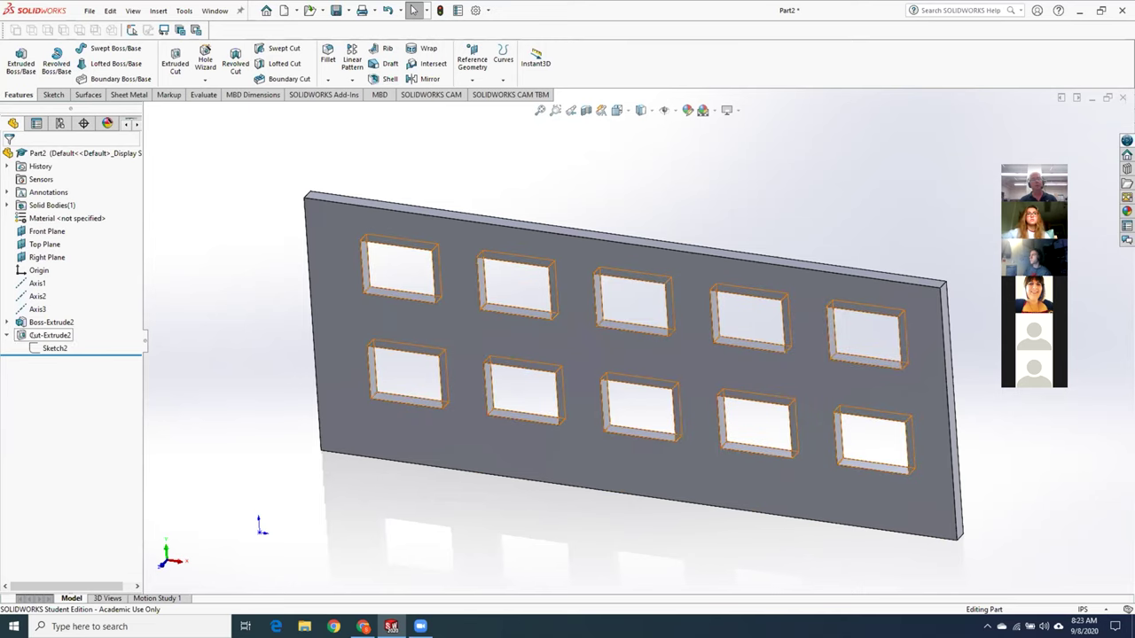
- Delete the rectangular window cut feature from the plate, along with its leftover sketch
right_click(49, 335)
click(69, 402)
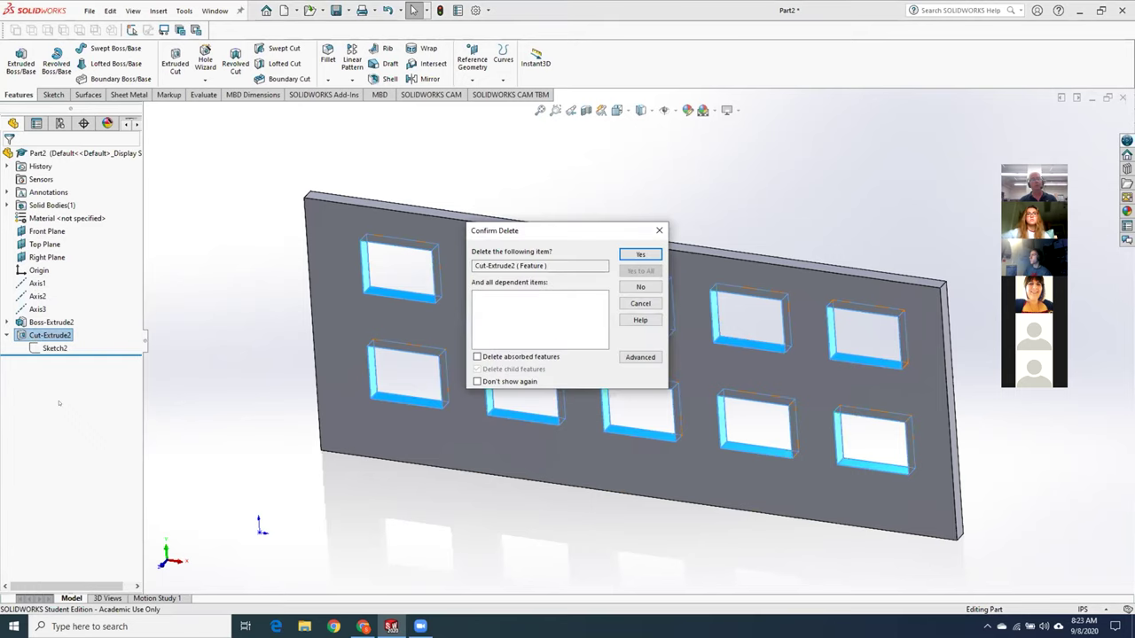
click(630, 256)
right_click(70, 335)
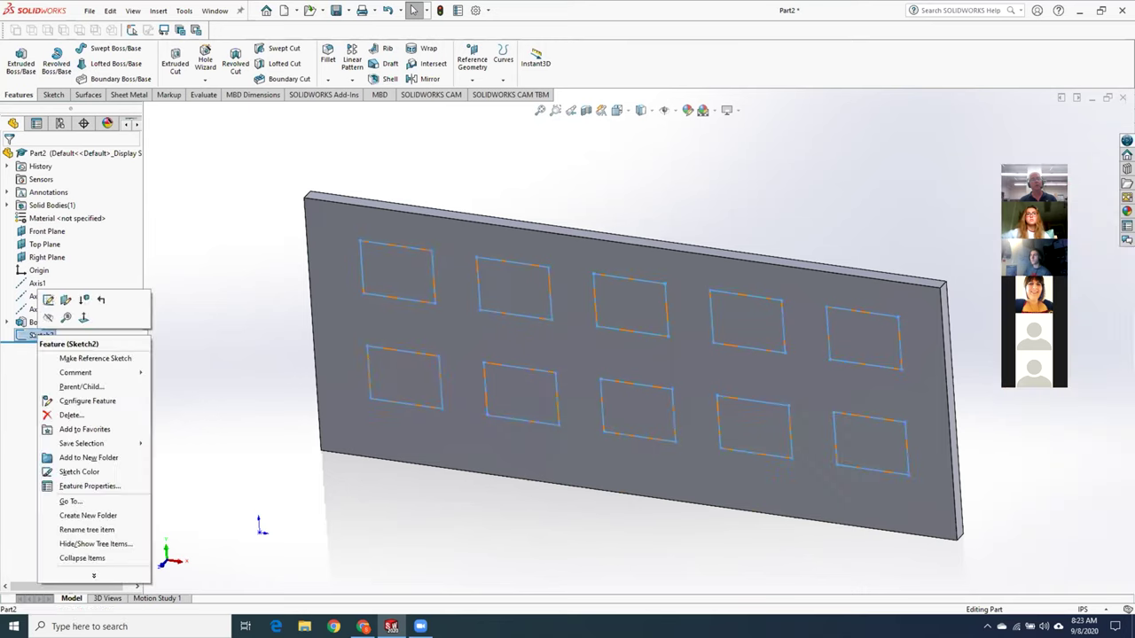
click(71, 415)
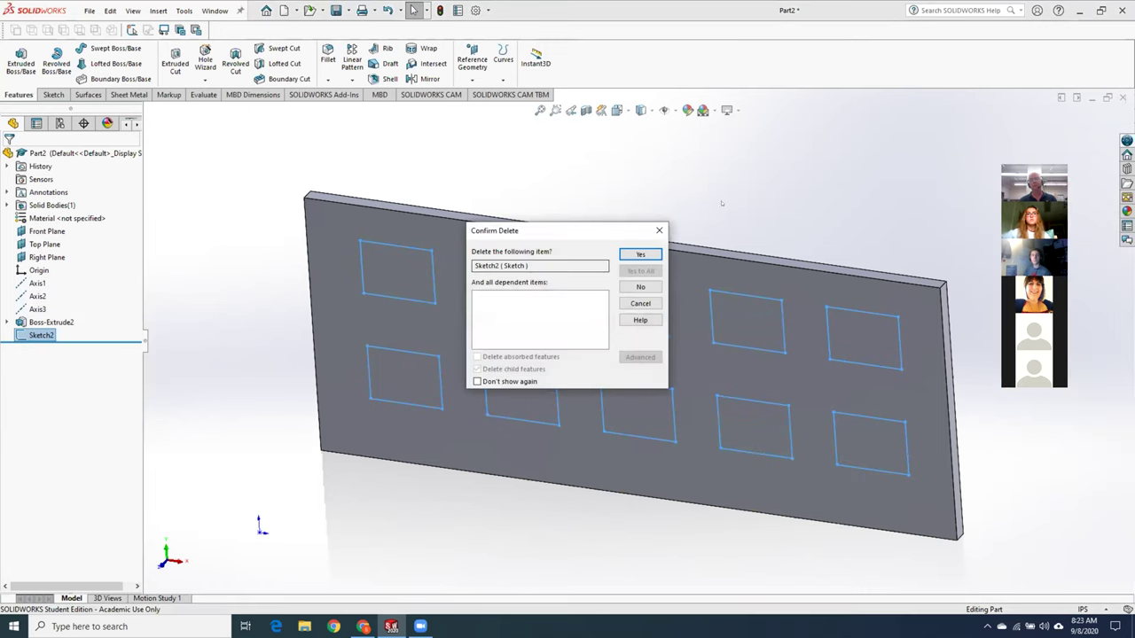
click(638, 253)
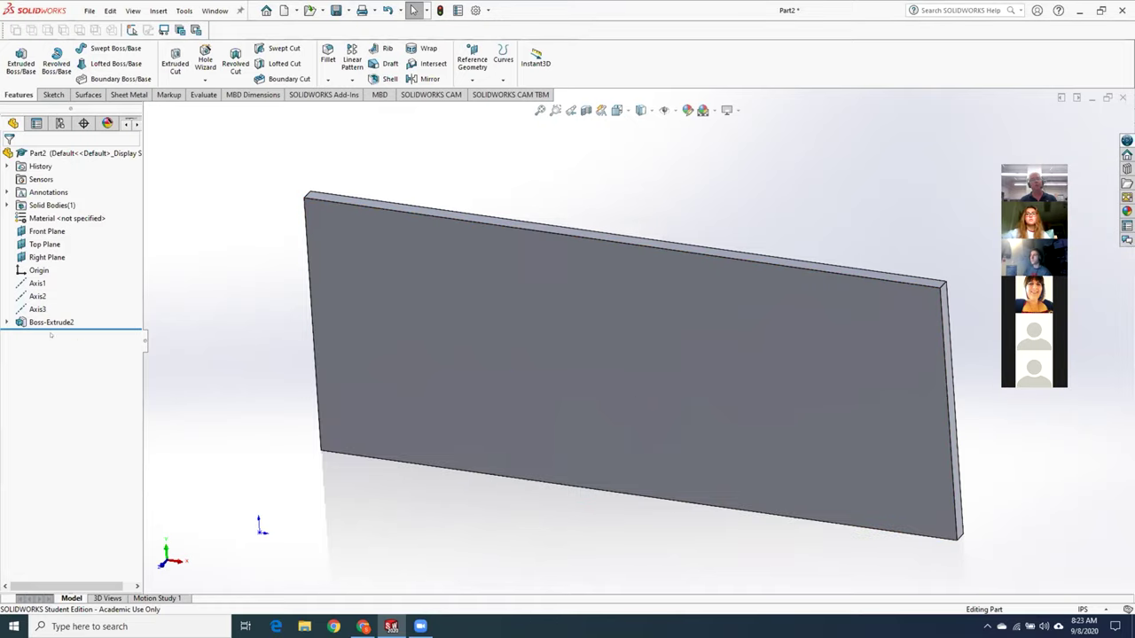
- Edit the base plate extrusion's sketch and set the rectangle's width to 6 in
click(6, 323)
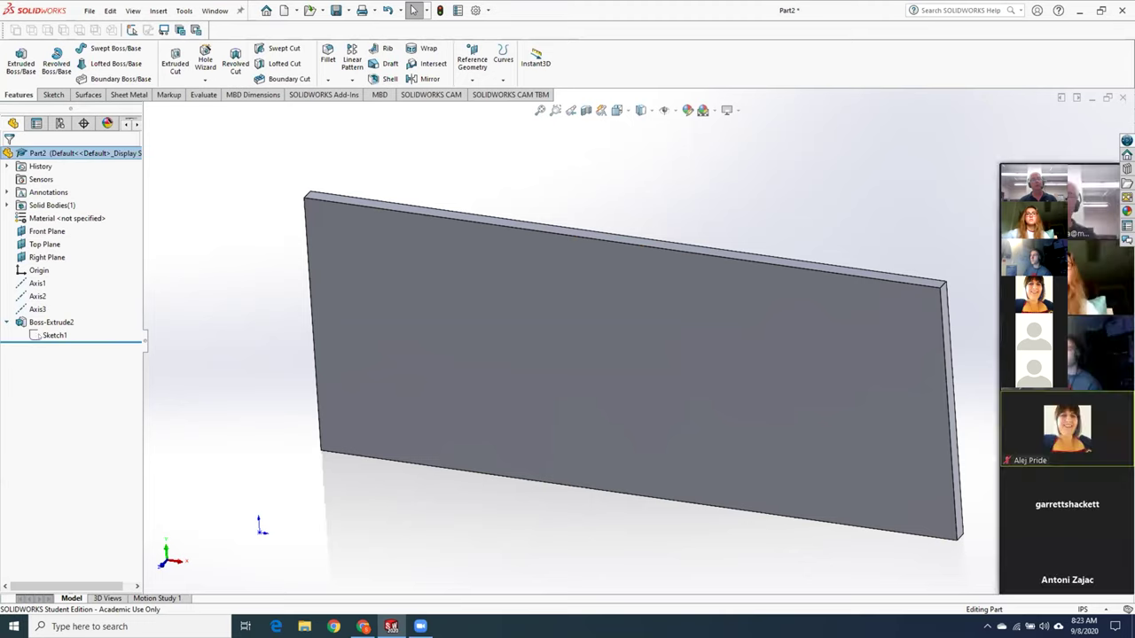
right_click(53, 335)
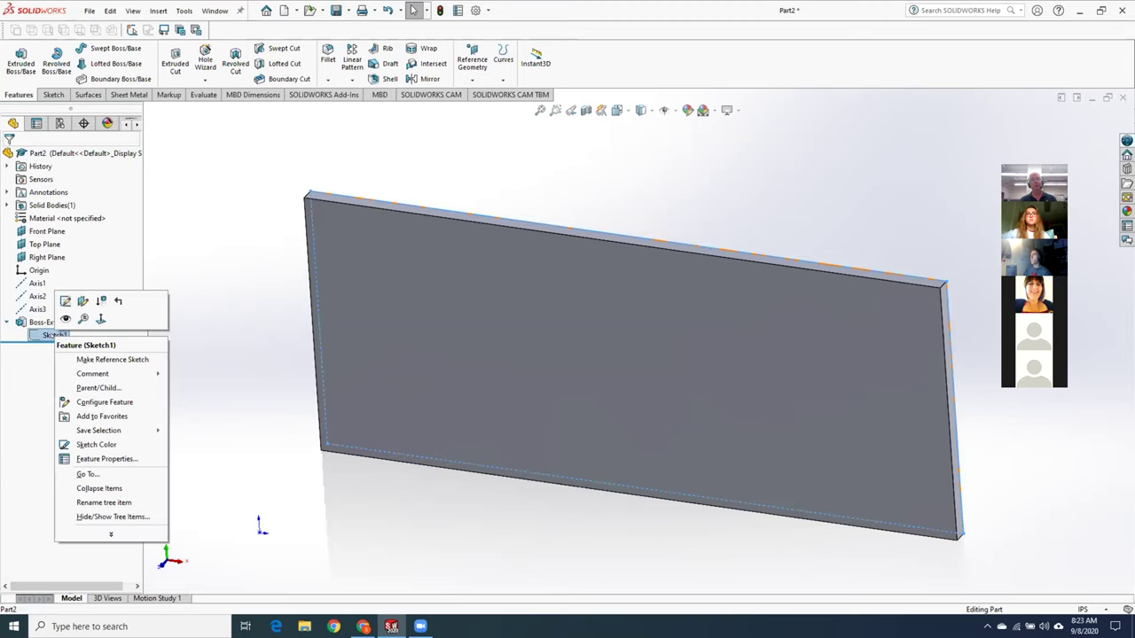
click(66, 318)
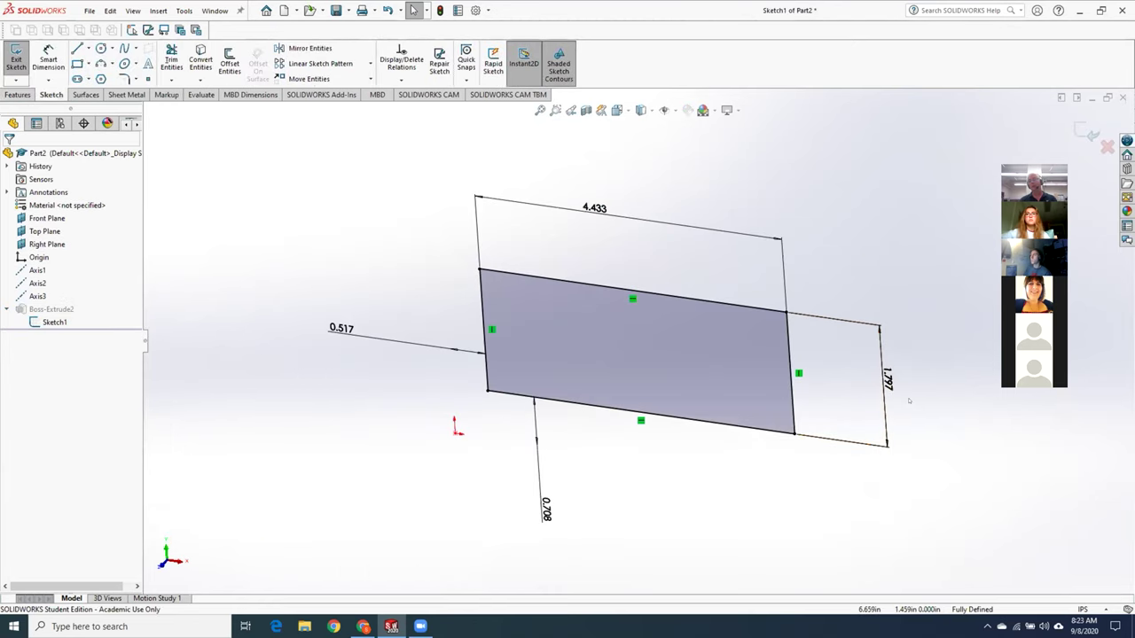
double_click(594, 210)
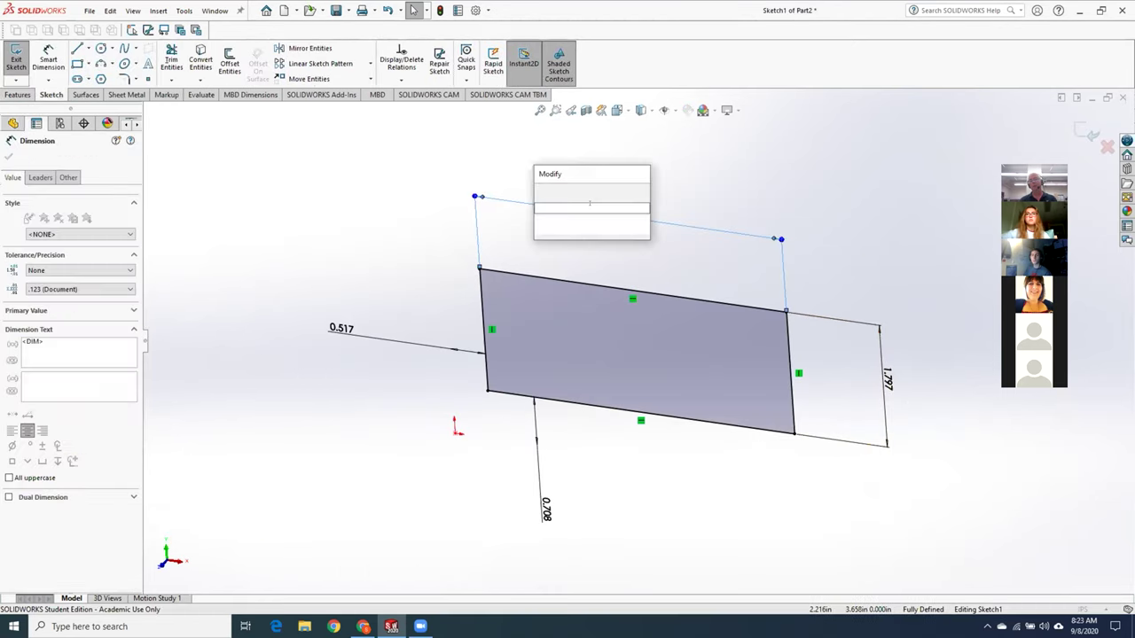
text(6)
key(Return)
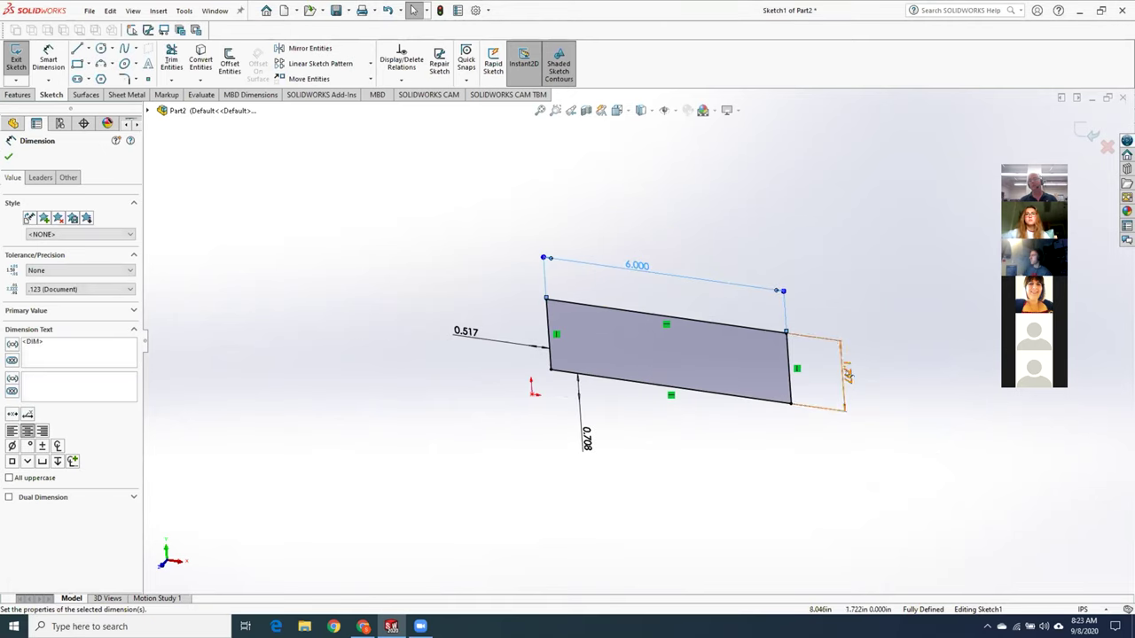
- Set the rectangle's height to 6 in and exit the sketch to rebuild the plate
double_click(847, 373)
text(6)
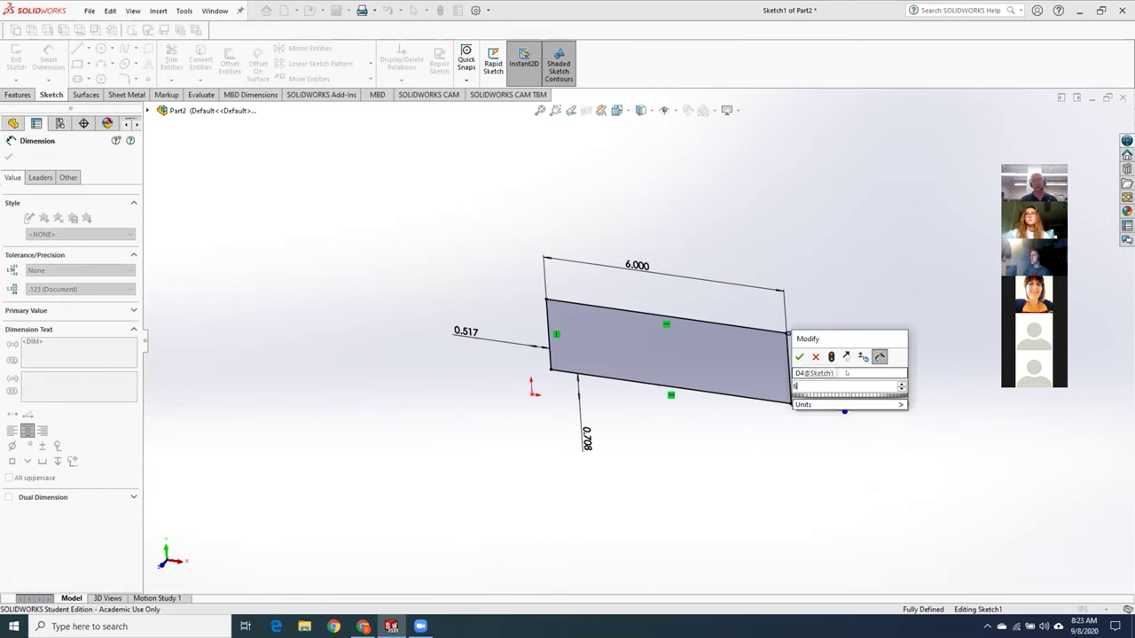
key(Return)
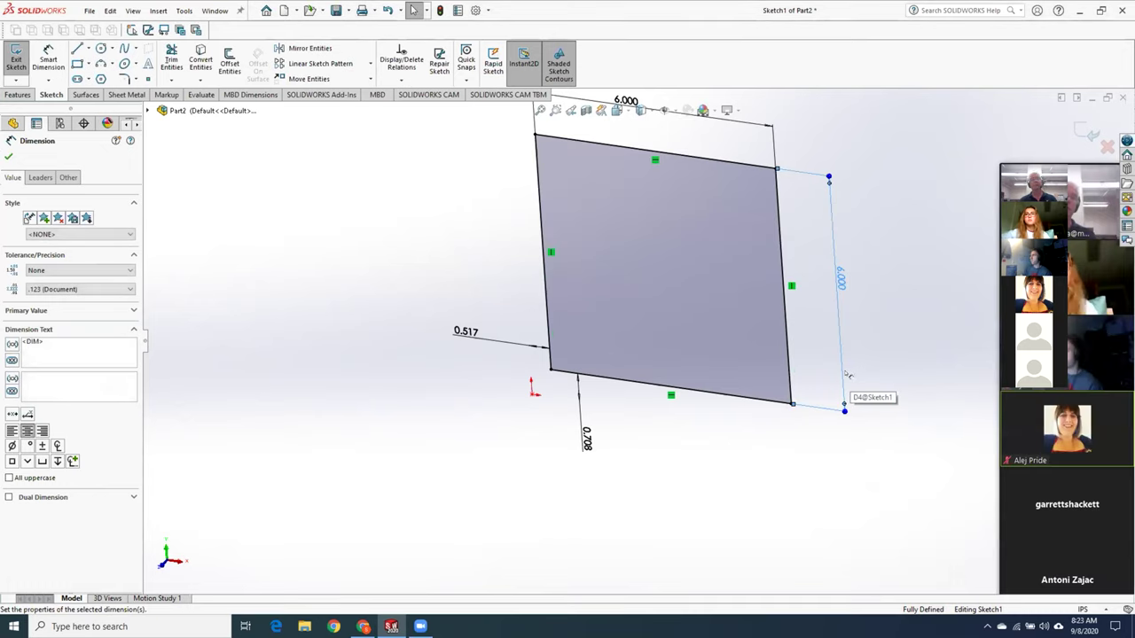
click(8, 156)
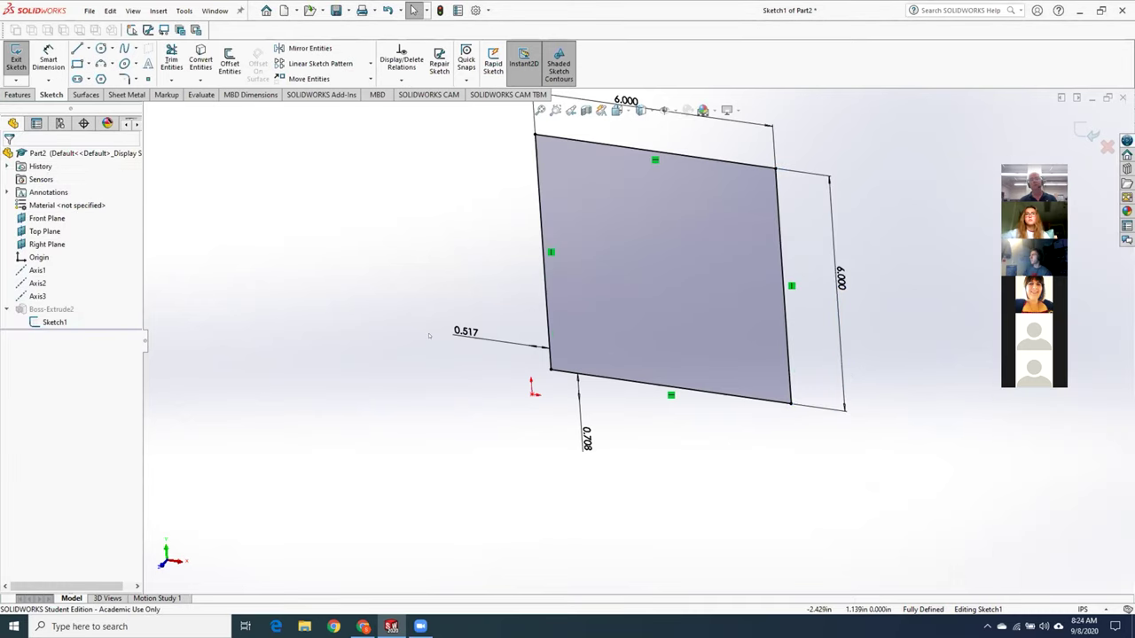
click(15, 58)
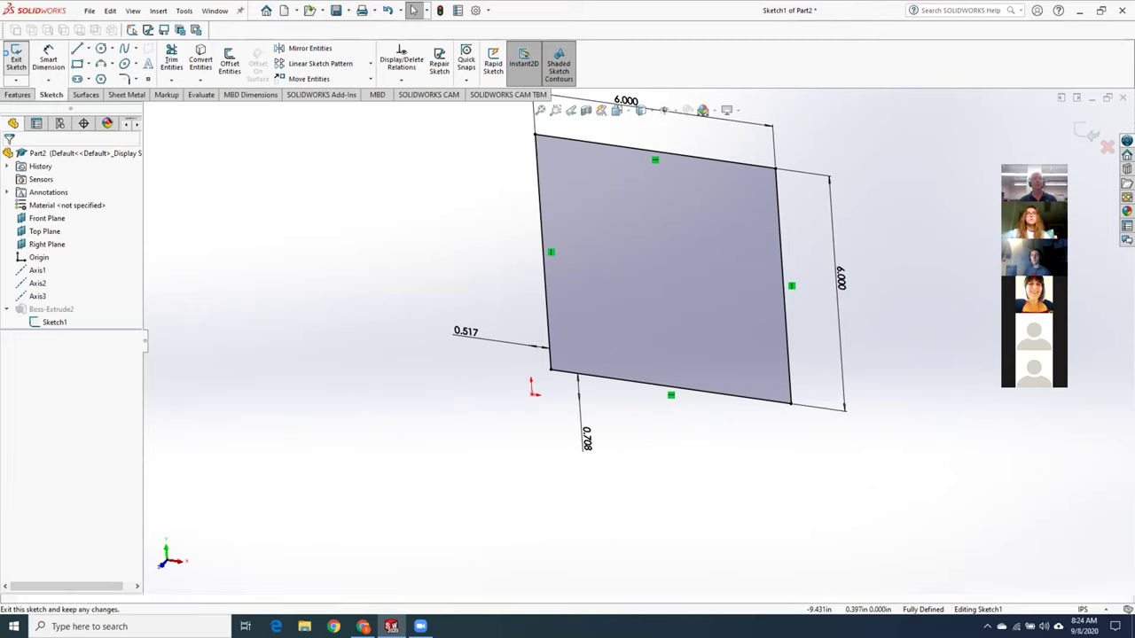
scroll(732, 235, down, 2)
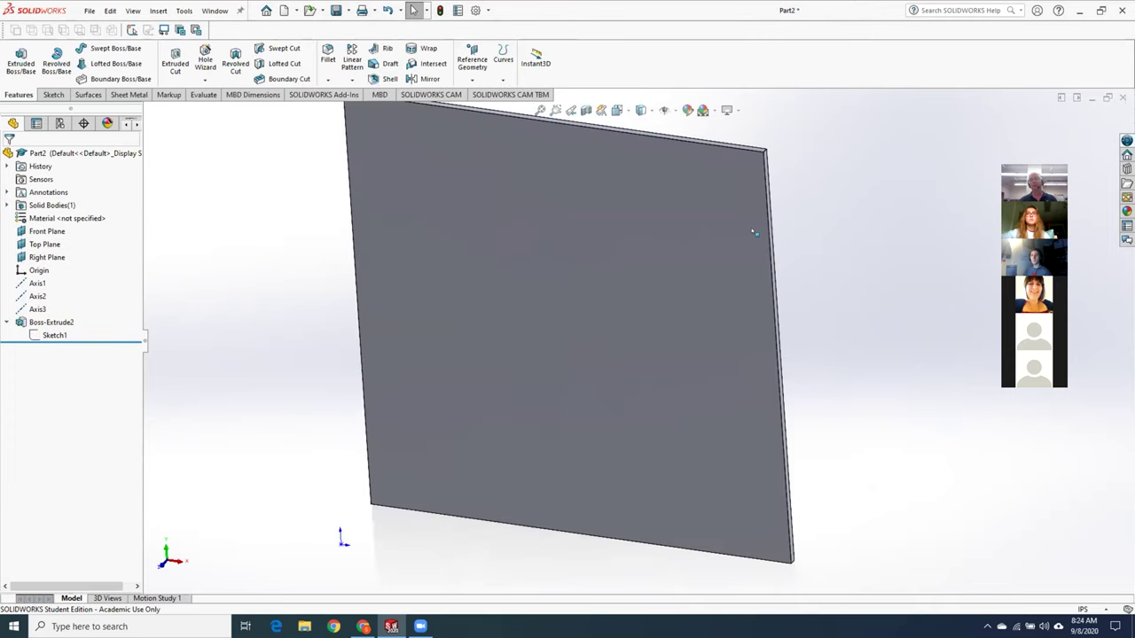
scroll(588, 253, down, 1)
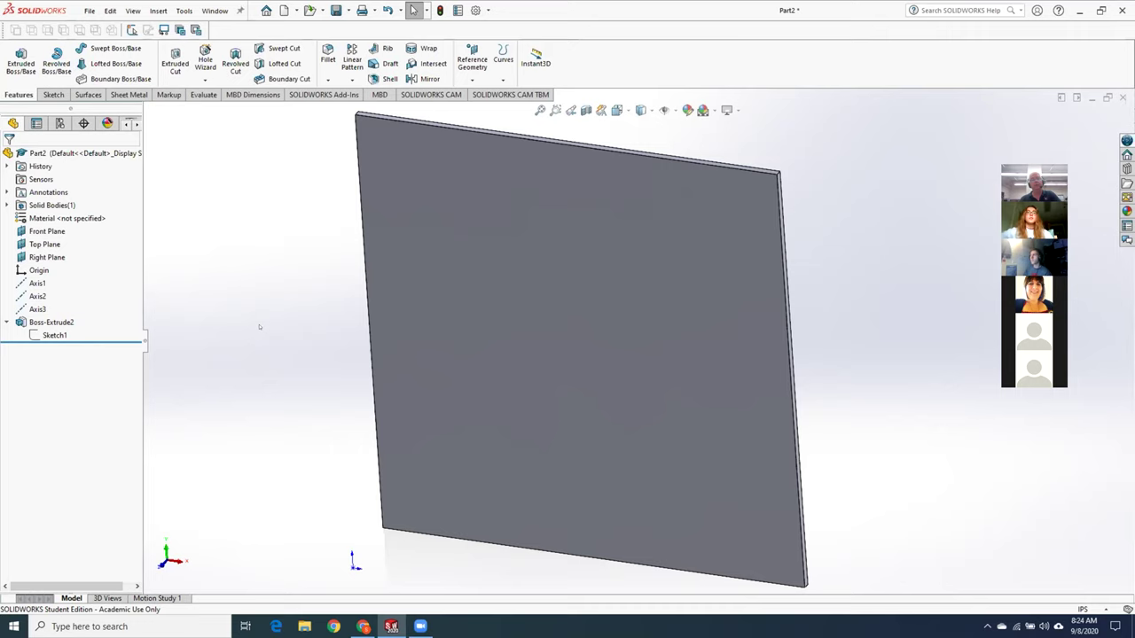
- Start a sketch on the plate's large front face and place a point near its middle, at about X 3.48, Y 3.81
right_click(494, 337)
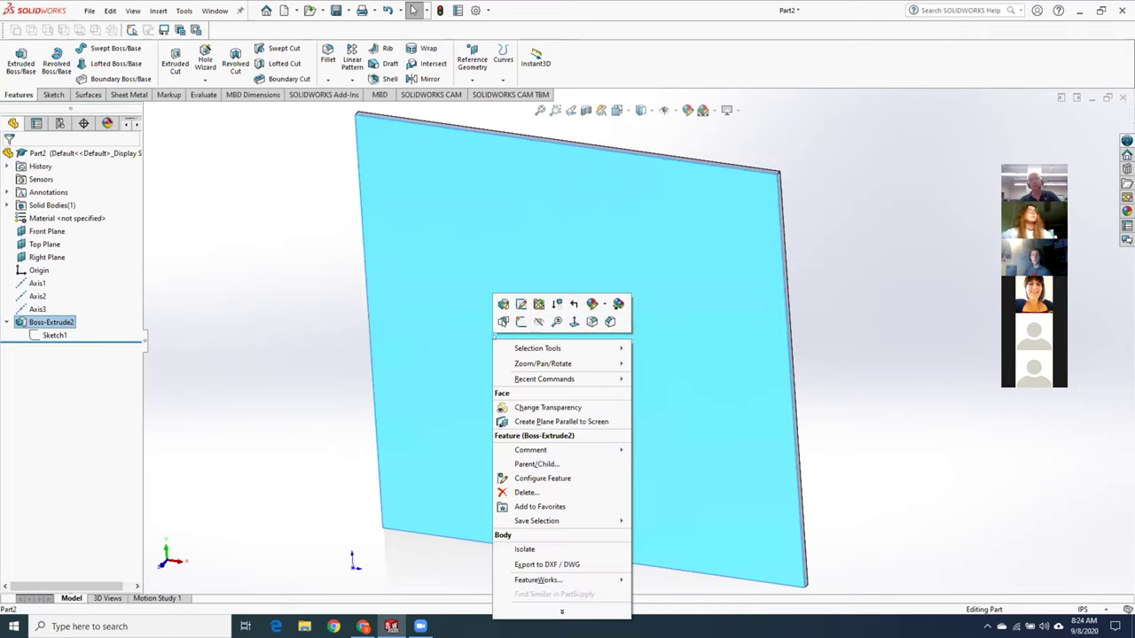
click(520, 321)
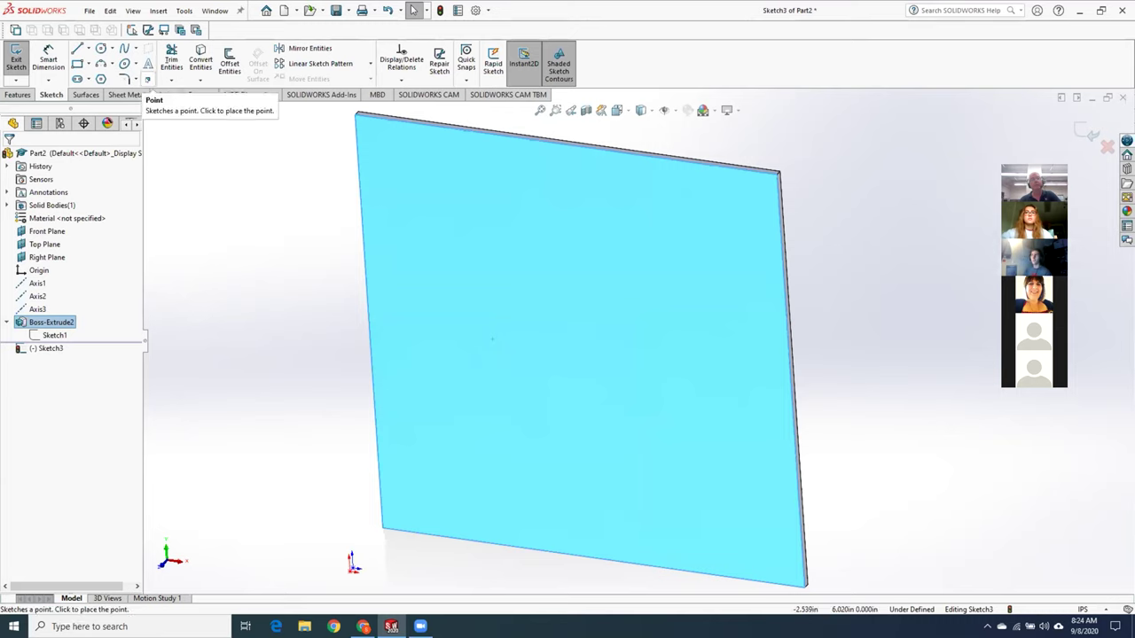
click(147, 79)
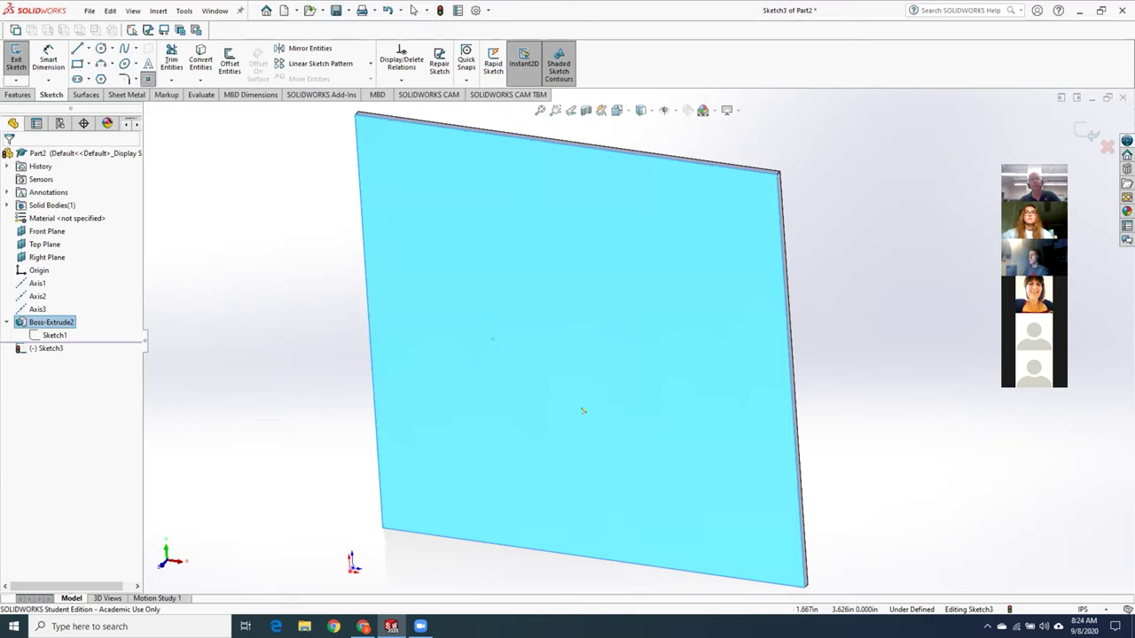
click(576, 343)
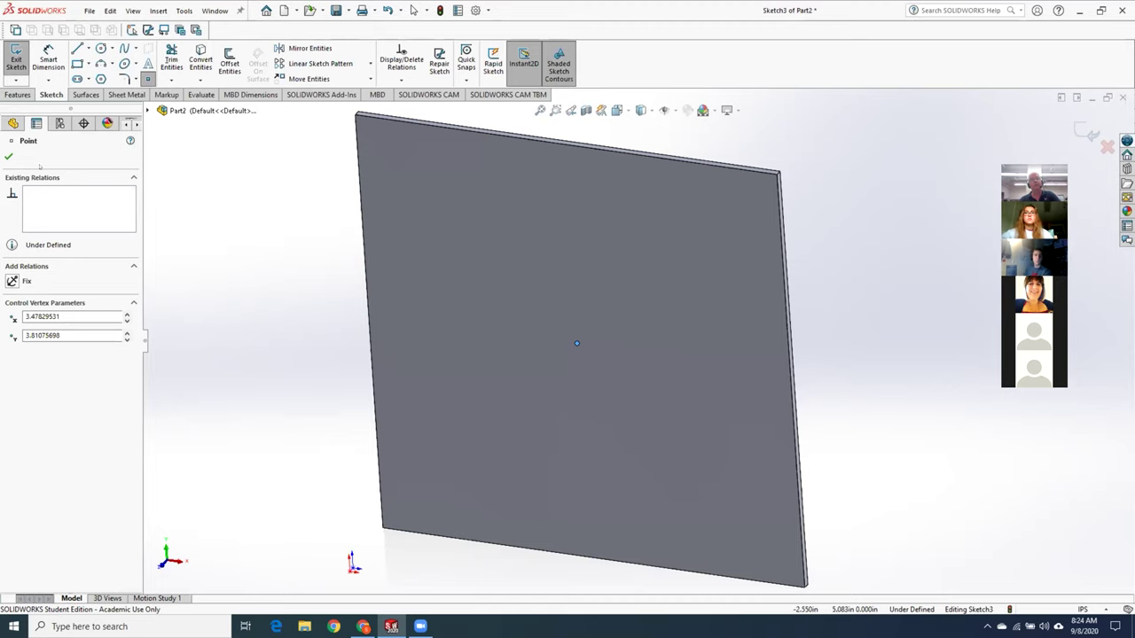
click(9, 156)
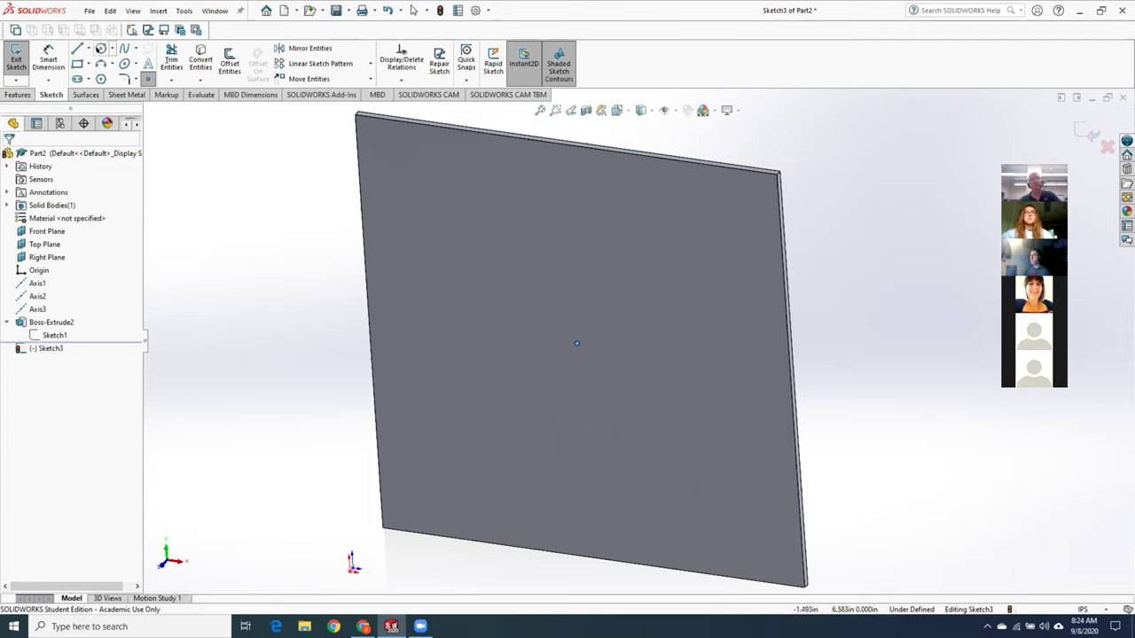
- Sketch a circle of about 0.28 in radius in the upper-left area of the plate's front face
click(100, 49)
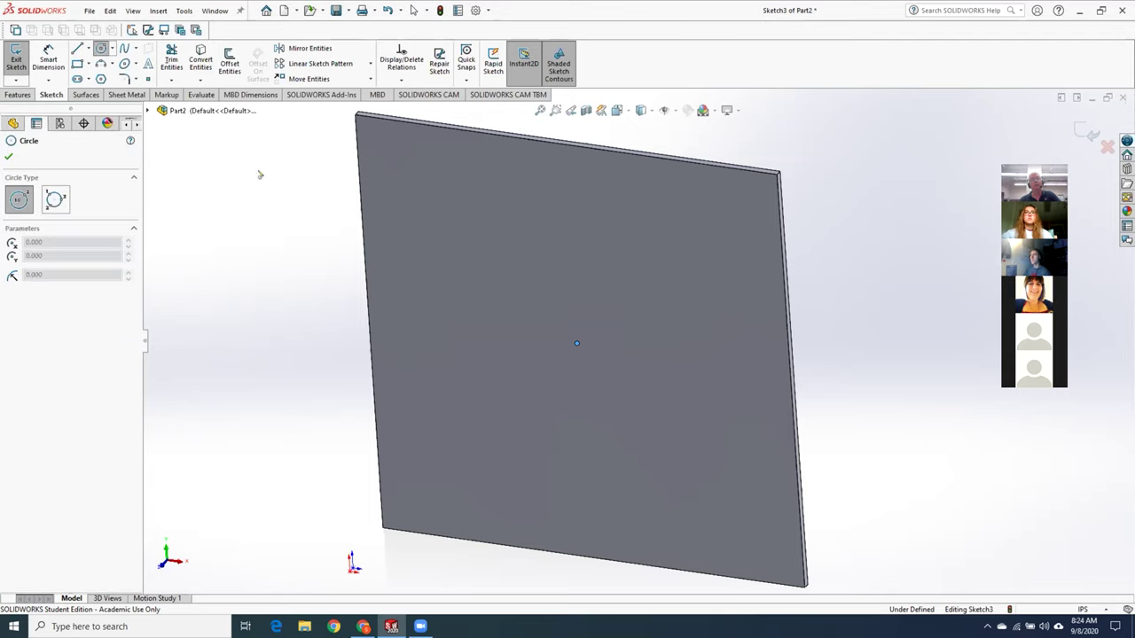
click(476, 233)
click(486, 249)
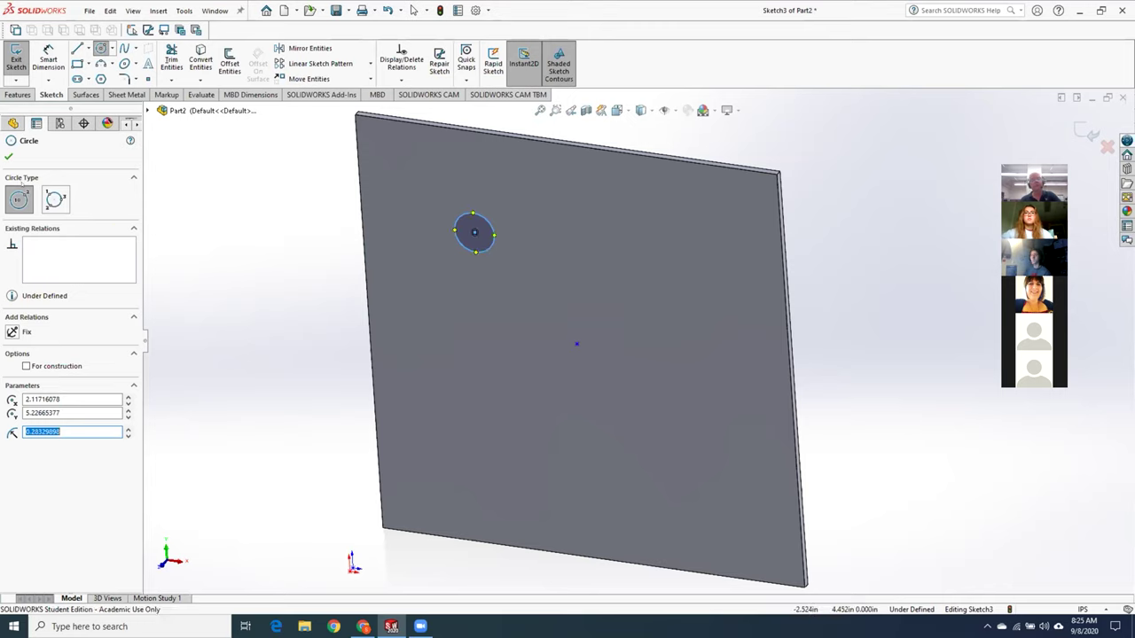
click(9, 156)
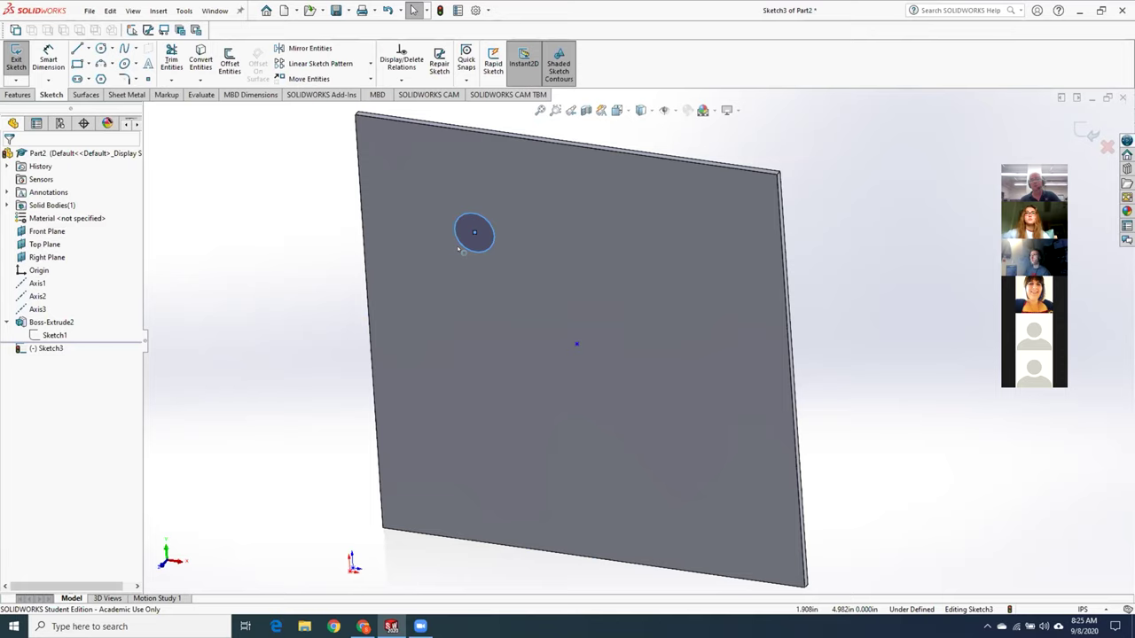
- Dimension the circle's centre 1.625 in from the plate's left edge
key(d)
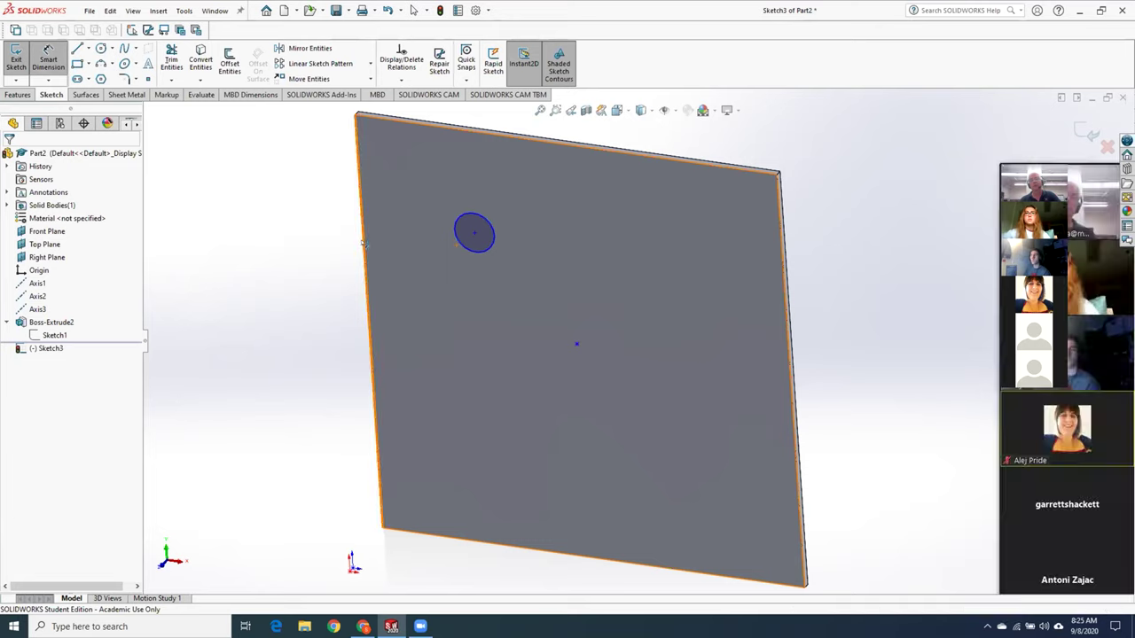
click(474, 234)
click(410, 239)
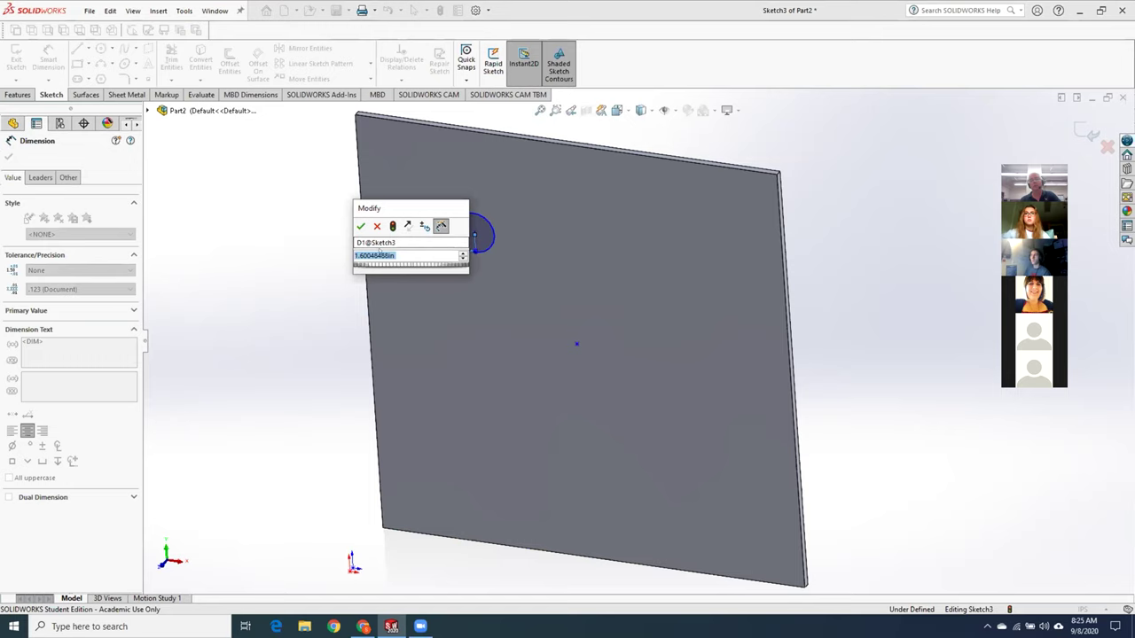
text(1.6)
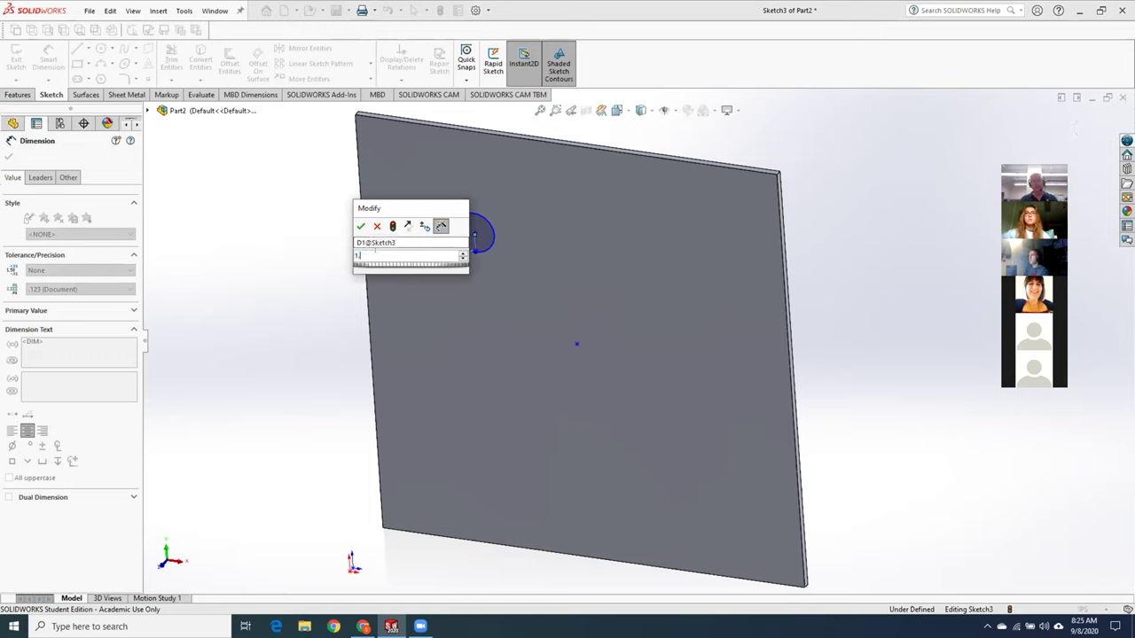
text(25)
key(Return)
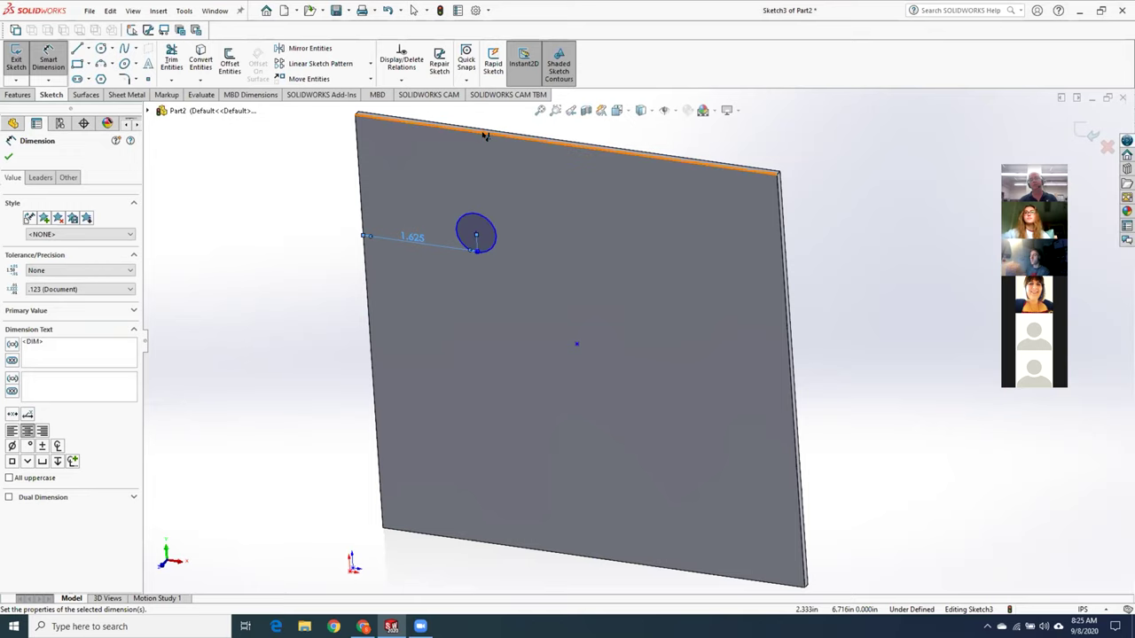
- Dimension the circle's centre 1.5 in from the plate's top edge
click(468, 164)
click(476, 234)
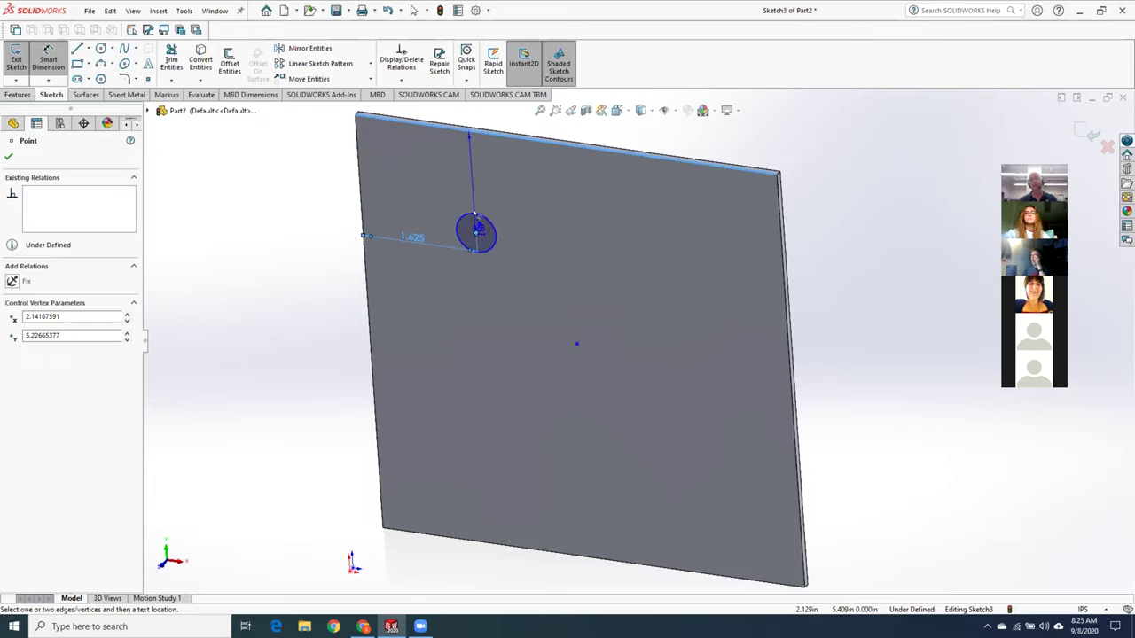
click(448, 193)
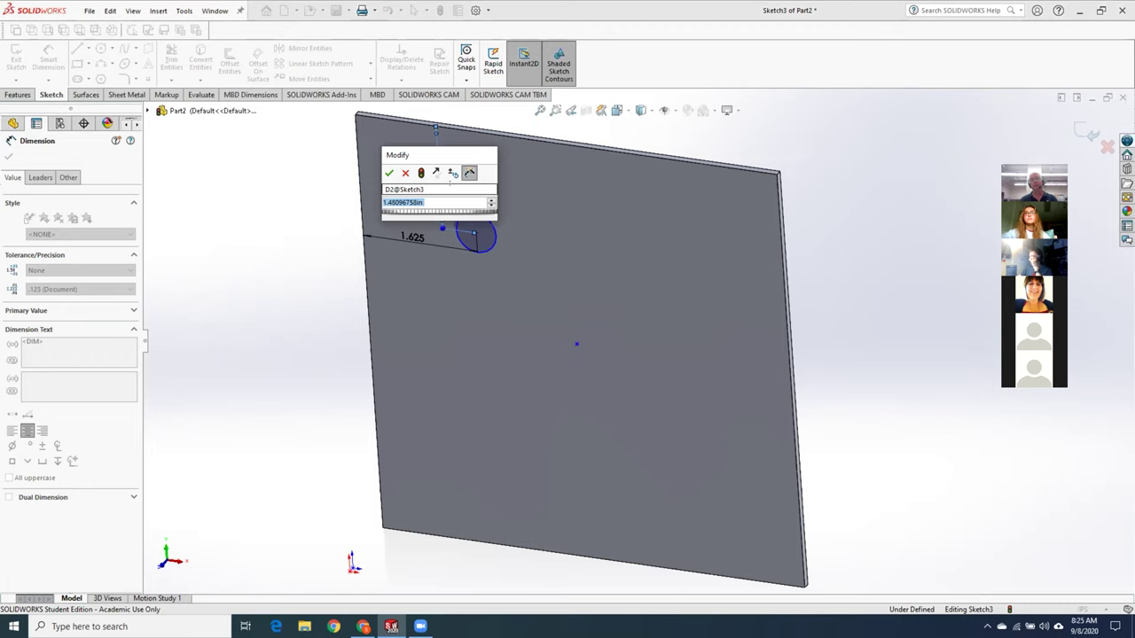
text(1.5)
key(Return)
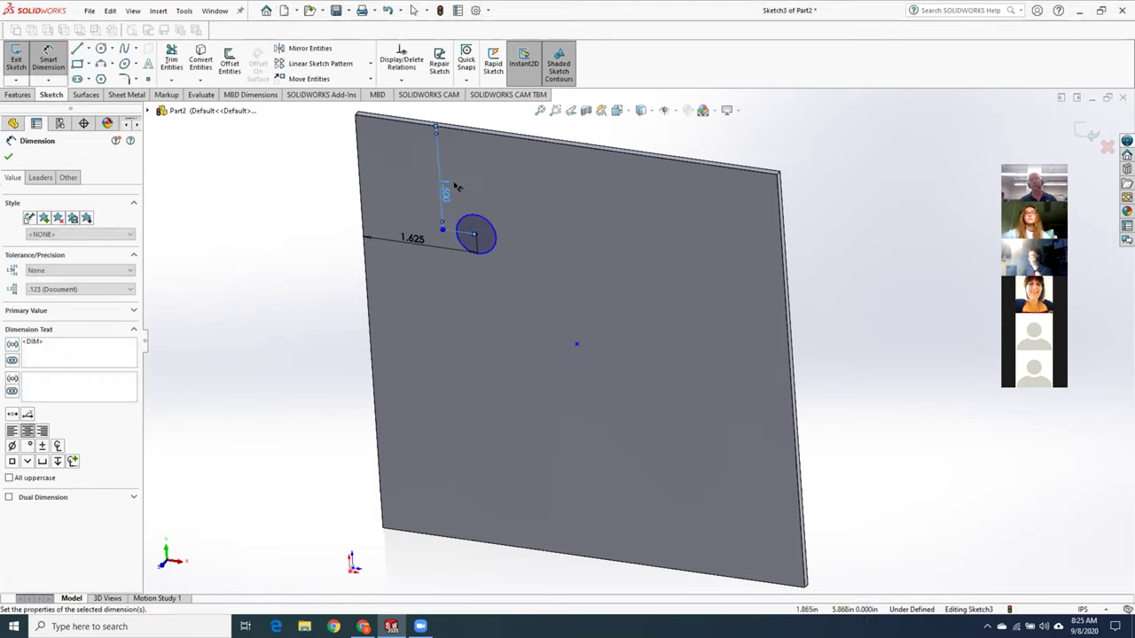
- Dimension the circle's diameter as 0.5 in and finish dimensioning
click(490, 224)
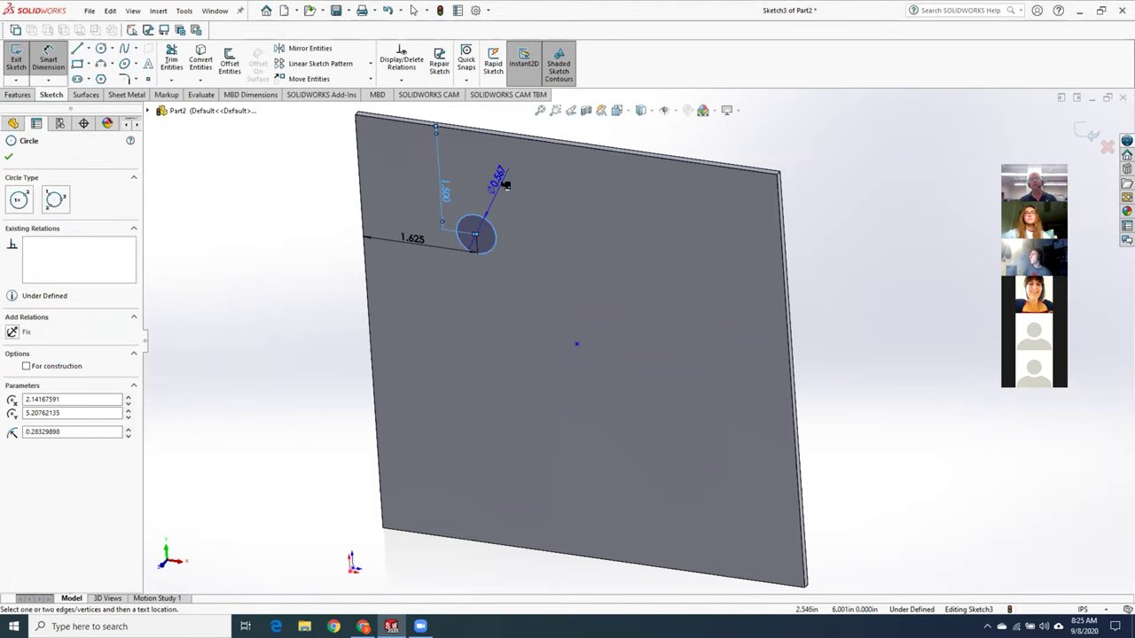
click(505, 184)
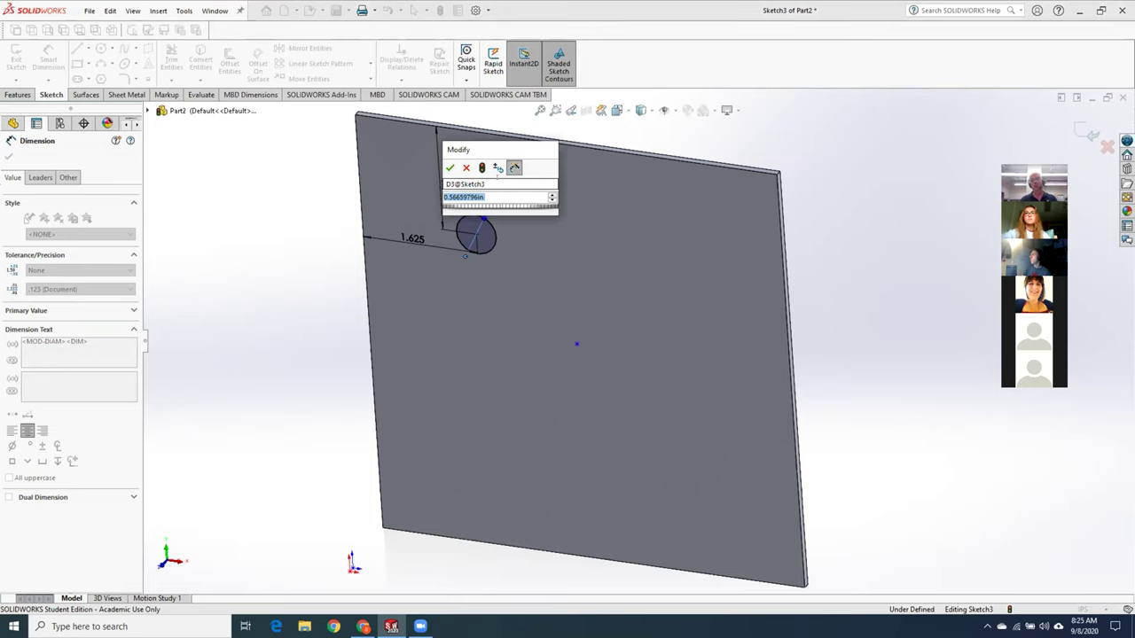
text(0.5)
key(Return)
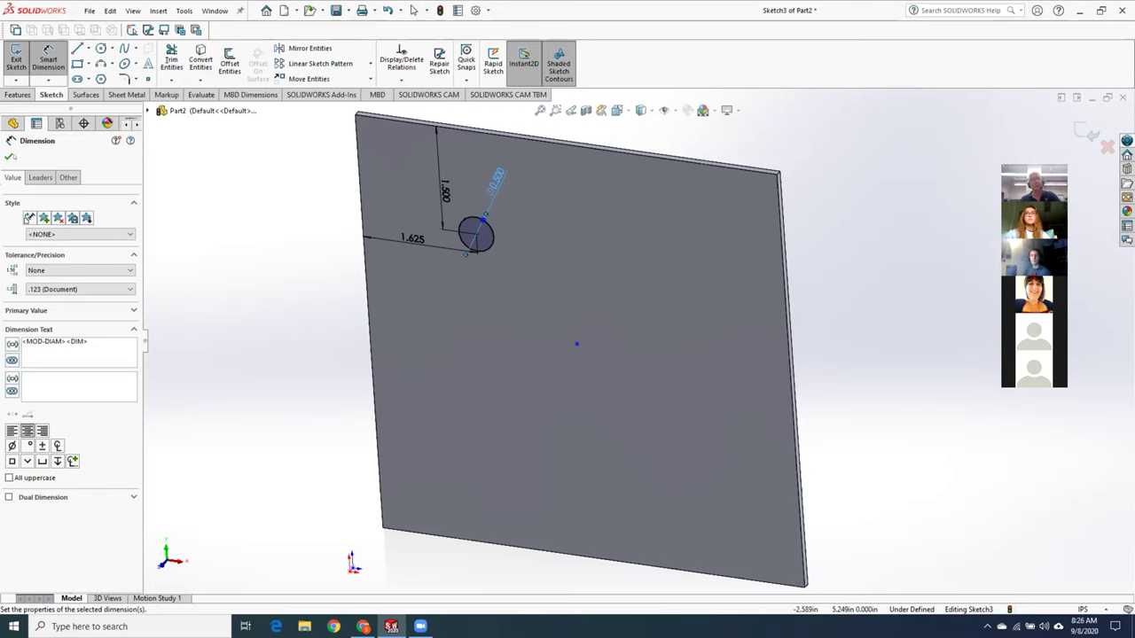
click(10, 156)
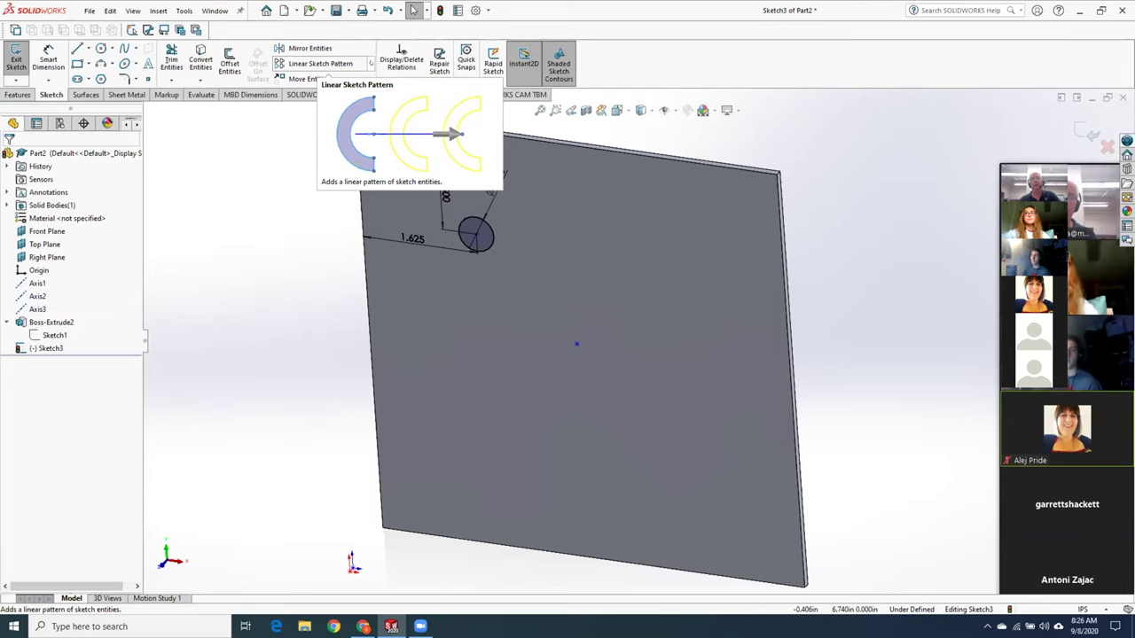
- Start a circular sketch pattern centred on the point near the plate's middle, with dimensioned radius and dimensioned angular spacing
click(371, 64)
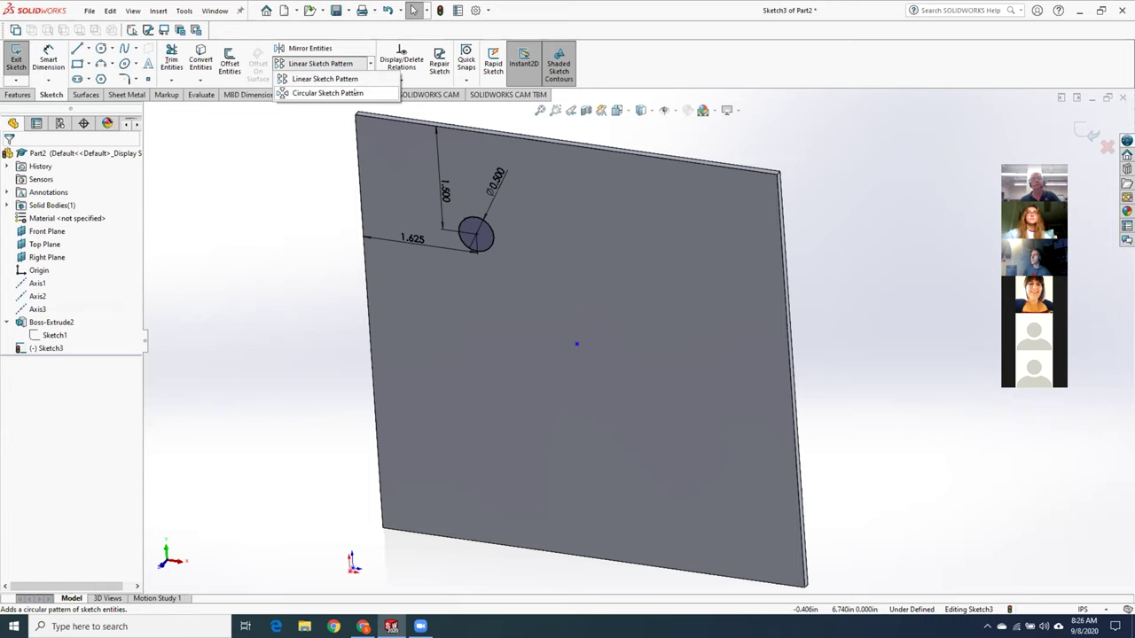
click(328, 93)
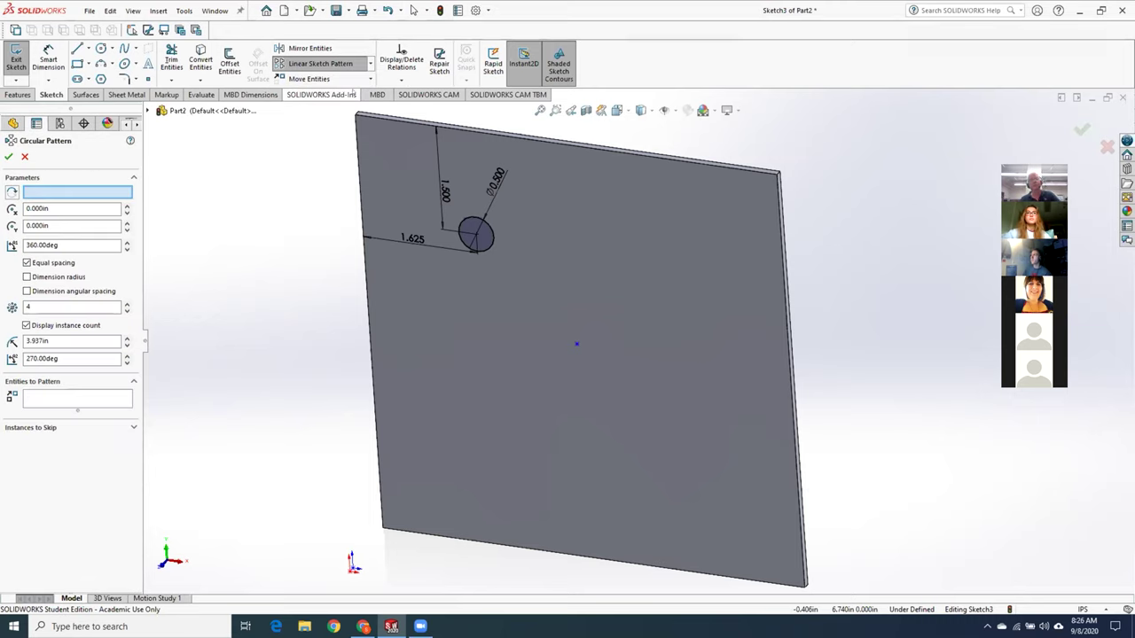
click(61, 192)
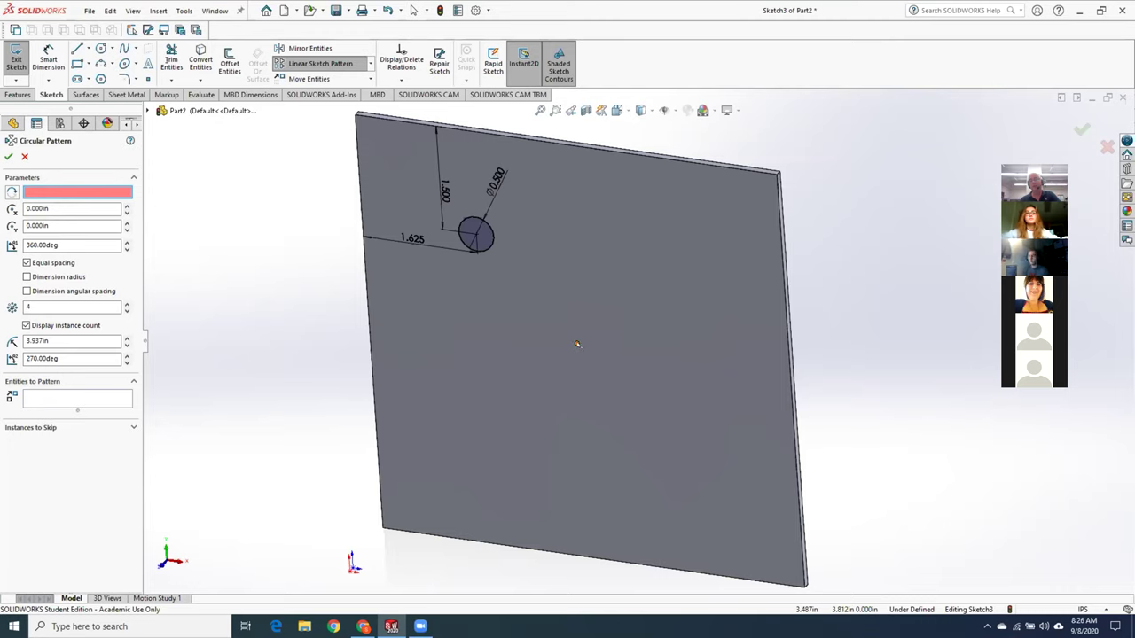
click(577, 345)
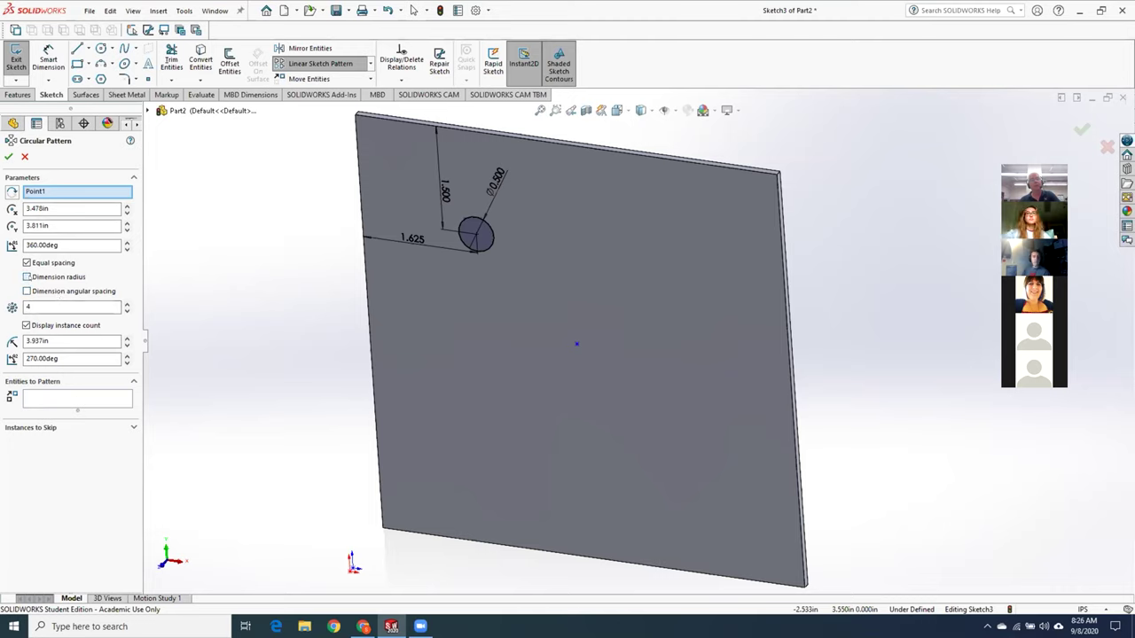
click(27, 277)
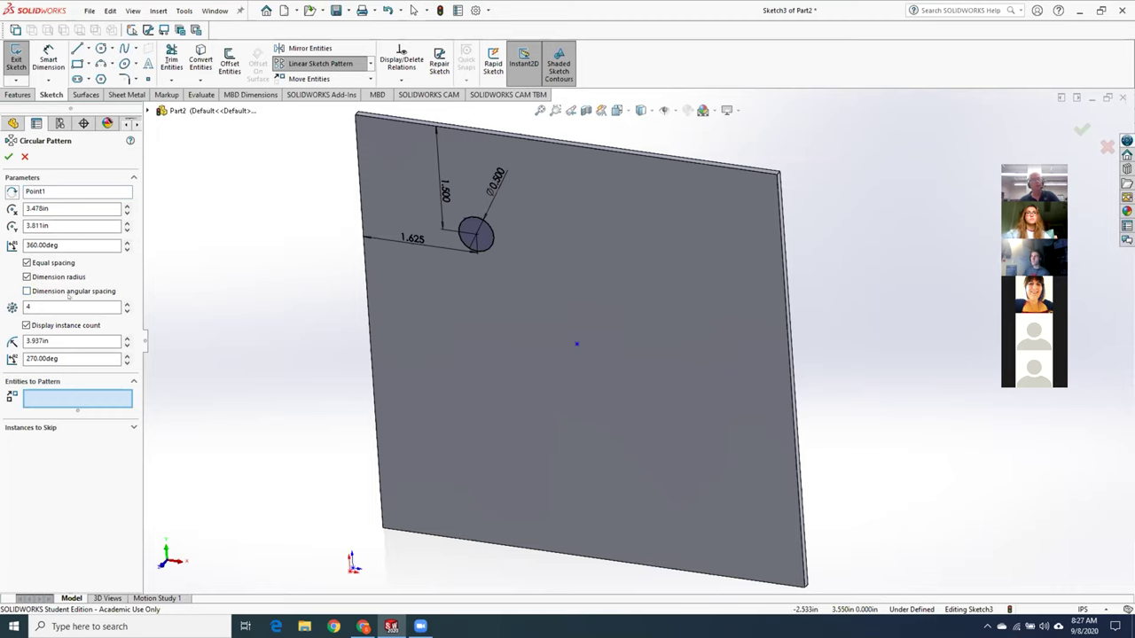
click(26, 291)
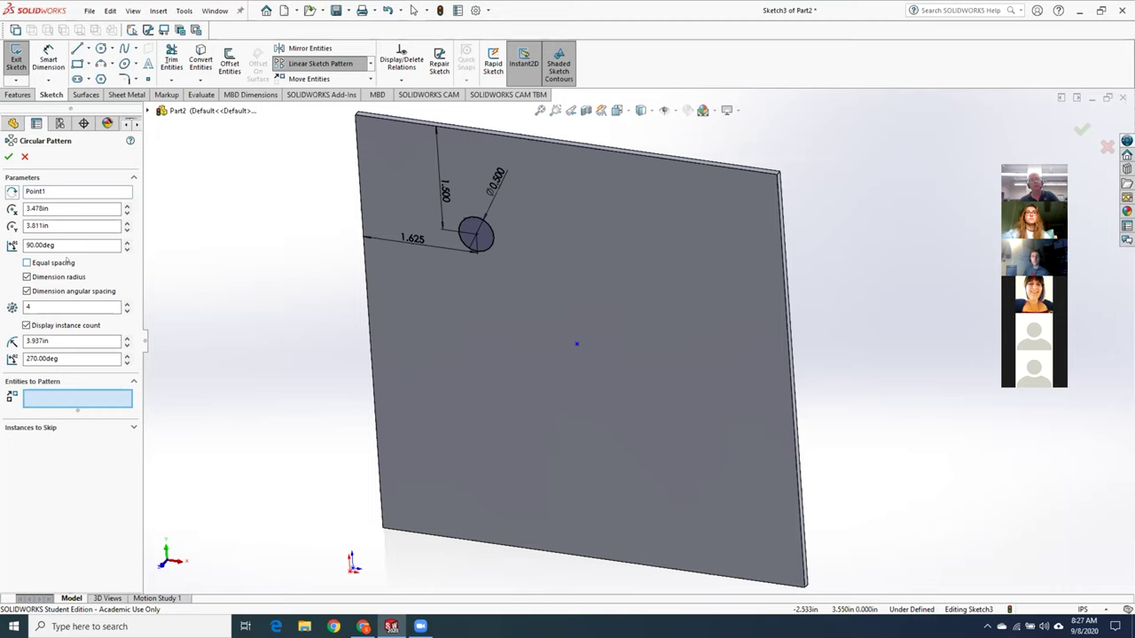
- Try to set the circular pattern's angular spacing to 360 degrees
drag(24, 245, 144, 253)
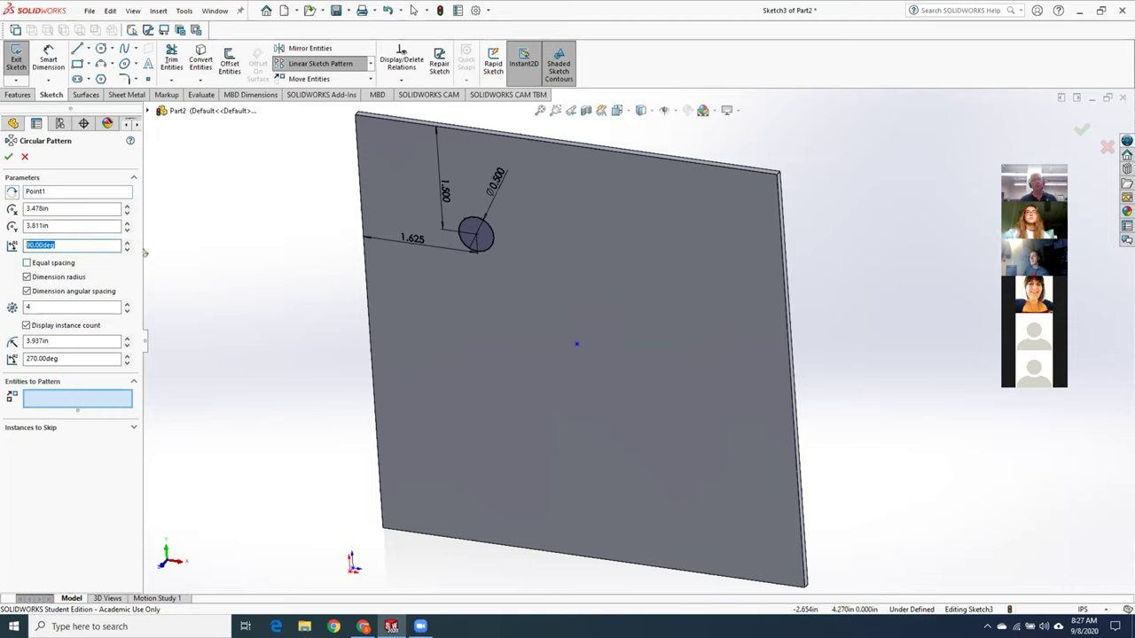
text(360)
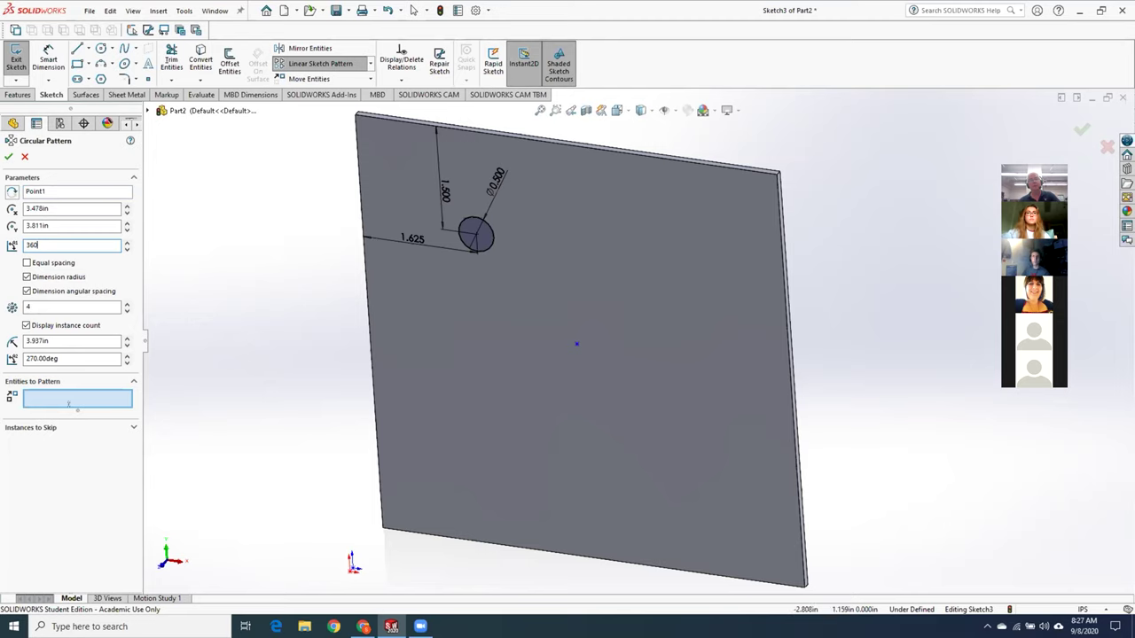
click(77, 401)
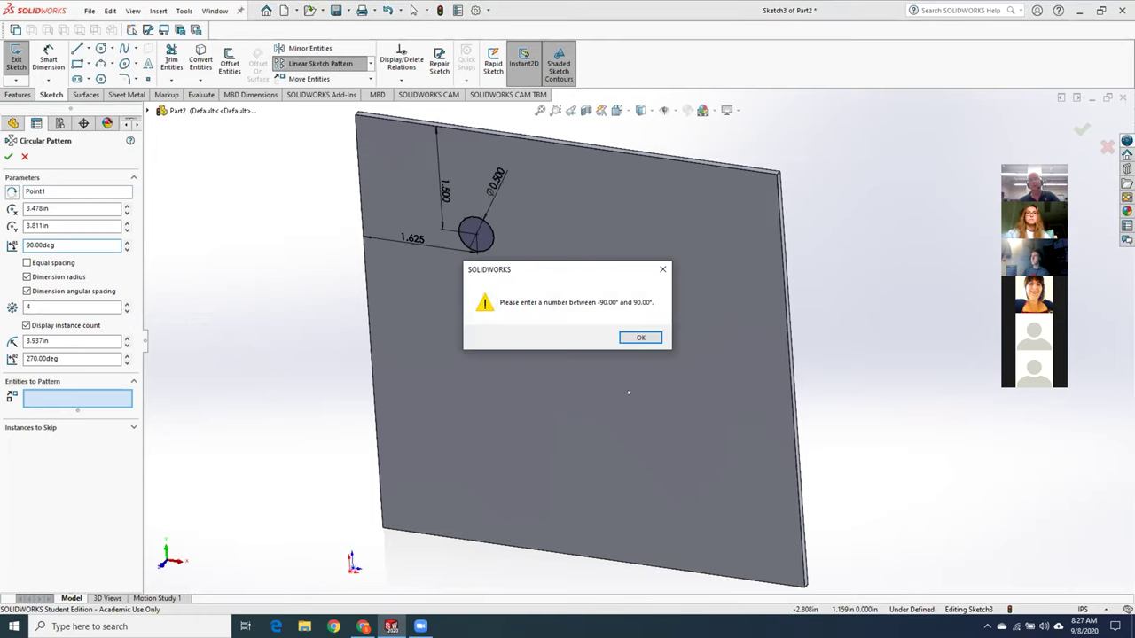
click(626, 340)
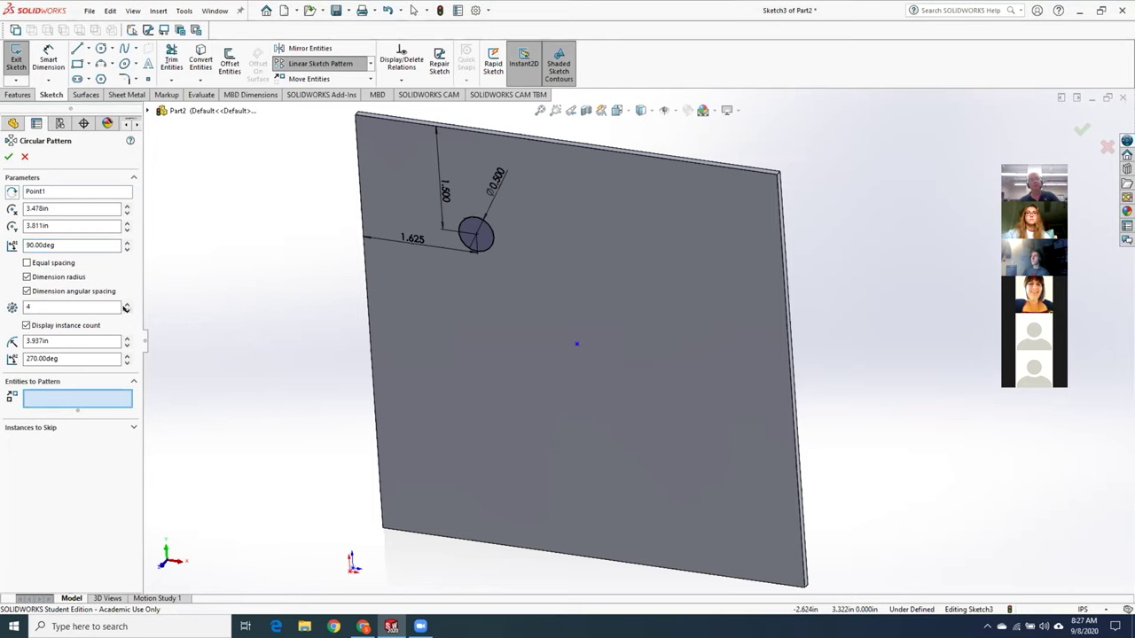
- Pattern the 0.5 in circle as four instances spaced 90 degrees apart and accept the circular pattern
click(97, 401)
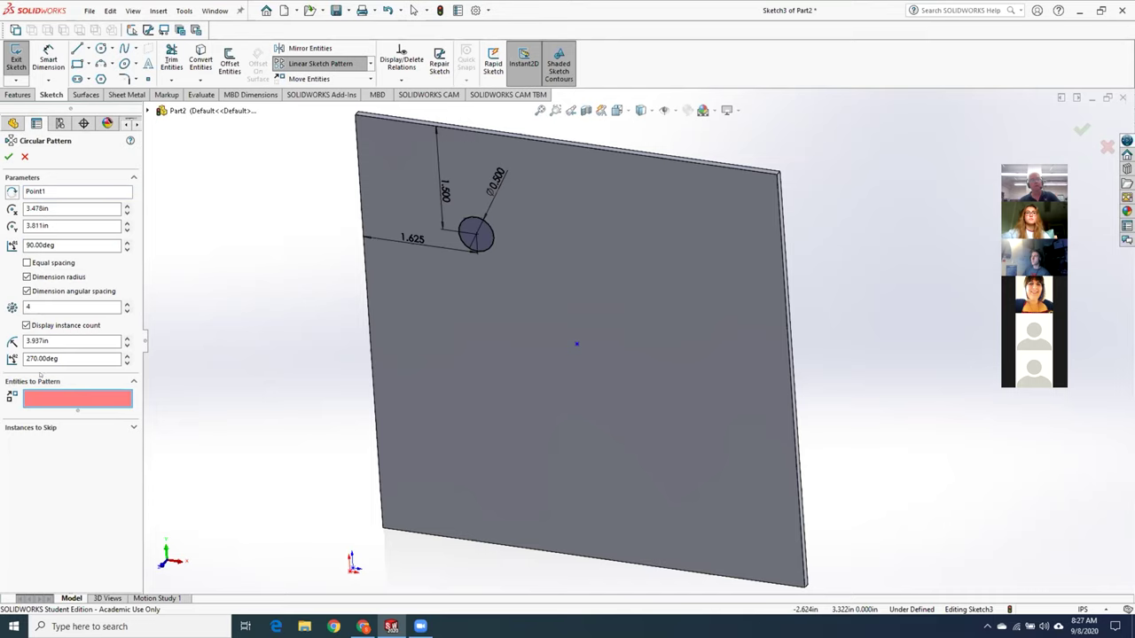
click(463, 225)
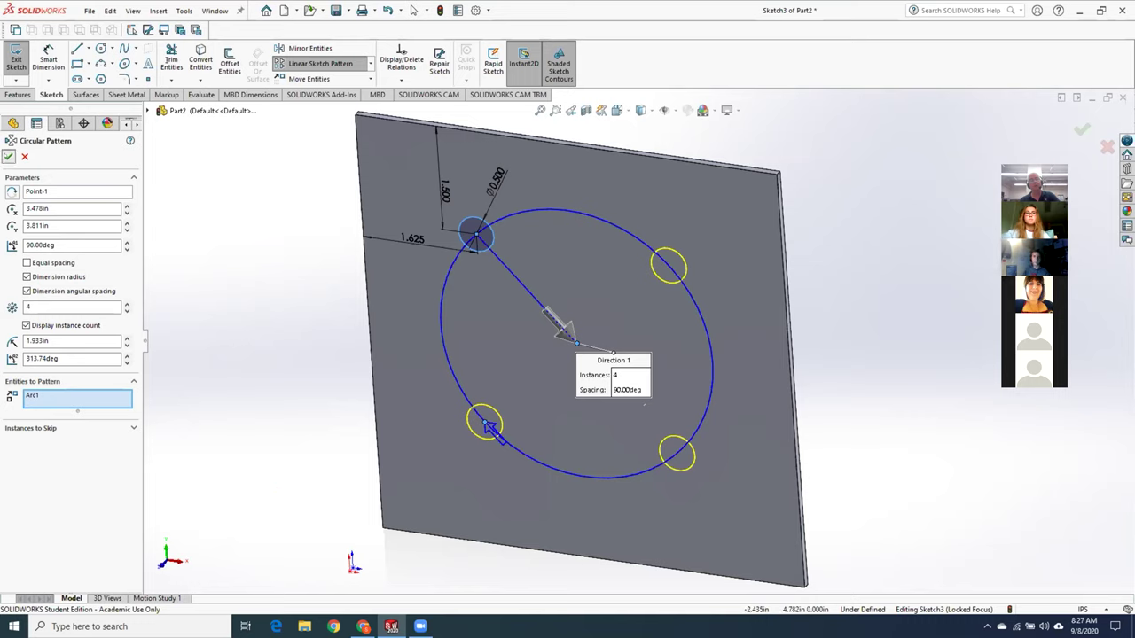
click(8, 156)
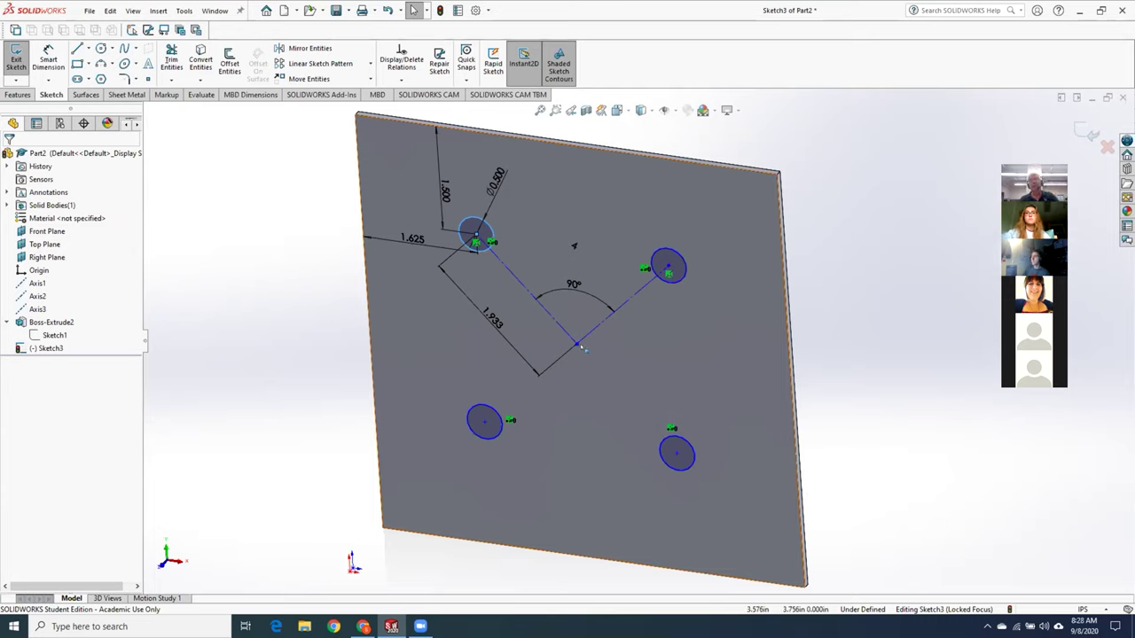
- Move the pattern's centre to about 3.34 in from the plate's left edge and 3.61 in above its bottom edge, and delete the loose sketch point
mouse_move(577, 345)
mouse_down()
mouse_move(628, 360)
mouse_move(616, 352)
mouse_up()
key(Escape)
mouse_move(582, 355)
mouse_down()
mouse_move(585, 365)
mouse_move(600, 312)
mouse_up()
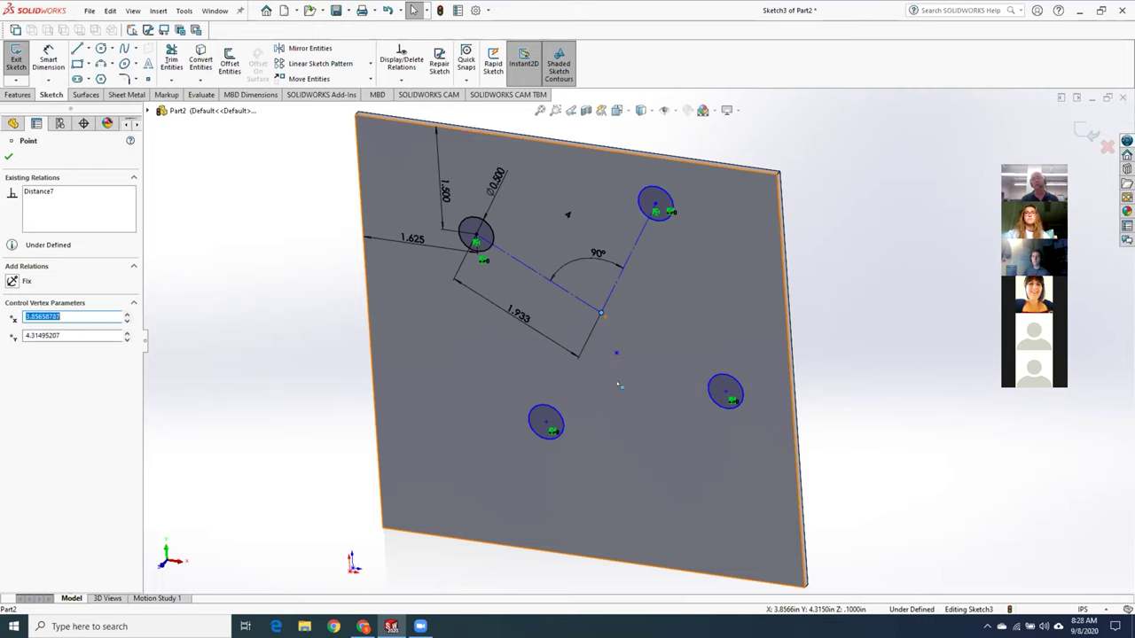
click(629, 420)
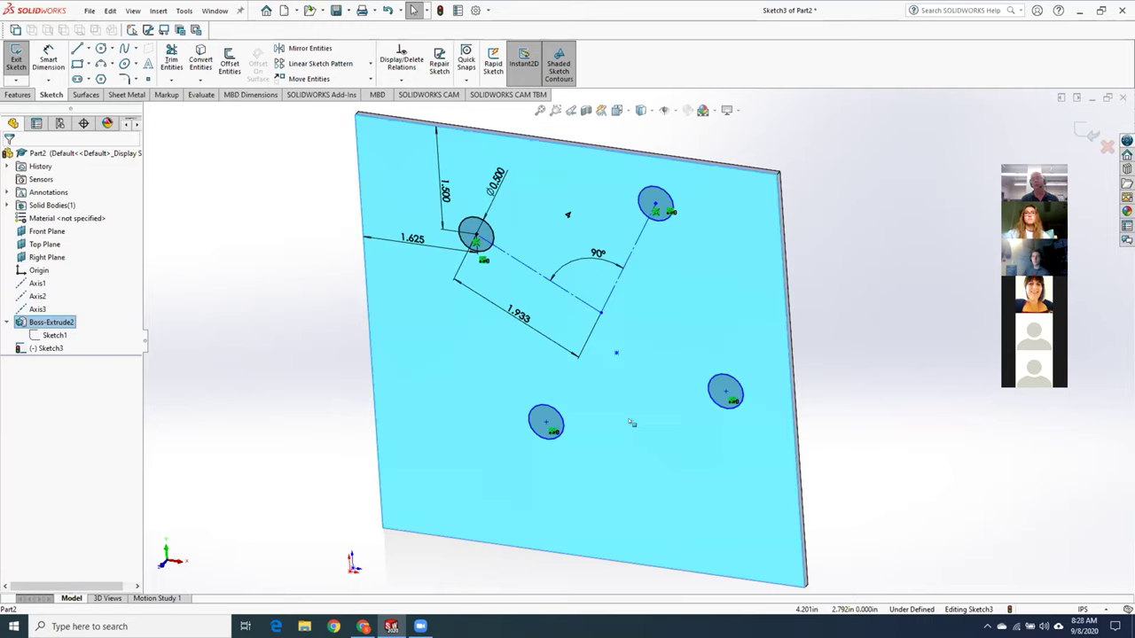
right_click(616, 352)
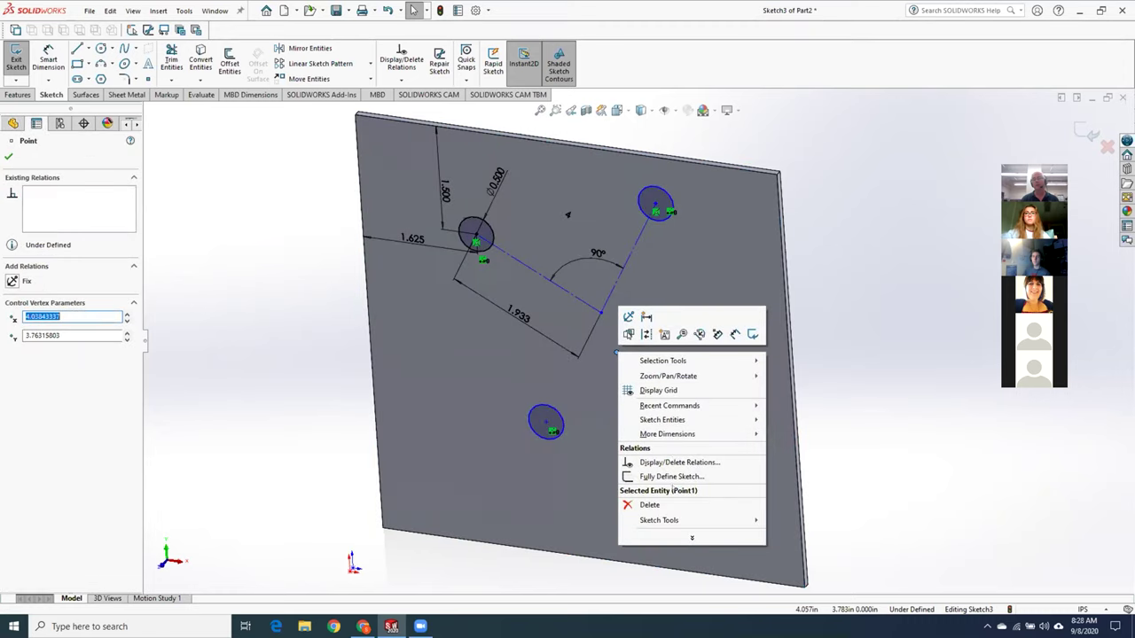
click(669, 502)
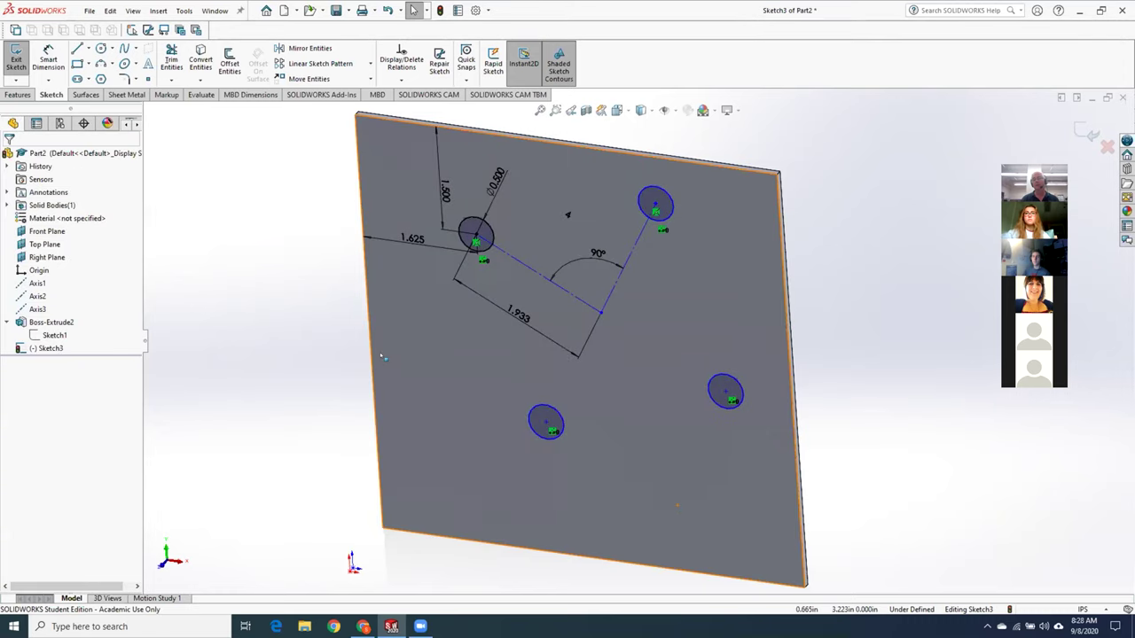
- Dimension the pattern centre's horizontal distance from the plate's left edge, accepting the proposed value
click(48, 62)
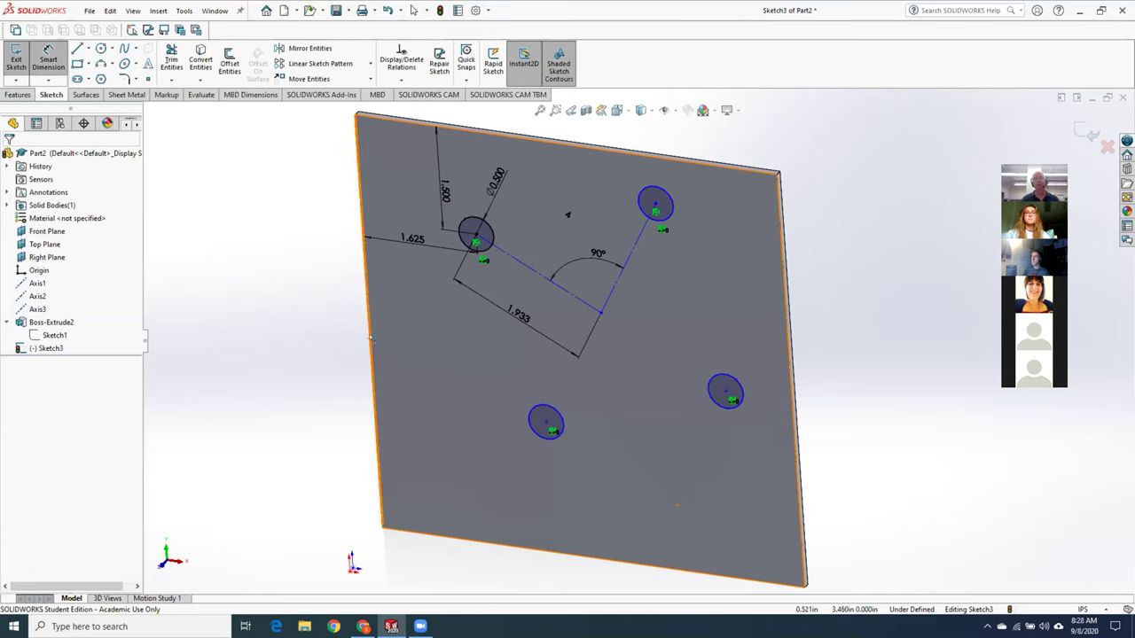
click(601, 315)
click(469, 373)
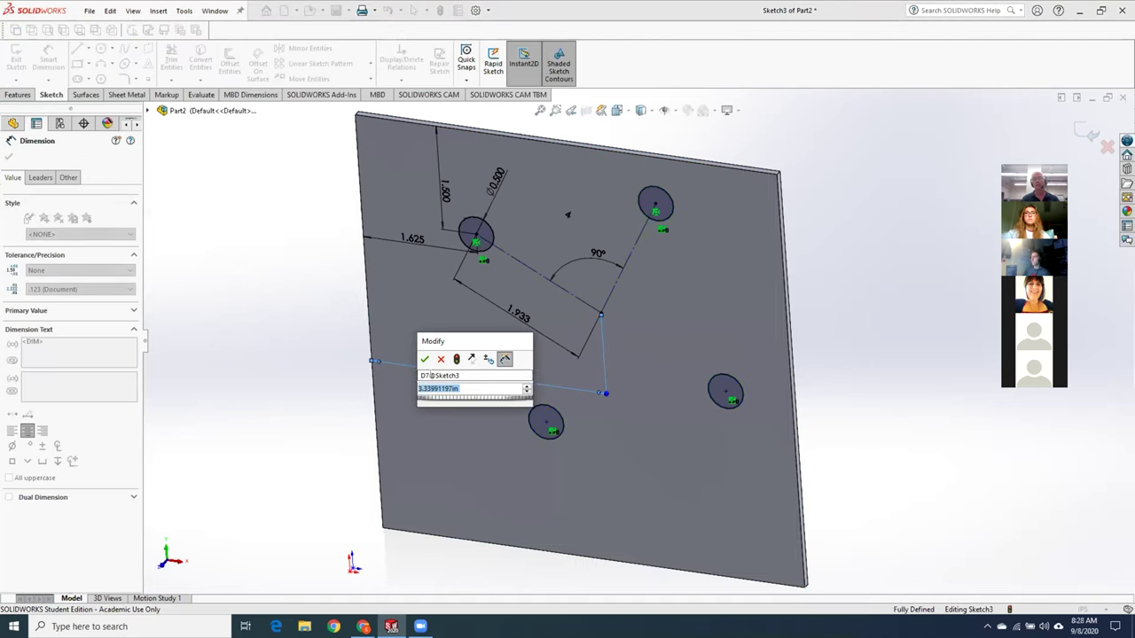
click(425, 359)
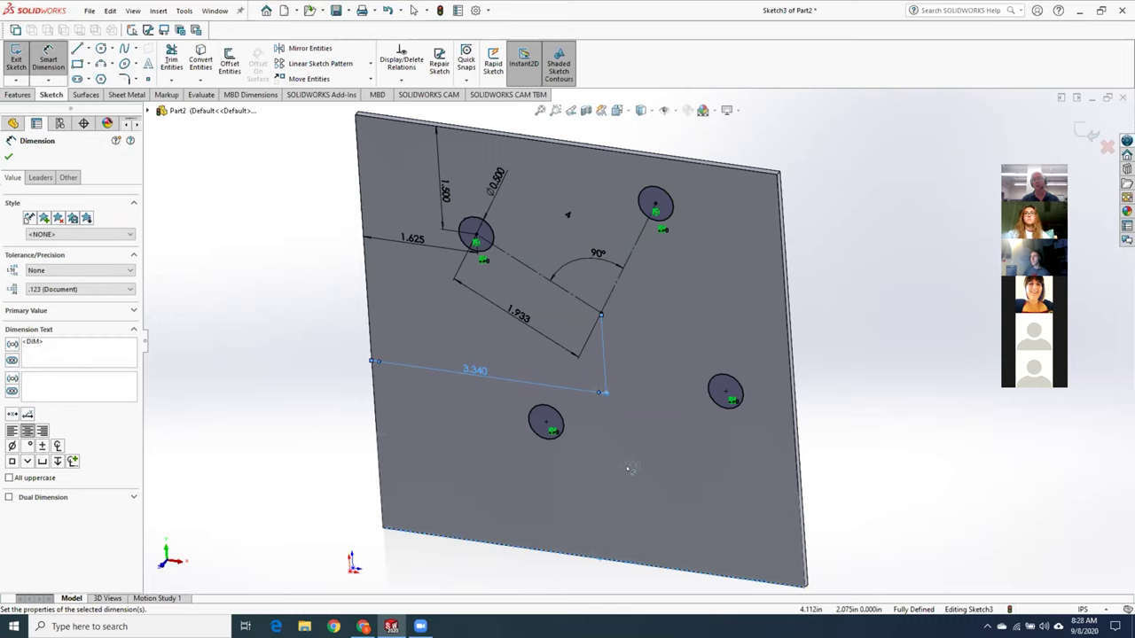
key(Escape)
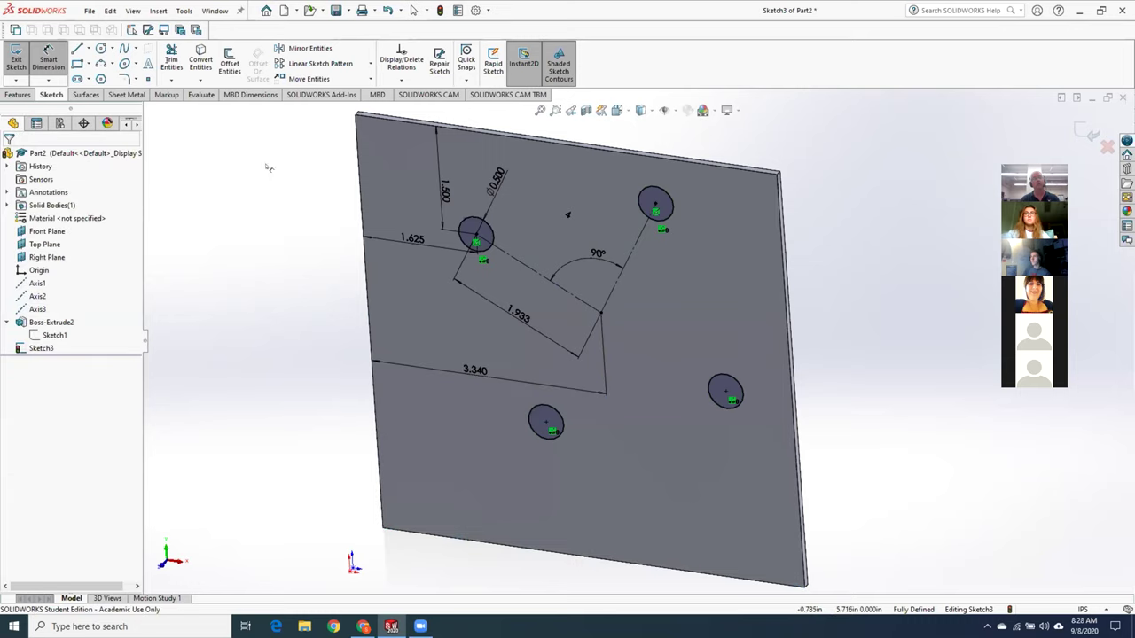
- Add a driven vertical dimension between the pattern's centre and the plate's bottom edge
click(601, 314)
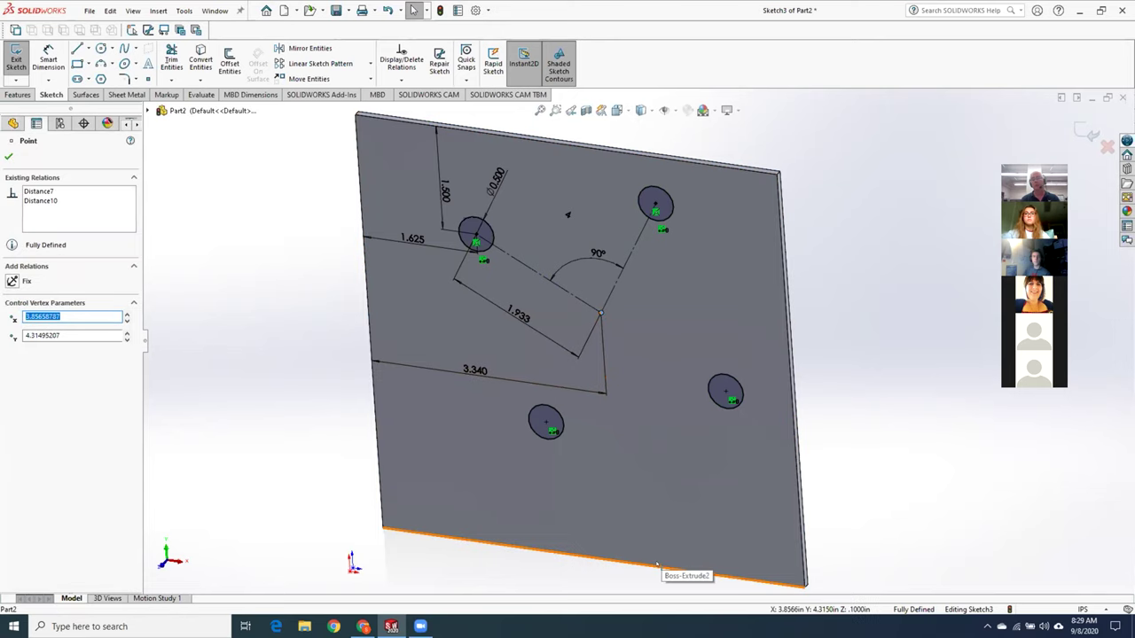
click(657, 563)
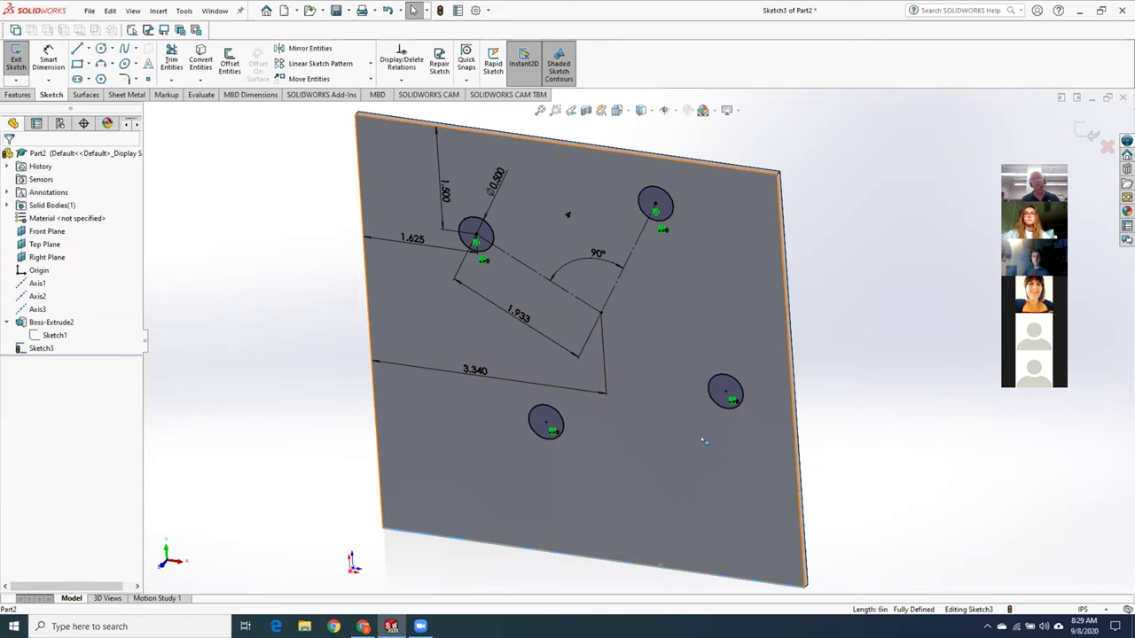
click(48, 62)
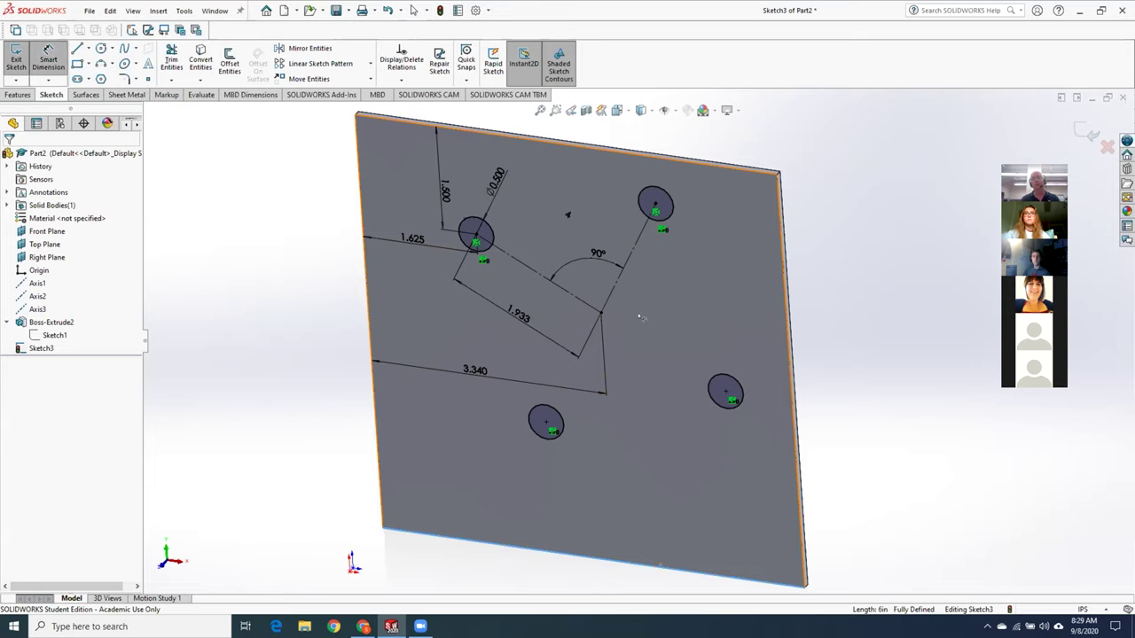
click(601, 314)
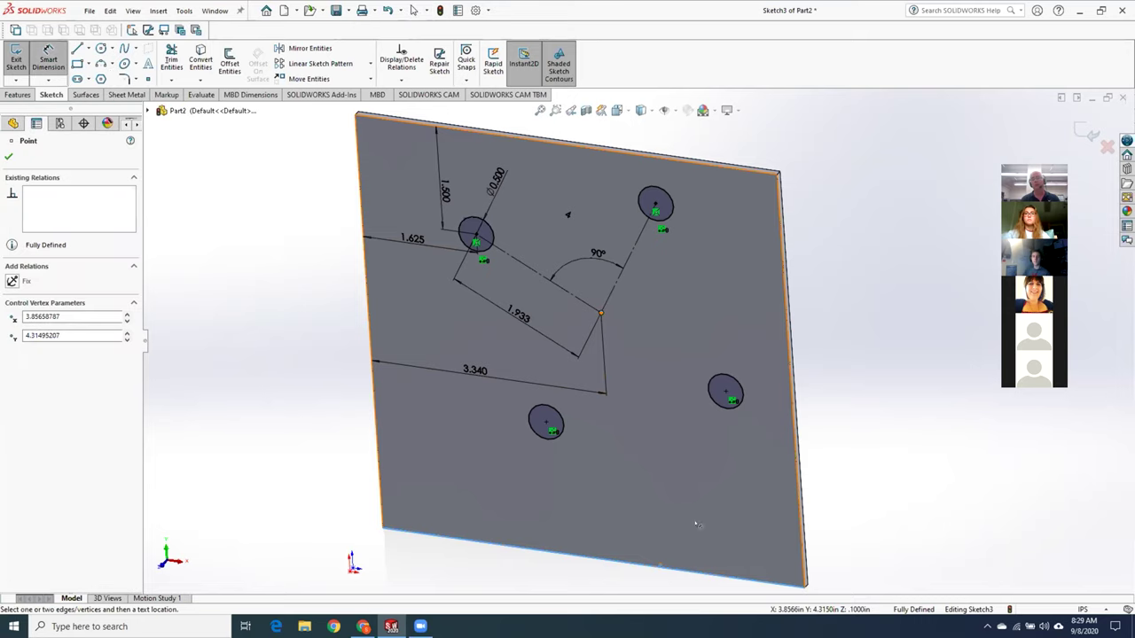
click(714, 575)
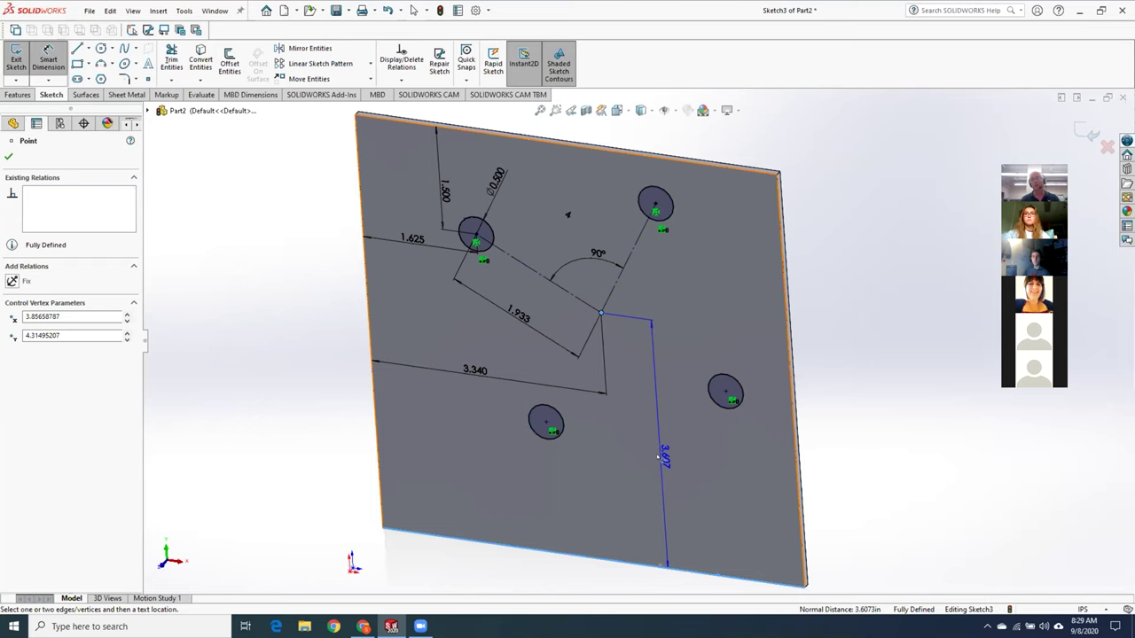
click(657, 457)
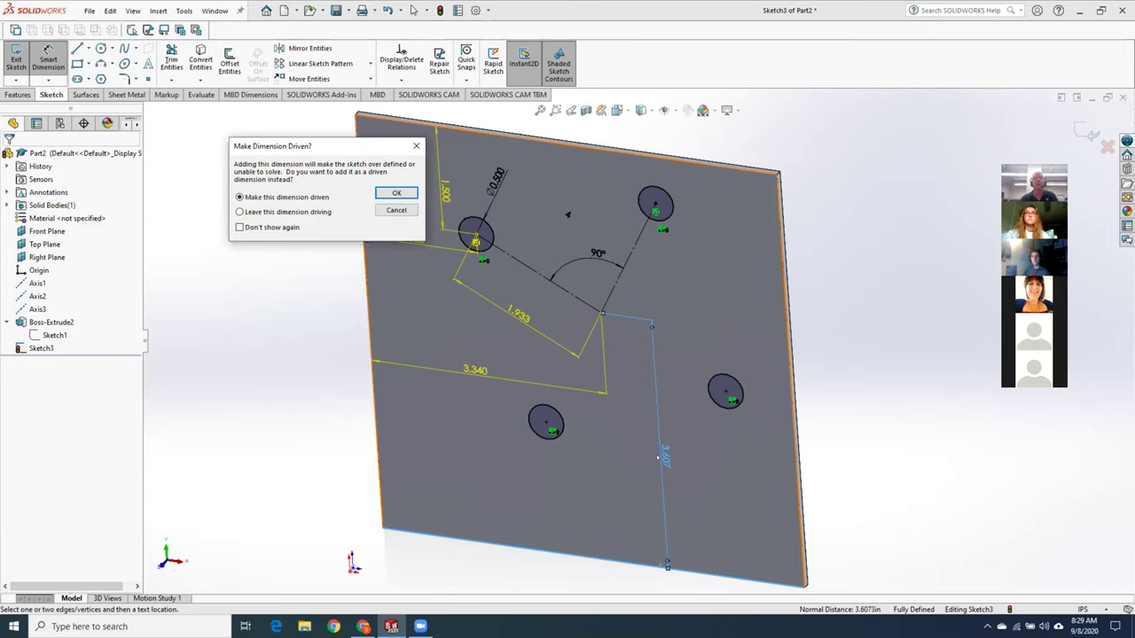
click(396, 193)
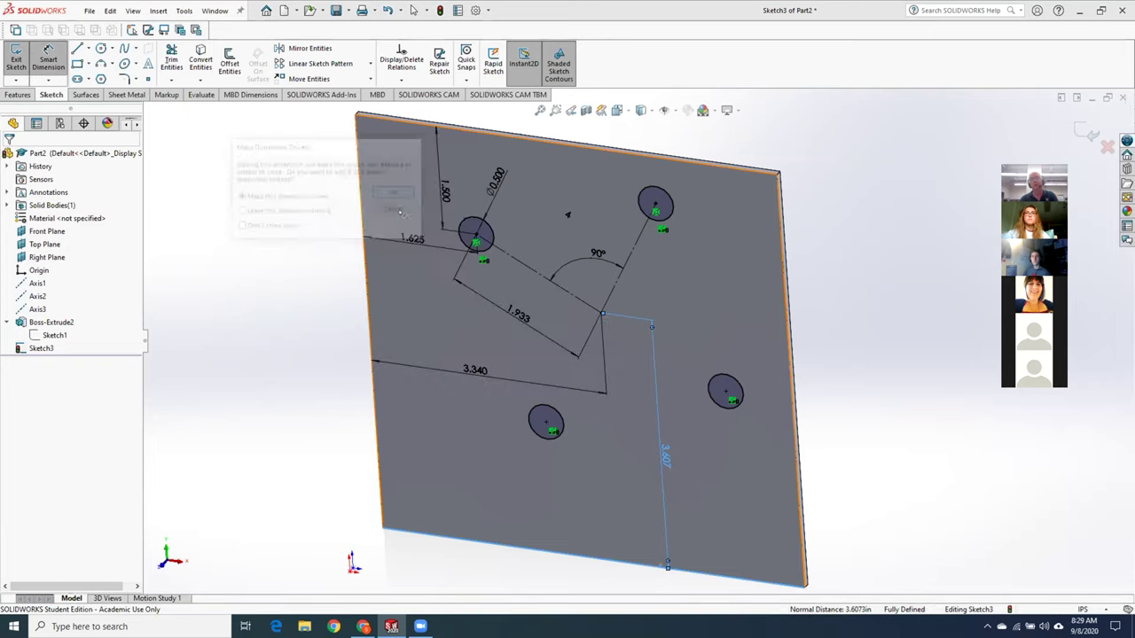
key(Escape)
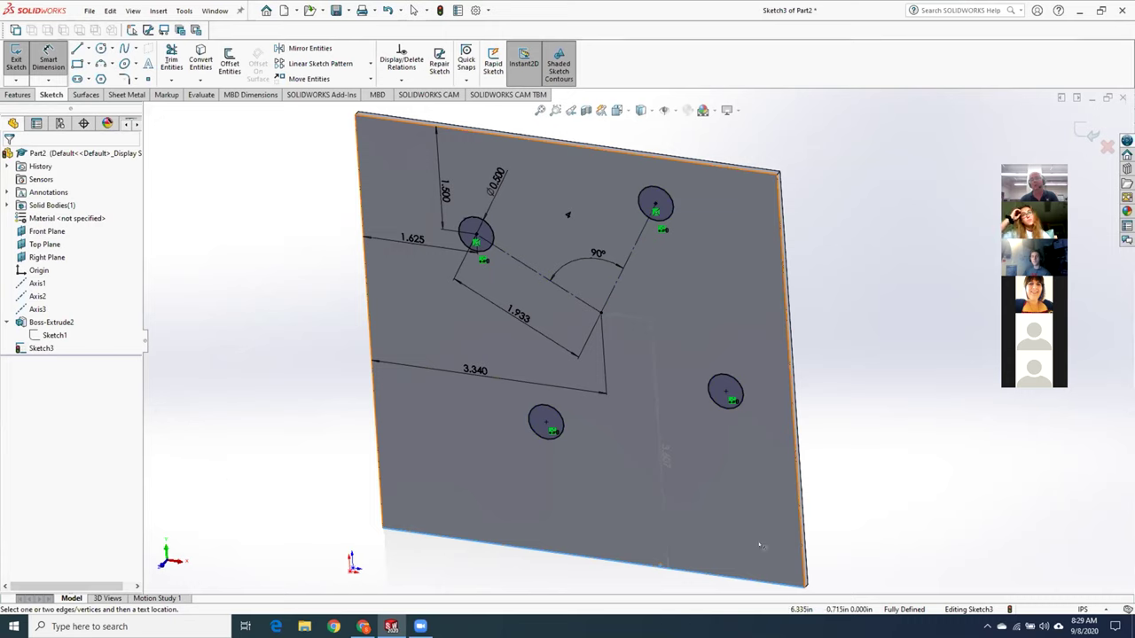
- Try to edit the driven vertical dimension at the pattern's centre, and delete it
click(664, 465)
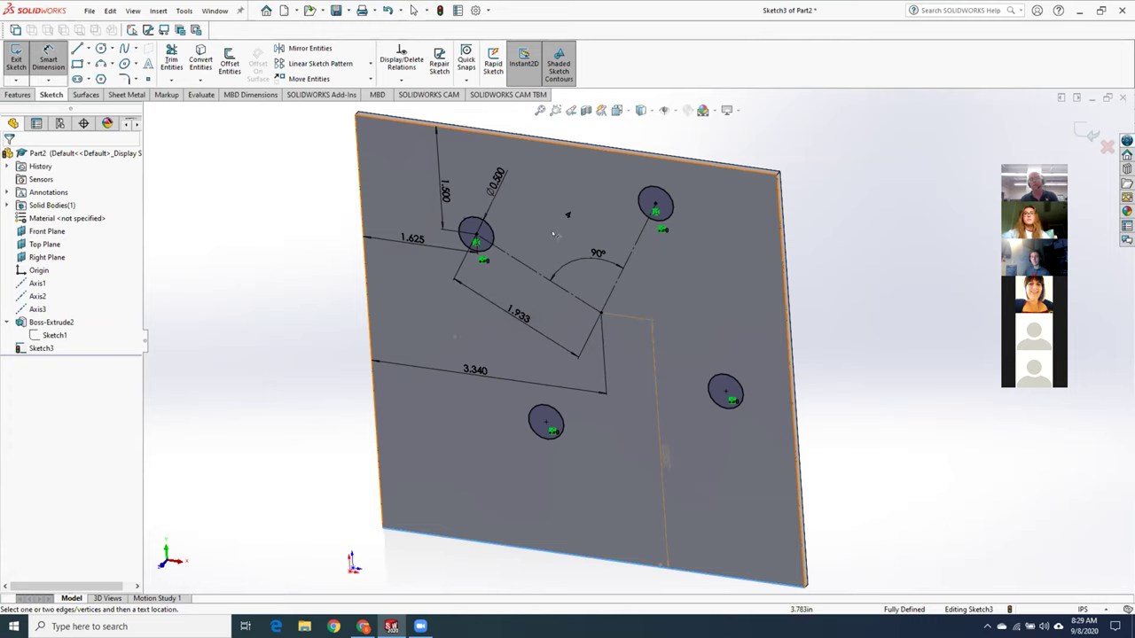
double_click(666, 458)
click(657, 256)
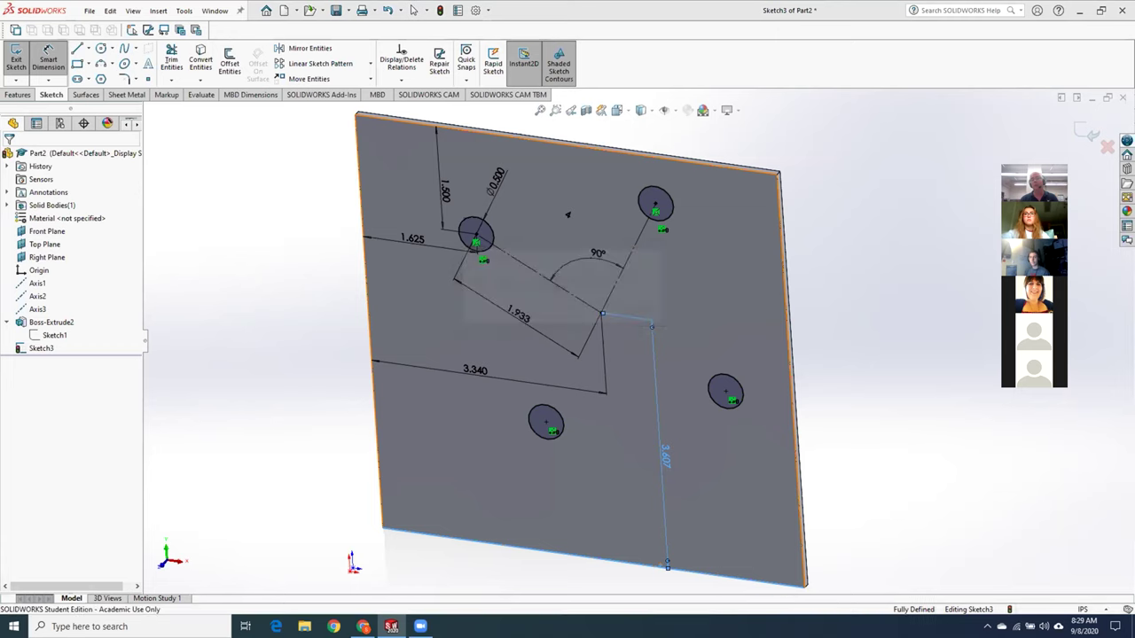
key(Delete)
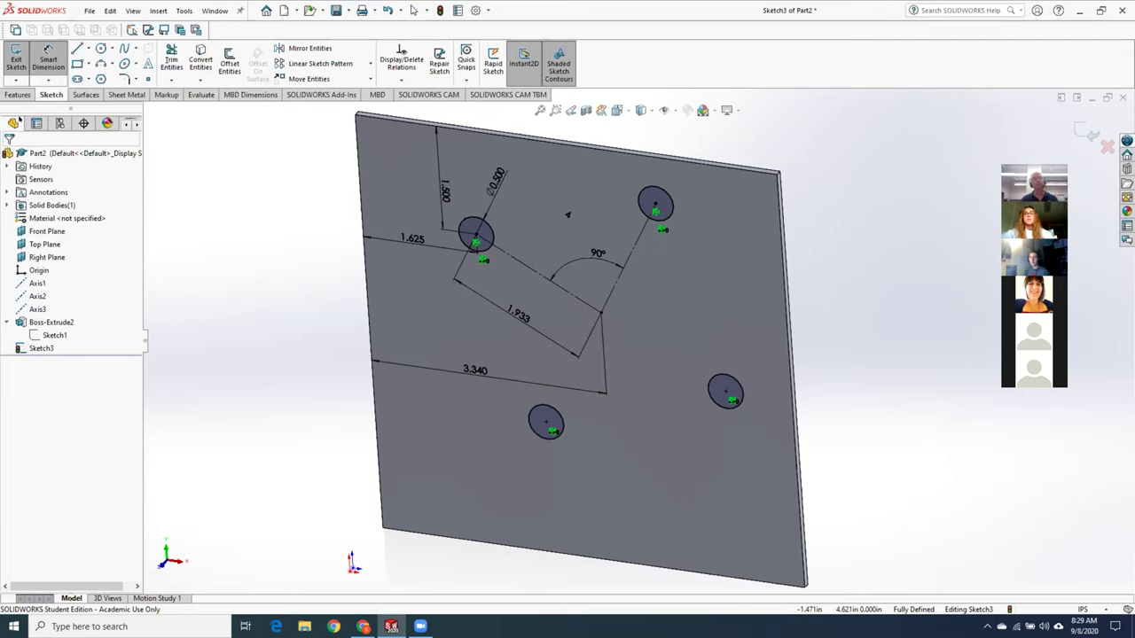
- Exit the sketch and cut the four circles into the plate with a blind Extruded Cut 0.1 in deep
click(16, 61)
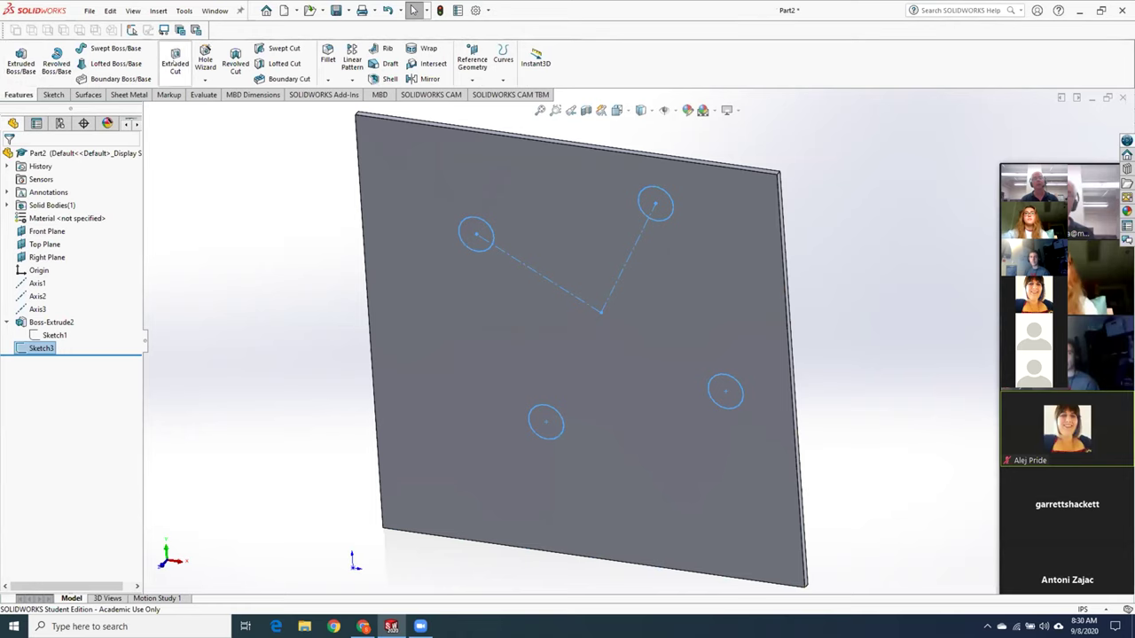
click(175, 62)
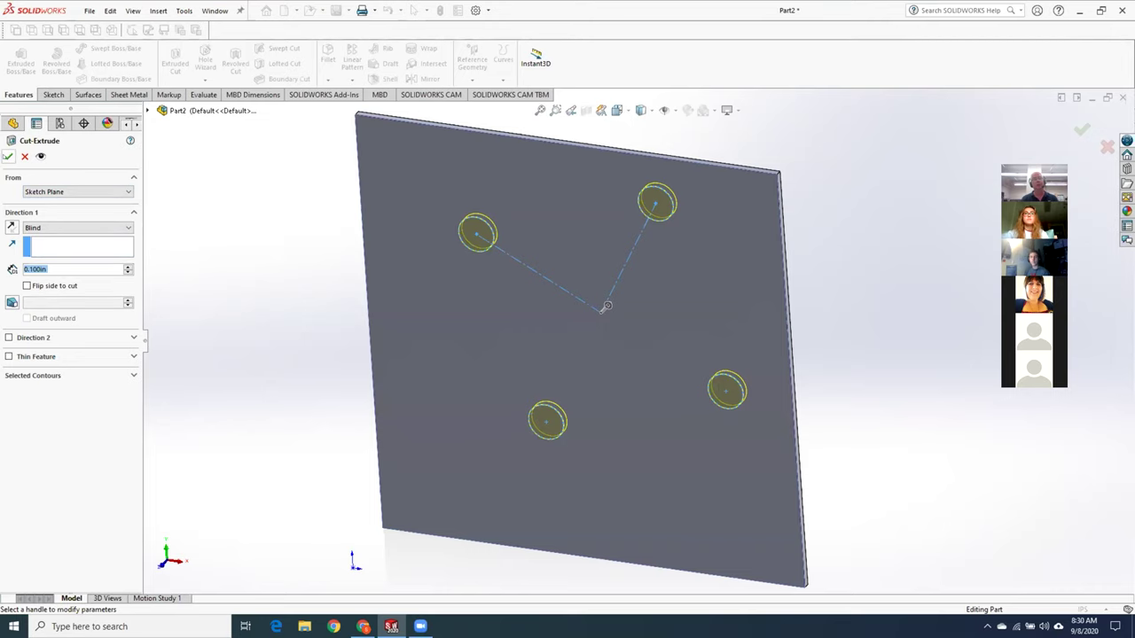
click(8, 156)
mouse_move(239, 293)
middle_down()
mouse_move(261, 307)
mouse_move(241, 288)
middle_up()
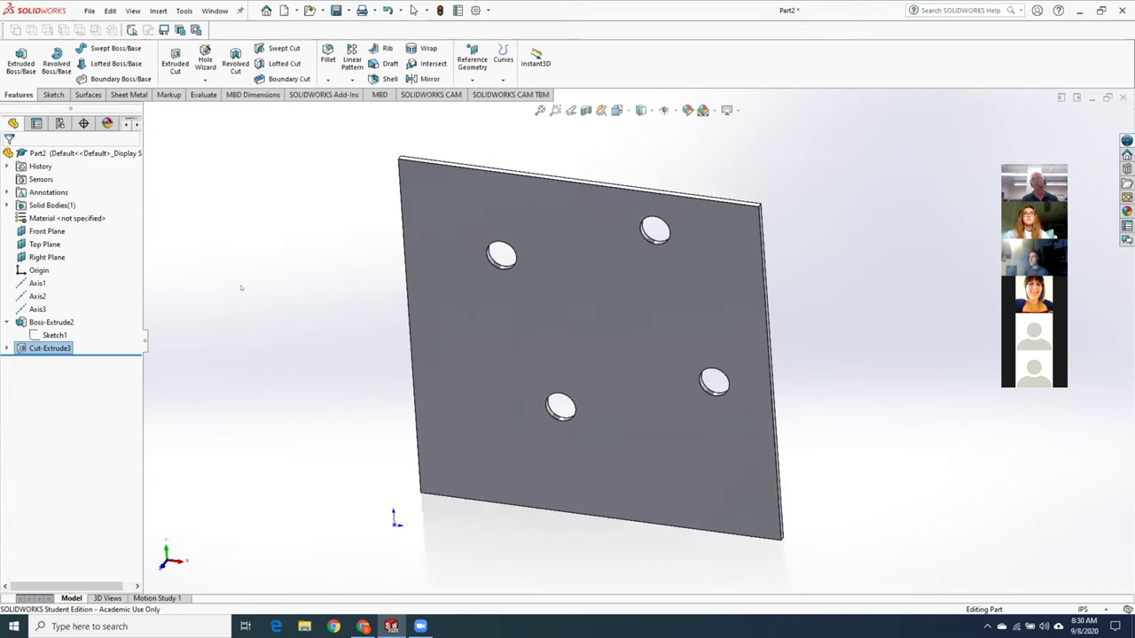
- Edit the sketch of the hole cut and set its circular pattern to 5 instances
click(6, 348)
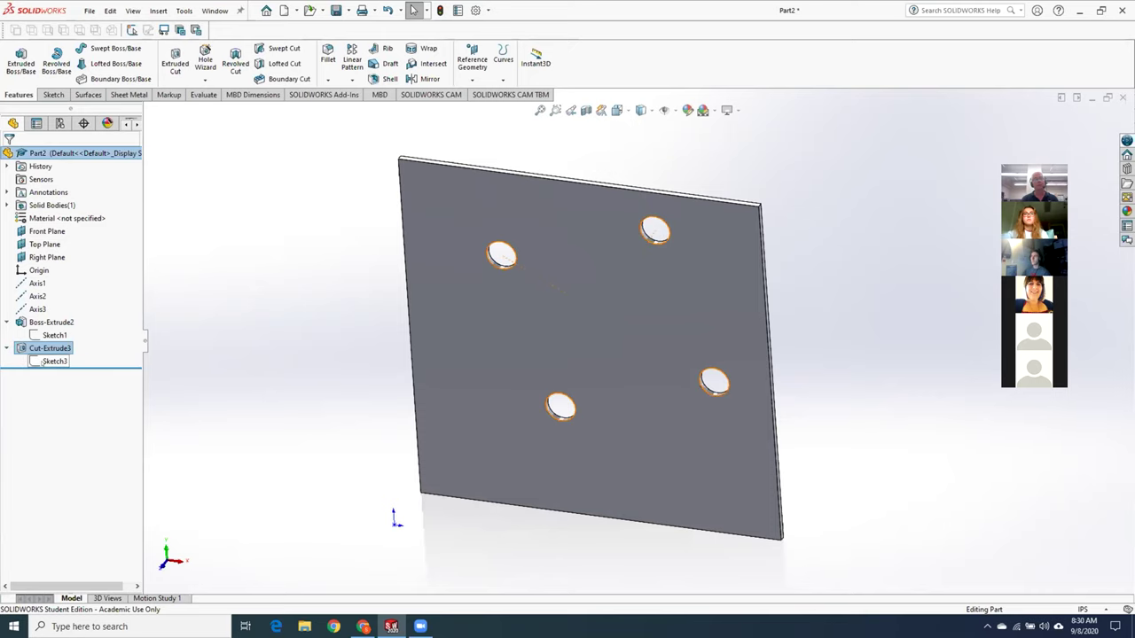
right_click(42, 362)
click(56, 328)
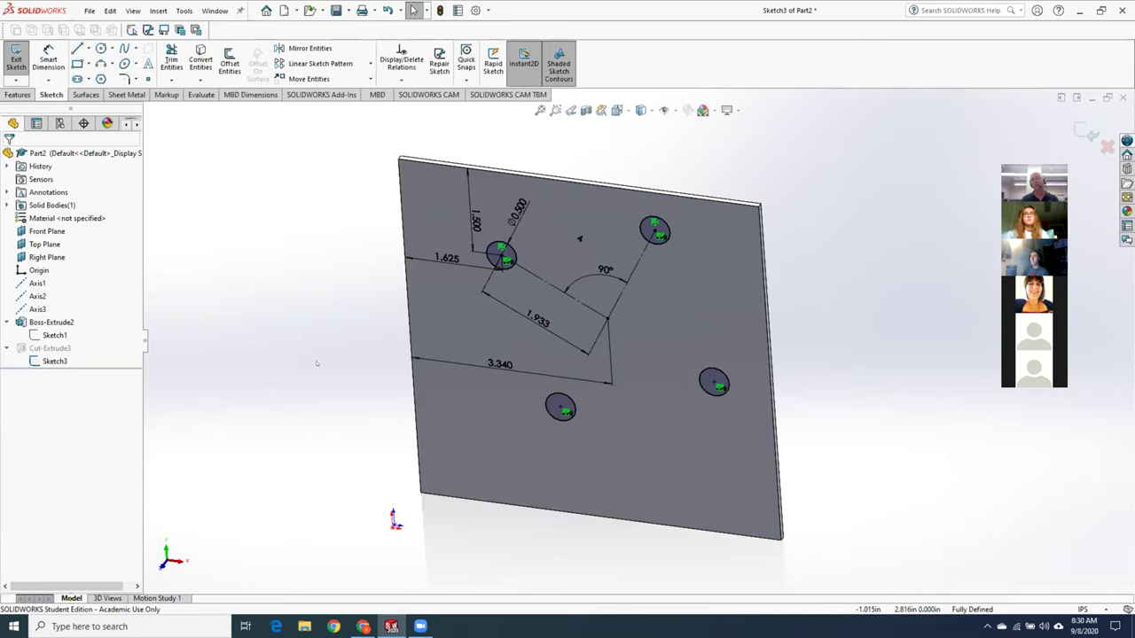
right_click(545, 403)
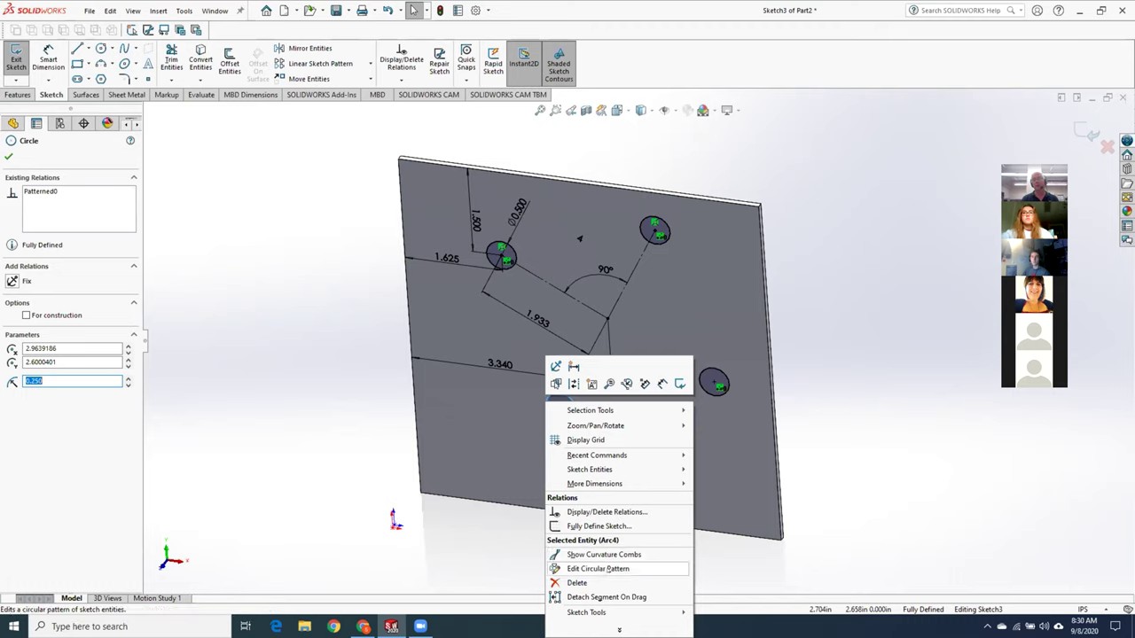
click(589, 568)
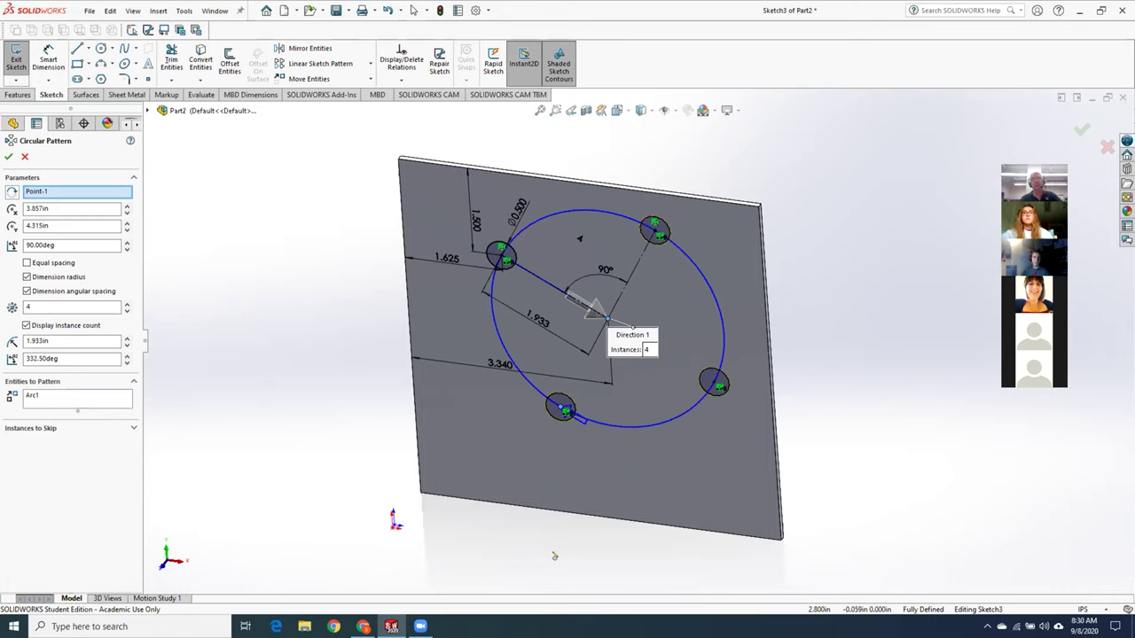
click(127, 304)
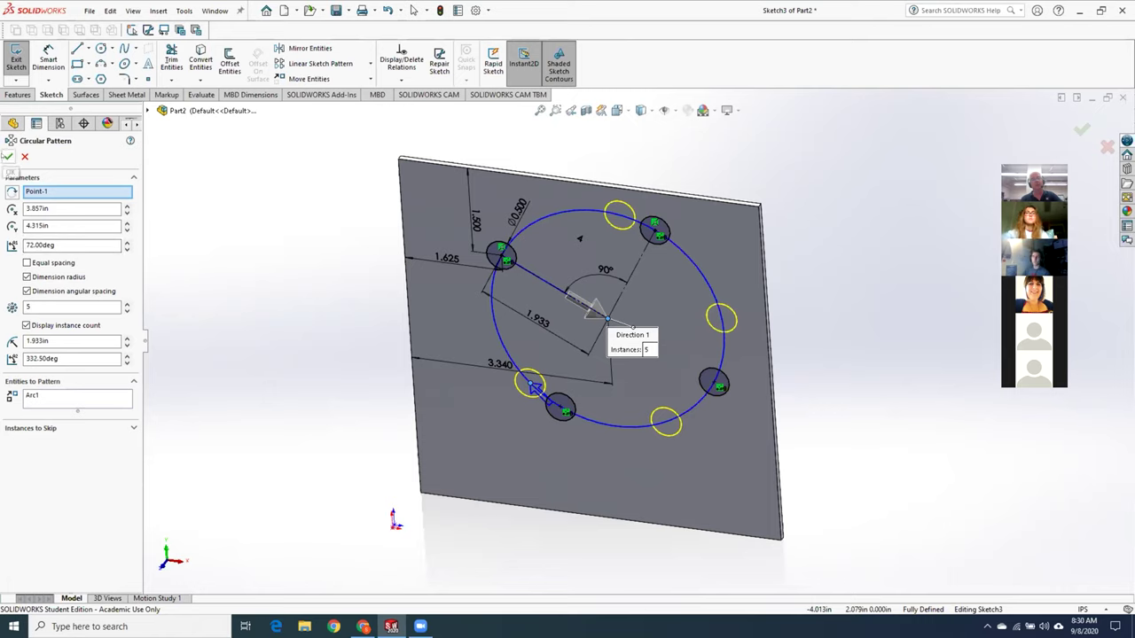
click(8, 156)
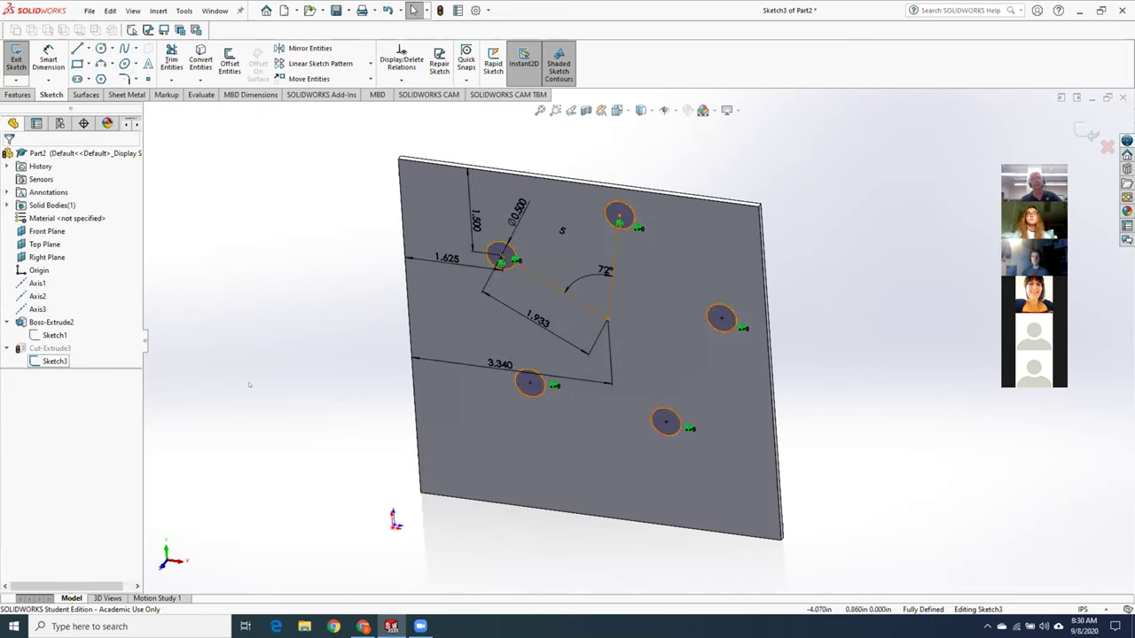
- Set the sketch's circular hole pattern to 12 instances and exit the sketch to rebuild the cut
right_click(517, 390)
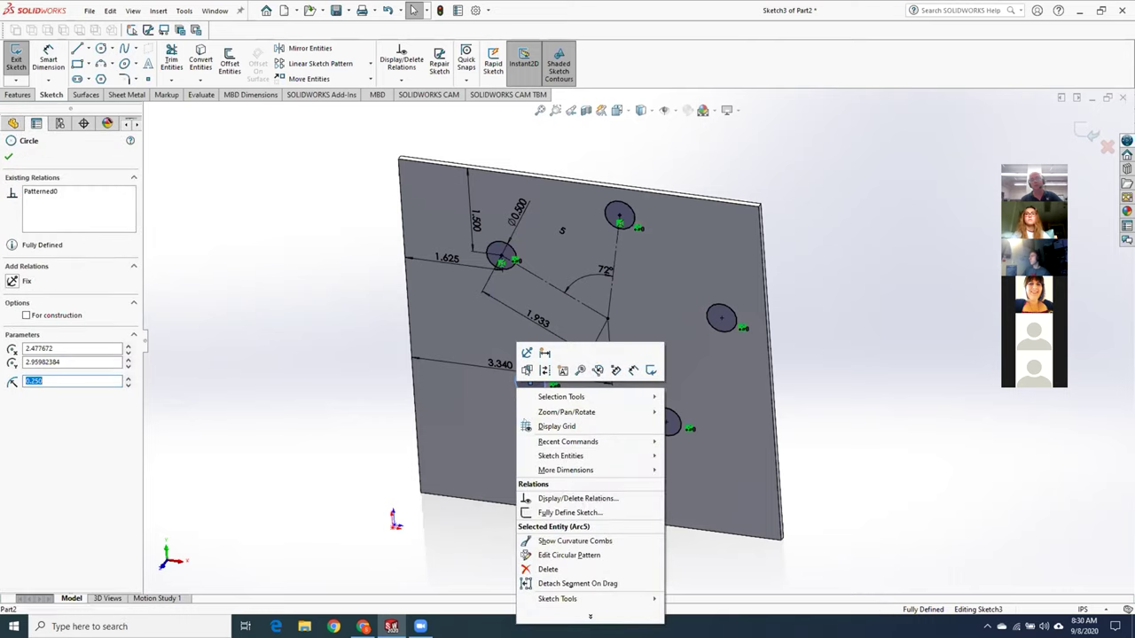
click(552, 555)
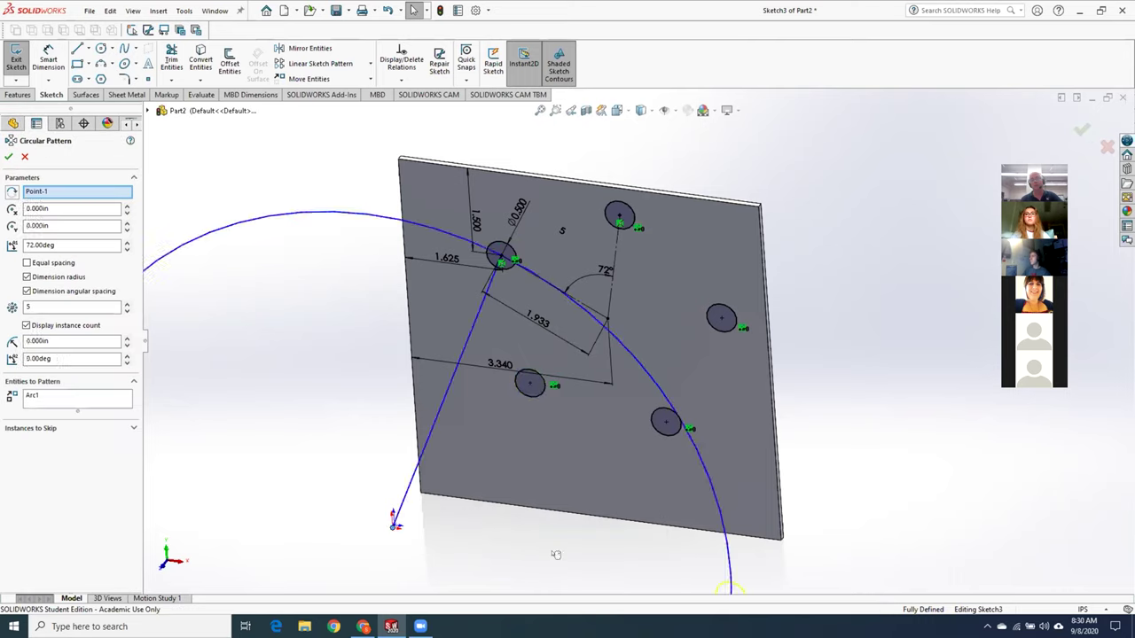
click(127, 303)
click(127, 303)
click(126, 304)
click(126, 303)
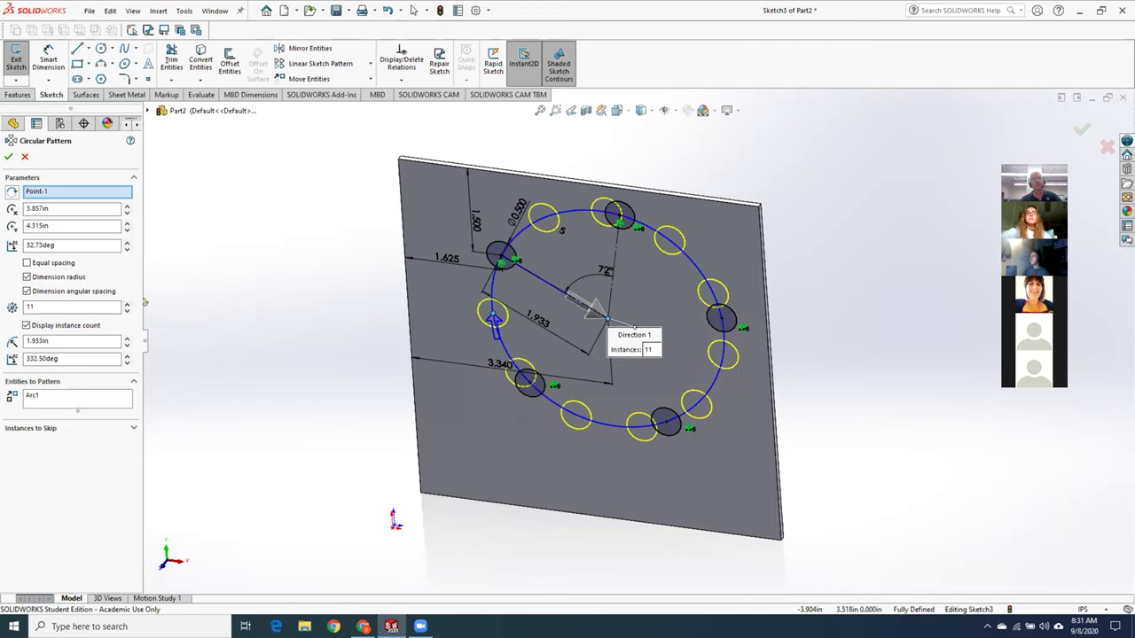
click(127, 304)
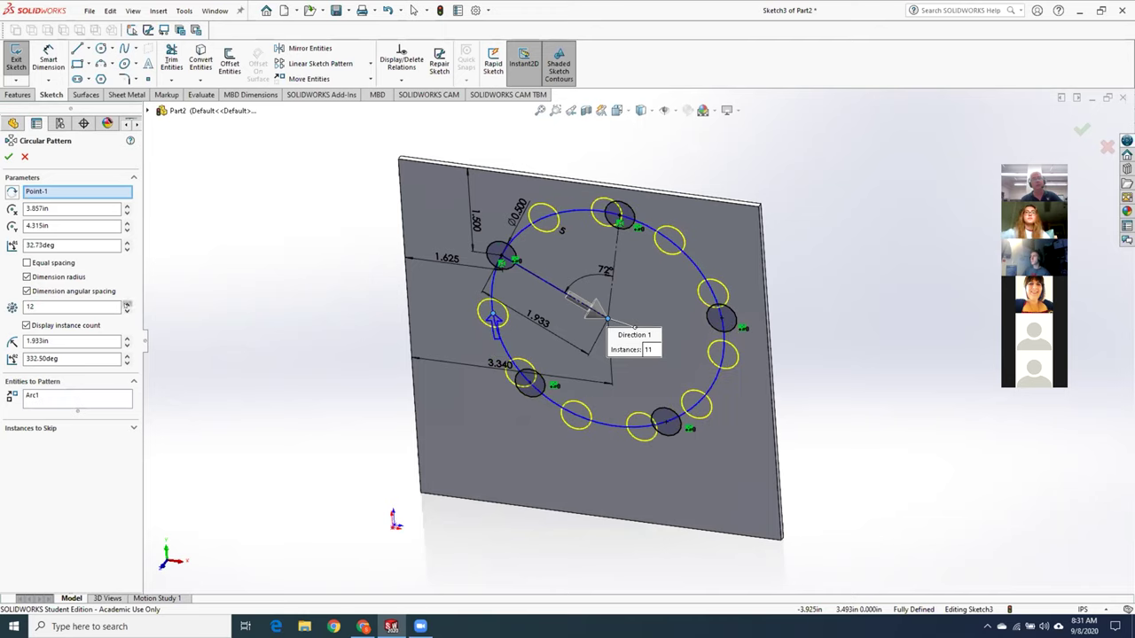
click(9, 157)
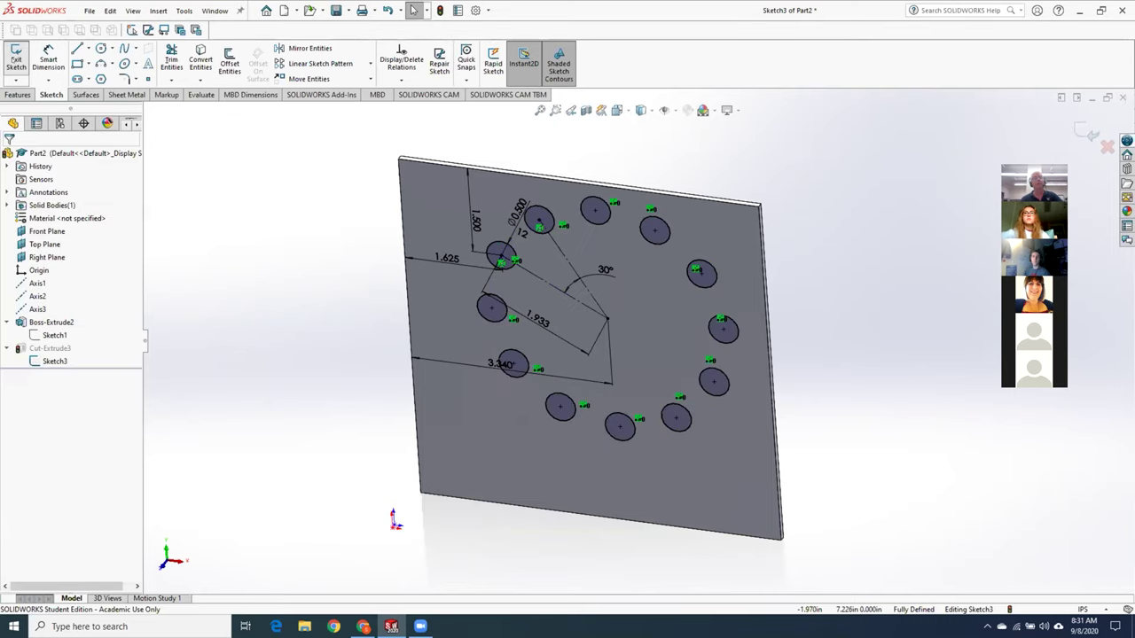
click(16, 57)
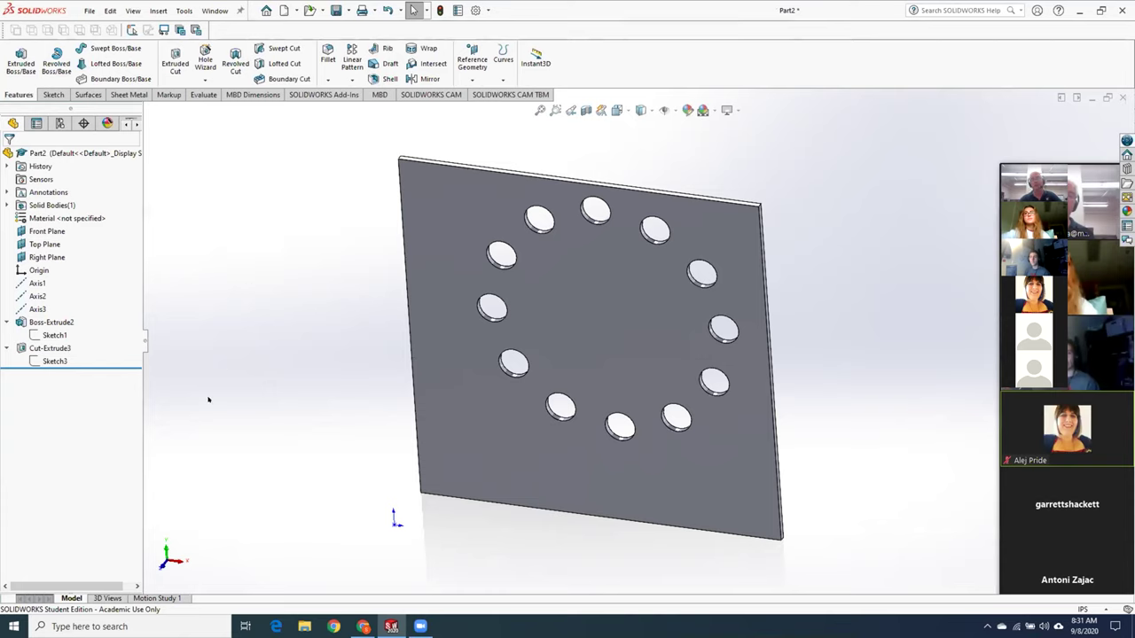
right_click(50, 360)
click(71, 329)
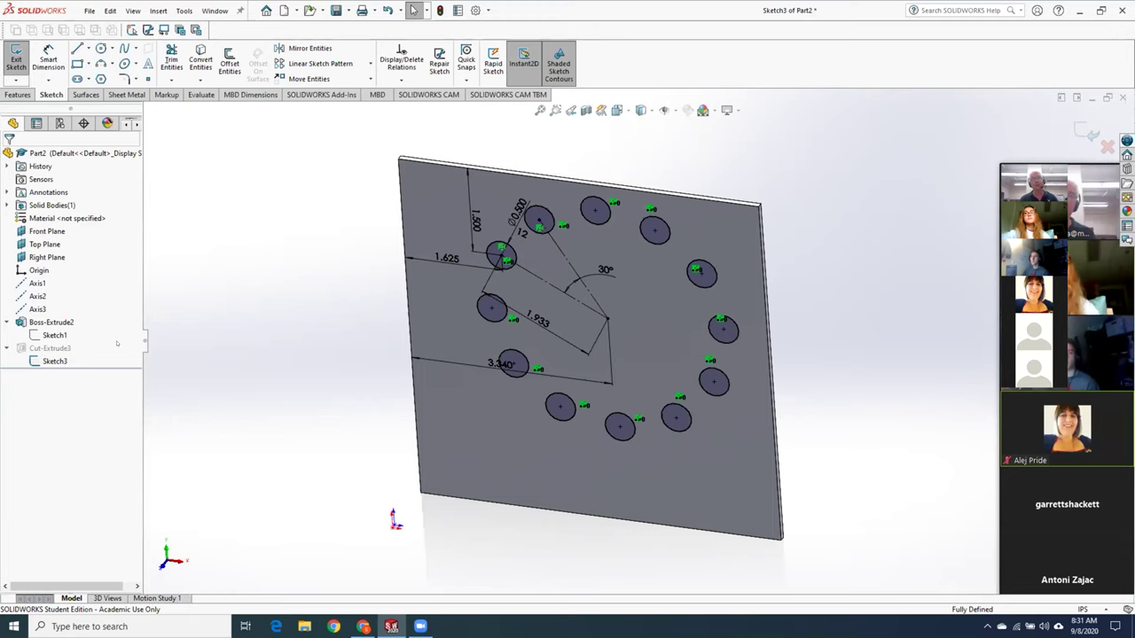
right_click(55, 349)
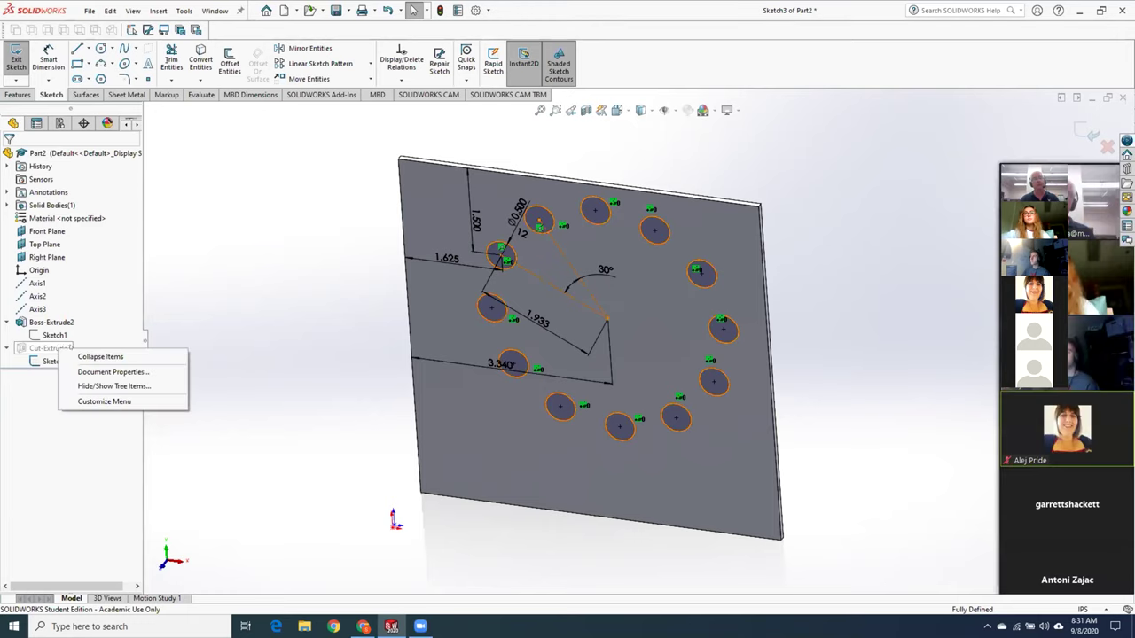
key(Escape)
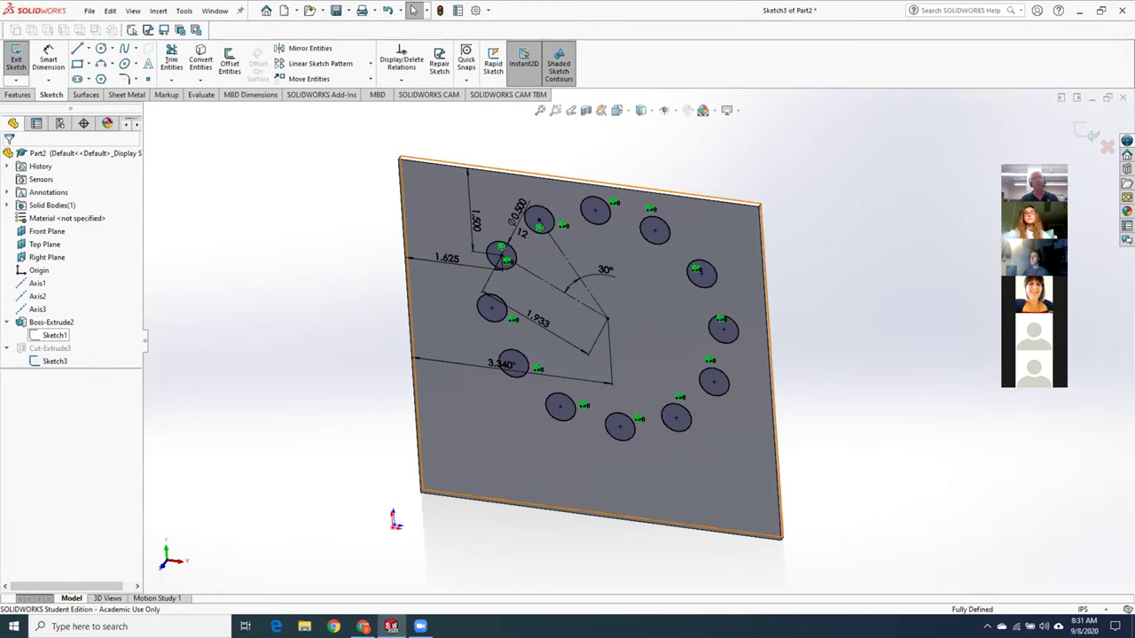
key(ctrl+b)
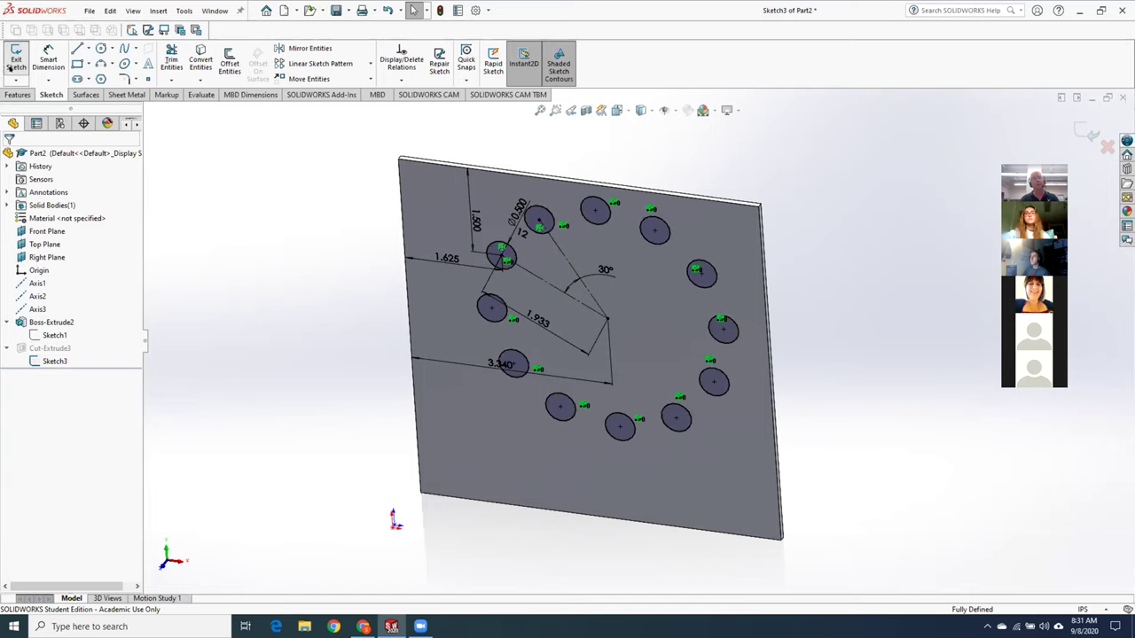
- Delete the extruded cut of the hole pattern and its leftover sketch from the plate
right_click(53, 348)
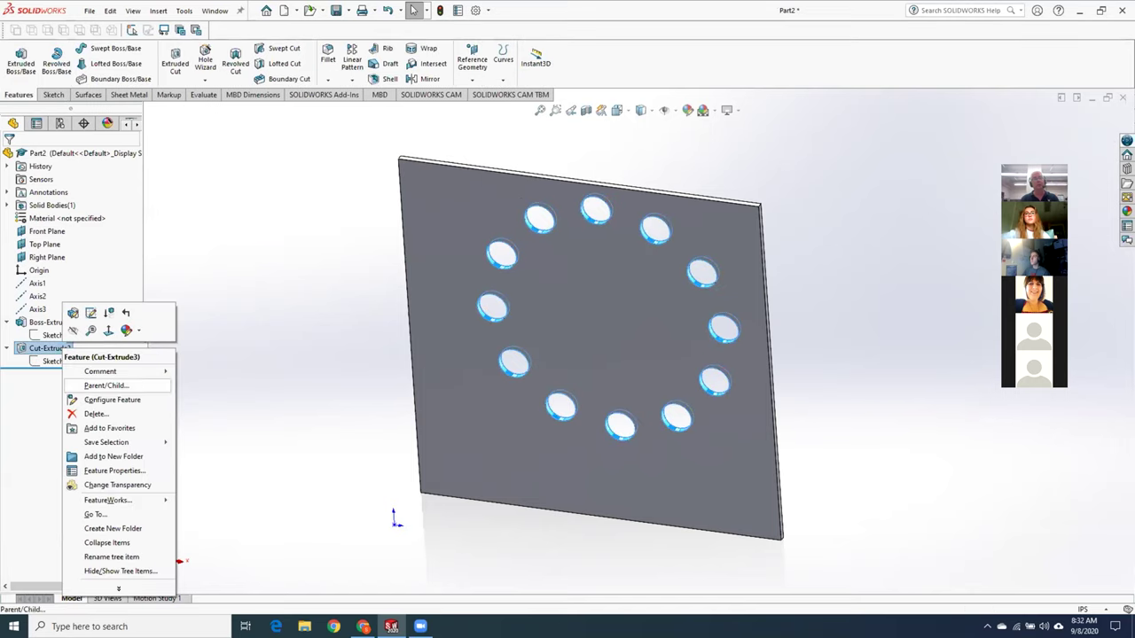
click(93, 414)
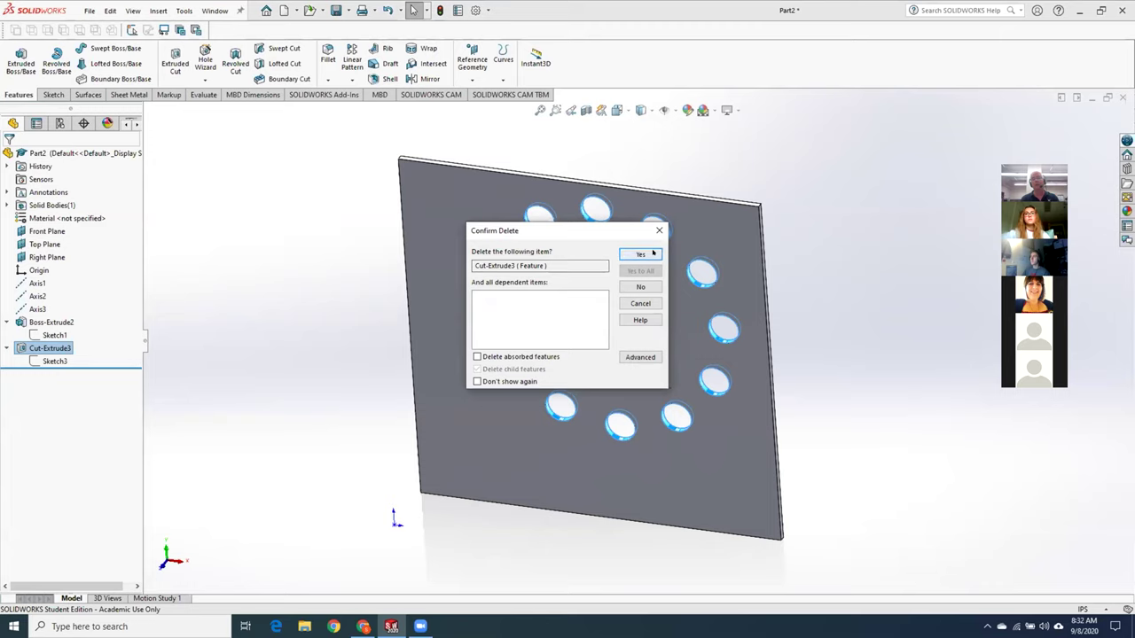
click(653, 255)
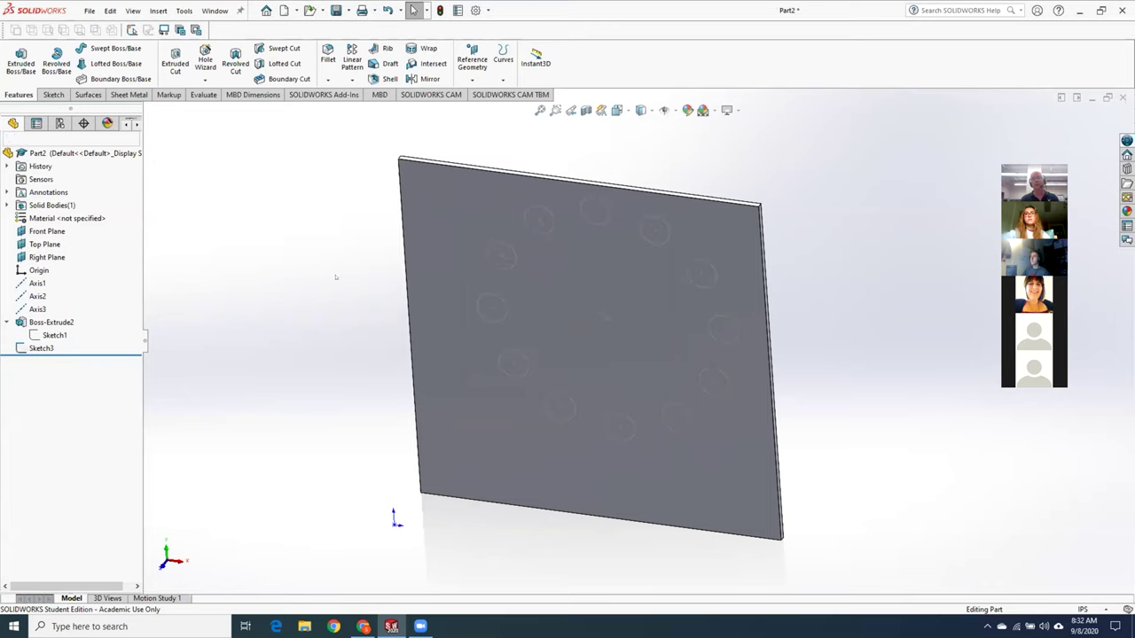
right_click(42, 349)
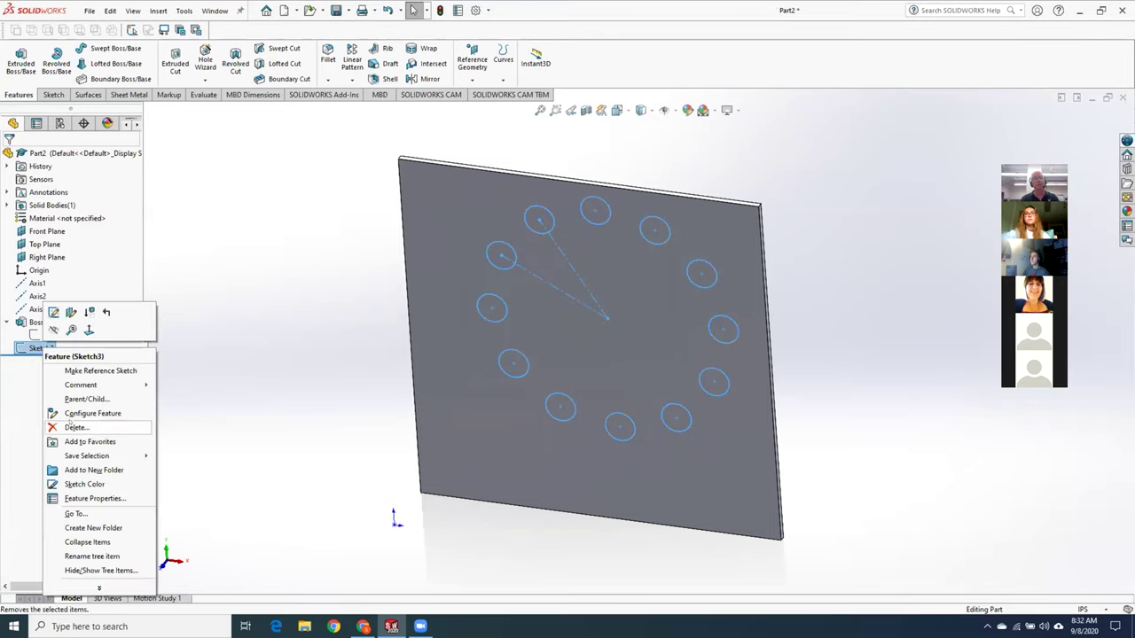
click(76, 427)
click(654, 252)
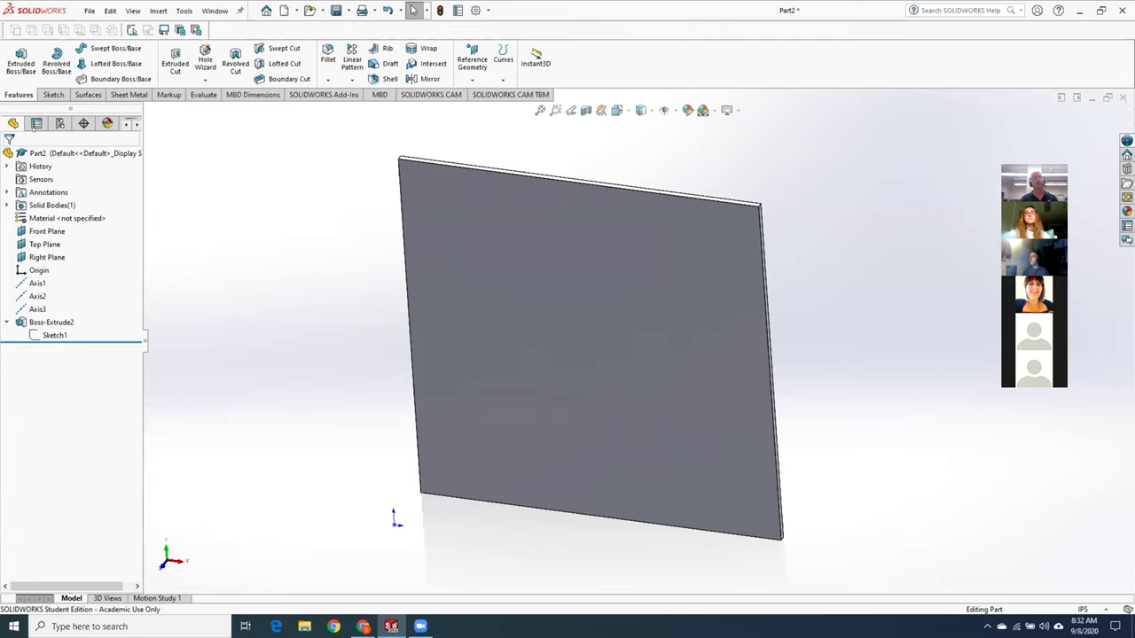
- Start a sketch on the plate's front face and draw a corner rectangle about 0.98 by 0.41 in near its upper left
right_click(525, 289)
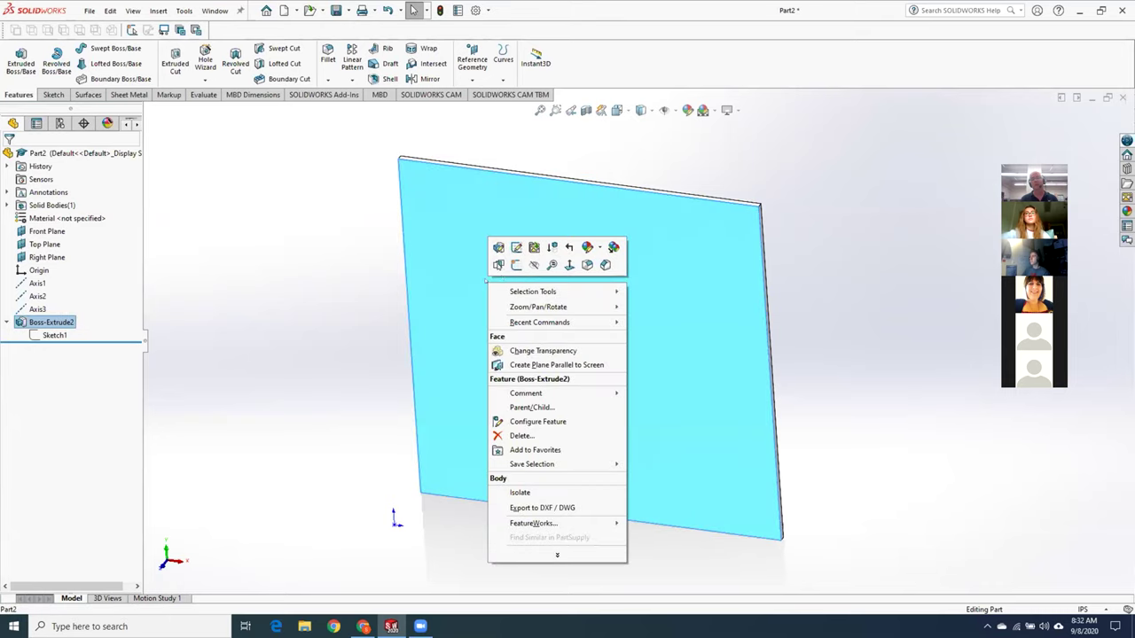
click(516, 264)
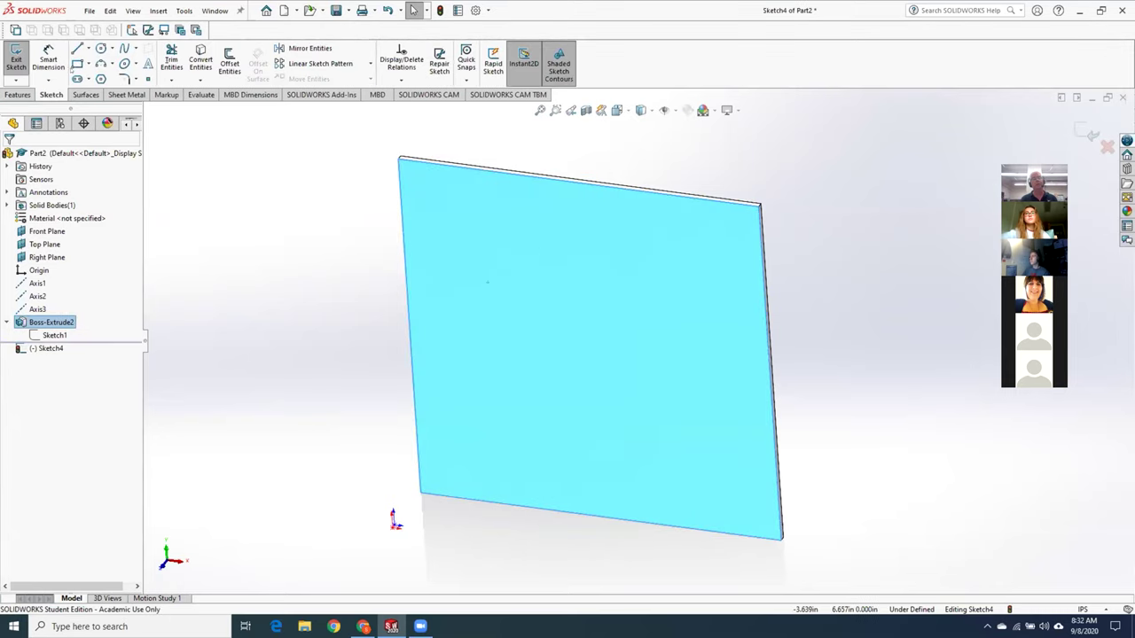
click(77, 63)
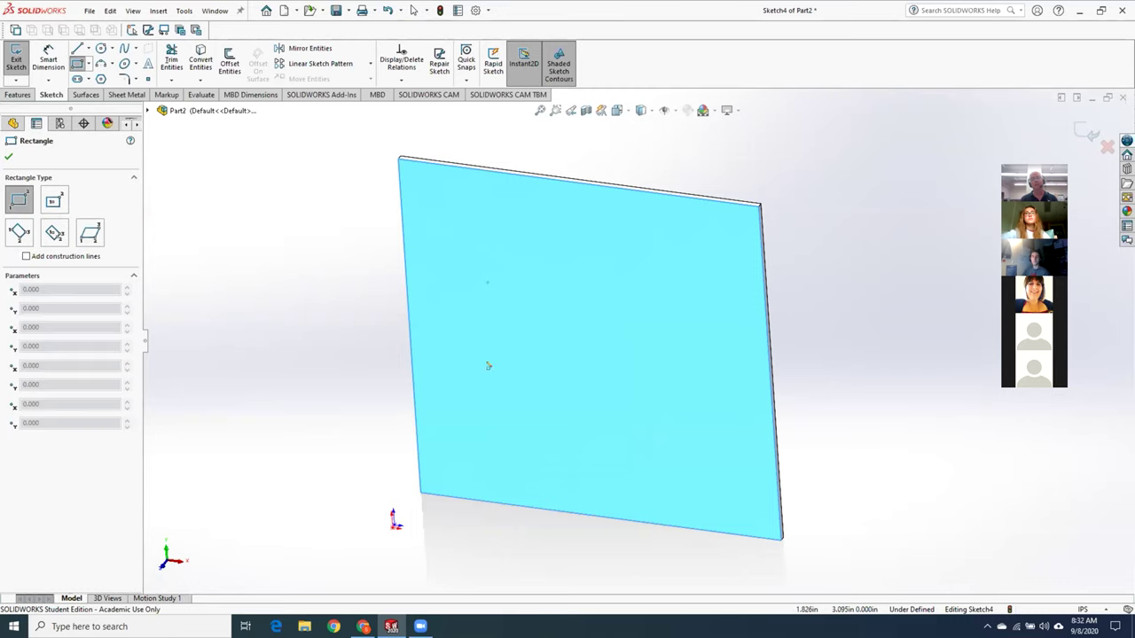
click(449, 276)
click(507, 306)
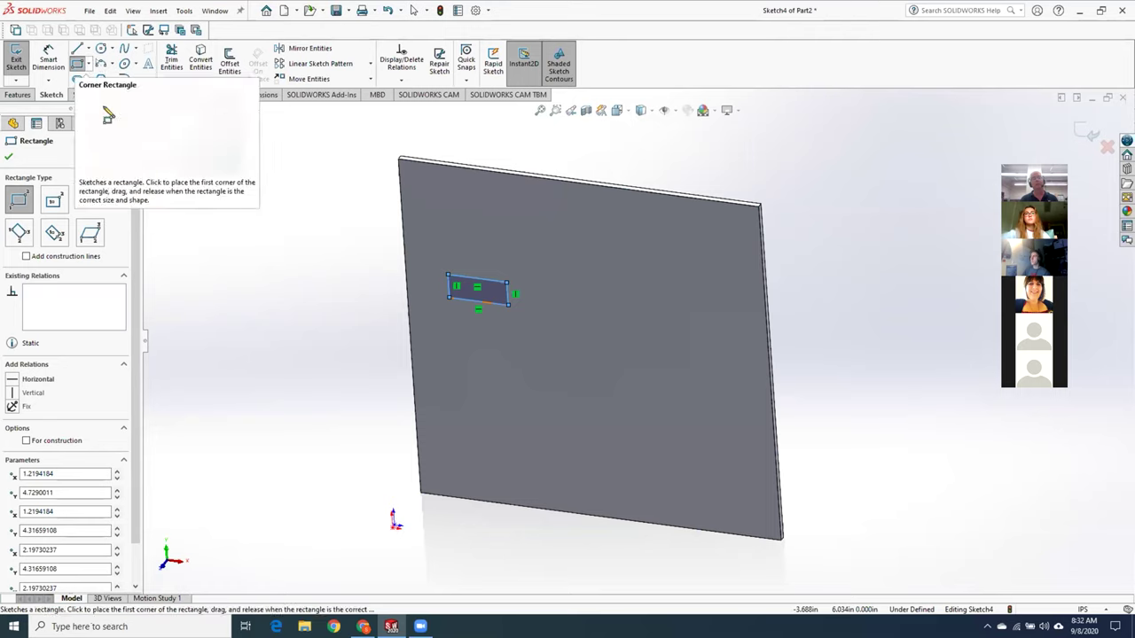
- Draw a circle of about 0.206 in radius centred on the midpoint of each short side of the rectangle, reaching its corners
click(176, 118)
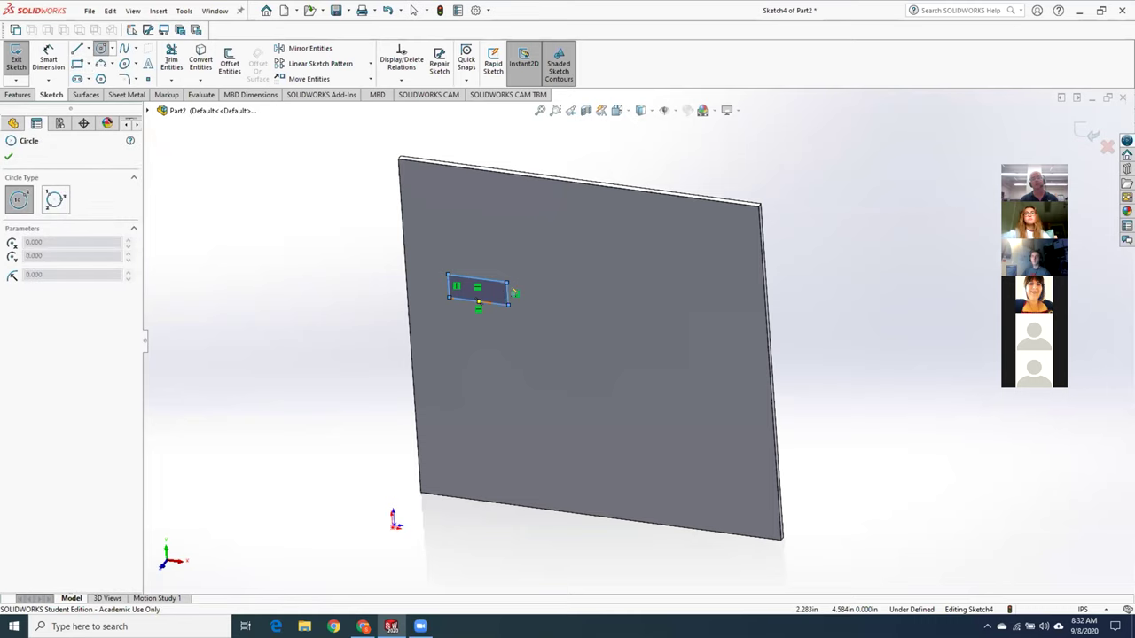
scroll(507, 290, up, 5)
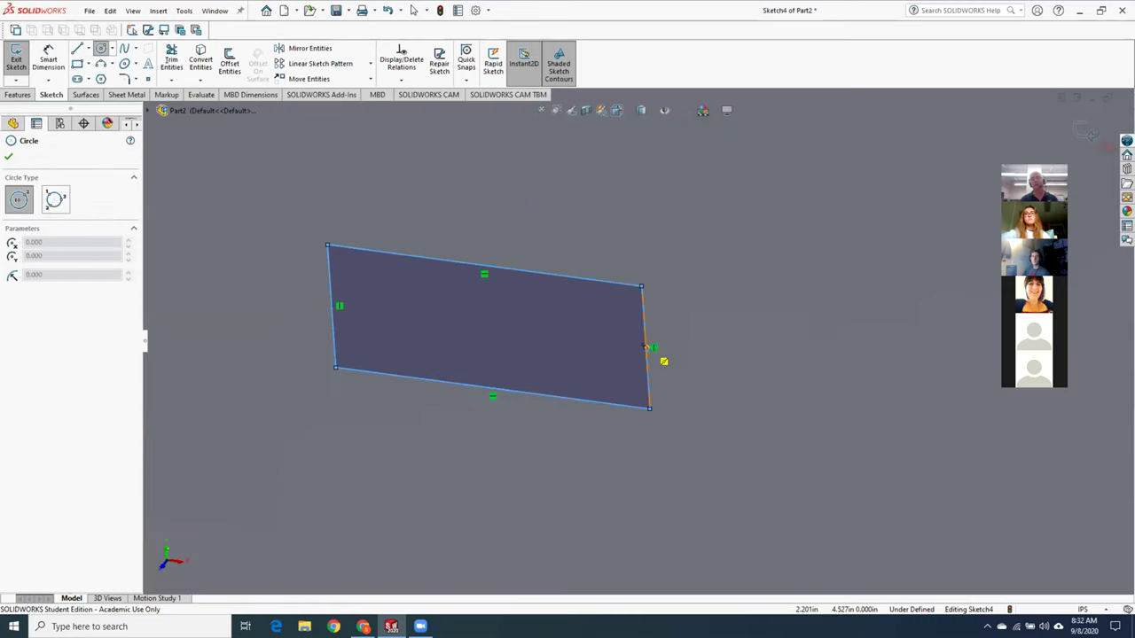
click(648, 347)
click(668, 298)
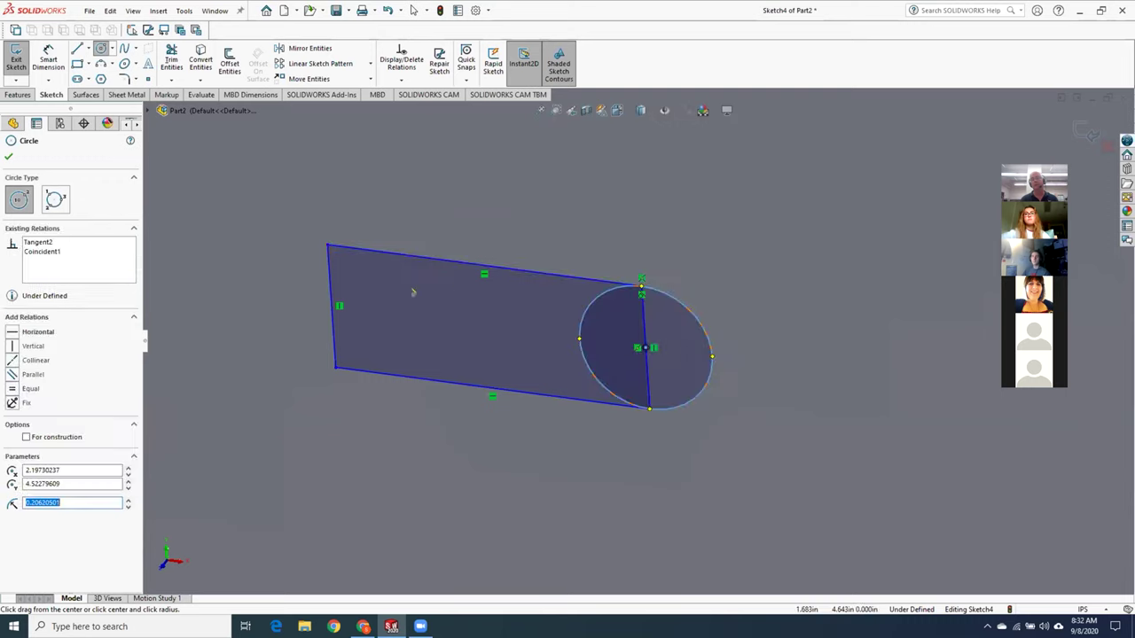
click(333, 306)
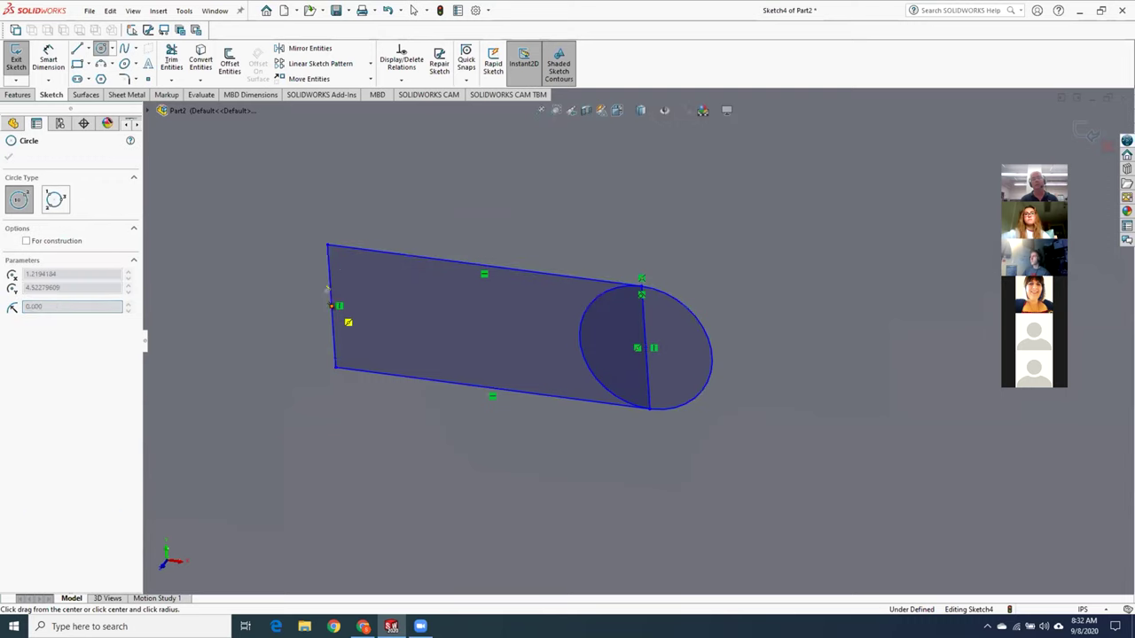
click(327, 243)
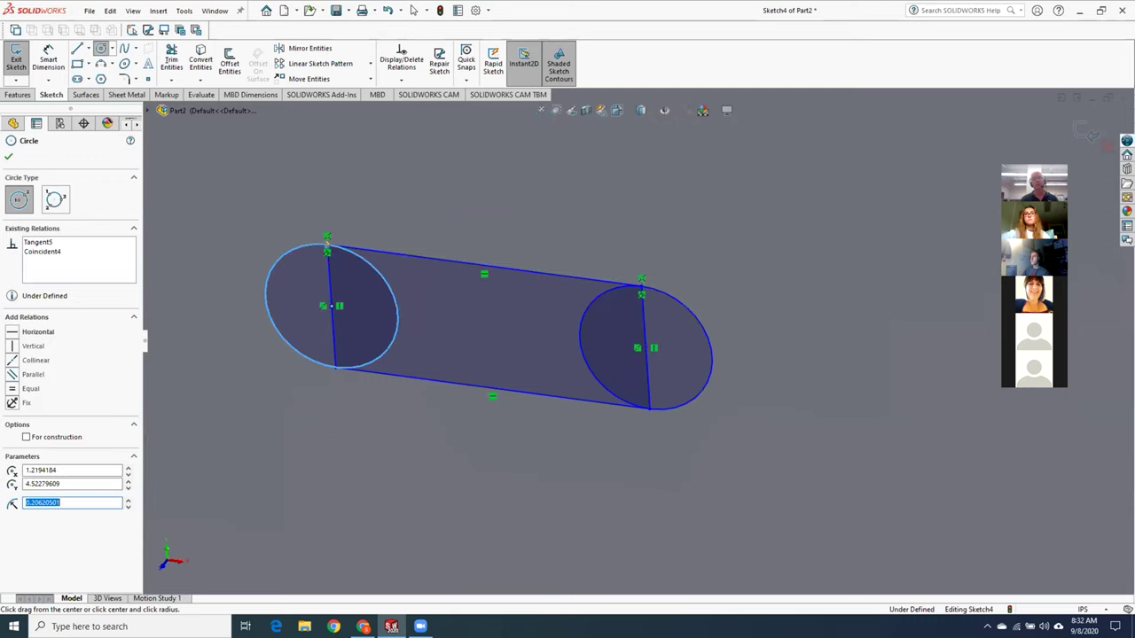
key(Escape)
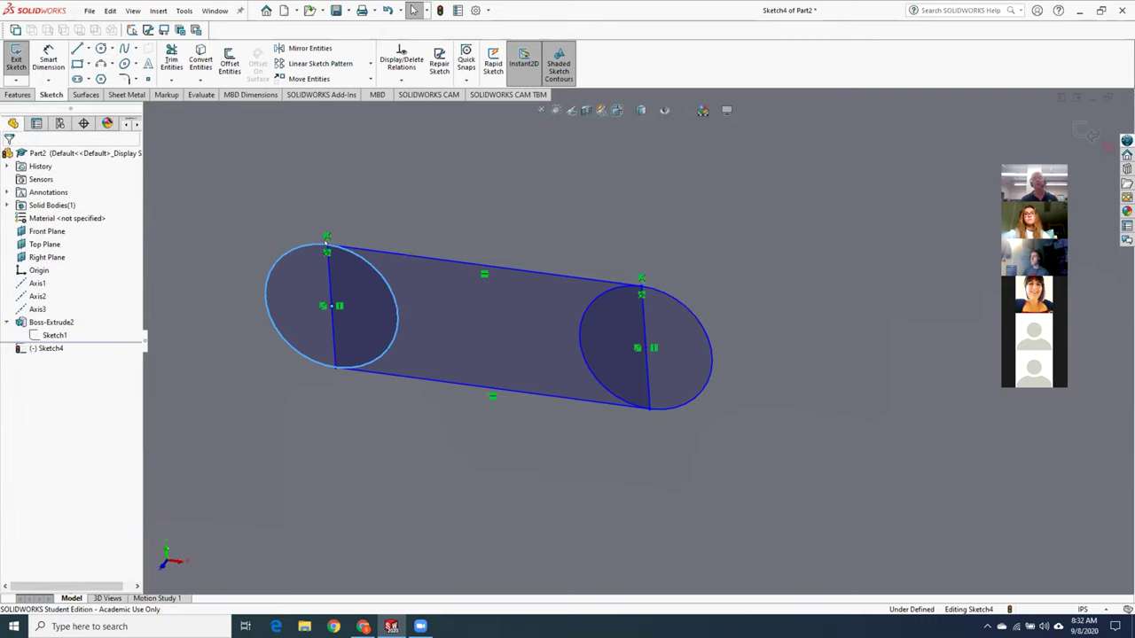
- Trim away the halves of both circles that lie inside the rectangle, leaving rounded outer ends
click(171, 60)
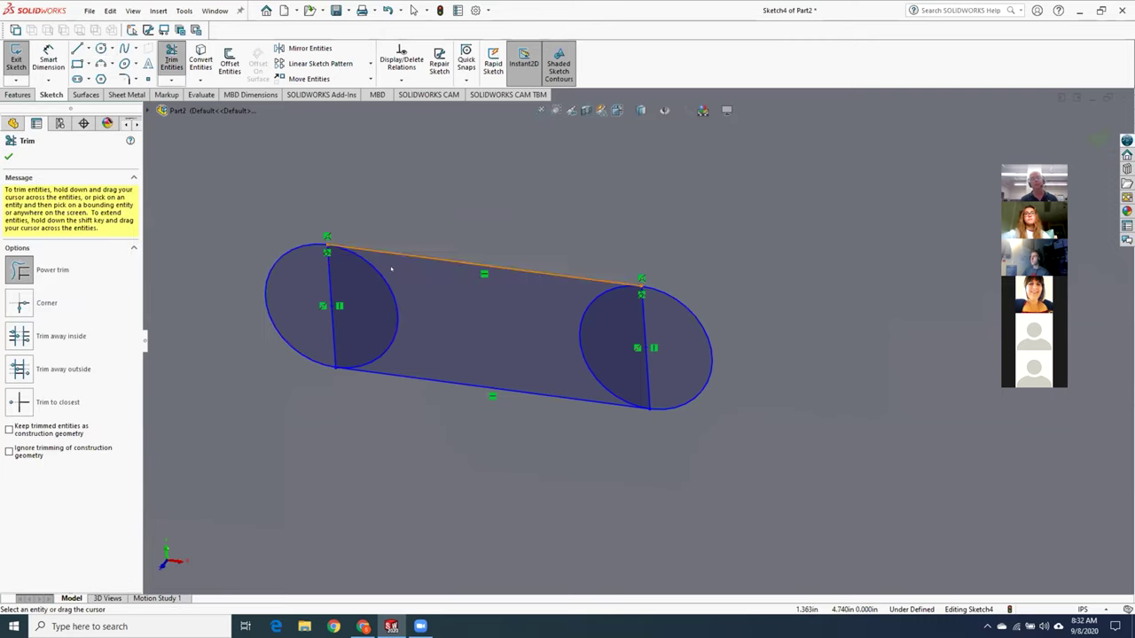
drag(420, 322, 381, 318)
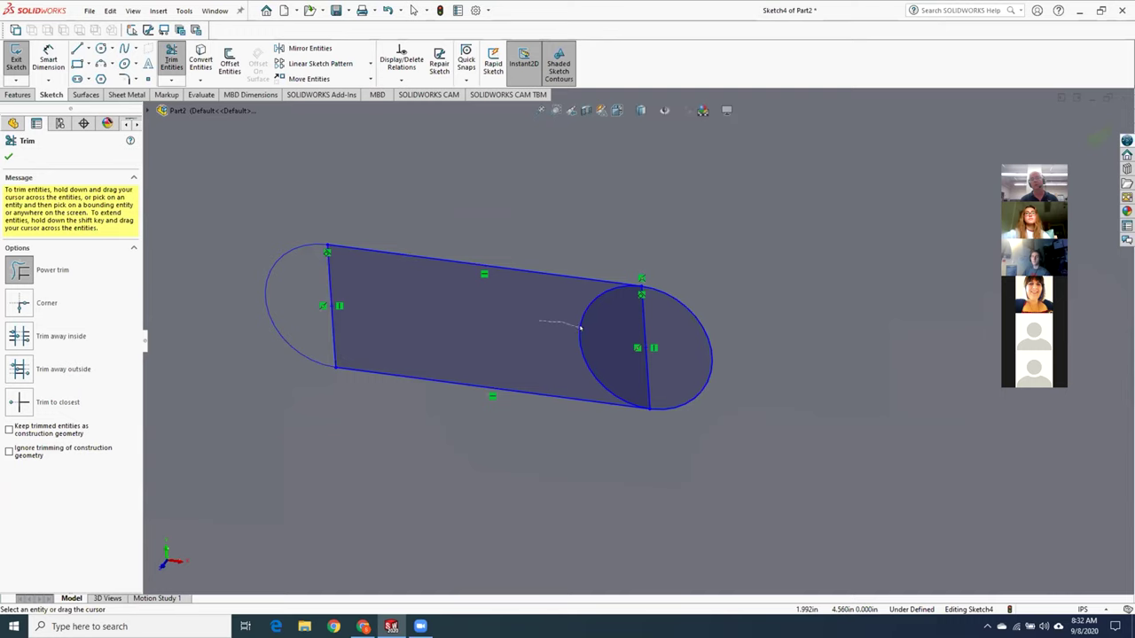
drag(581, 328, 586, 329)
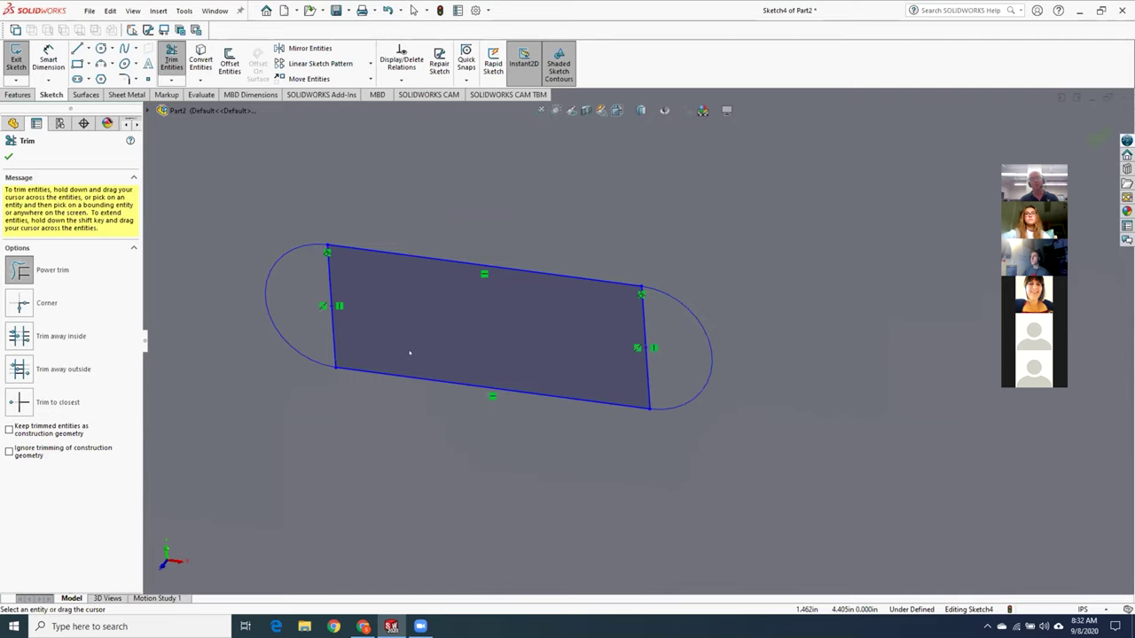
key(Escape)
- Delete the rectangle's two short vertical lines, leaving one closed slot outline
right_click(333, 337)
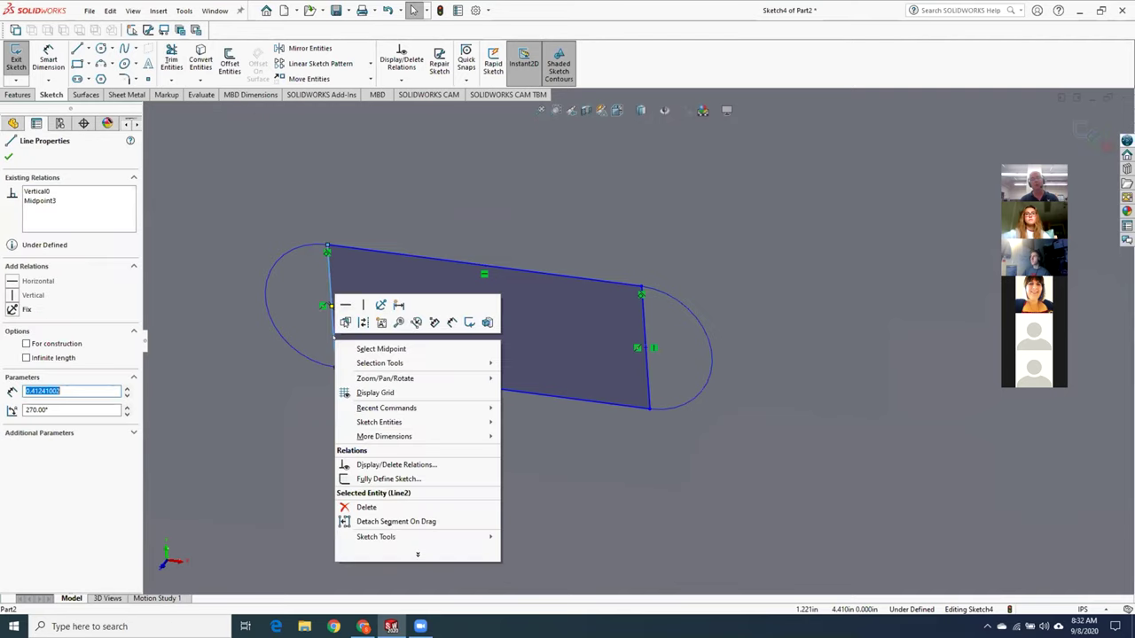
click(366, 507)
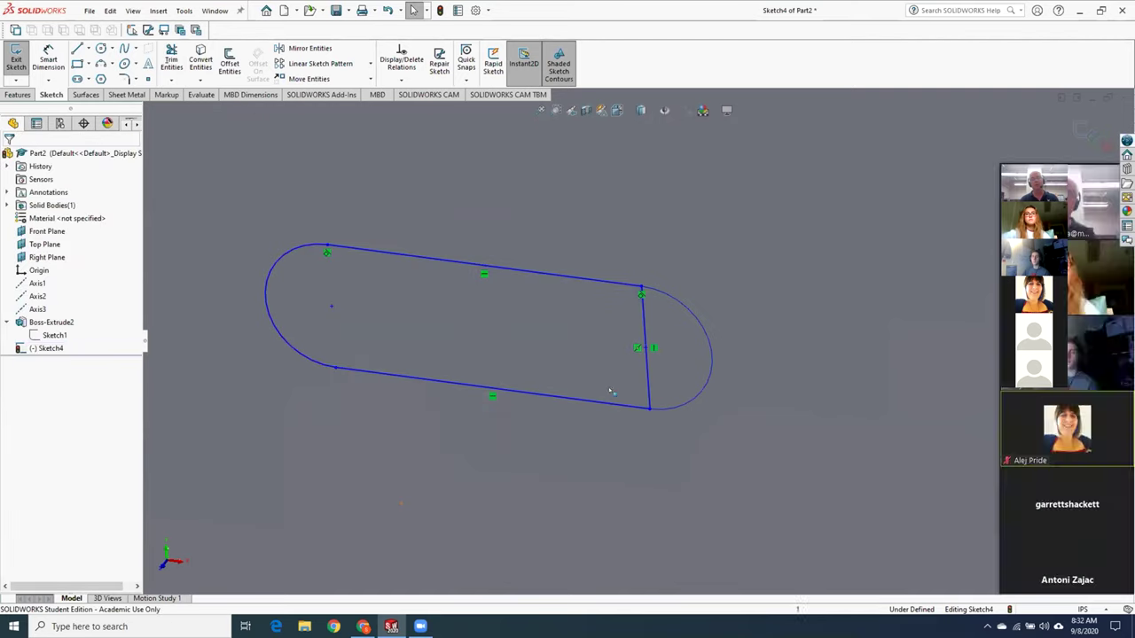
right_click(648, 355)
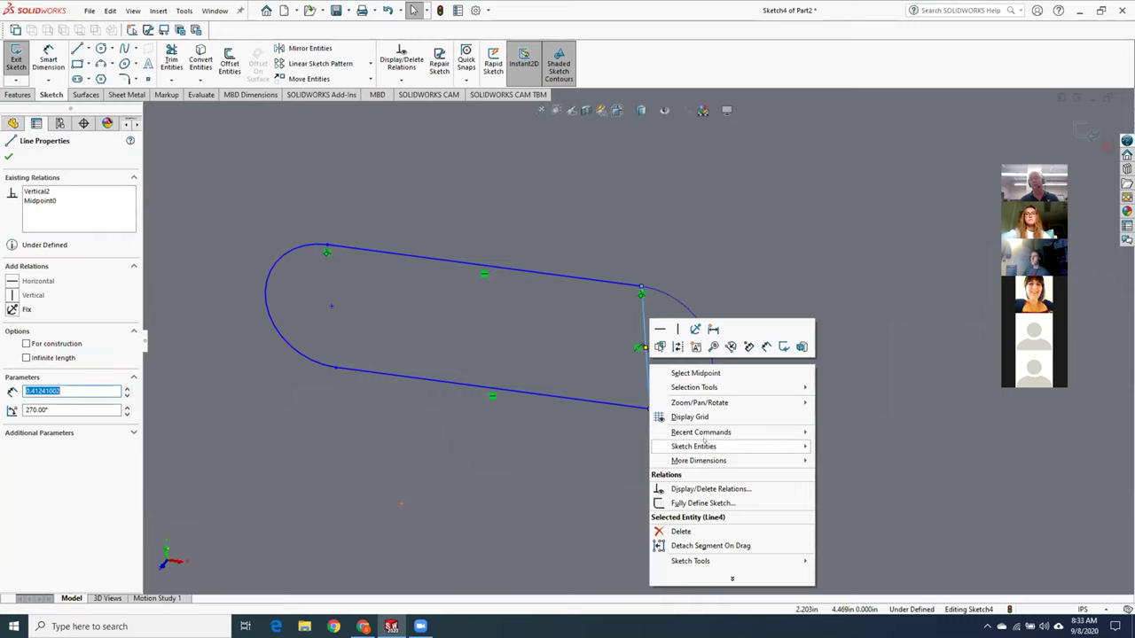
click(711, 531)
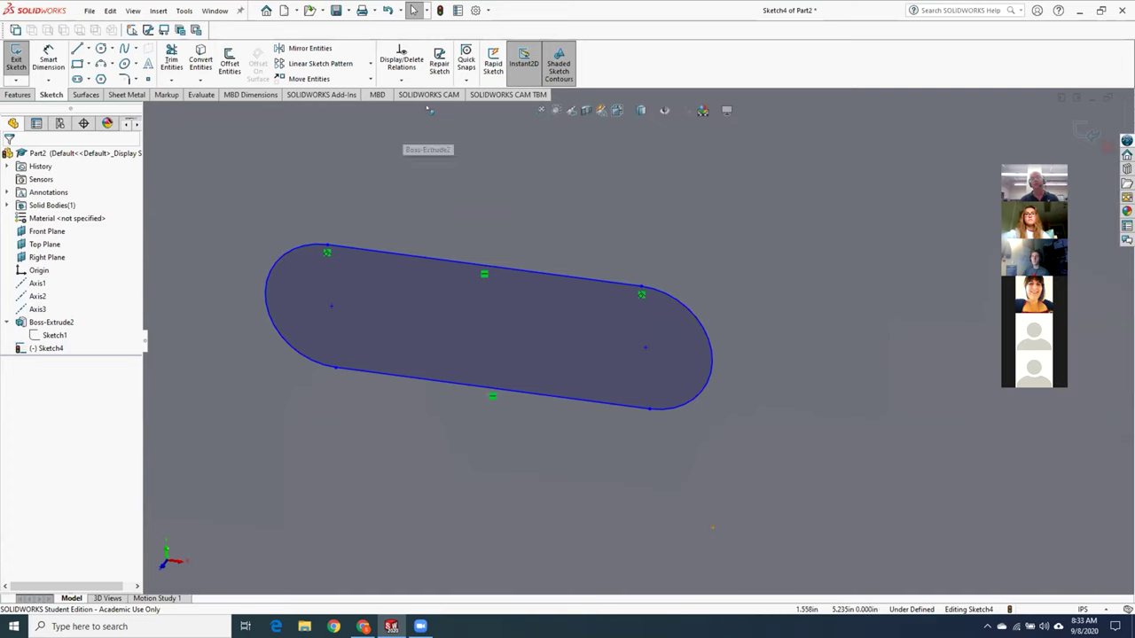
- Add tangent relations between the slot's lower line and the arcs at both of its ends
click(401, 80)
click(417, 108)
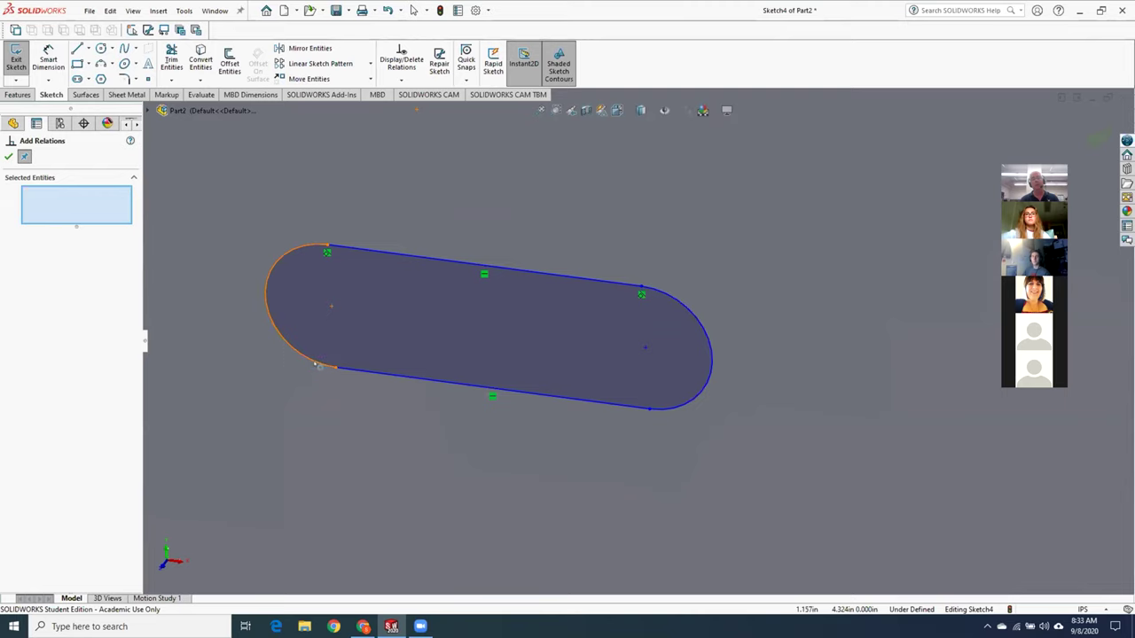
click(325, 363)
click(344, 371)
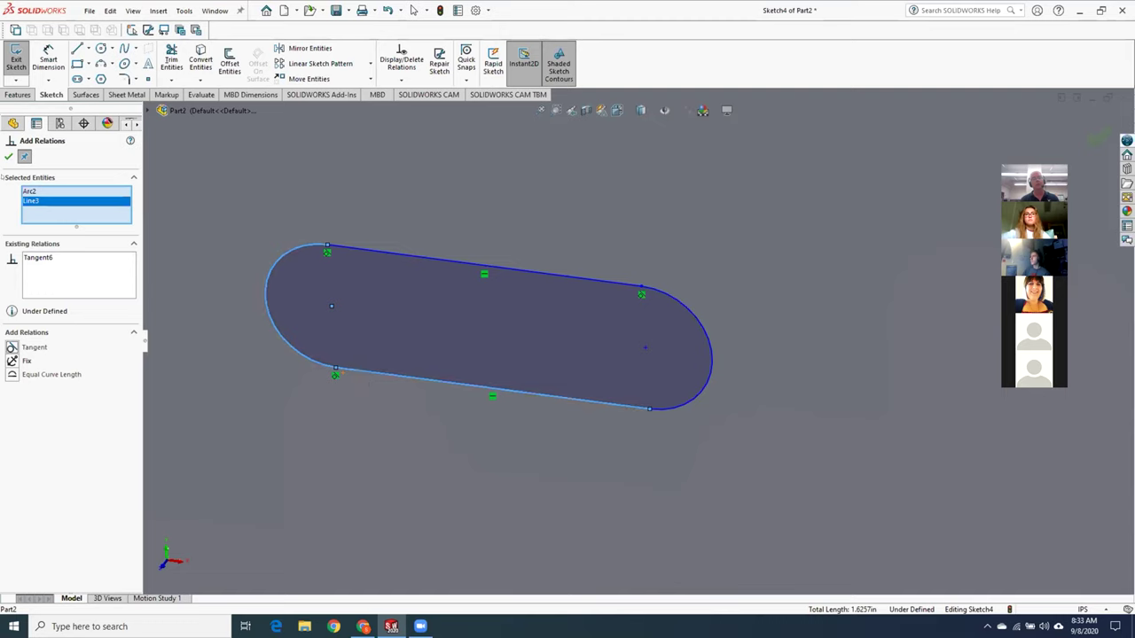
right_click(42, 211)
click(99, 220)
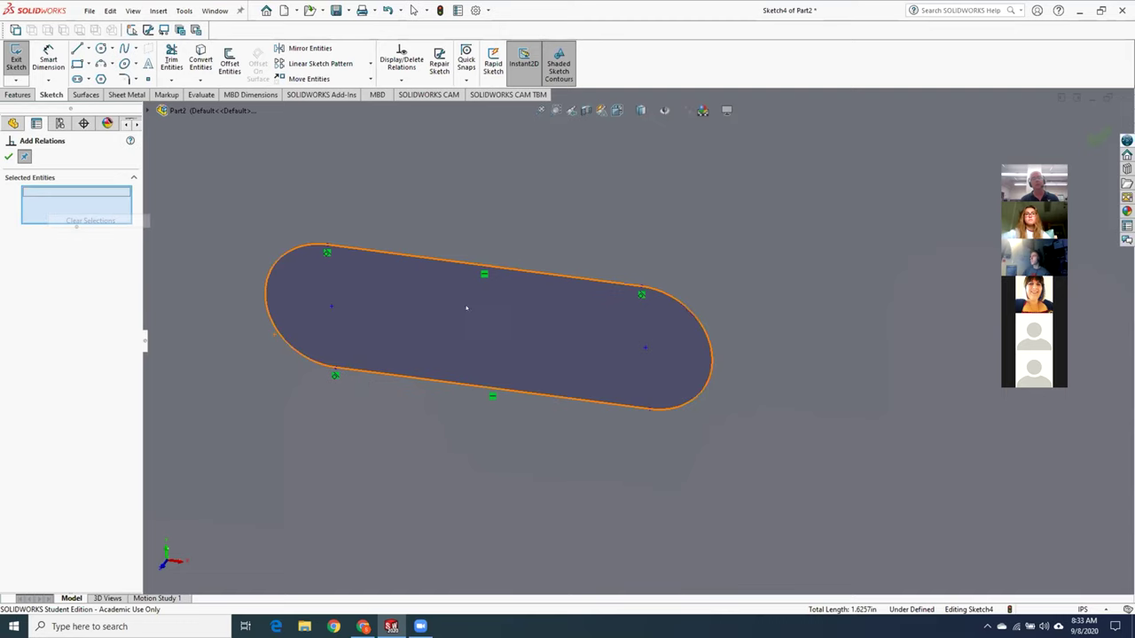
click(628, 409)
click(661, 403)
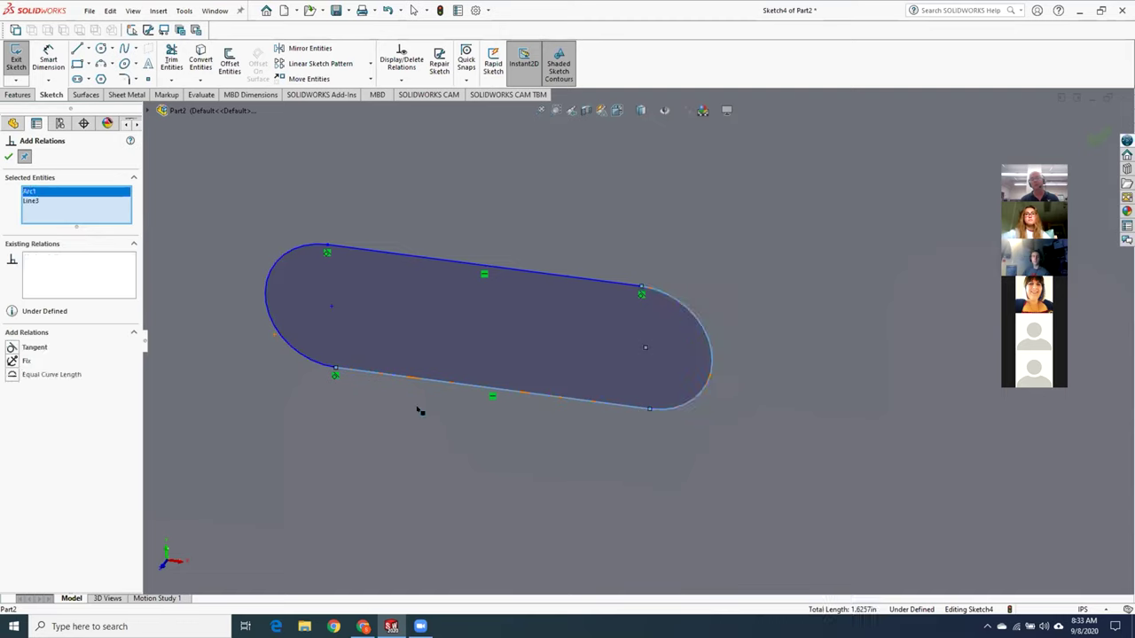
click(13, 347)
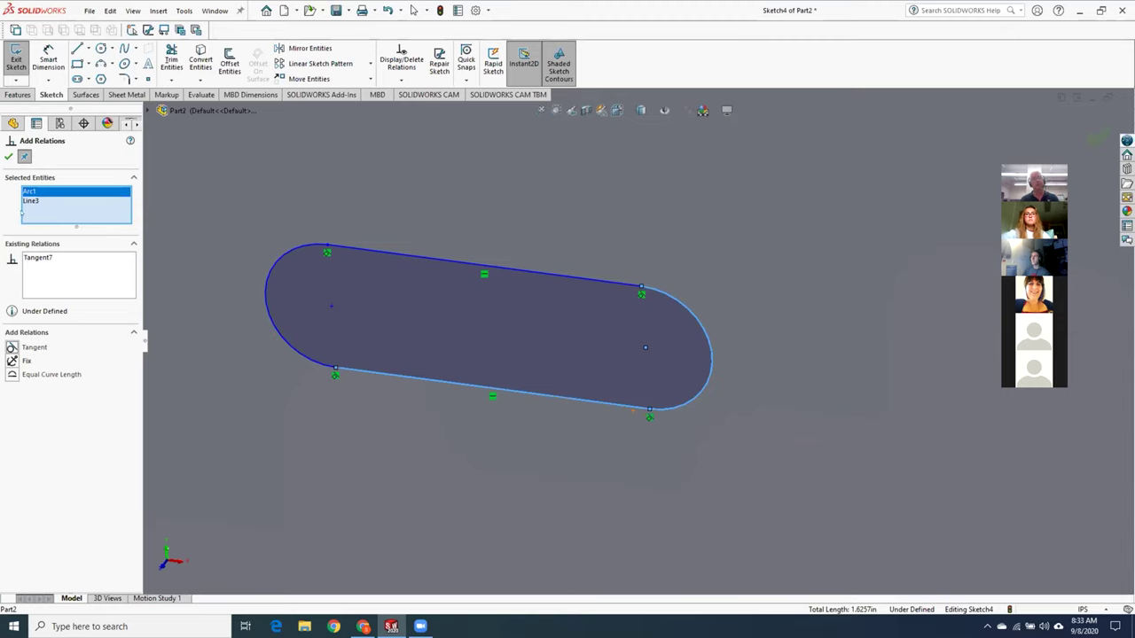
click(8, 156)
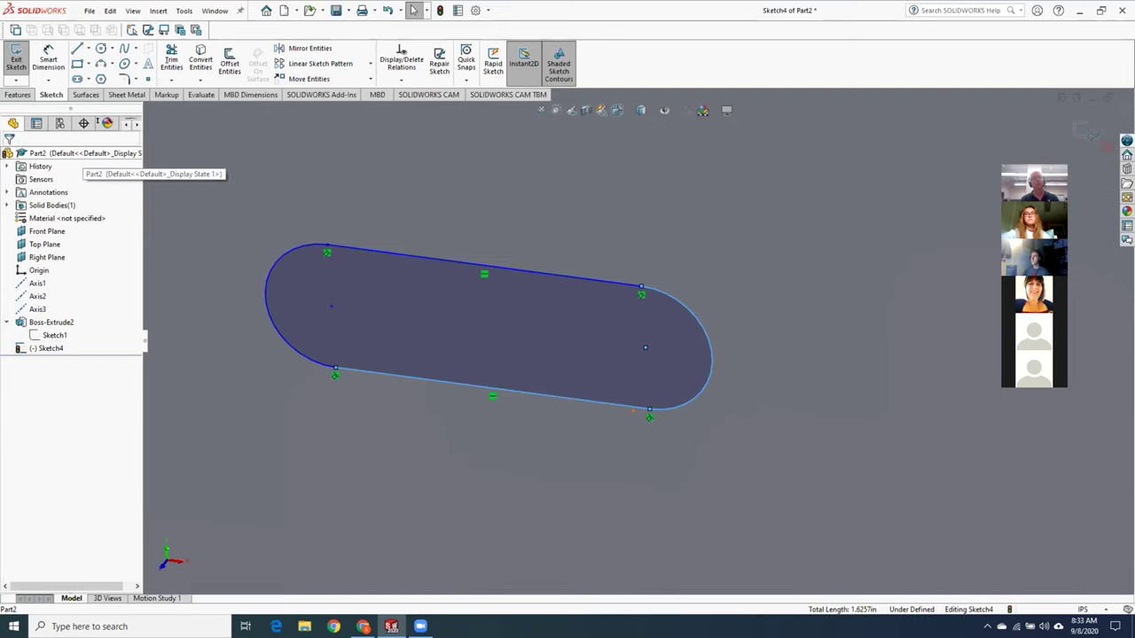
- Dimension the horizontal distance between the two arc centres of the slot and set it to 1 in
click(47, 53)
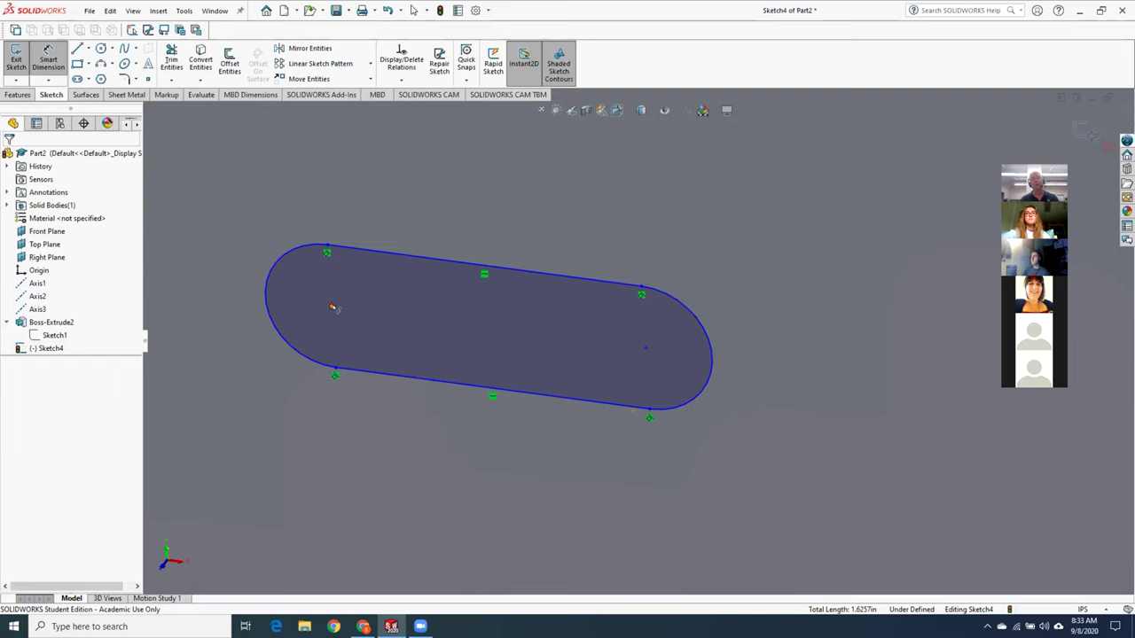
click(331, 307)
click(646, 348)
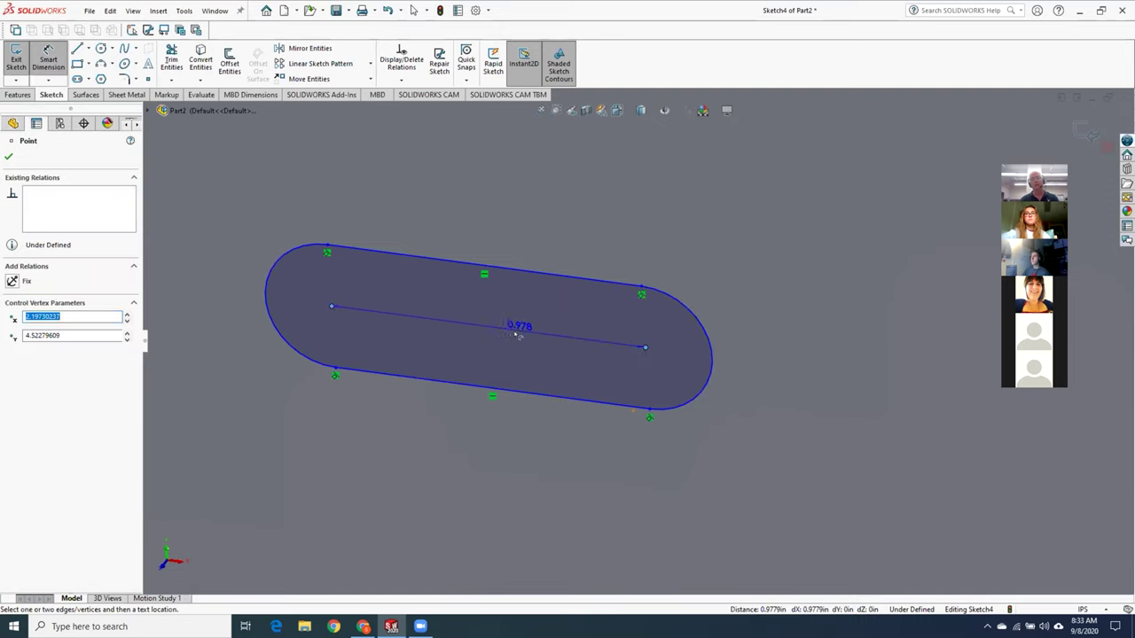
click(477, 232)
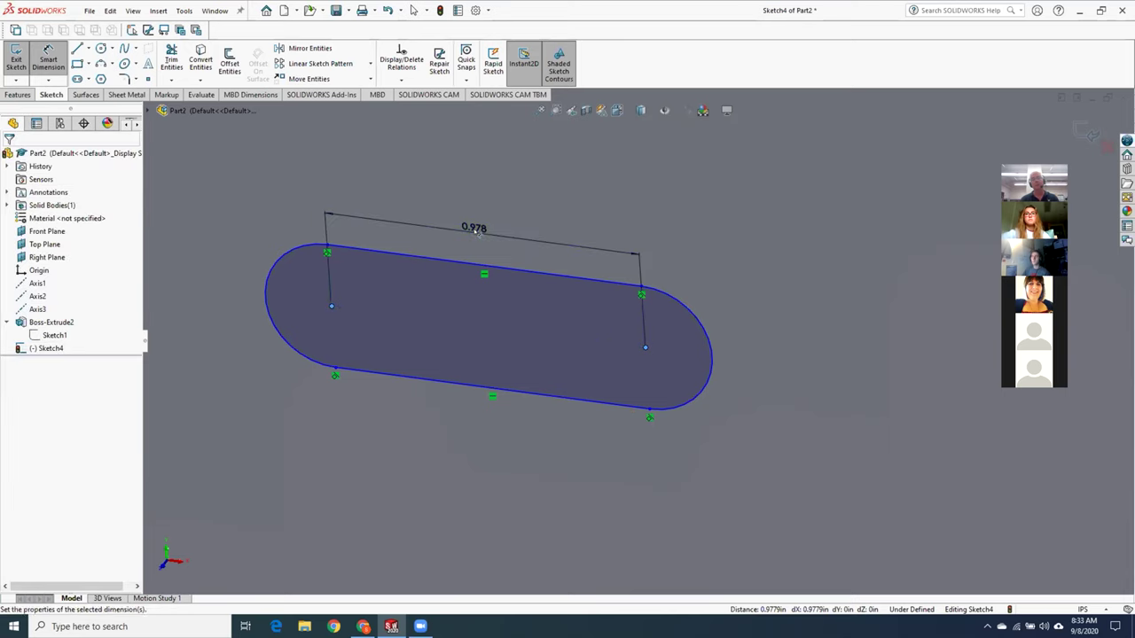
text(1)
key(Return)
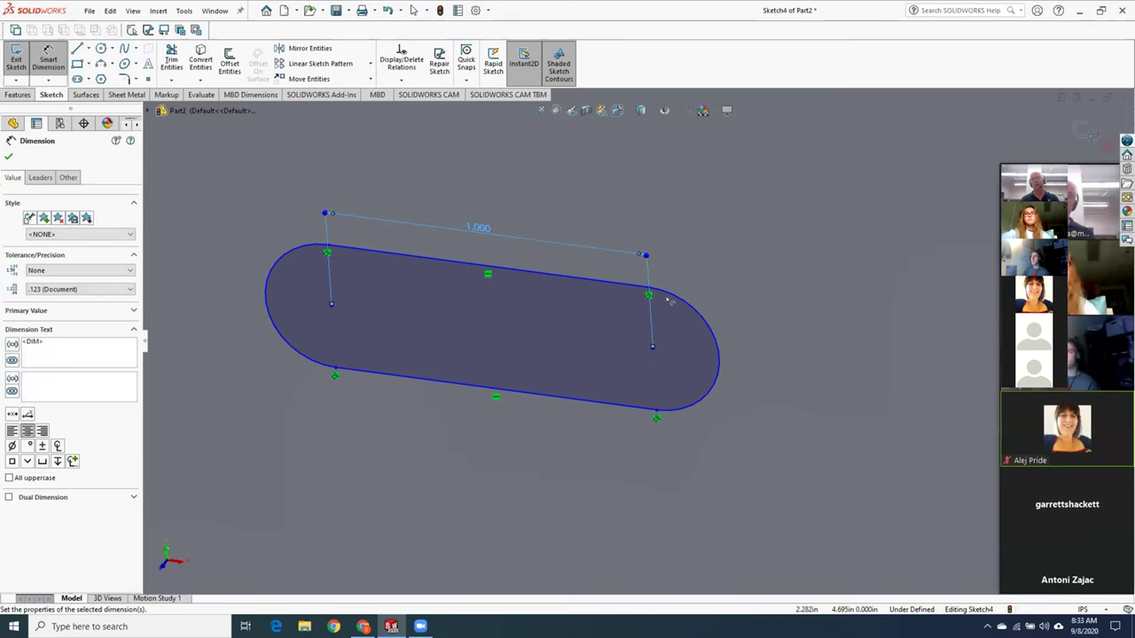
- Dimension the radius of the slot's right end arc and set it to 3/16 in
click(743, 280)
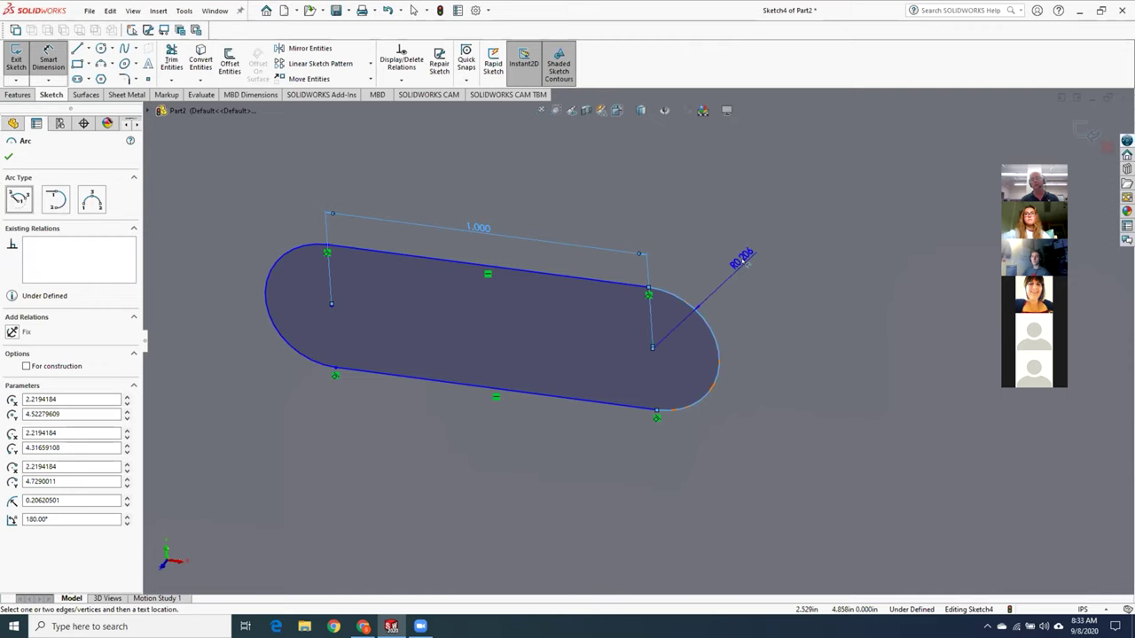
click(741, 259)
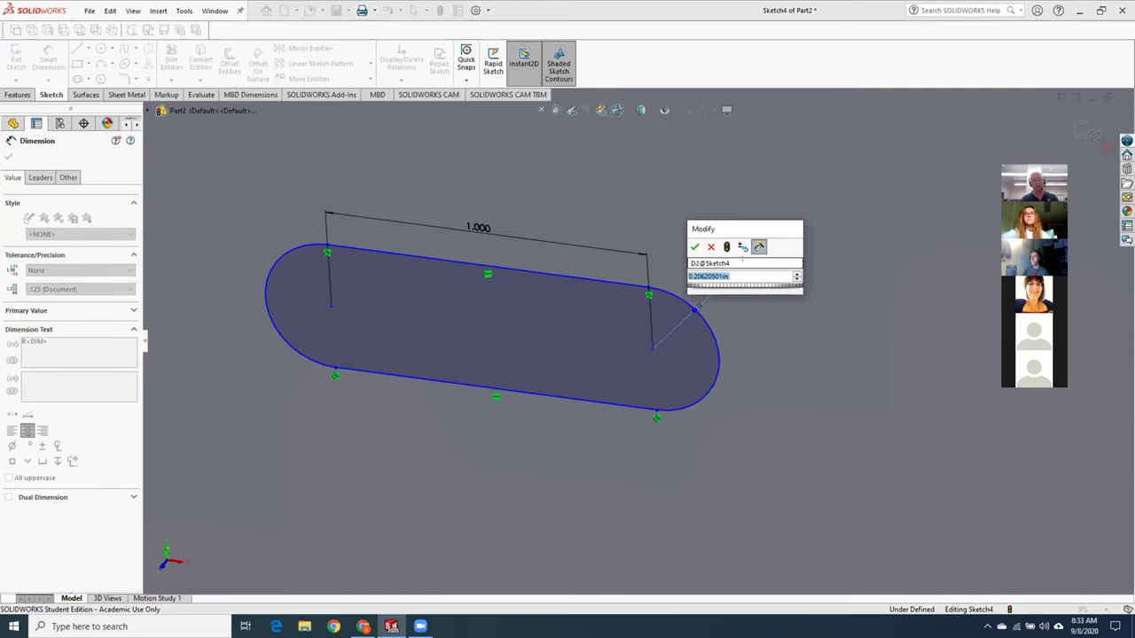
text(3/1)
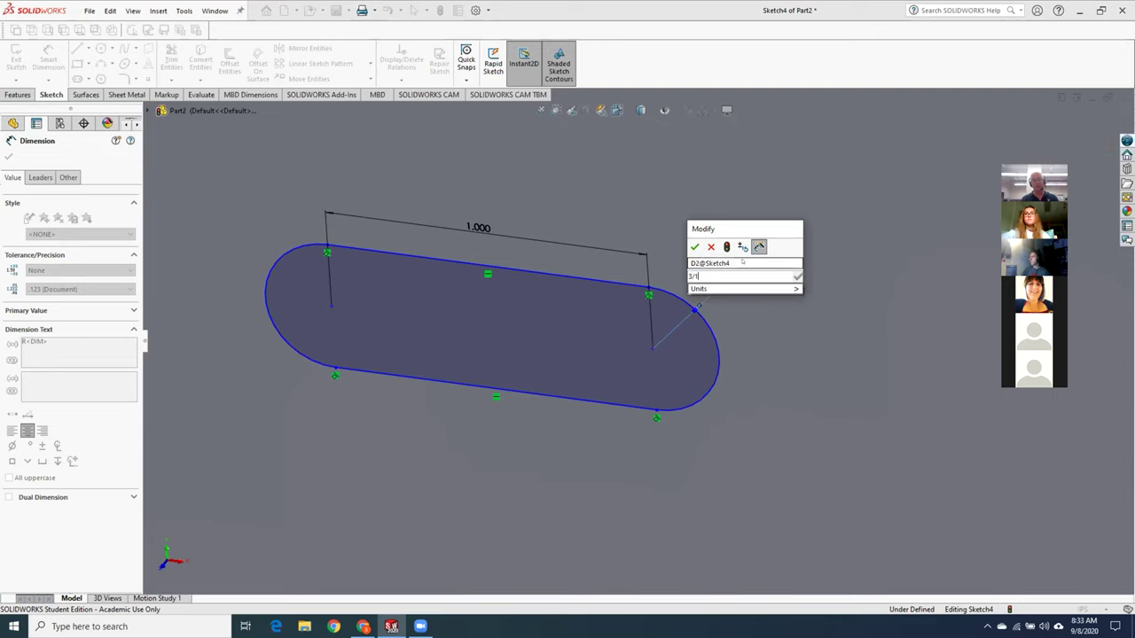
text(6in)
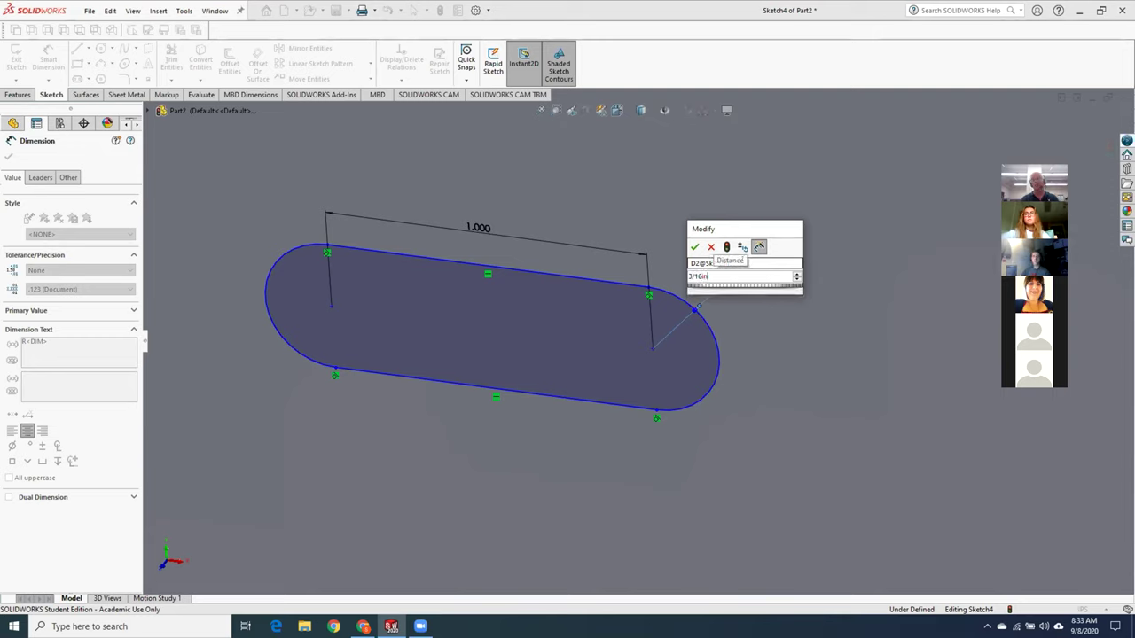
key(Return)
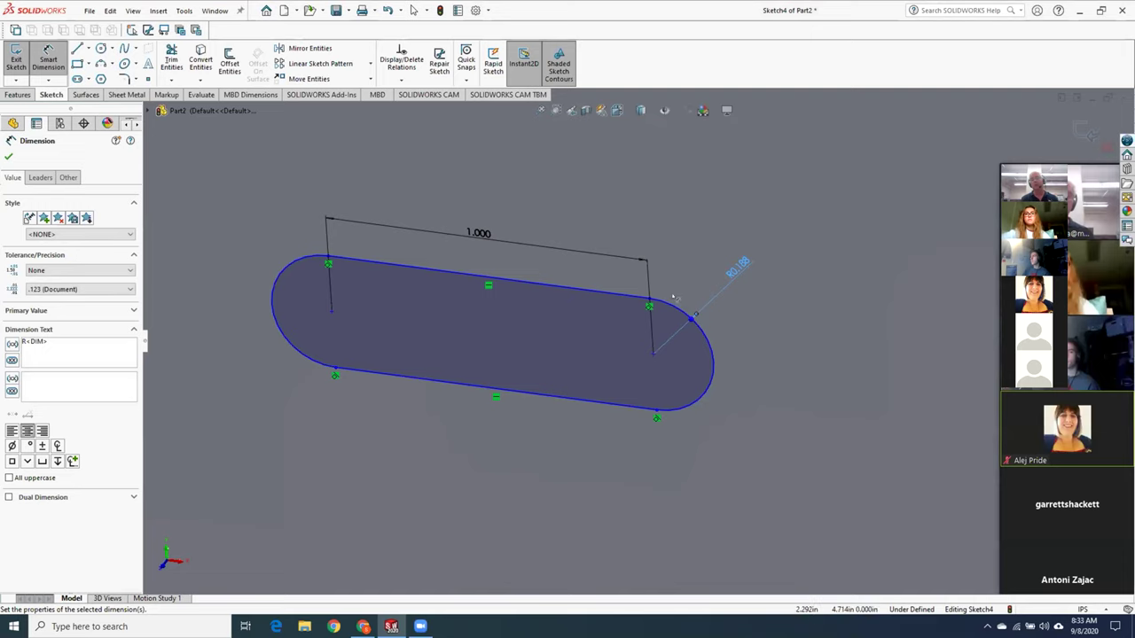
- Dimension the slot's left arc centre from the plate's left edge and set the distance to 0.75 in
scroll(705, 401, up, 8)
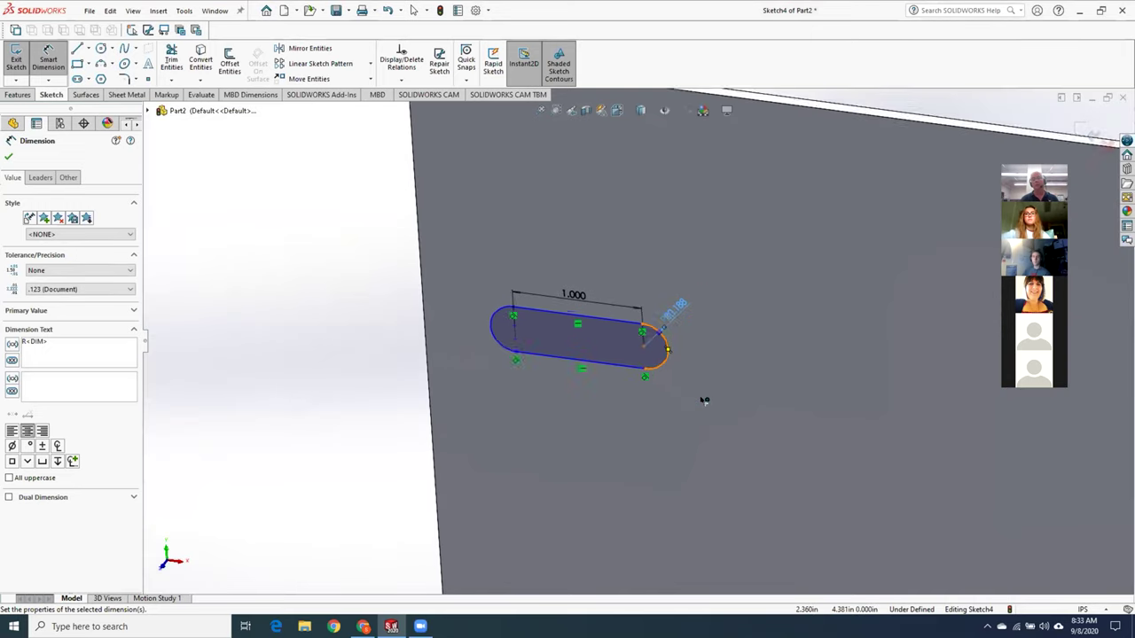
scroll(796, 412, up, 4)
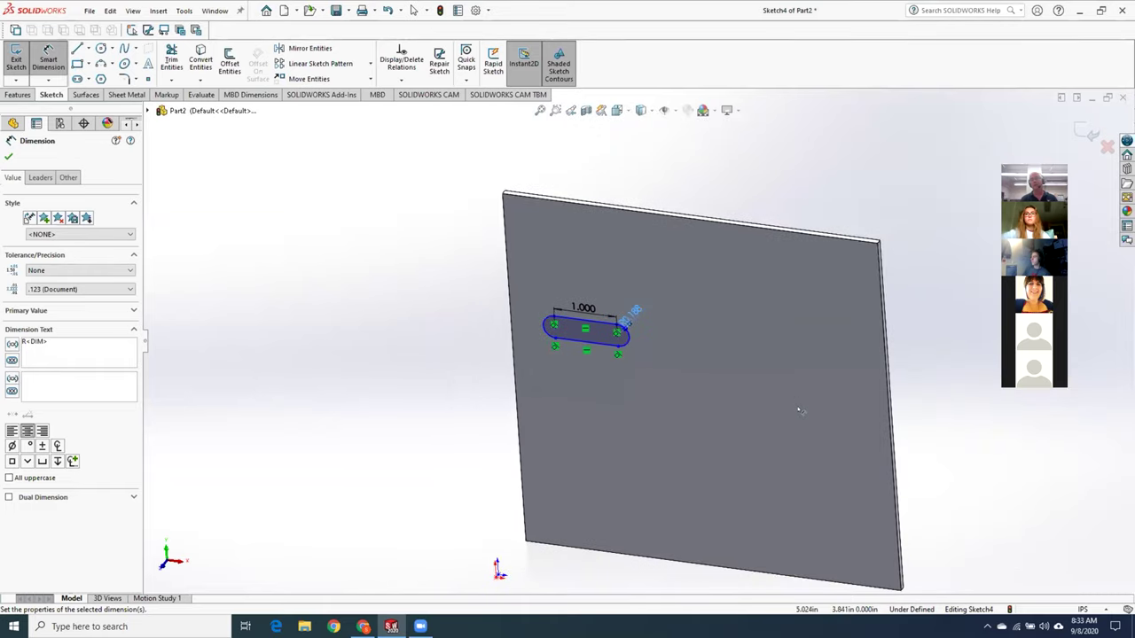
scroll(648, 354, down, 4)
scroll(621, 328, up, 3)
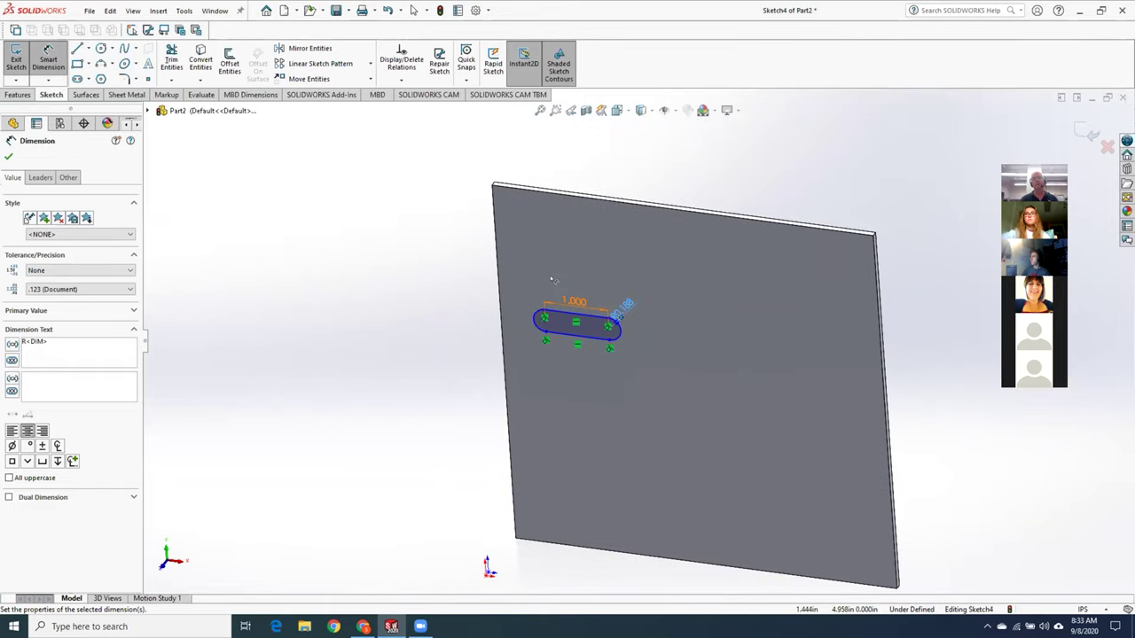
scroll(558, 282, down, 3)
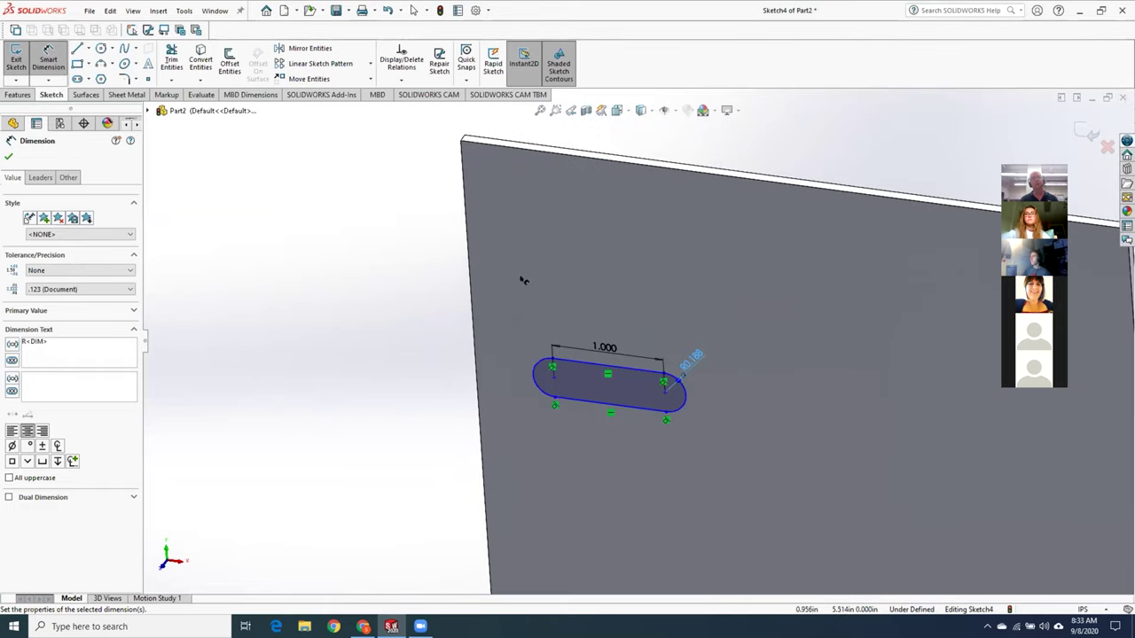
click(476, 365)
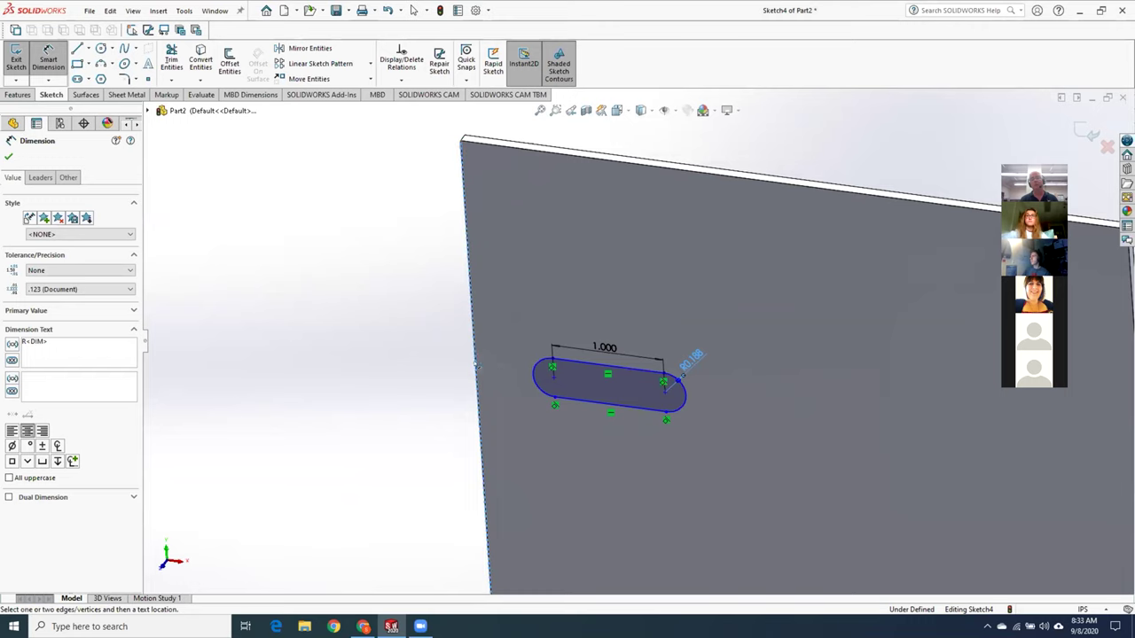
click(554, 380)
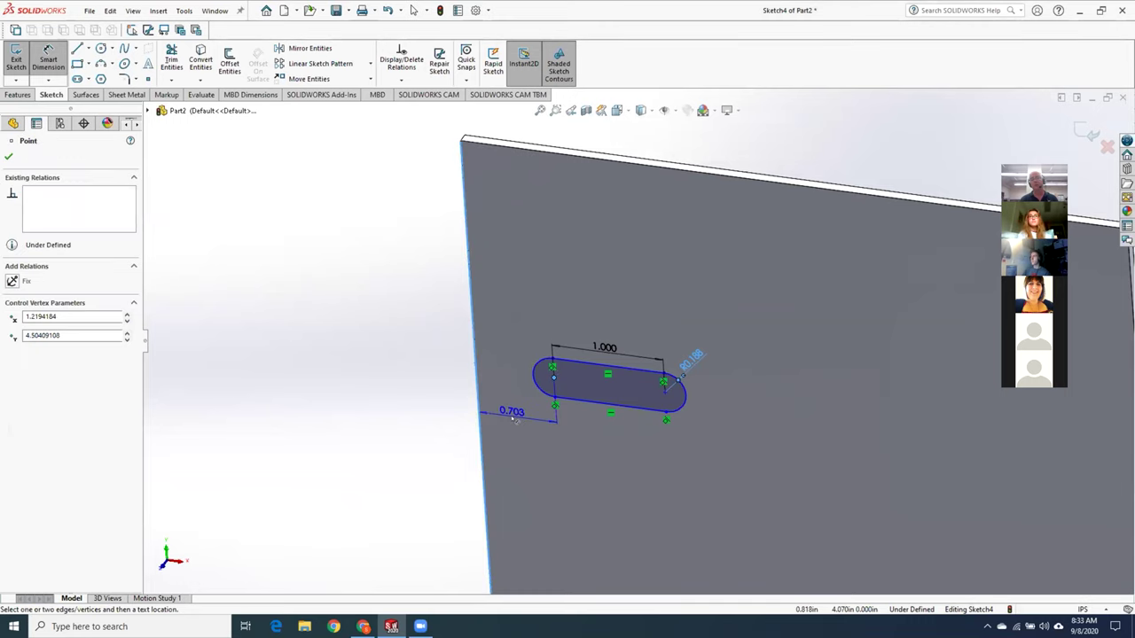
click(506, 427)
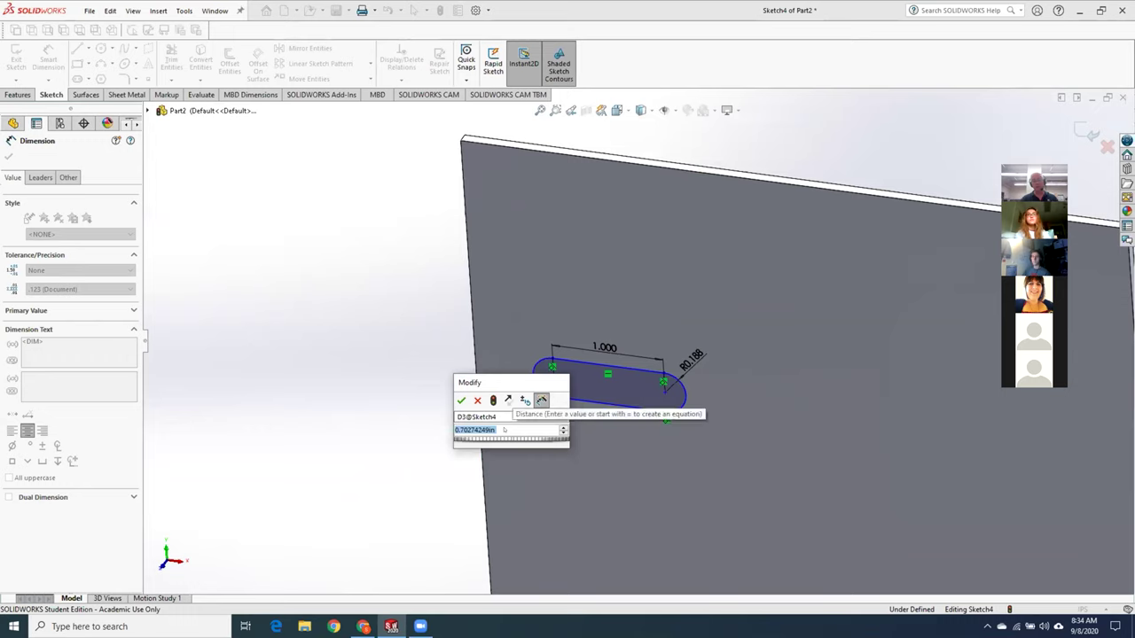
key(BackSpace)
text(0.75)
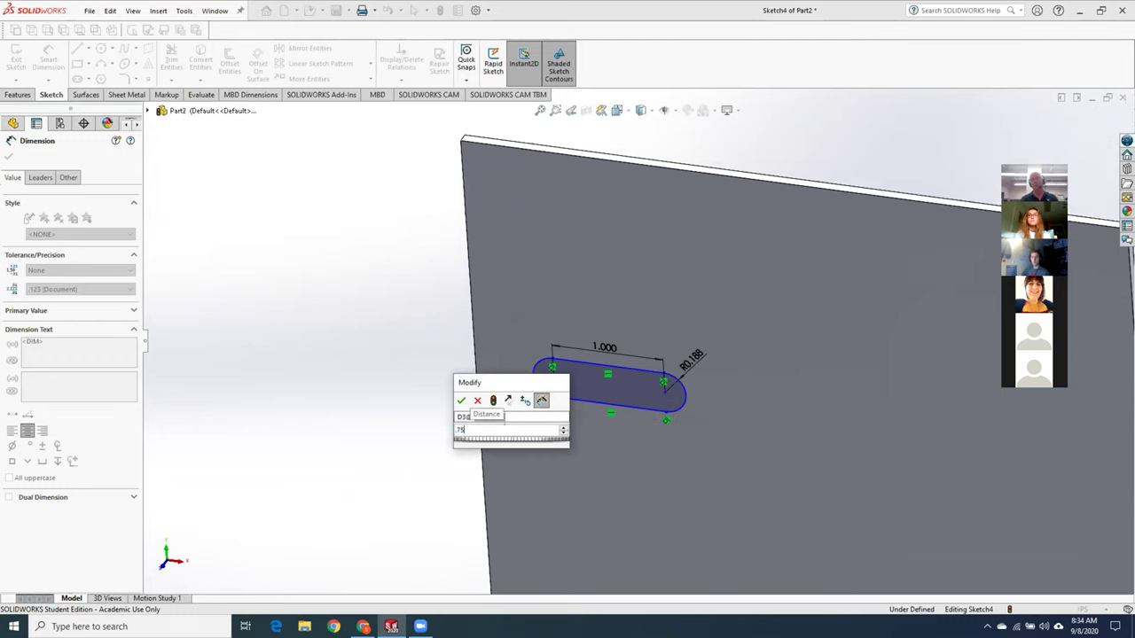
key(Return)
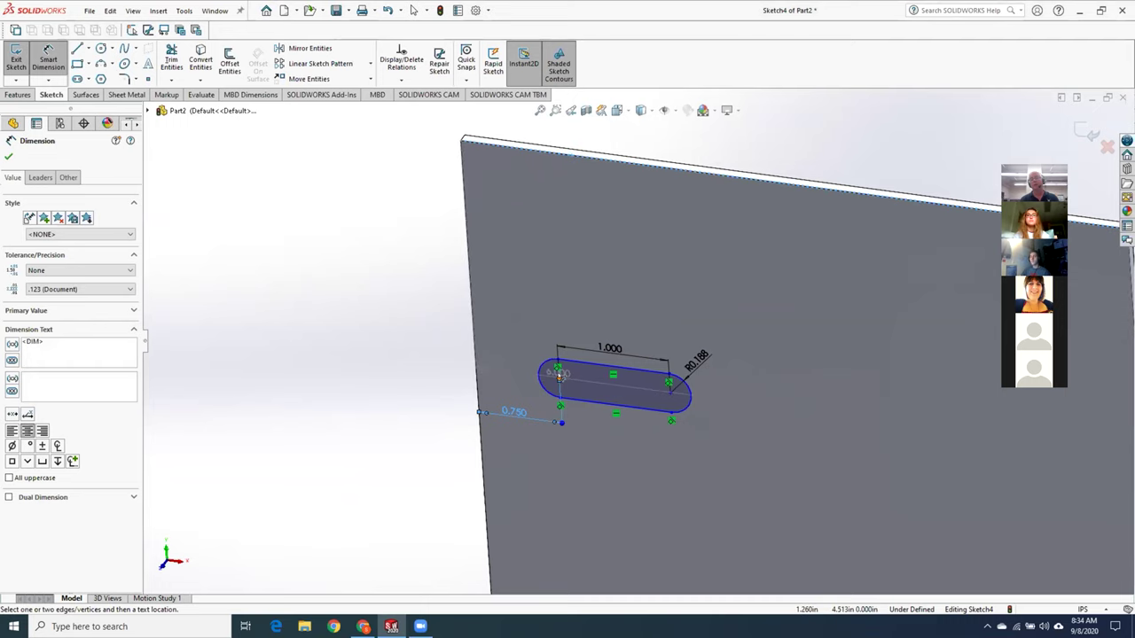
- Dimension the slot's left arc centre from the plate's top edge, set the distance to 2.25 in, and finish dimensioning
click(558, 377)
click(560, 312)
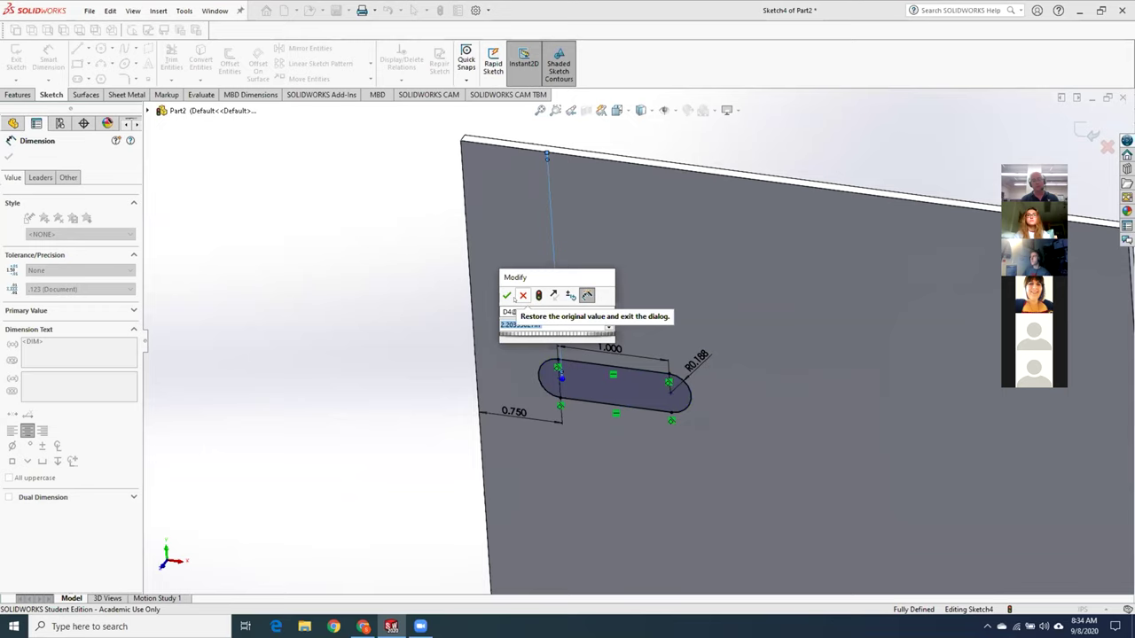
text(2.25)
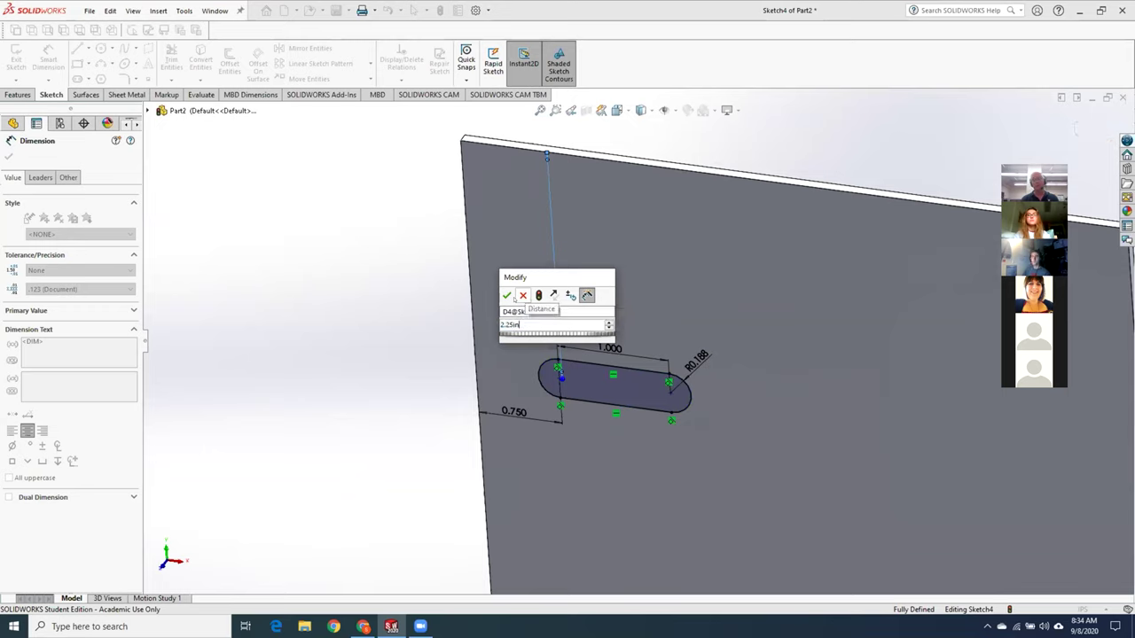
key(Return)
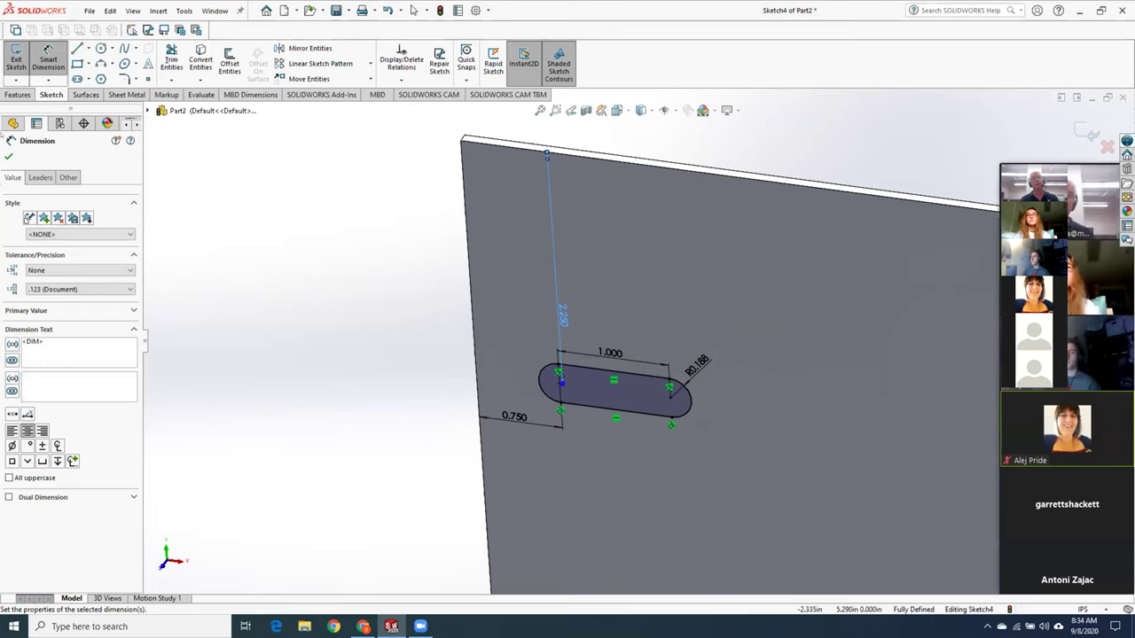
click(9, 156)
- Place a sketch point to the right of the slot, level with its arc centres, at about X 3.43, Y 4.46 in
scroll(619, 383, up, 2)
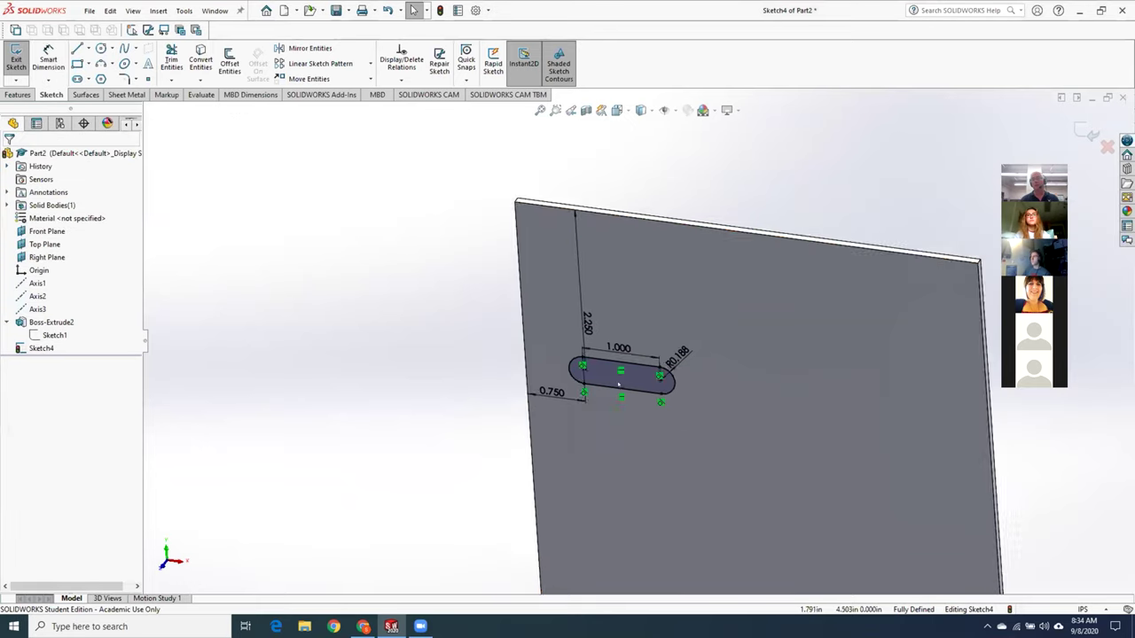
scroll(619, 383, up, 3)
scroll(736, 413, down, 3)
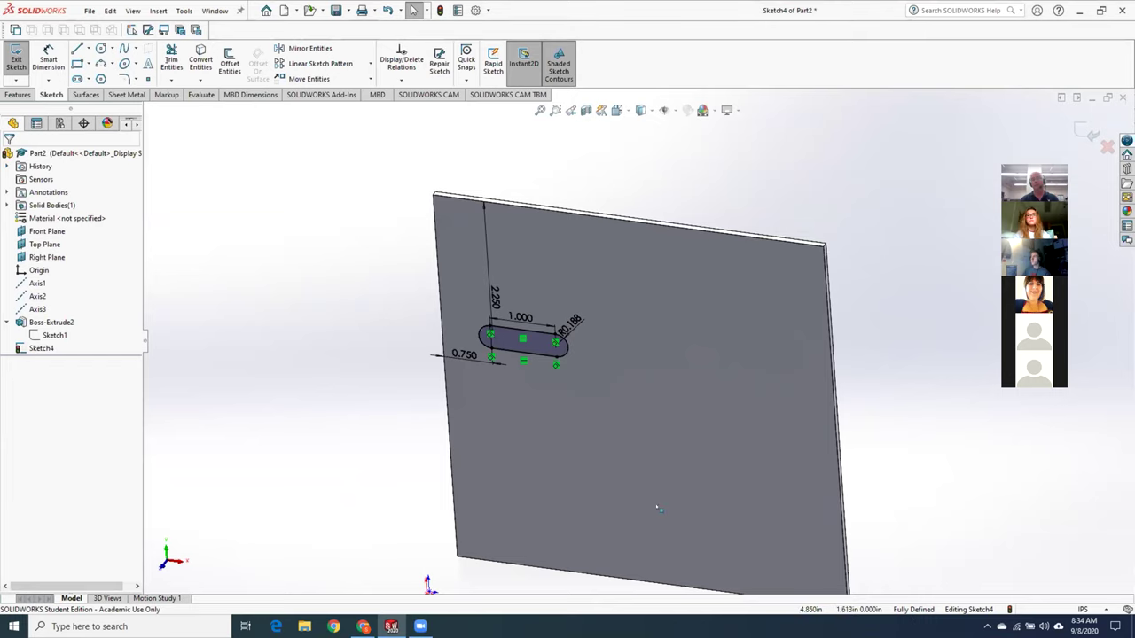
scroll(649, 368, down, 3)
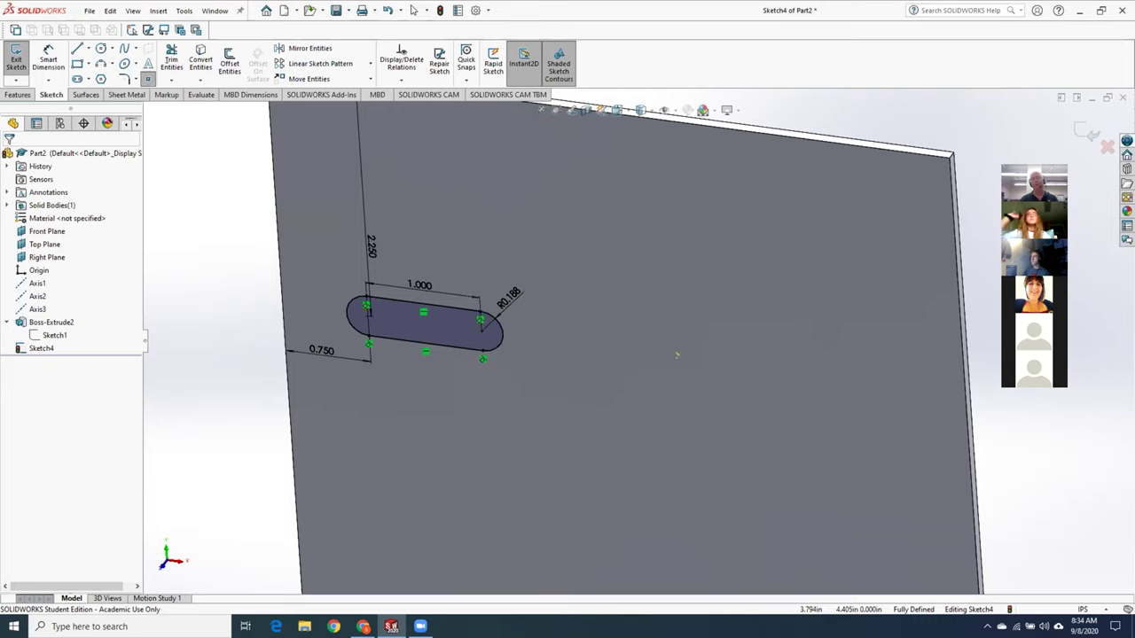
key(p)
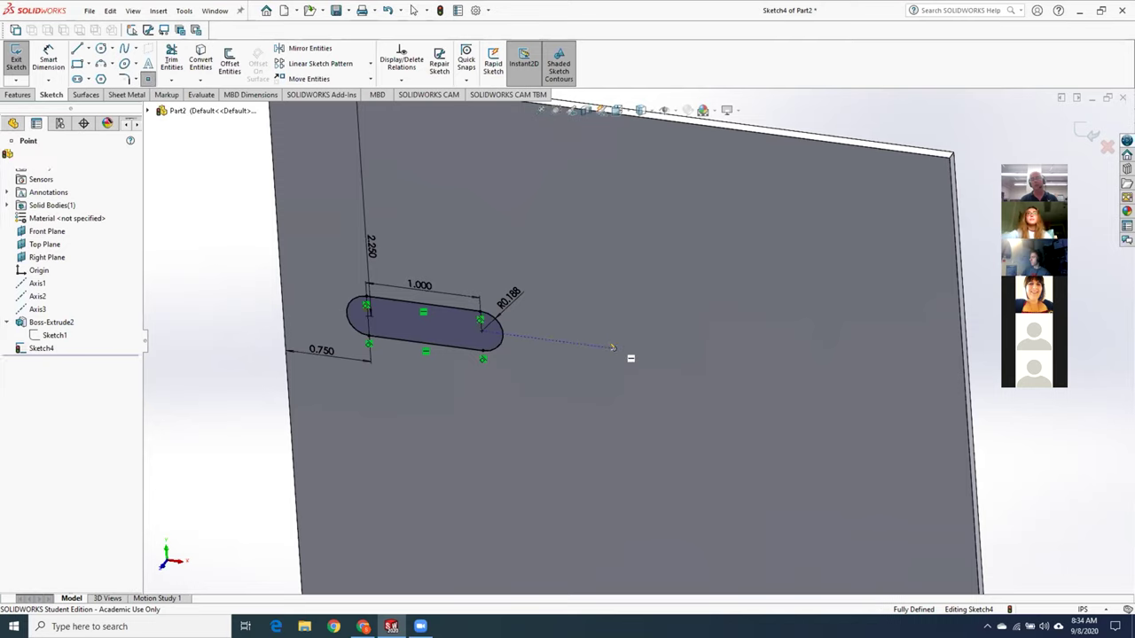
click(612, 348)
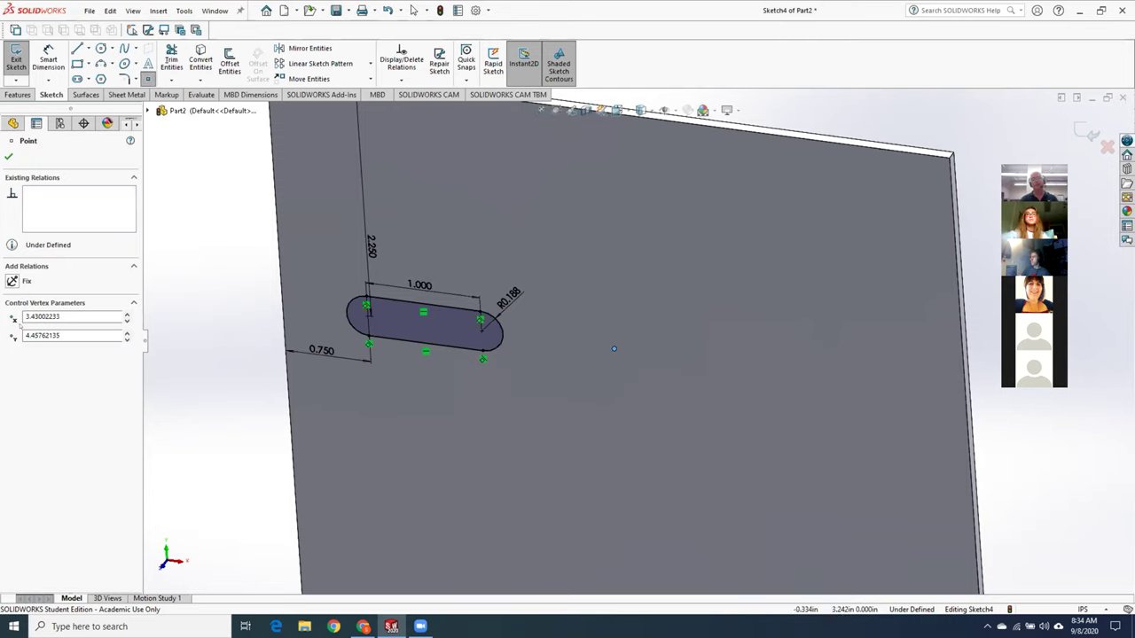
click(9, 156)
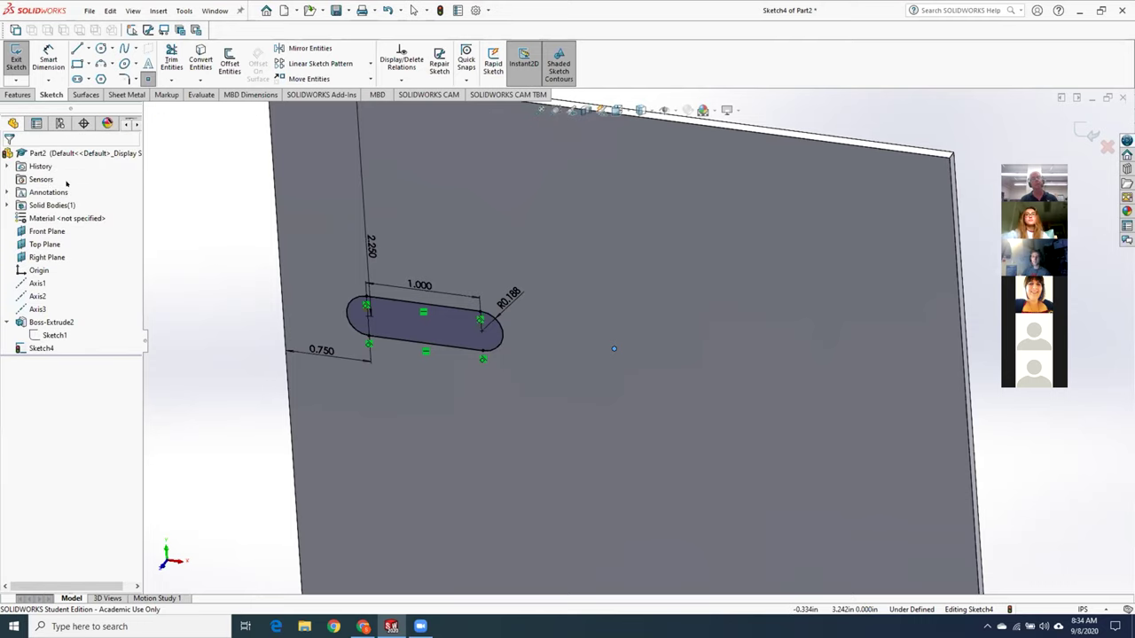
- Start a circular sketch pattern with the sketch point as its centre and set 6 instances over 360 degrees
click(370, 64)
click(351, 92)
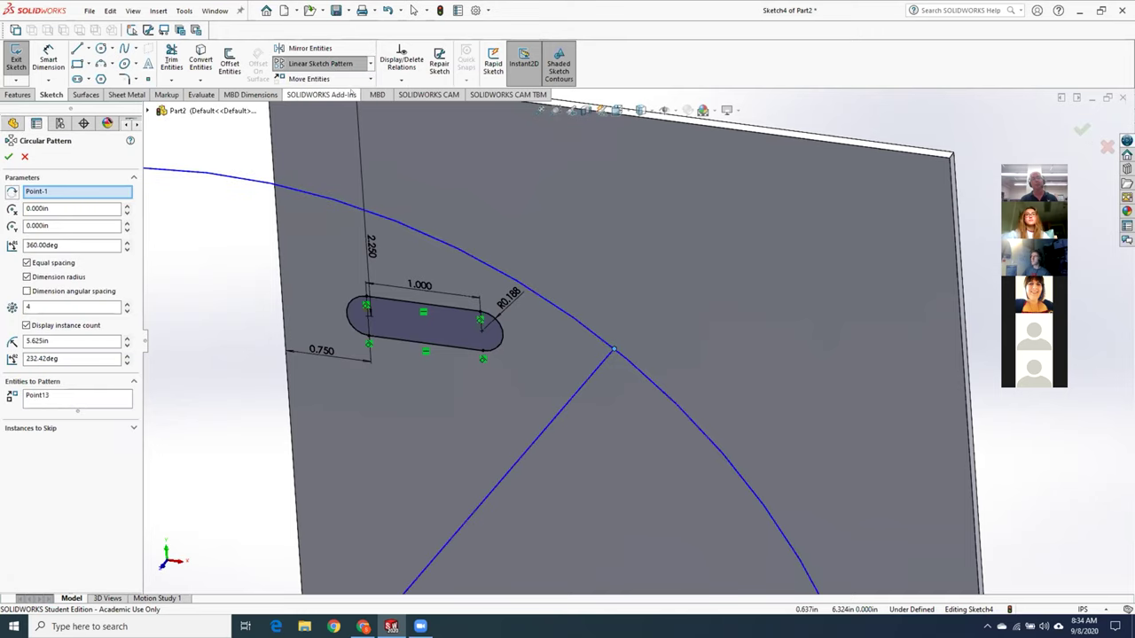
click(79, 188)
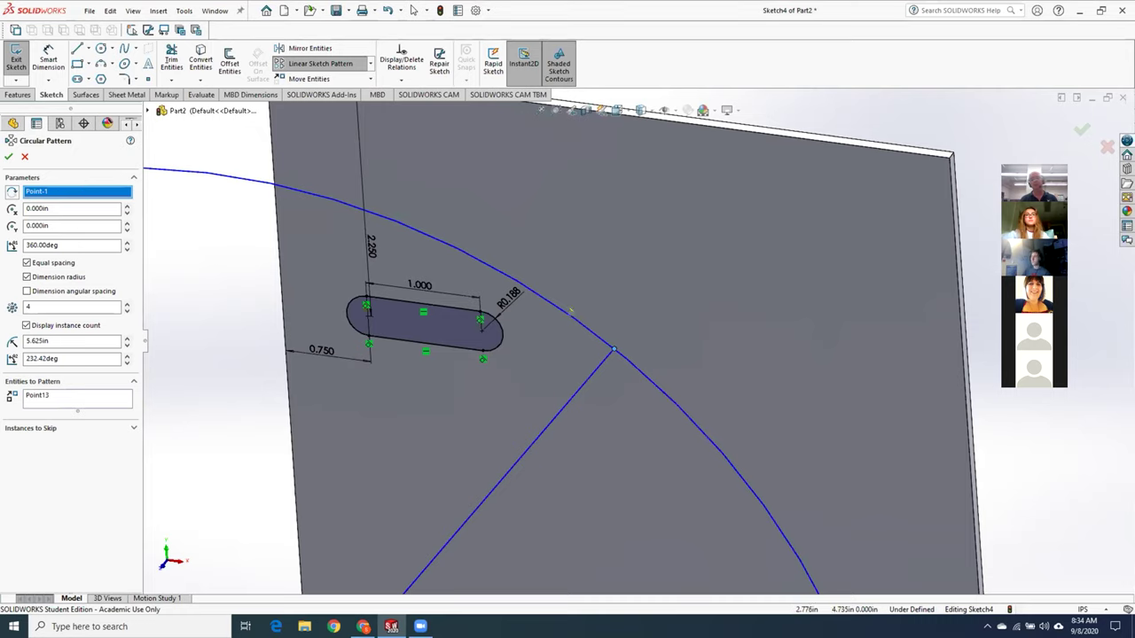
click(611, 348)
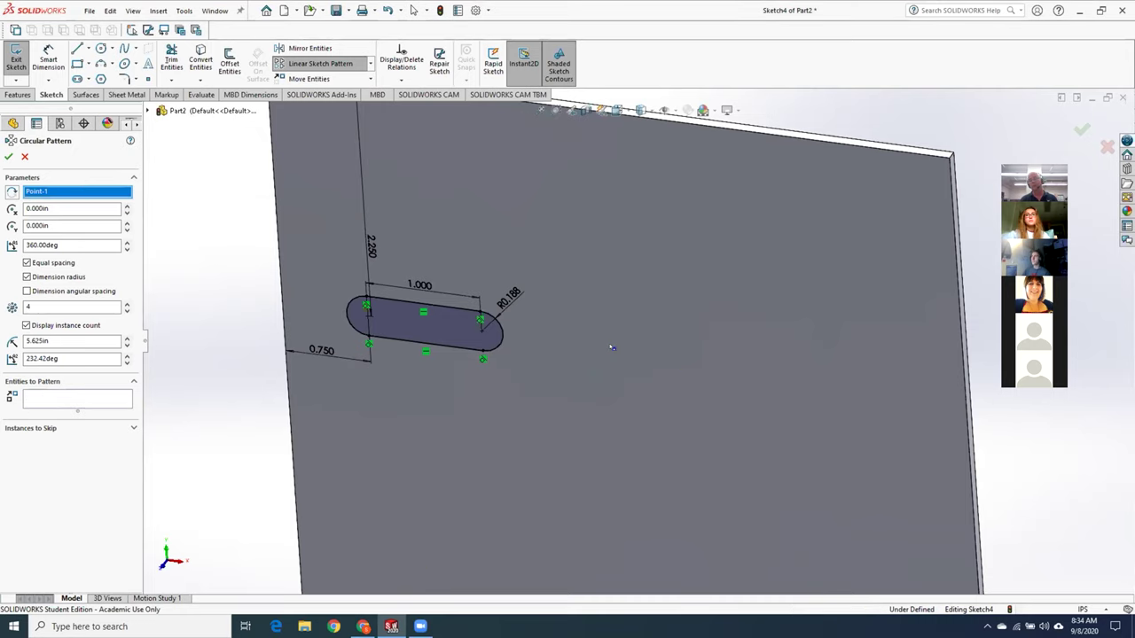
click(613, 350)
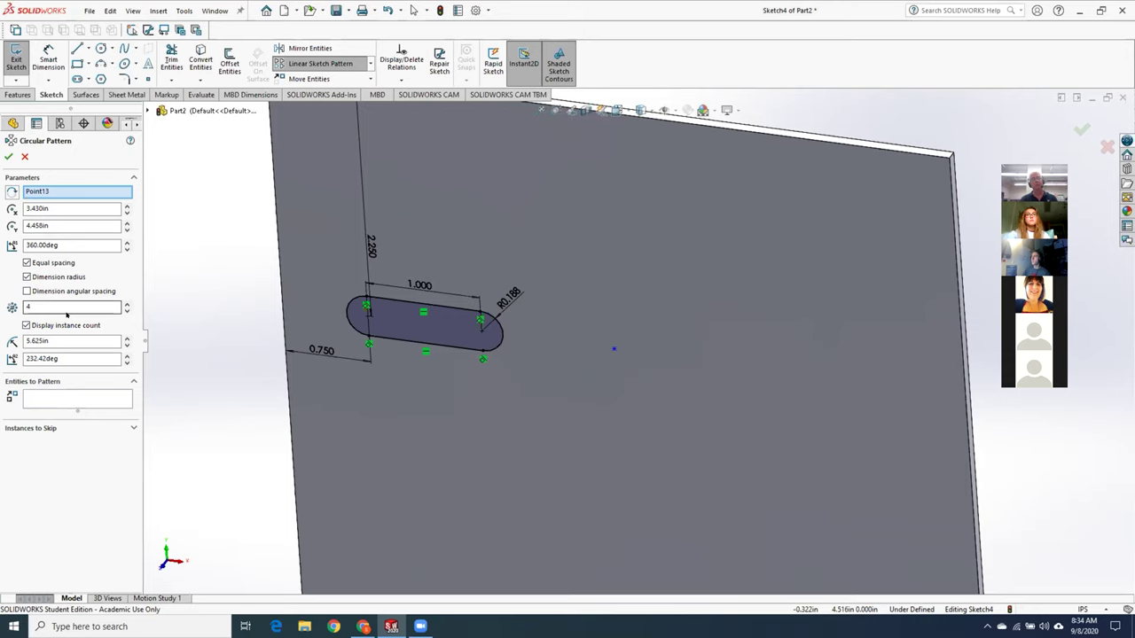
click(126, 303)
- Pattern the slot's two arcs and two lines, turn on the angular spacing dimension, and complete the circular pattern
click(97, 395)
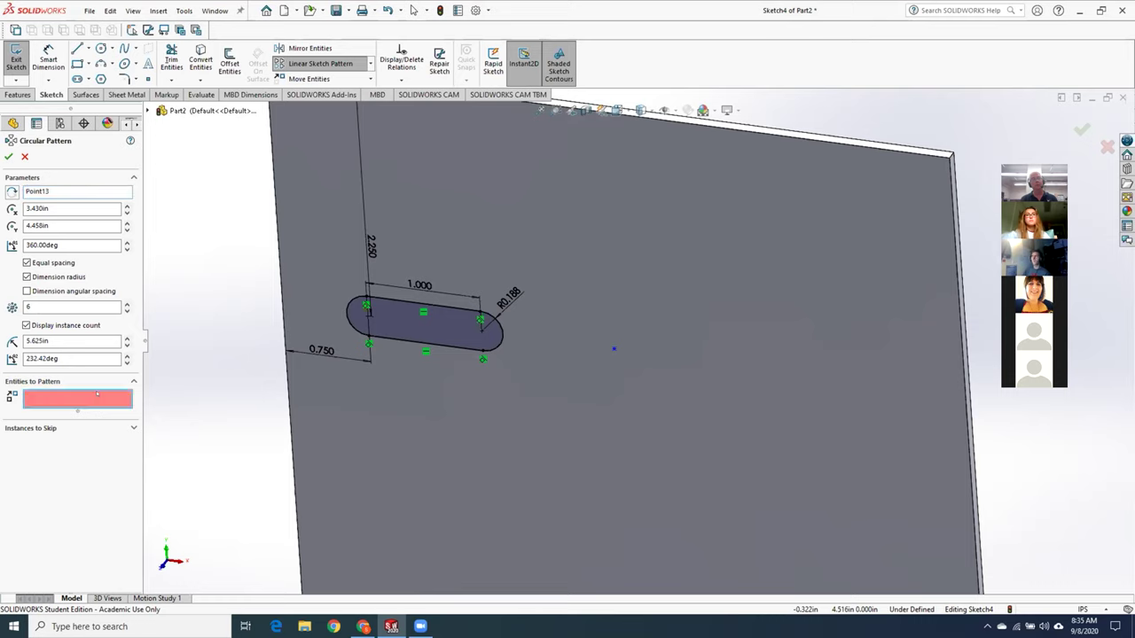
click(351, 315)
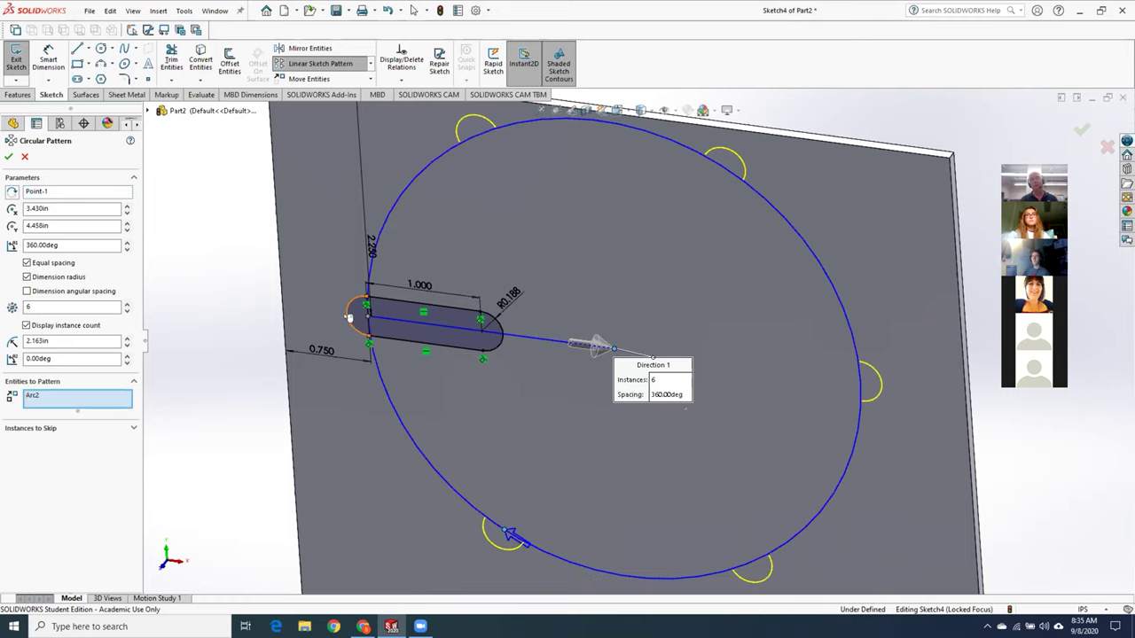
click(392, 301)
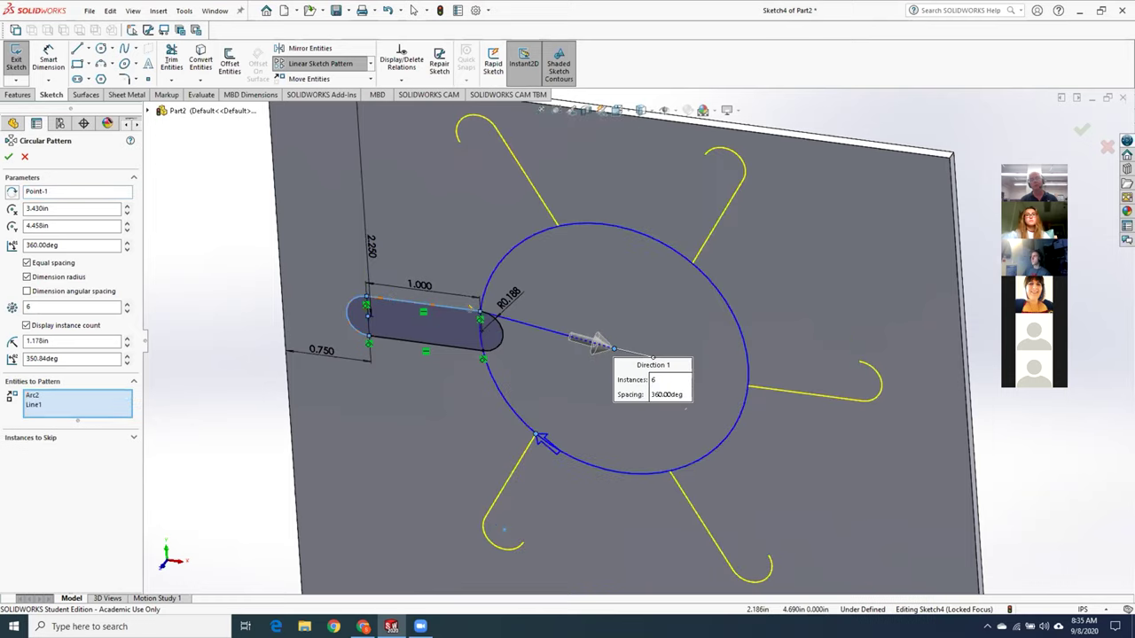
click(497, 328)
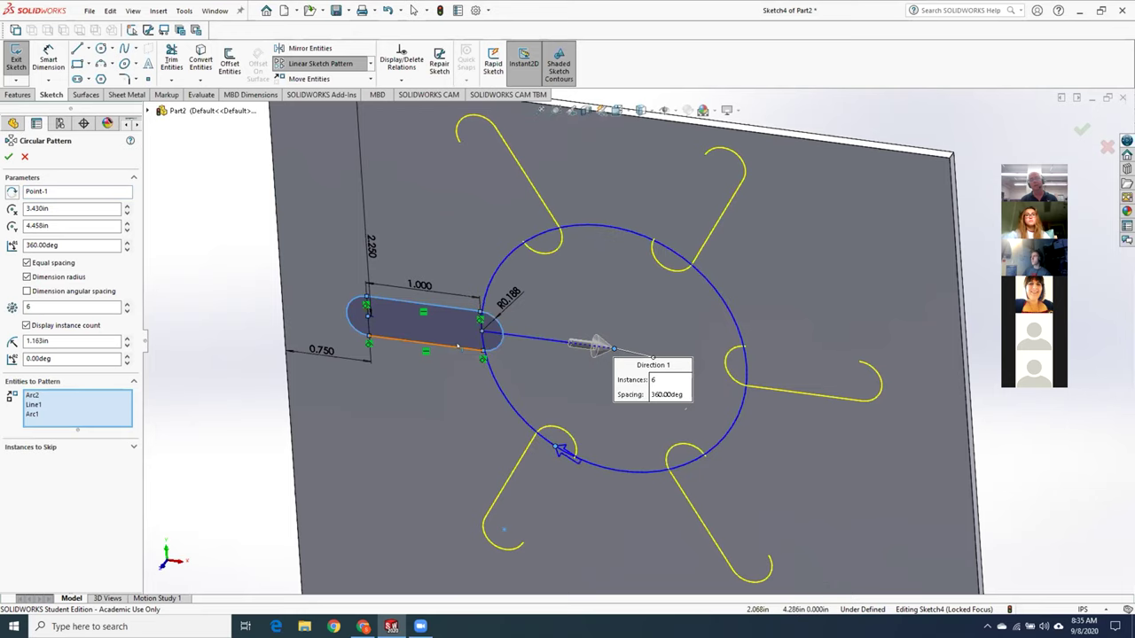
click(451, 350)
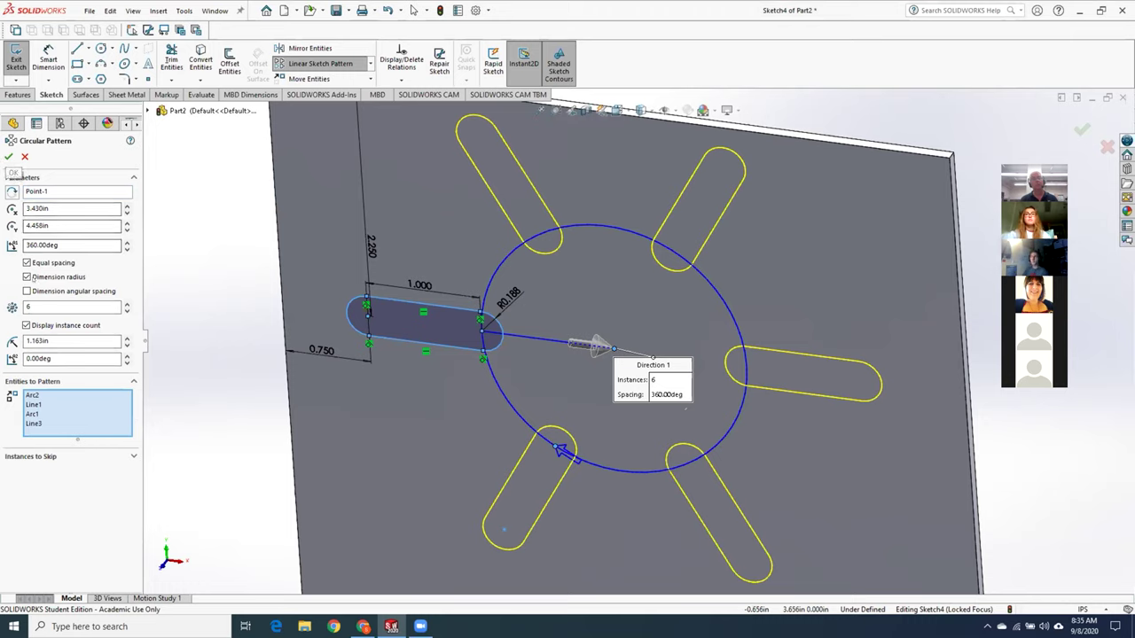
click(27, 291)
click(8, 156)
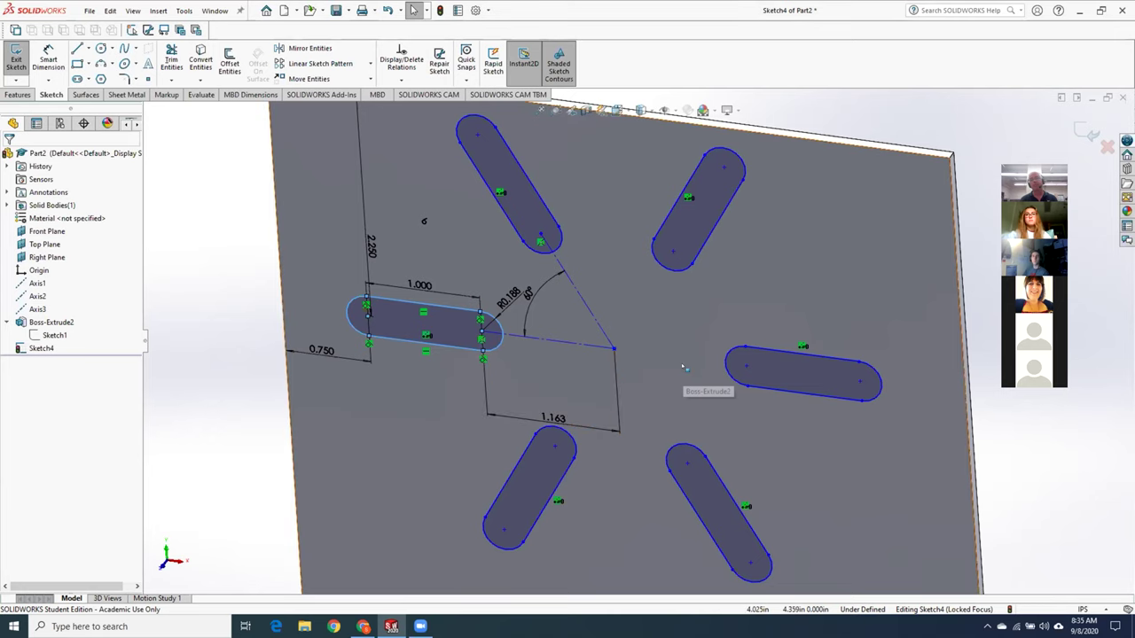
- Try dimensioning the pattern's centre point from the plate's left edge and moving the point slightly downward
scroll(684, 372, up, 2)
scroll(687, 366, down, 2)
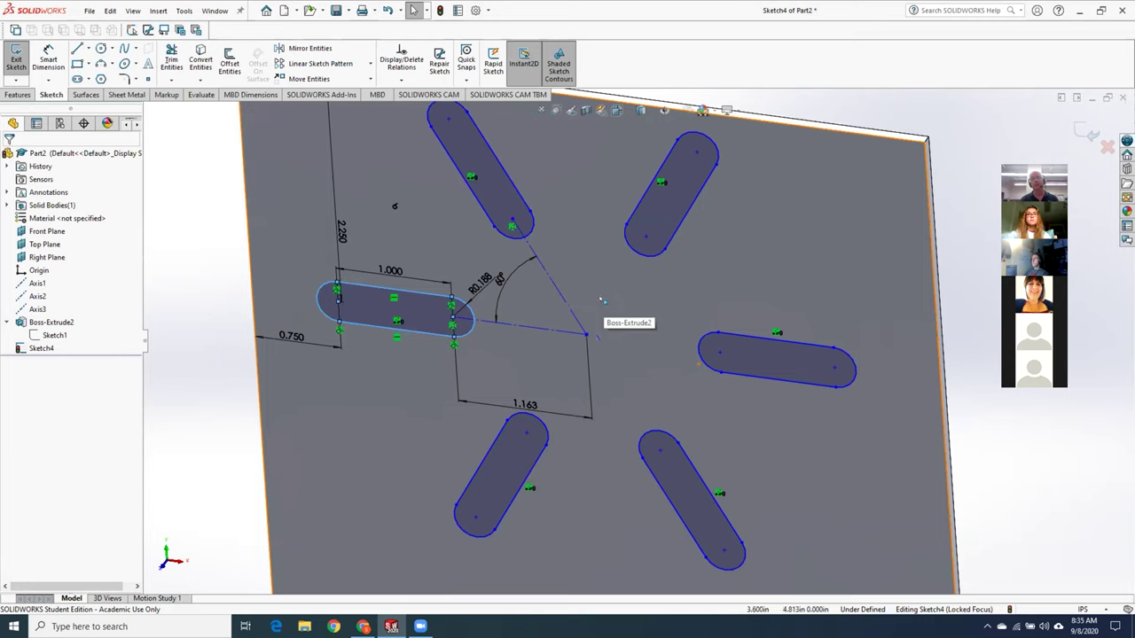
scroll(603, 319, up, 2)
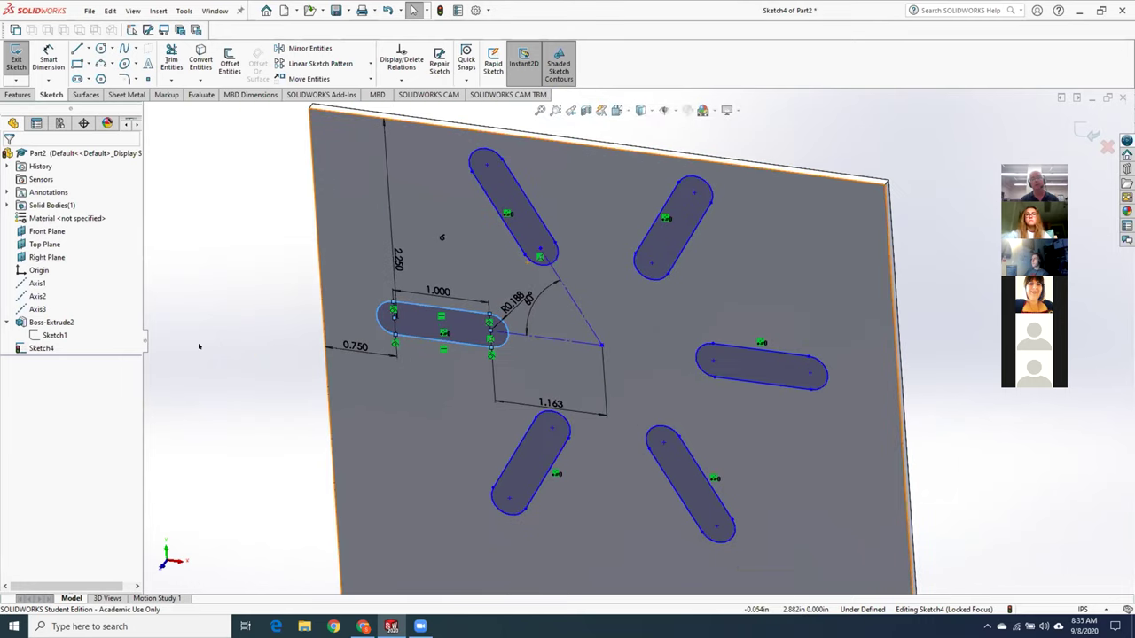
key(d)
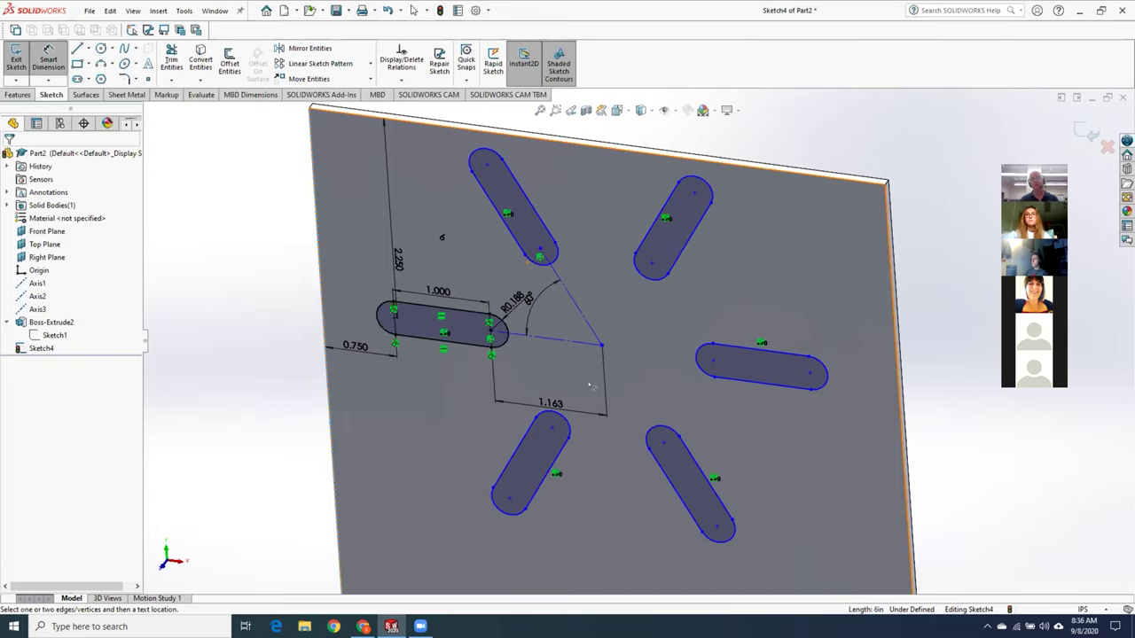
click(601, 345)
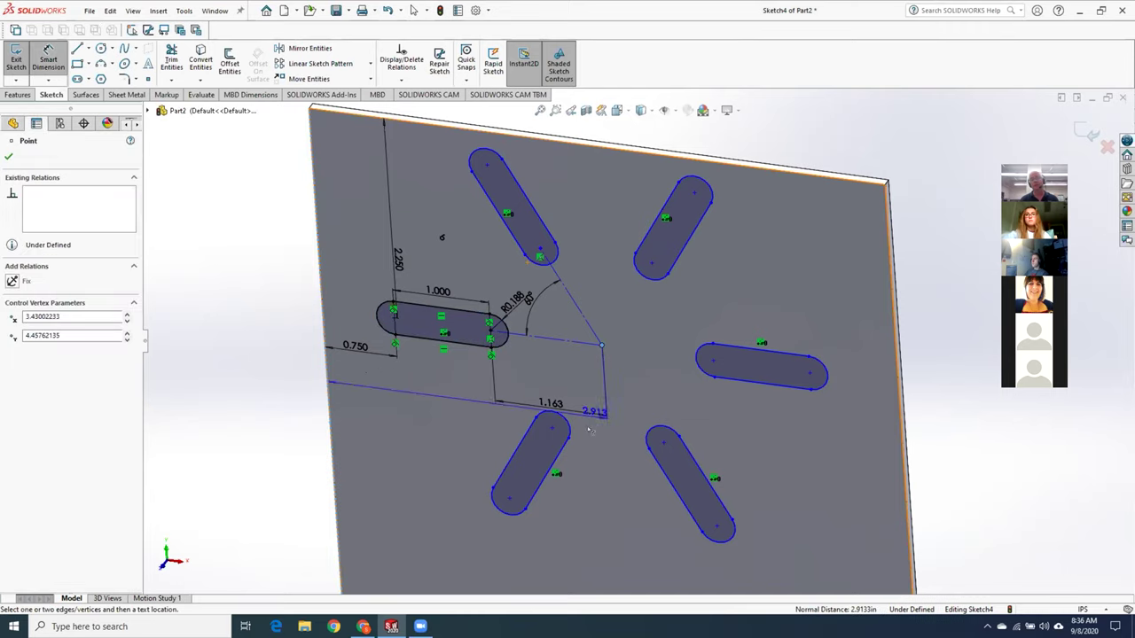
click(470, 550)
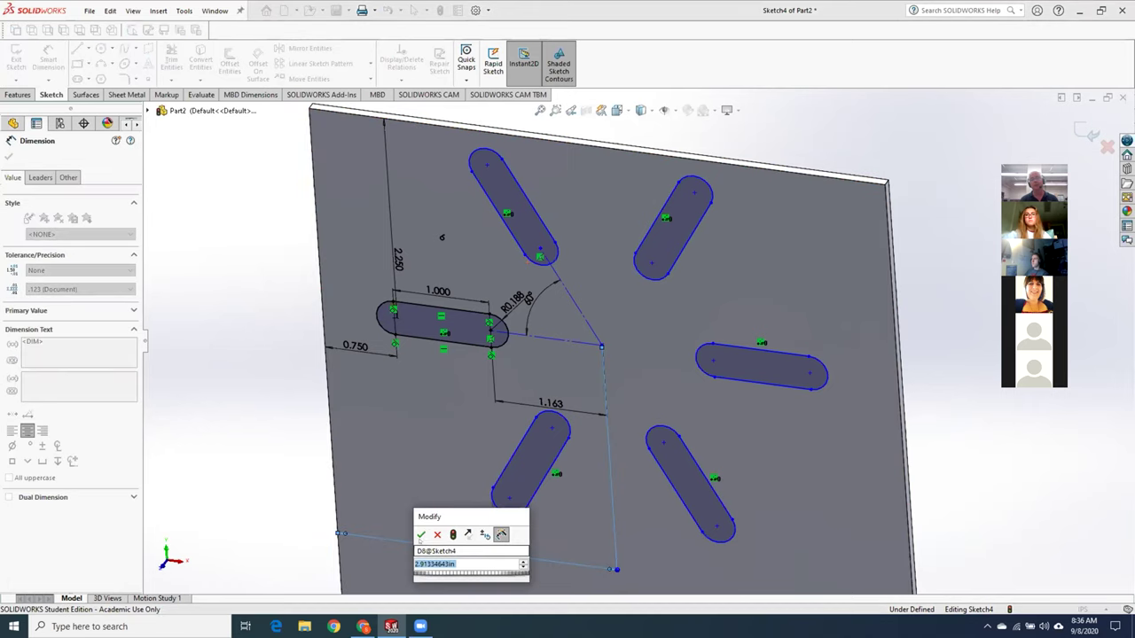
click(421, 534)
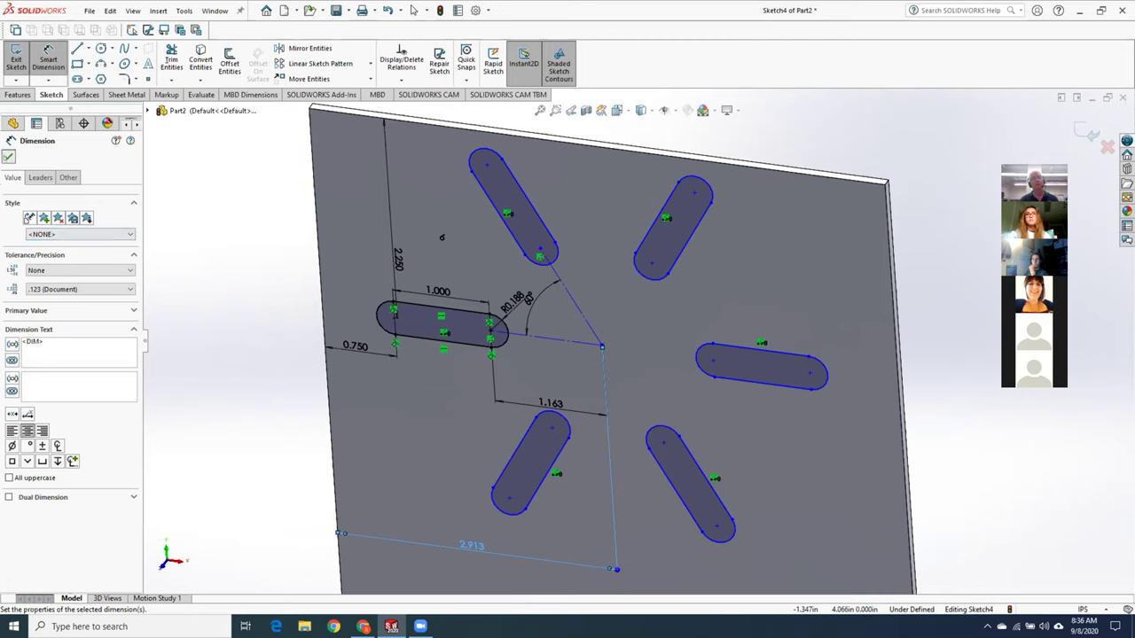
click(8, 156)
mouse_move(600, 345)
mouse_down()
mouse_move(620, 370)
mouse_move(598, 370)
mouse_up()
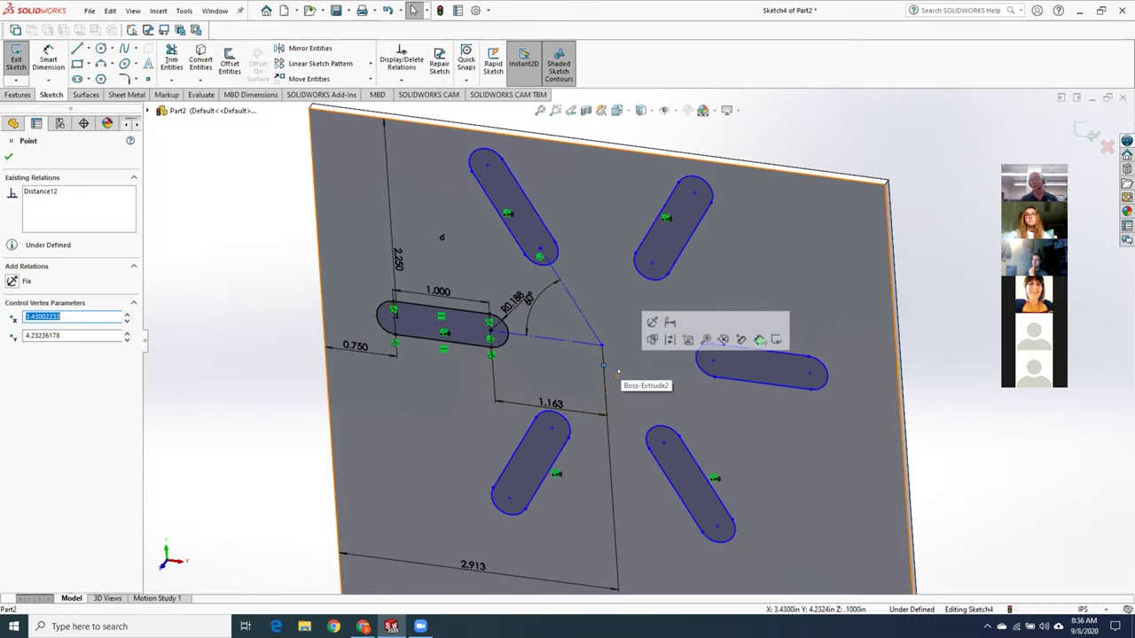
key(Escape)
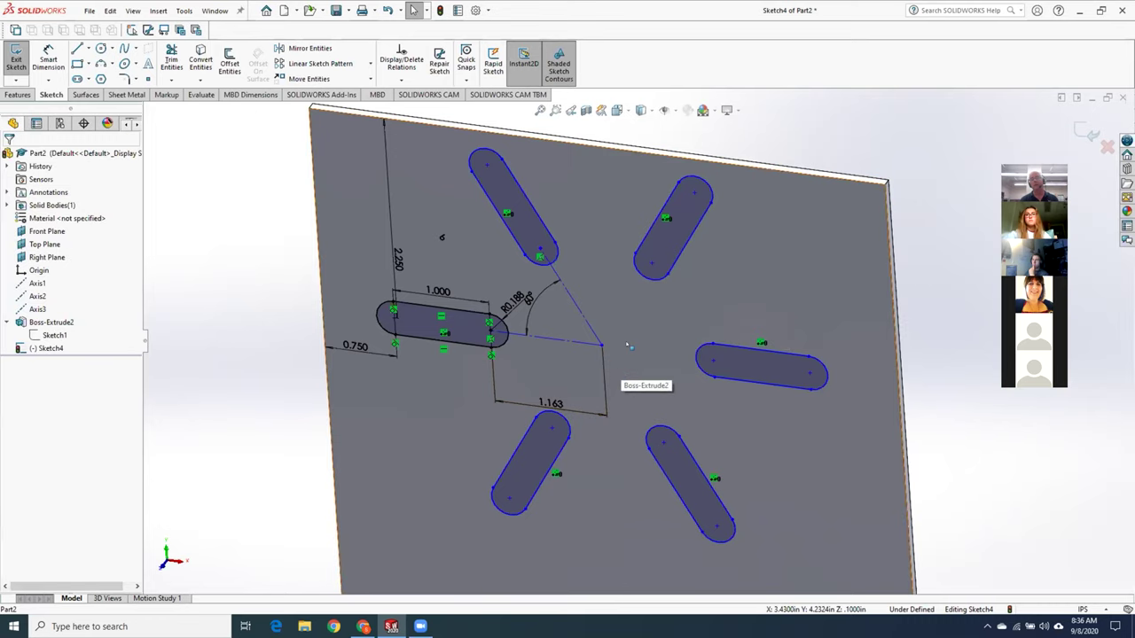
- Dimension the pattern's centre point horizontally from the plate's left edge, keep its existing distance, and finish dimensioning
click(50, 62)
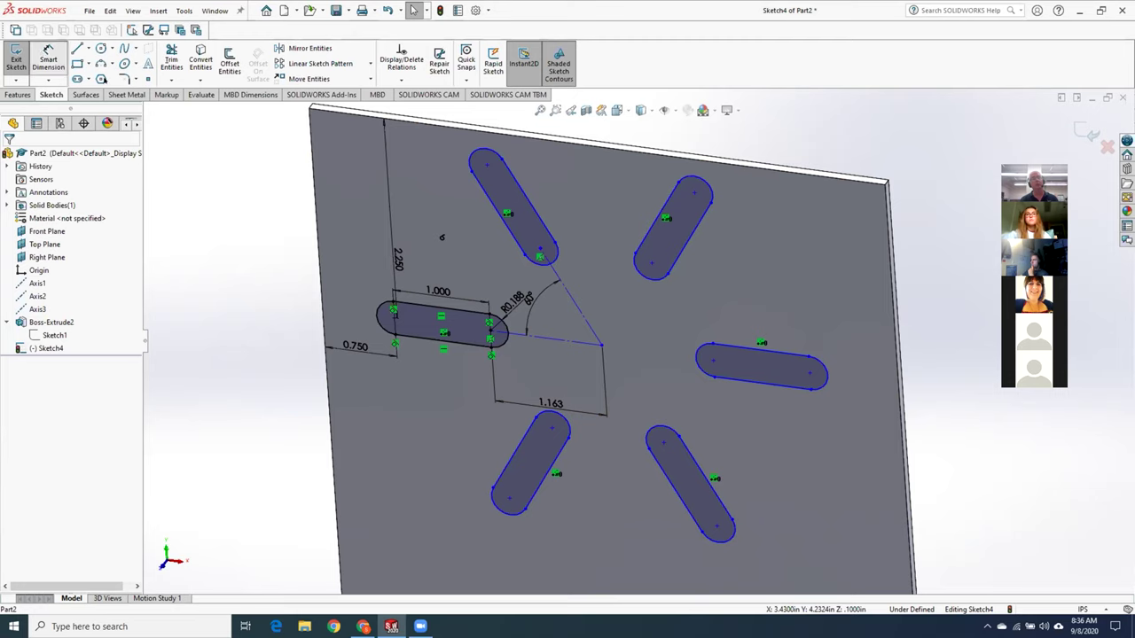
click(602, 346)
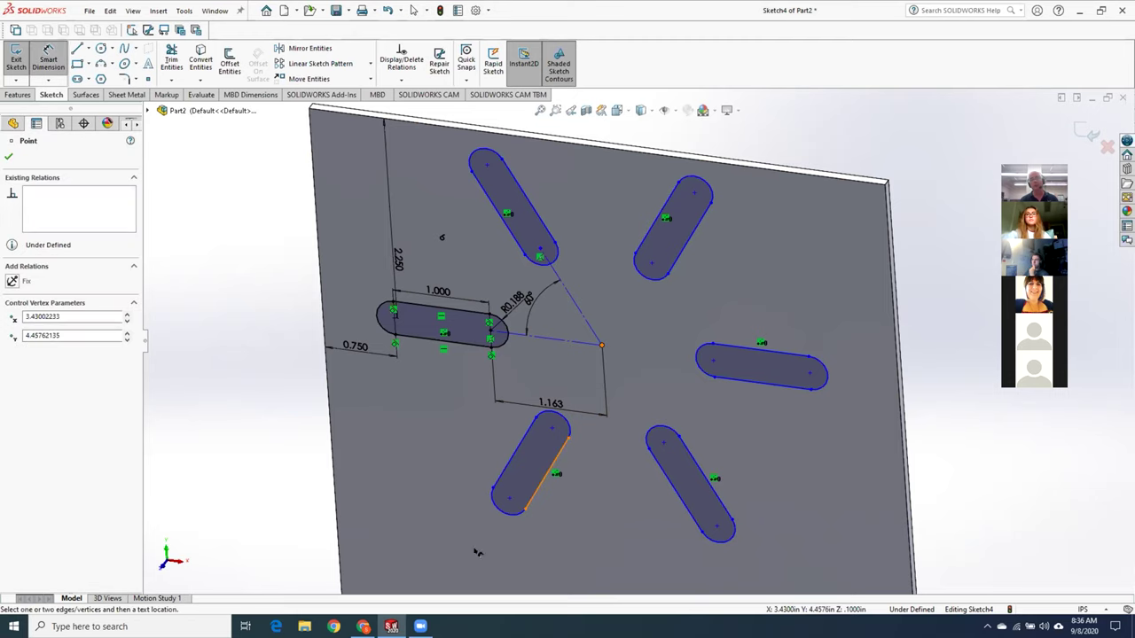
click(338, 527)
click(488, 562)
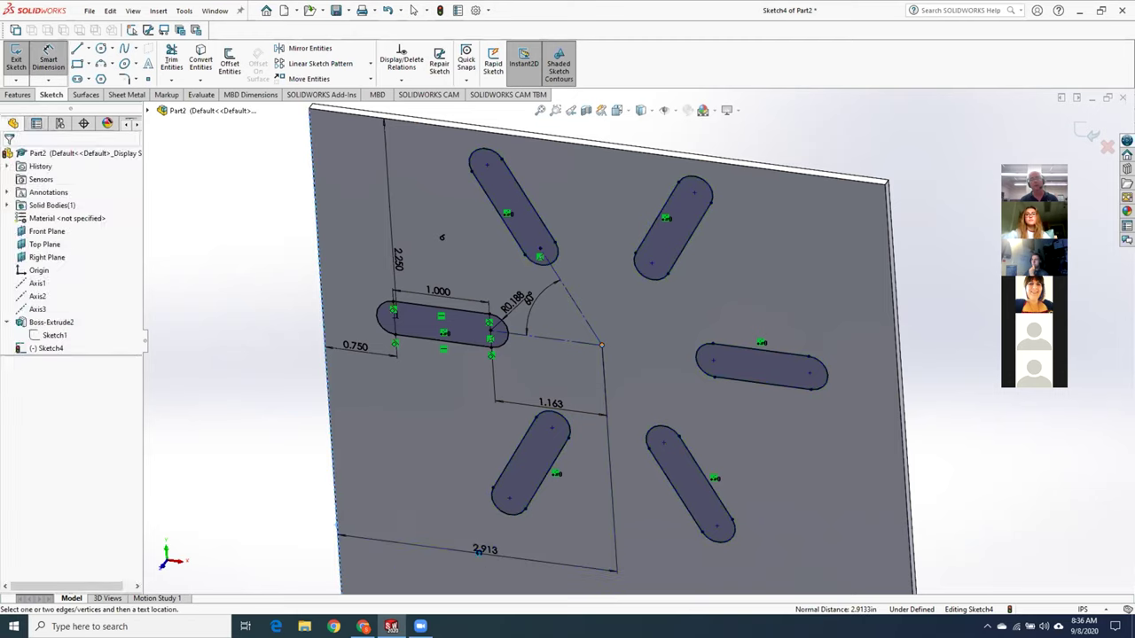
click(458, 533)
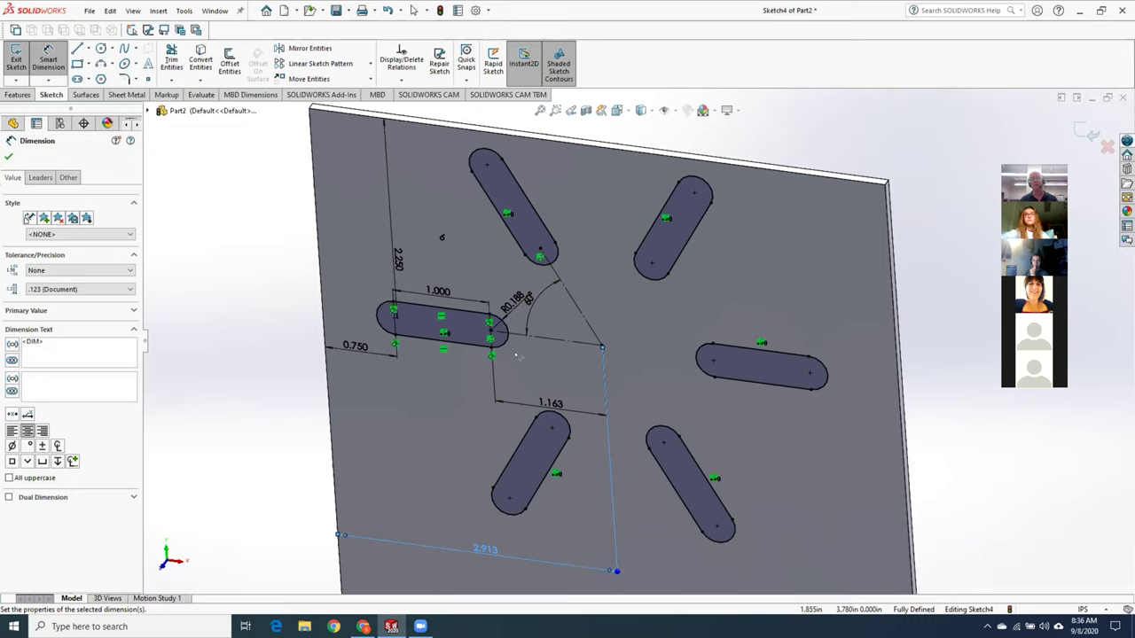
click(8, 157)
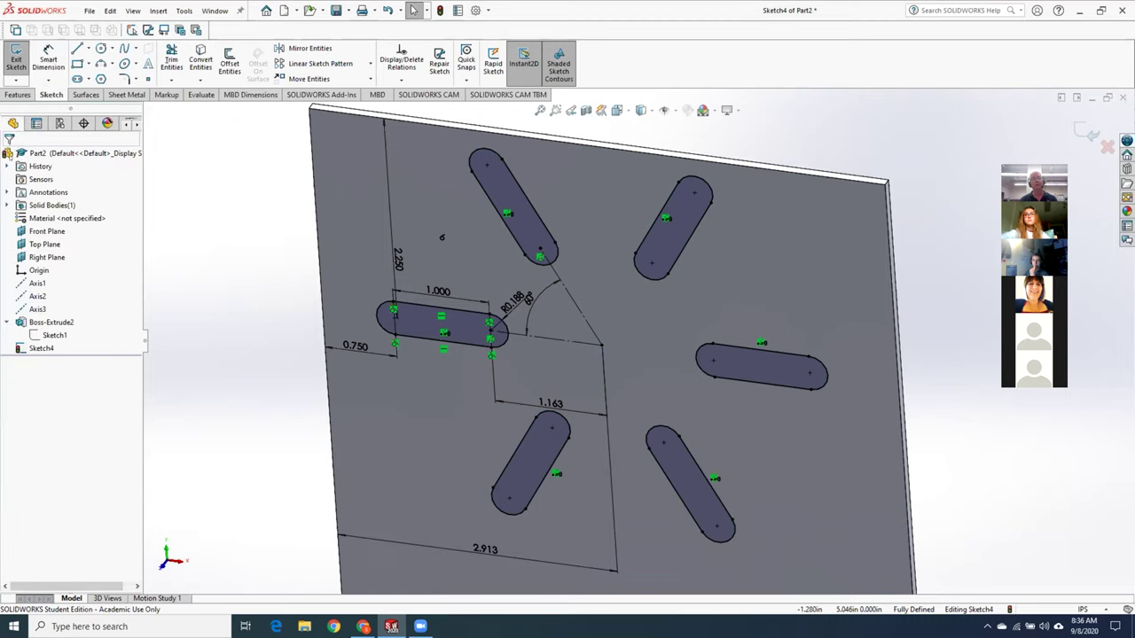
- Exit the slot sketch and cut-extrude all six slots from the plate with a blind depth of 0.100 in
click(16, 61)
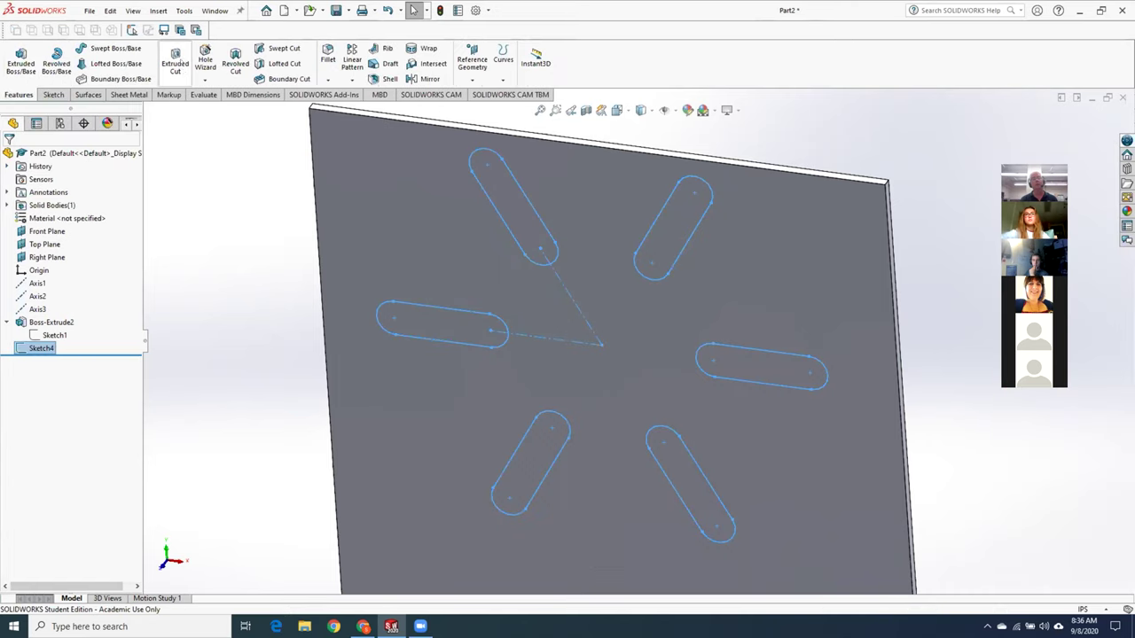
click(175, 64)
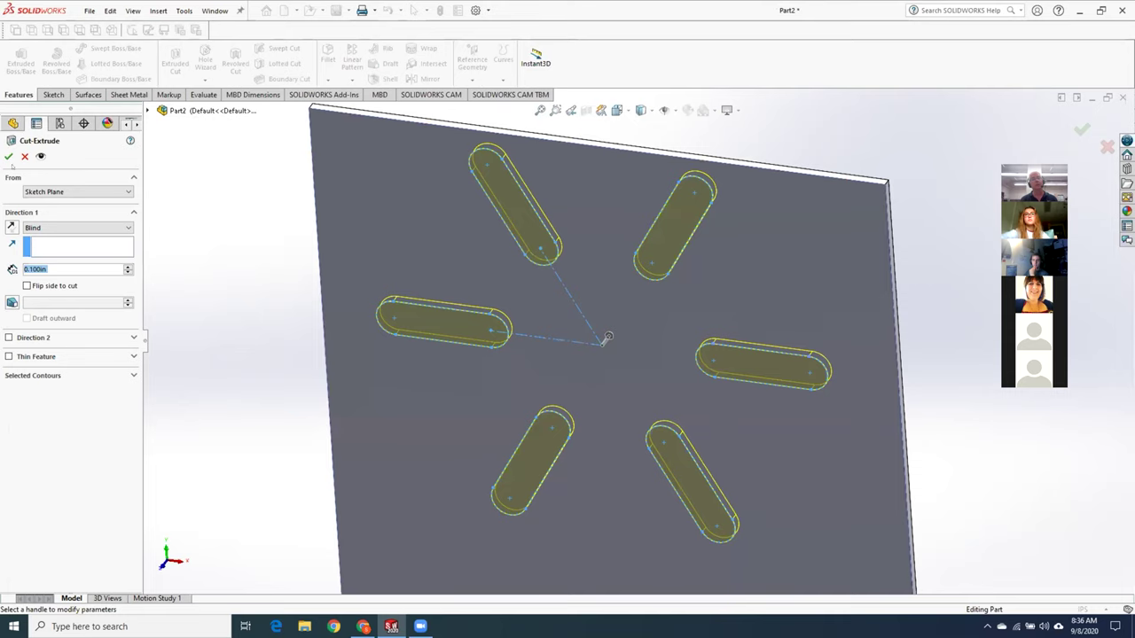
click(7, 156)
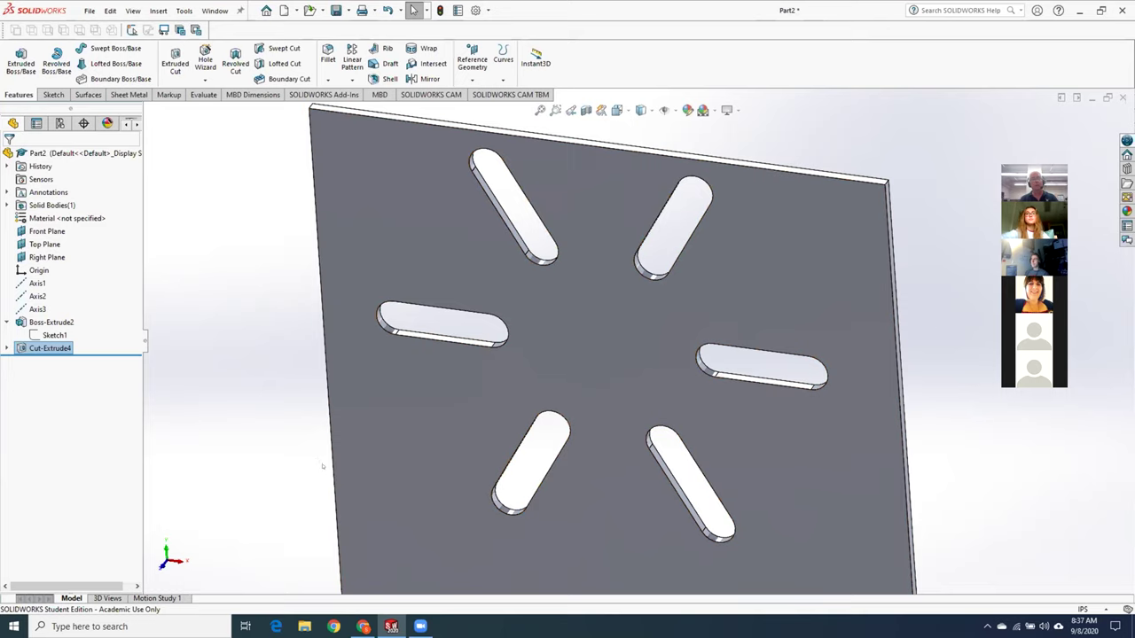
- Switch to the Patterning presentation in Google Slides to review the linear sketch pattern slide
click(362, 626)
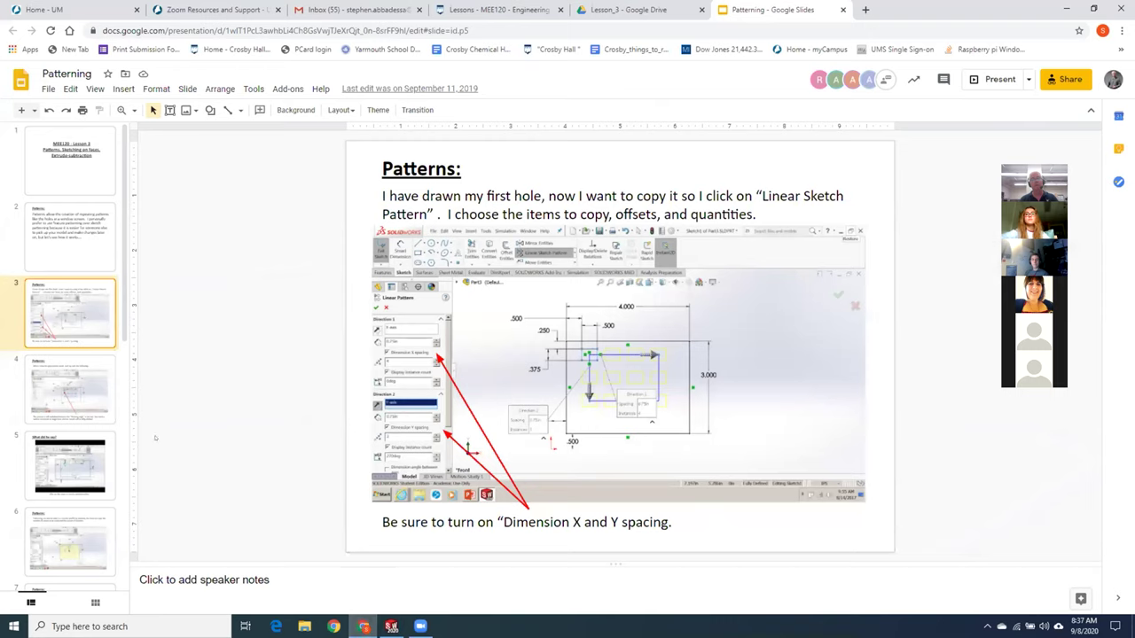
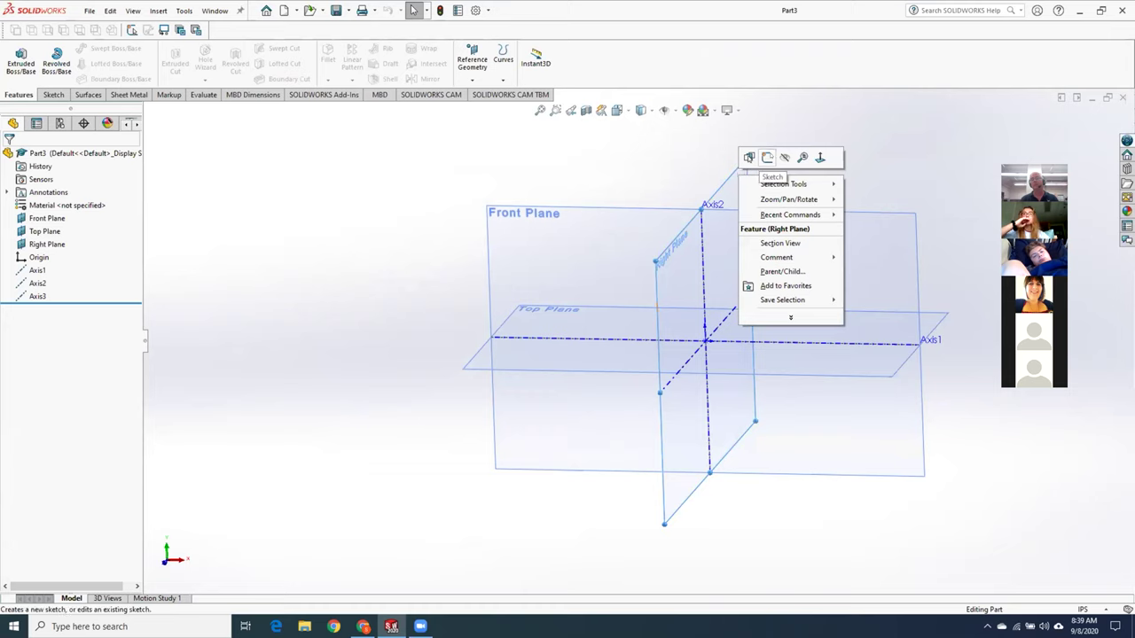
- Start a sketch on the Right Plane and draw a corner rectangle from the origin, about 2.16 in wide and 1.61 in high
click(766, 157)
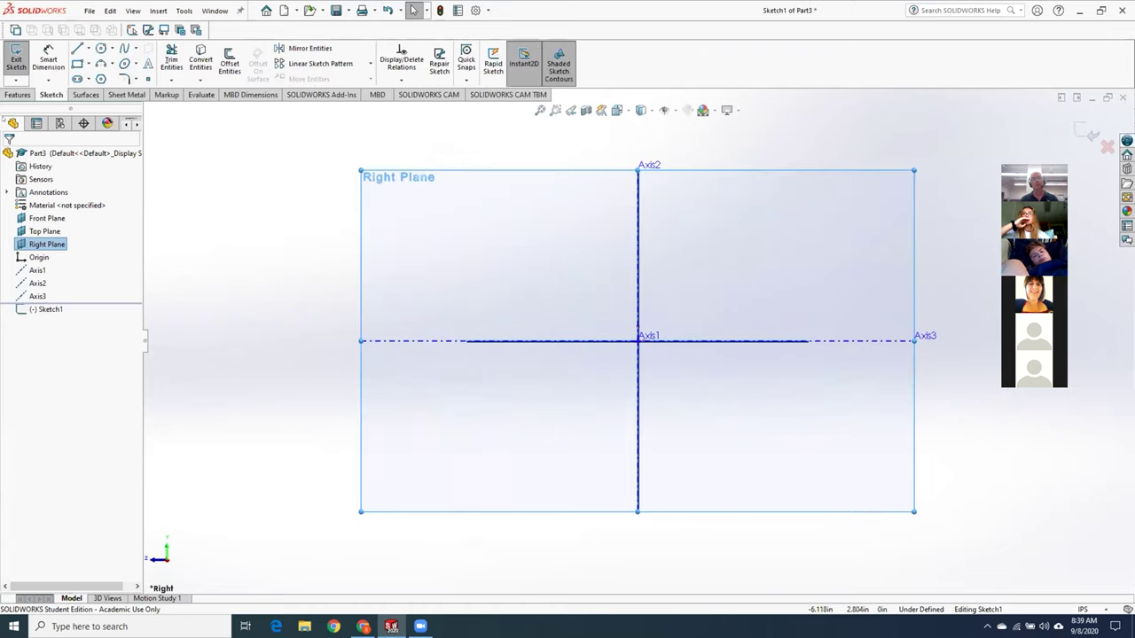
click(77, 64)
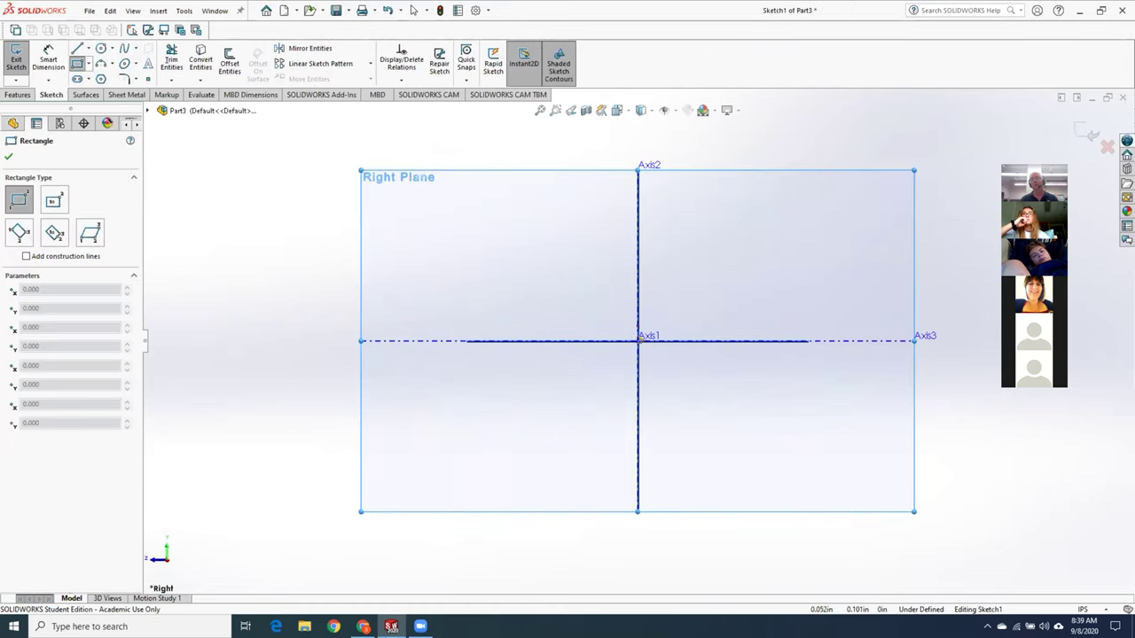
click(637, 340)
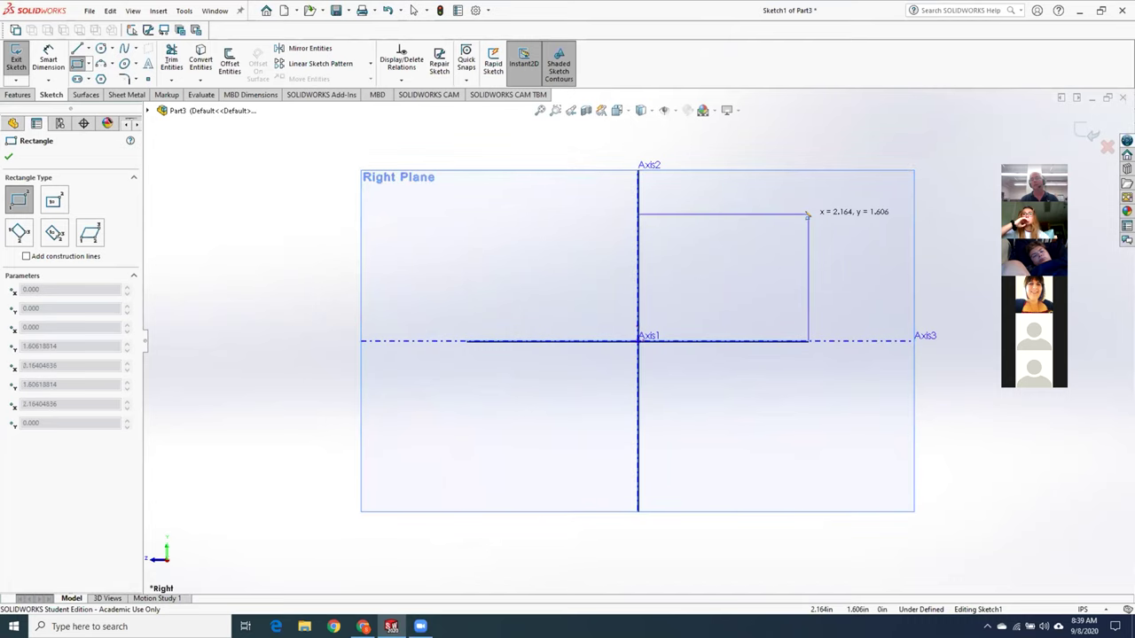
click(809, 214)
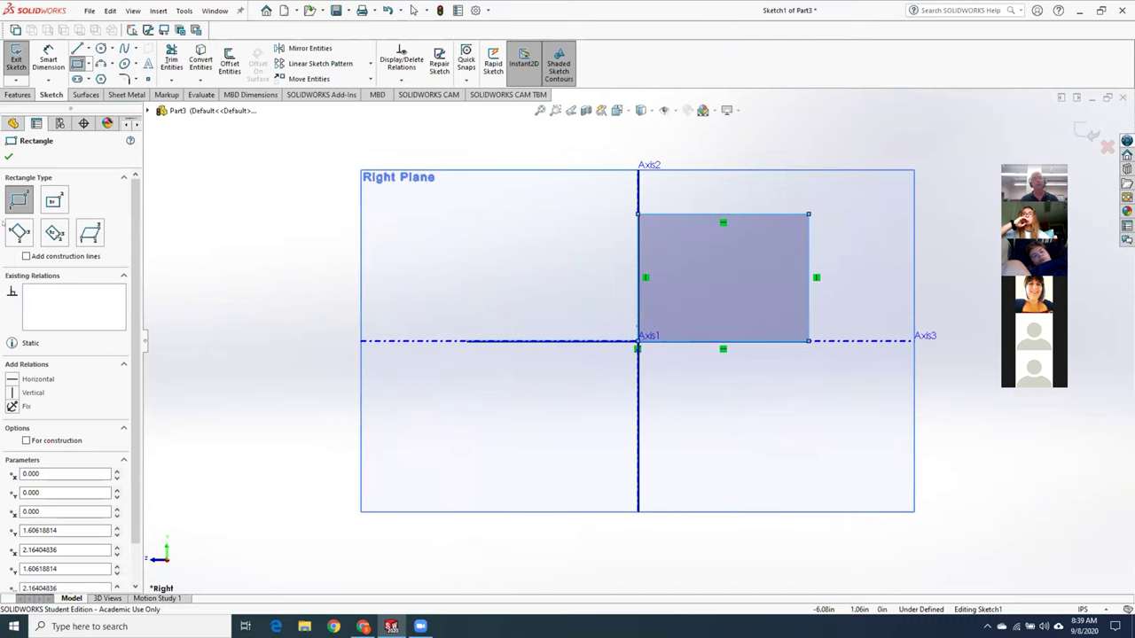
click(7, 157)
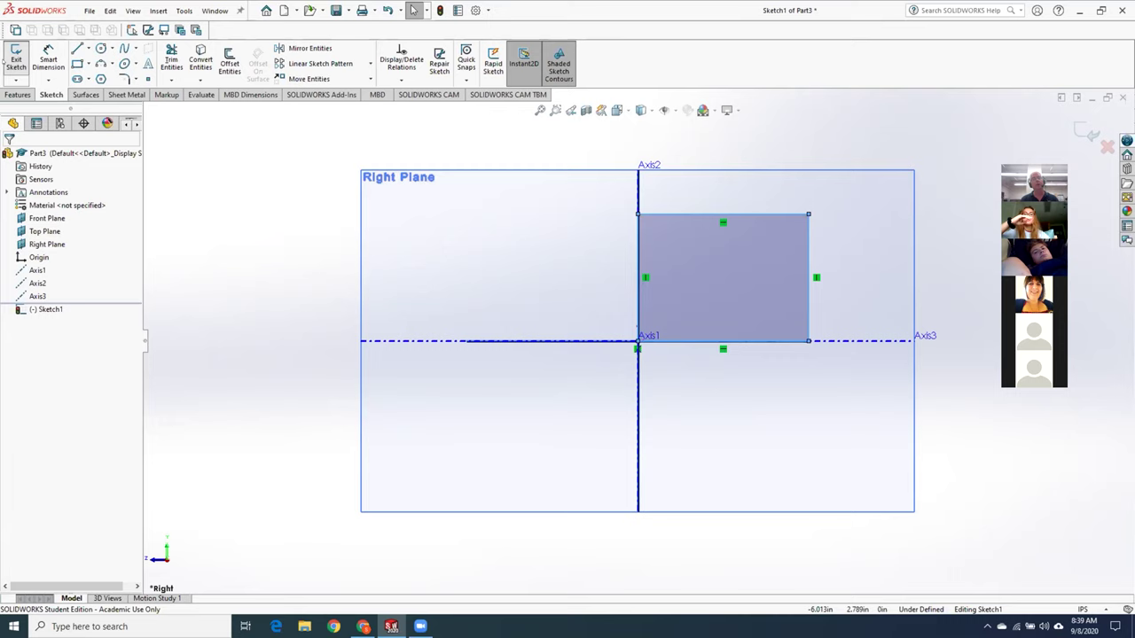
- Dimension the rectangle's top edge and vertical side to 0.5 in each, and finish dimensioning
click(50, 61)
click(743, 214)
click(743, 194)
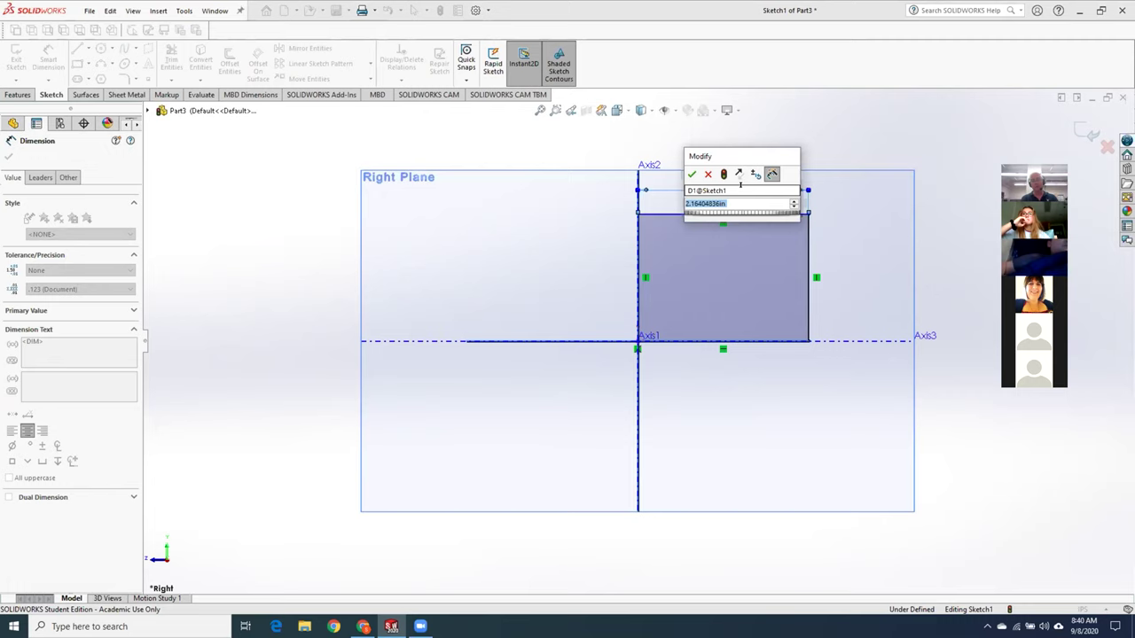
text(.5)
key(Return)
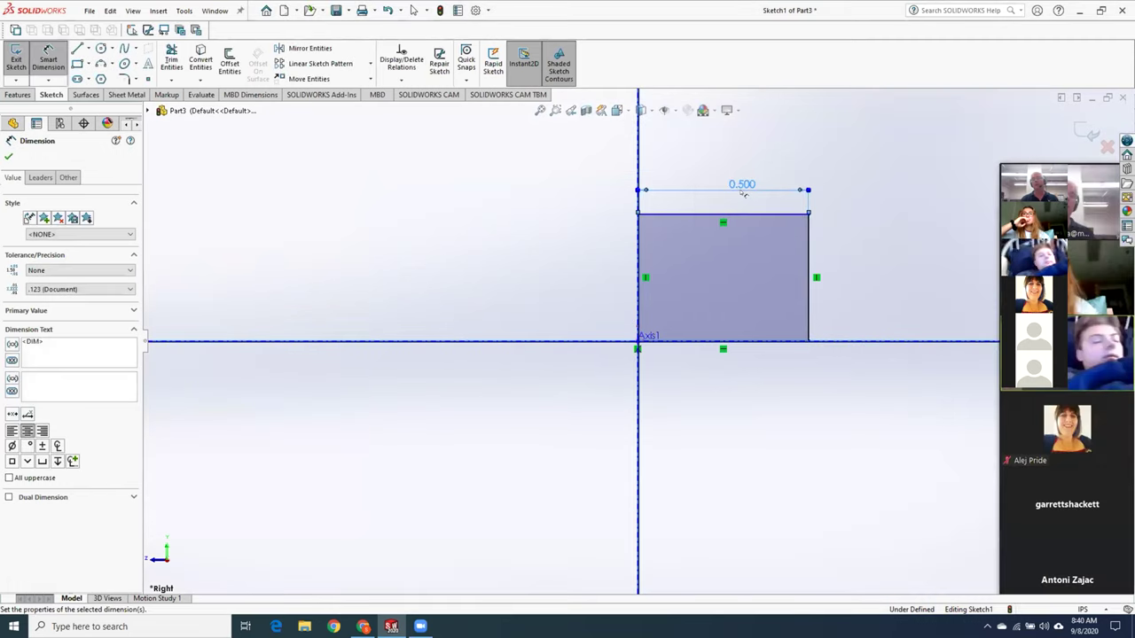
click(808, 253)
click(858, 240)
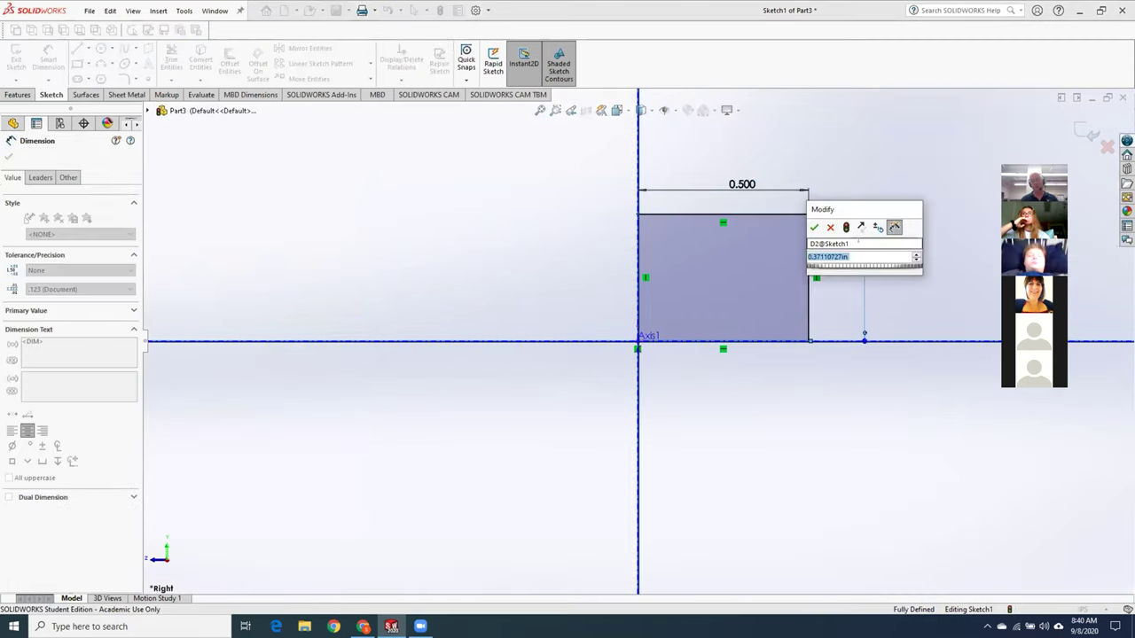
text(.5)
key(Return)
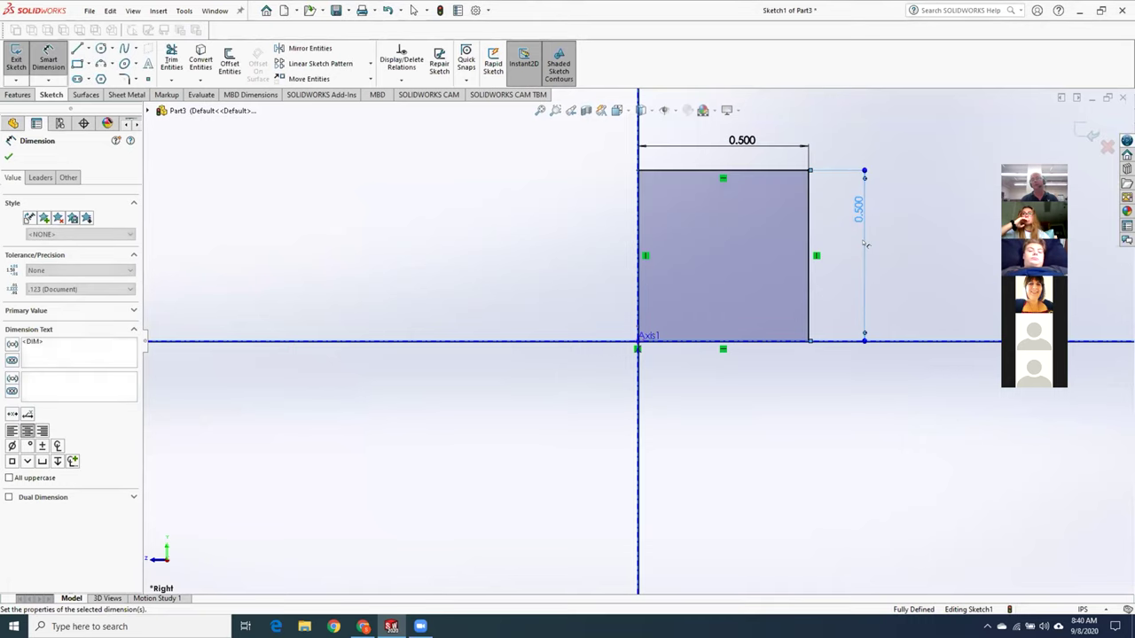
key(Escape)
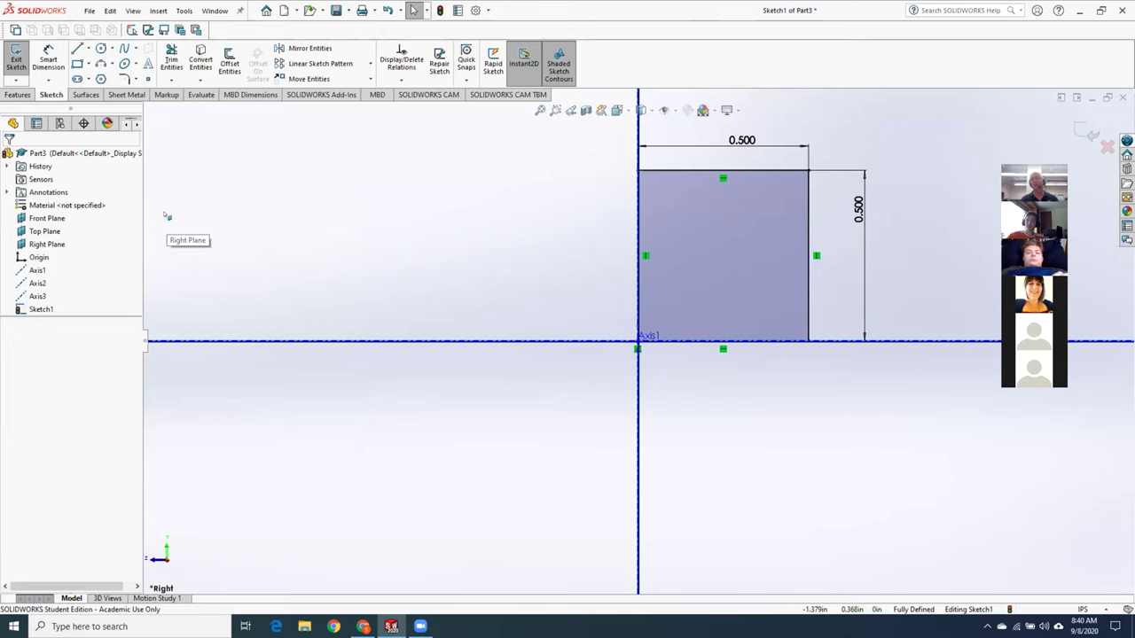
- Exit the square's sketch and extrude it as a boss with a blind depth of 0.188 in
middle_drag(286, 222, 306, 262)
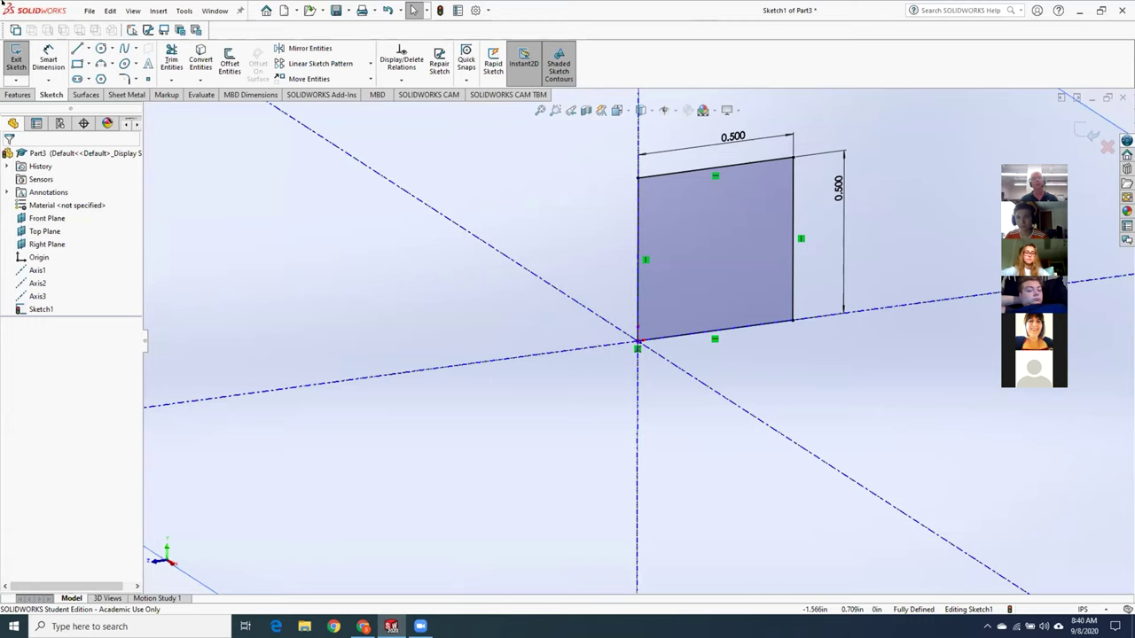
click(16, 61)
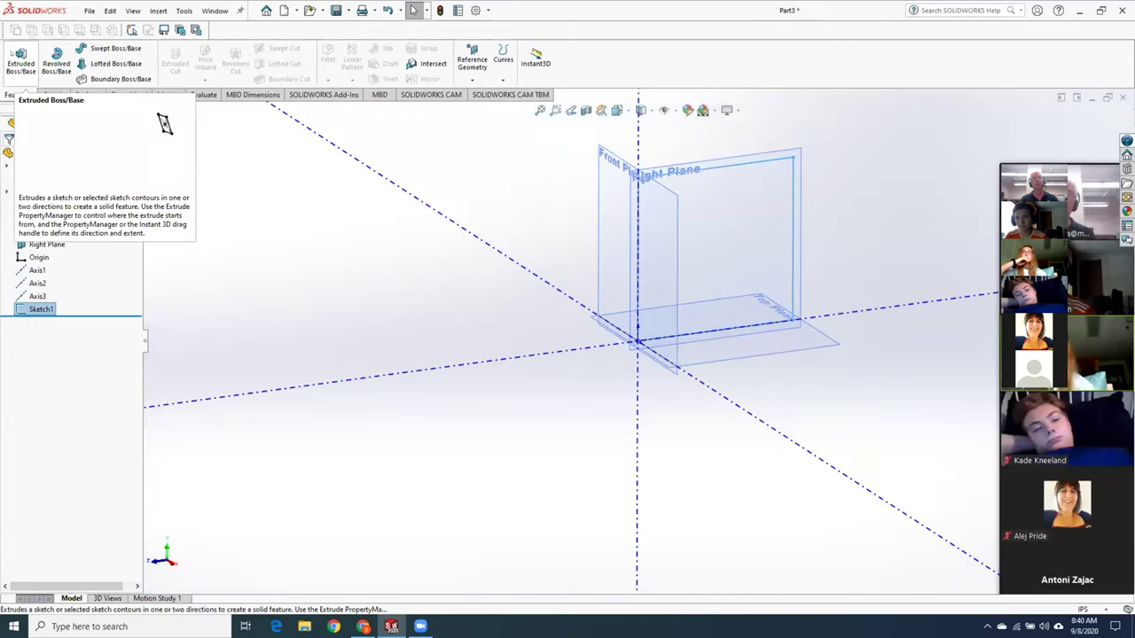
click(34, 69)
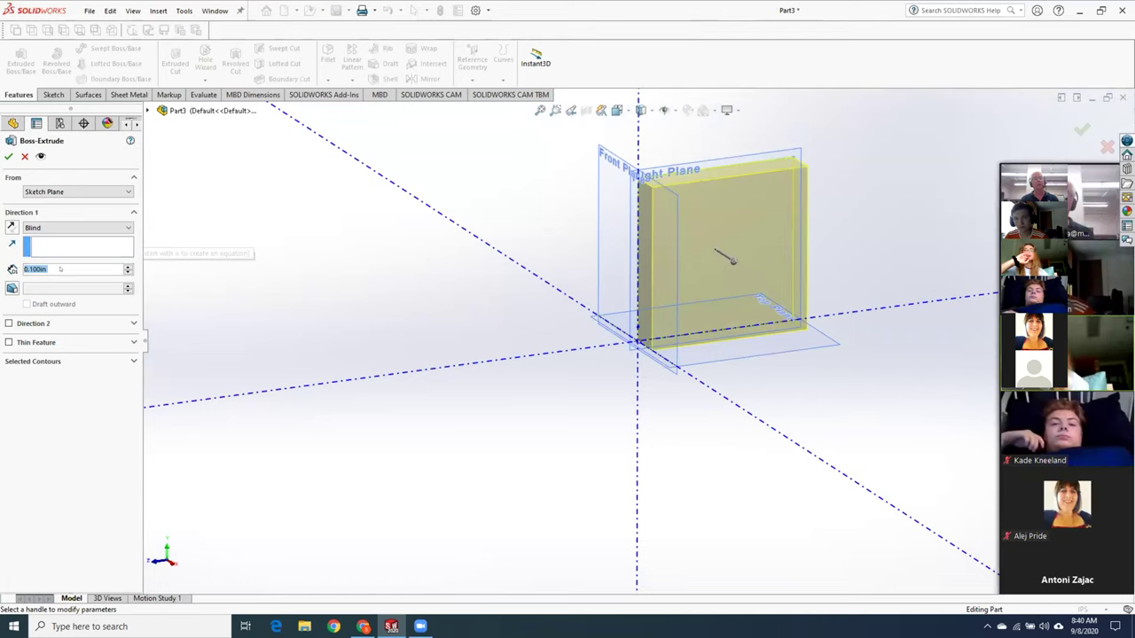
text(.1)
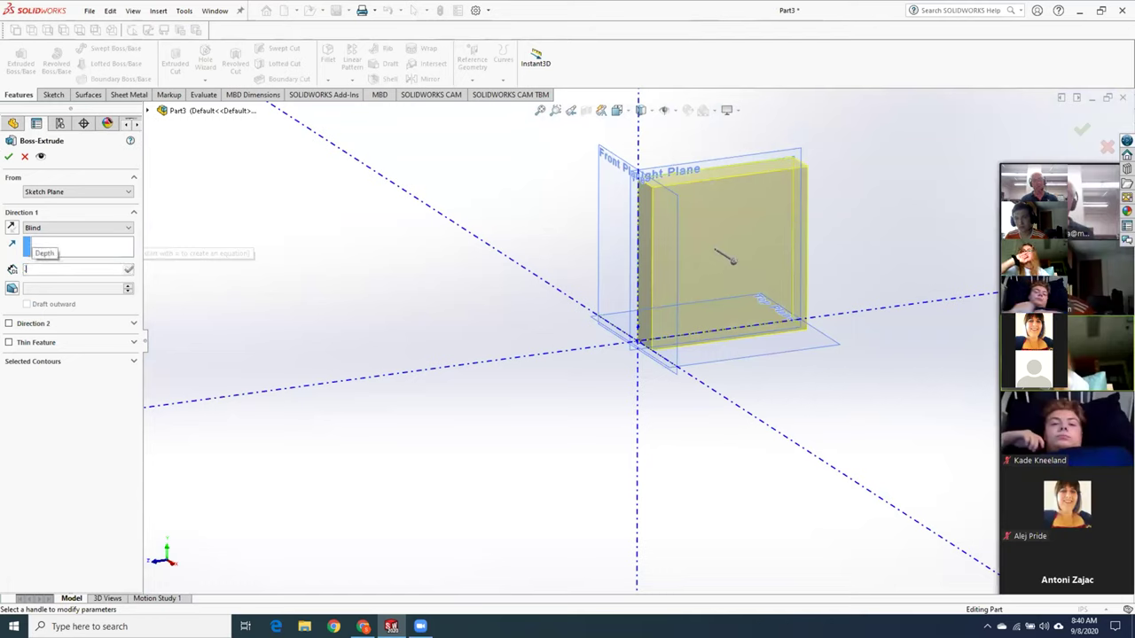
text(88)
key(Return)
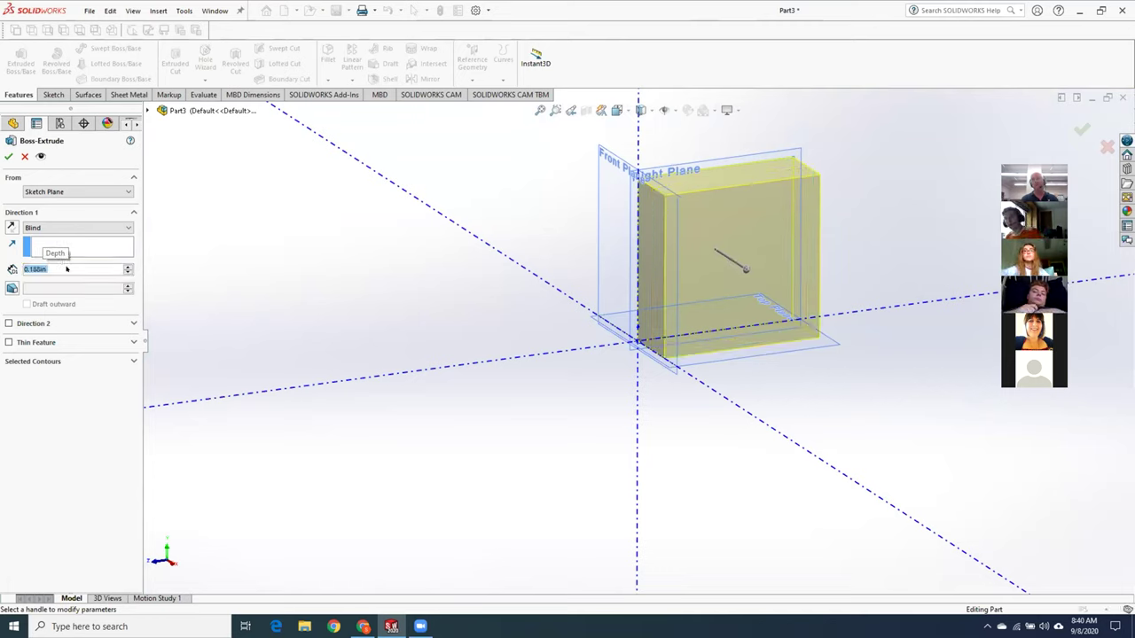
click(8, 156)
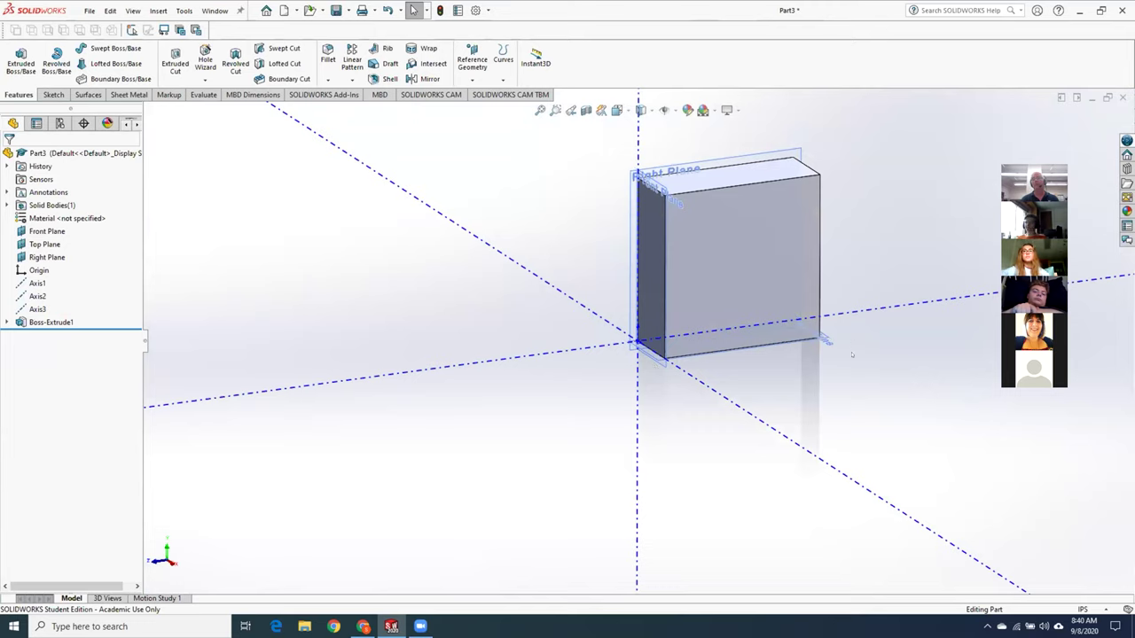
- Start a sketch on the block's large front face and draw a circle of about 0.138 in radius near its centre
click(728, 260)
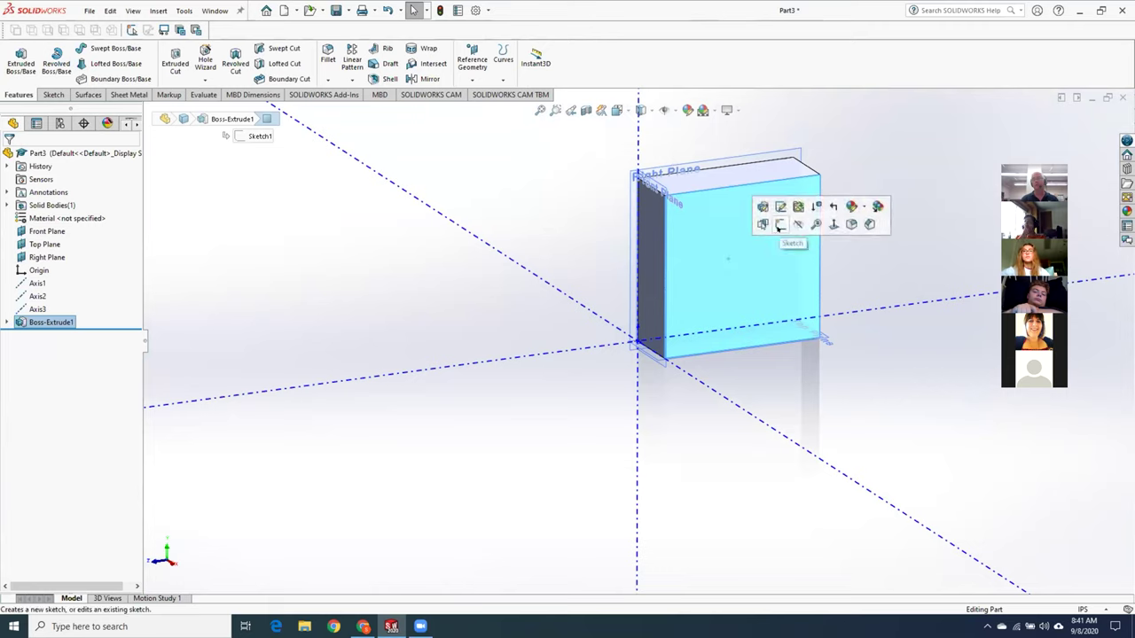
click(780, 224)
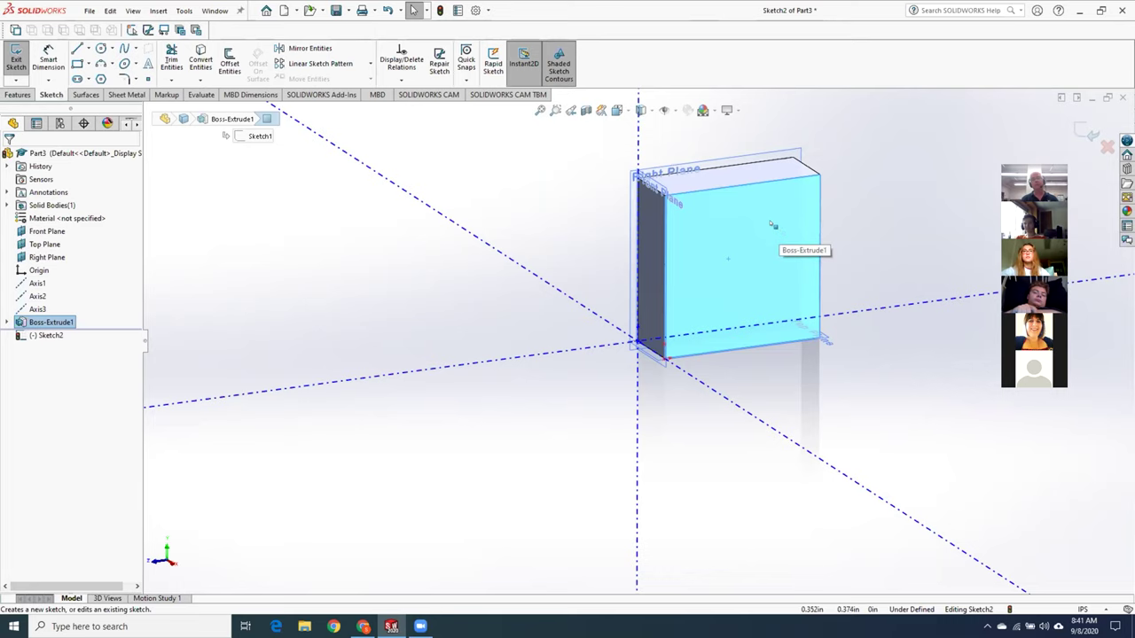
click(100, 48)
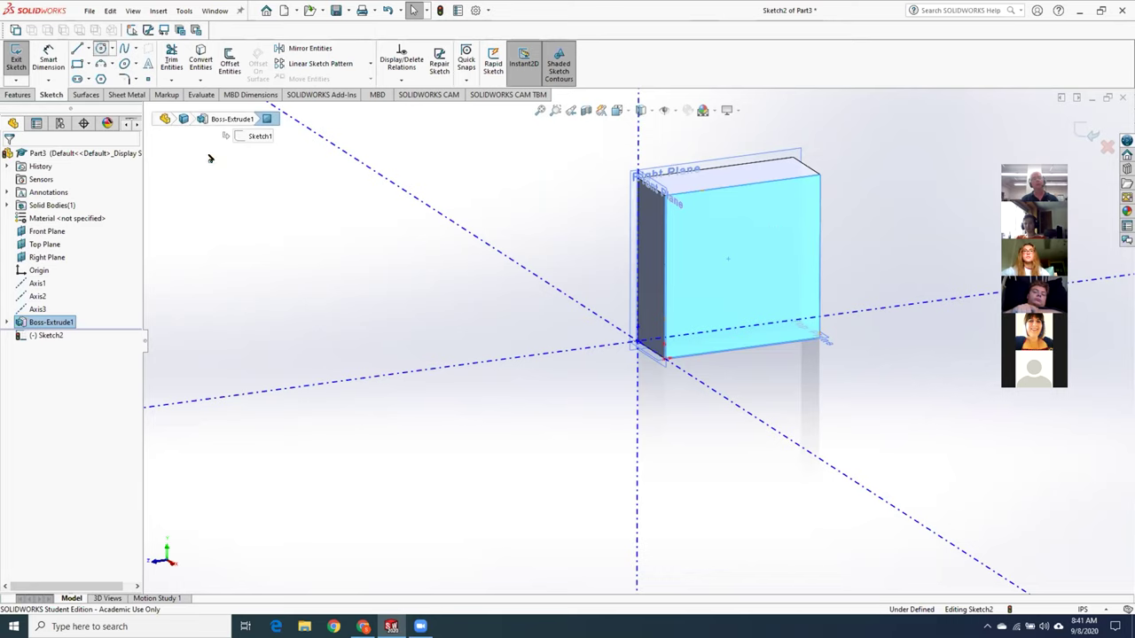
click(740, 260)
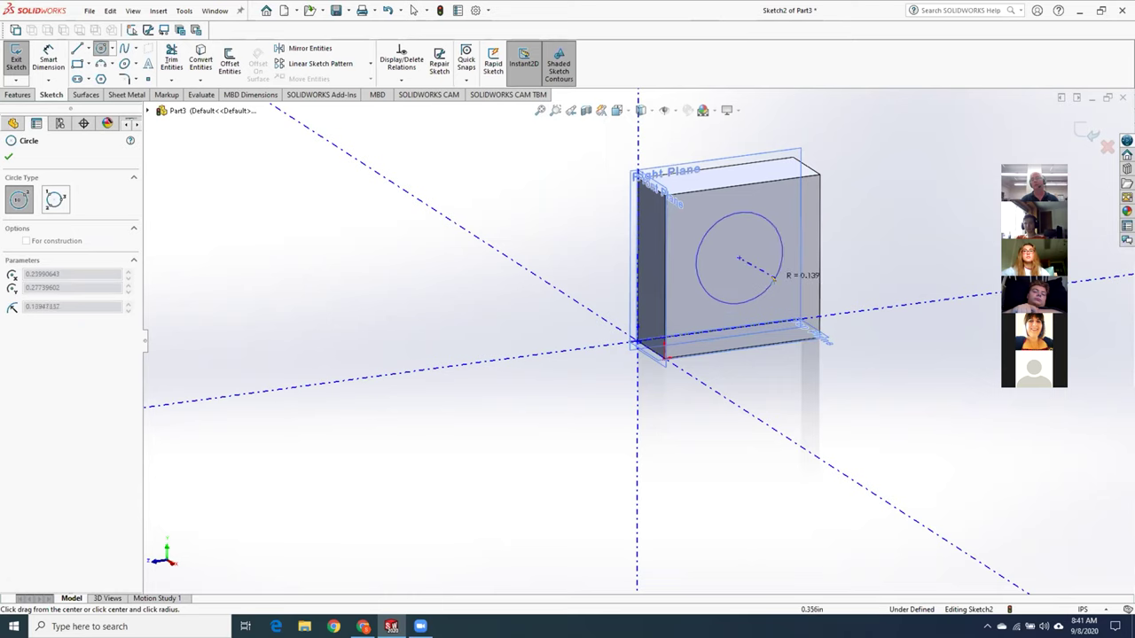
click(773, 280)
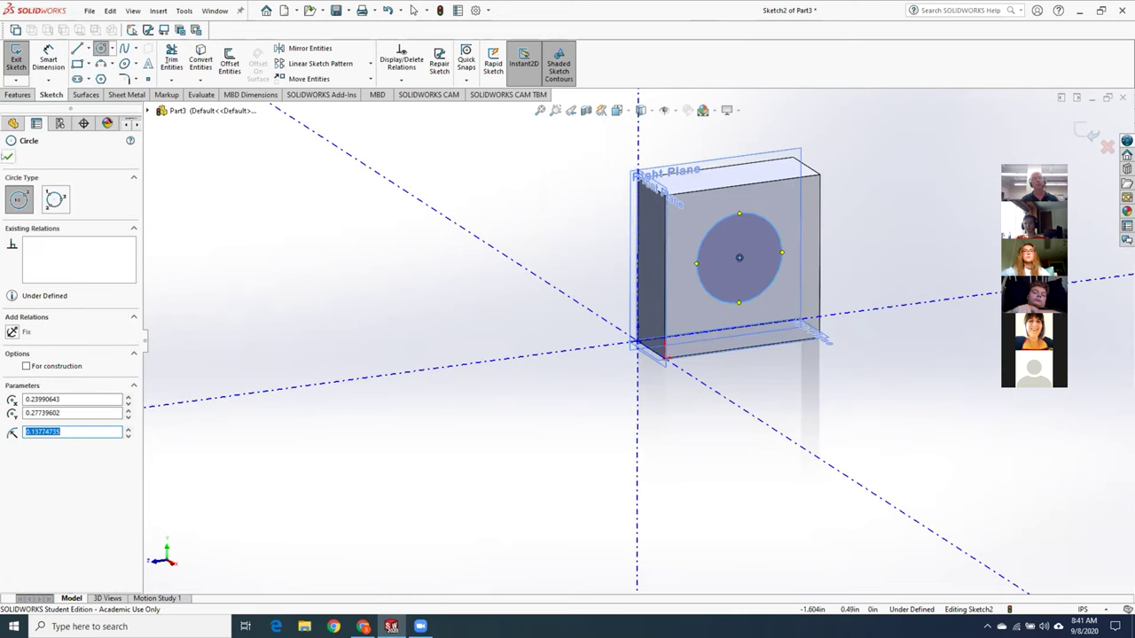
key(Escape)
- Dimension the circle's diameter to 0.25 in
click(46, 54)
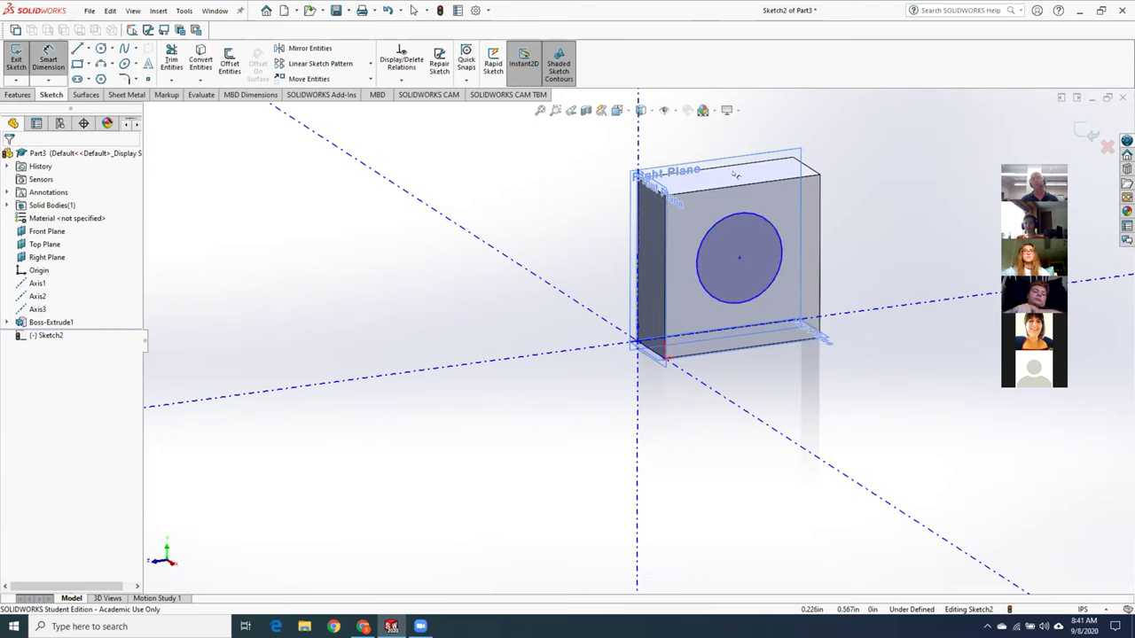
click(714, 227)
click(883, 174)
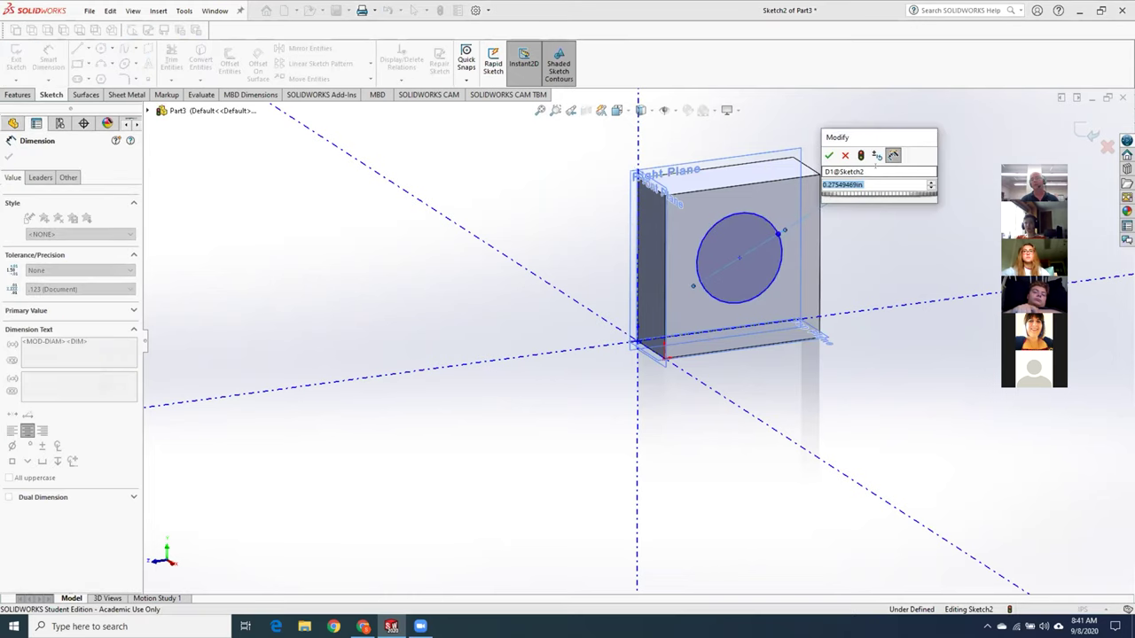
text(.25)
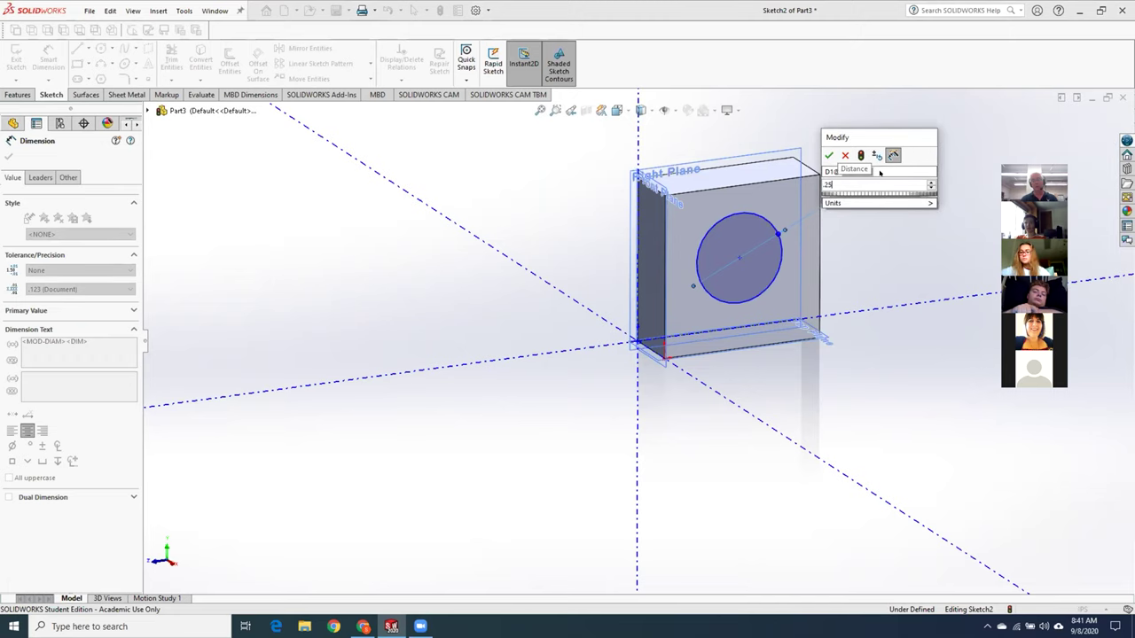
key(Return)
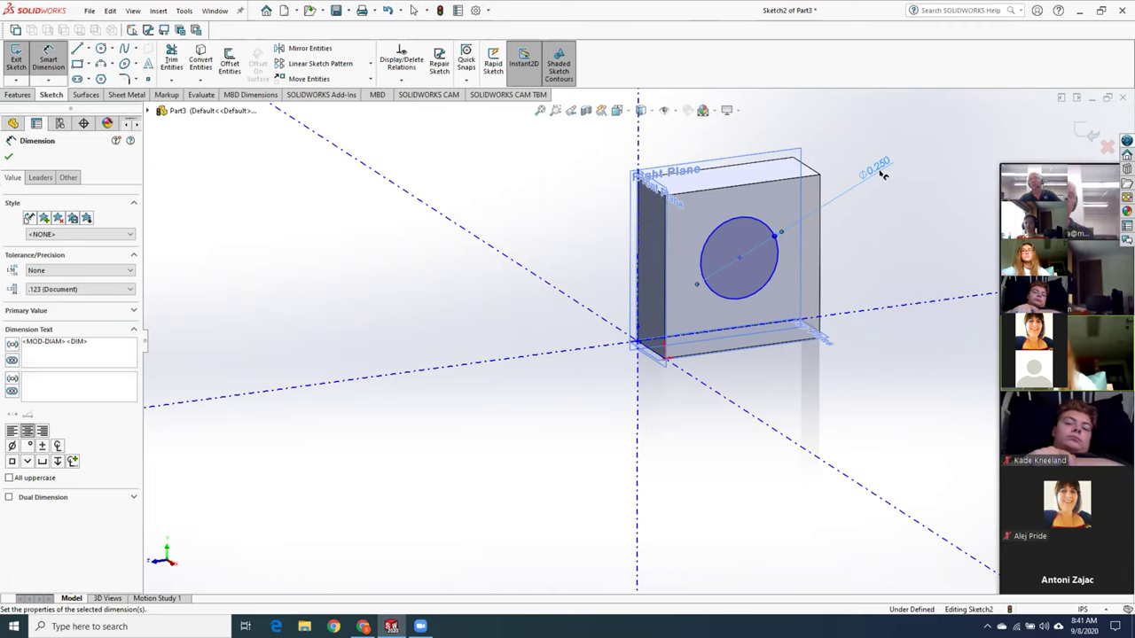
- Draw a diagonal line from the face's lower-left corner to its upper-right corner and convert it to construction geometry
click(77, 49)
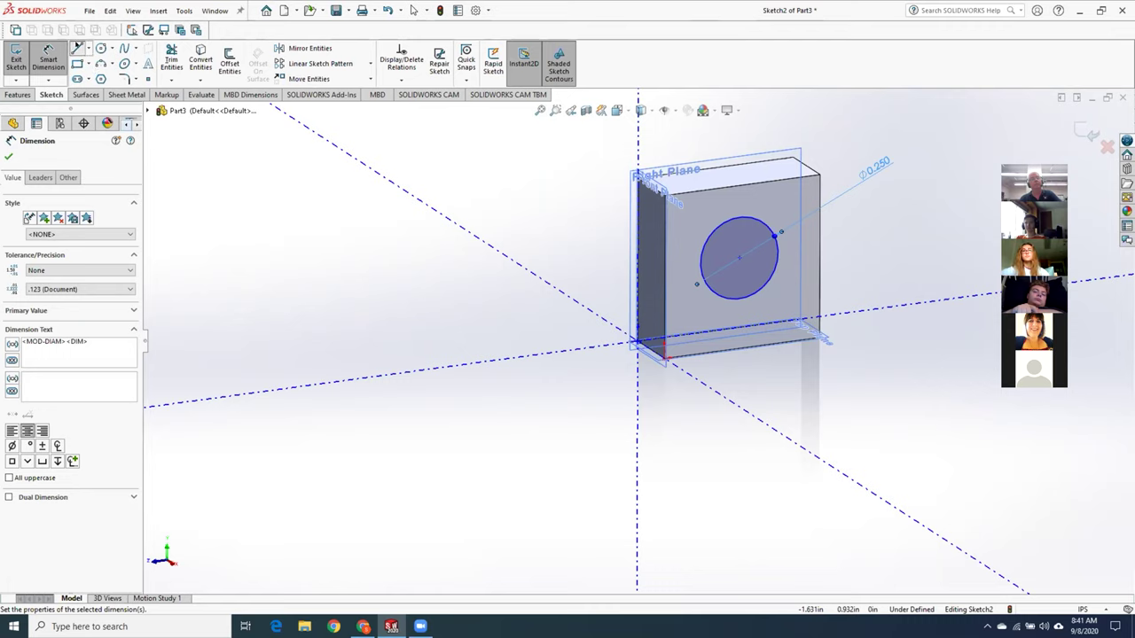
click(666, 356)
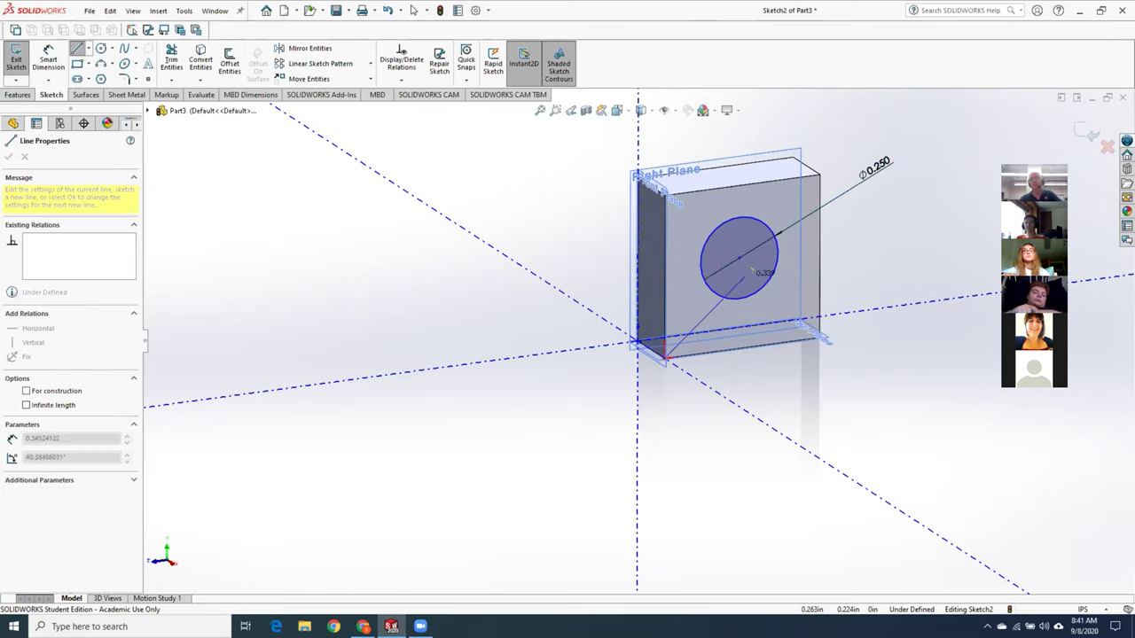
click(820, 181)
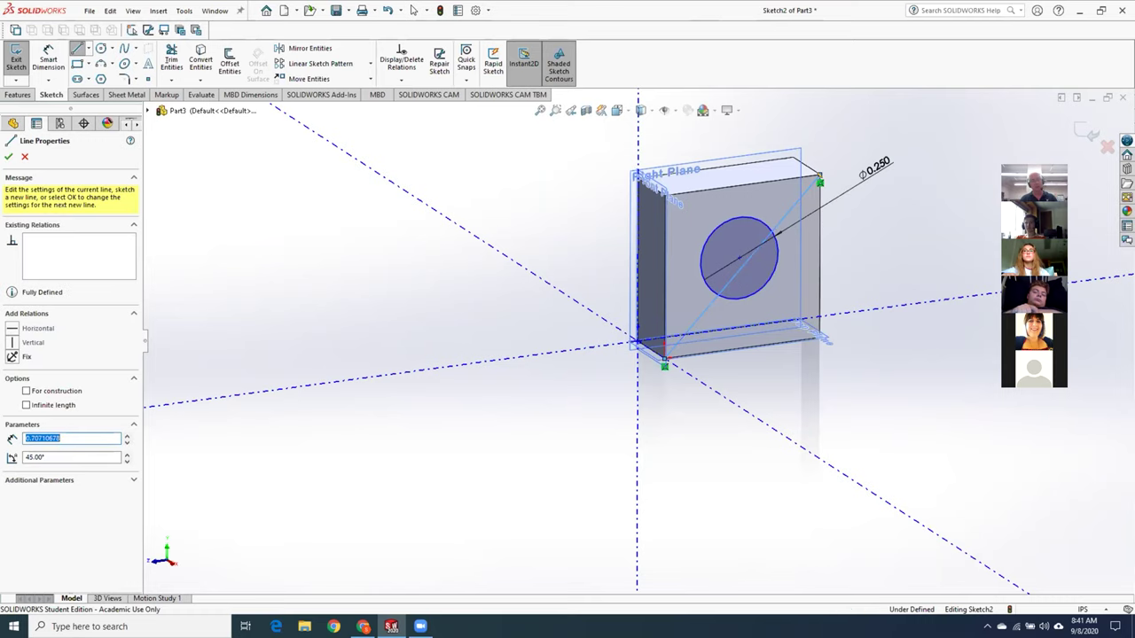
key(Escape)
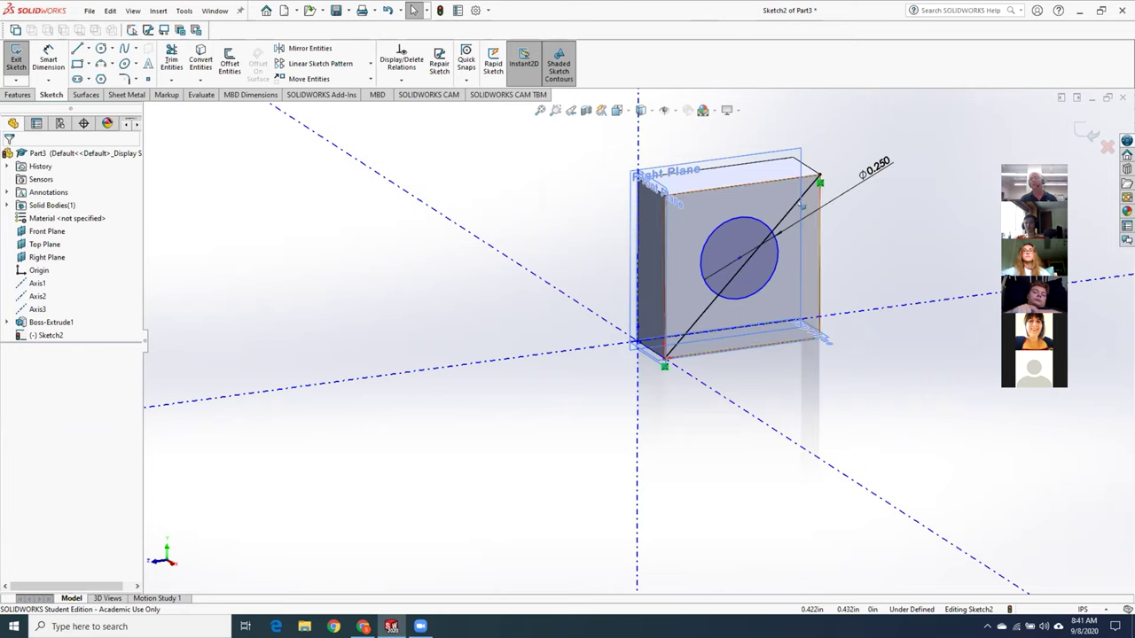
right_click(796, 208)
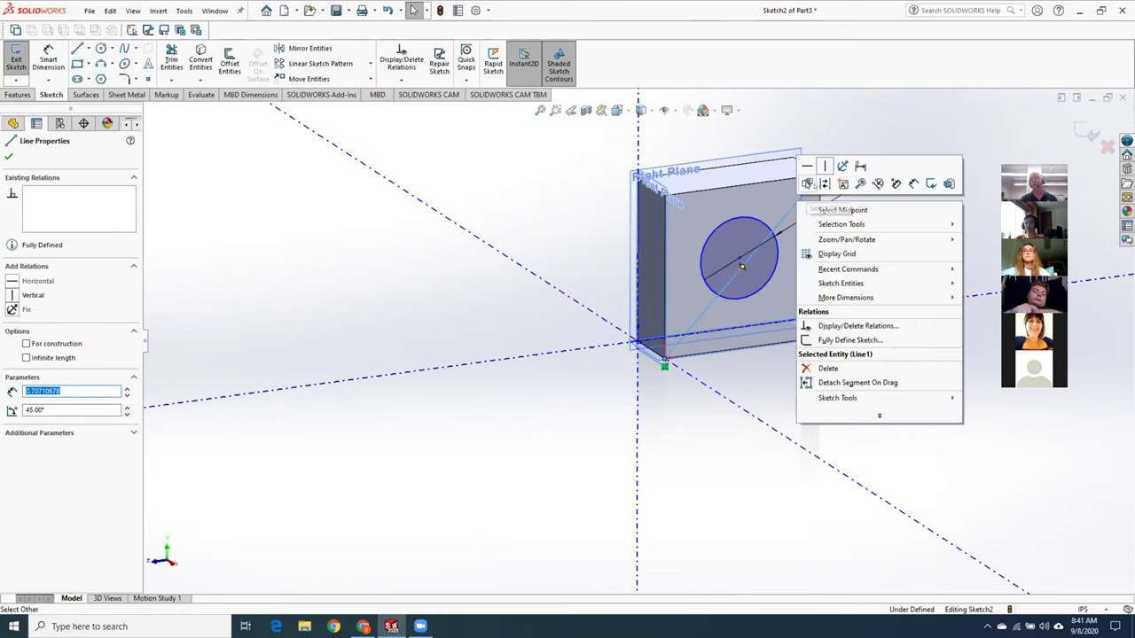
click(798, 299)
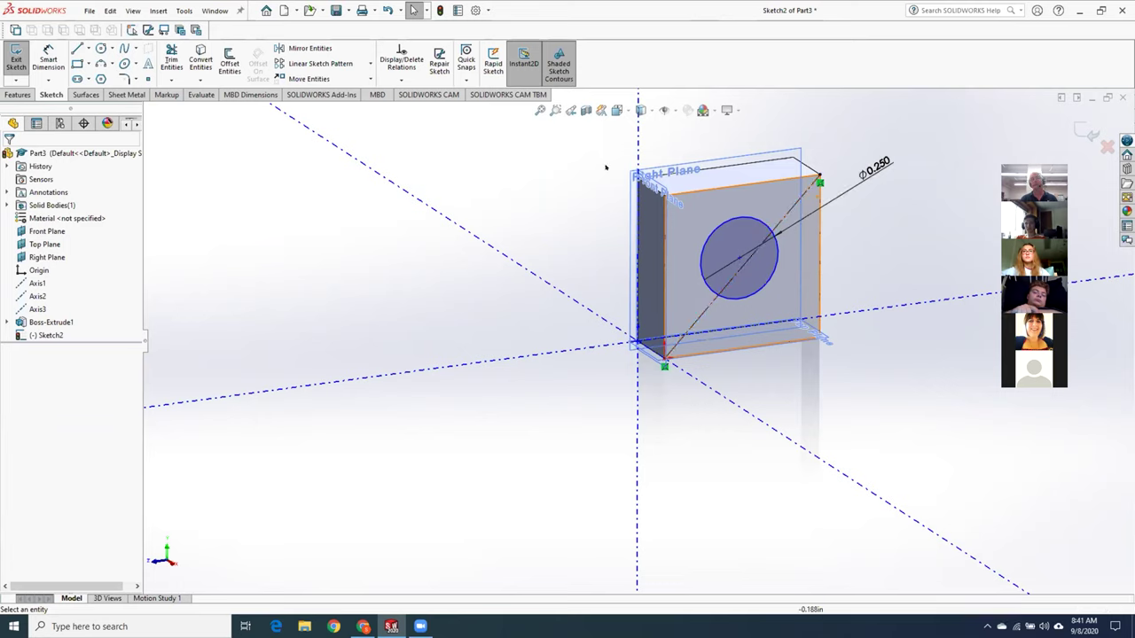
- Make the circle's centre coincident with the midpoint of the diagonal construction line and exit the sketch
click(401, 78)
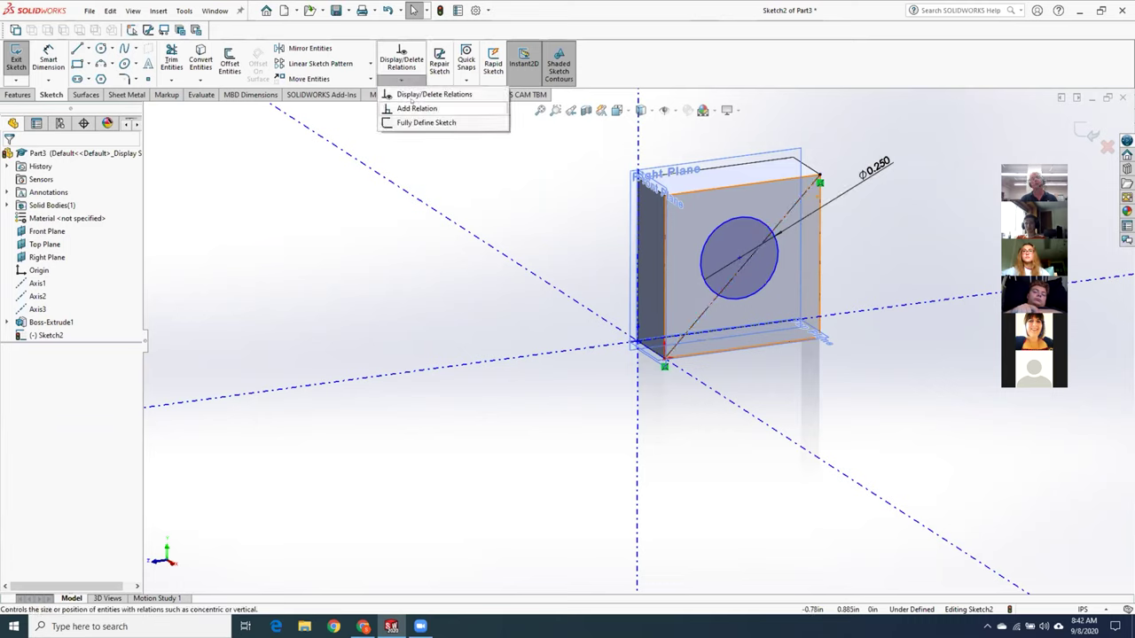
click(424, 106)
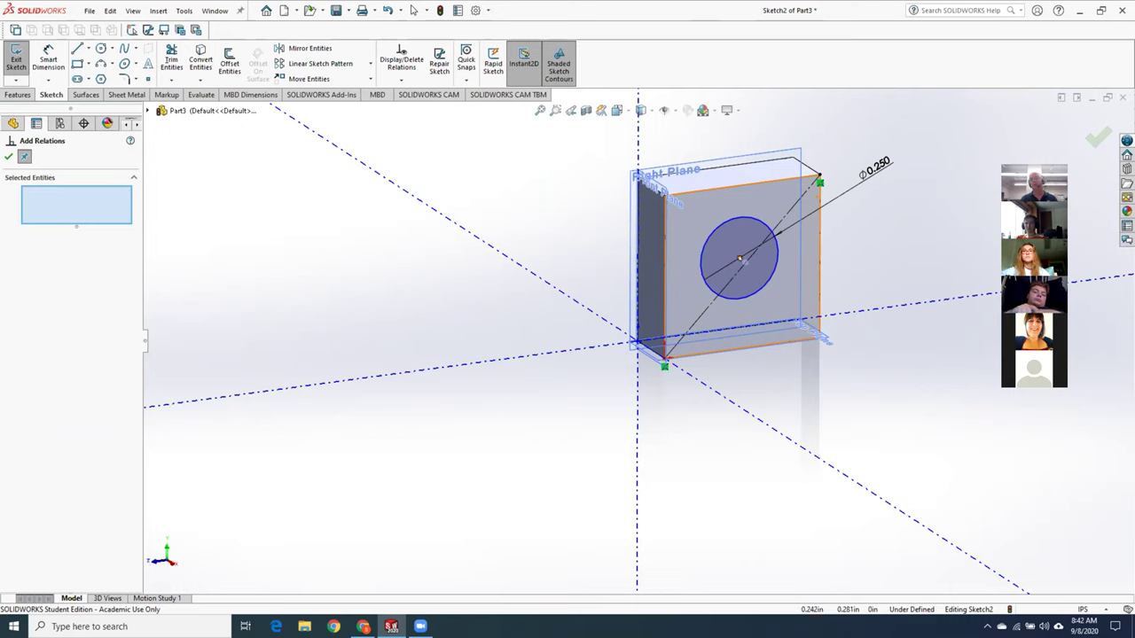
click(740, 258)
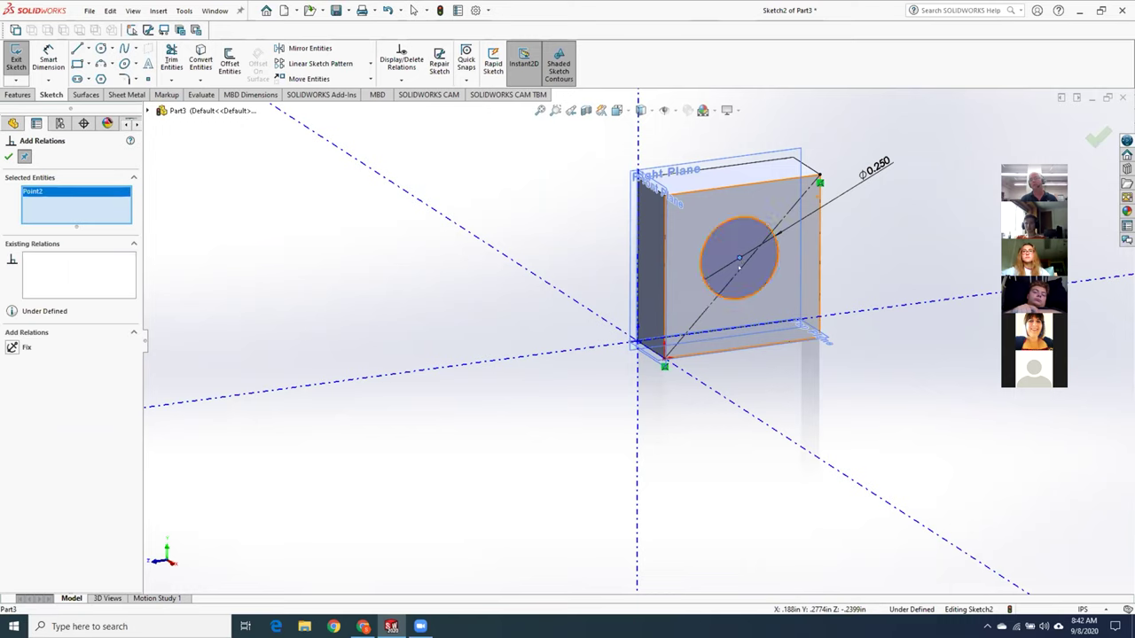
click(742, 267)
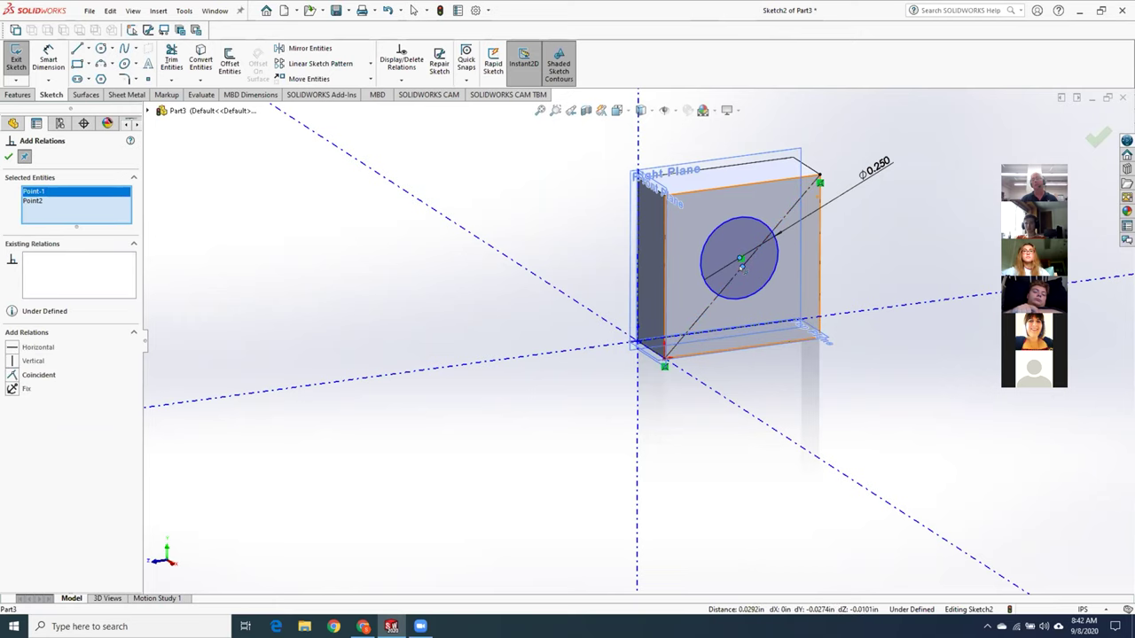
click(13, 375)
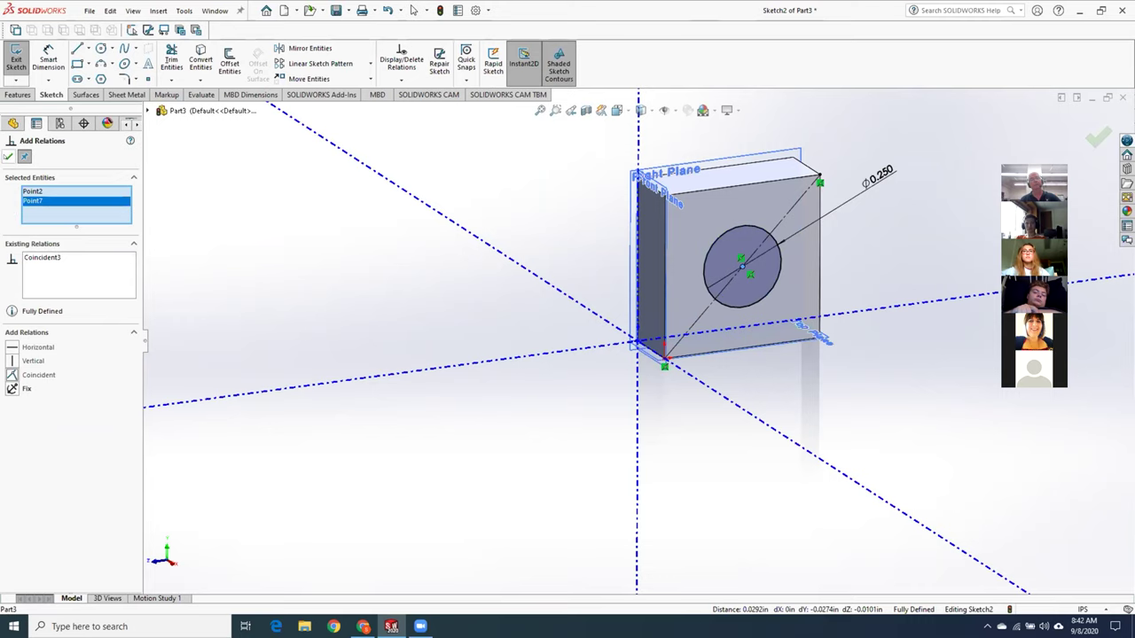
click(9, 156)
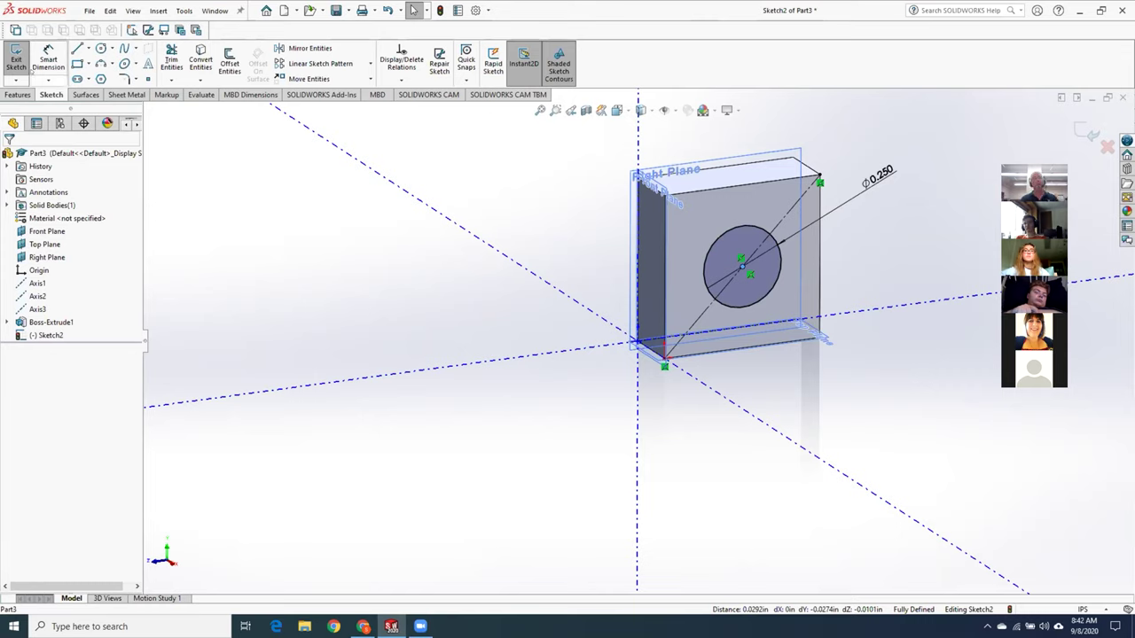
click(16, 61)
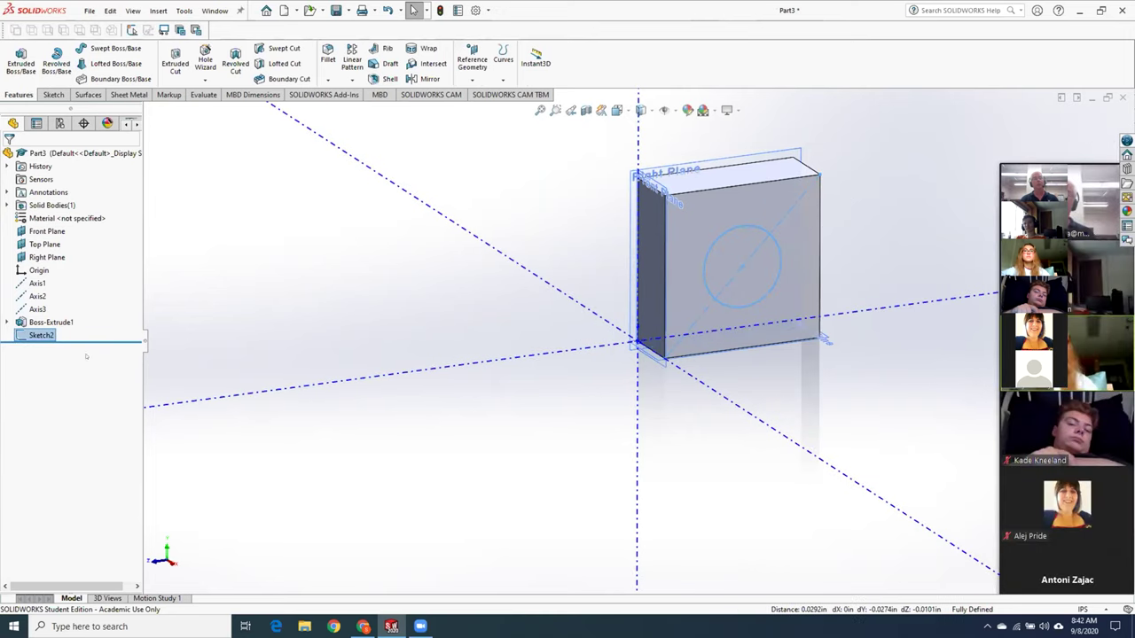
- Edit the block's base sketch, setting the square's width and height to 1 in each, and rebuild the part
click(9, 322)
right_click(55, 335)
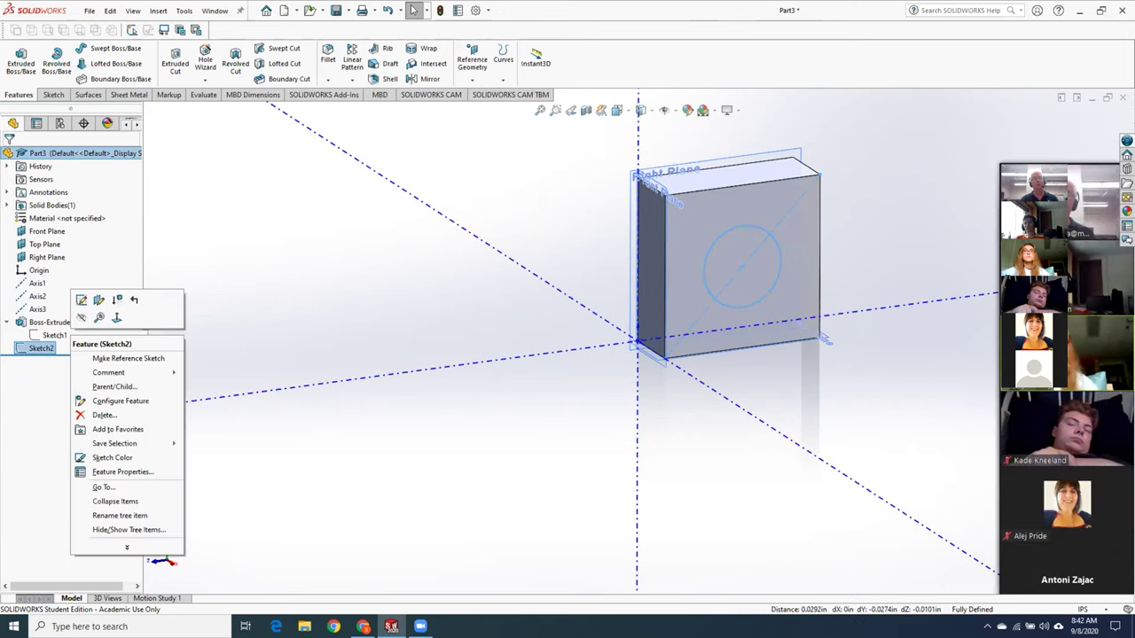
key(Escape)
click(71, 301)
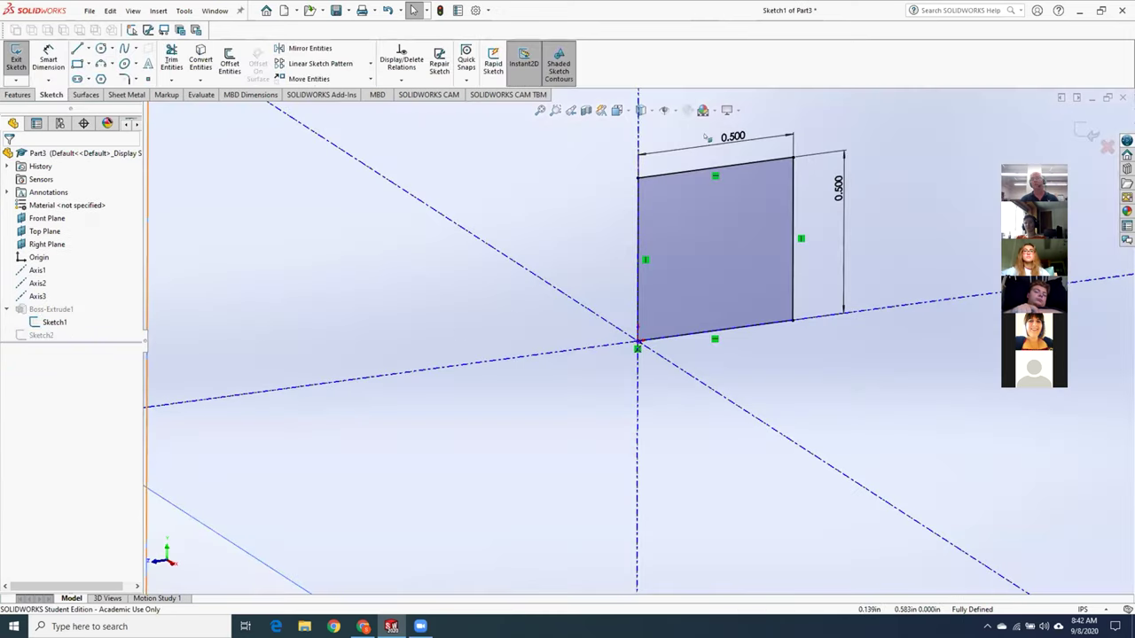
double_click(734, 137)
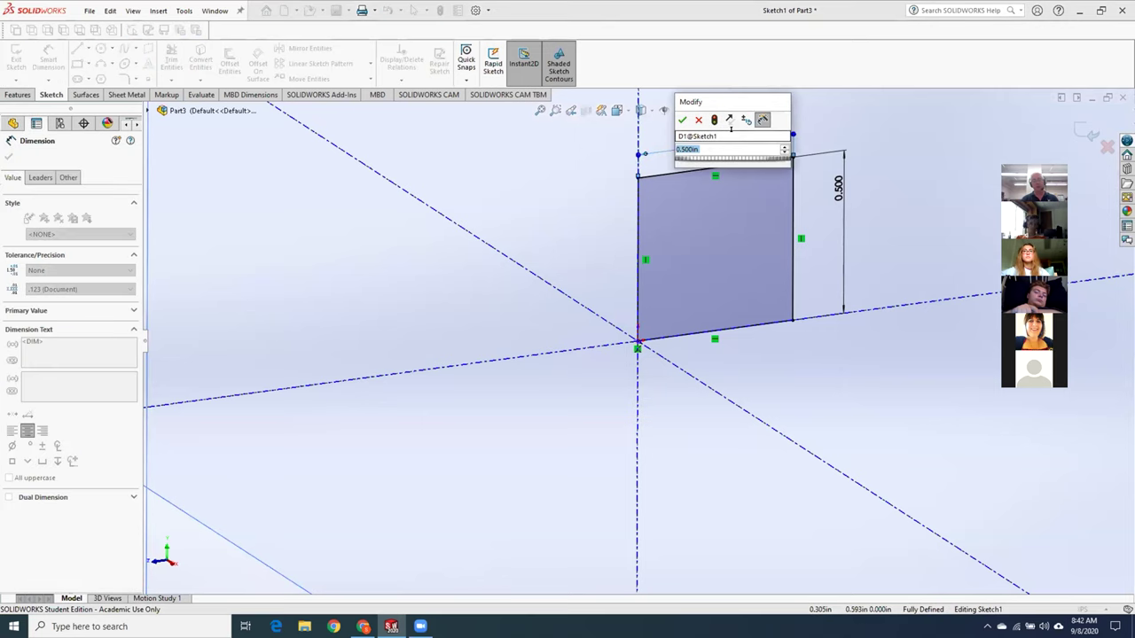
text(1)
key(Return)
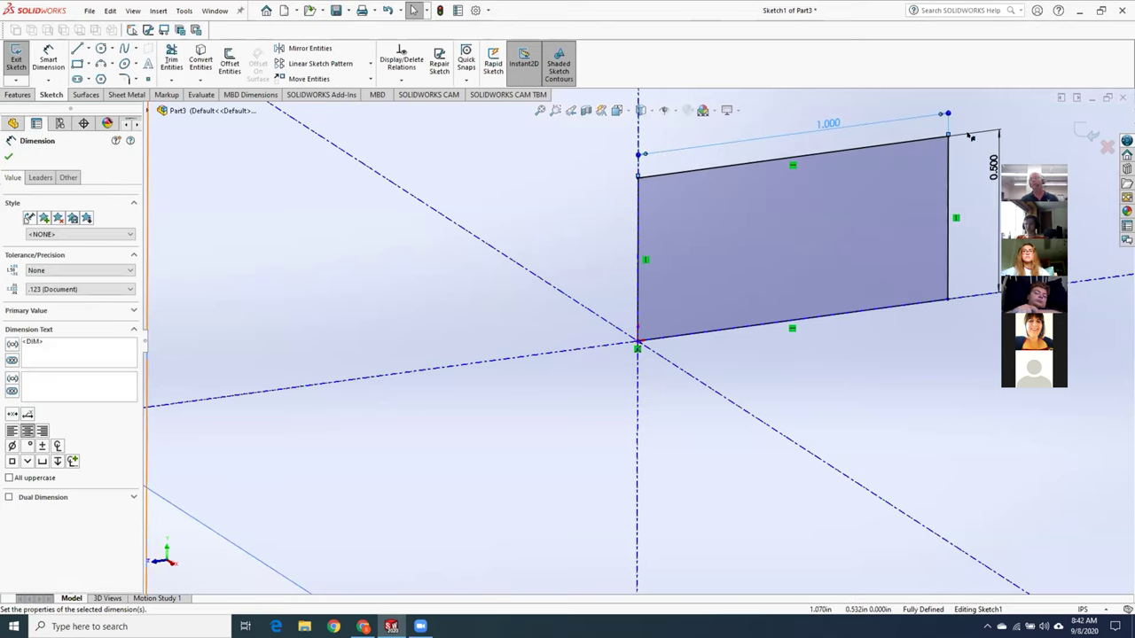
double_click(993, 166)
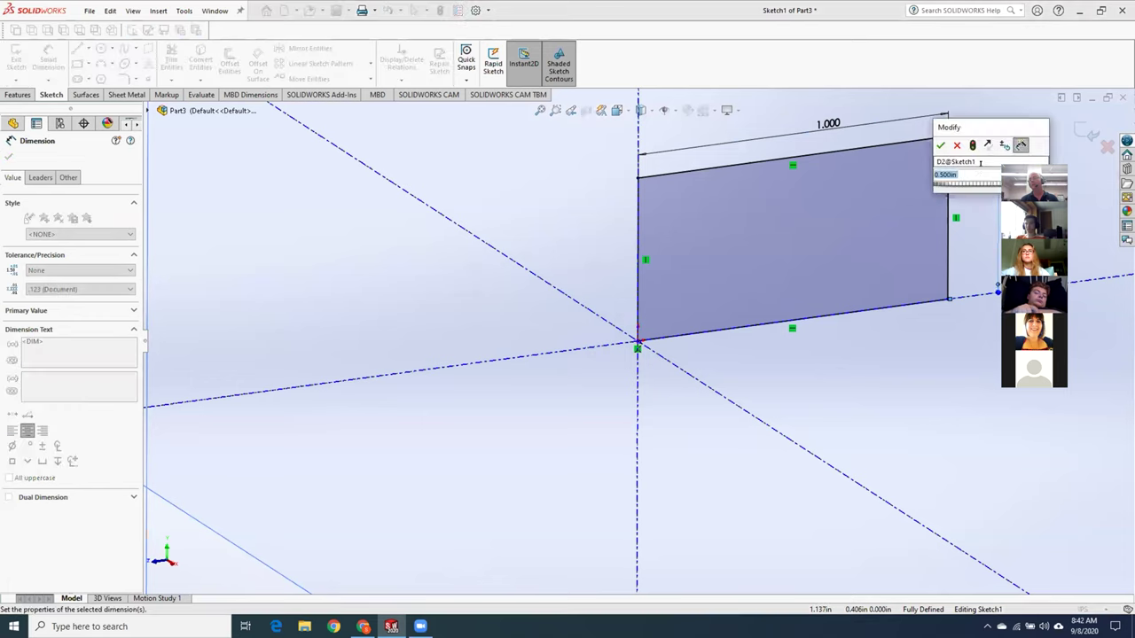
text(1)
key(Return)
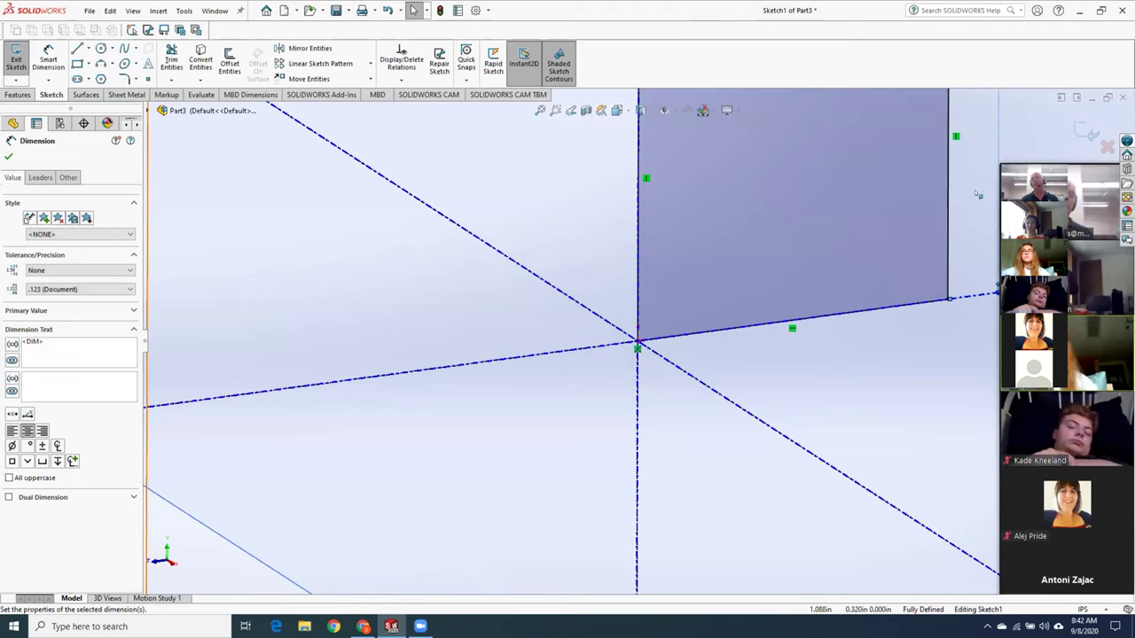
key(f)
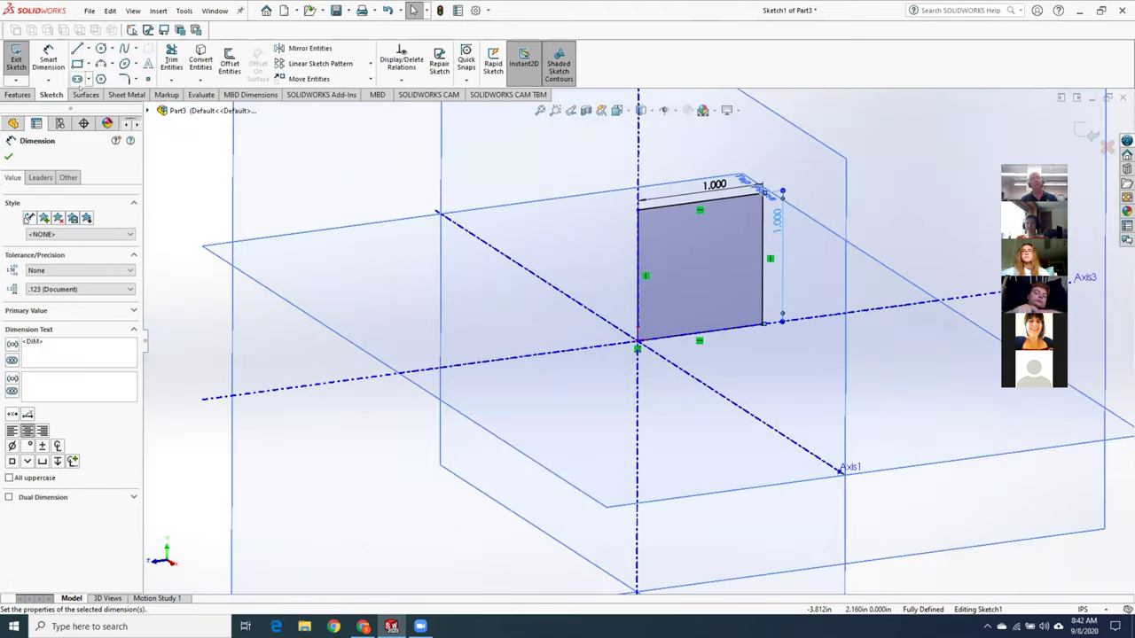
click(8, 157)
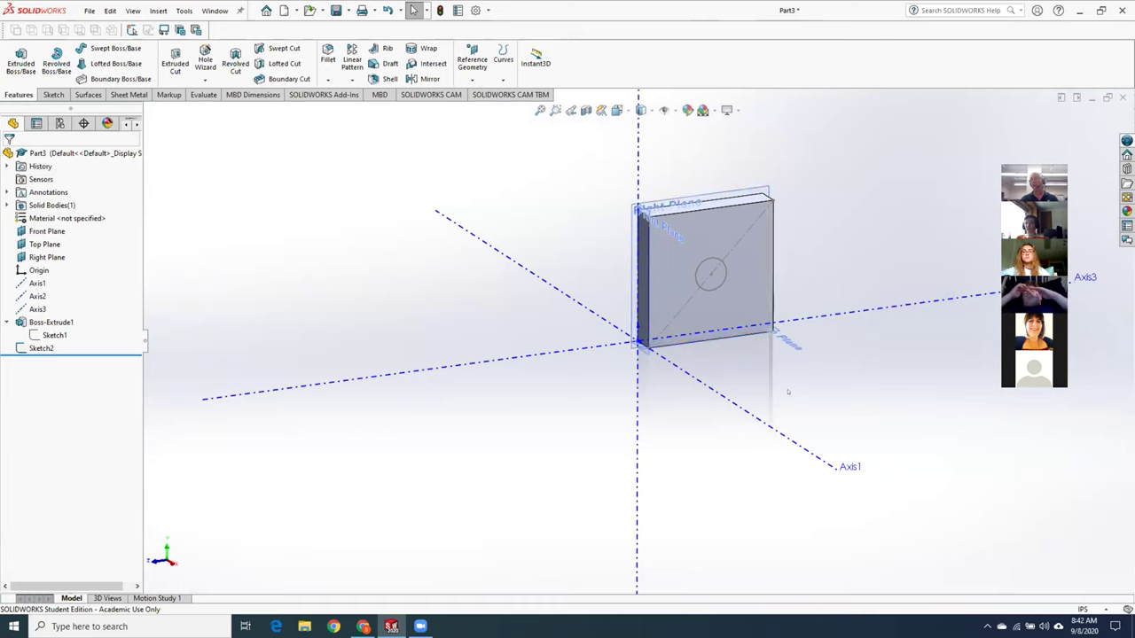
- Extrude the circle sketch as a merged boss with a blind depth of 1 in
scroll(868, 267, up, 3)
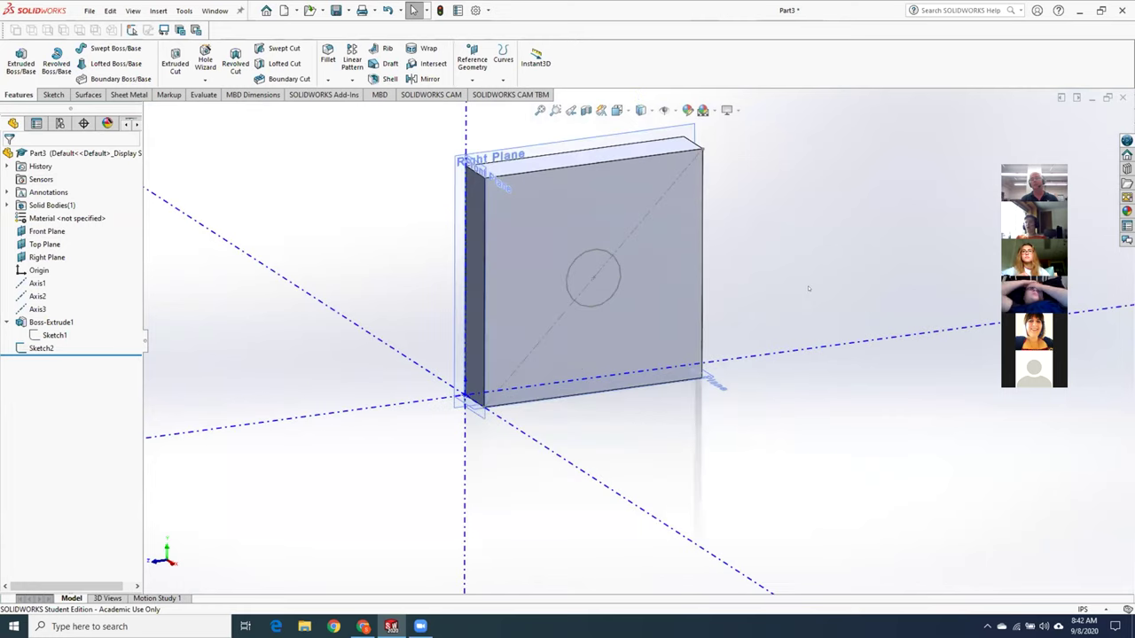
click(42, 349)
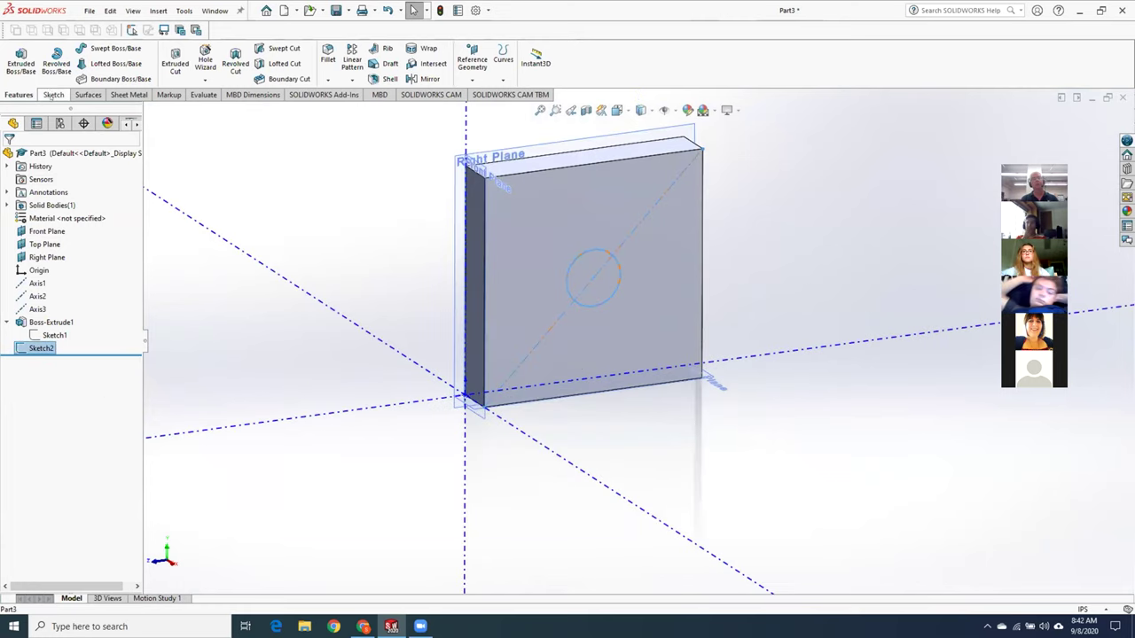
click(20, 60)
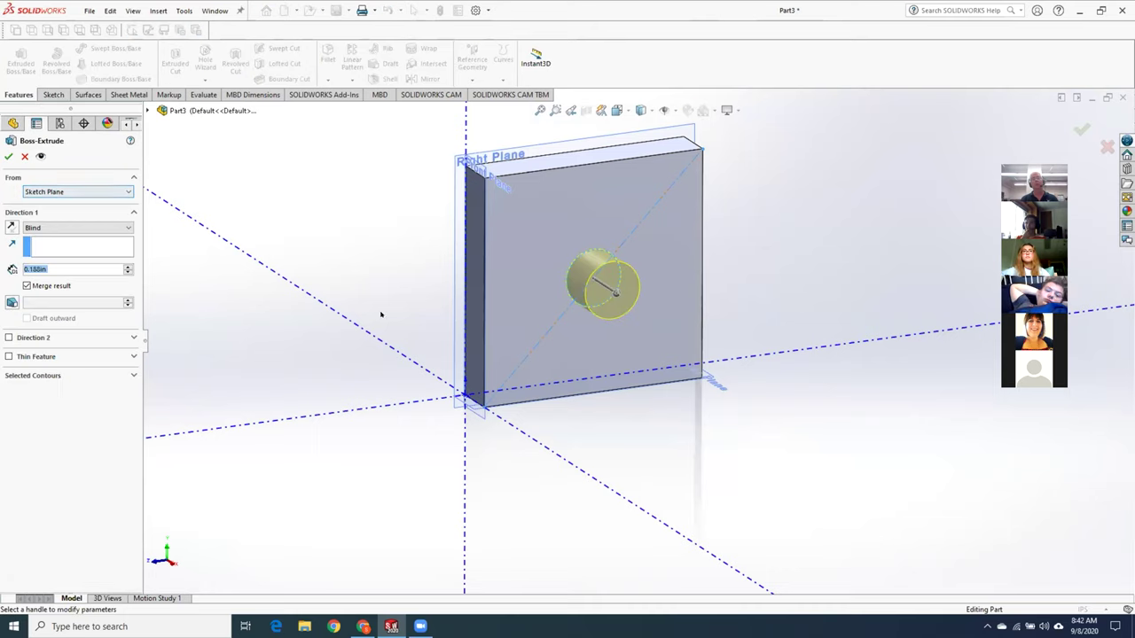
drag(616, 291, 779, 398)
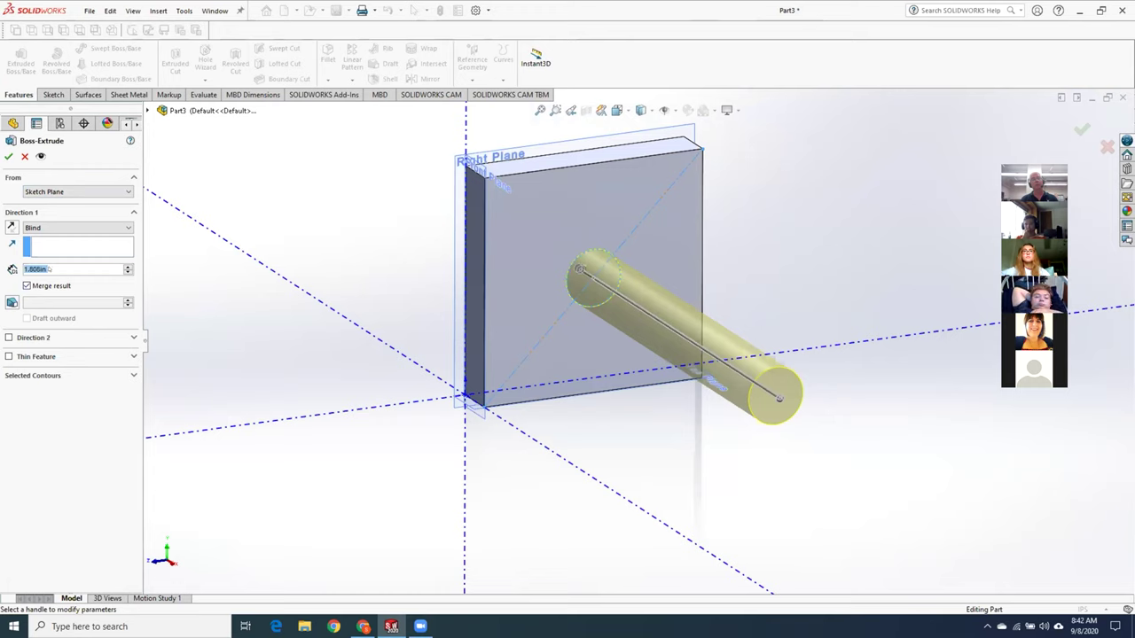
text(1in)
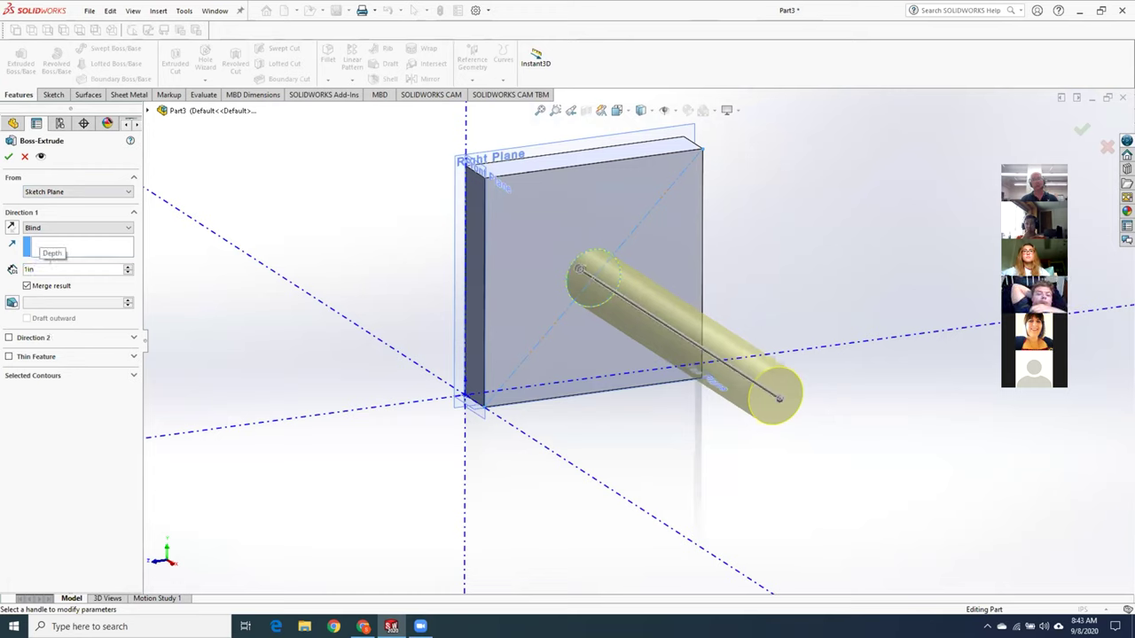
key(Return)
click(8, 156)
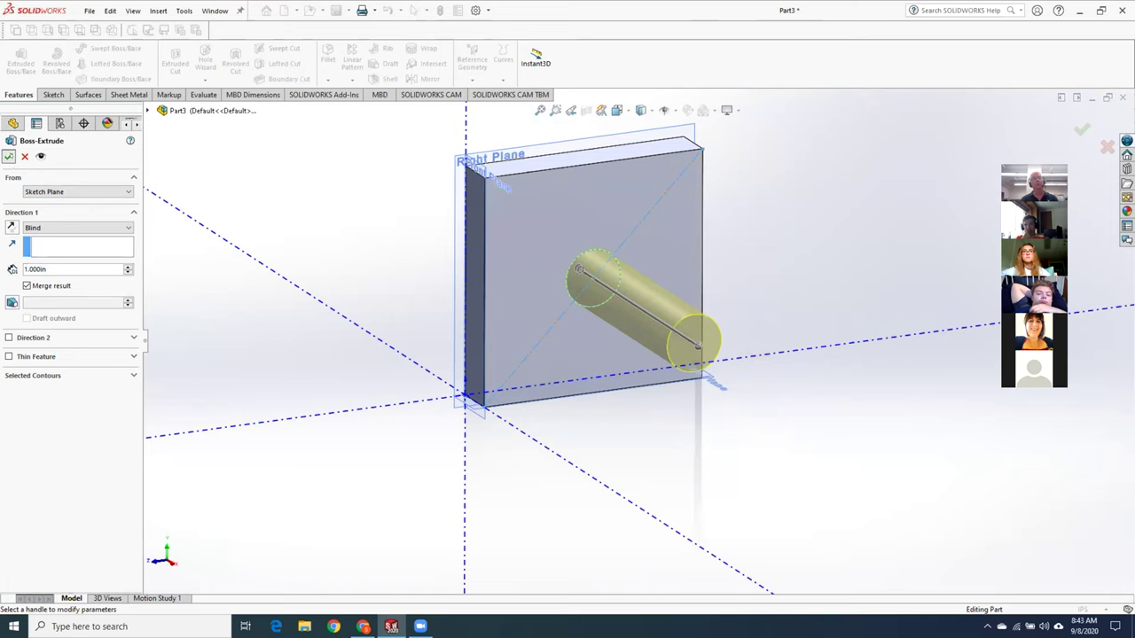
- Edit the cylinder's sketch, setting the circle's diameter to 0.5 in, and exit the sketch
middle_drag(240, 328, 164, 334)
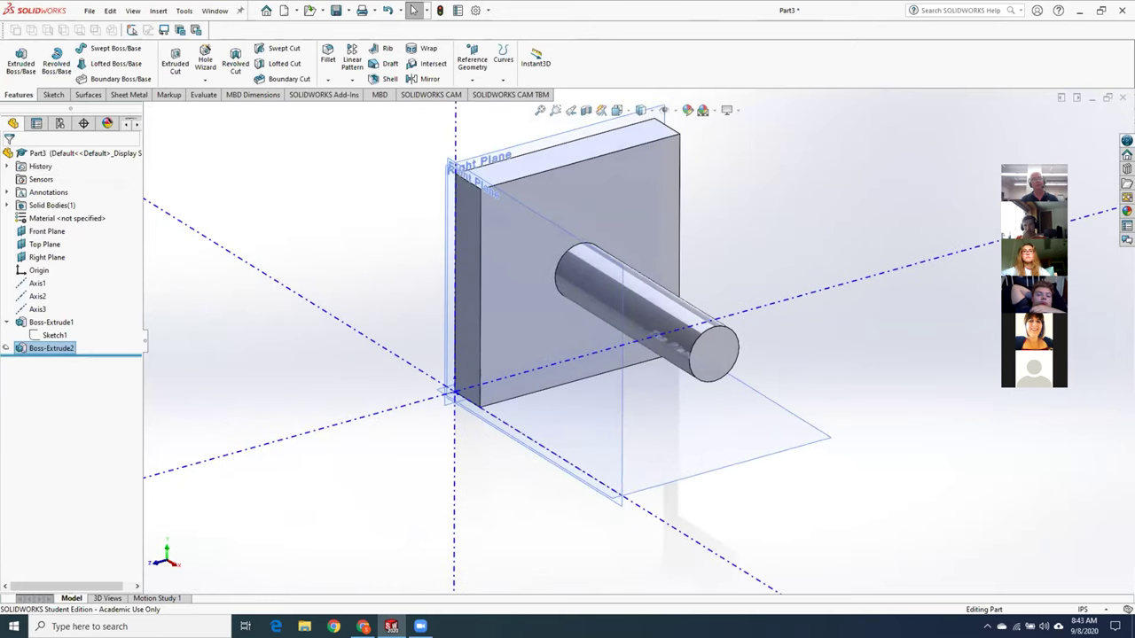
click(7, 348)
right_click(52, 361)
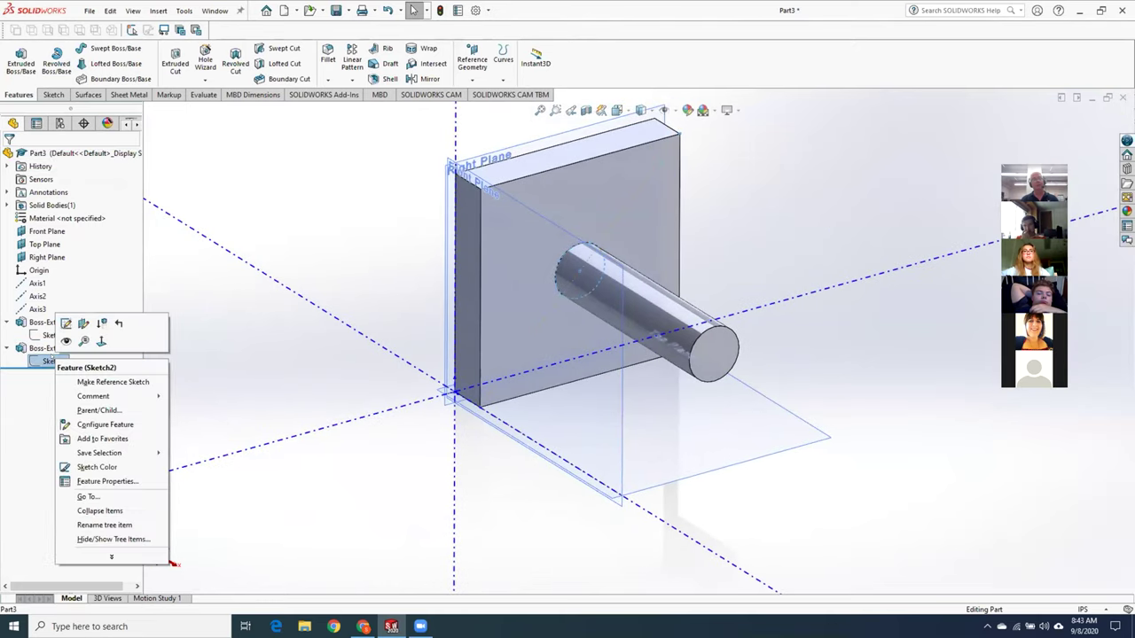
click(71, 325)
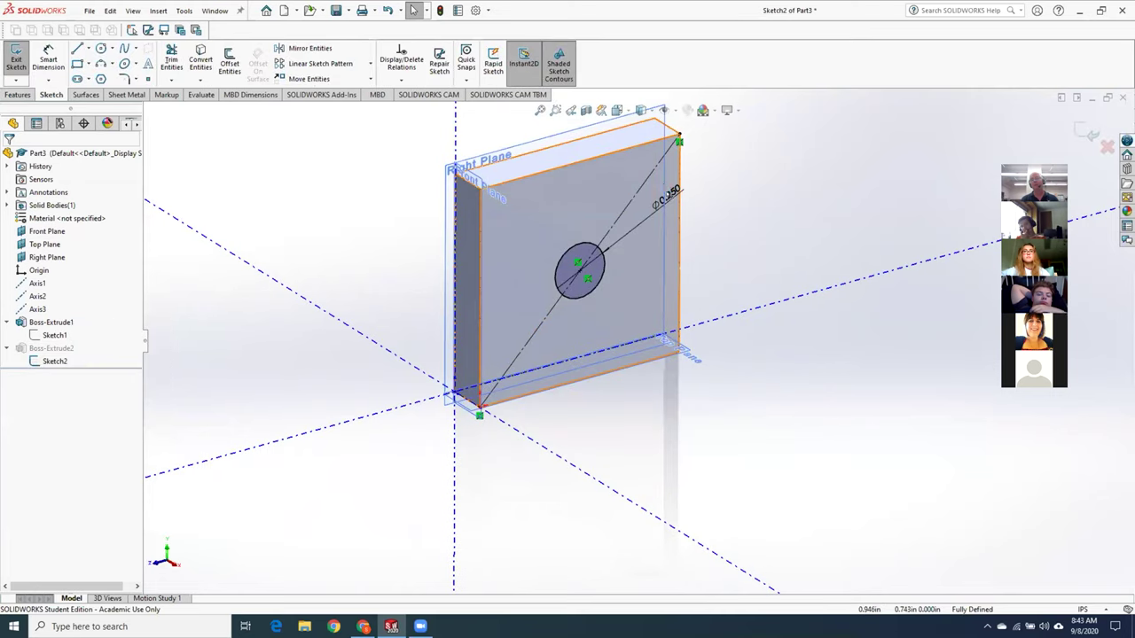
double_click(667, 194)
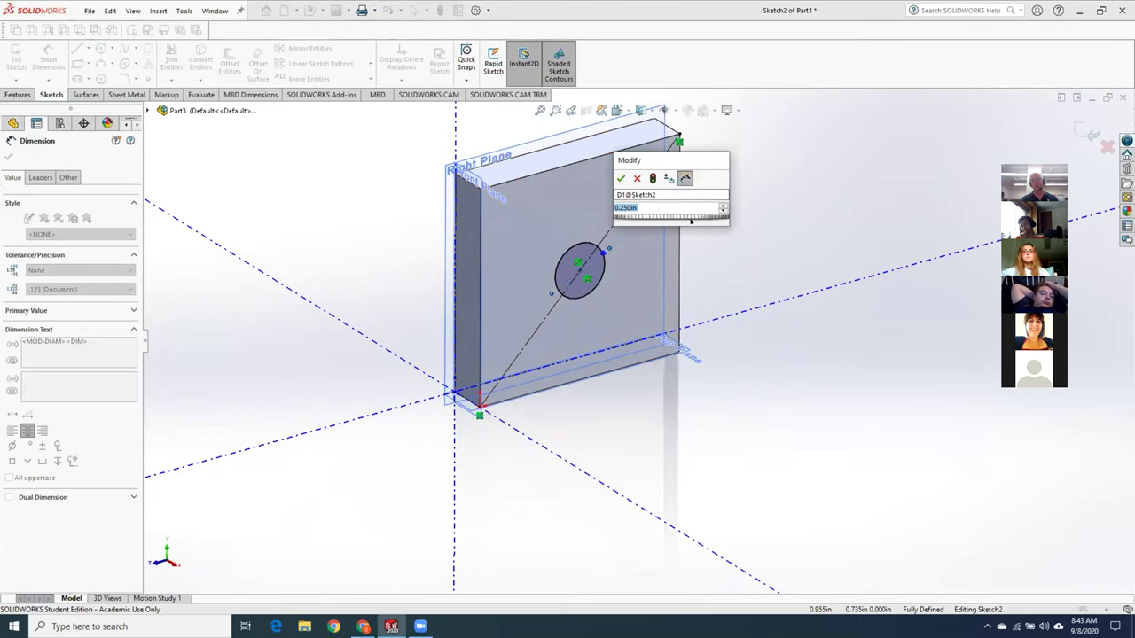
text(.5)
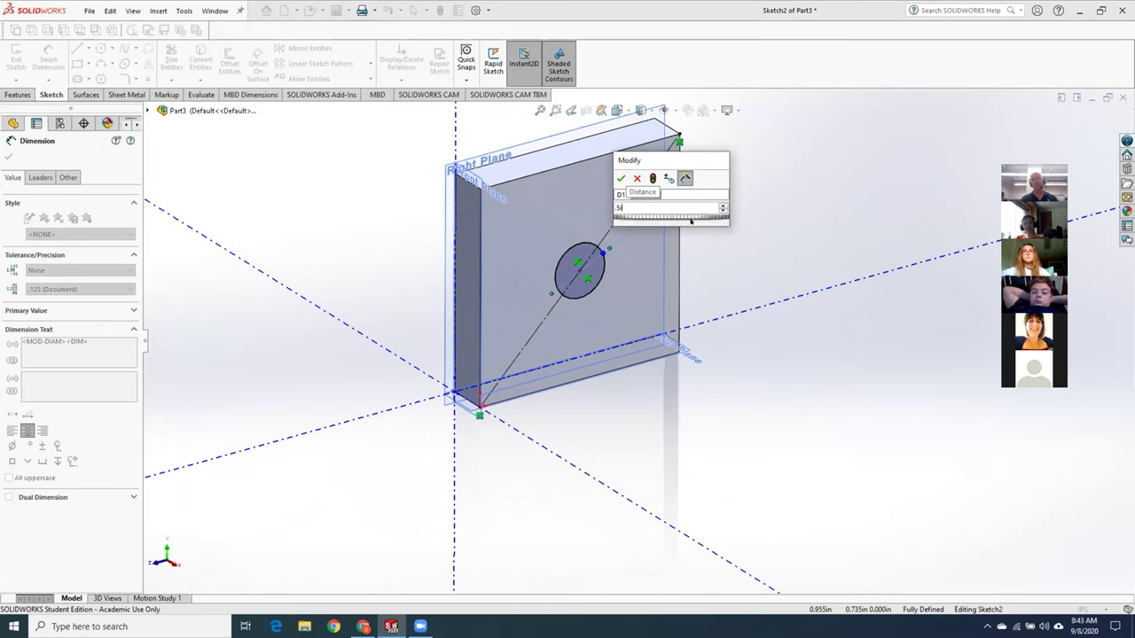
key(Return)
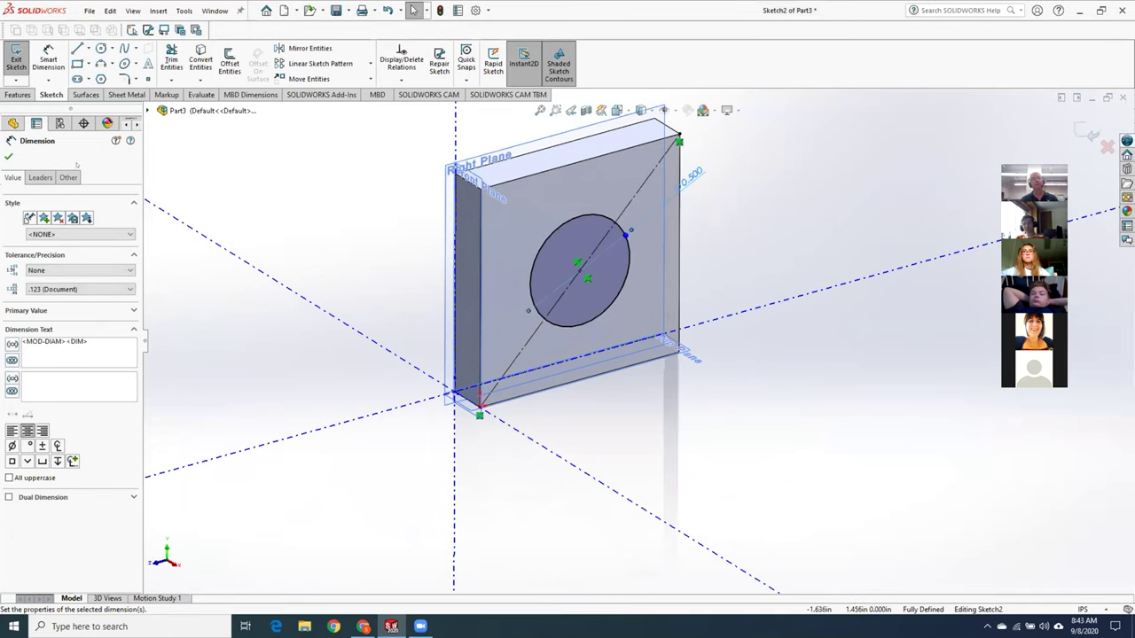
key(Escape)
click(16, 60)
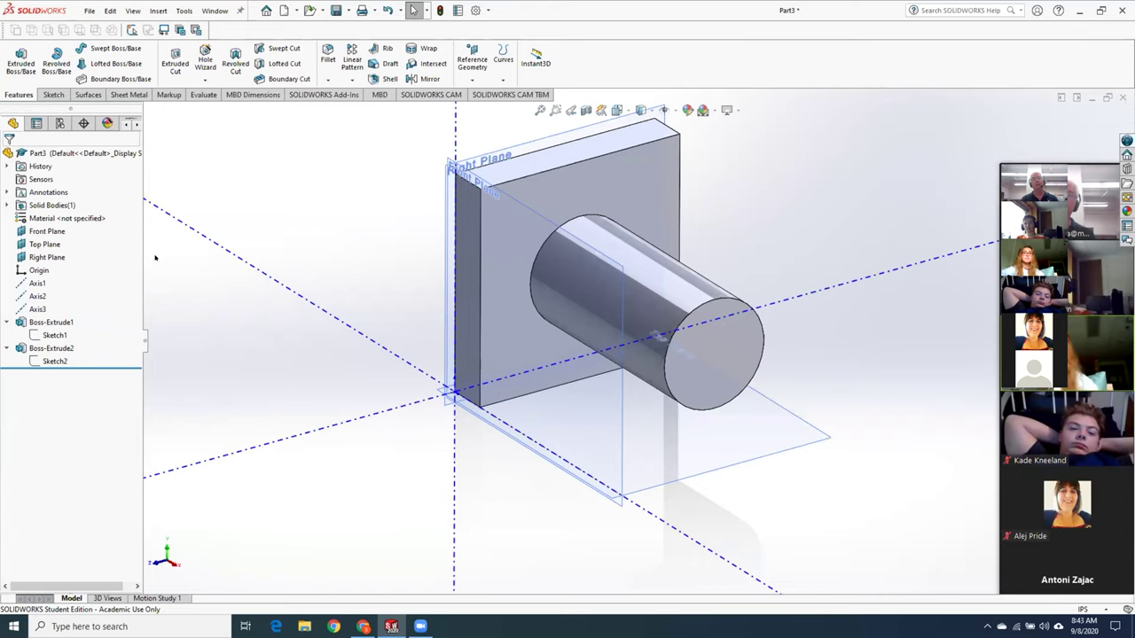
middle_drag(195, 312, 185, 322)
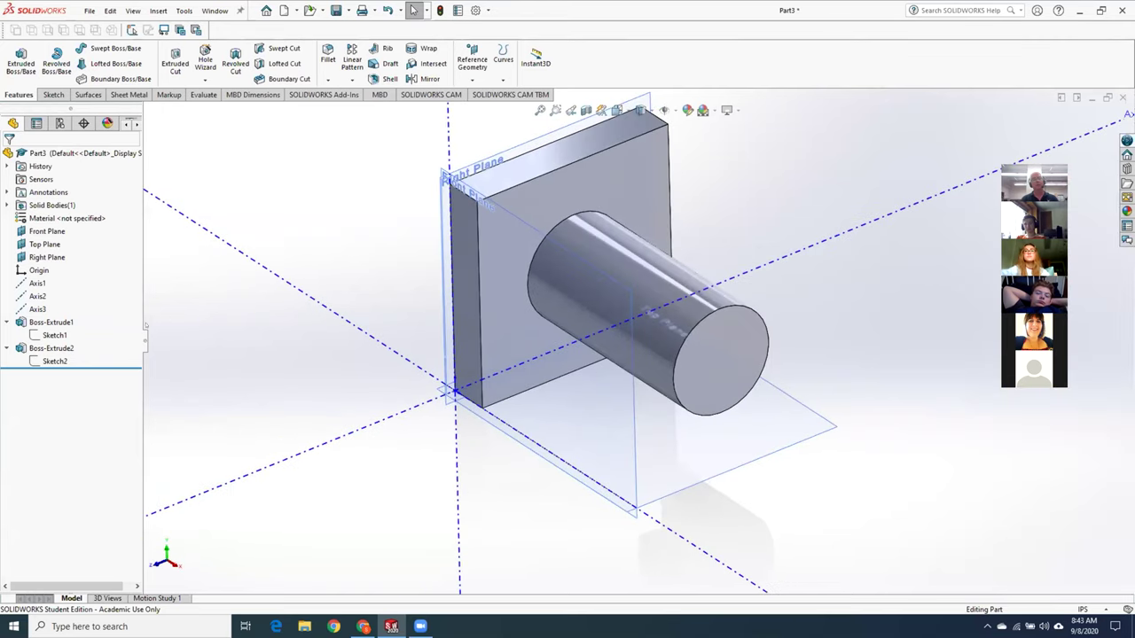
right_click(58, 350)
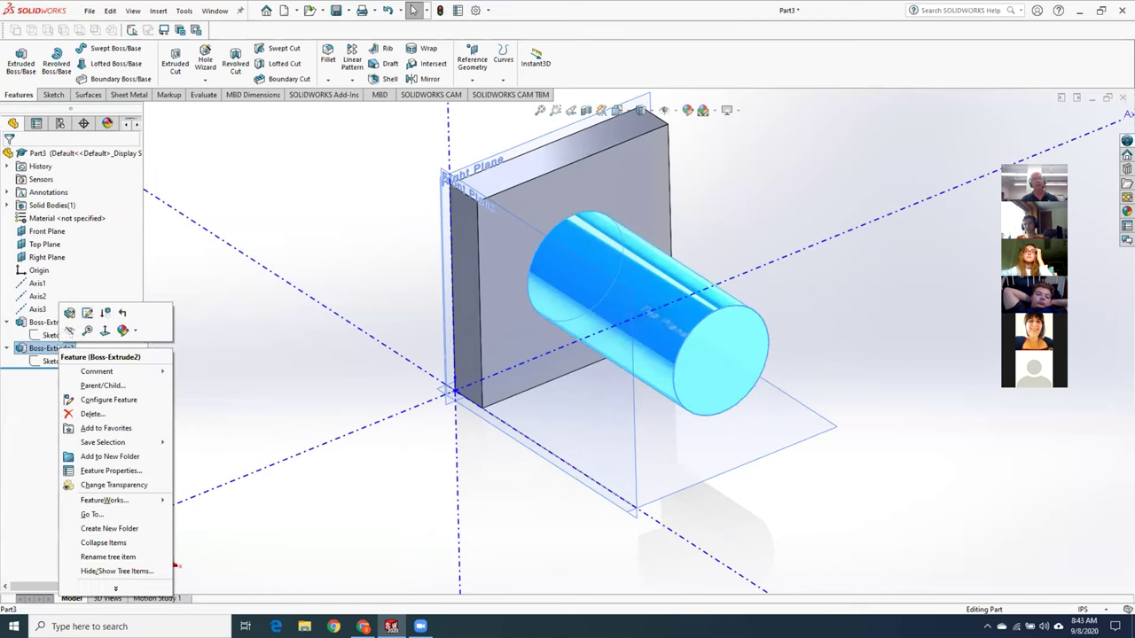
click(70, 313)
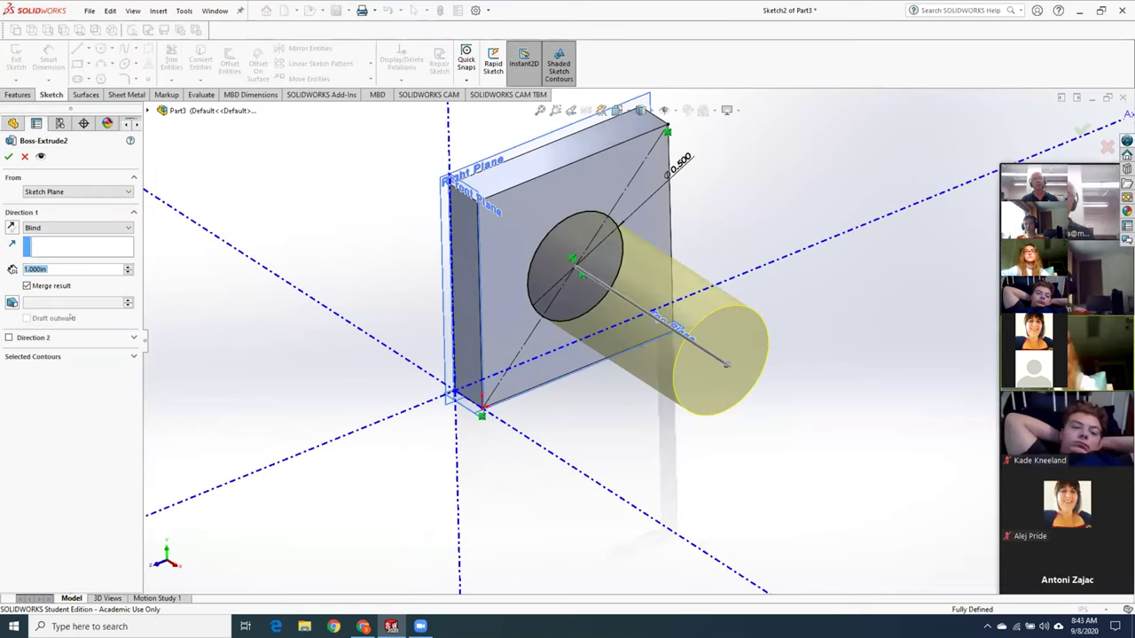
click(25, 156)
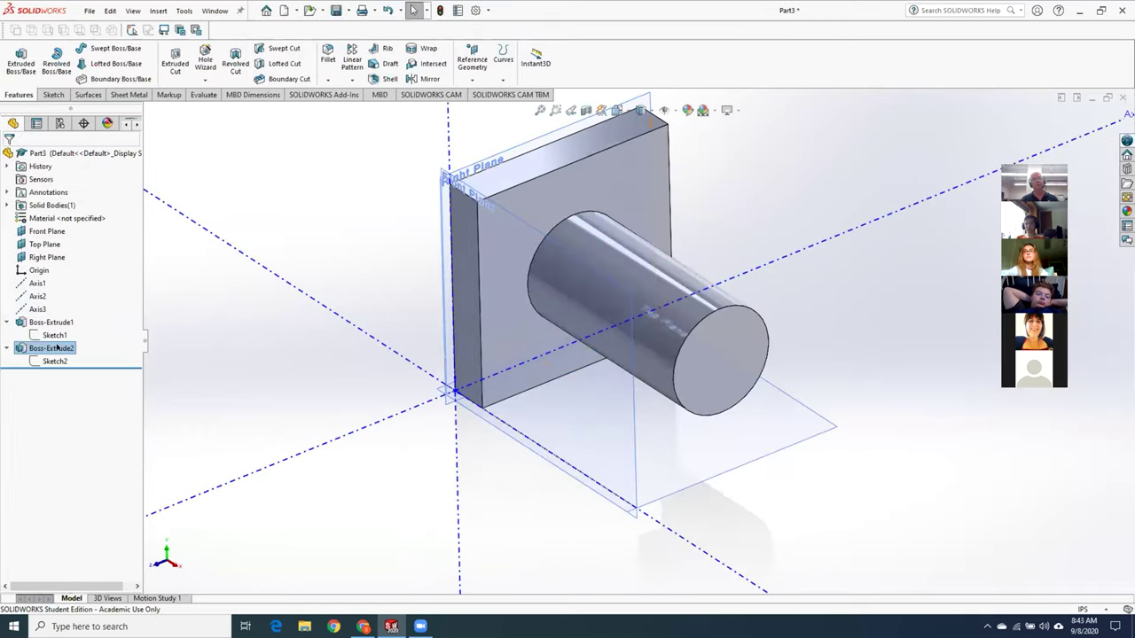
- Delete the cylinder's boss extrusion, keeping its circle sketch
right_click(57, 348)
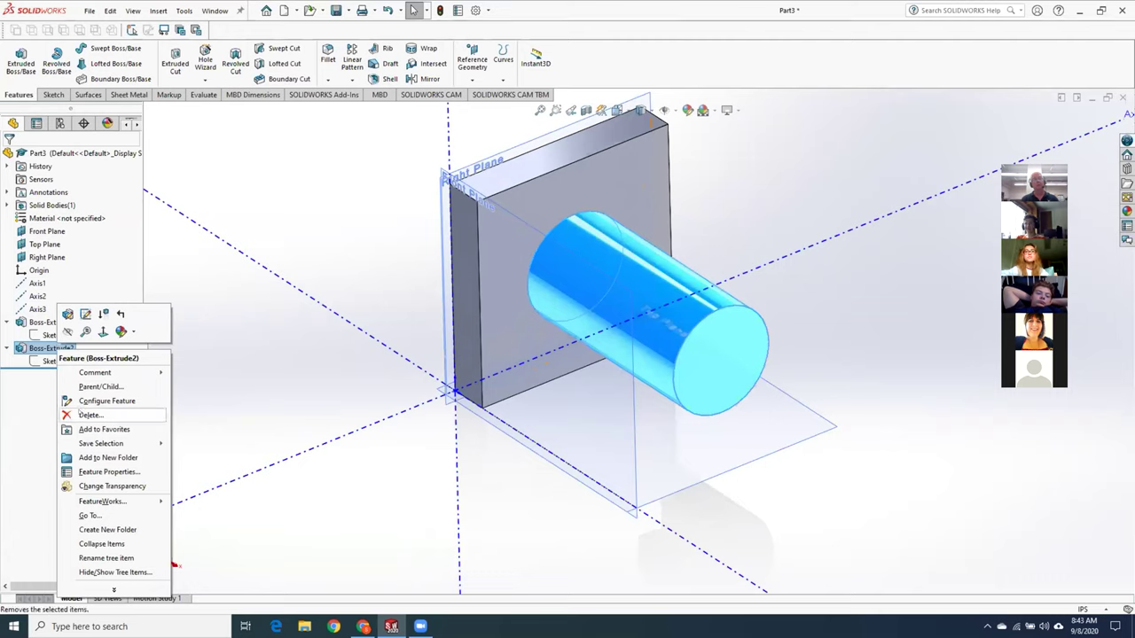
click(89, 415)
click(639, 255)
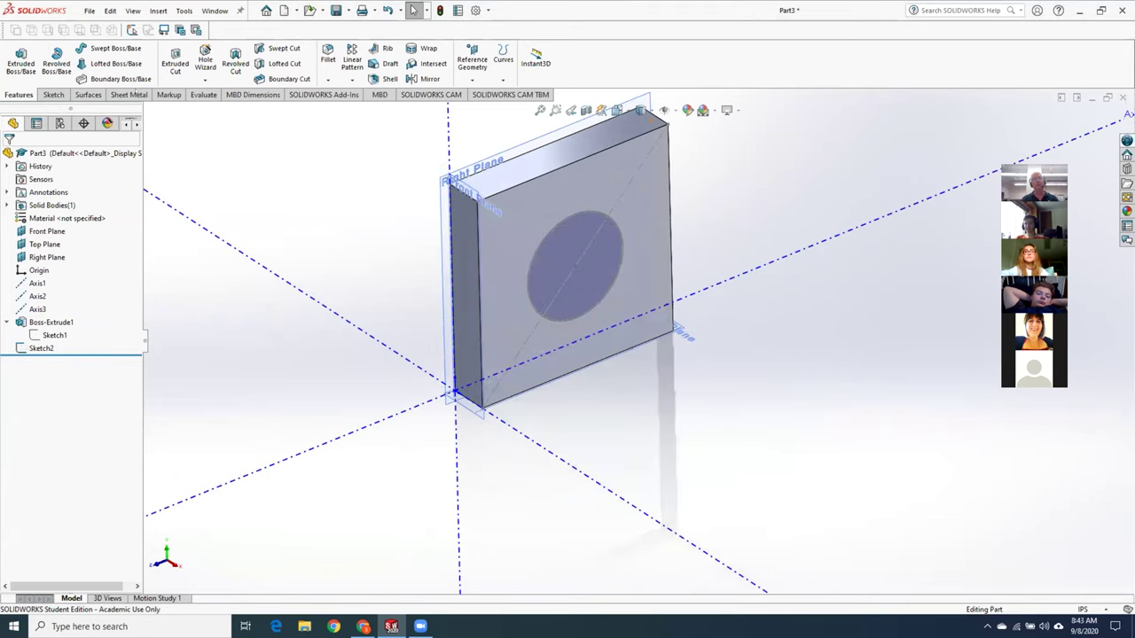
- Extrude-cut the 0.5 in circle sketch through the block with the Through All end condition
click(176, 62)
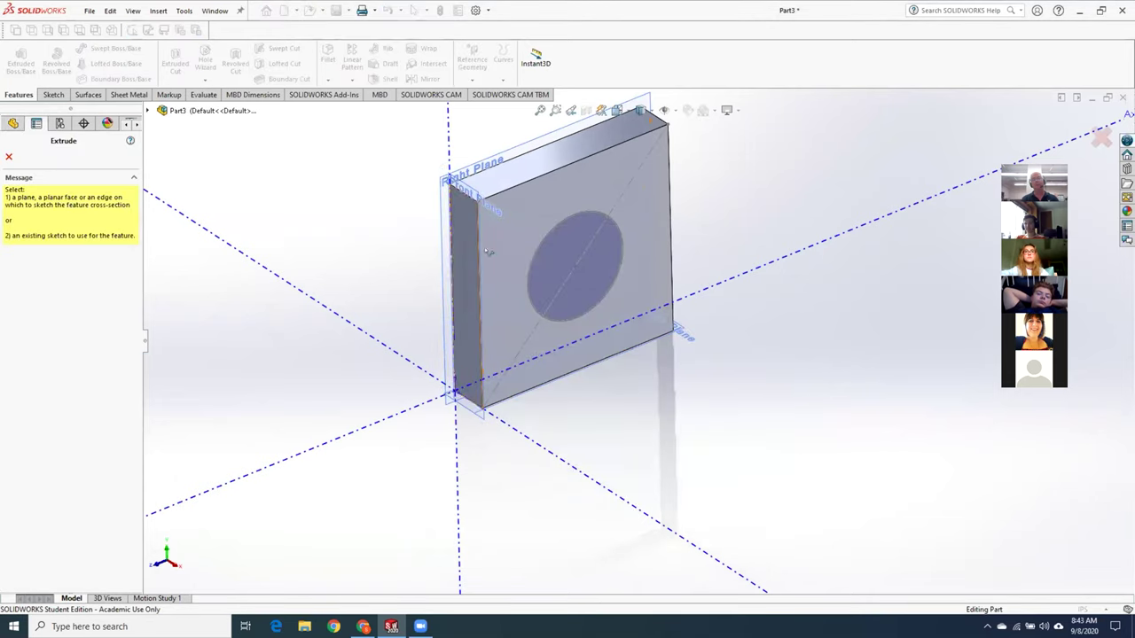
click(545, 235)
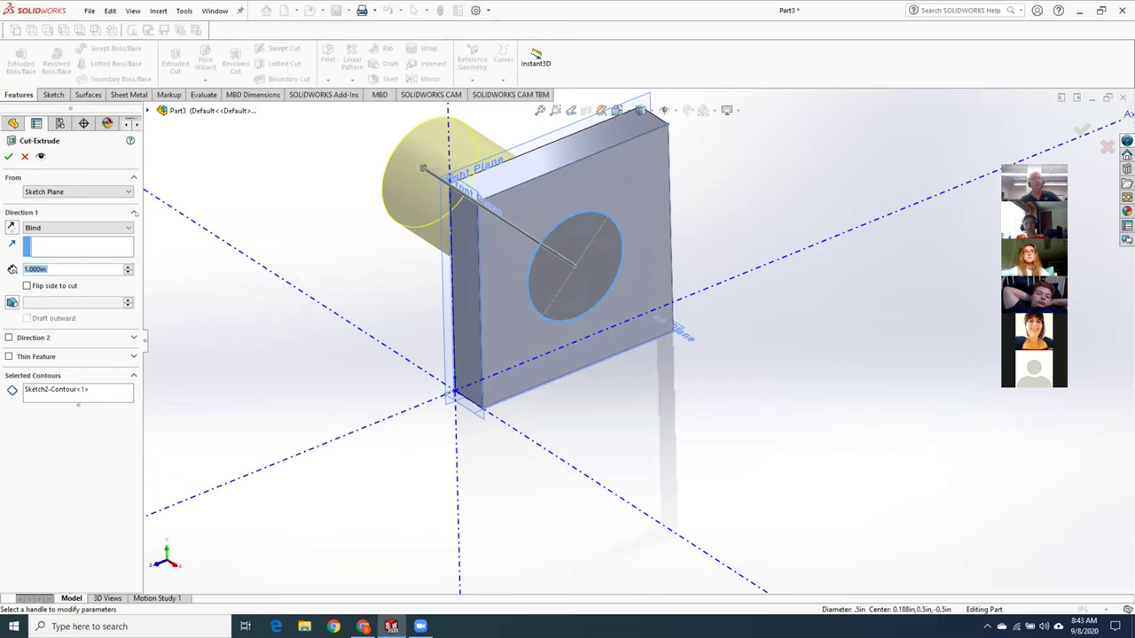
click(94, 225)
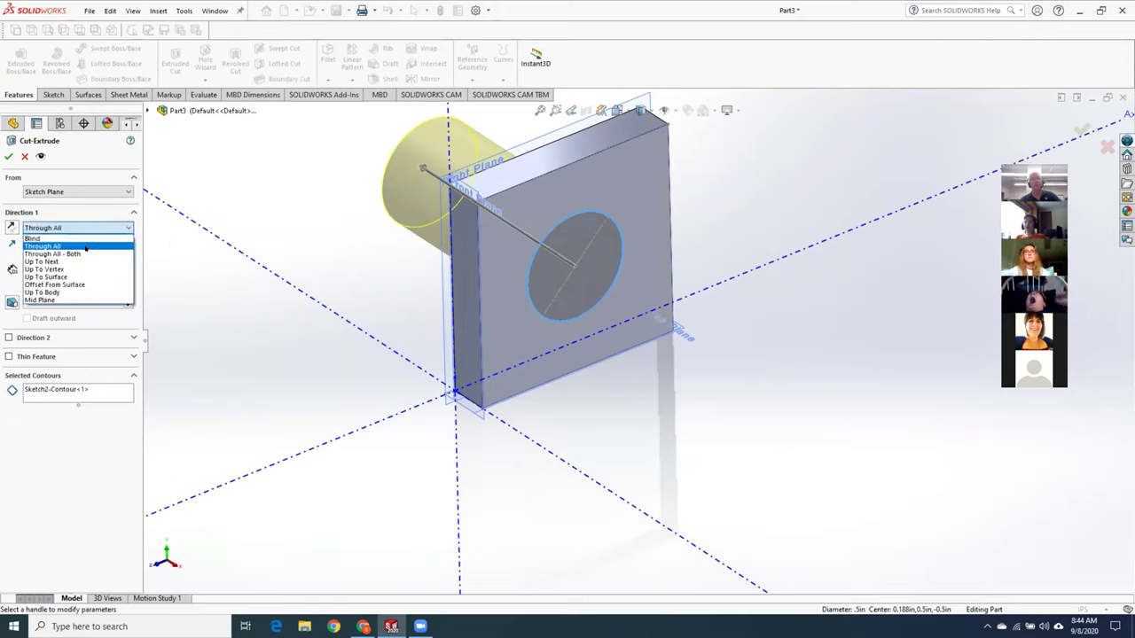
click(86, 246)
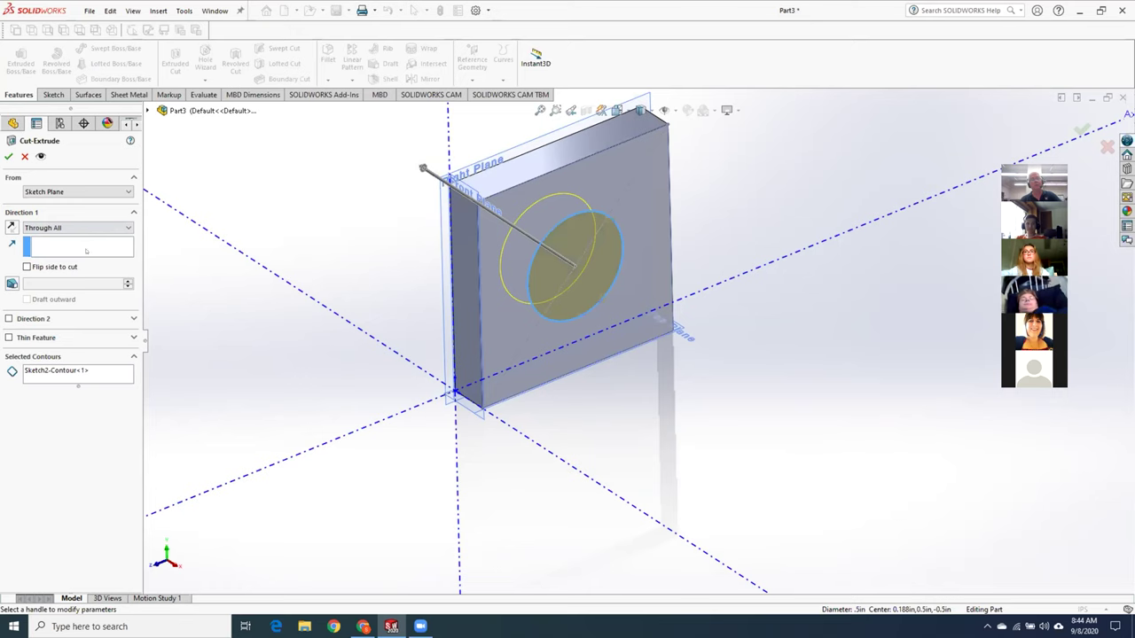
click(9, 156)
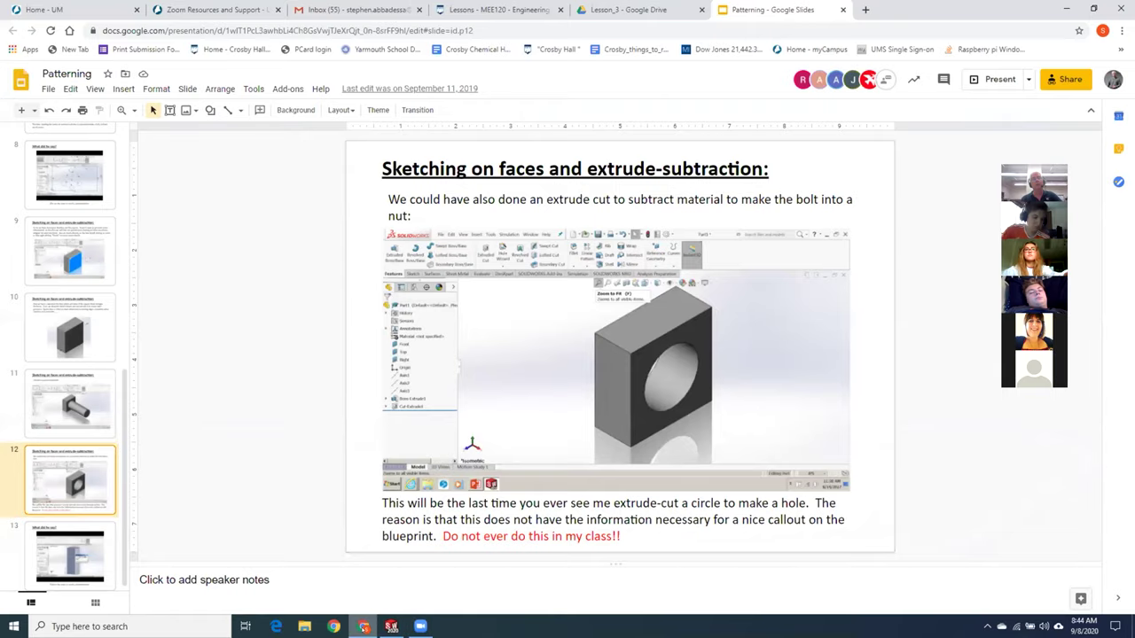
- Switch to Chrome, open Zoom from the university portal's LaunchPad, and view the upcoming meetings
click(363, 626)
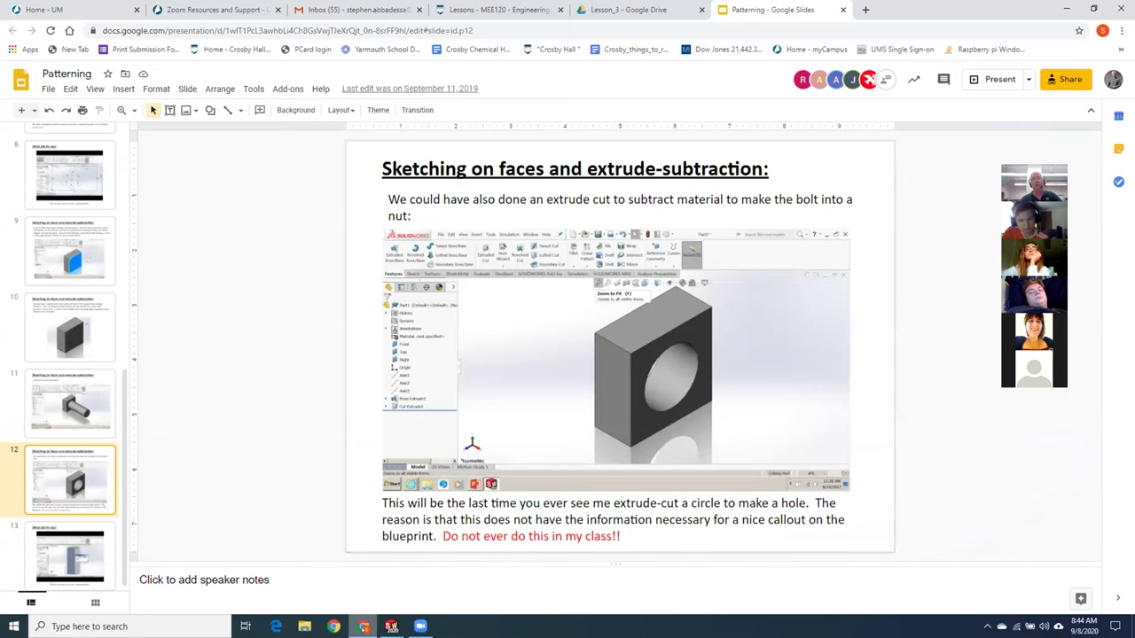
click(217, 10)
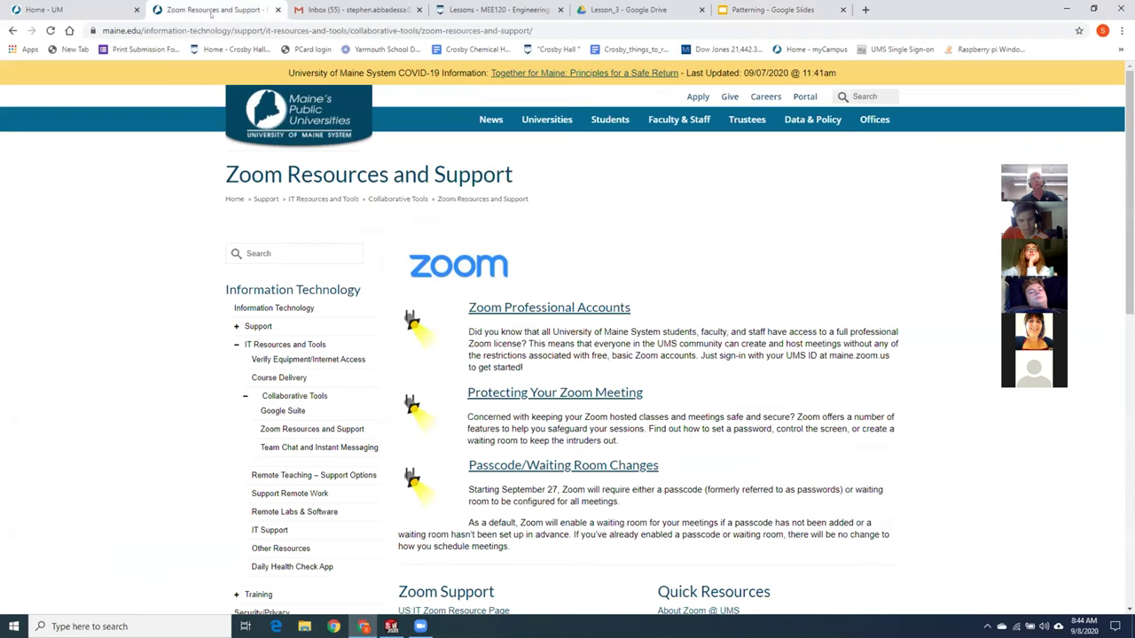
click(76, 11)
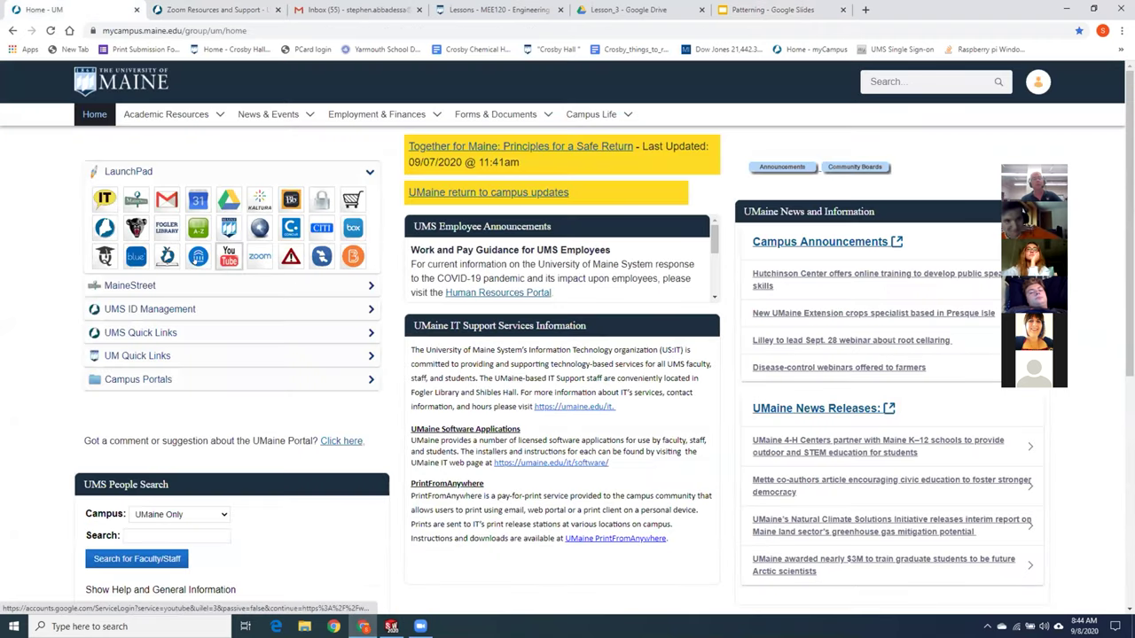
click(259, 256)
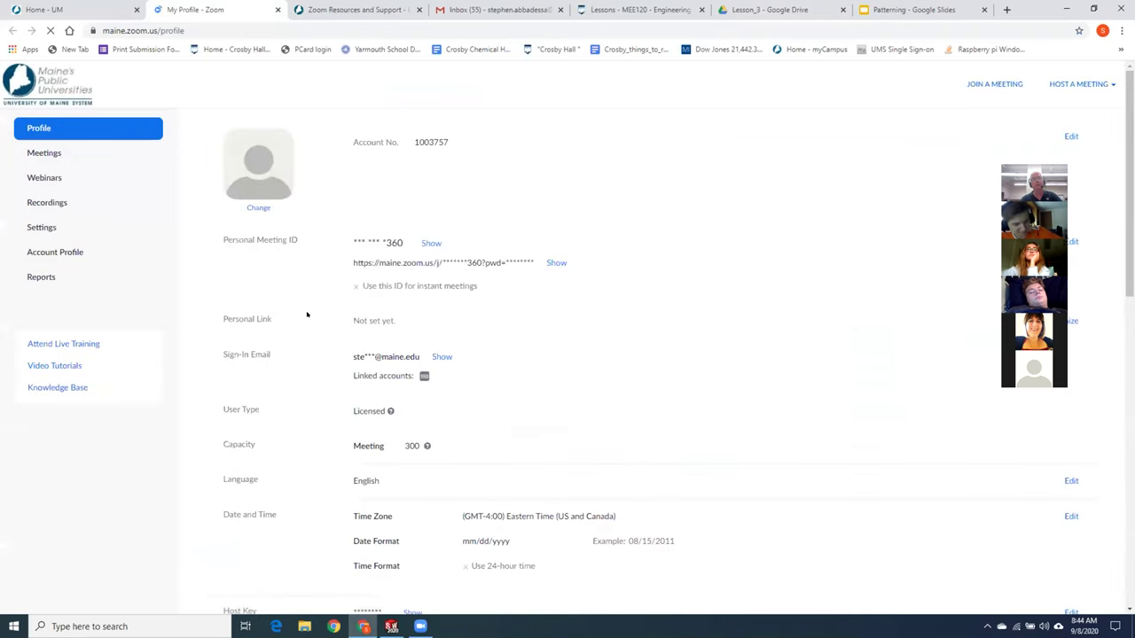
click(69, 153)
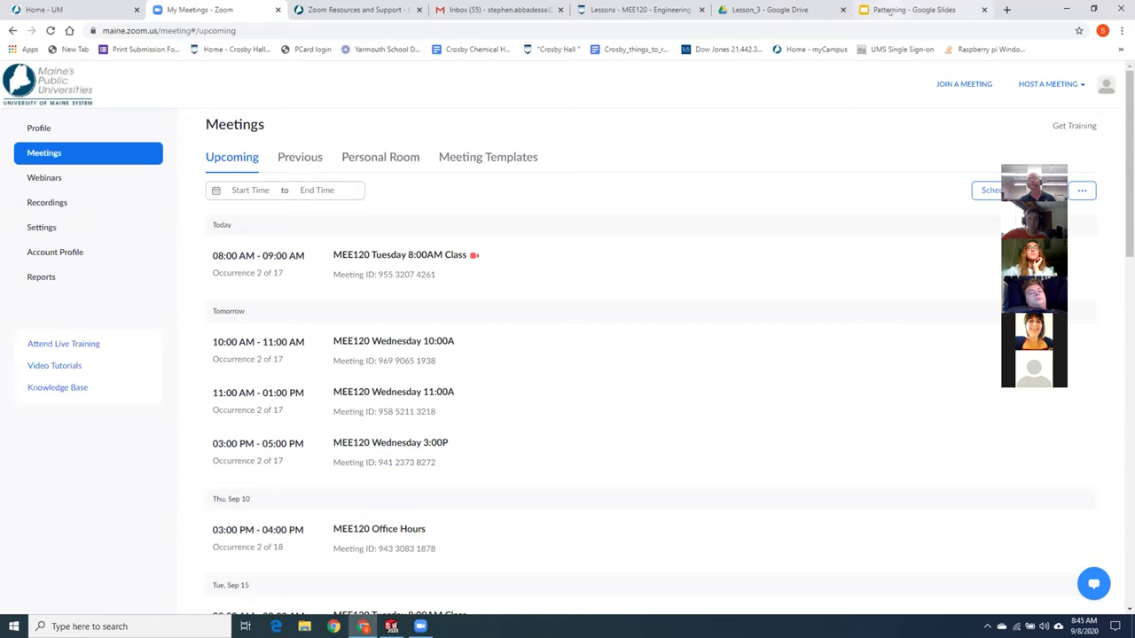
- View the gear_blank.pdf drawing from the Lesson_3 Drive folder, then close the preview and the folder
click(770, 10)
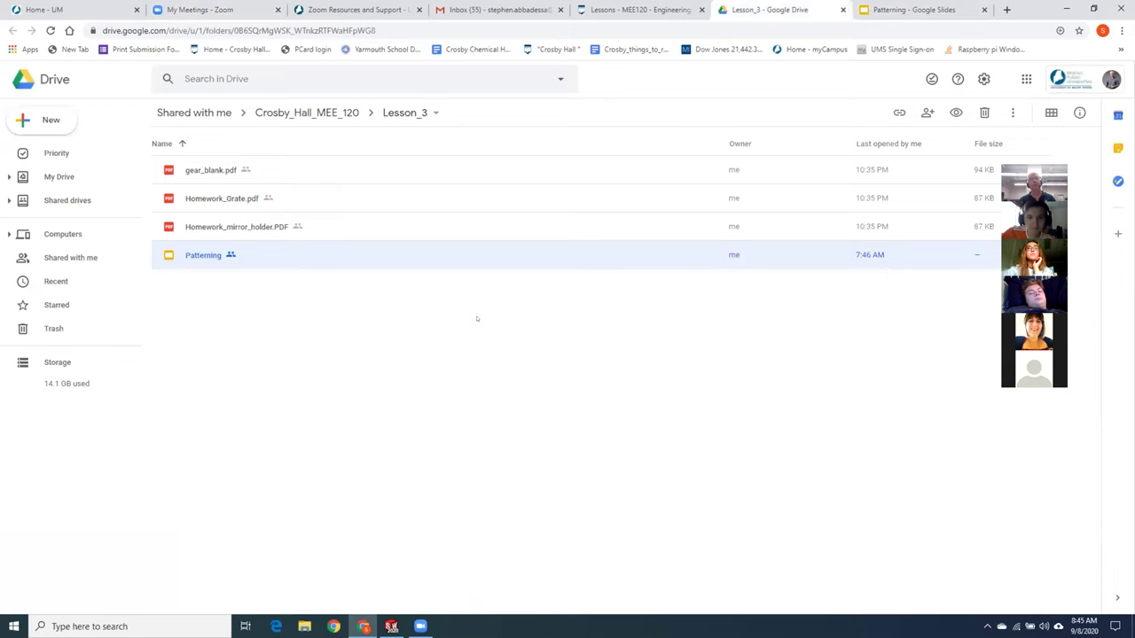
click(203, 169)
double_click(203, 168)
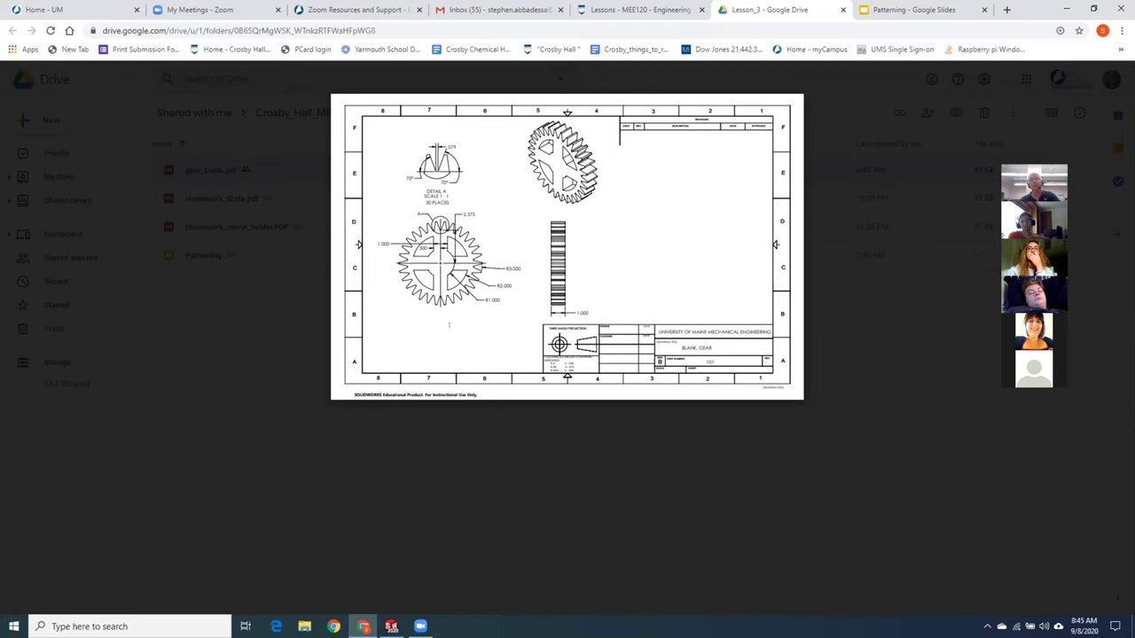
mouse_move(448, 324)
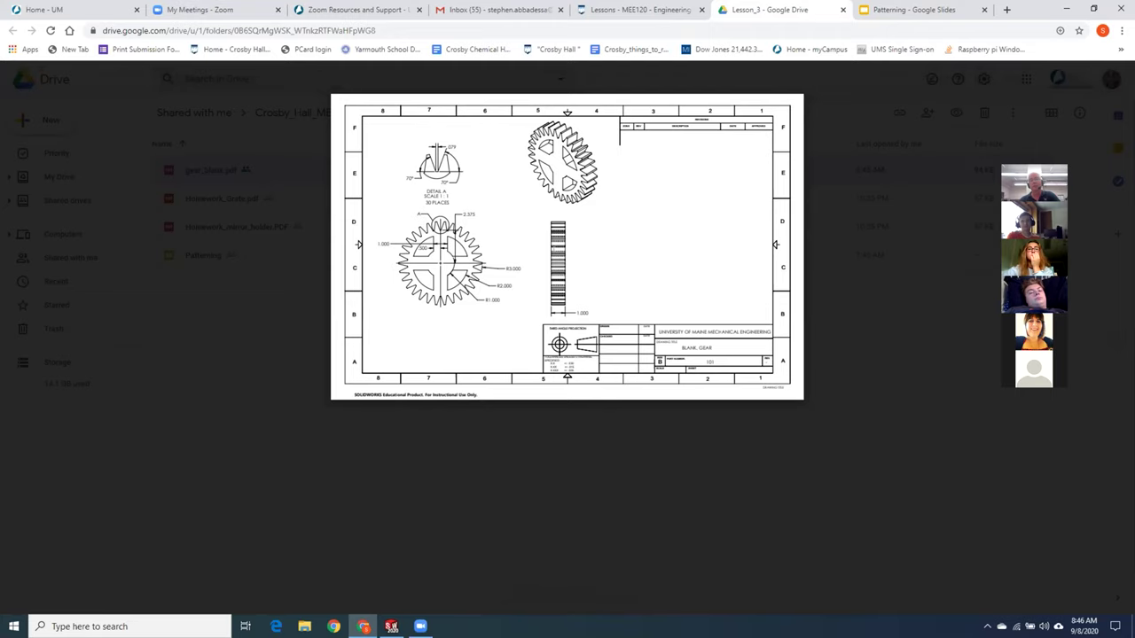
click(788, 62)
click(842, 10)
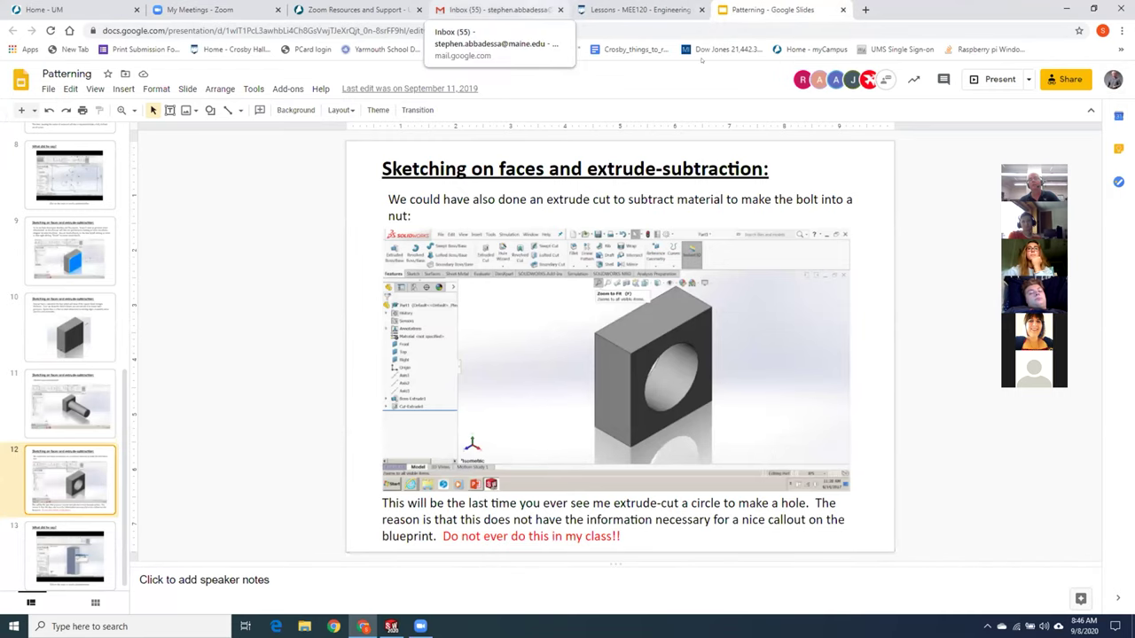
- Open the Lesson 3 folder from the MEE120 Lessons page, view Homework_Grate.pdf, and close the folder
click(637, 10)
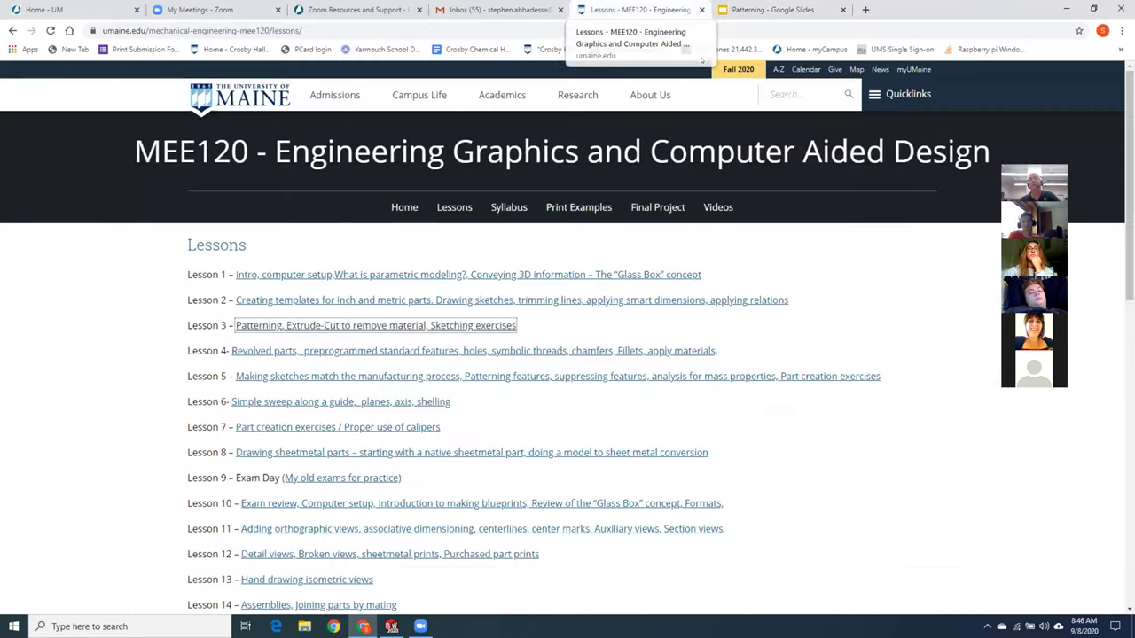
click(366, 327)
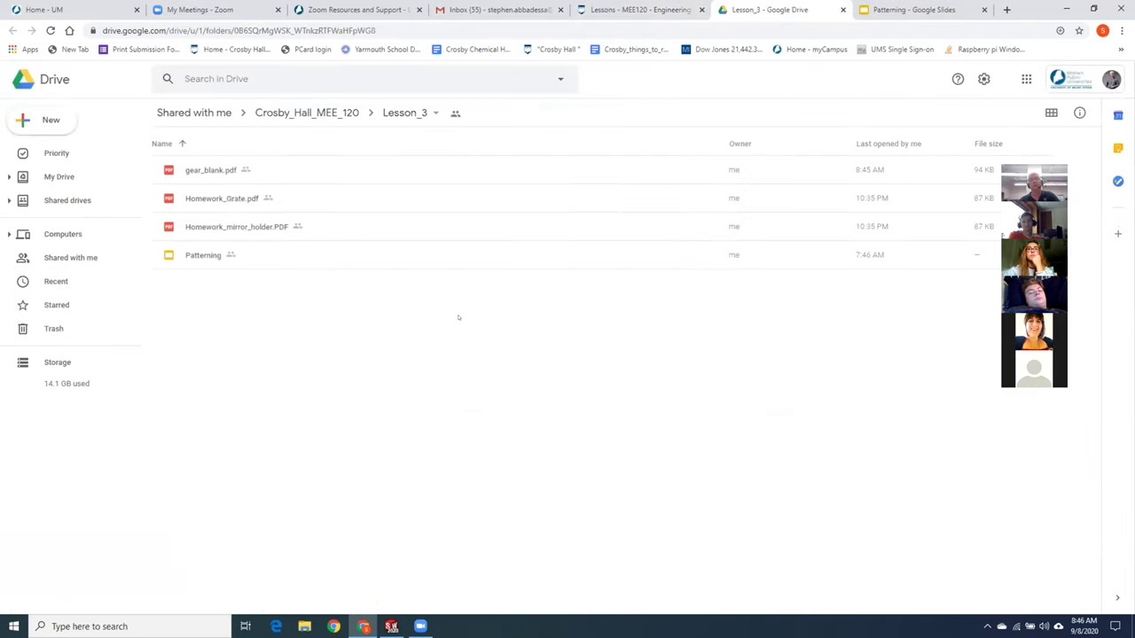
double_click(212, 198)
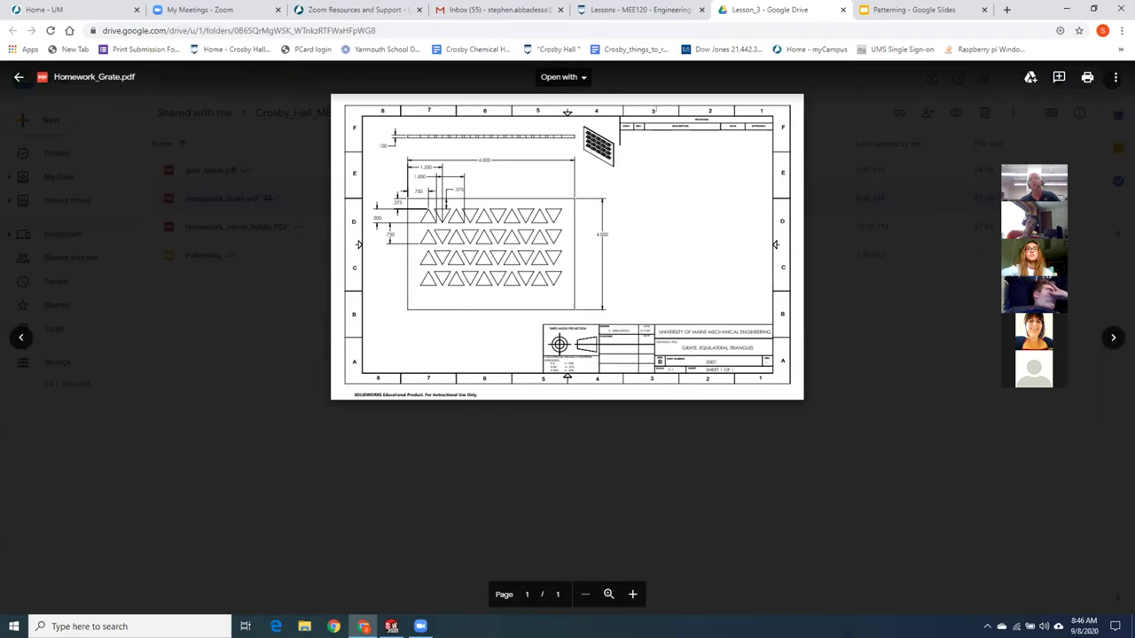
key(ctrl+w)
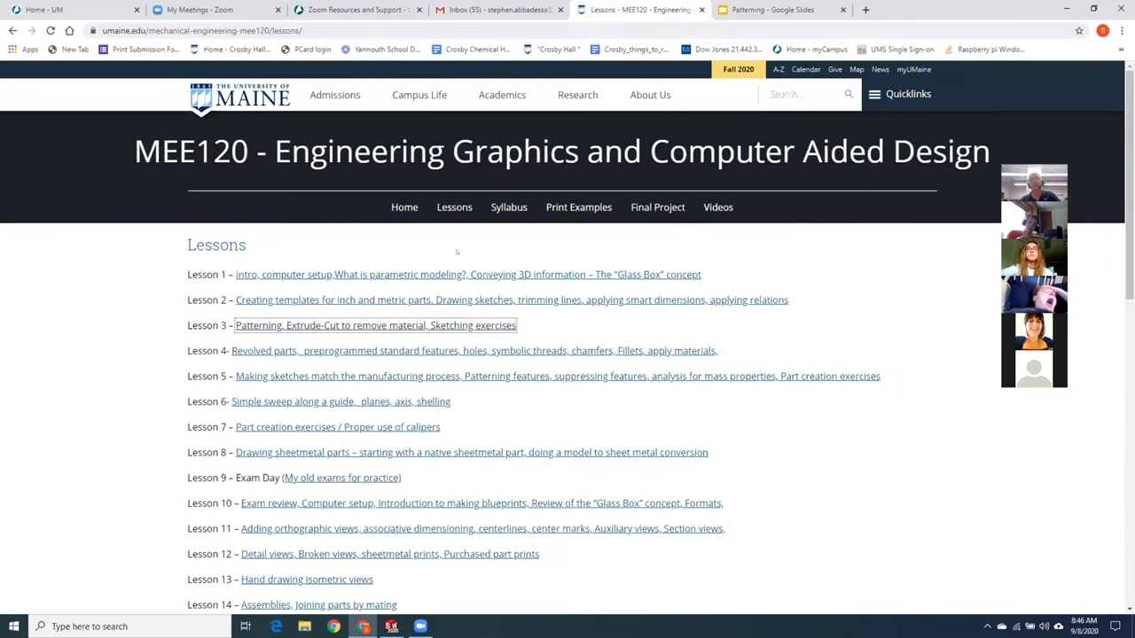
- Reopen the Lesson 3 folder, view the Homework_mirror_holder.PDF drawing, and switch back to SOLIDWORKS
click(373, 325)
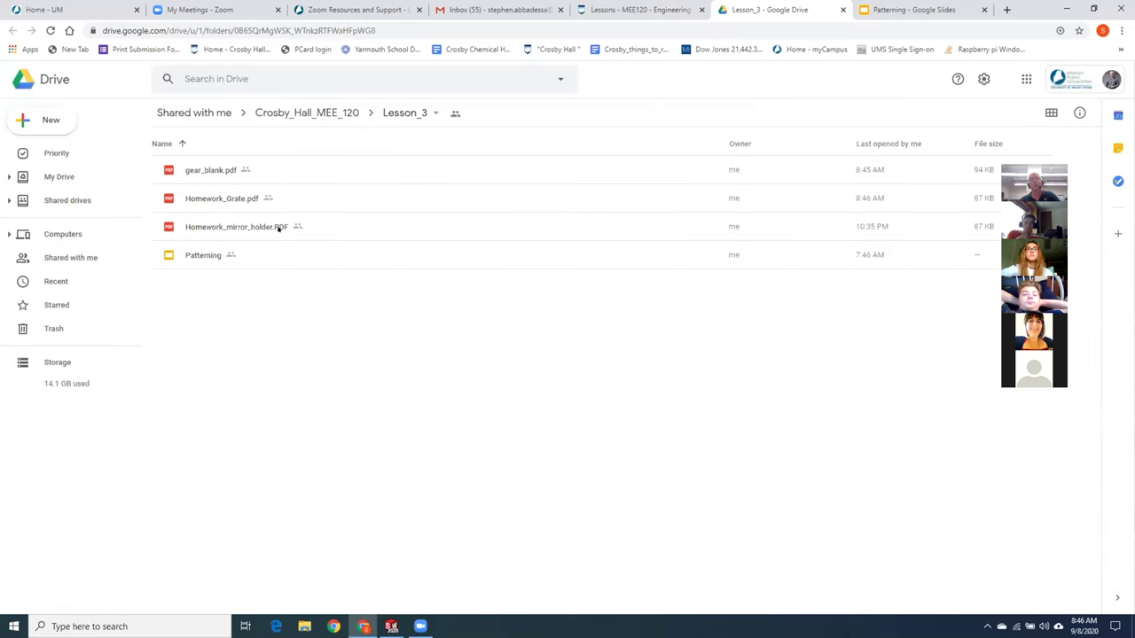
double_click(278, 227)
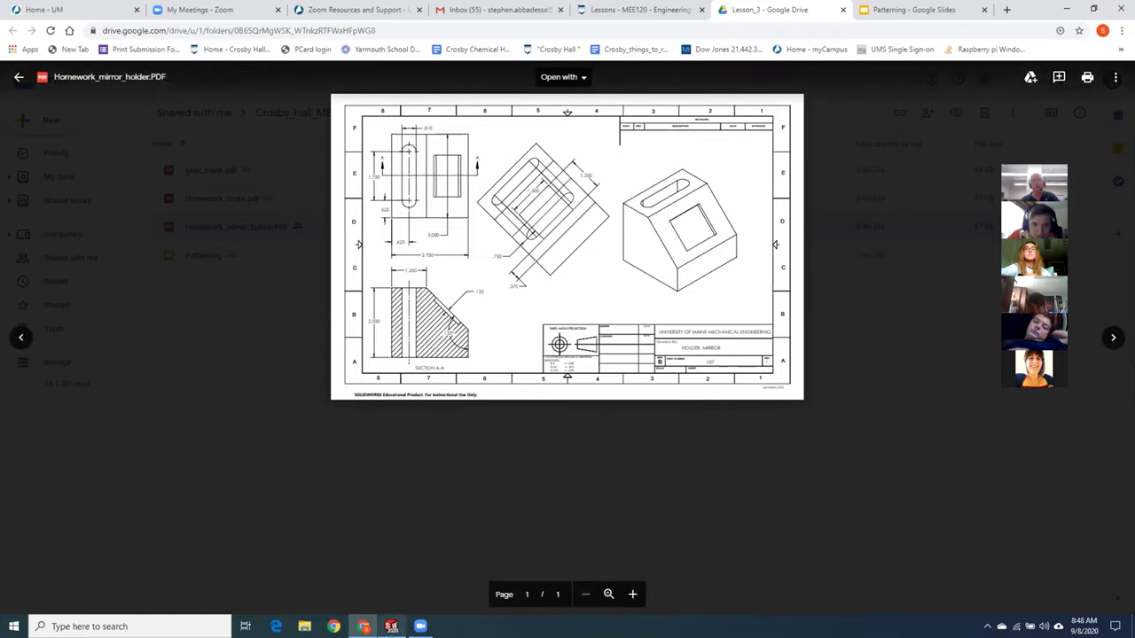
key(alt+Tab)
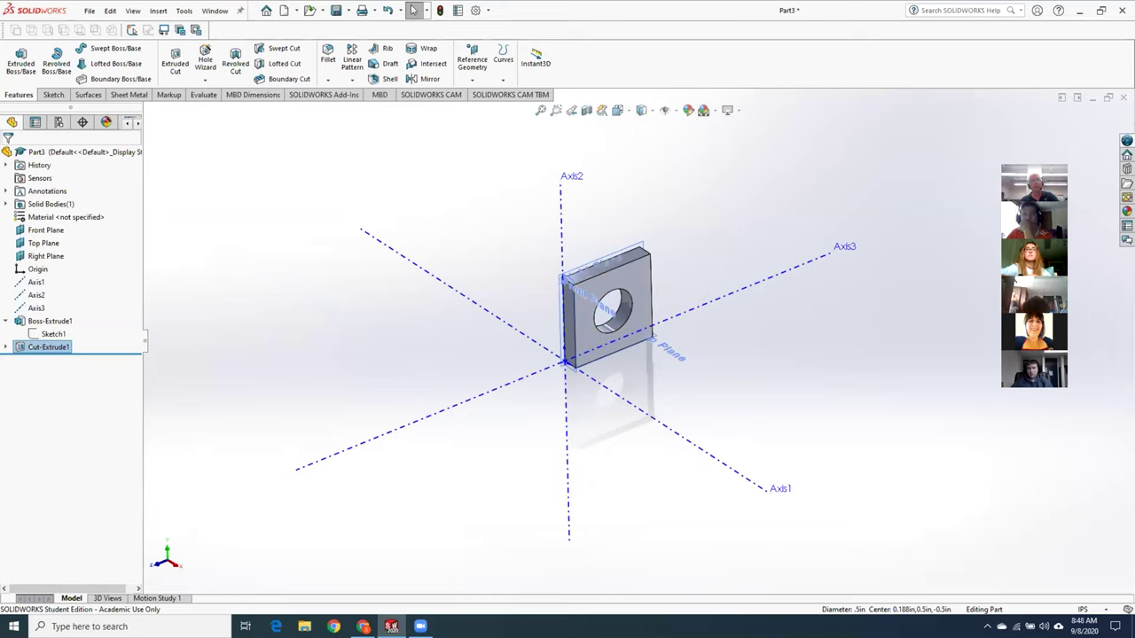
- Delete the block's through-hole cut and the circle sketch it was made from
right_click(49, 346)
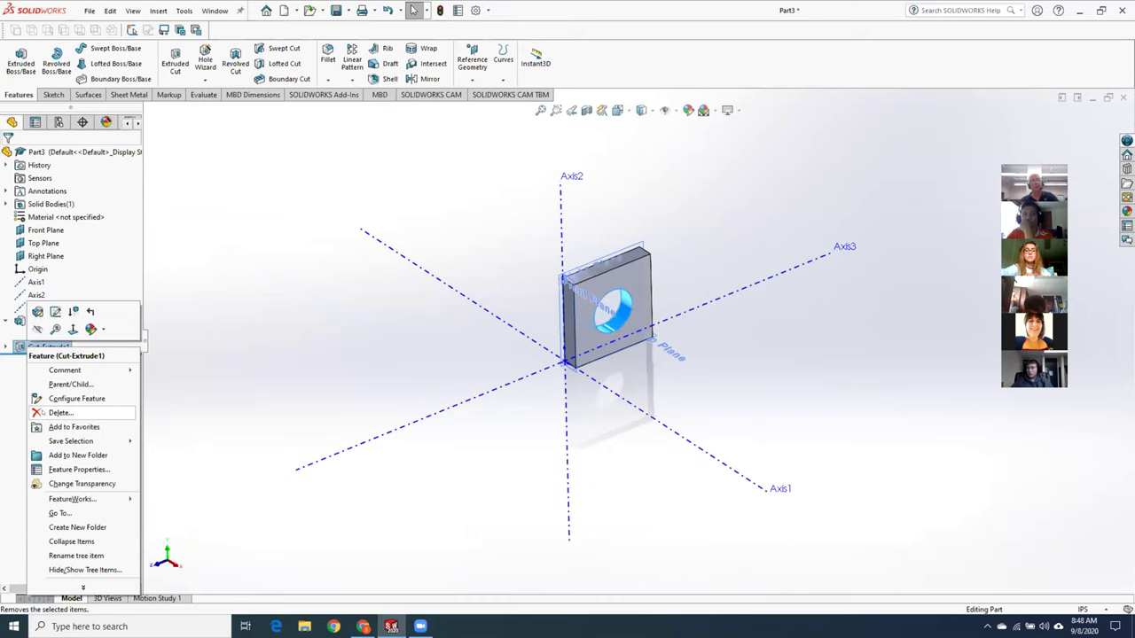
click(61, 412)
click(642, 254)
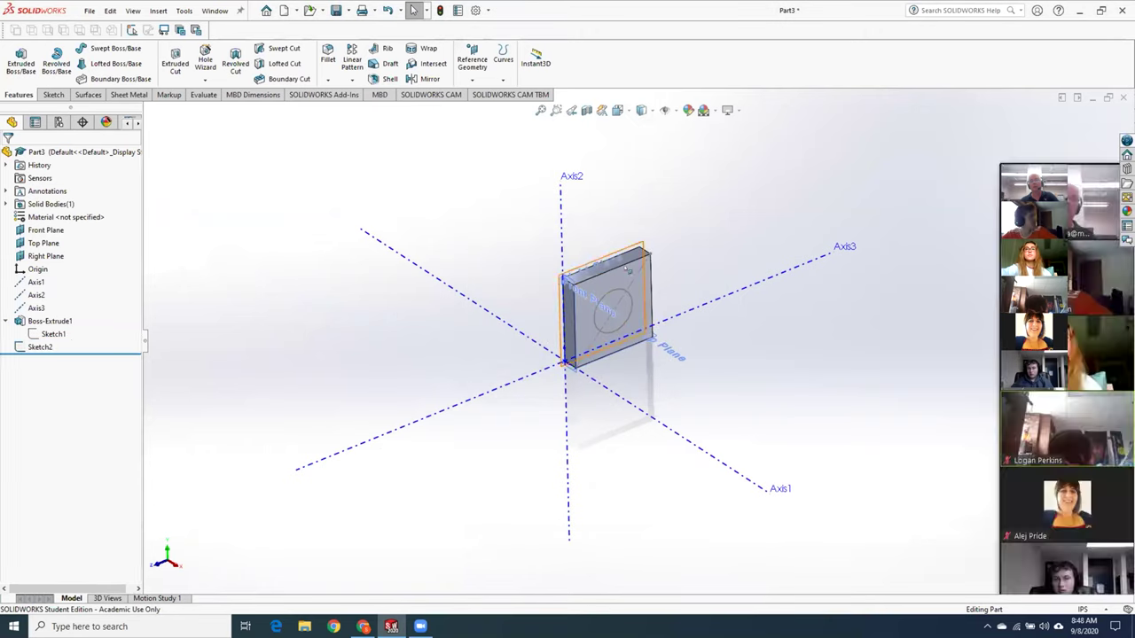
right_click(40, 346)
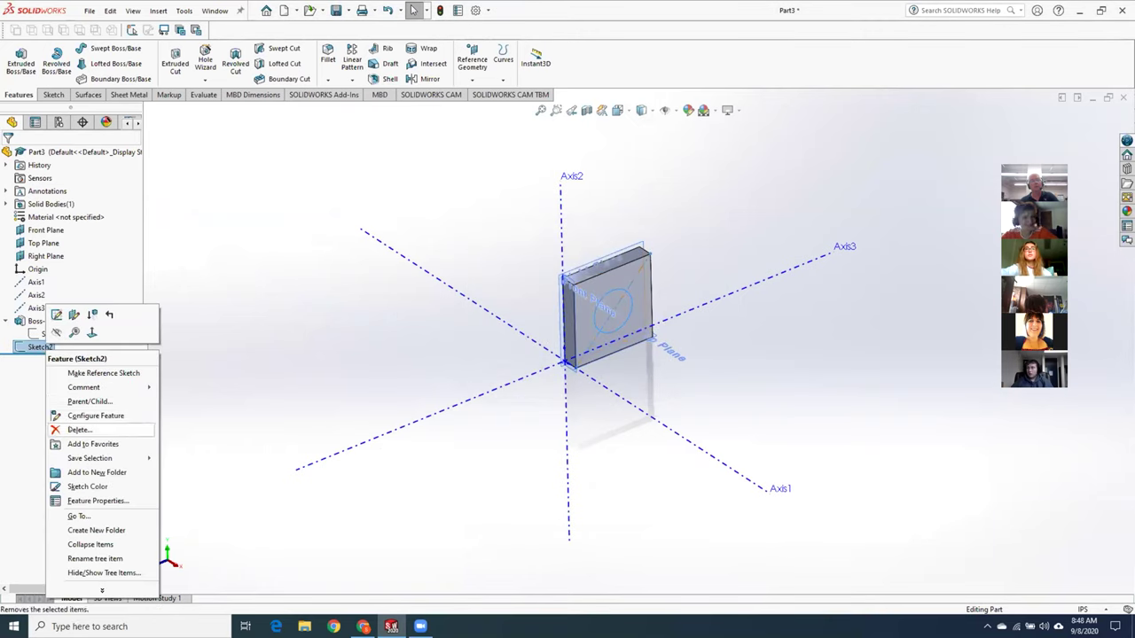
click(80, 430)
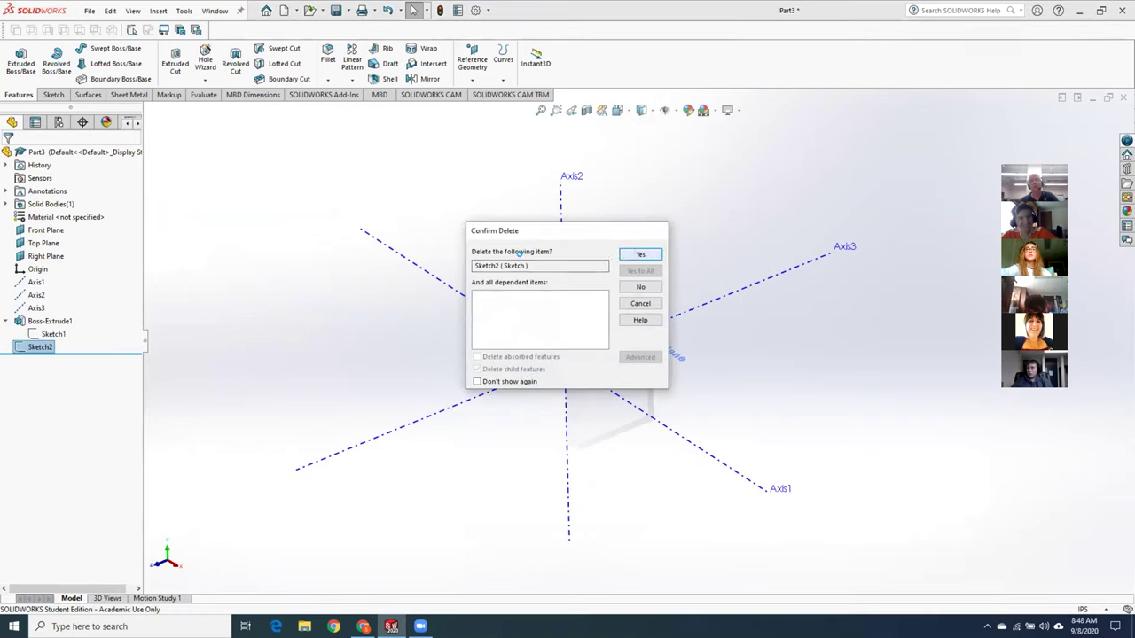
click(640, 253)
- Edit the block's base sketch and draw a diagonal line about 1.85 in long across the square's upper-right corner
right_click(54, 333)
click(62, 303)
click(77, 49)
click(577, 222)
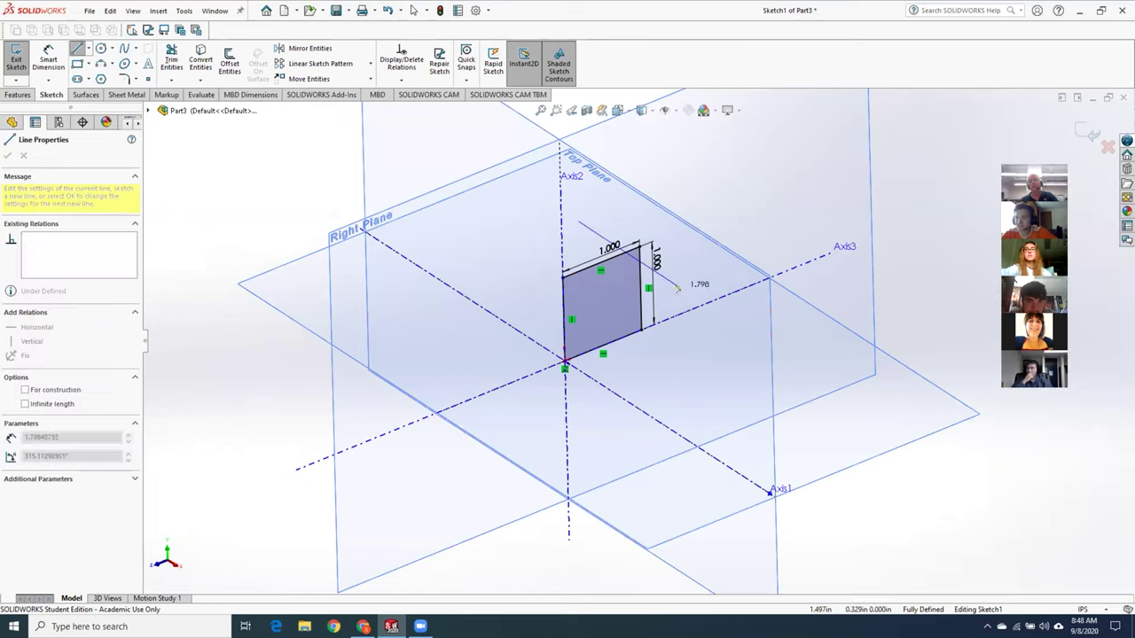
click(677, 296)
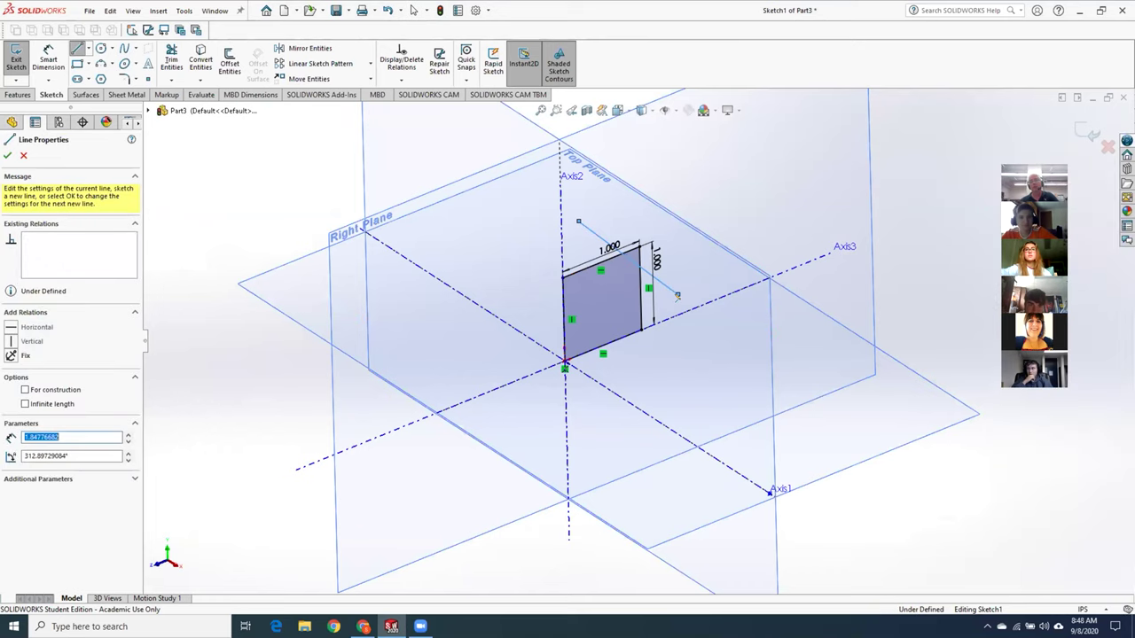
key(Escape)
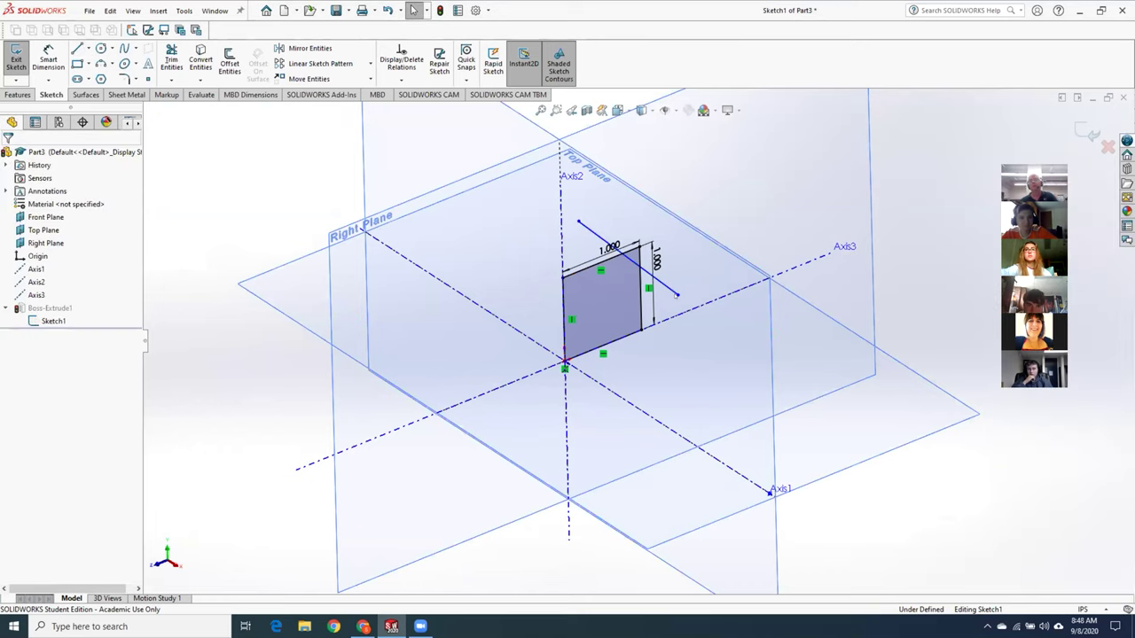
- Power-trim the diagonal line's overhanging ends and the square's corner outside it to form a bevelled corner
click(171, 60)
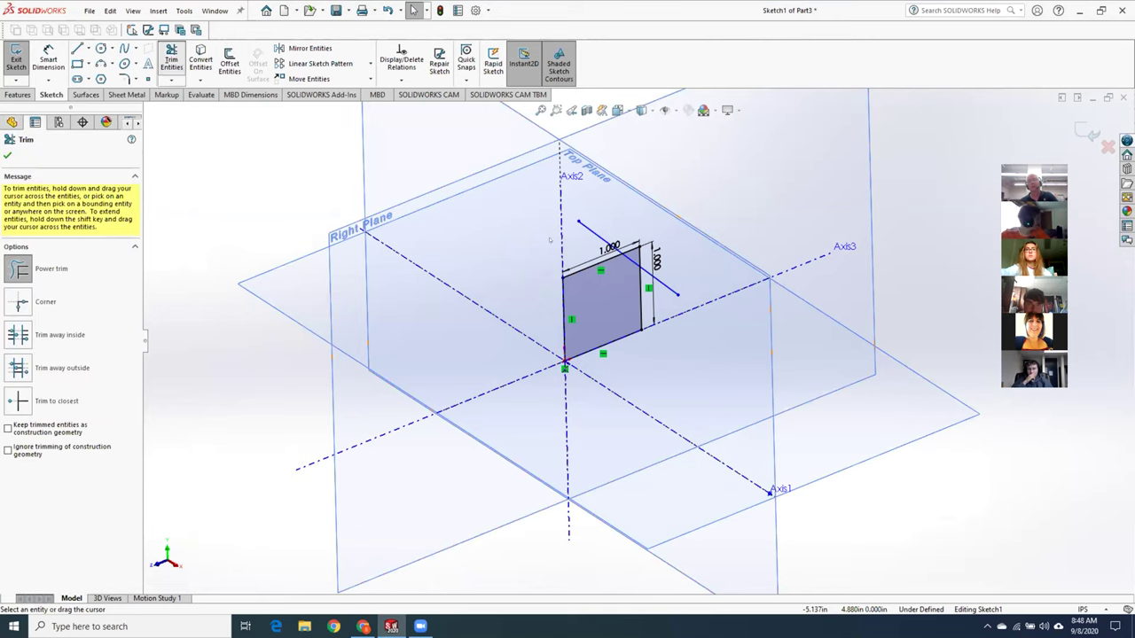
drag(616, 232, 653, 278)
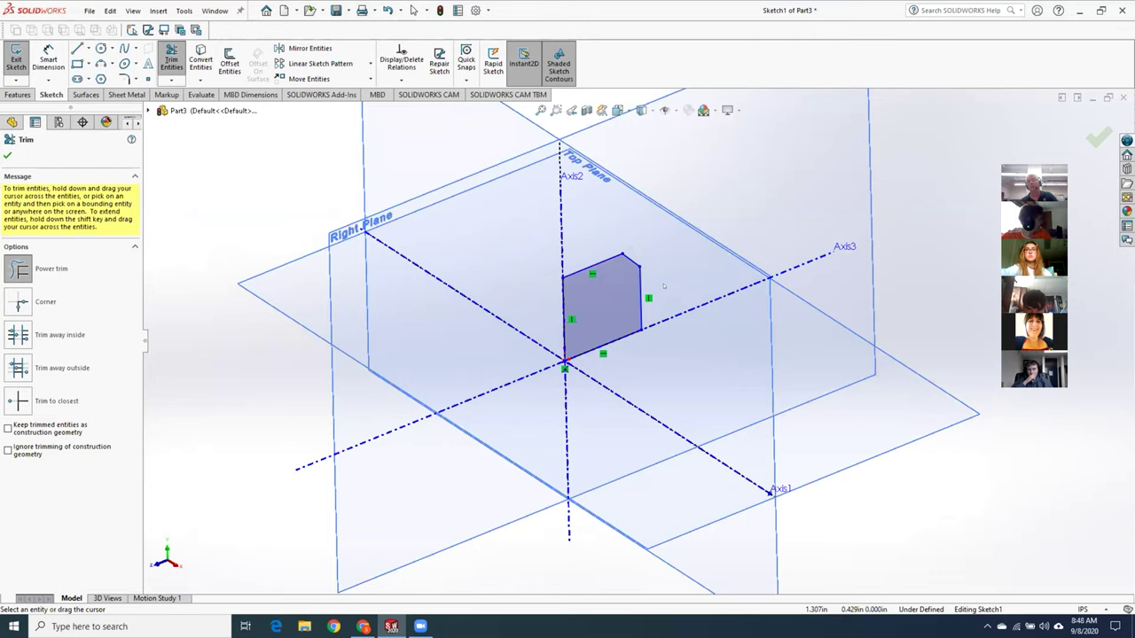
scroll(656, 284, down, 4)
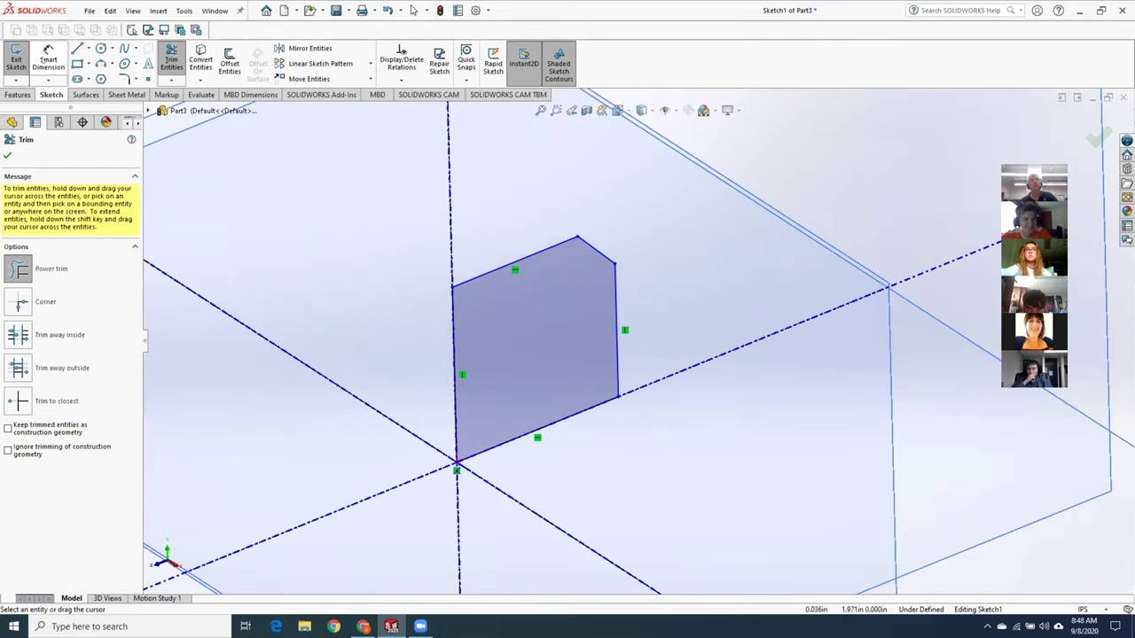
key(Escape)
- Dimension the angle between the bevel and the profile's right vertical edge, and set it to 135 degrees
click(49, 59)
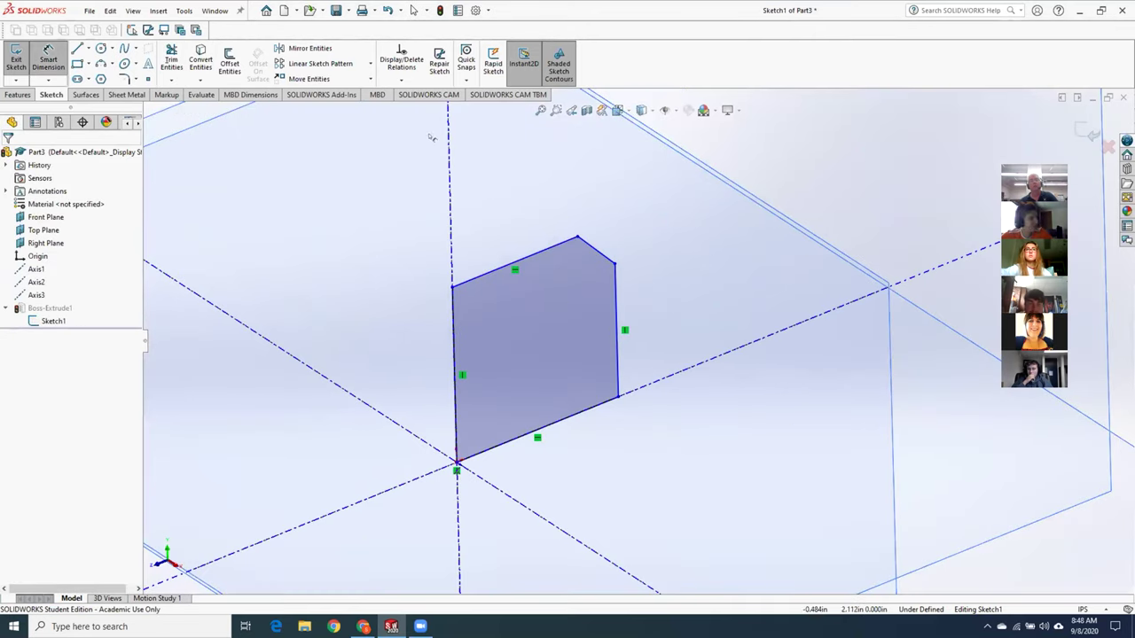
click(616, 302)
click(595, 251)
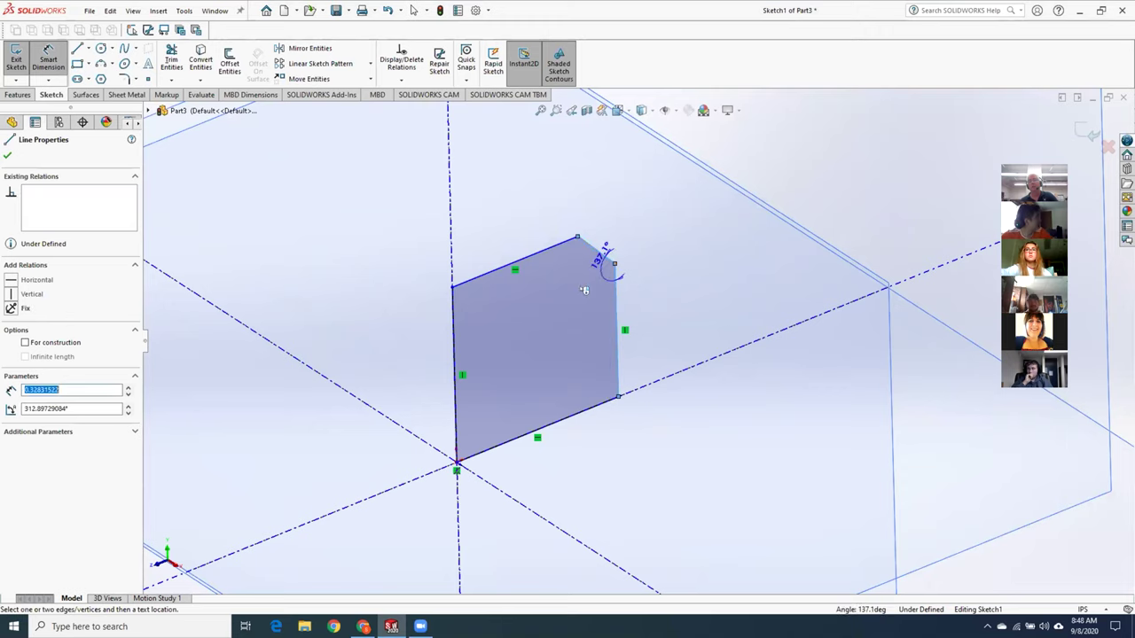
click(585, 288)
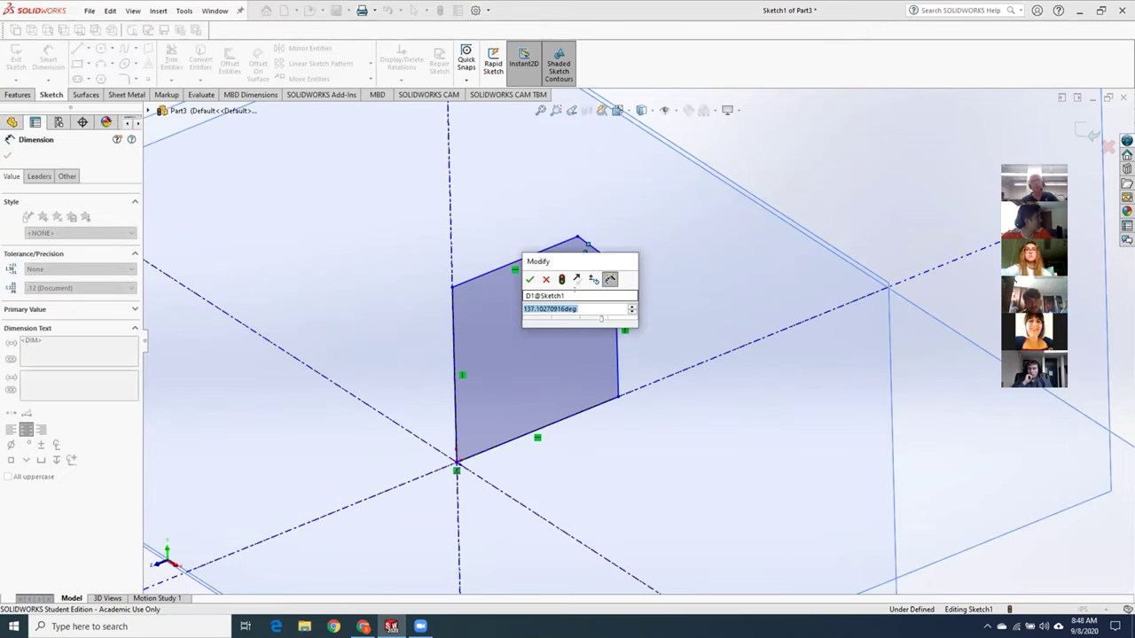
text(135)
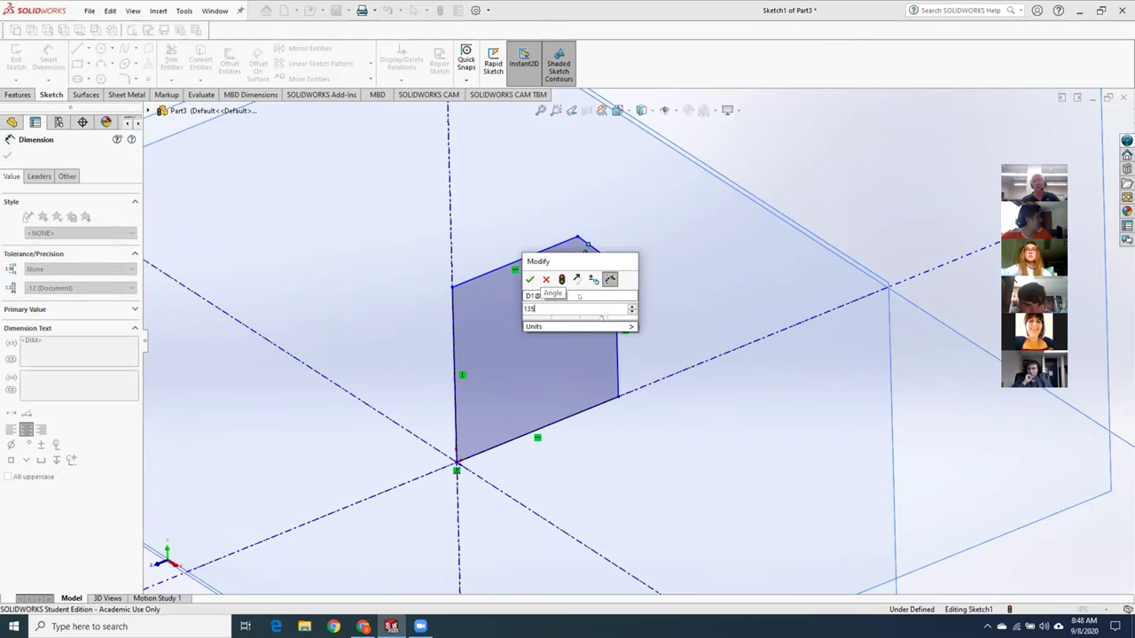
key(Return)
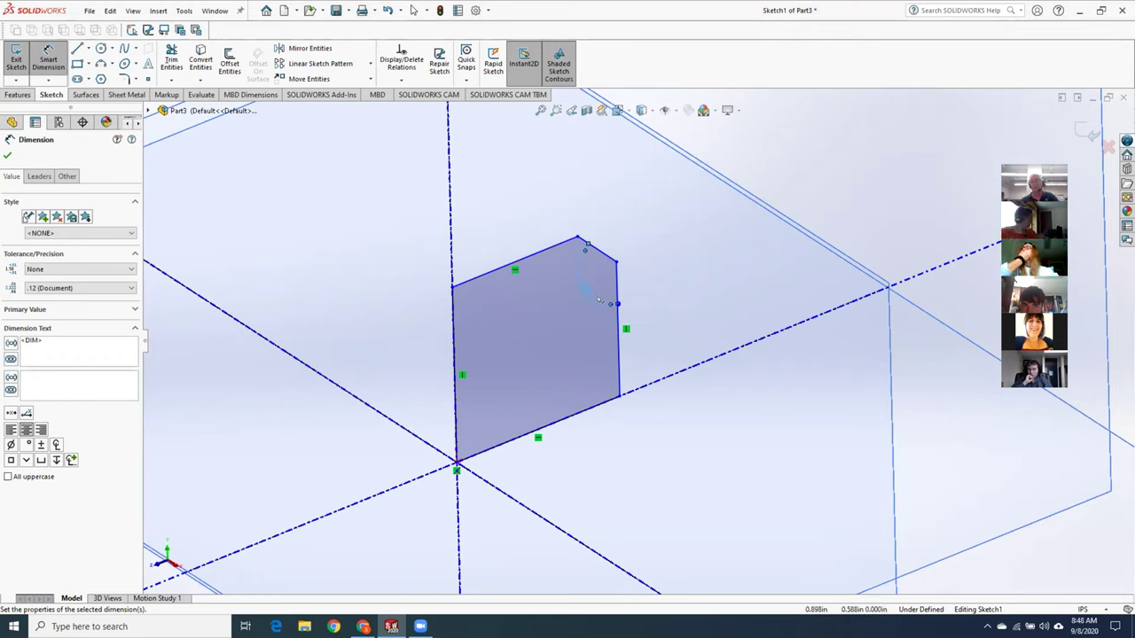
key(Escape)
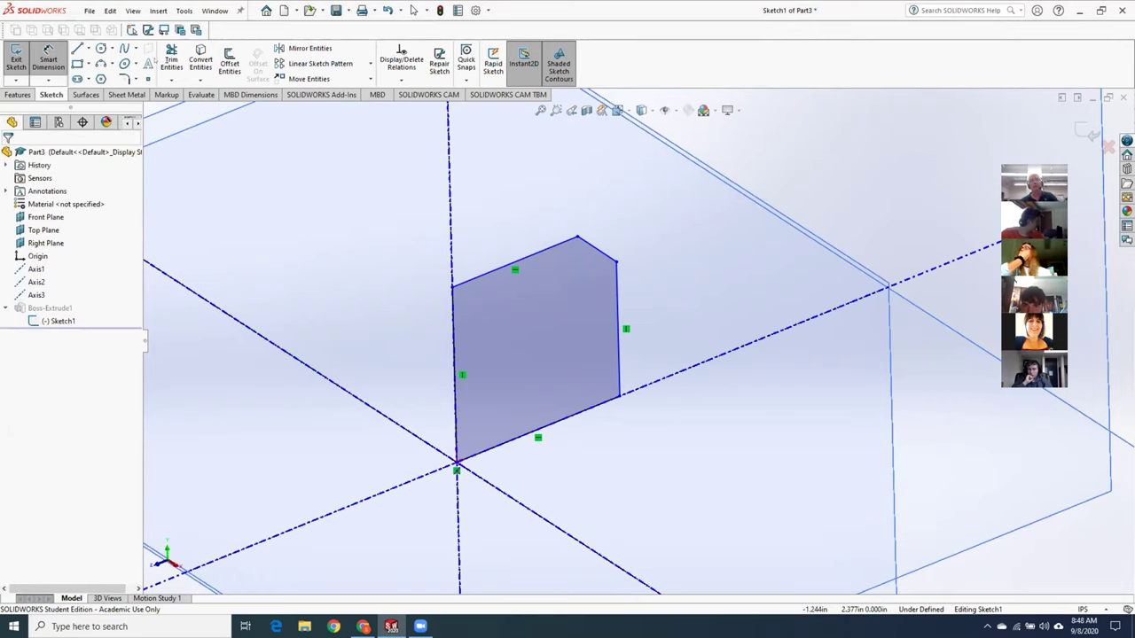
- Dimension the angle between the bevel and the right vertical edge again, placing it farther inside the profile and accepting 135 degrees
click(53, 64)
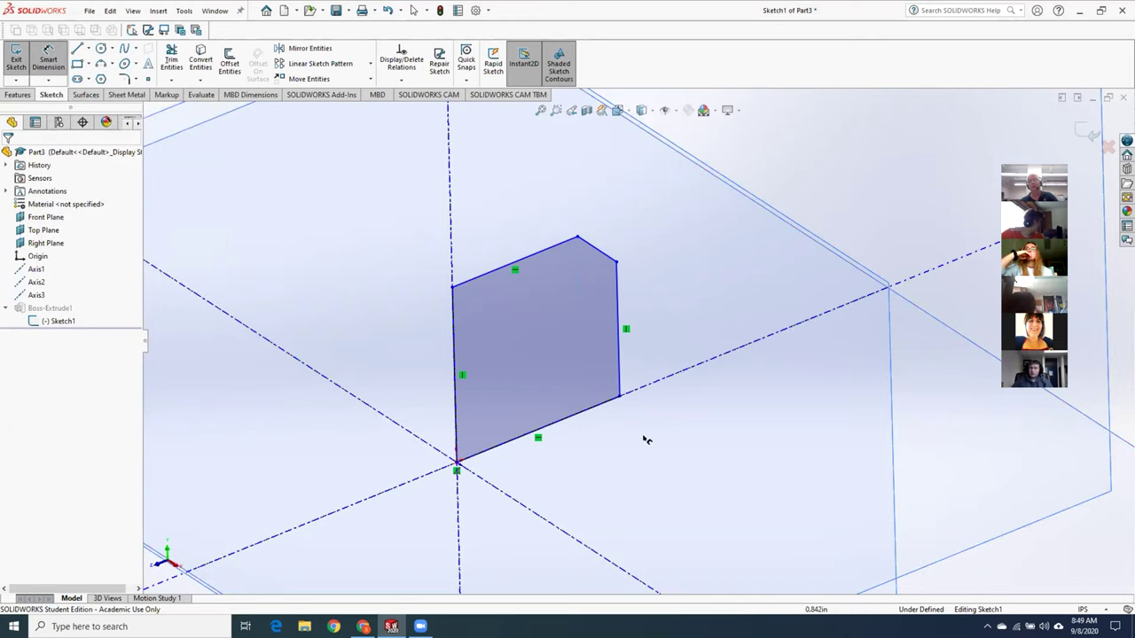
click(609, 258)
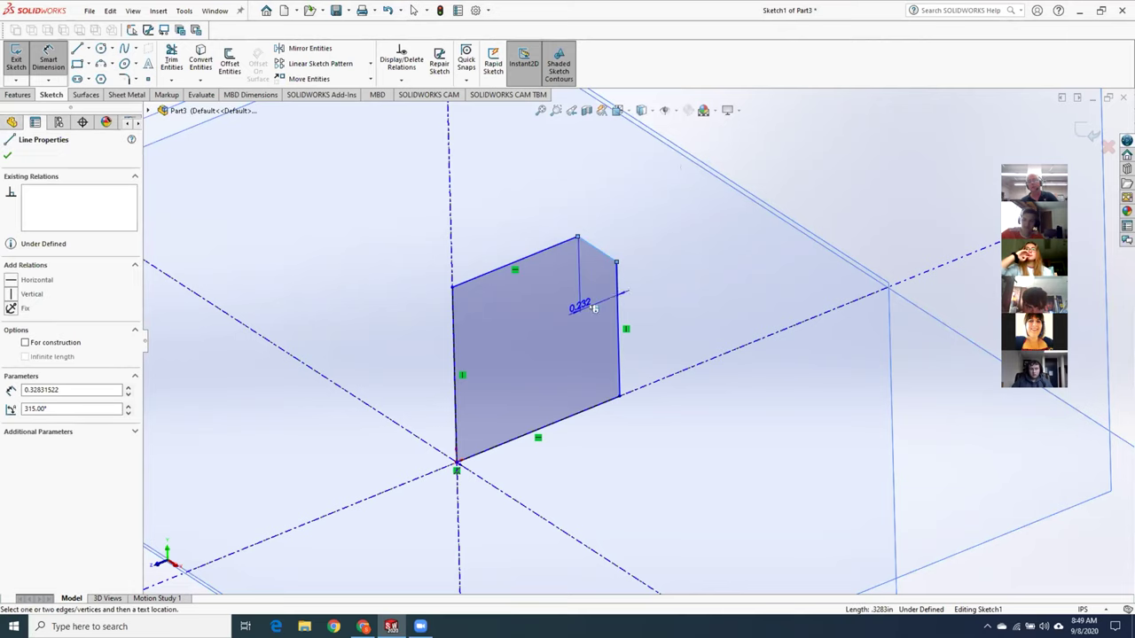
click(619, 307)
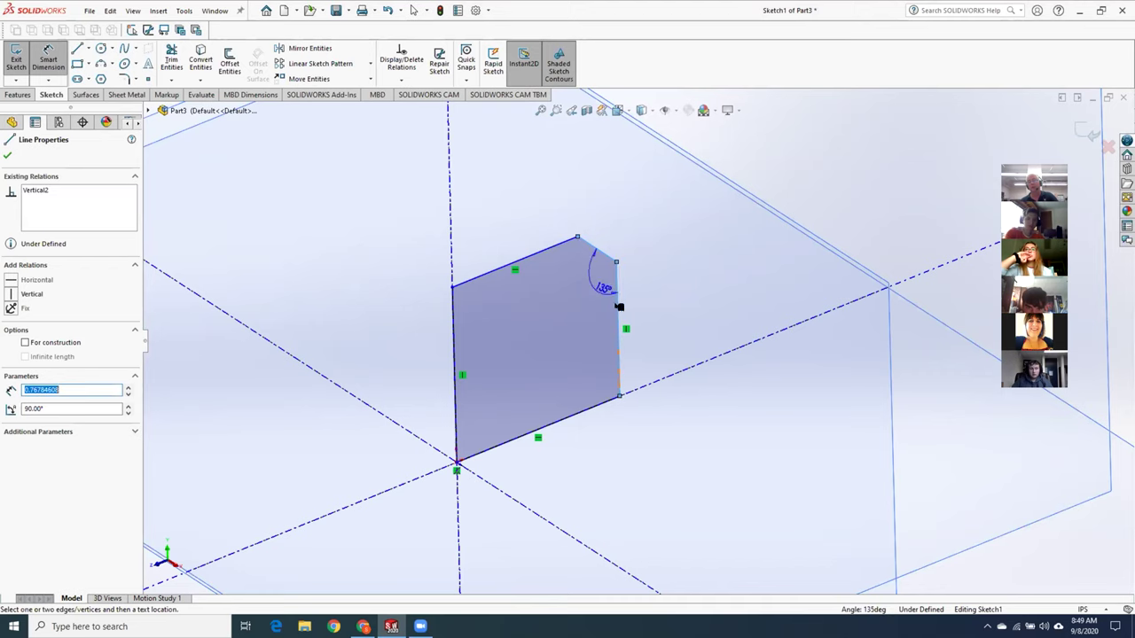
click(556, 307)
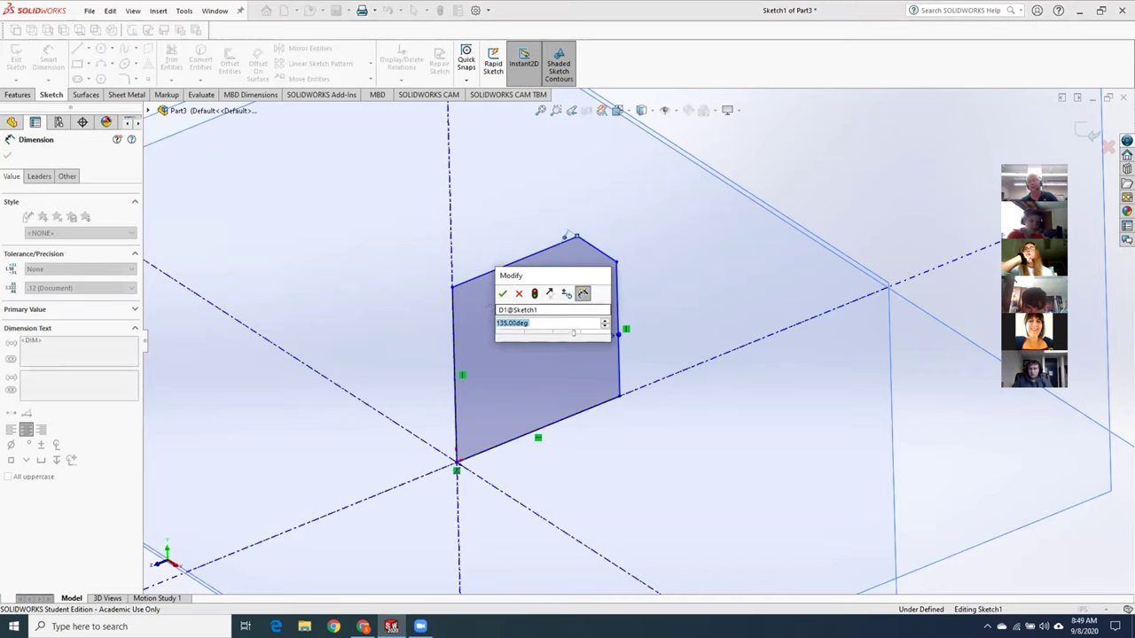
click(503, 293)
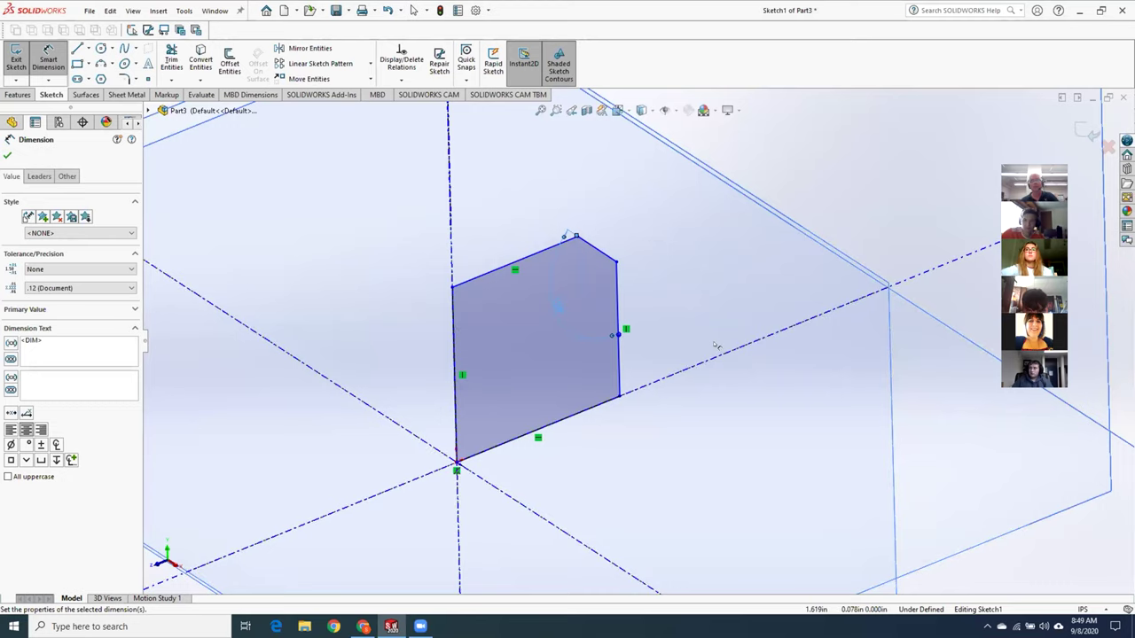
- Dimension the lengths of the profile's bottom and left edges outside the profile, accepting their current values
click(559, 424)
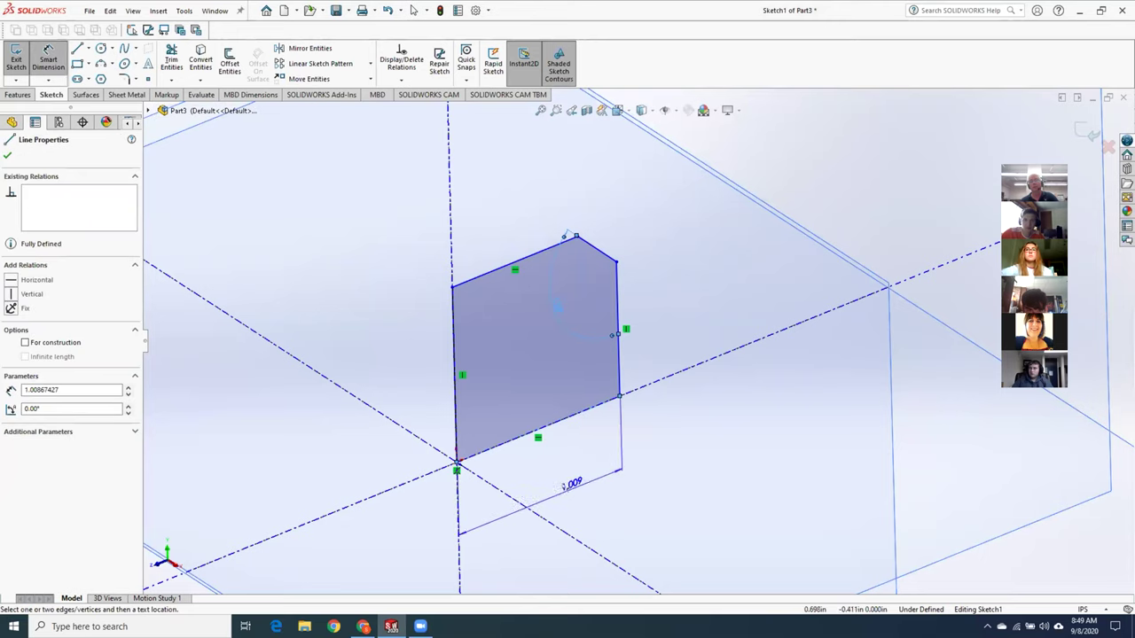
click(564, 485)
click(518, 468)
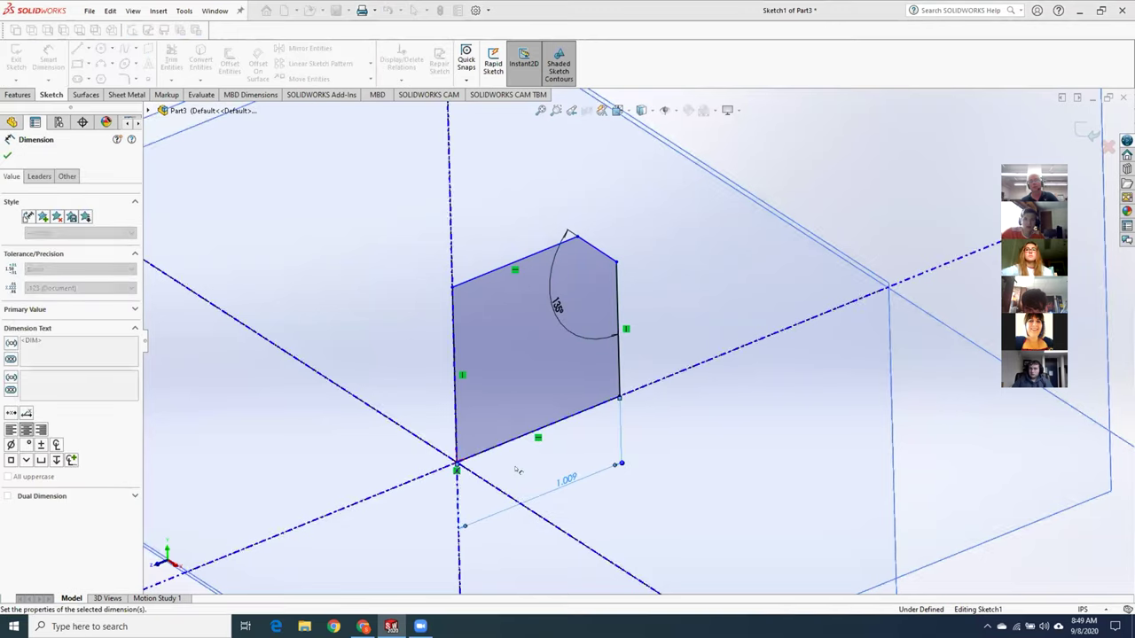
click(454, 363)
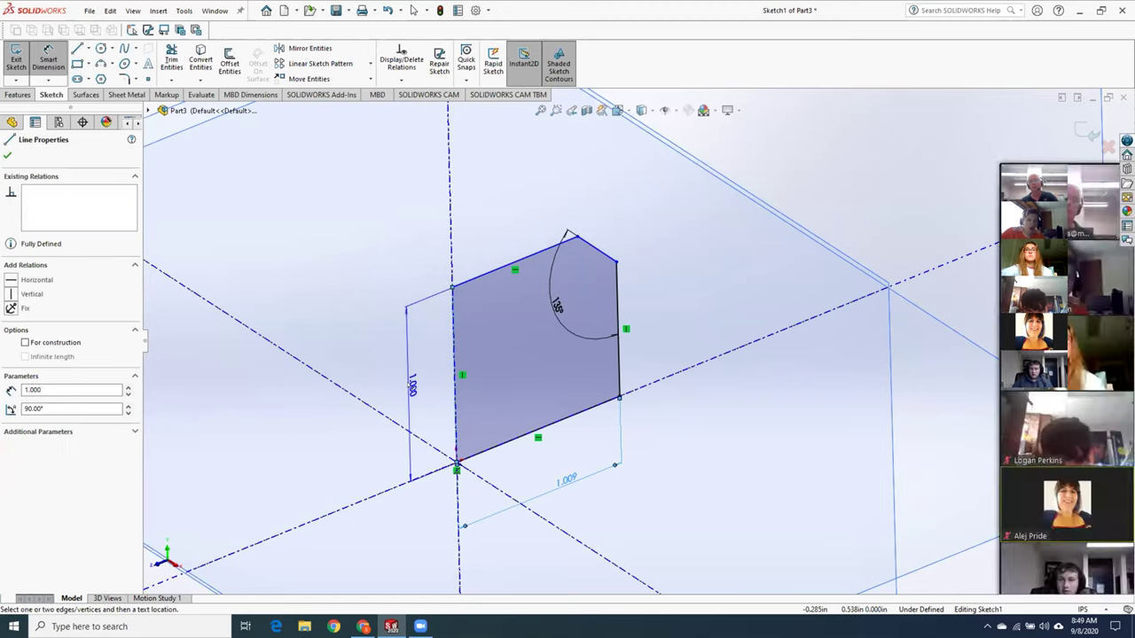
click(411, 385)
click(359, 370)
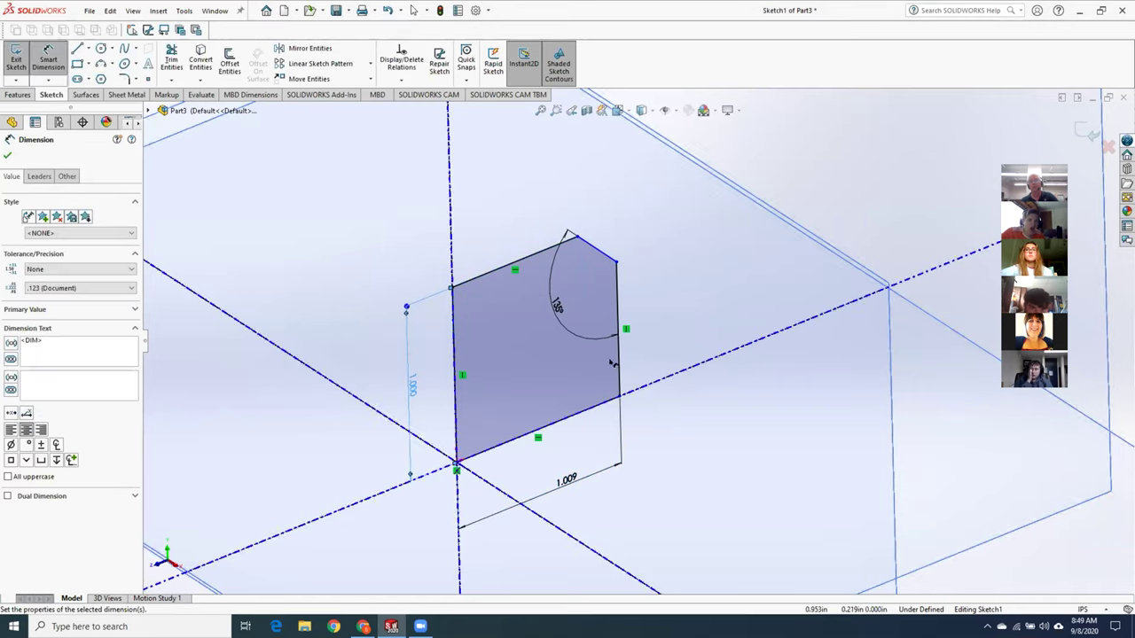
- Dimension the length of the profile's right vertical edge, placing the dimension outside the profile and accepting its current value
click(618, 364)
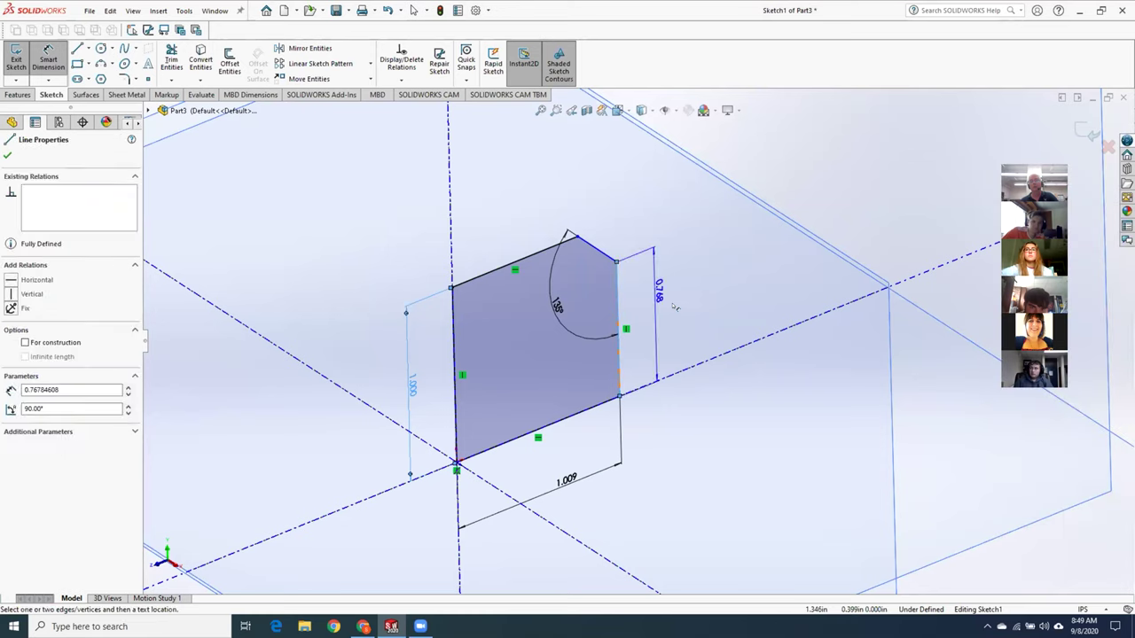
click(673, 308)
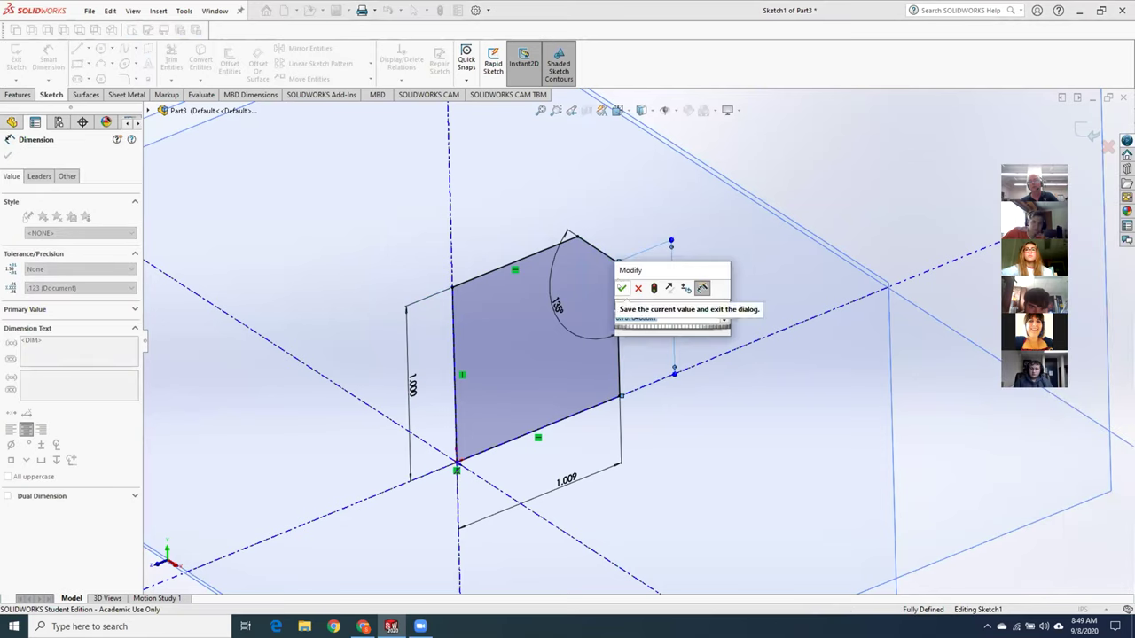
click(621, 289)
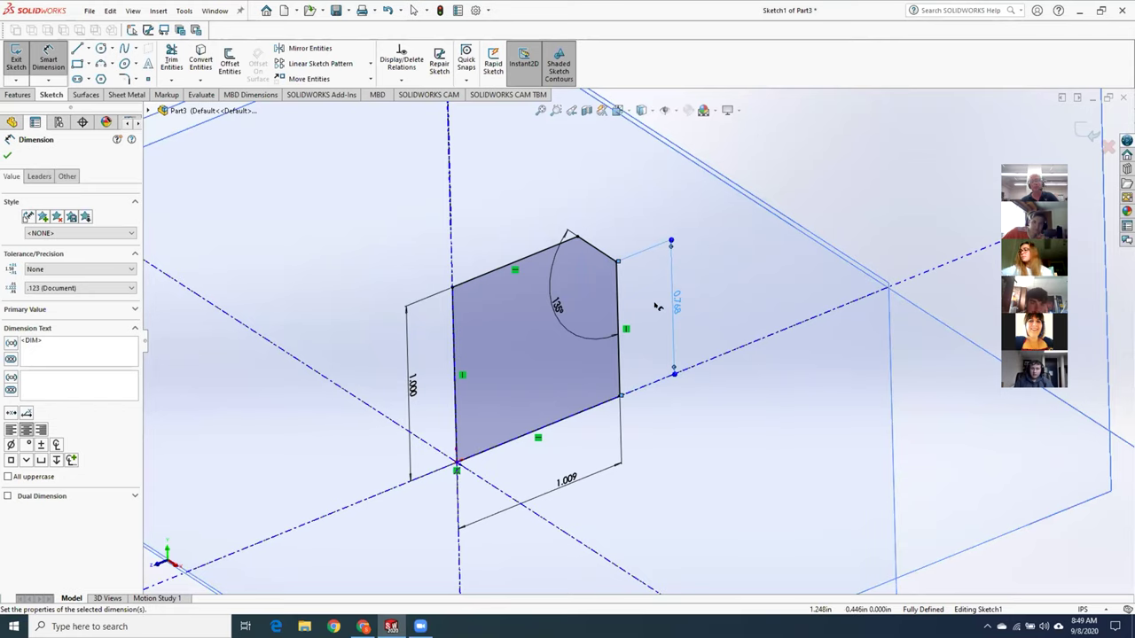
key(Escape)
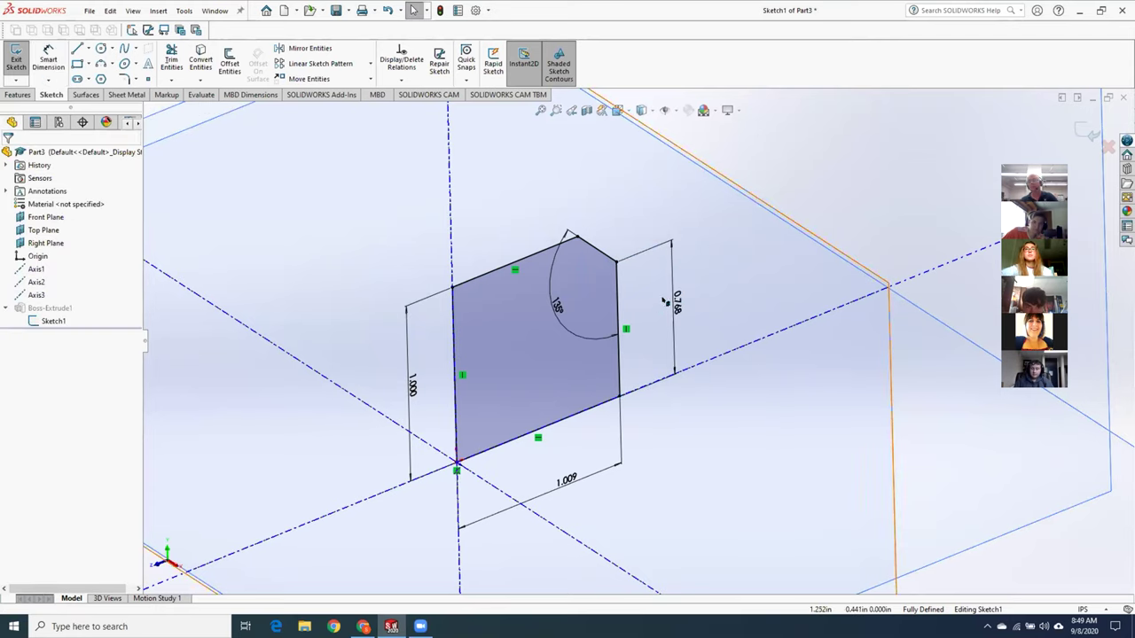
- Open the right vertical edge's length dimension for editing without entering a new value, and delete the dimension from the sketch
double_click(676, 302)
key(BackSpace)
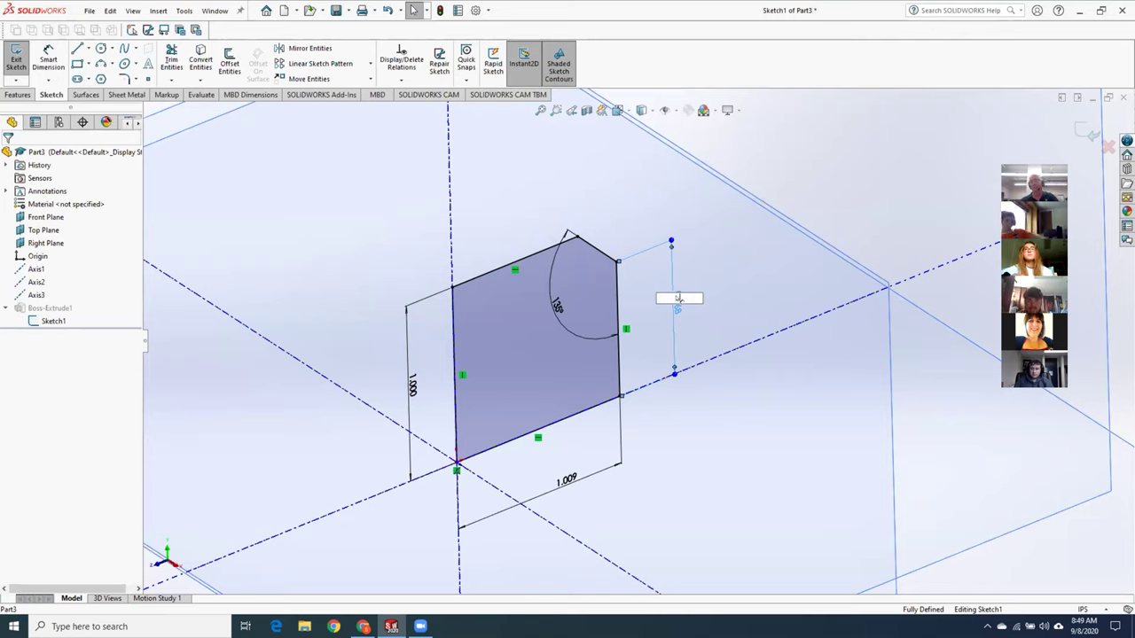
key(Return)
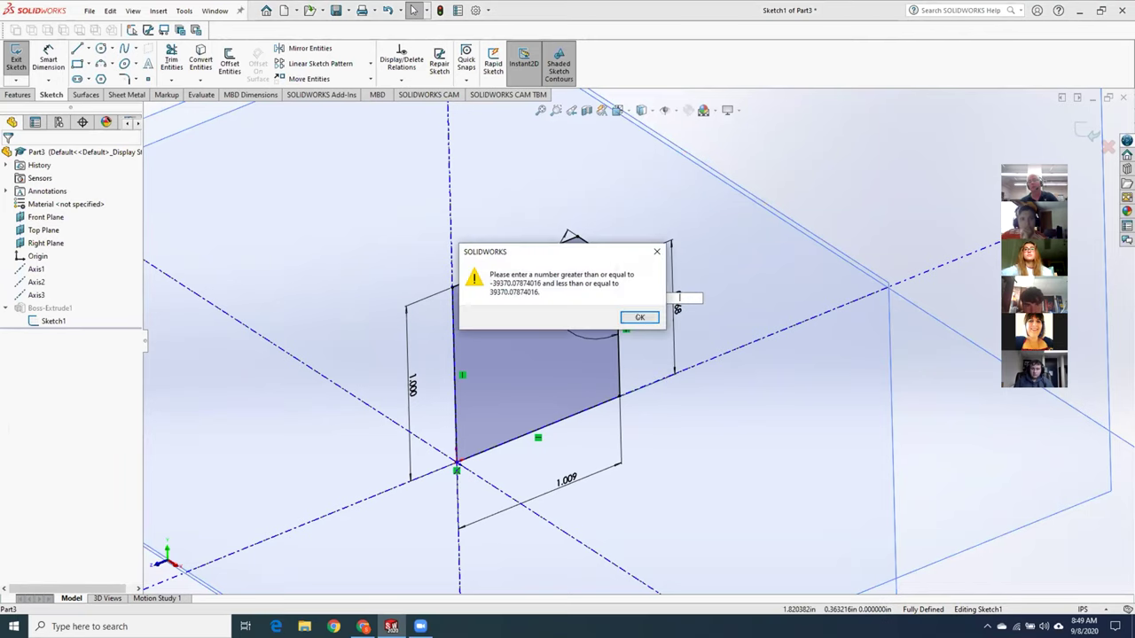
click(639, 317)
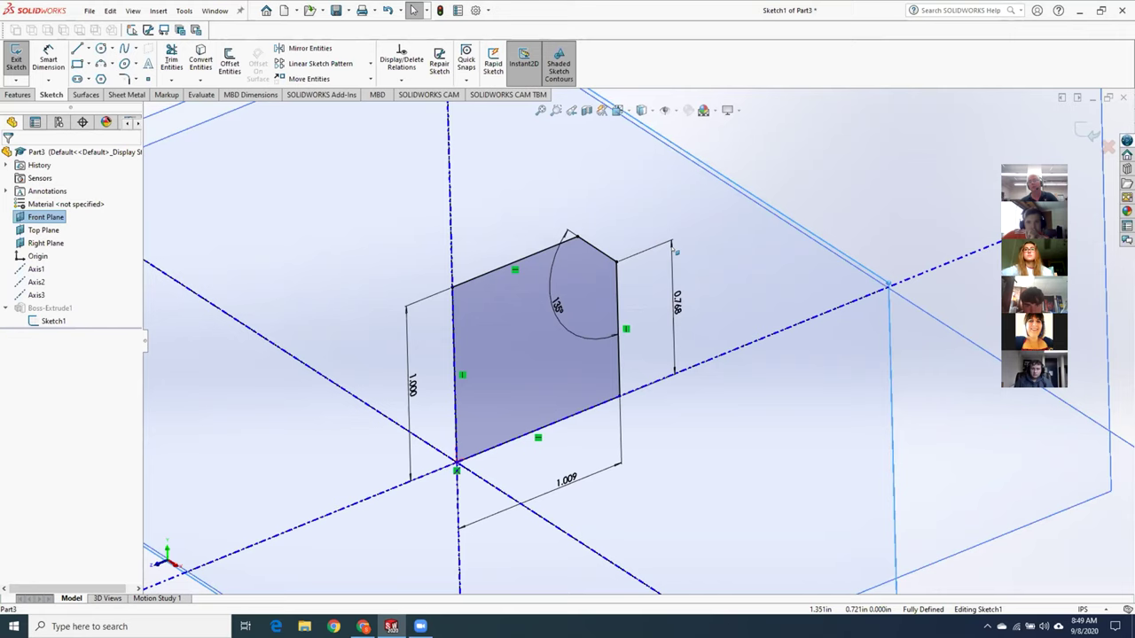
double_click(676, 302)
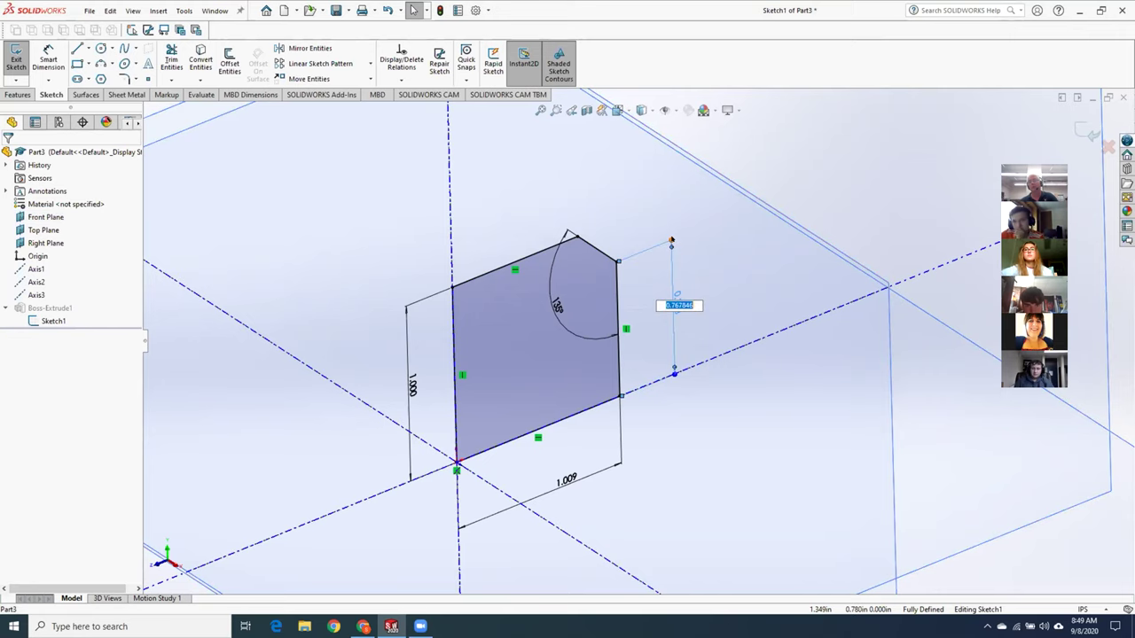
key(Return)
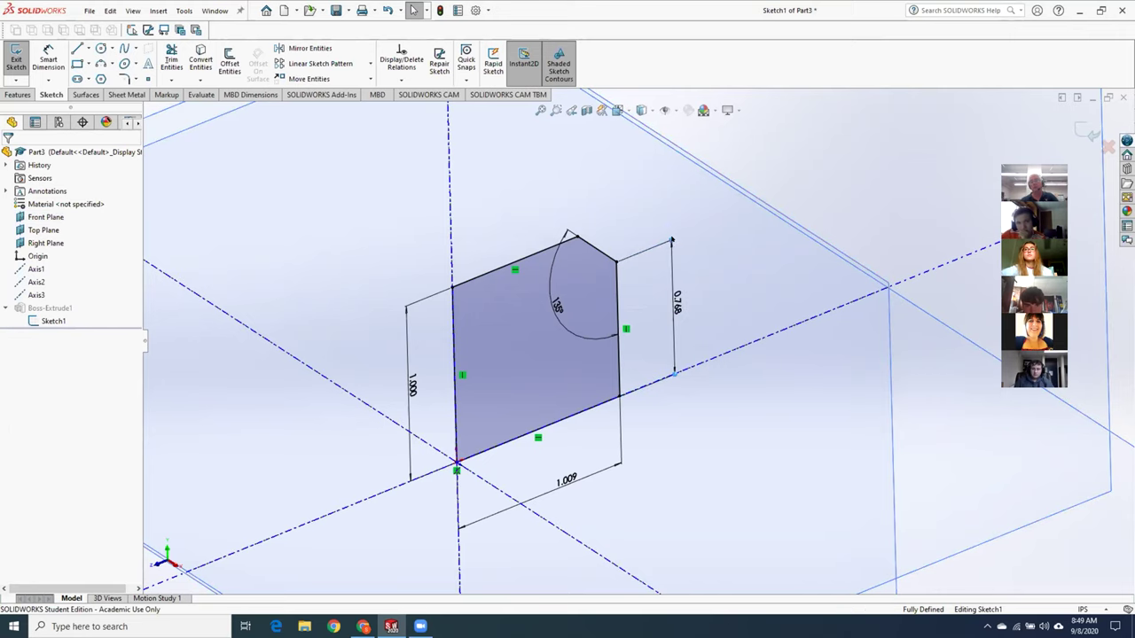
drag(723, 308, 626, 205)
key(Delete)
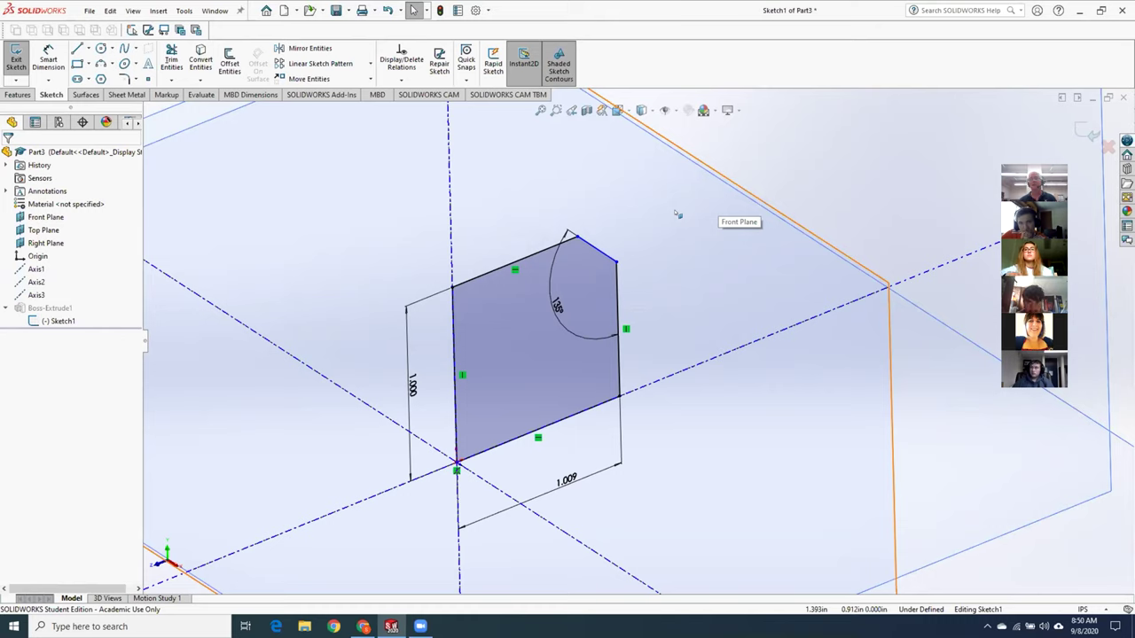
- Dimension the length of the profile's top edge, placing the dimension near the bevel and accepting its current value
click(532, 252)
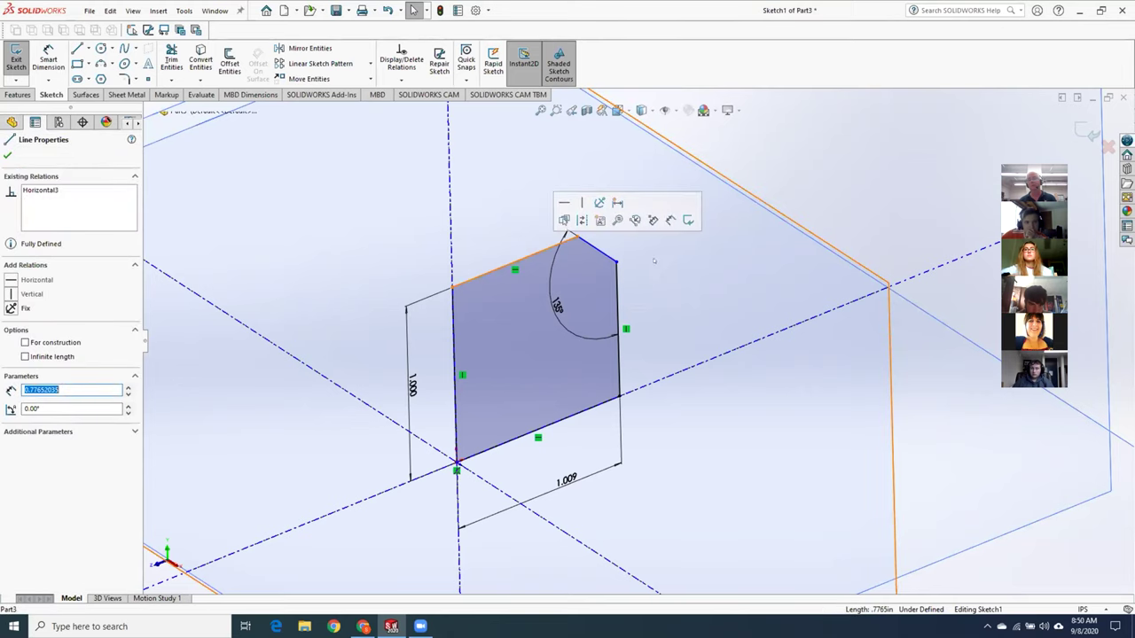
key(d)
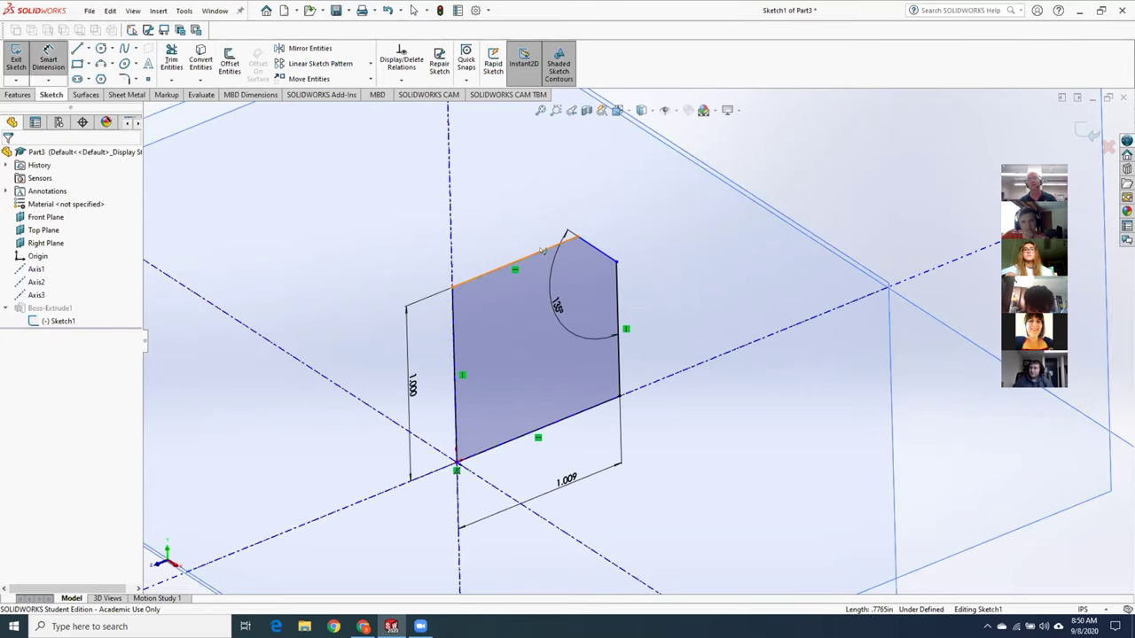
click(542, 251)
click(614, 257)
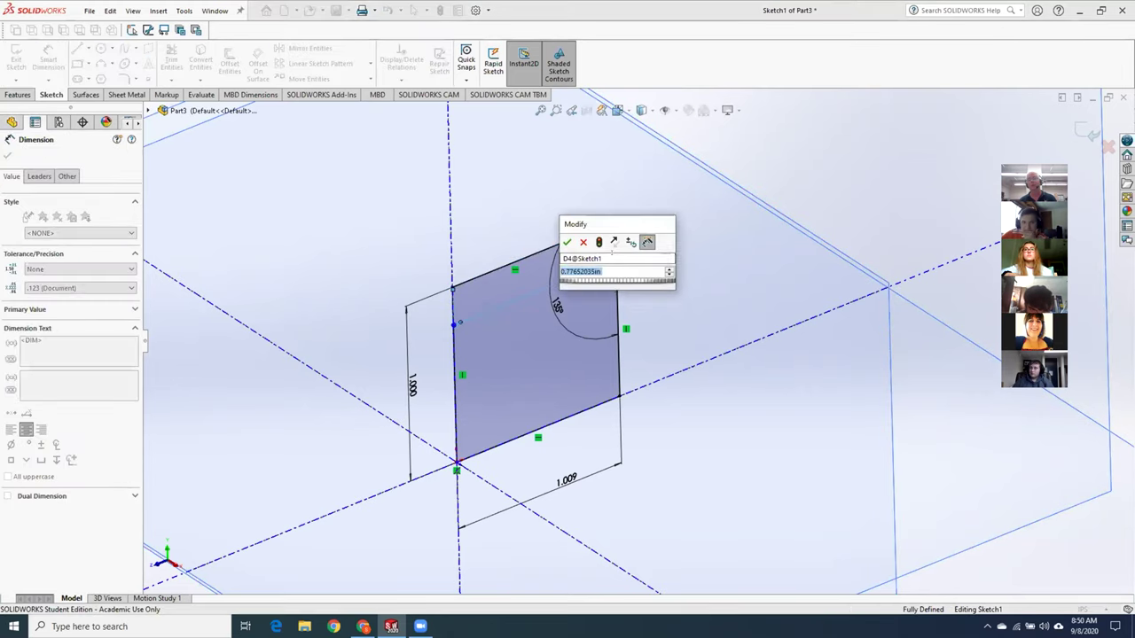
click(566, 241)
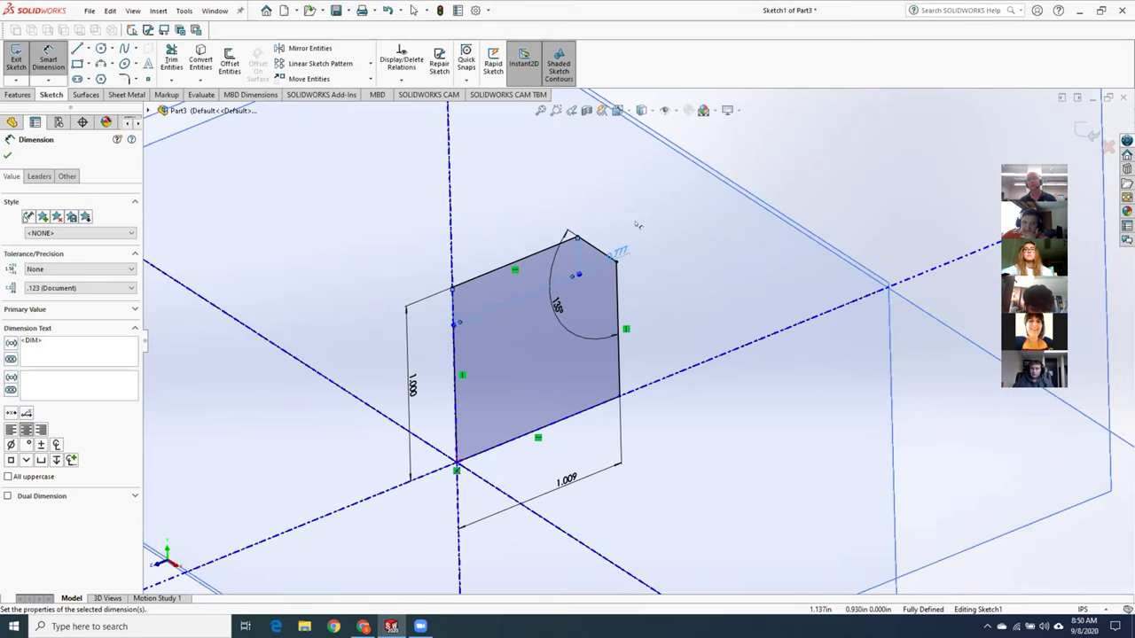
key(Escape)
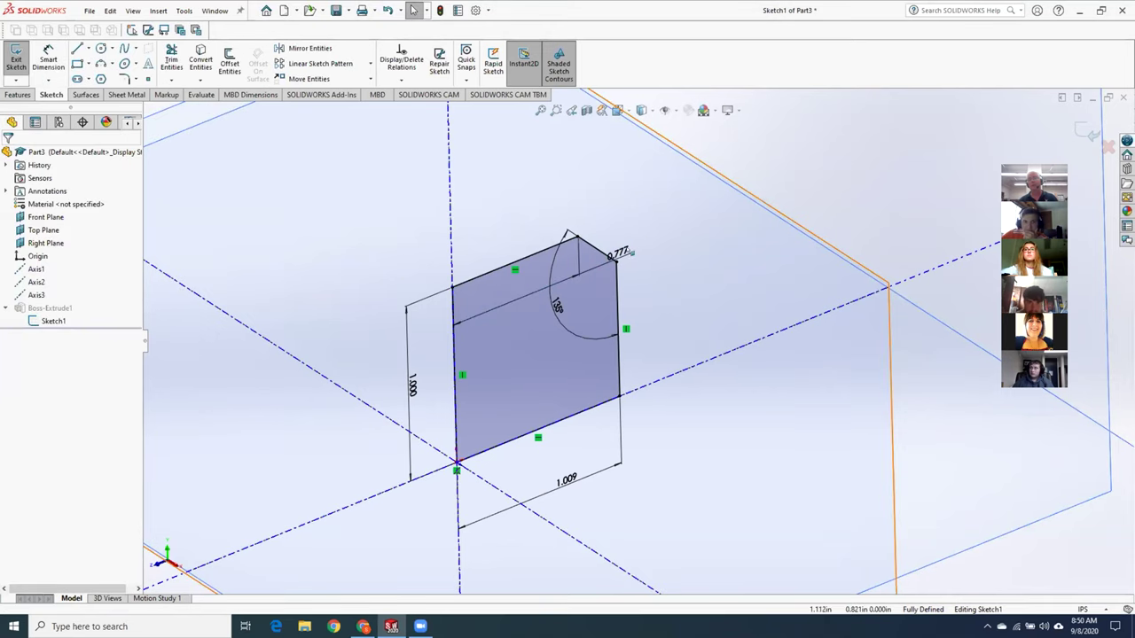
- Delete the length dimension of the profile's top edge
click(620, 250)
key(Return)
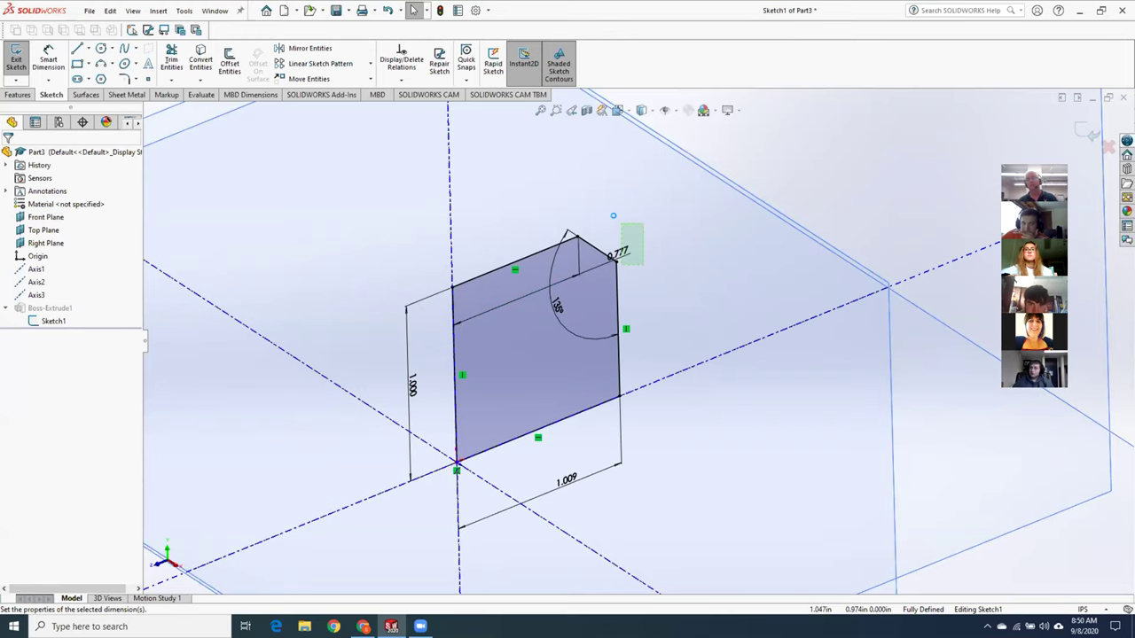
click(622, 253)
key(Delete)
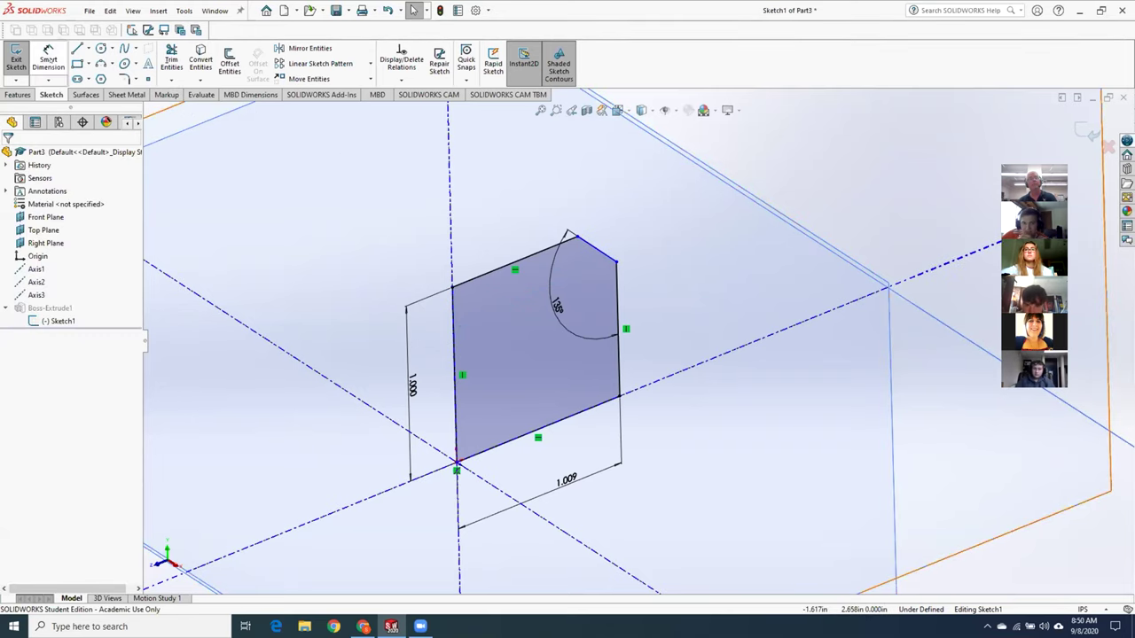
- Dimension the vertical distance from the bevel's lower endpoint to the profile's top edge, placing it outside the bevel and accepting its current value
click(617, 262)
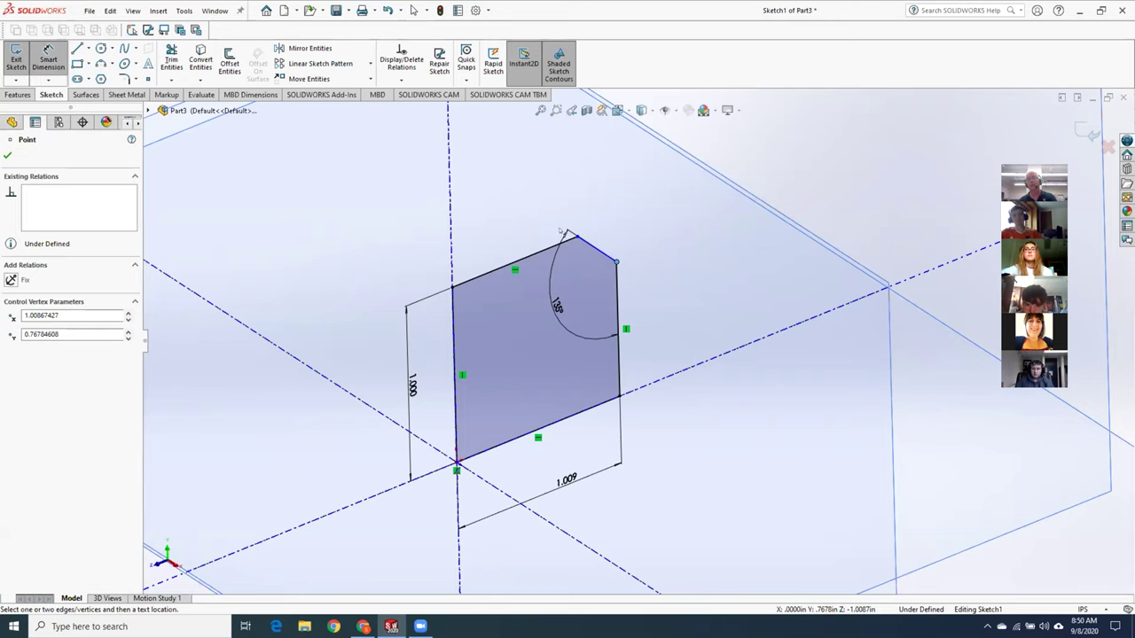
click(542, 250)
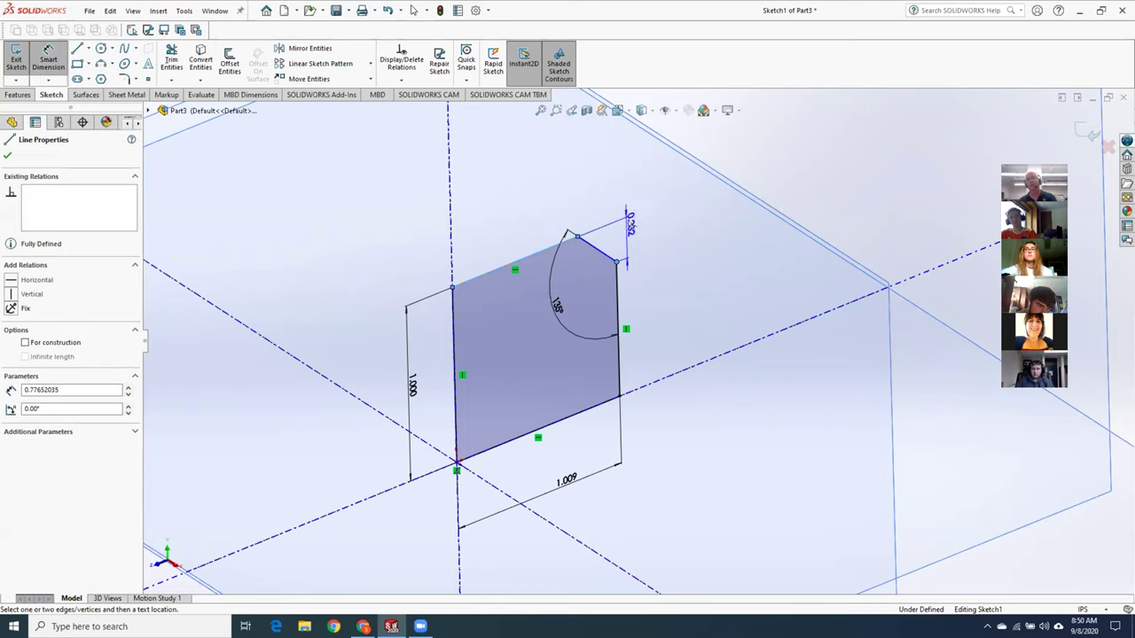
click(649, 215)
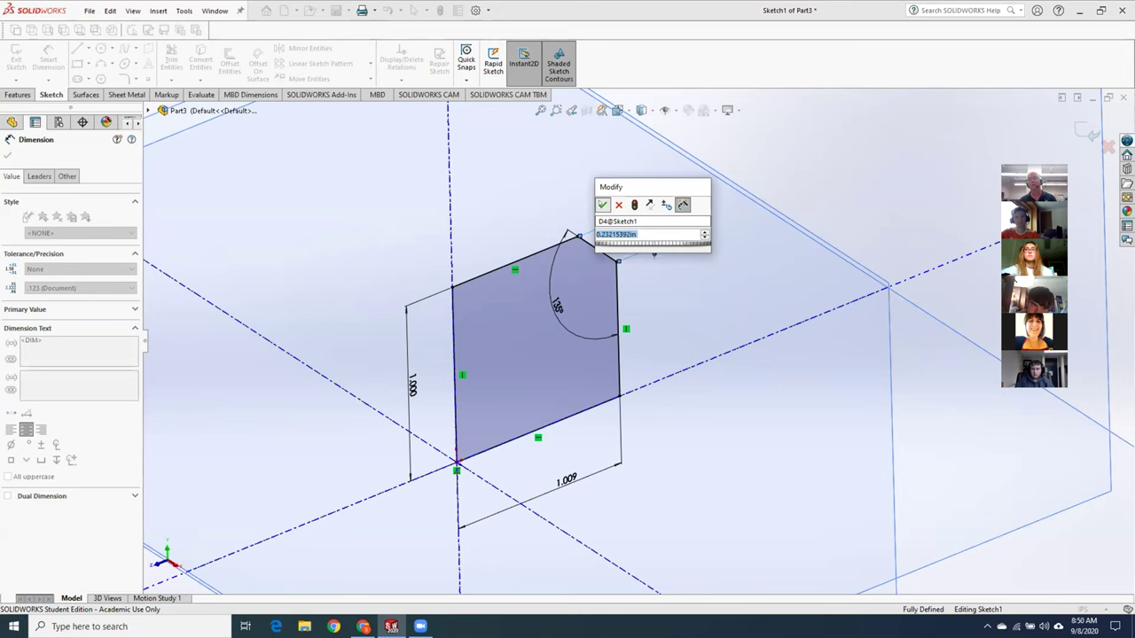
key(Return)
click(804, 488)
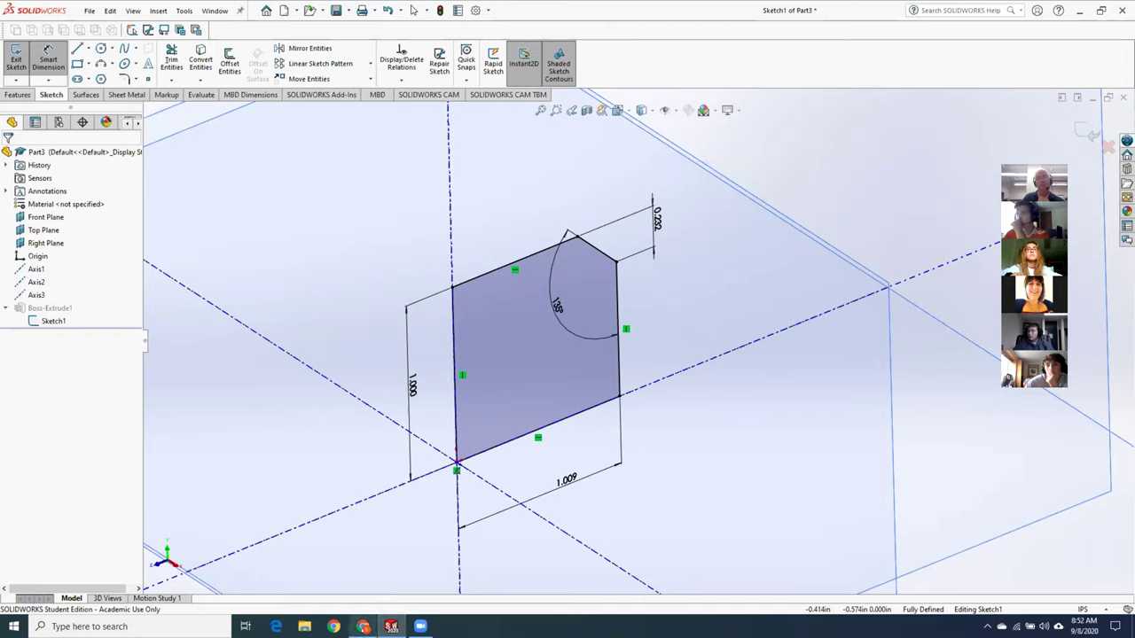
- Switch to Chrome and examine the mirror holder homework drawing's views and dimensions
click(363, 627)
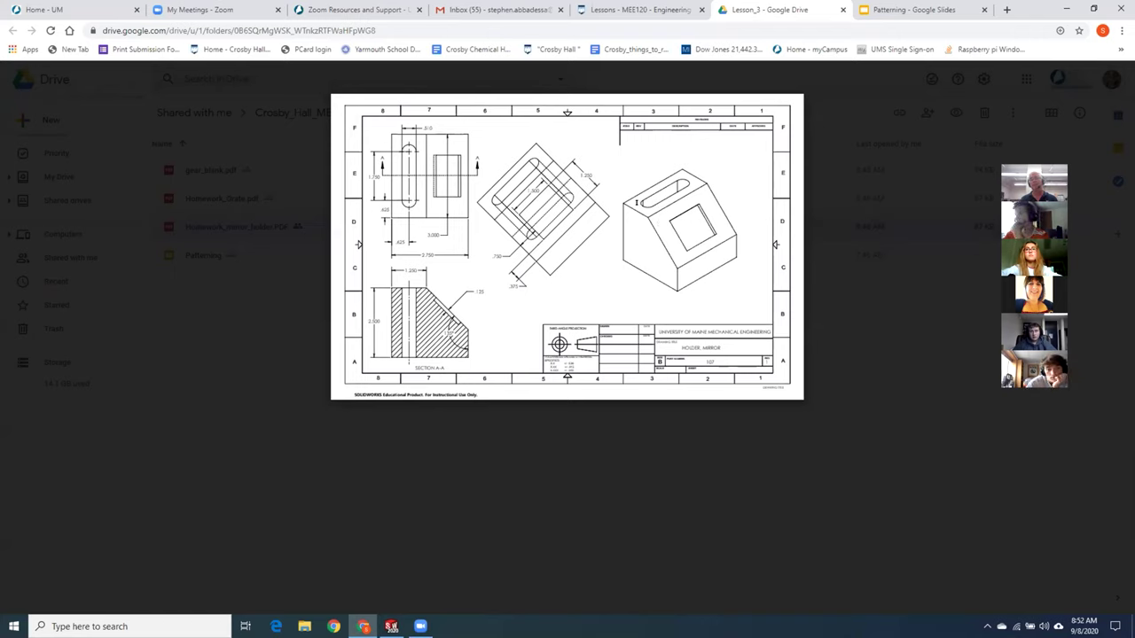
mouse_move(648, 155)
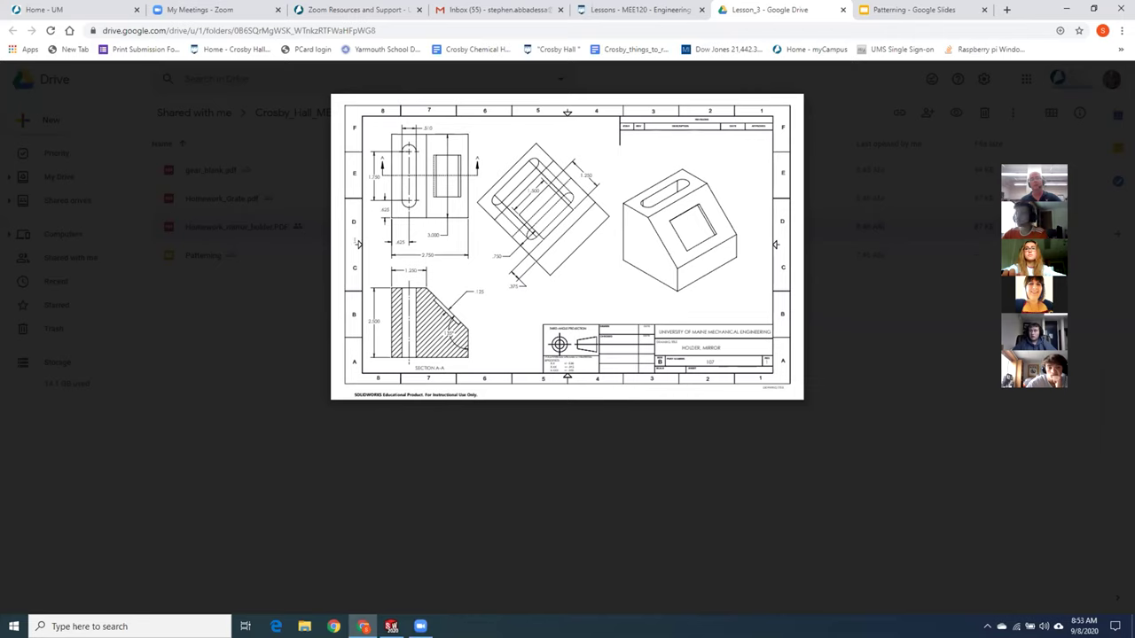
mouse_move(421, 158)
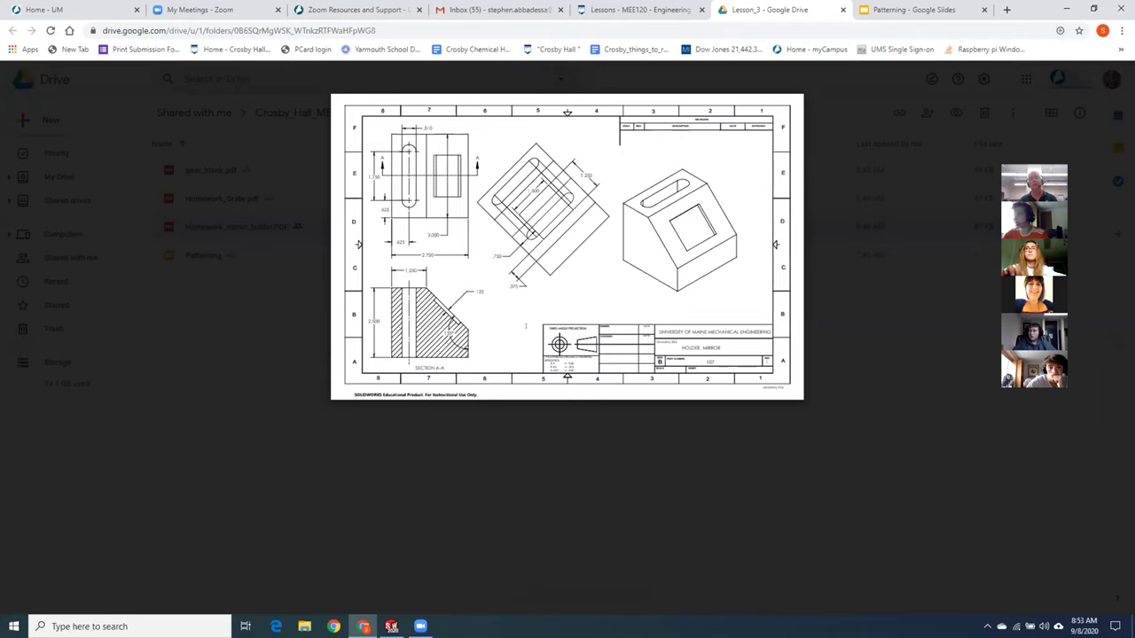
mouse_move(515, 334)
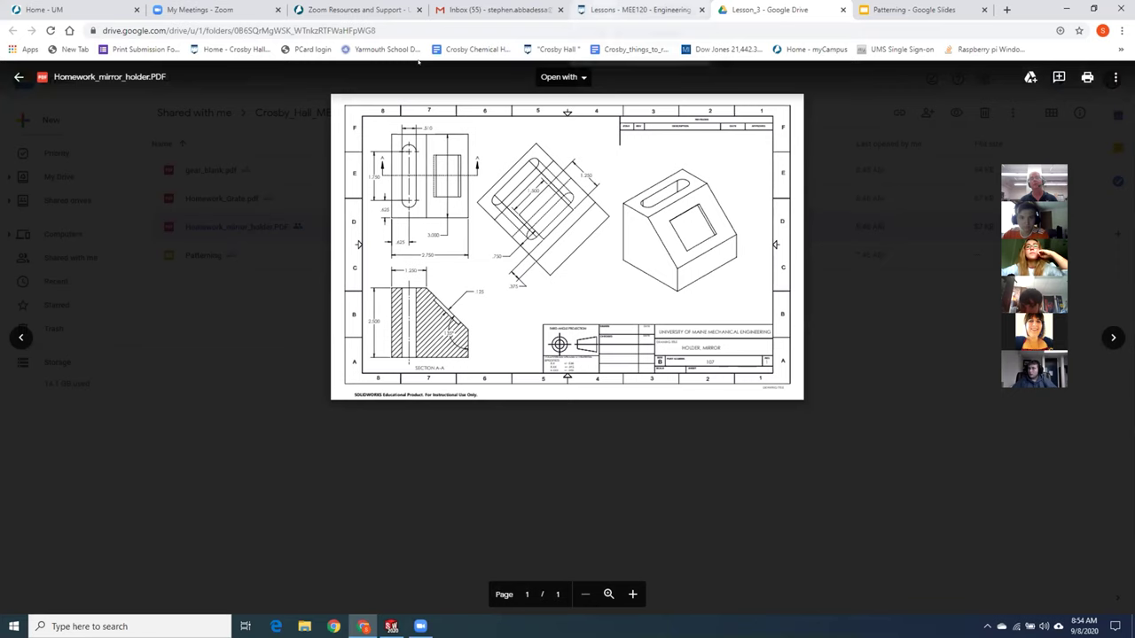
- Open the MEE120 course site's syllabus and review the class topics and homework due dates
click(636, 9)
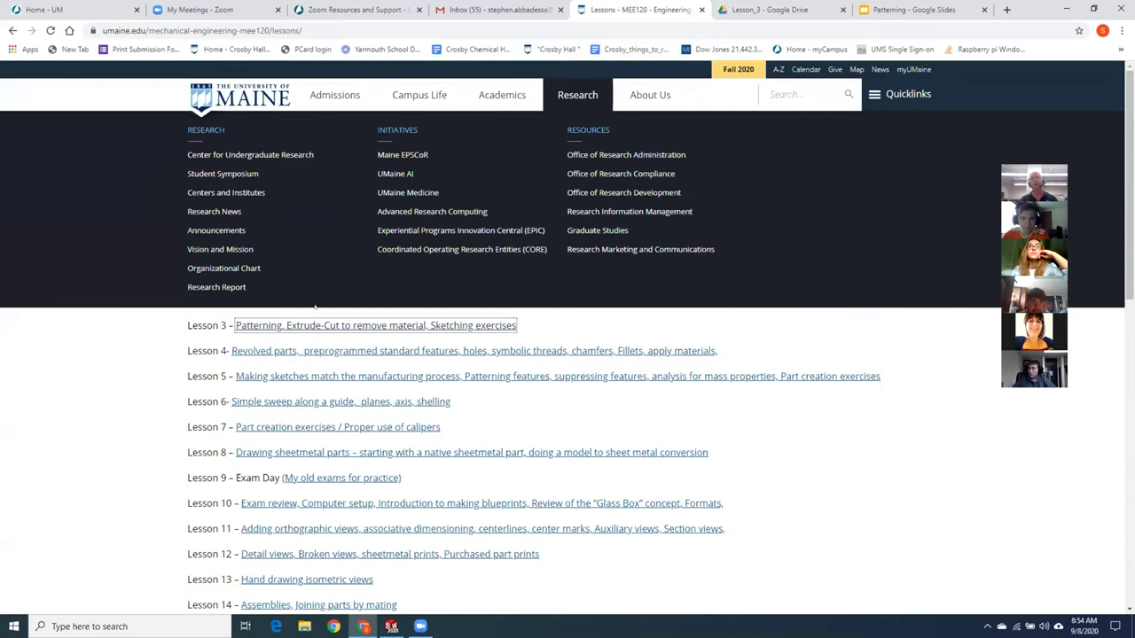
click(508, 207)
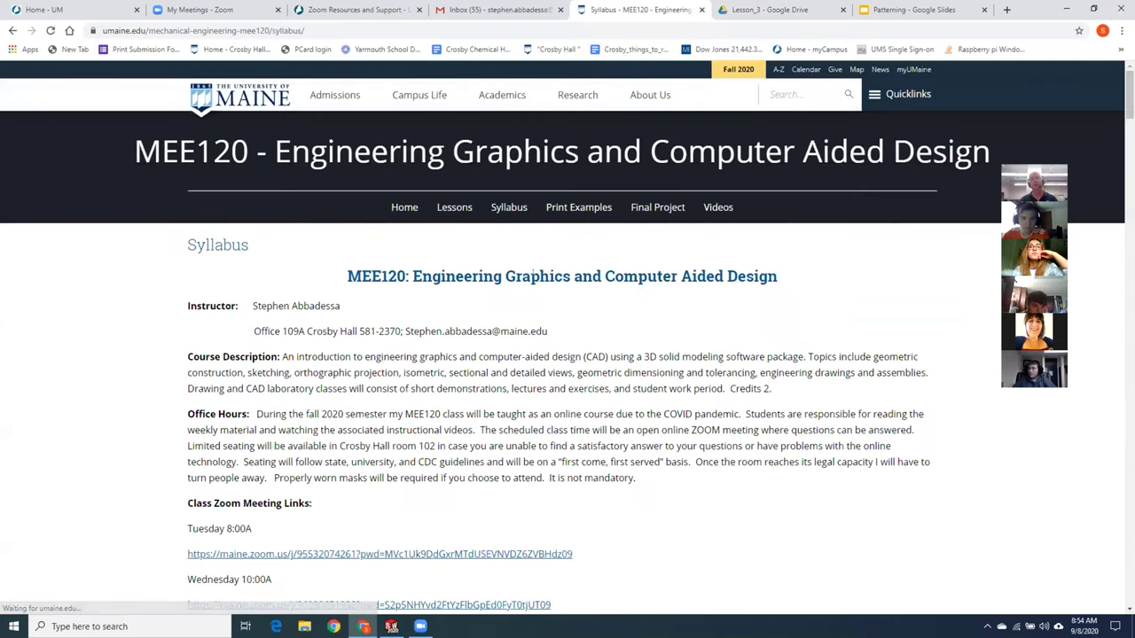
scroll(534, 274, down, 7)
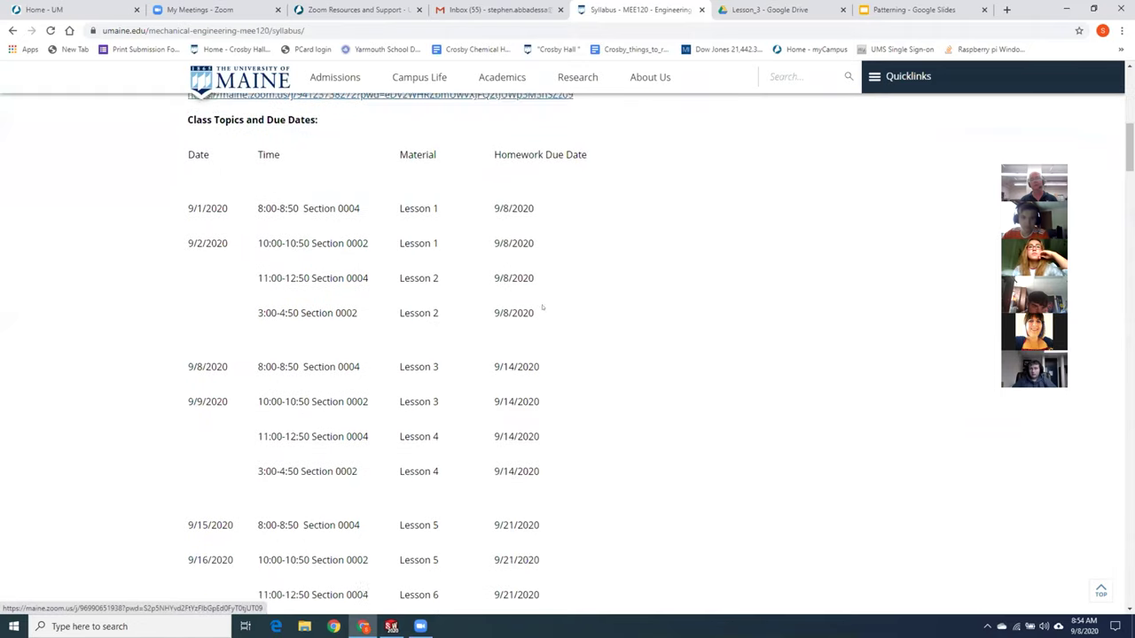
scroll(543, 307, down, 1)
scroll(542, 307, up, 1)
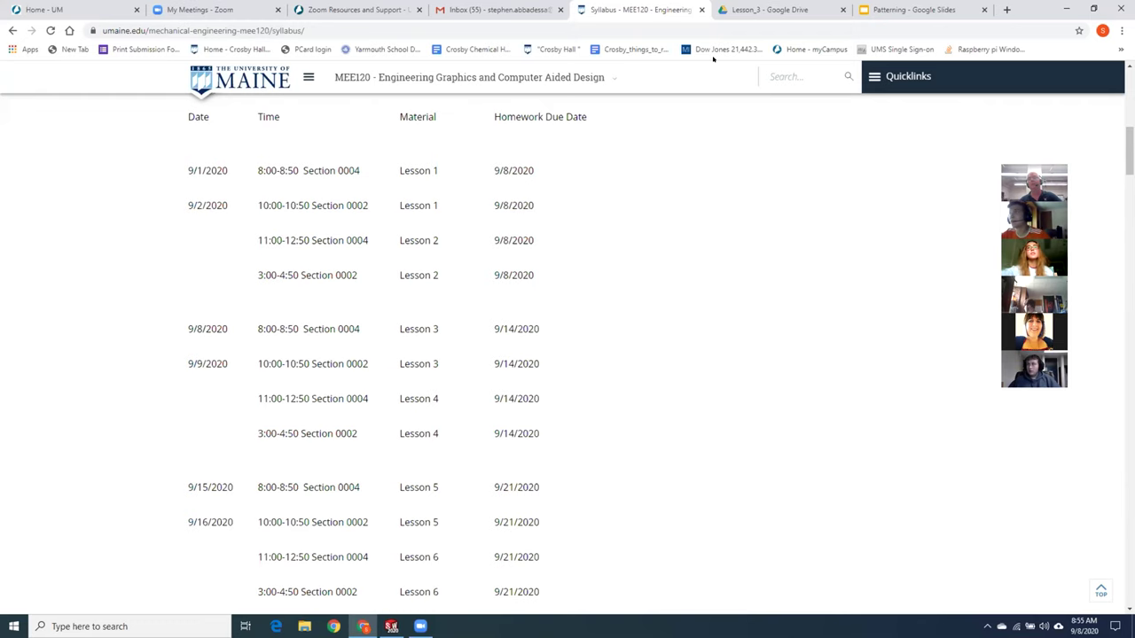
- Return to the Lesson_3 folder in Google Drive and open Homework_Grate.pdf for viewing
click(893, 9)
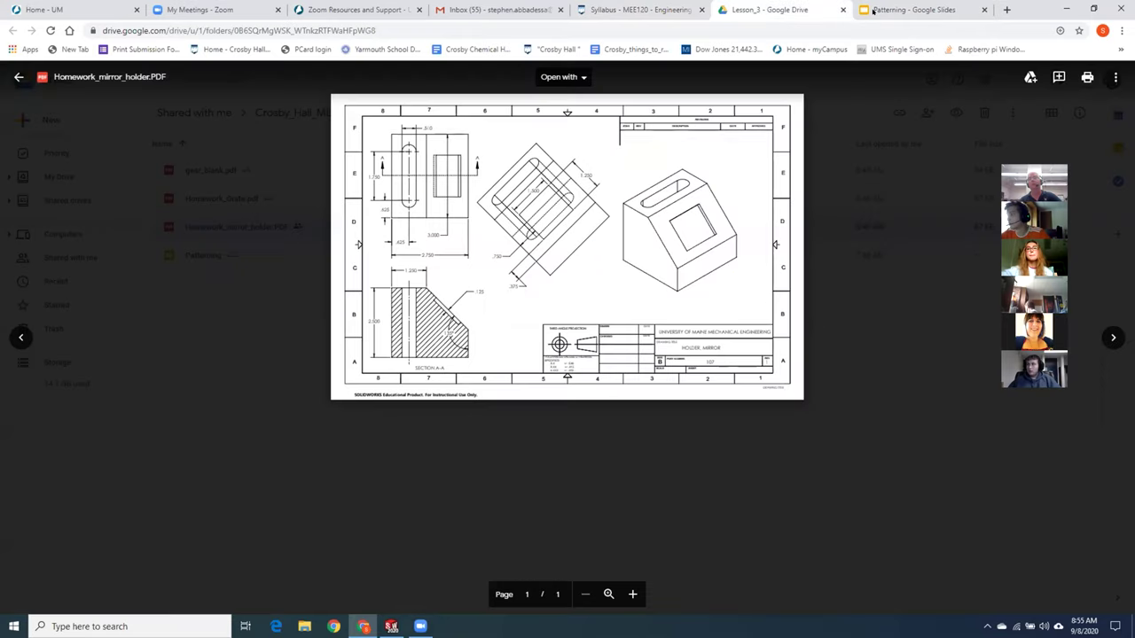
click(762, 9)
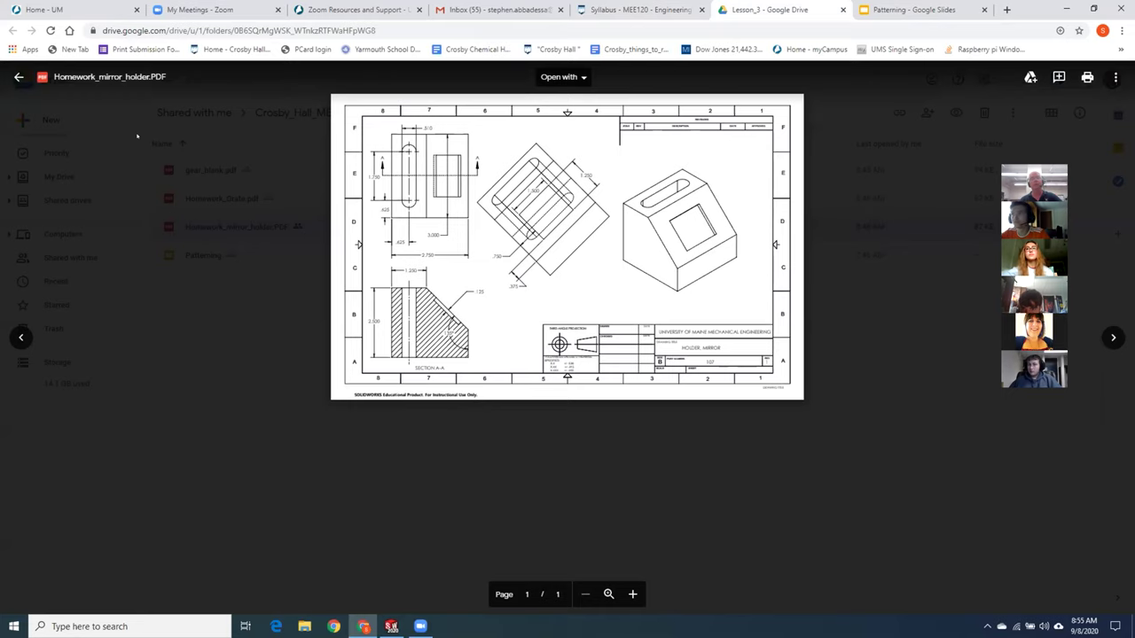
click(18, 76)
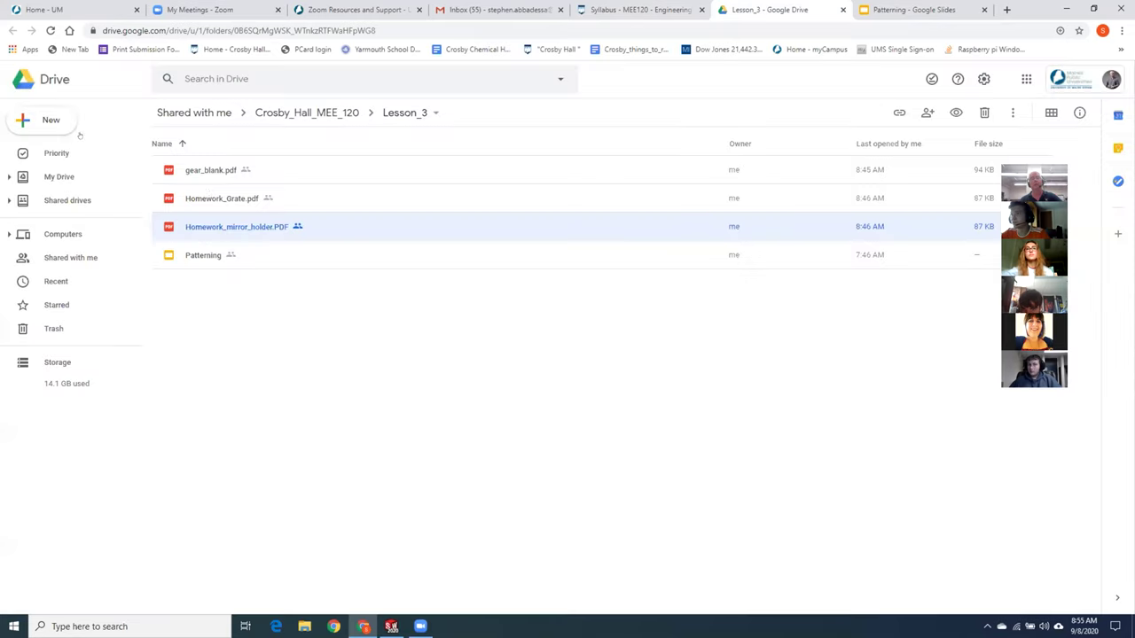
double_click(214, 199)
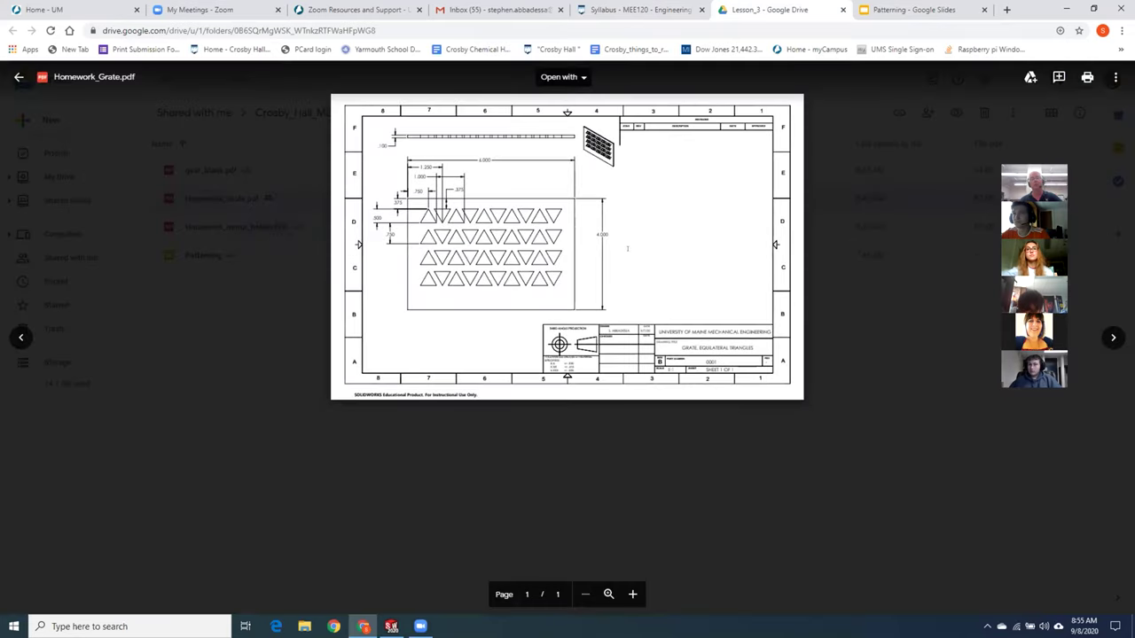
- Close the grate drawing and open gear_blank.pdf from the Lesson_3 folder to examine the gear blank
click(18, 76)
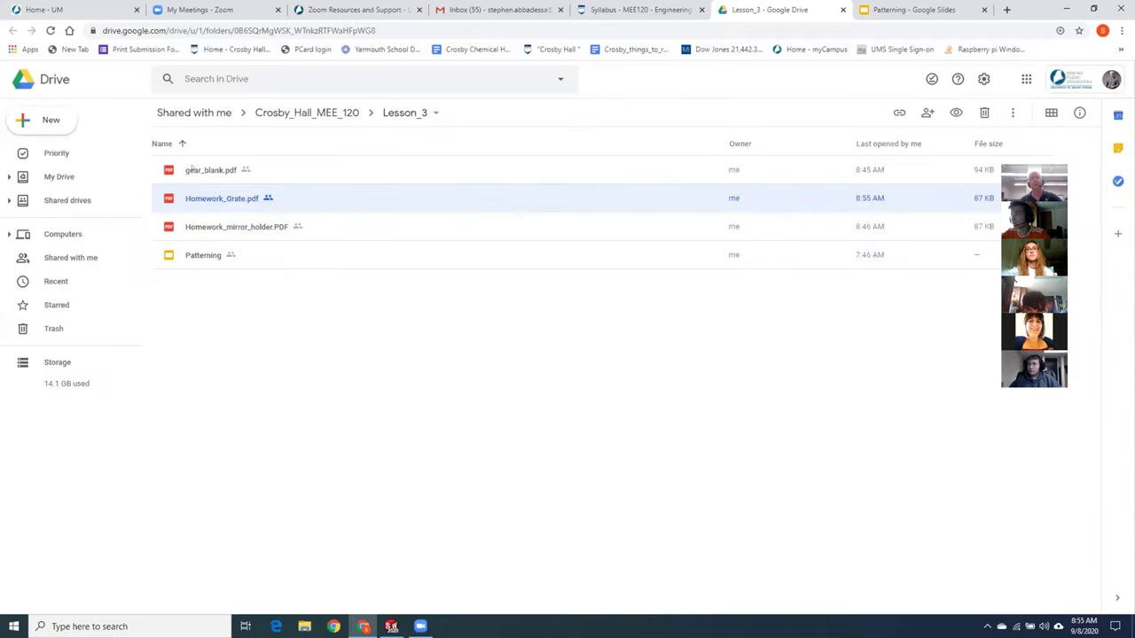
double_click(192, 169)
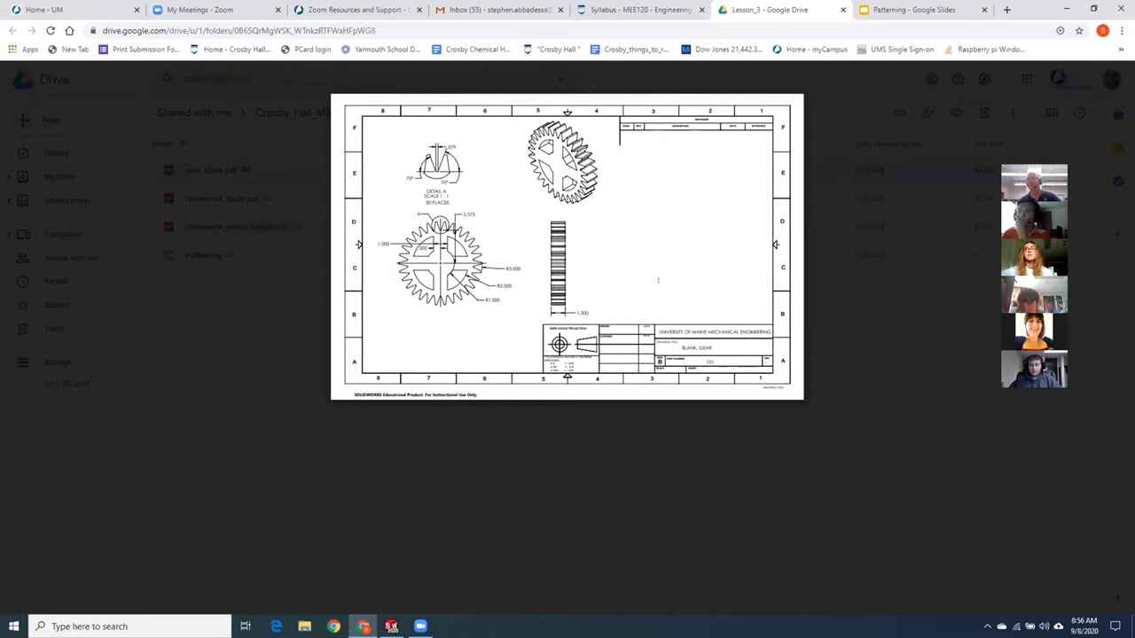
mouse_move(607, 479)
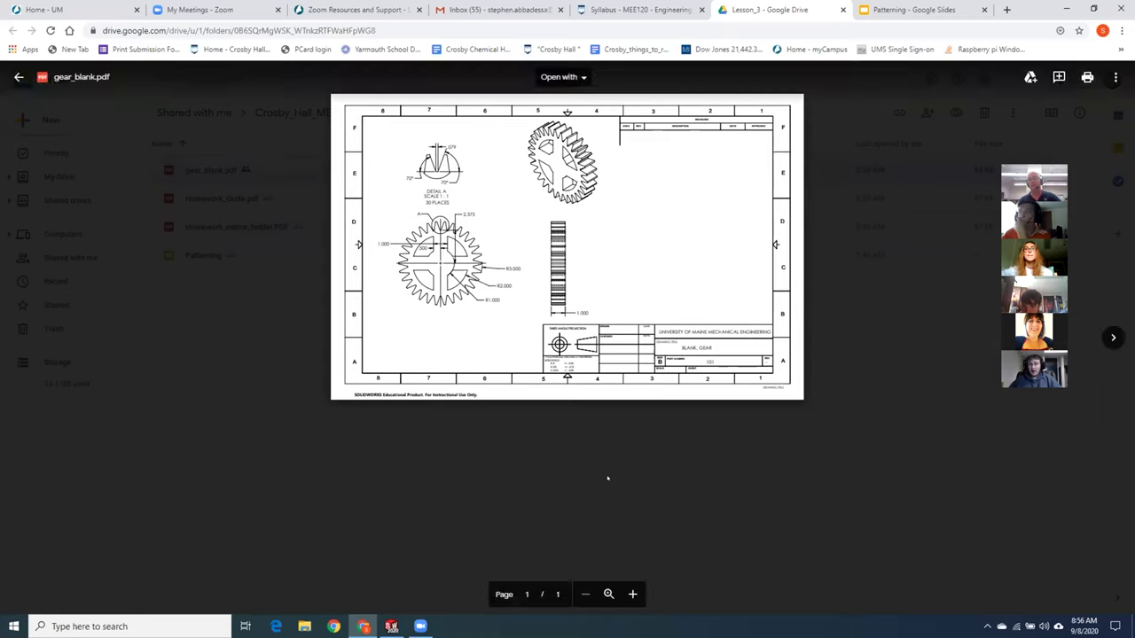
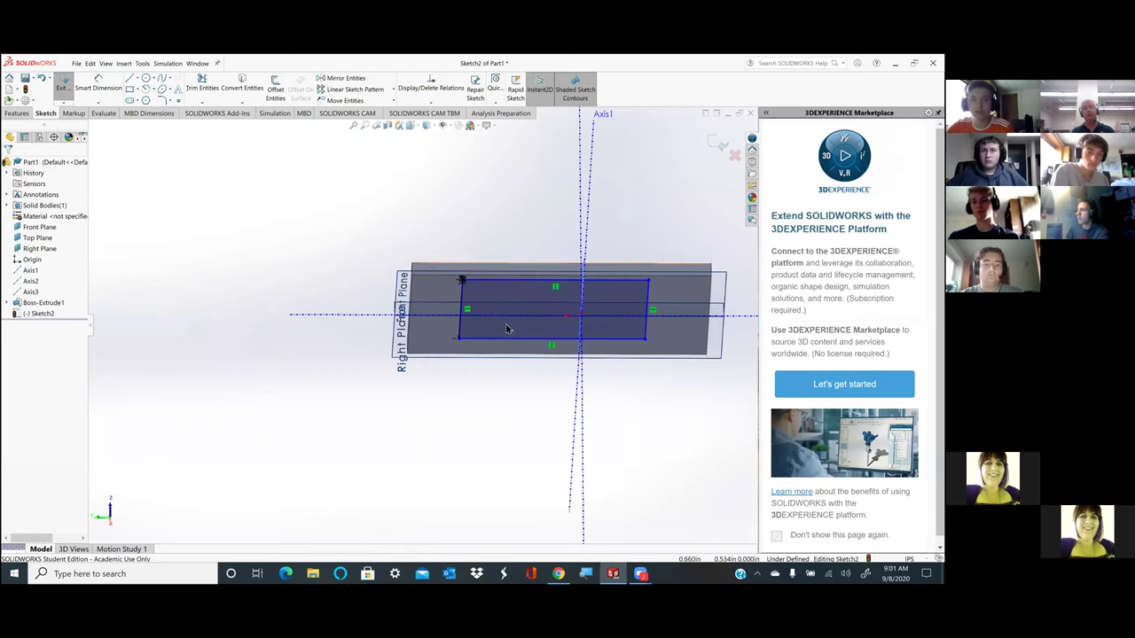
scroll(507, 325, down, 3)
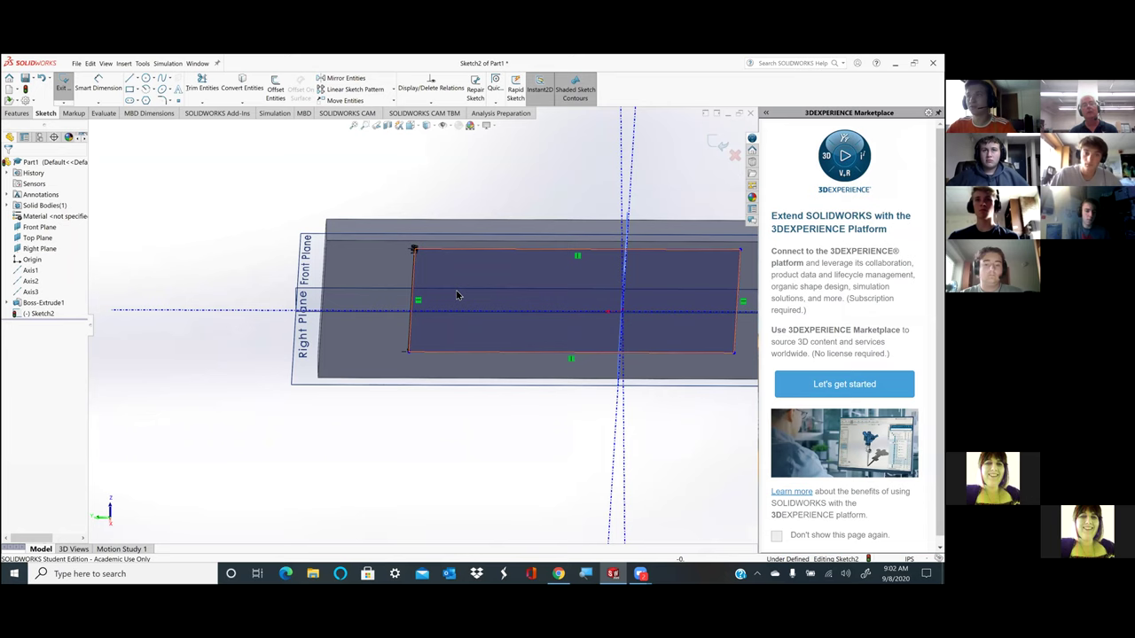
key(ctrl+a)
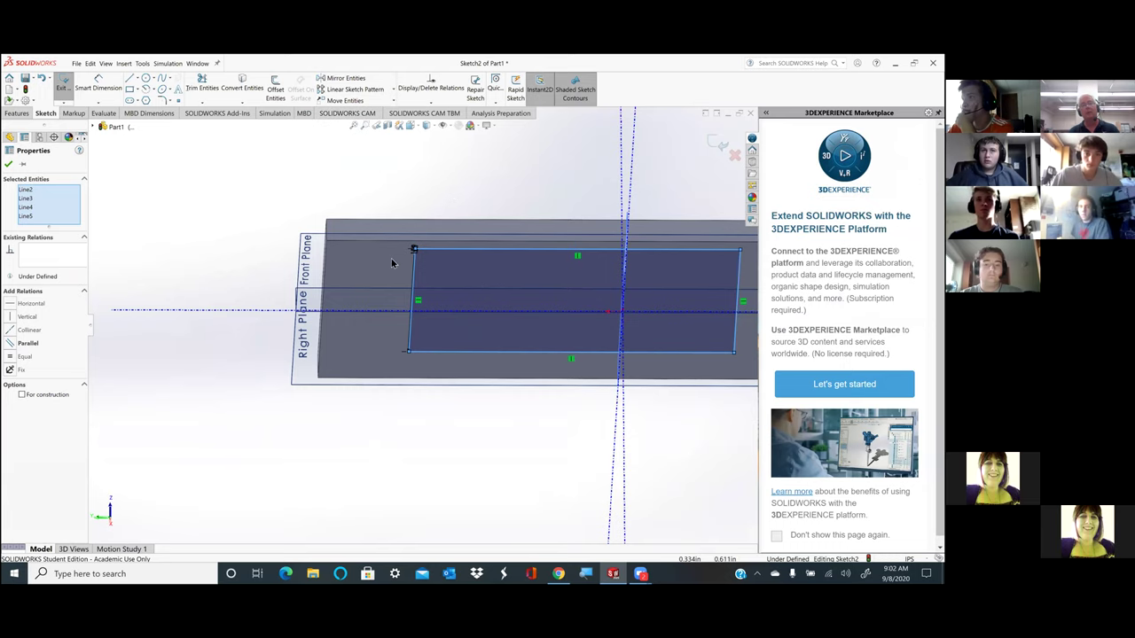
click(359, 92)
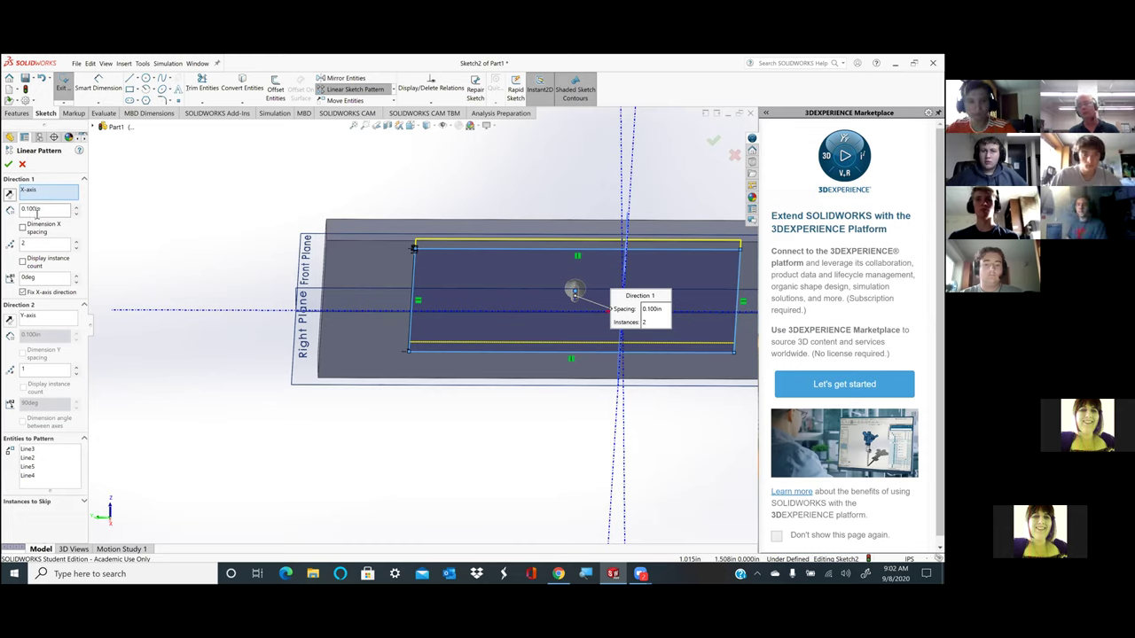
click(24, 166)
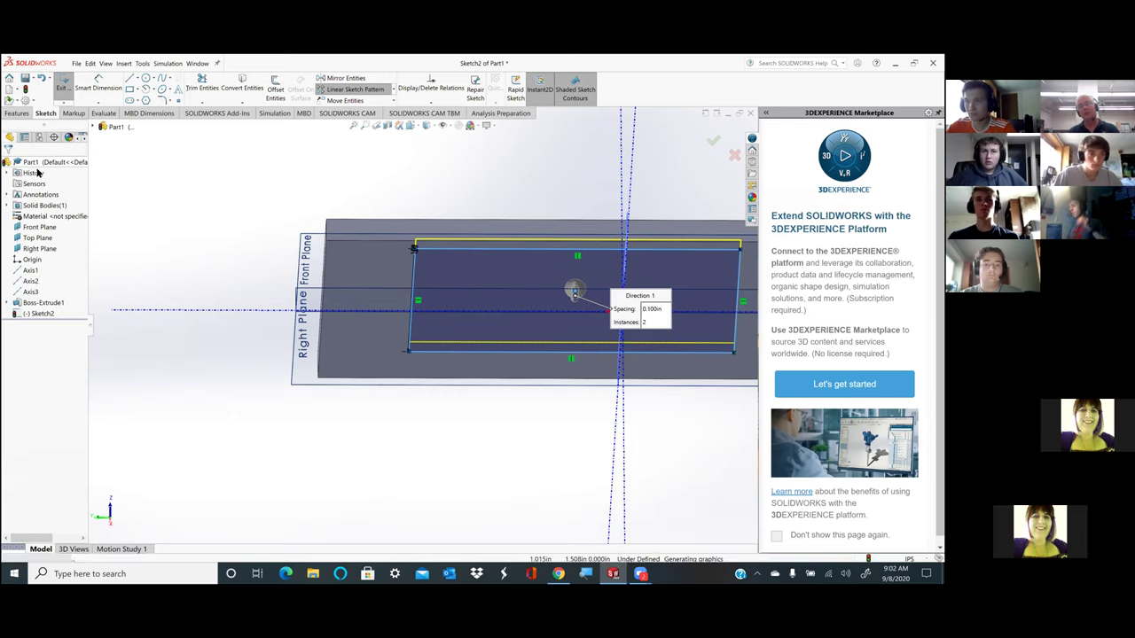
click(376, 228)
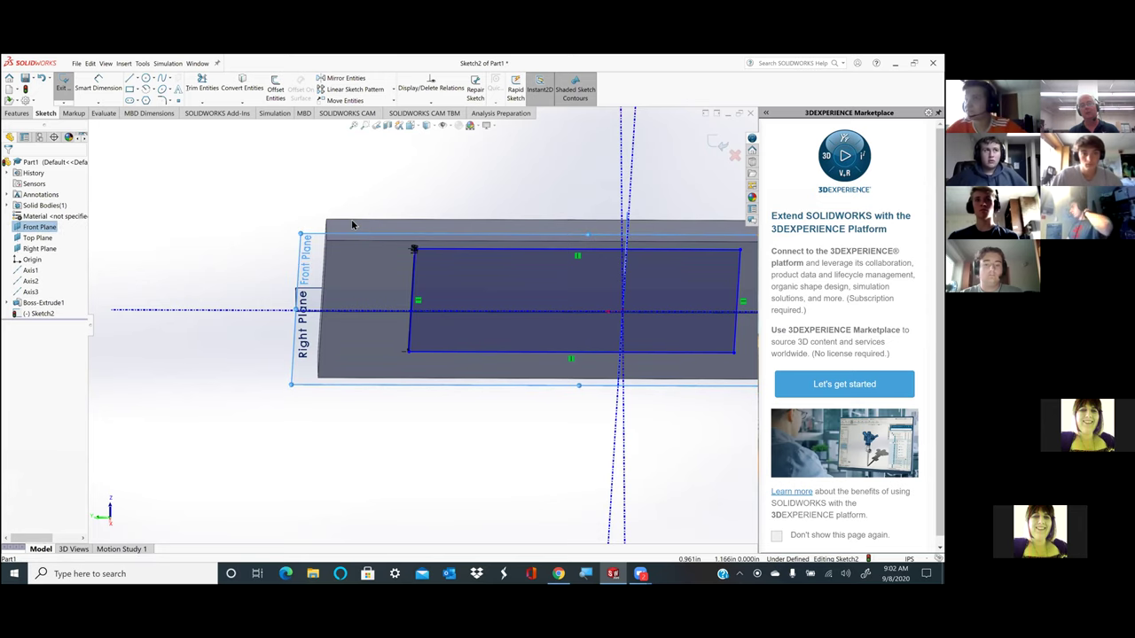
right_click(352, 219)
mouse_move(404, 333)
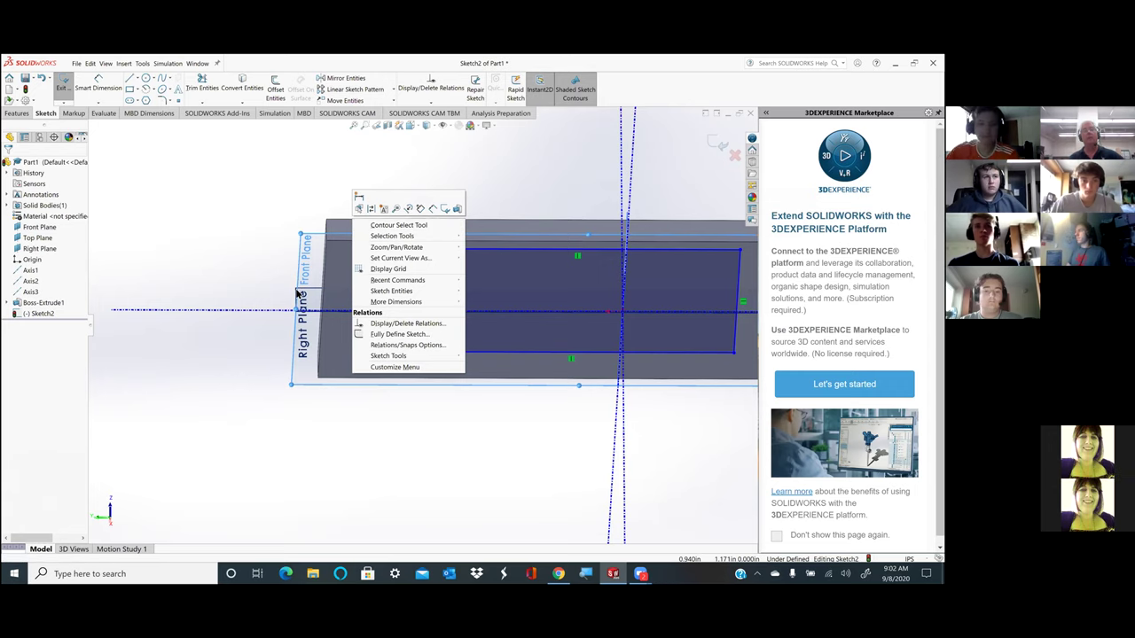
click(268, 231)
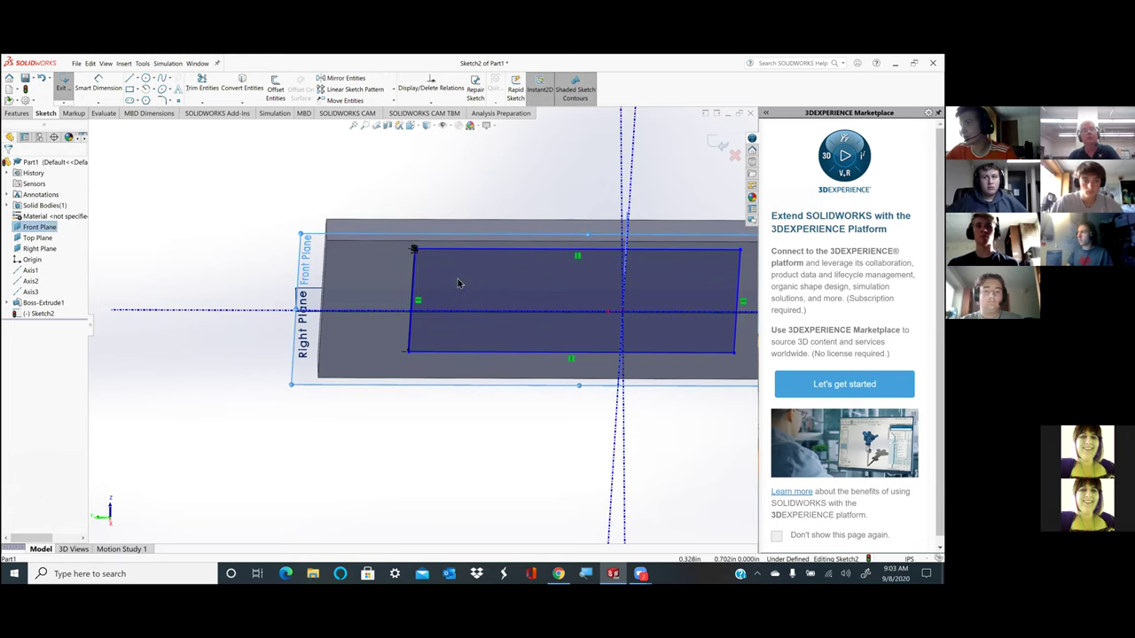
- Move the sketch rectangle away from the block and delete all its lines, including the referenced ones
mouse_move(456, 276)
mouse_down()
mouse_move(417, 316)
mouse_move(357, 298)
mouse_move(452, 286)
mouse_move(205, 195)
mouse_up()
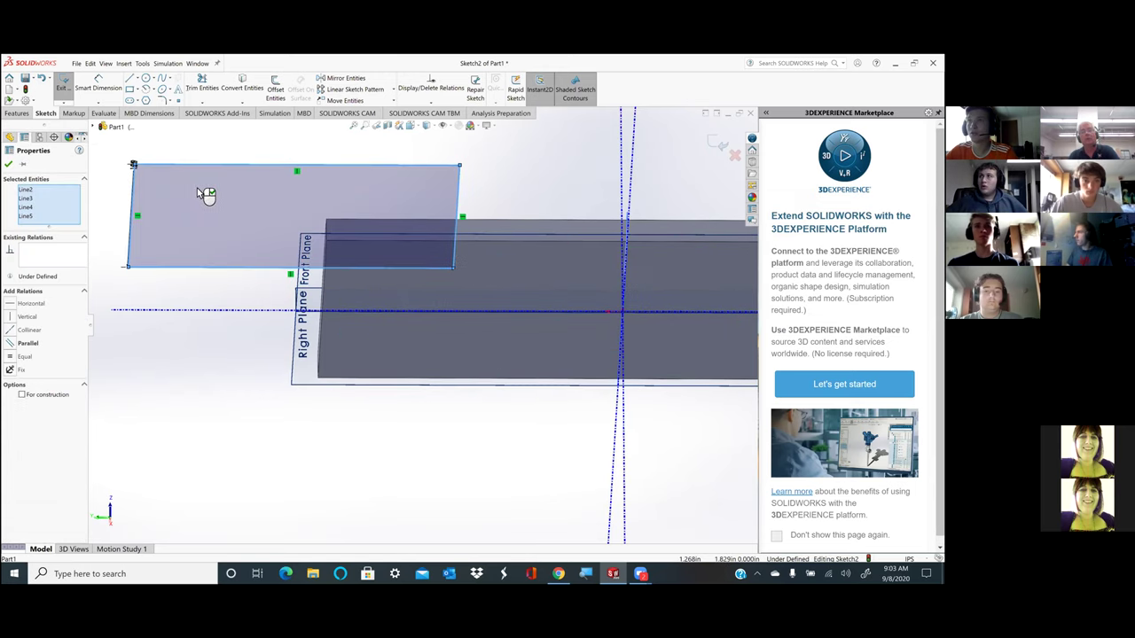
right_click(196, 186)
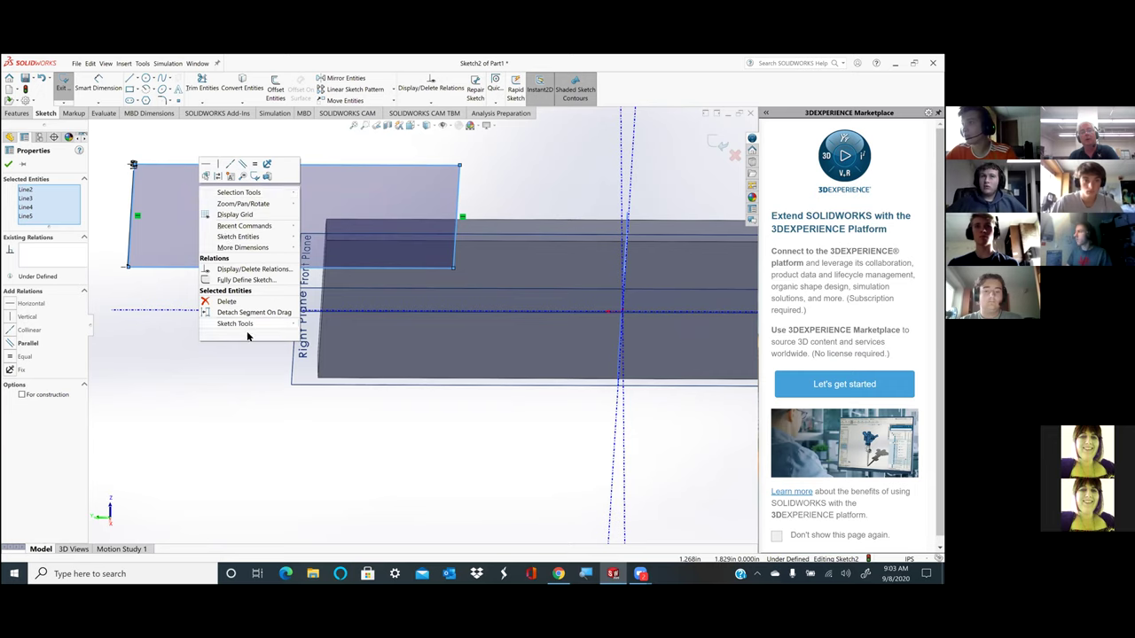
click(232, 302)
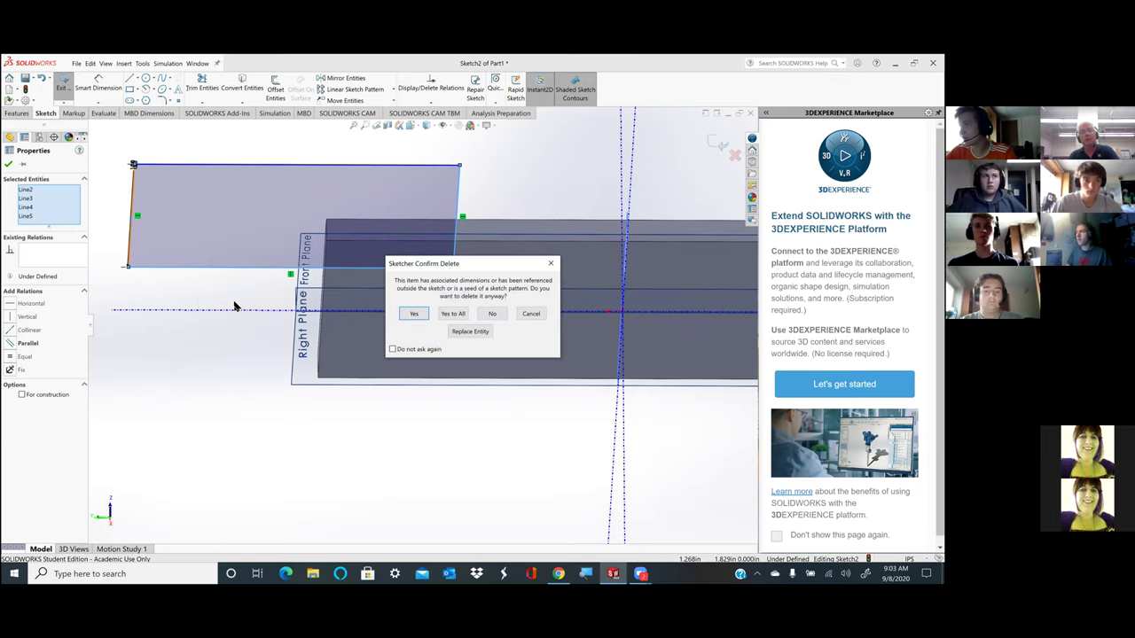
click(417, 316)
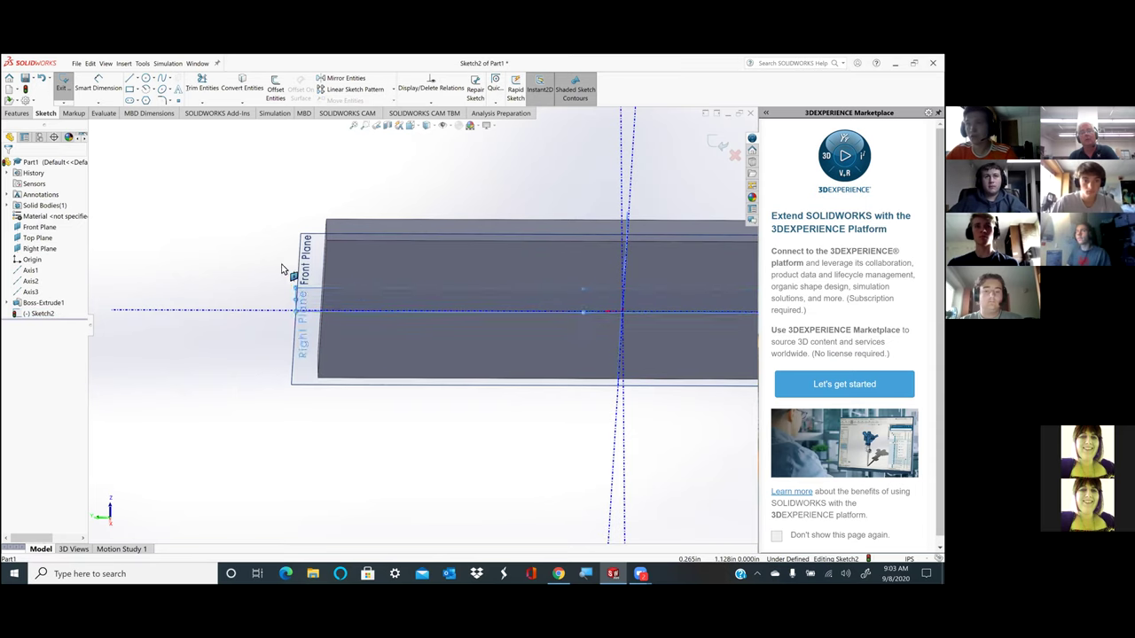
- Move the Right Plane's displayed outline partly off the block and leave its context options without choosing one
click(404, 288)
drag(404, 290, 205, 242)
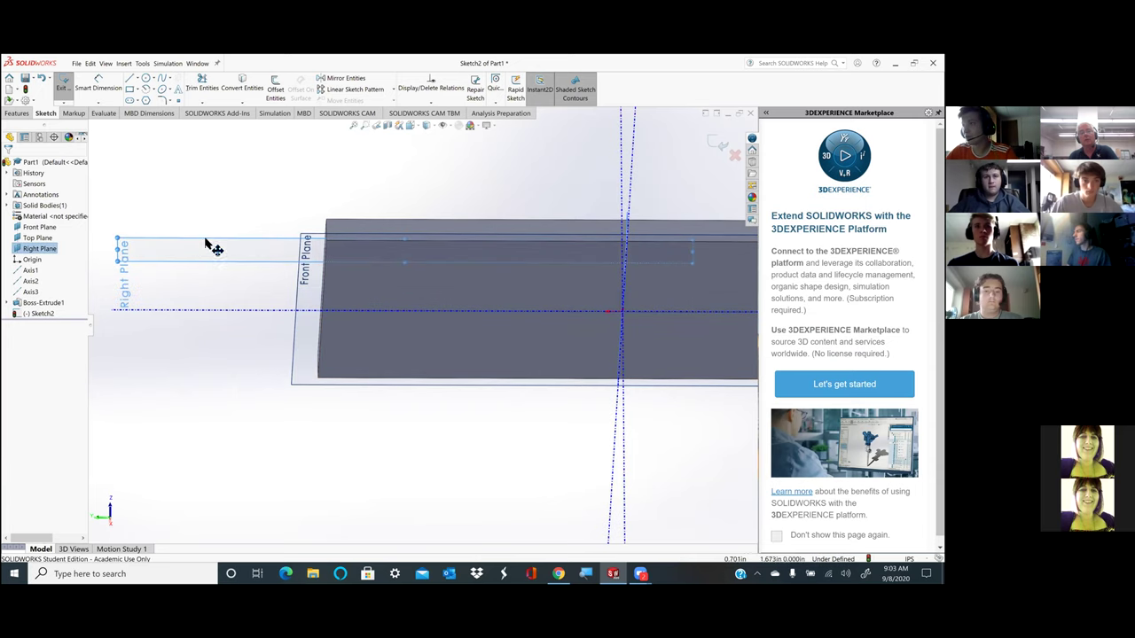
right_click(200, 264)
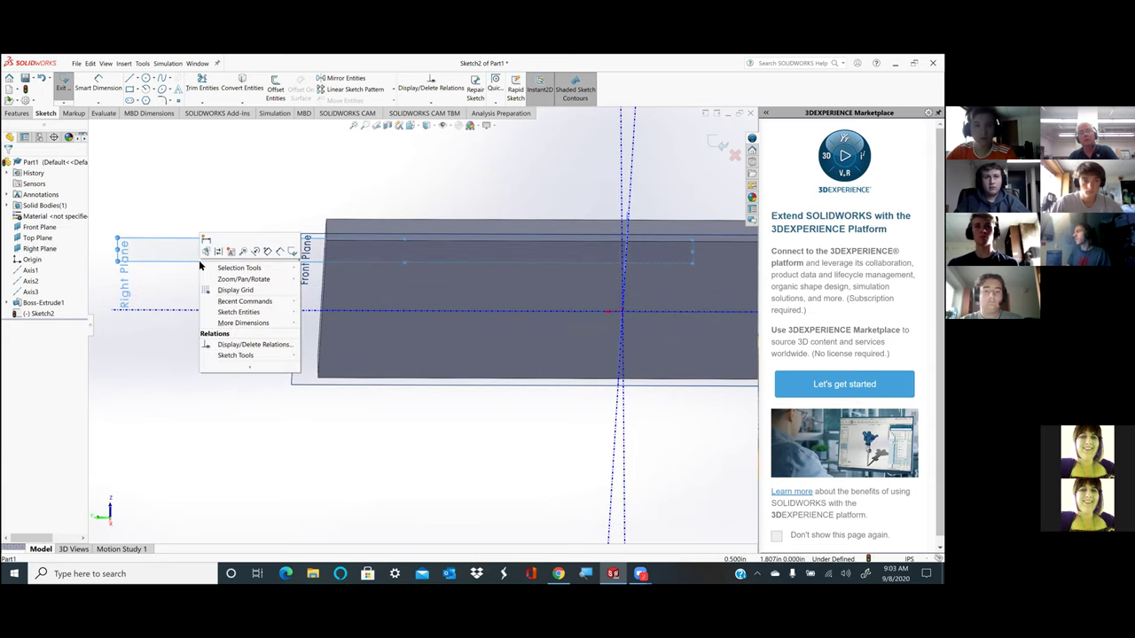
click(250, 366)
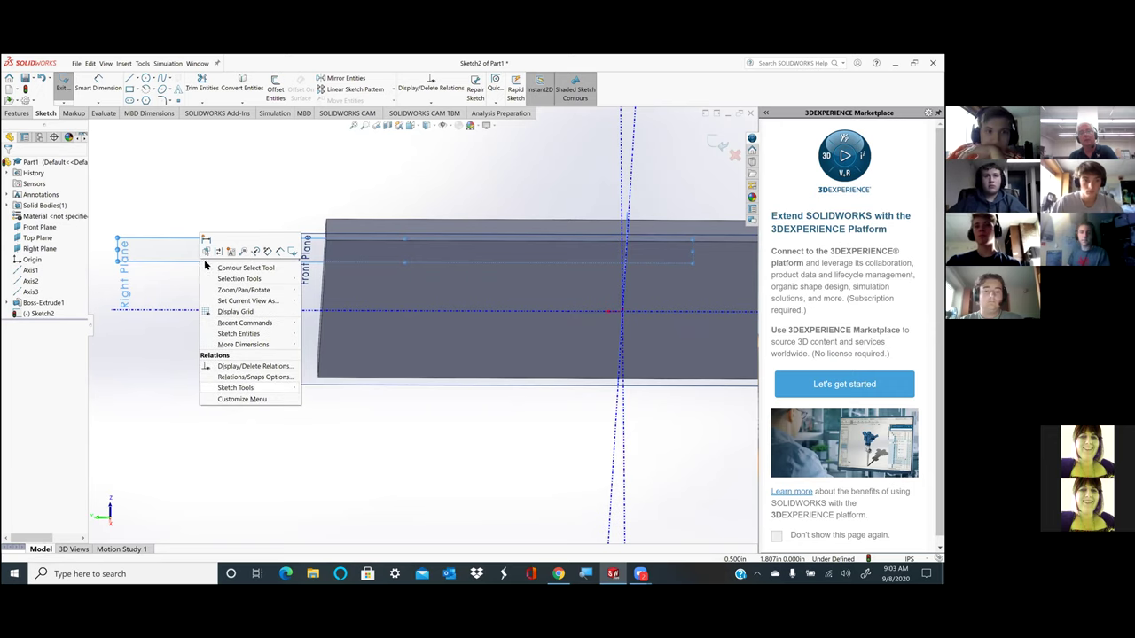
click(159, 218)
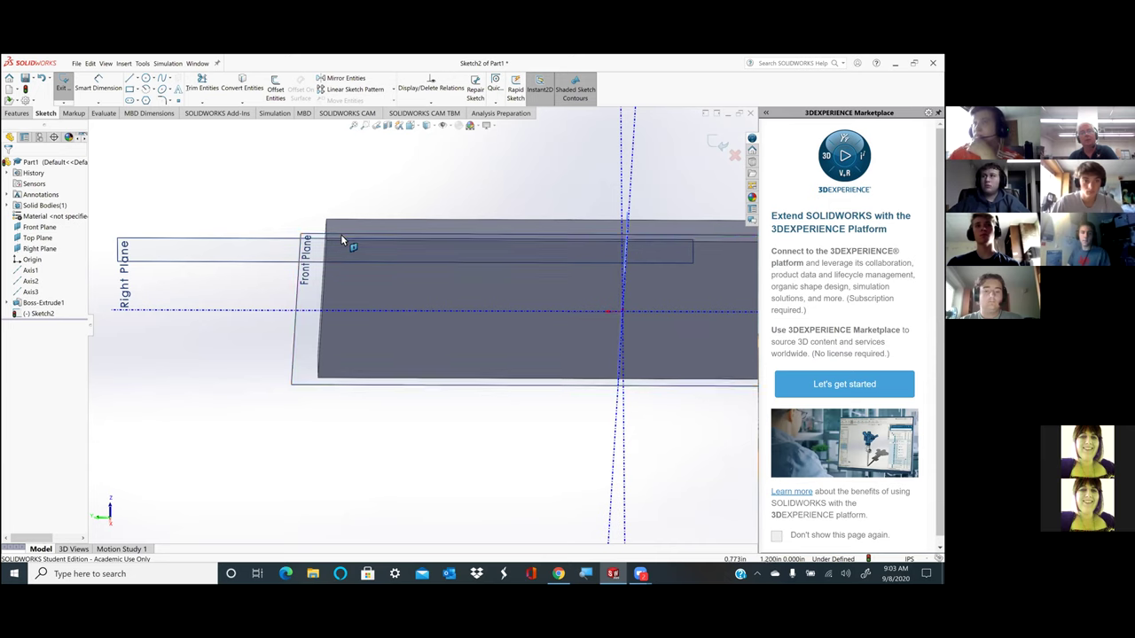
- Undo the plane outline move and the rectangle deletion, and hide the displayed reference planes and axes
click(390, 224)
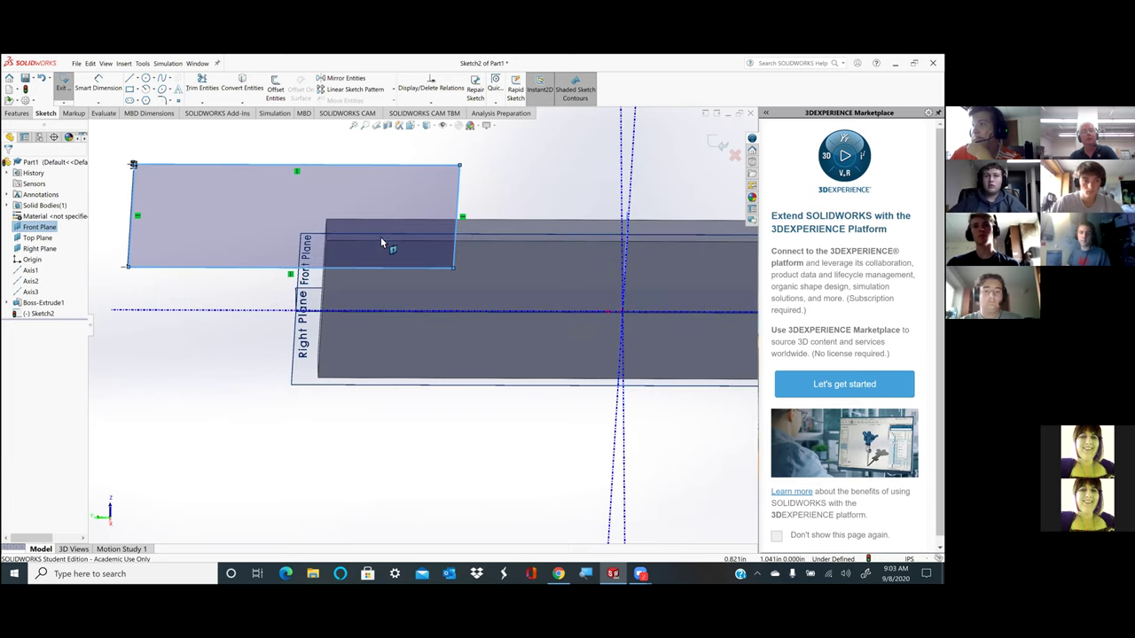
key(ctrl+v)
click(124, 65)
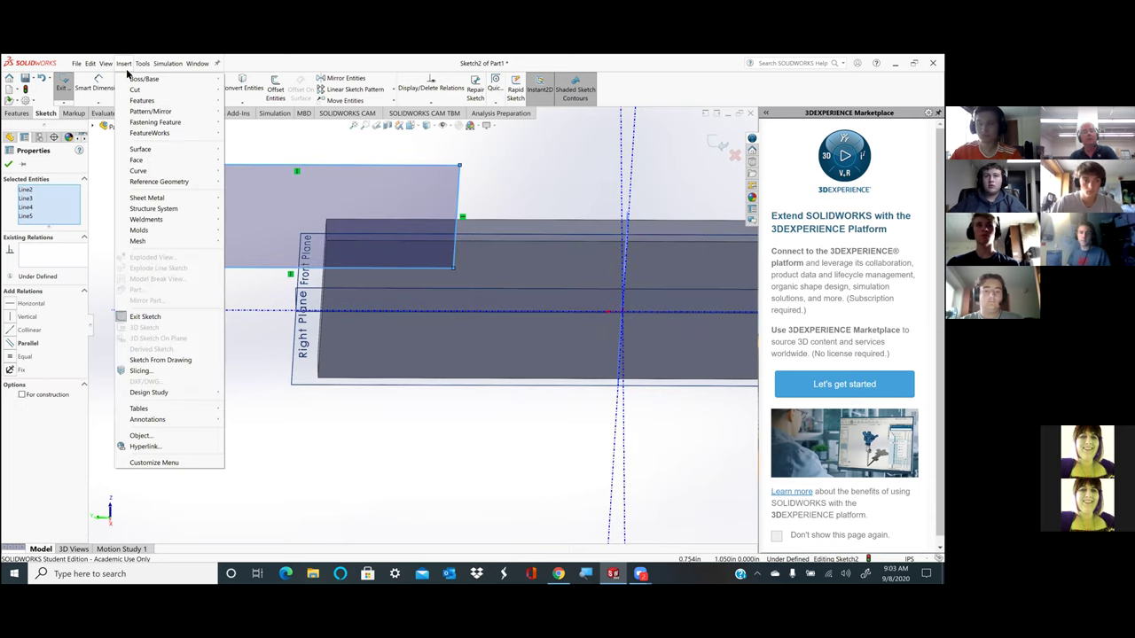
mouse_move(104, 64)
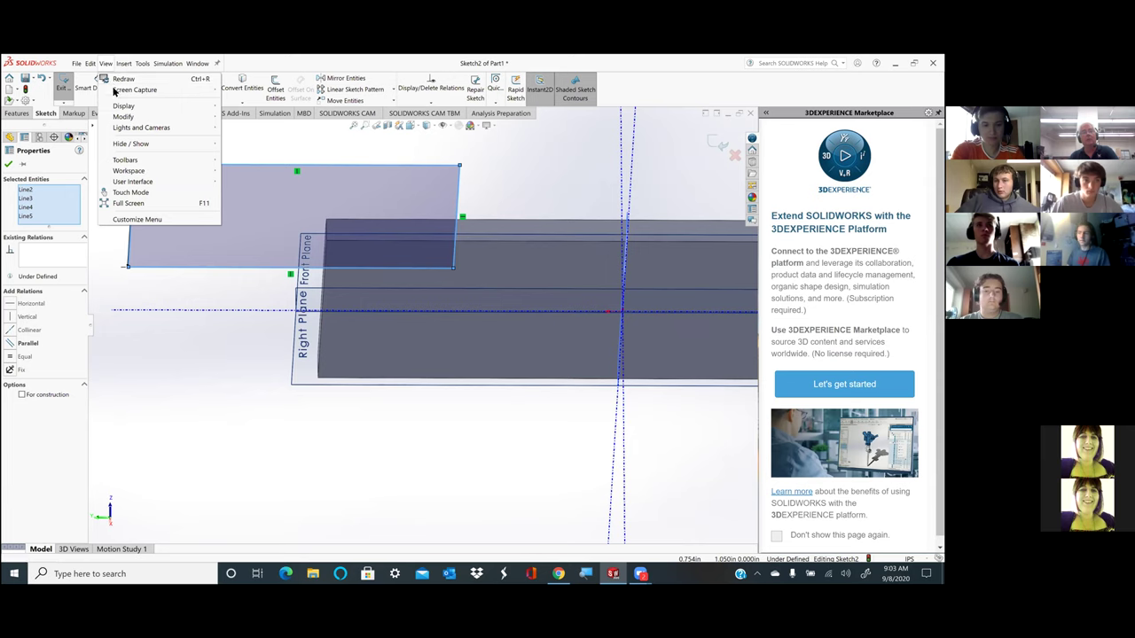
mouse_move(140, 147)
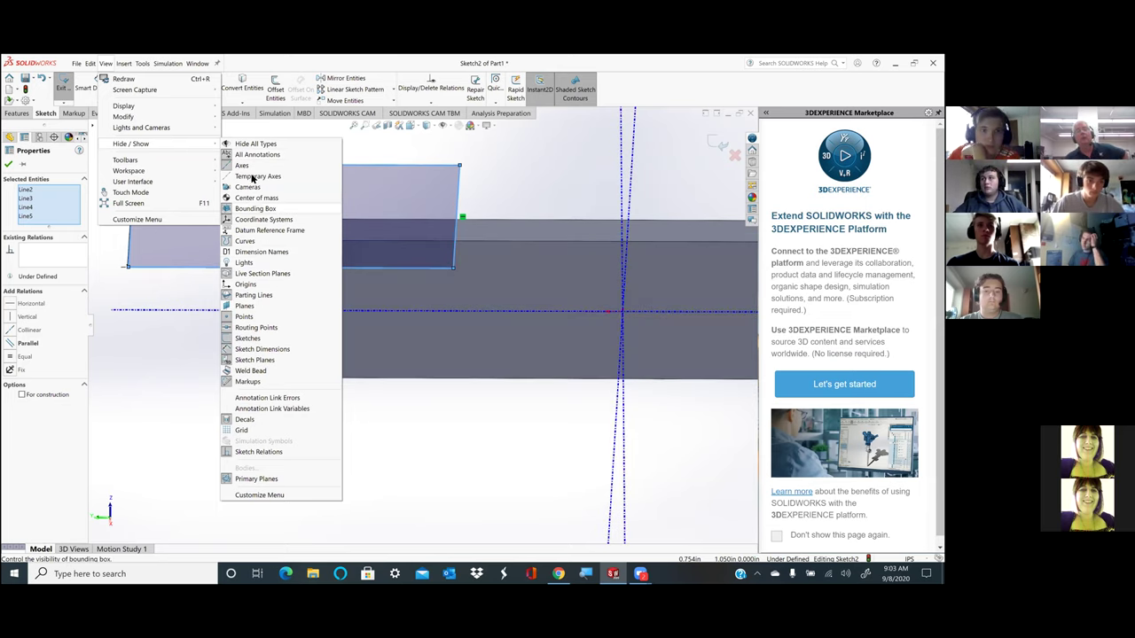
click(400, 150)
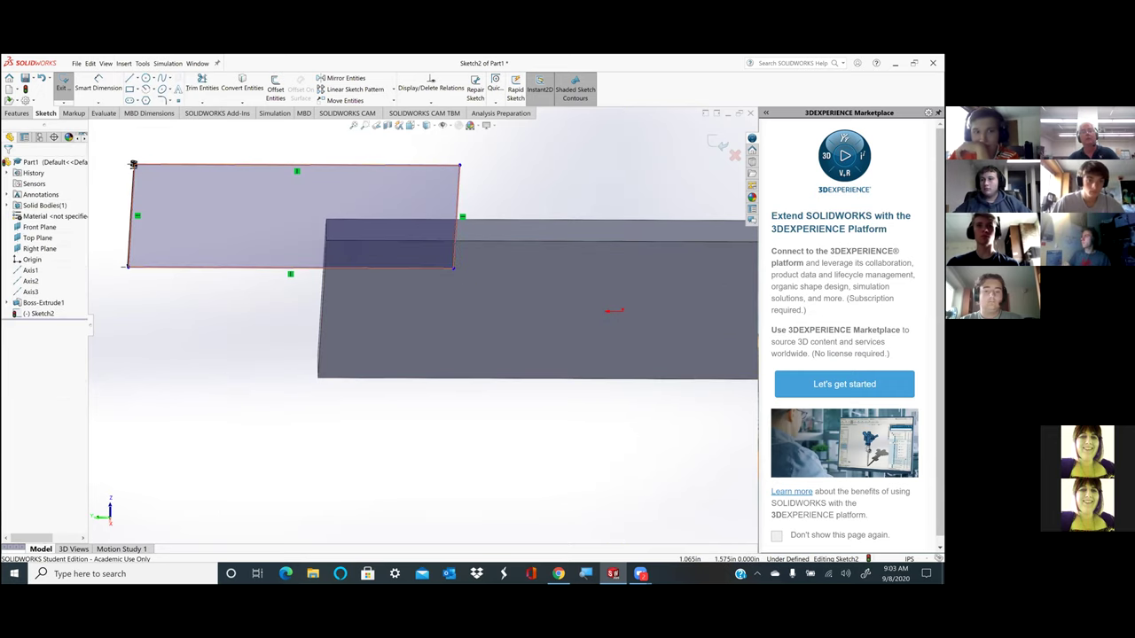
- Select all four lines of the sketch rectangle overlapping the block and delete them
click(208, 247)
click(234, 235)
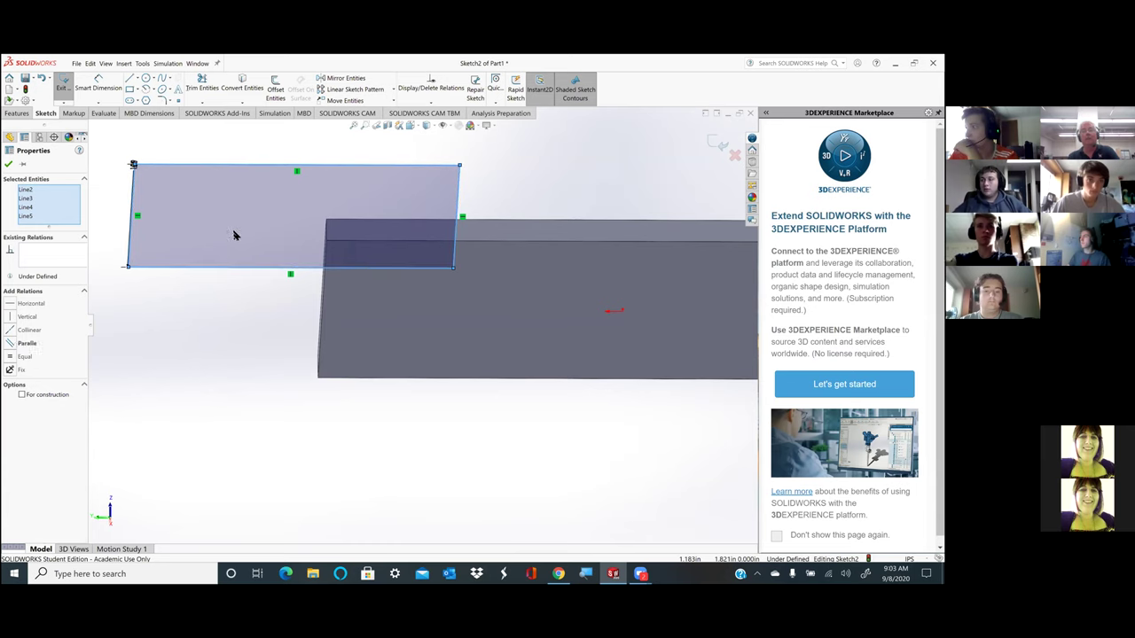
right_click(235, 235)
click(242, 308)
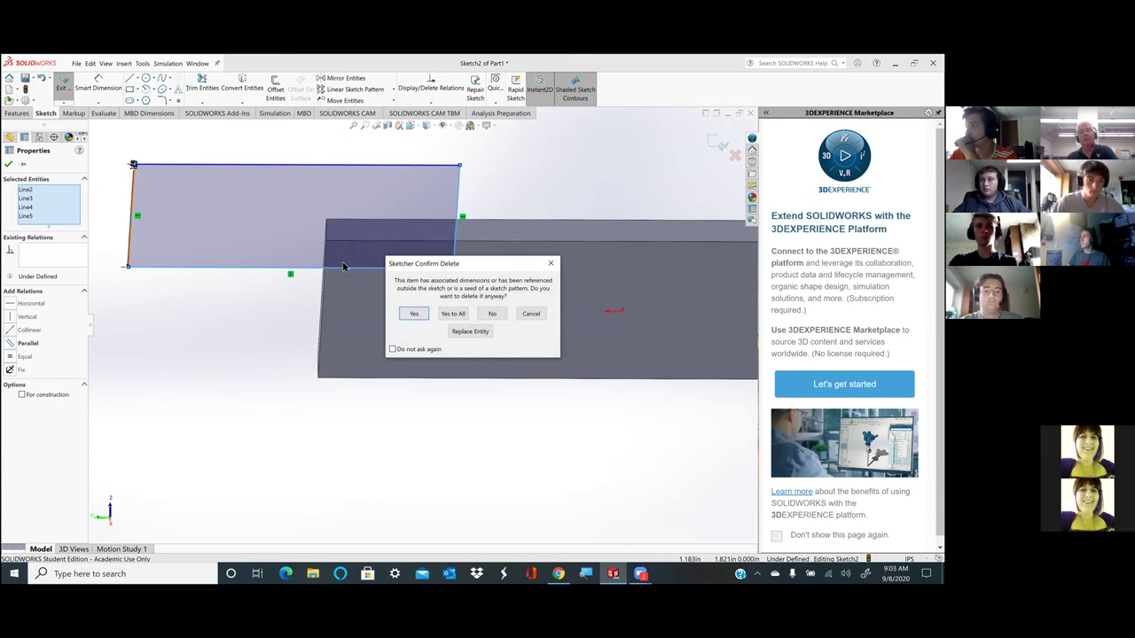
- Delete the selected rectangle from the open sketch despite its associated references
click(414, 314)
right_click(372, 296)
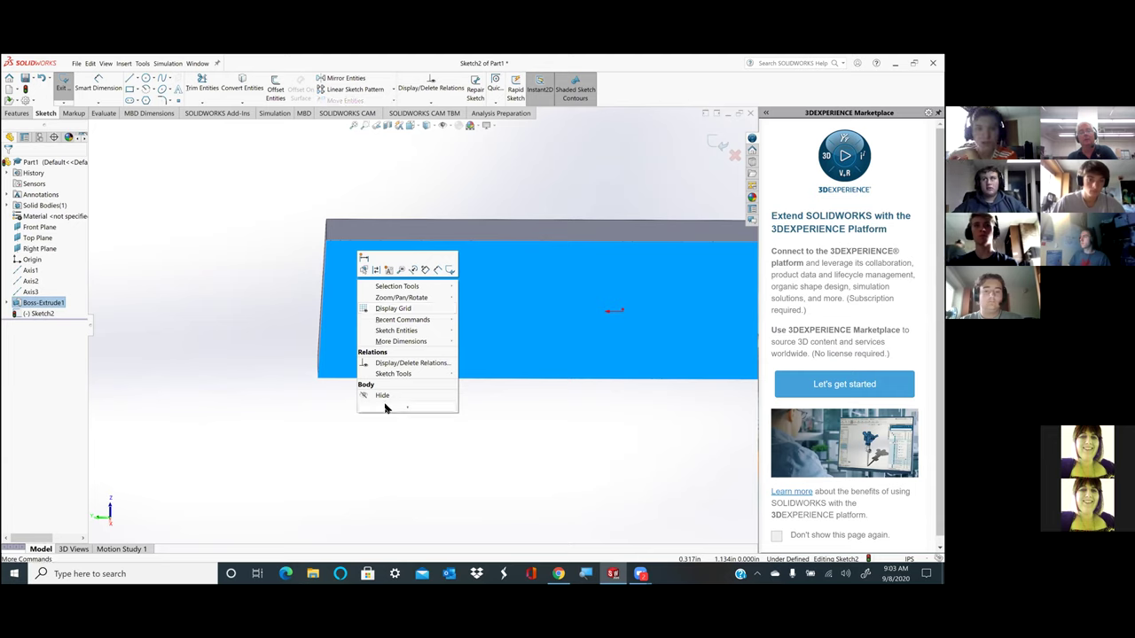
click(385, 407)
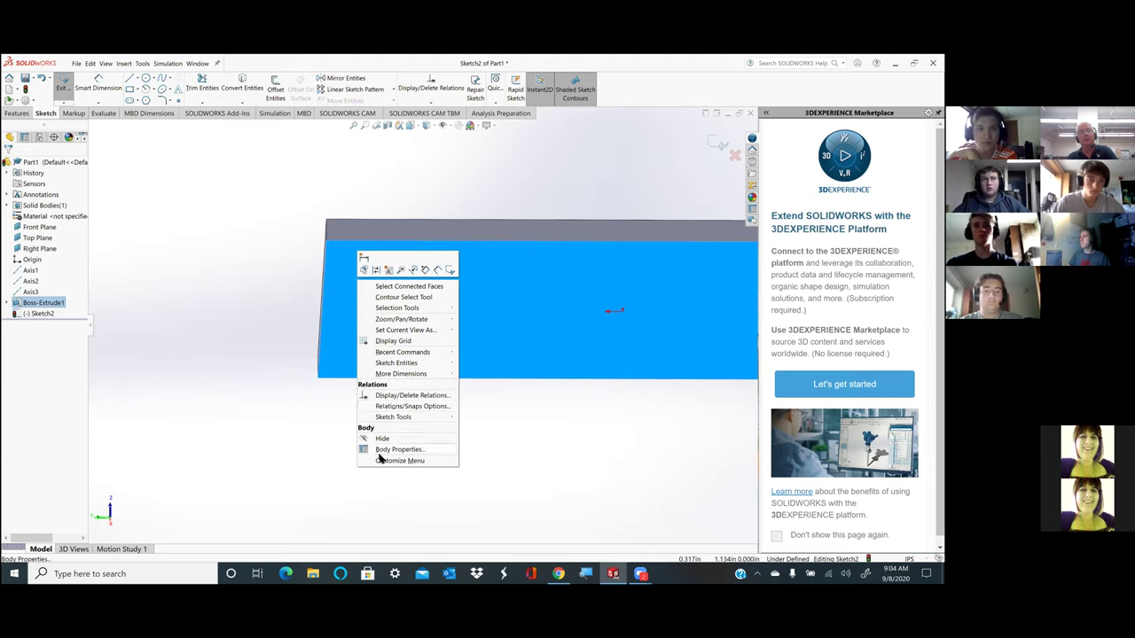
click(532, 234)
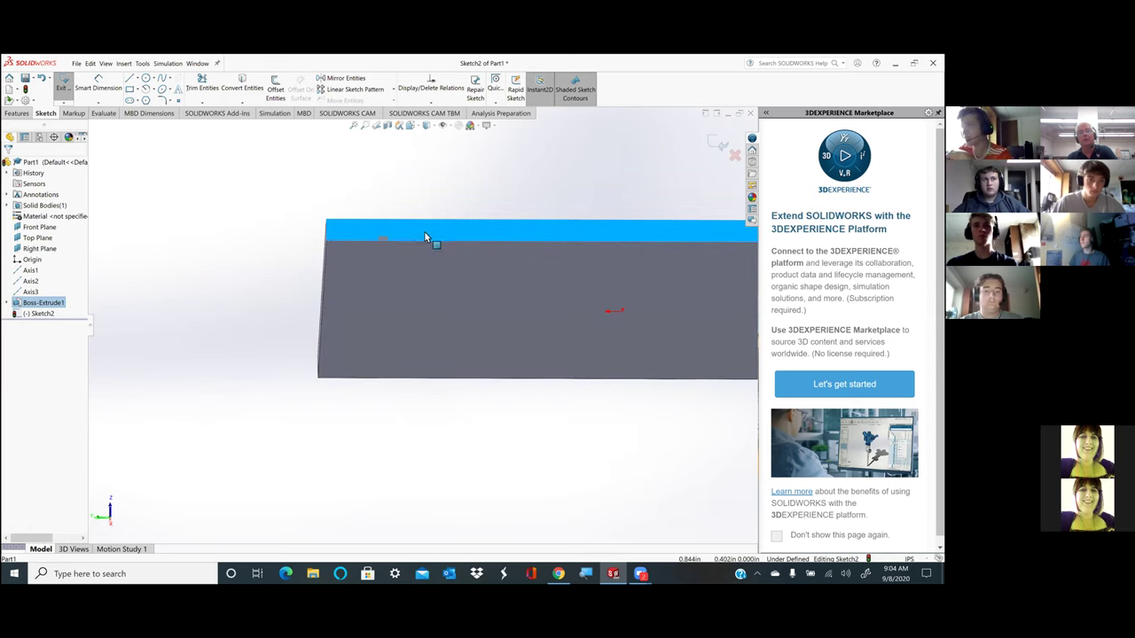
right_click(435, 324)
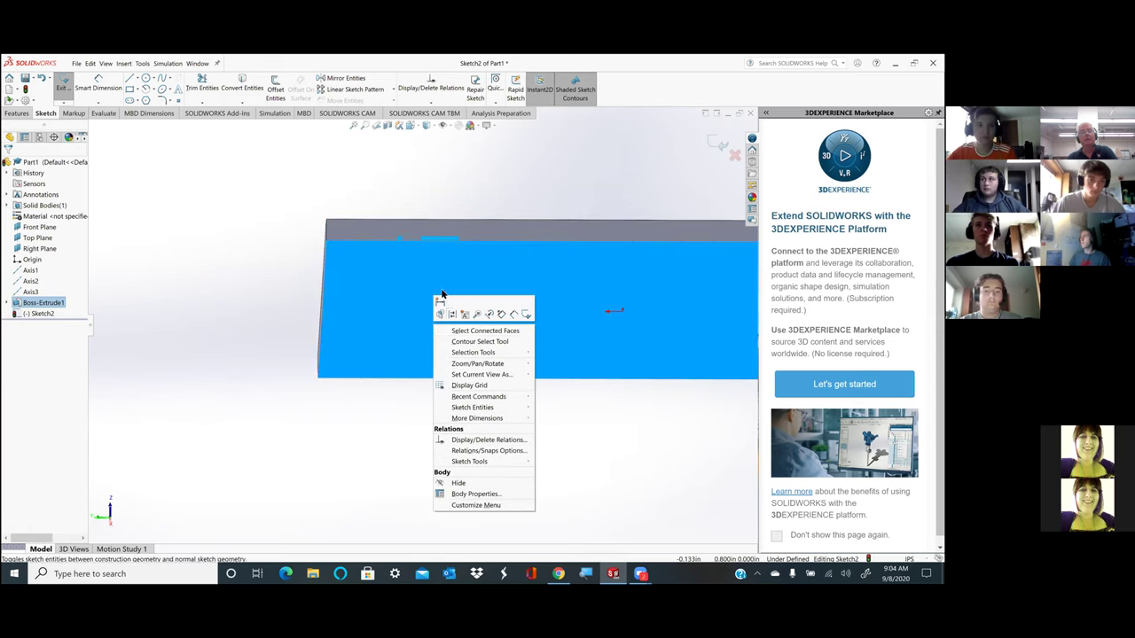
click(178, 292)
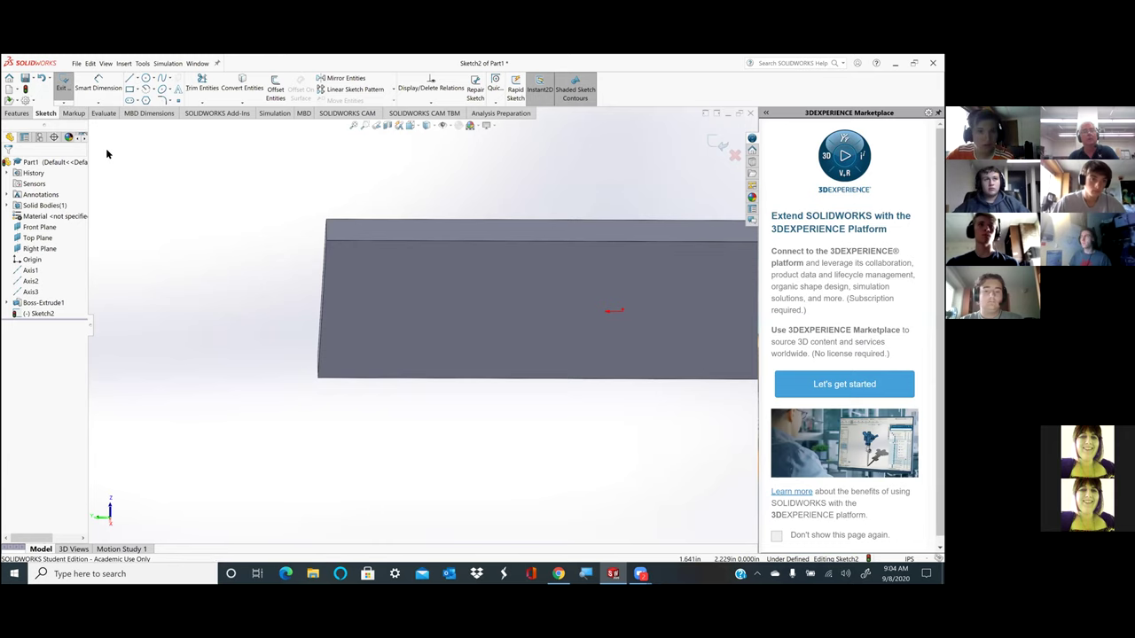
- Exit the empty sketch and delete the Boss-Extrude1 feature while keeping its underlying sketch
click(63, 84)
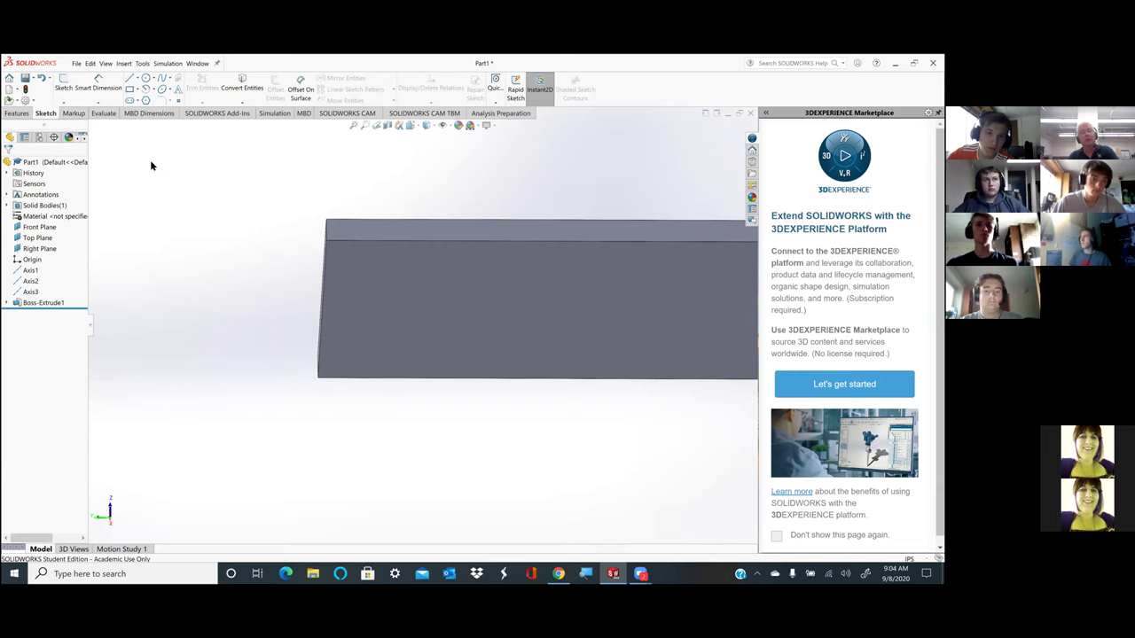
click(40, 303)
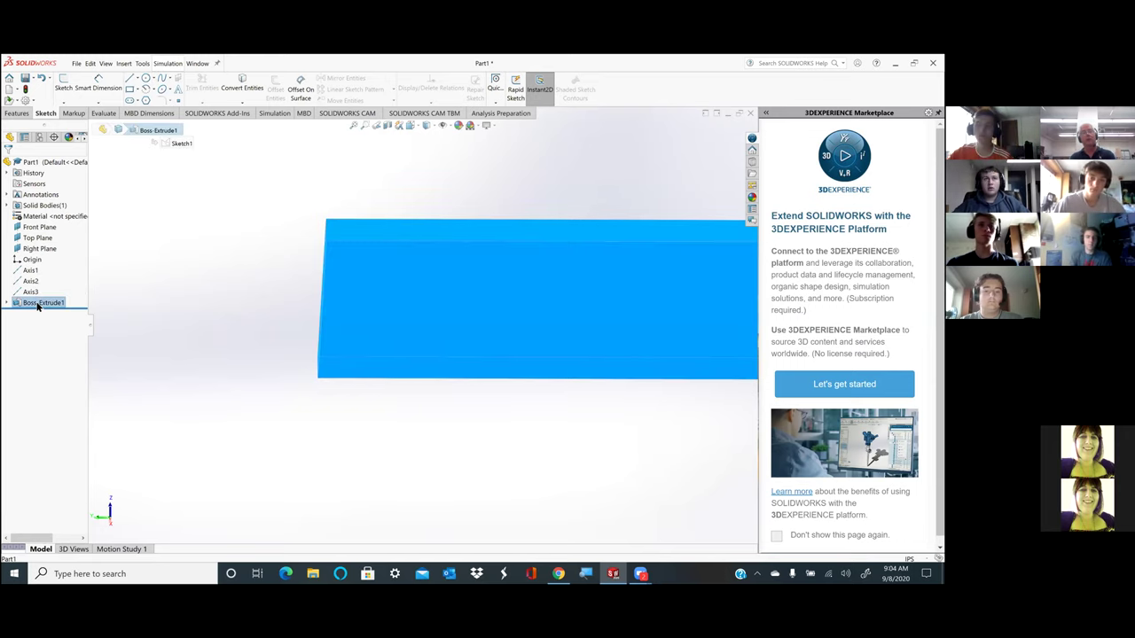
right_click(38, 304)
click(58, 343)
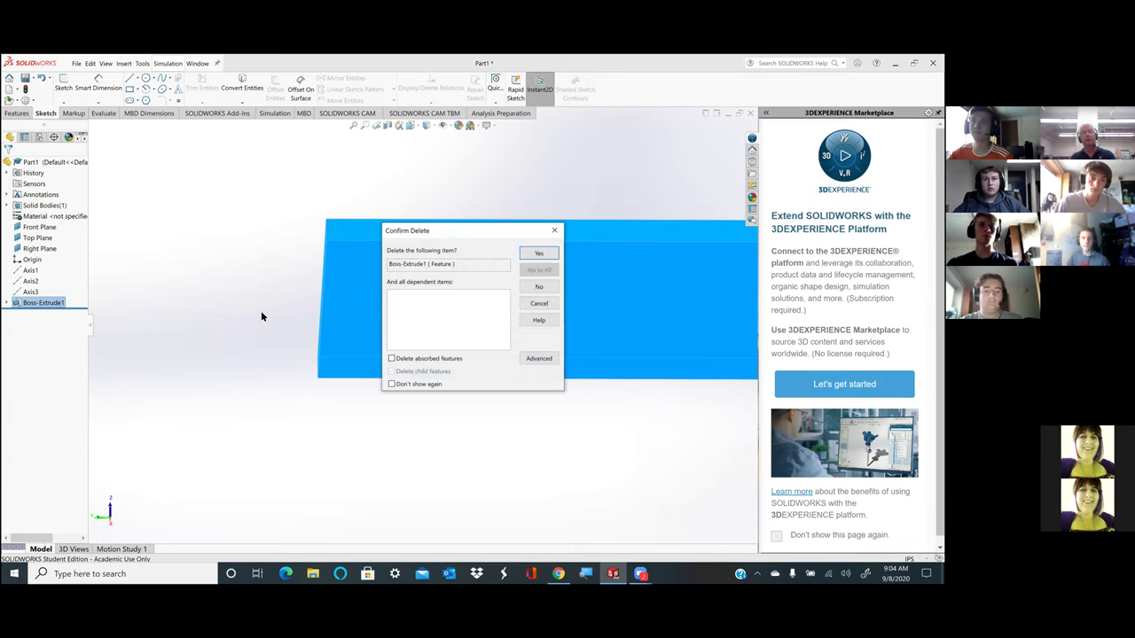
click(538, 254)
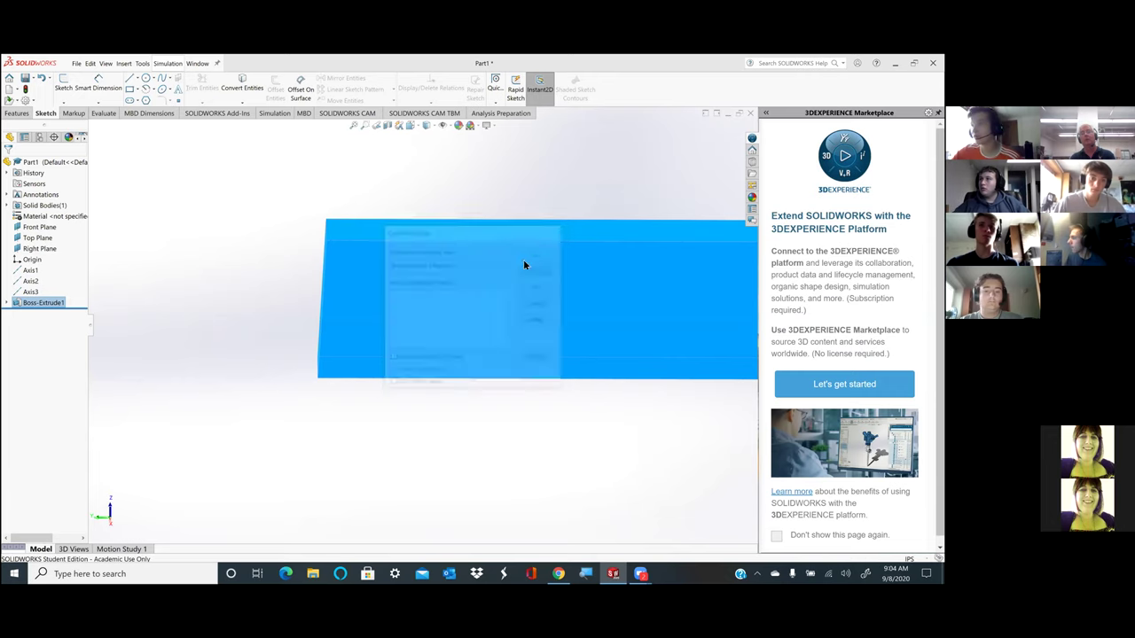
- In Sketch1, draw a small corner rectangle about 0.49 by 0.46 in beside the short end of the large rectangle
click(129, 92)
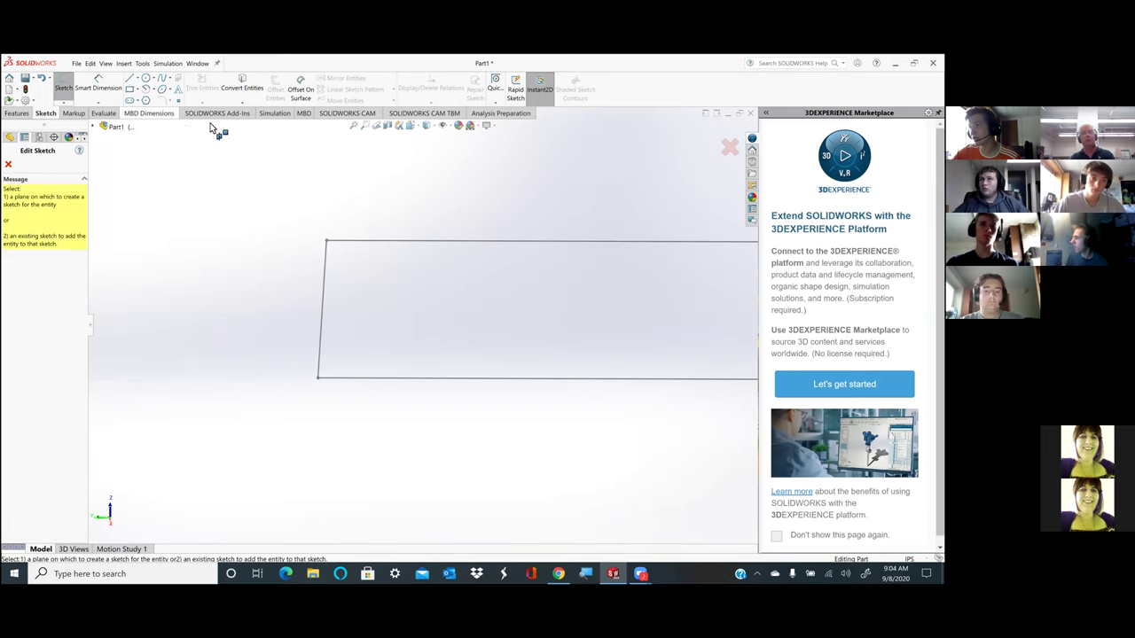
click(8, 164)
click(33, 290)
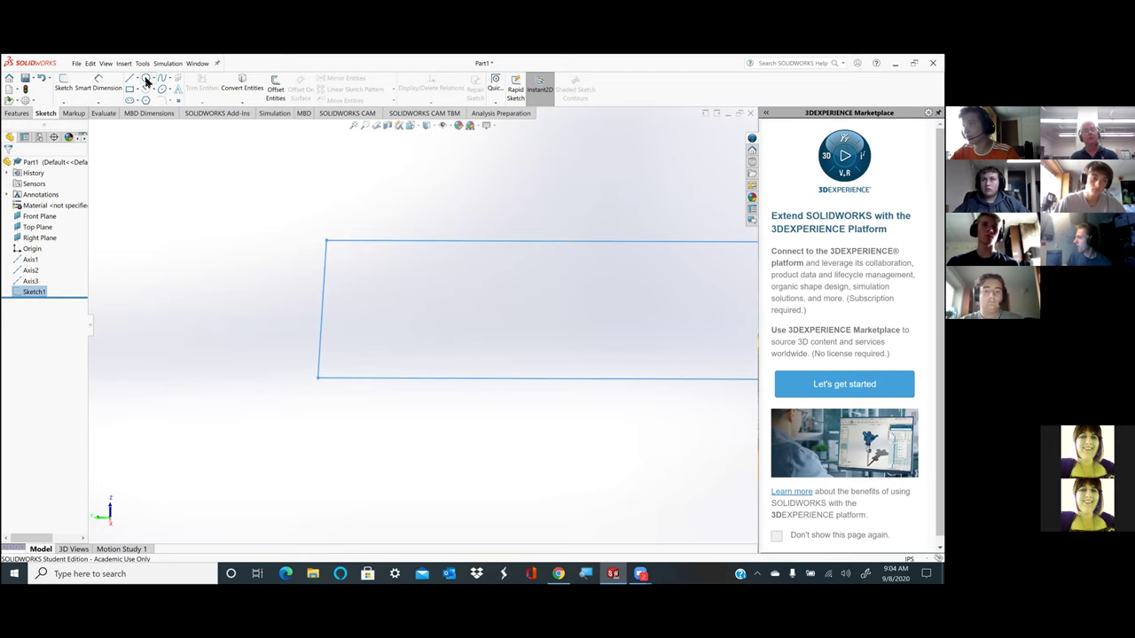
click(131, 89)
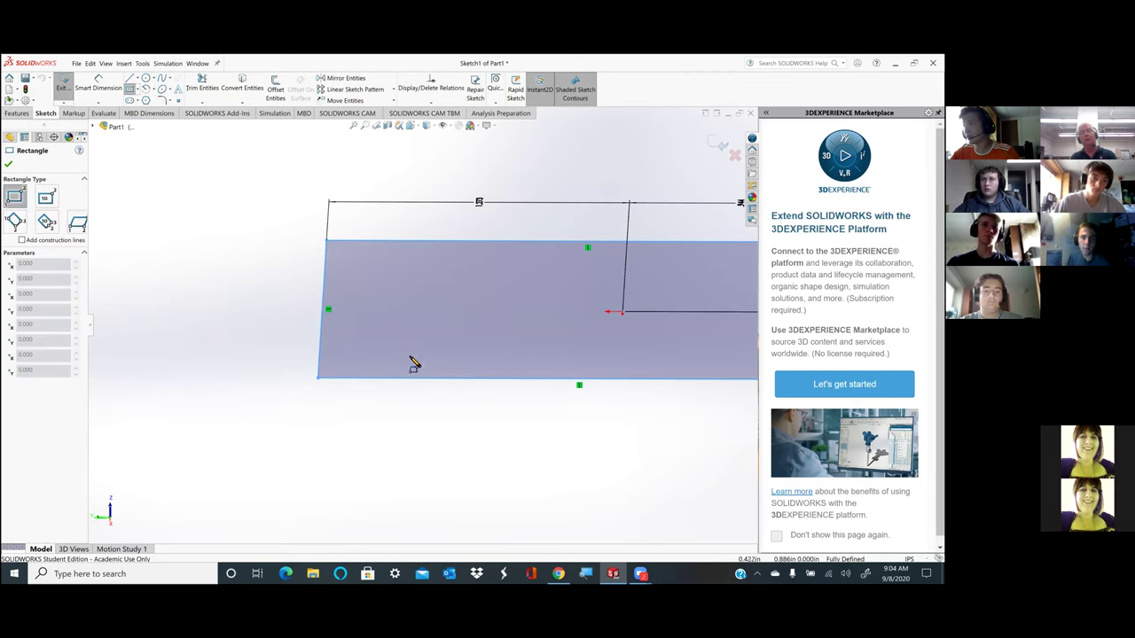
click(285, 286)
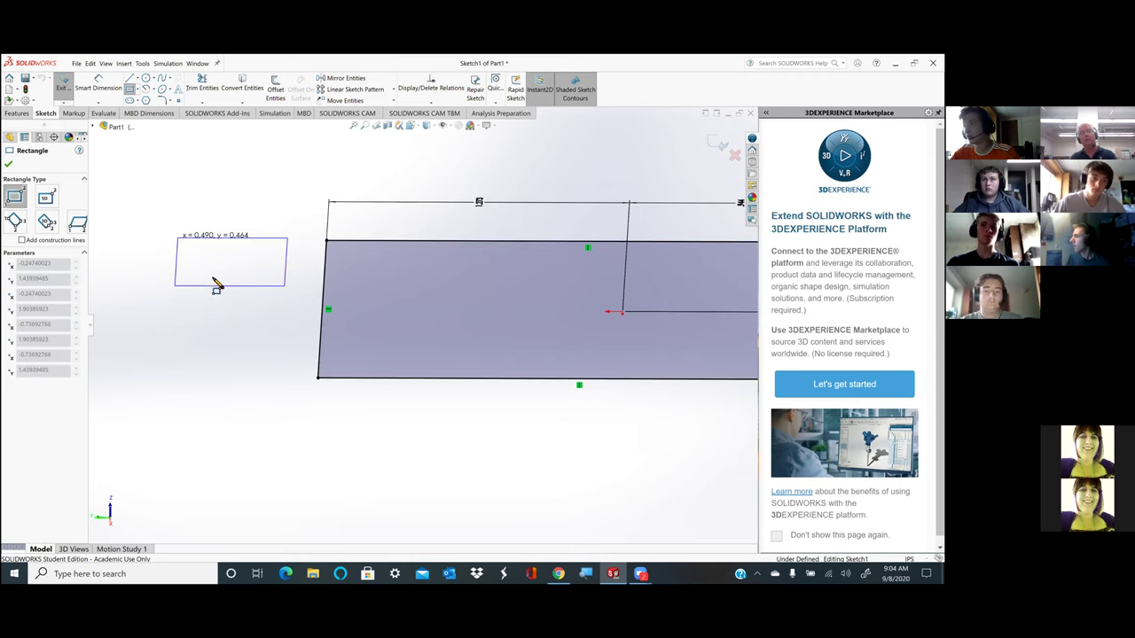
click(215, 284)
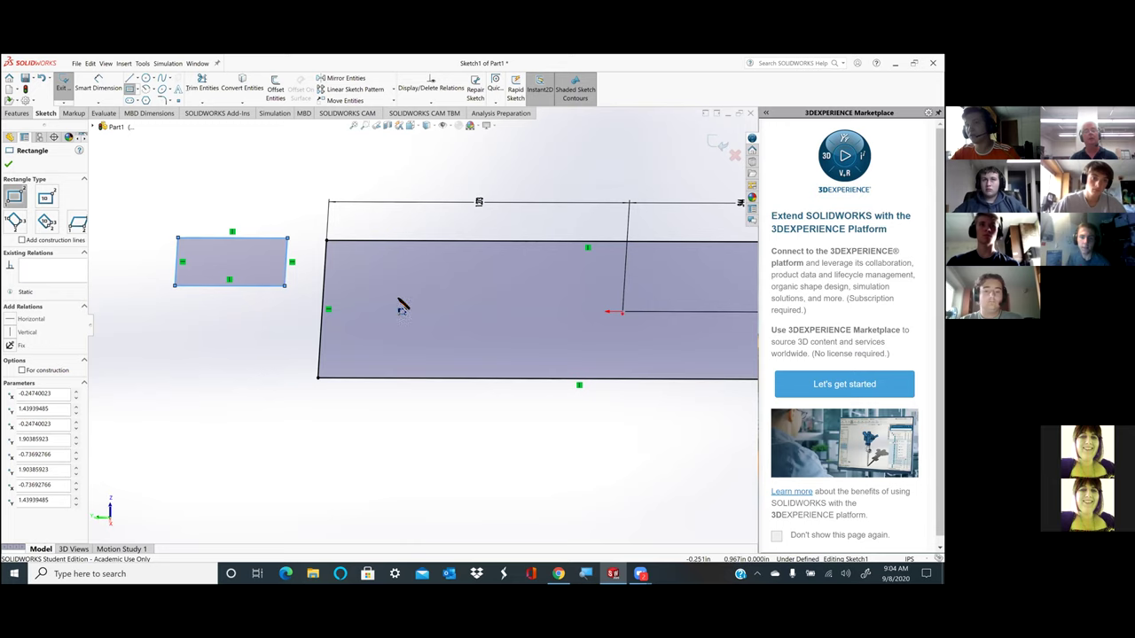
click(9, 166)
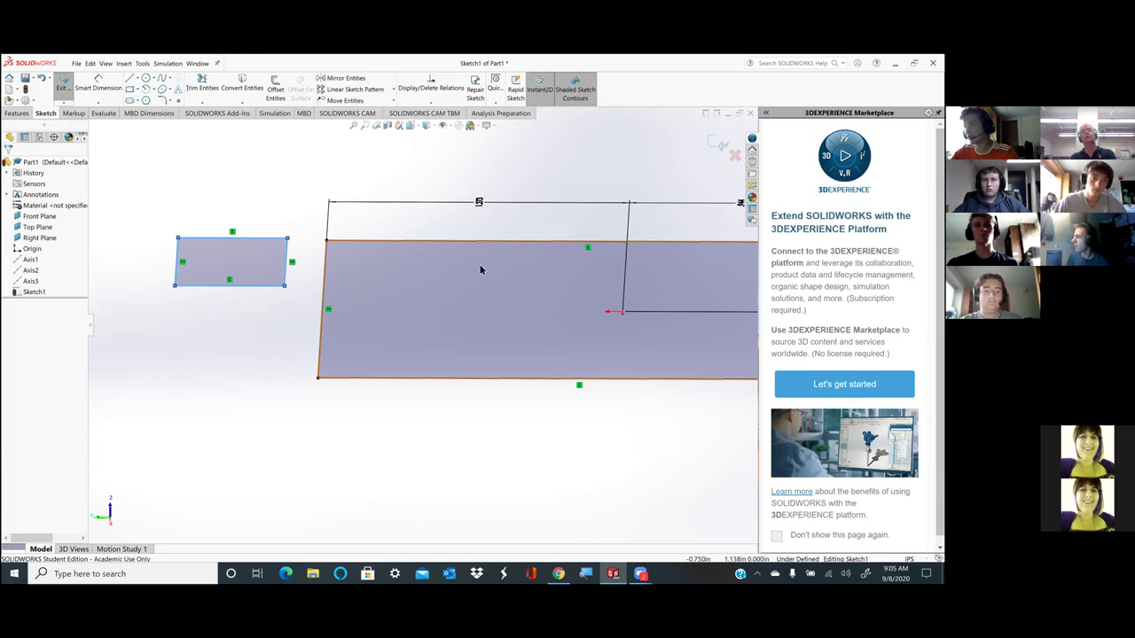
- Dimension the small rectangle's upper edge at its drawn length and exit the sketch
click(250, 268)
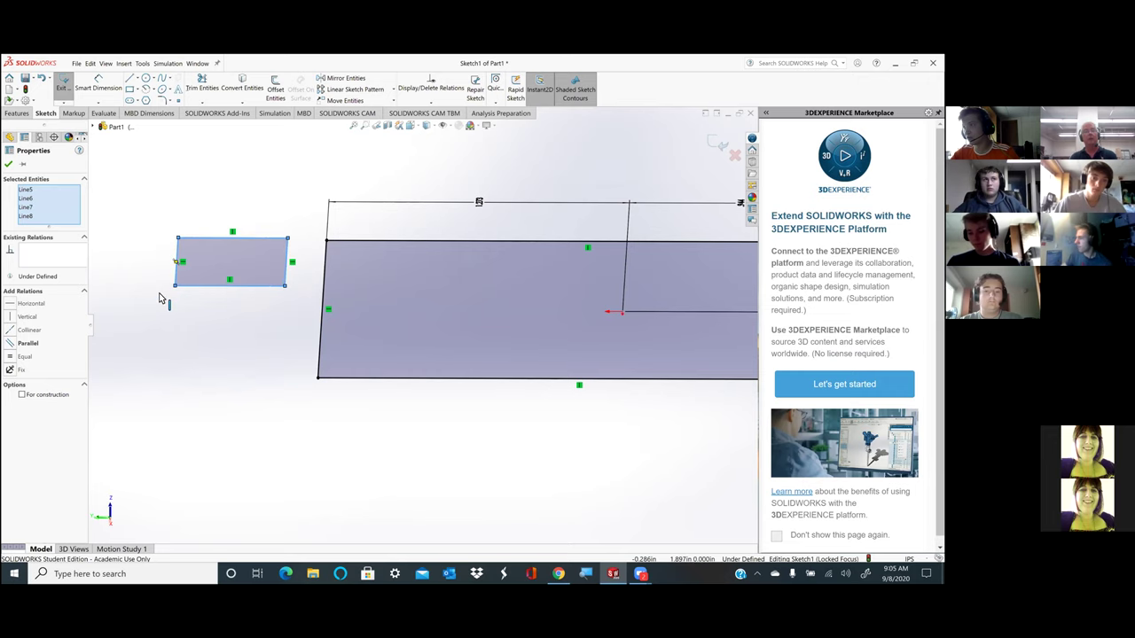
mouse_move(181, 284)
mouse_down()
mouse_move(129, 319)
mouse_move(175, 311)
mouse_move(164, 272)
mouse_up()
scroll(209, 293, up, 1)
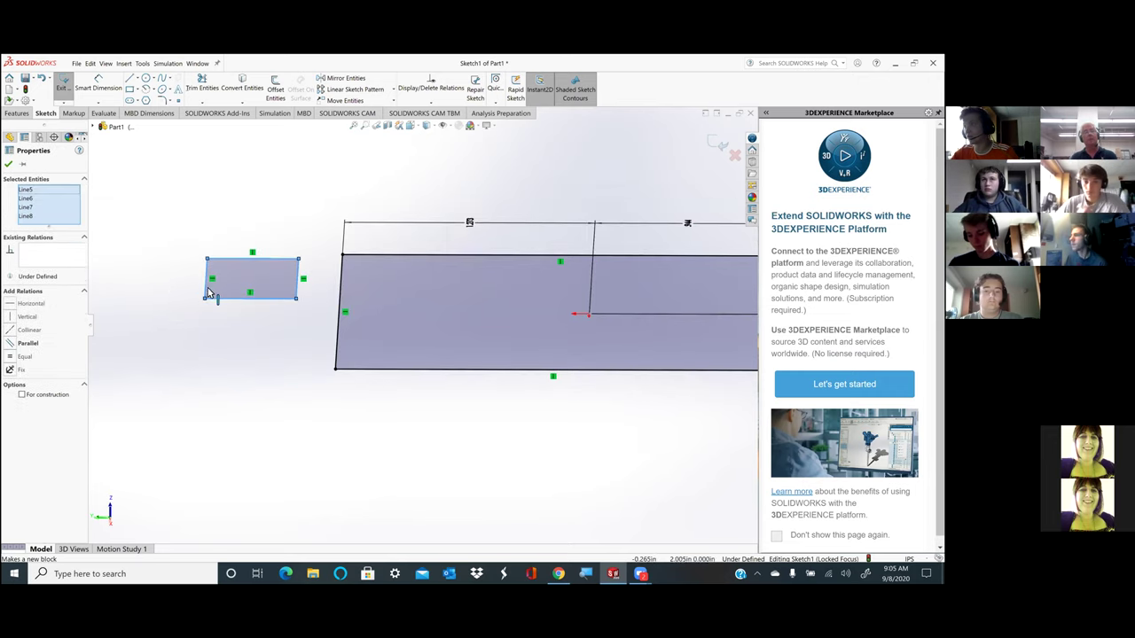
scroll(210, 286, down, 3)
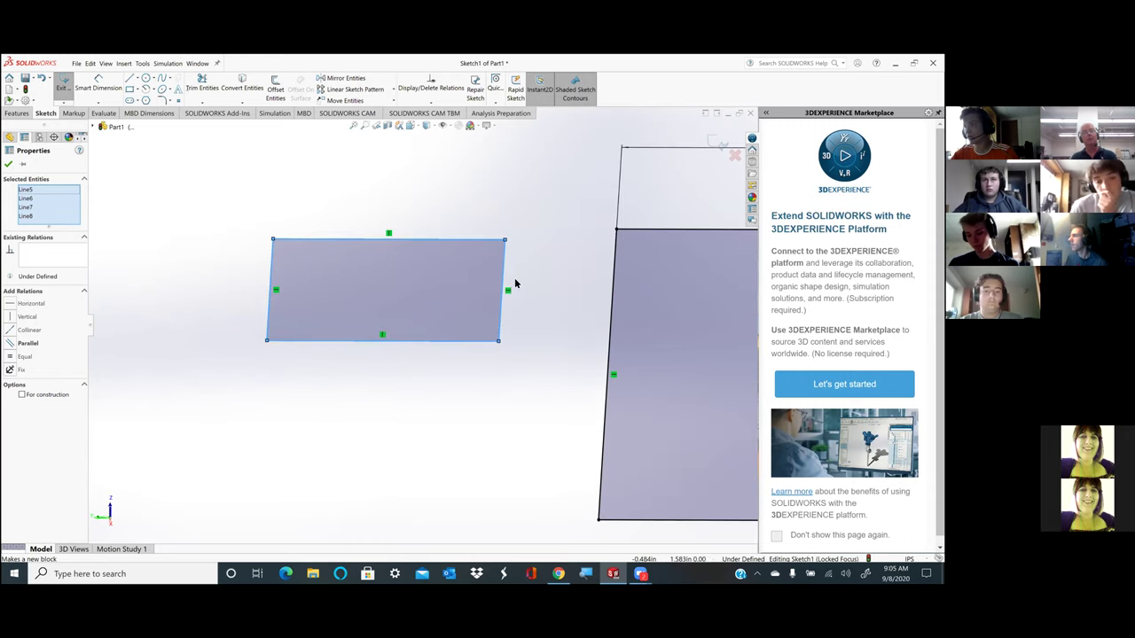
scroll(381, 261, down, 2)
click(97, 86)
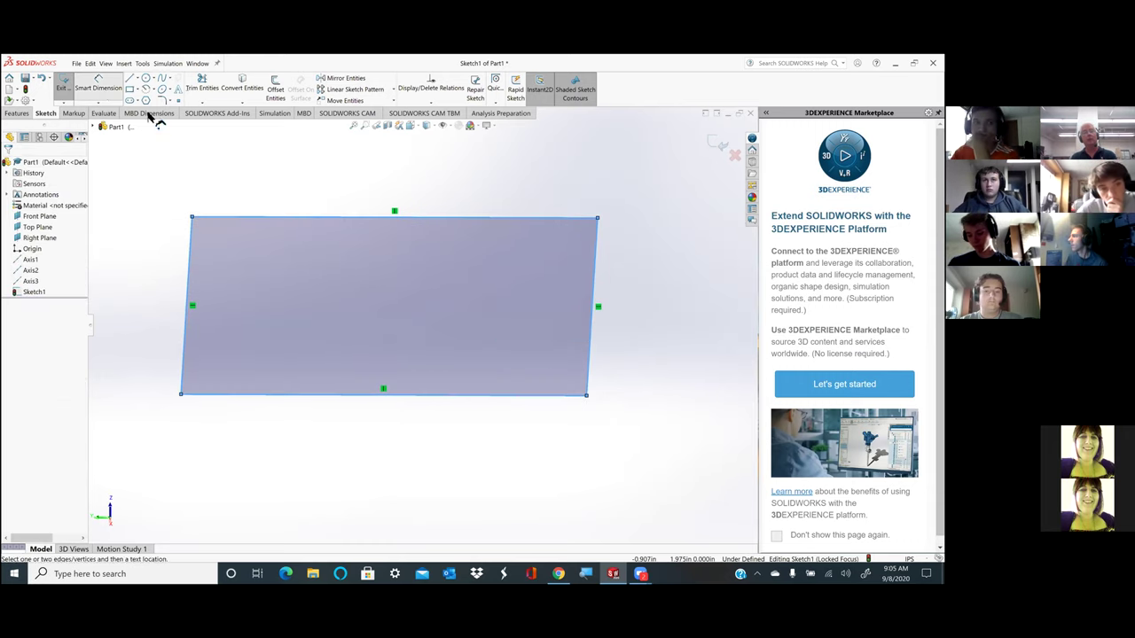
click(393, 218)
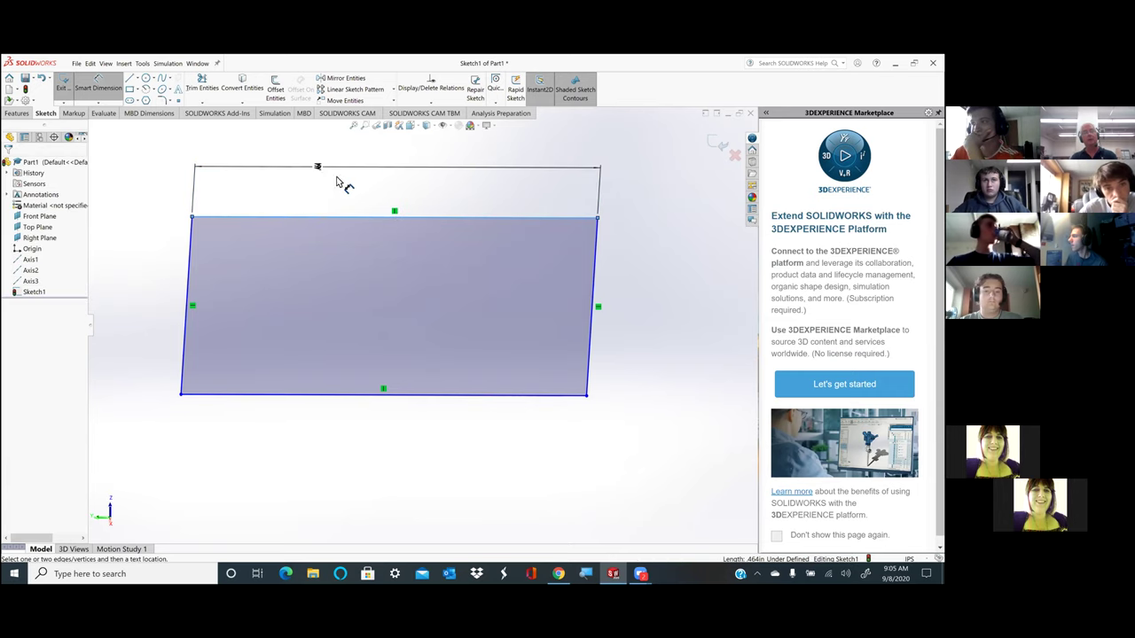
click(346, 182)
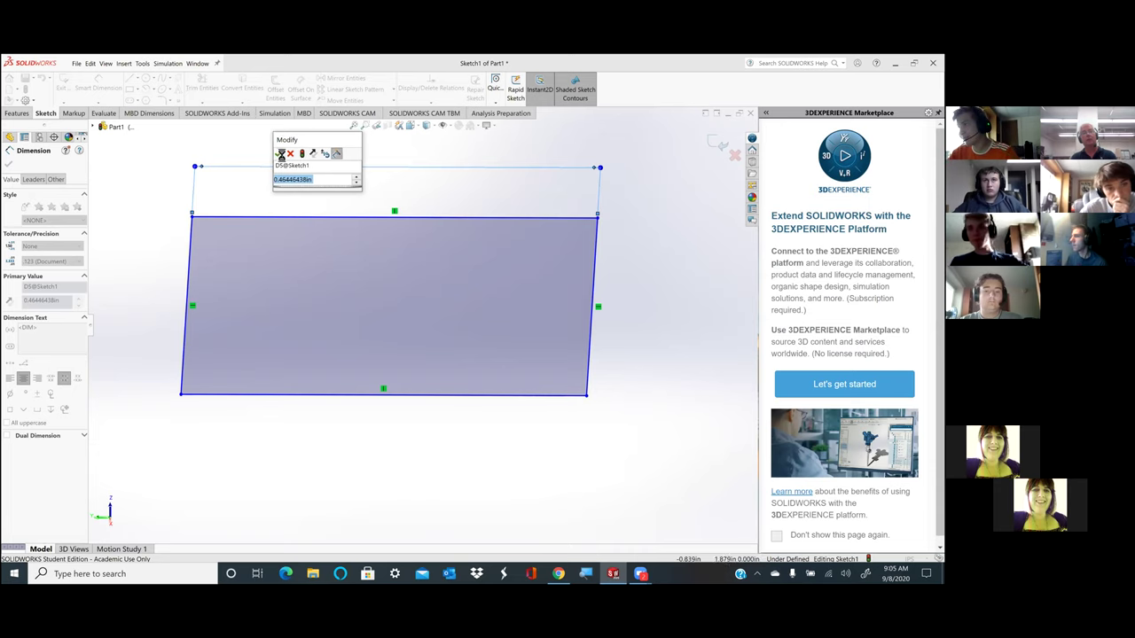
click(280, 154)
click(68, 91)
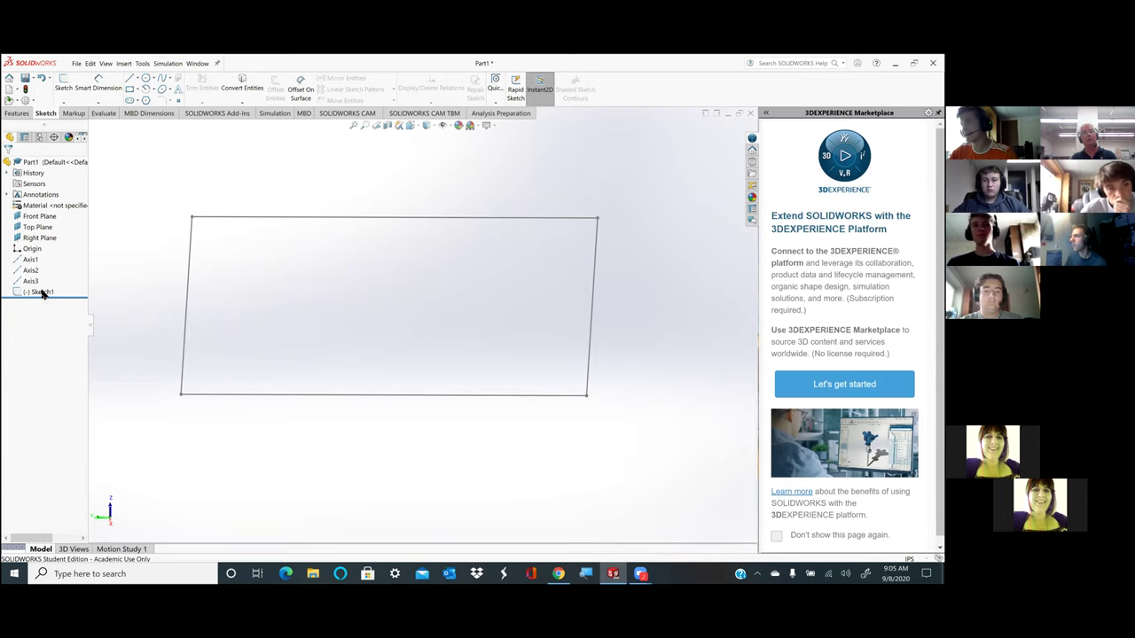
click(42, 293)
right_click(41, 293)
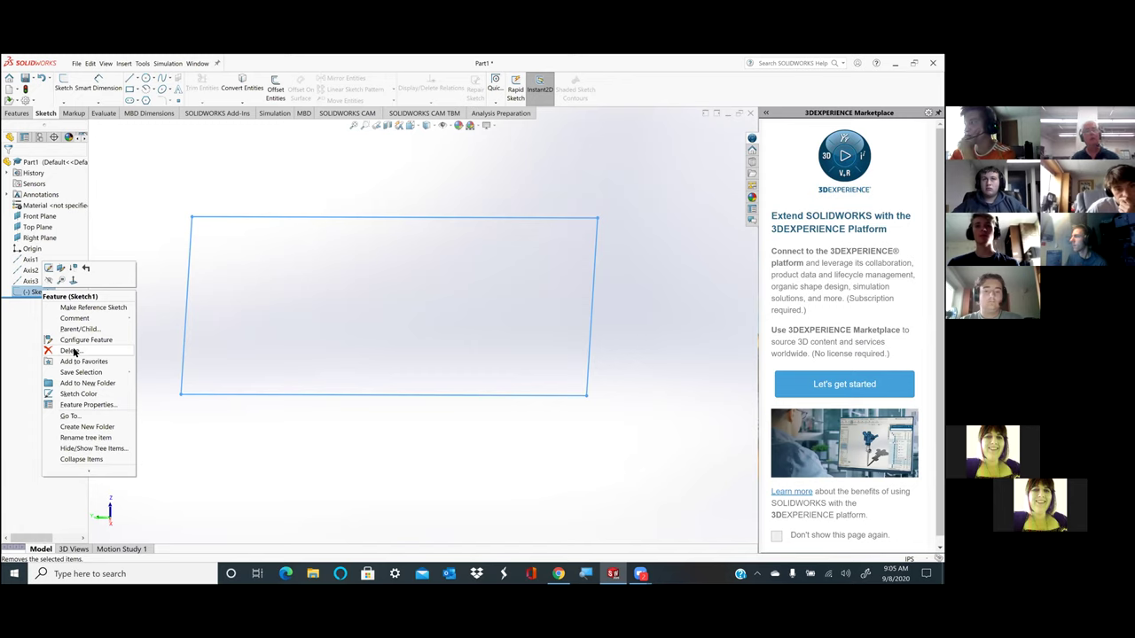
click(13, 327)
scroll(442, 339, down, 2)
scroll(497, 349, down, 3)
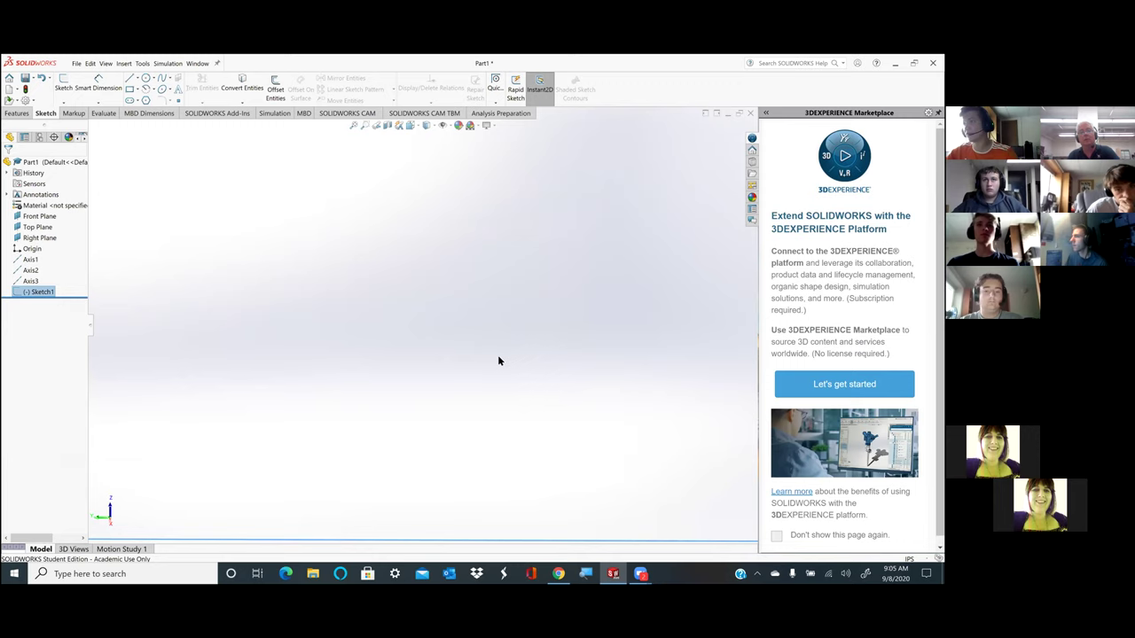
scroll(497, 351, up, 1)
scroll(498, 349, up, 4)
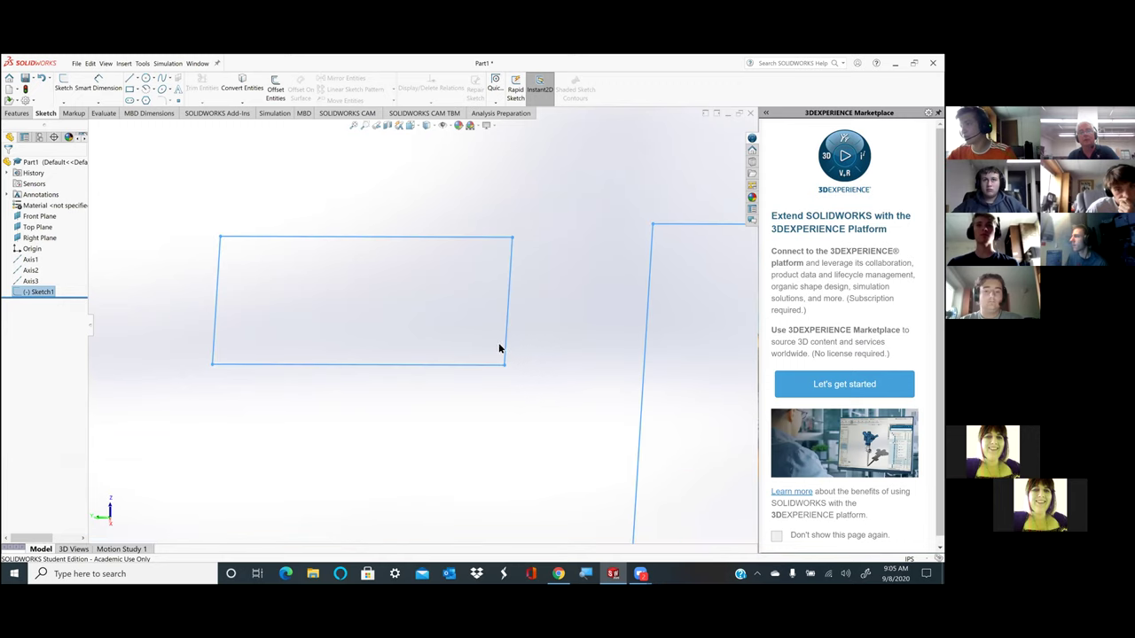
scroll(559, 355, up, 10)
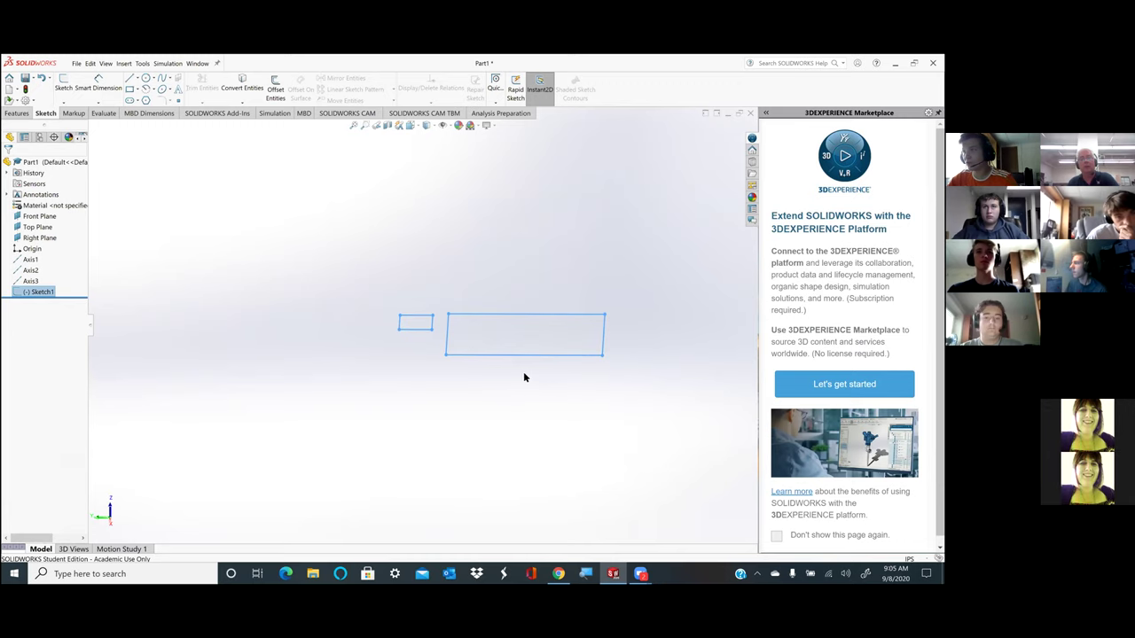
click(425, 337)
right_click(426, 329)
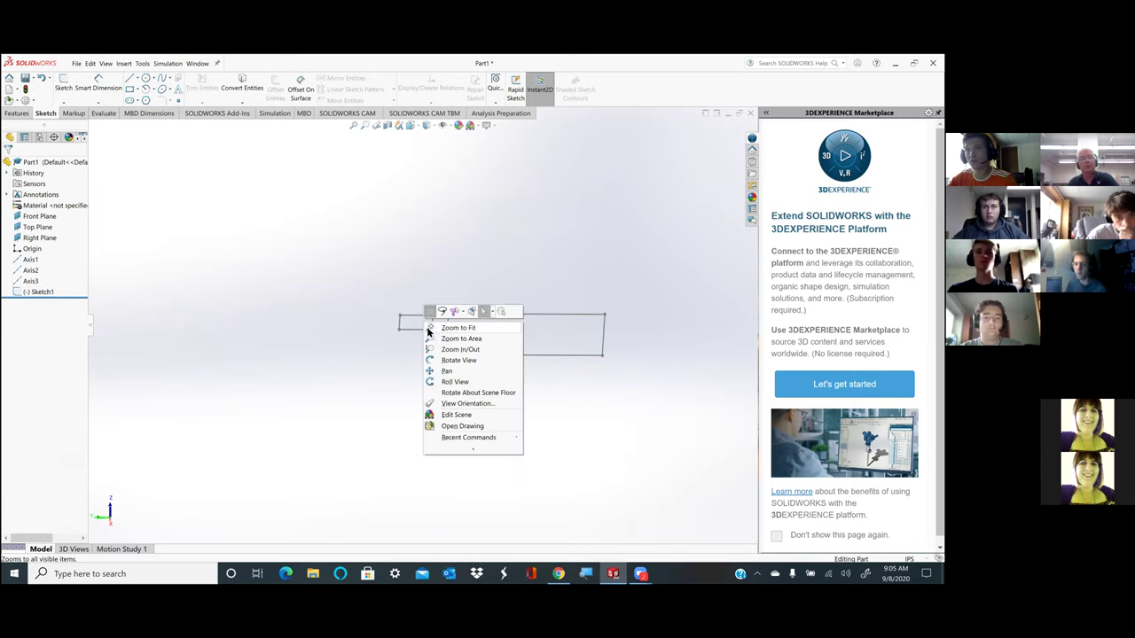
mouse_move(460, 451)
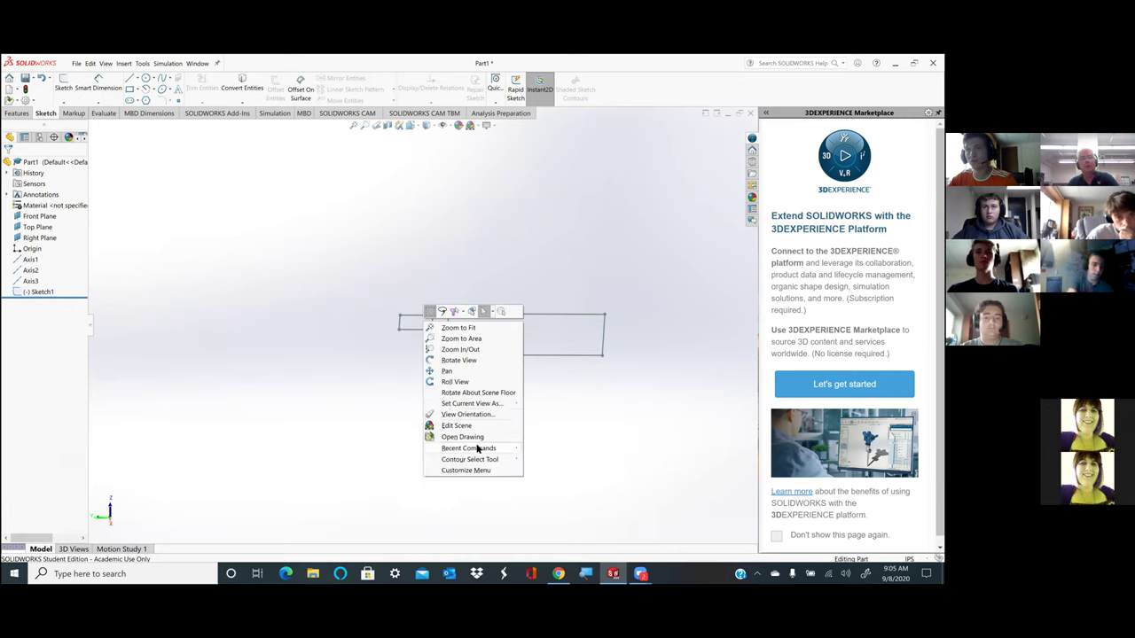
click(405, 330)
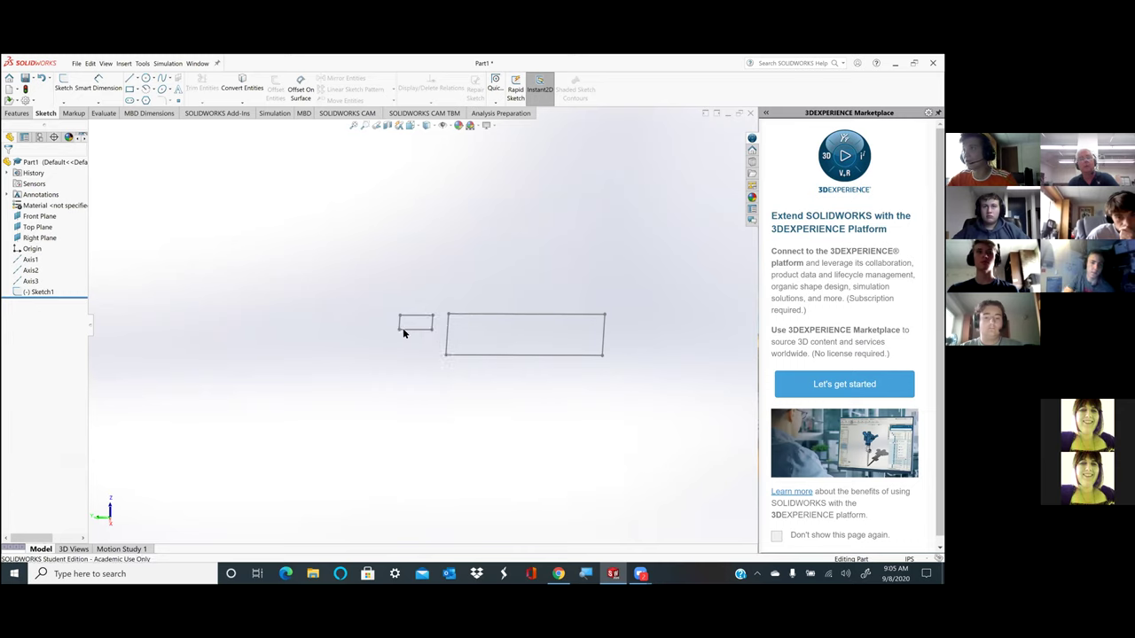
click(425, 333)
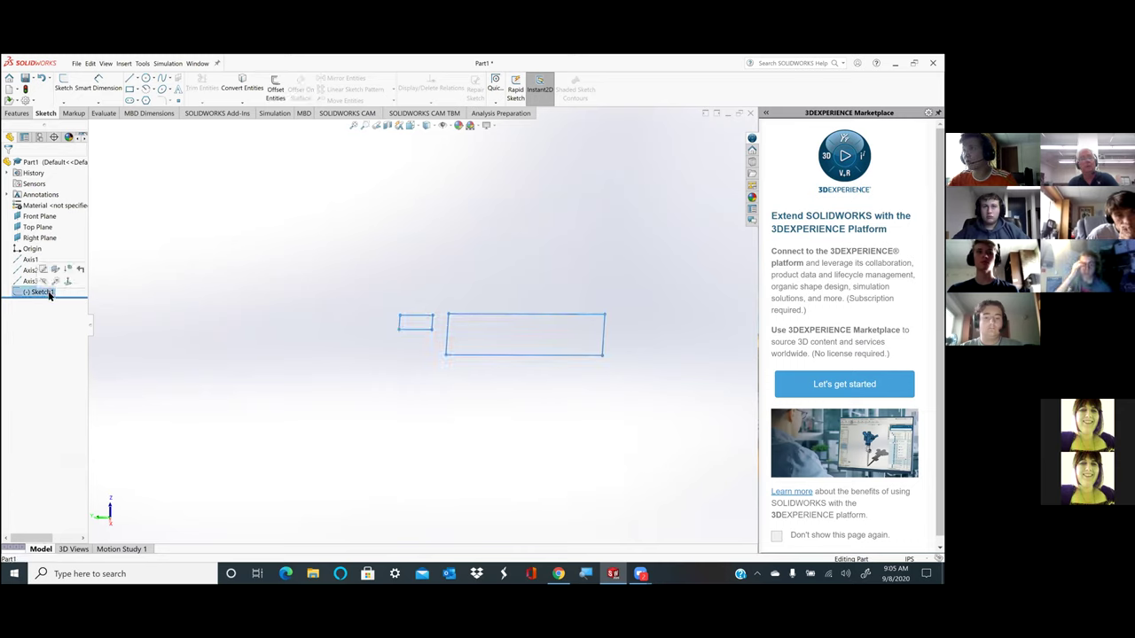
click(415, 334)
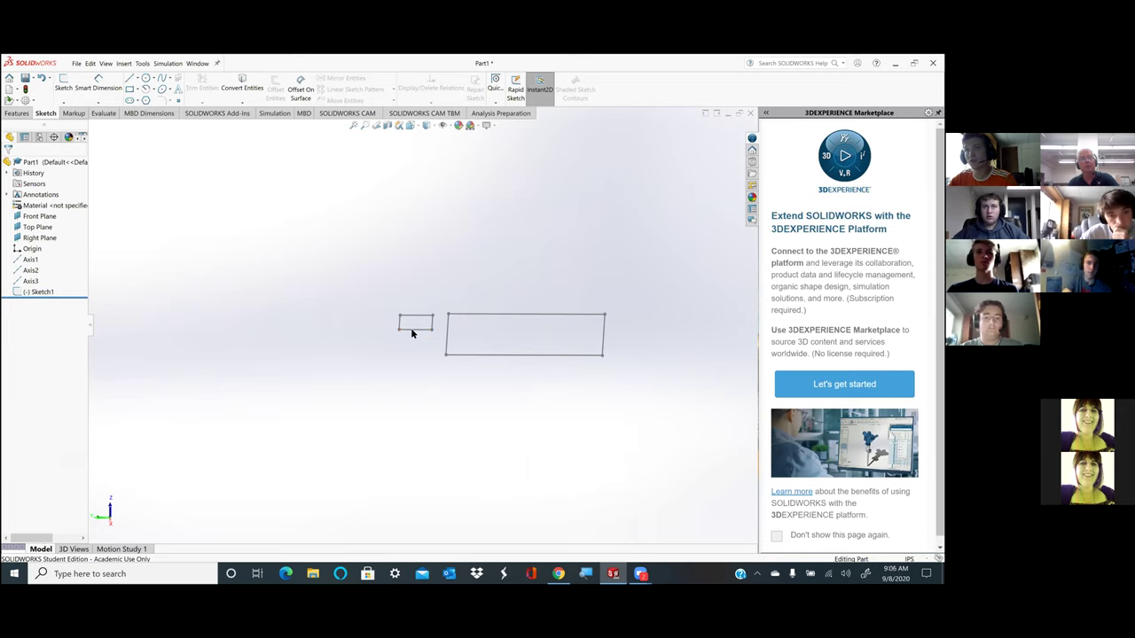
- Reopen Sketch1 for editing and delete the small rectangle beside the large one
right_click(47, 291)
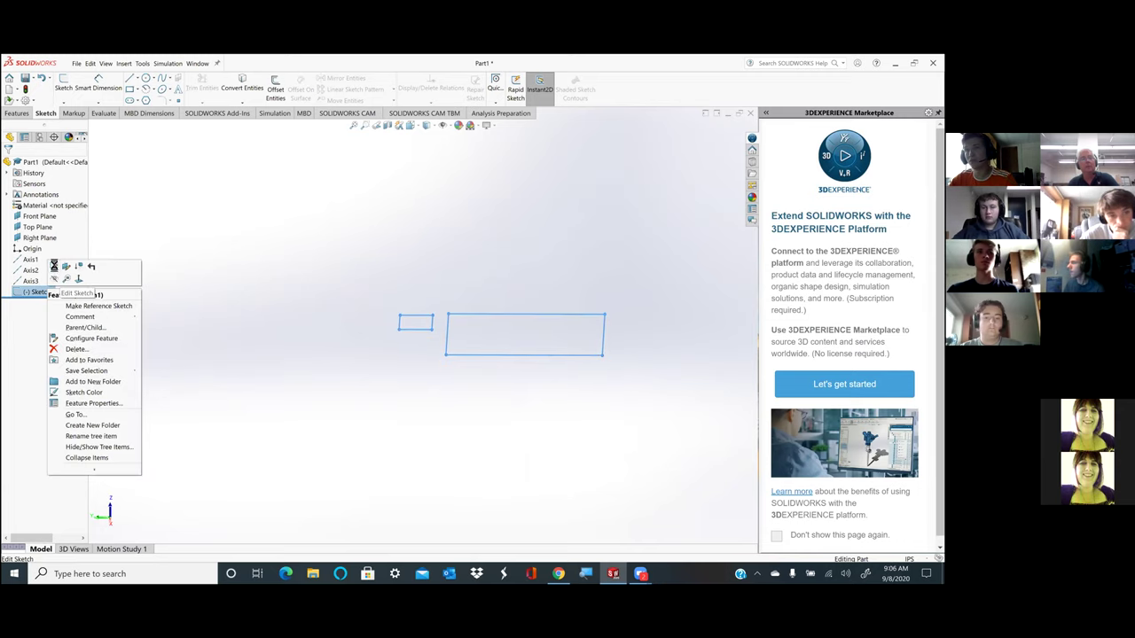
click(54, 266)
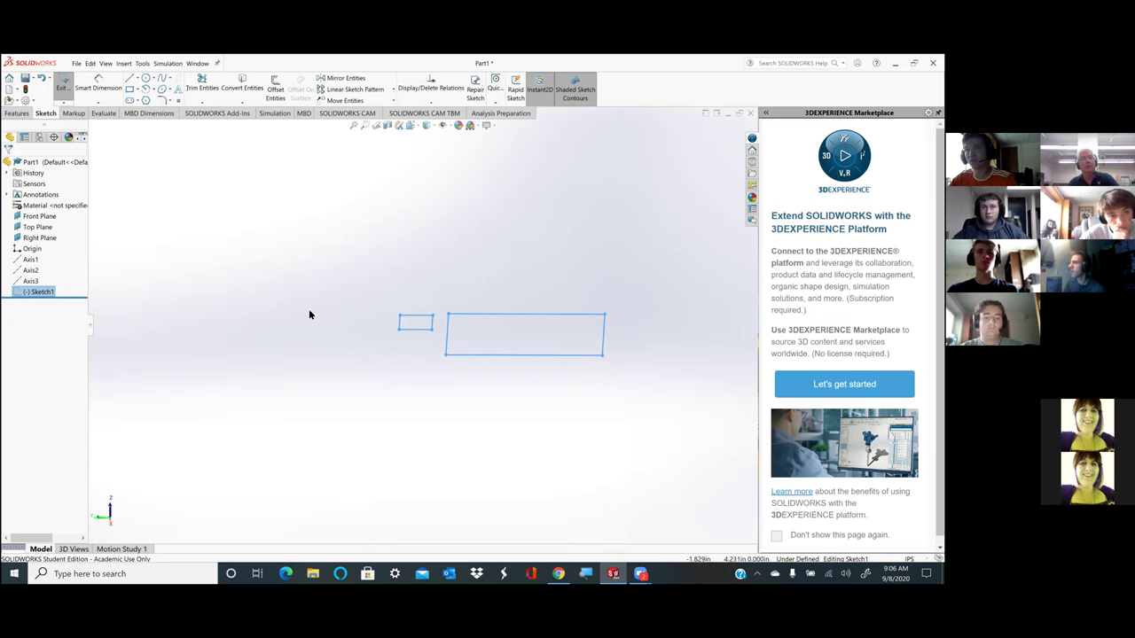
right_click(417, 328)
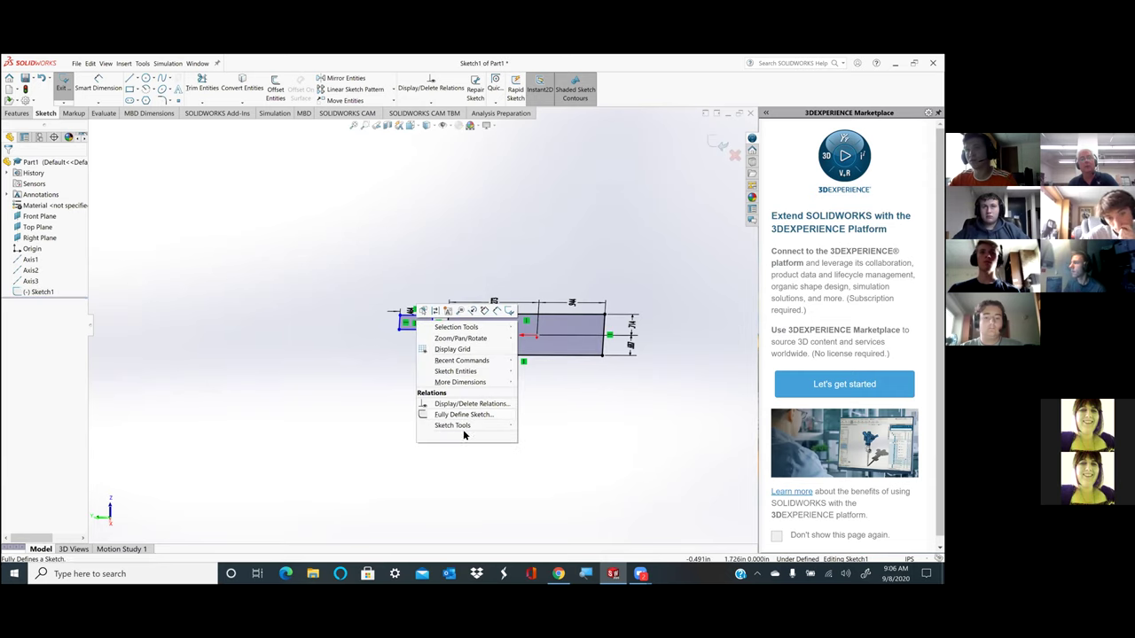
mouse_move(466, 436)
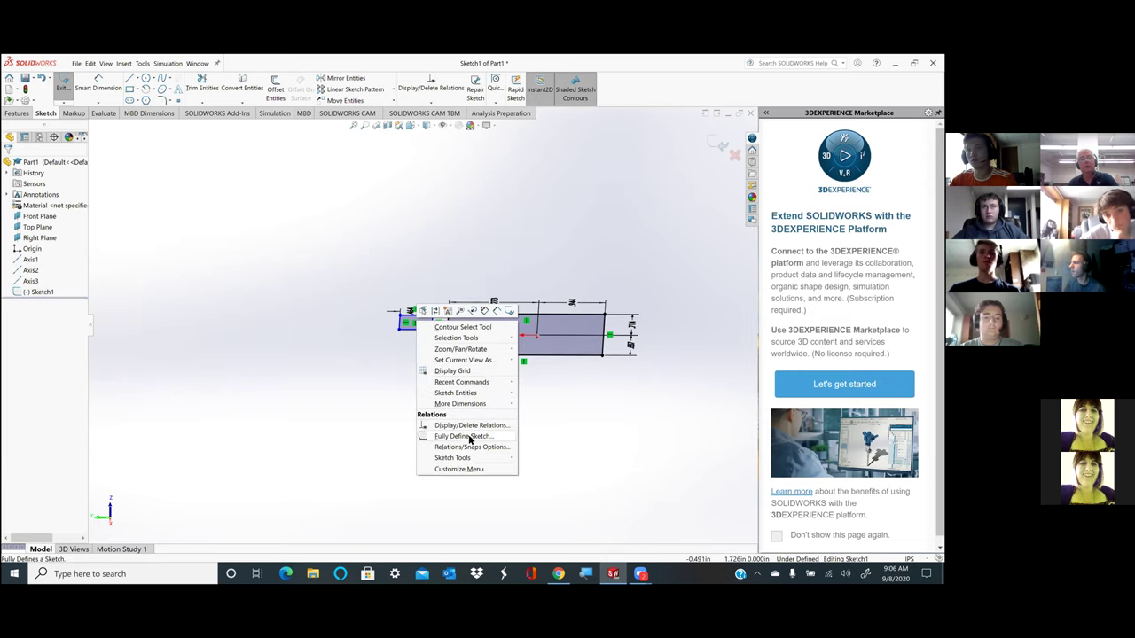
click(387, 302)
drag(374, 287, 426, 344)
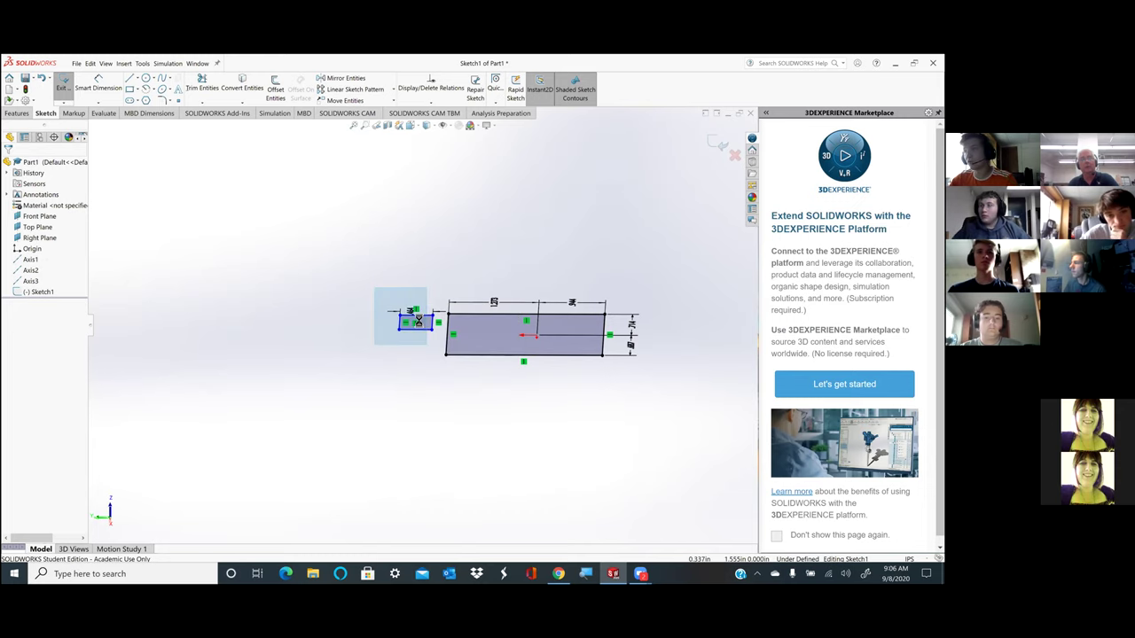
right_click(413, 319)
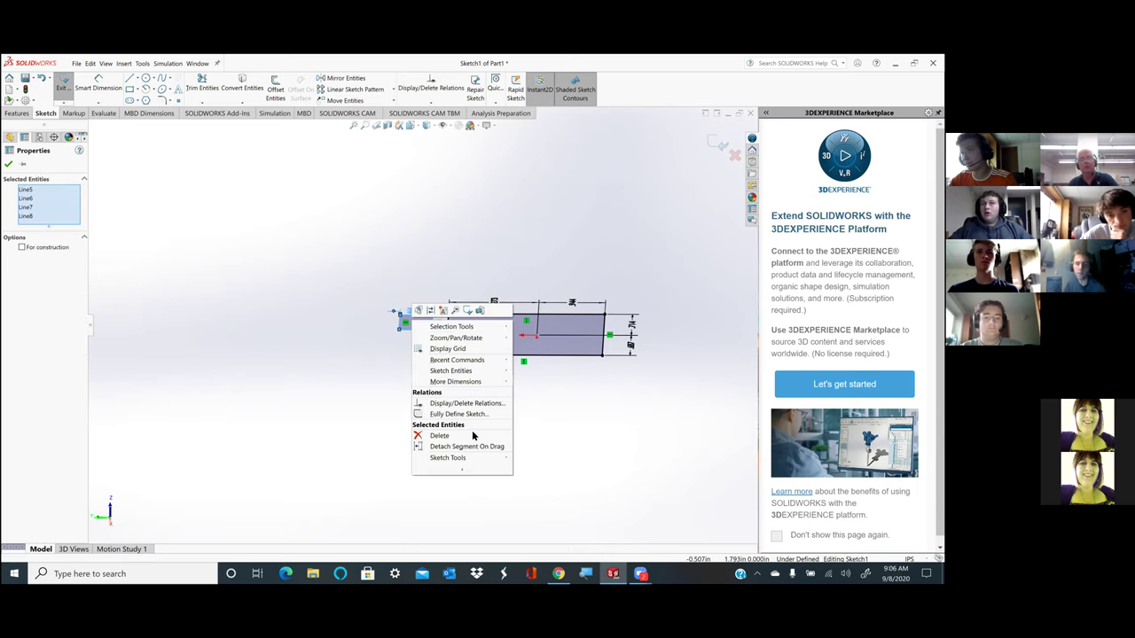
click(443, 435)
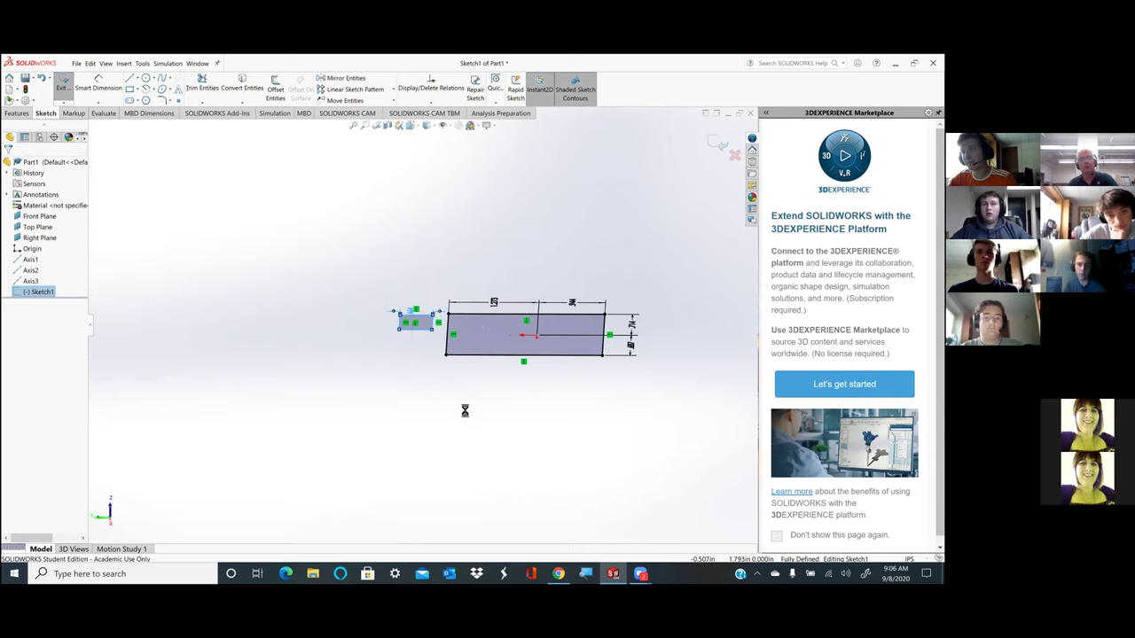
click(535, 321)
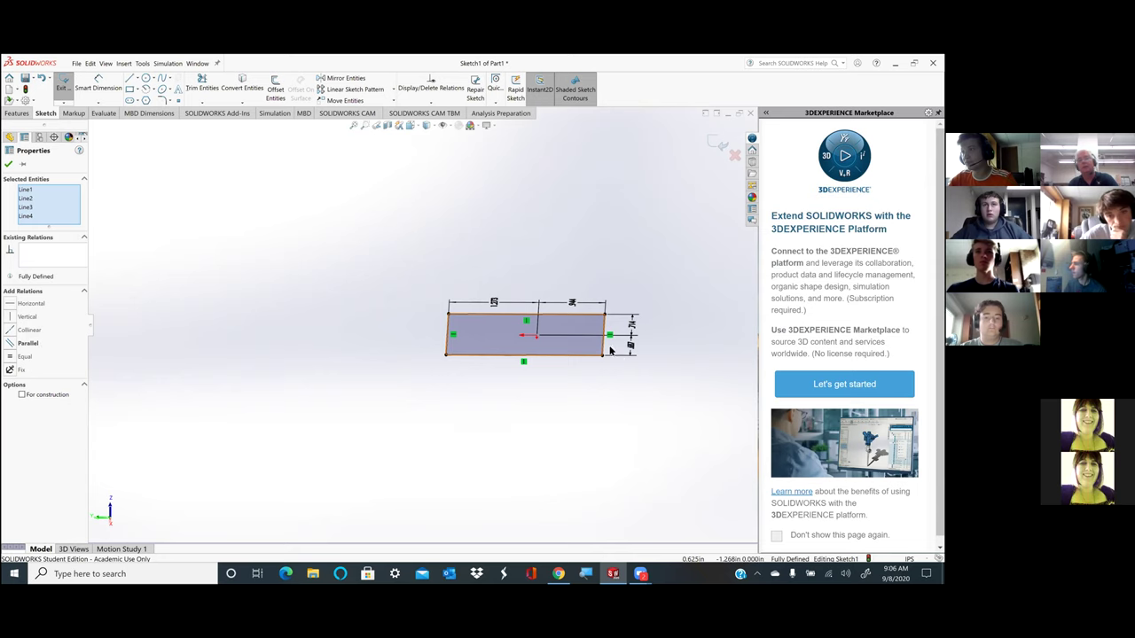
scroll(523, 310, down, 3)
scroll(497, 317, down, 1)
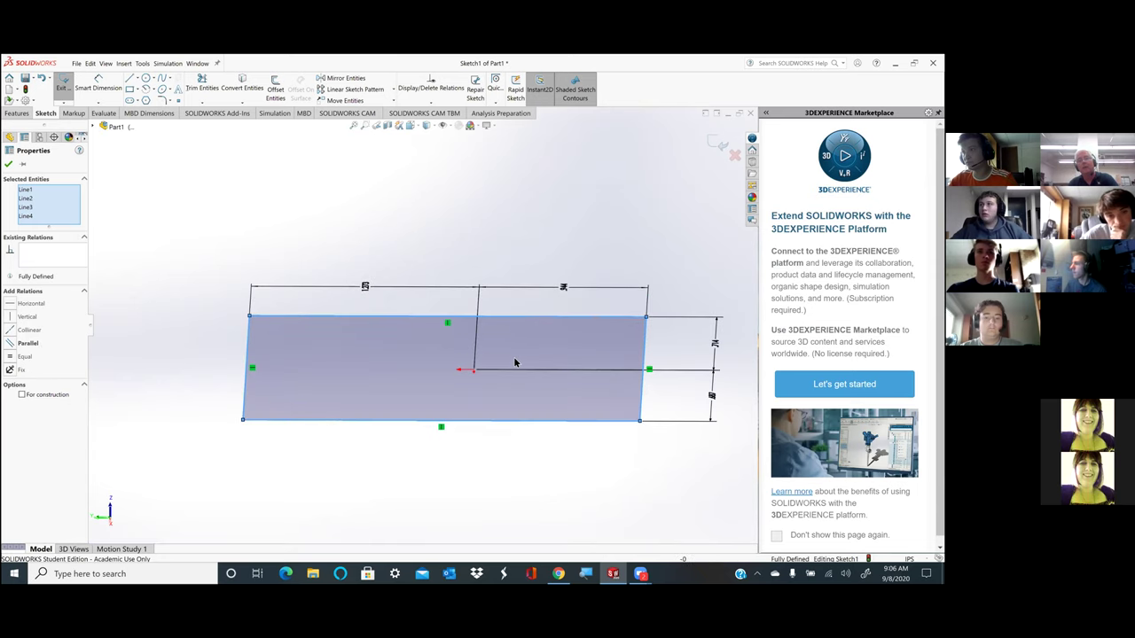
scroll(514, 362, down, 2)
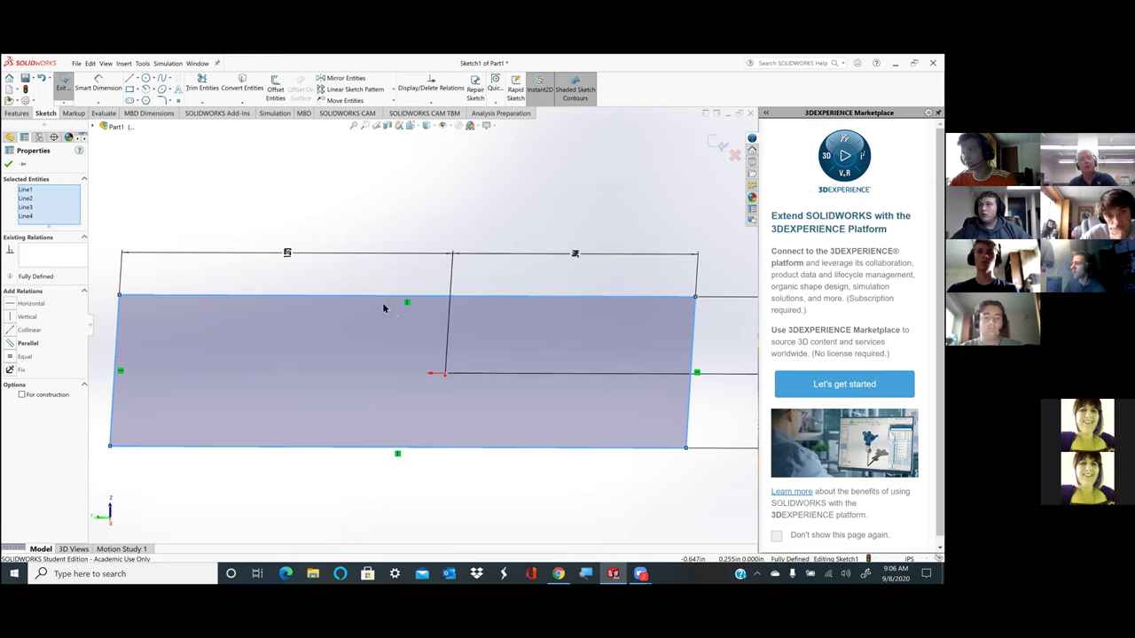
click(10, 166)
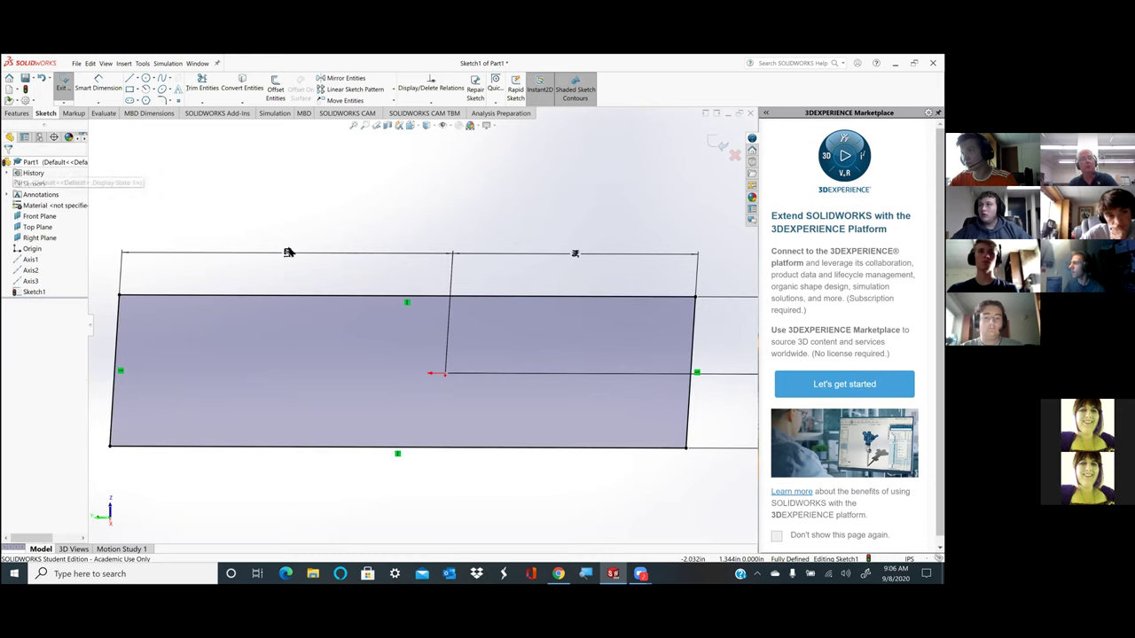
click(98, 82)
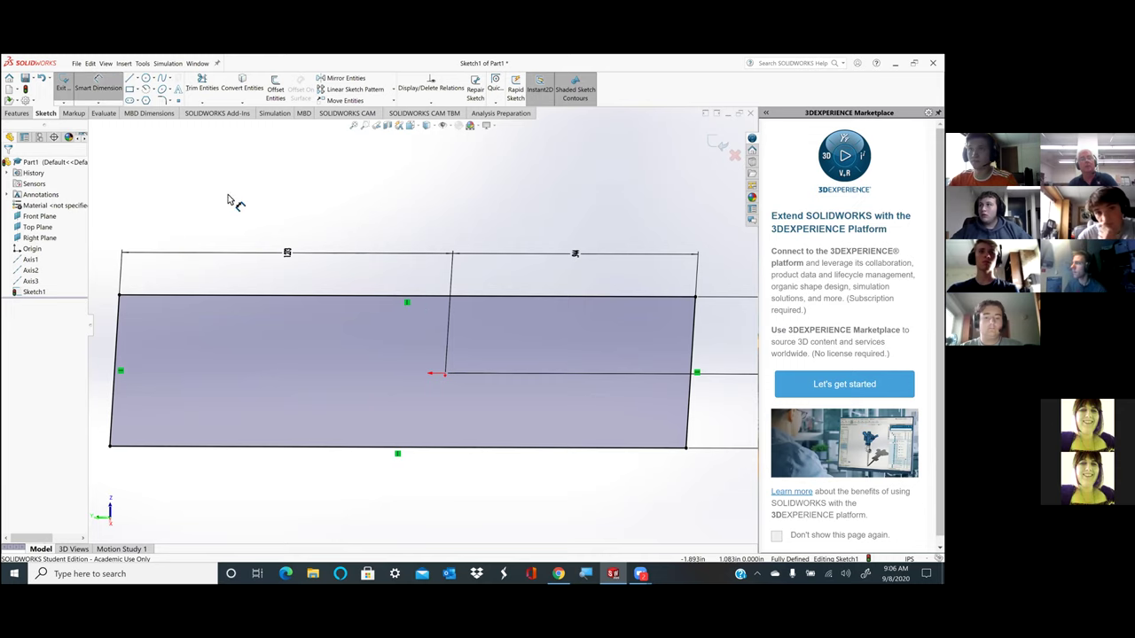
key(Escape)
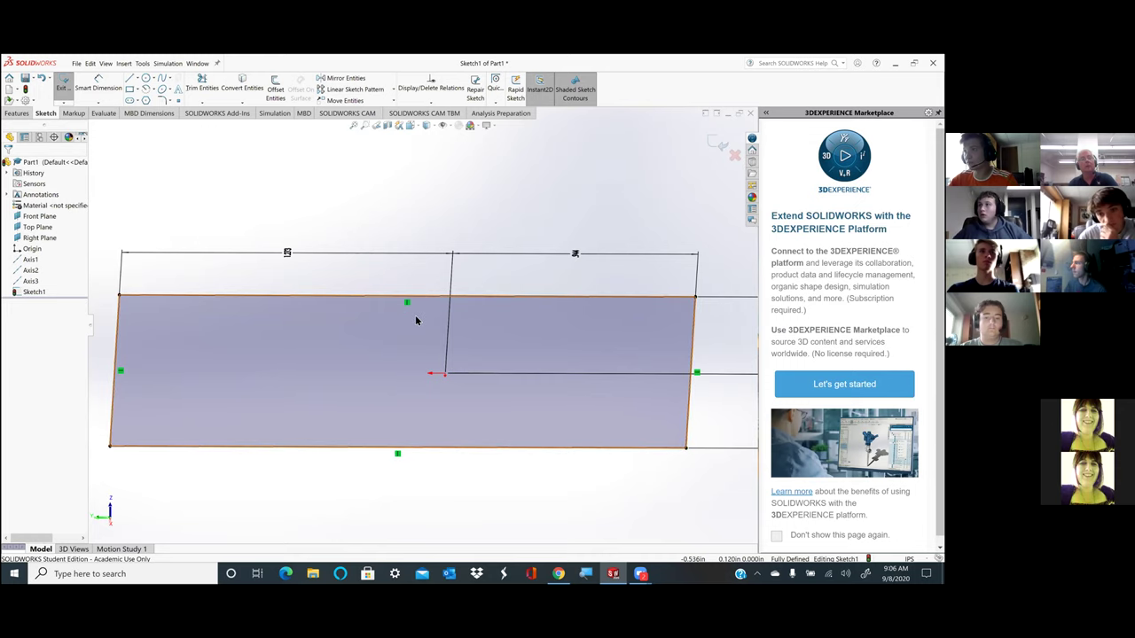
- Exit the sketch and extrude the large rectangle as a blind boss 0.100 in deep
click(62, 84)
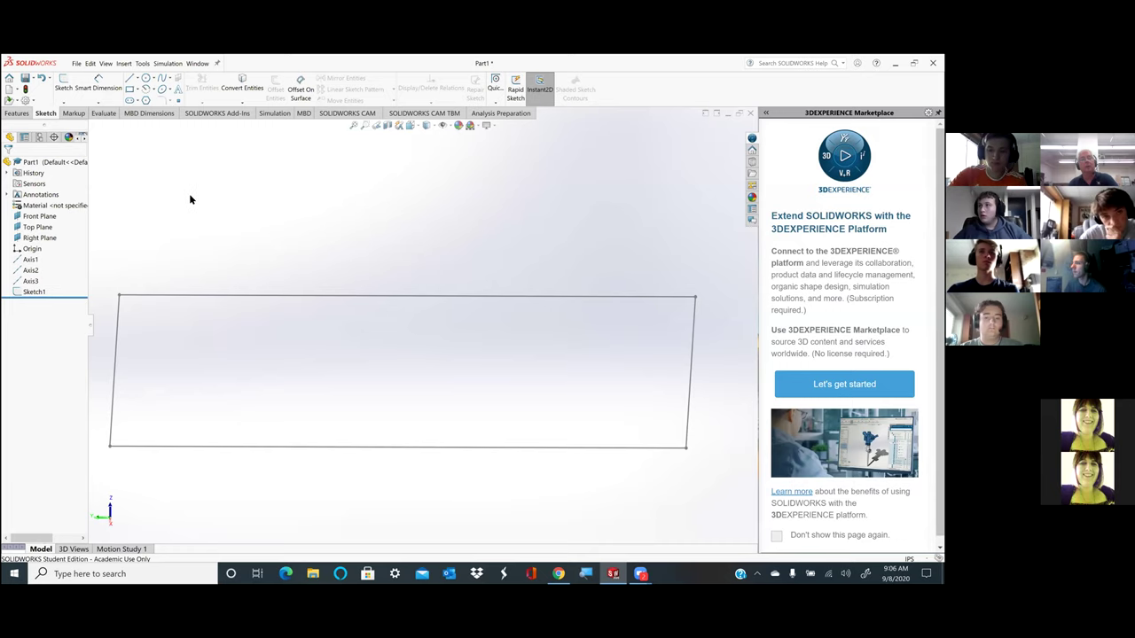
click(104, 113)
click(17, 113)
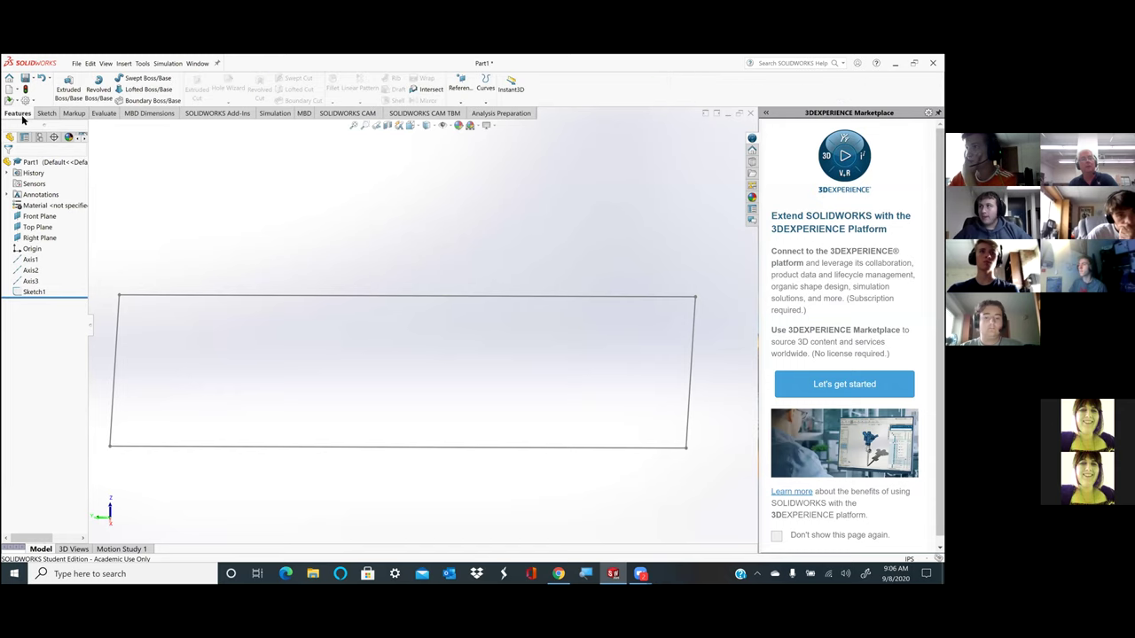
click(70, 91)
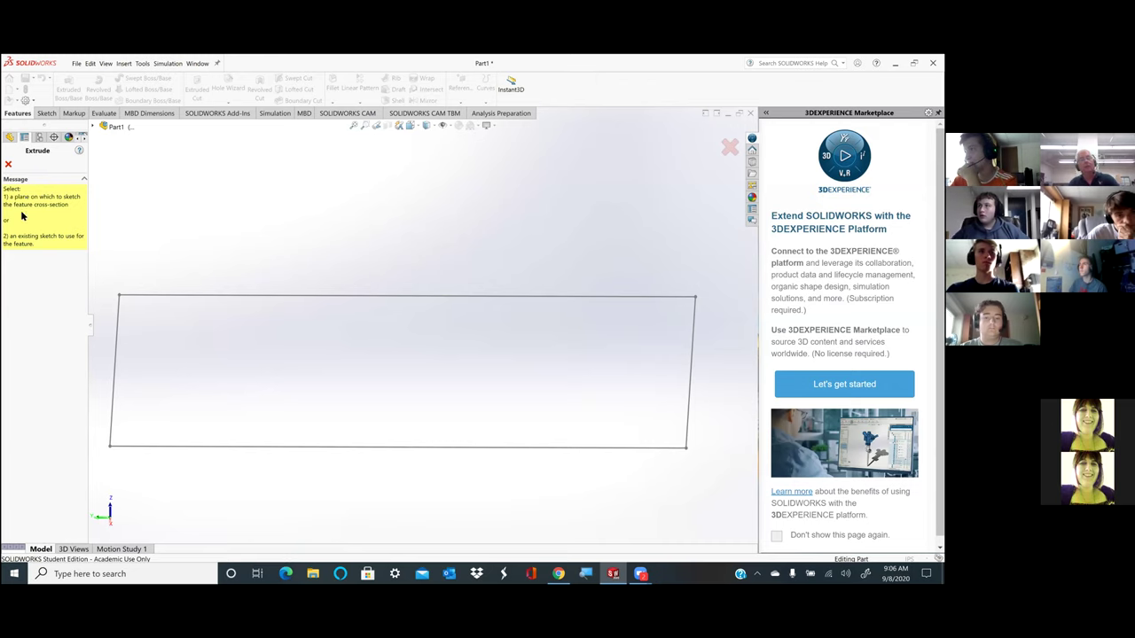
click(215, 296)
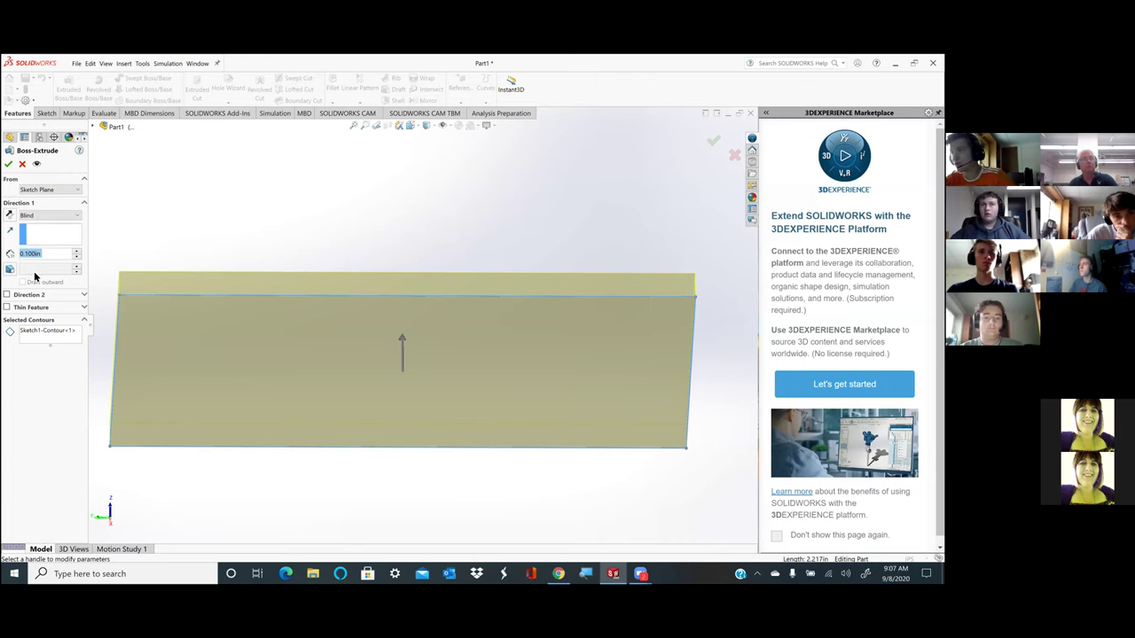
click(10, 165)
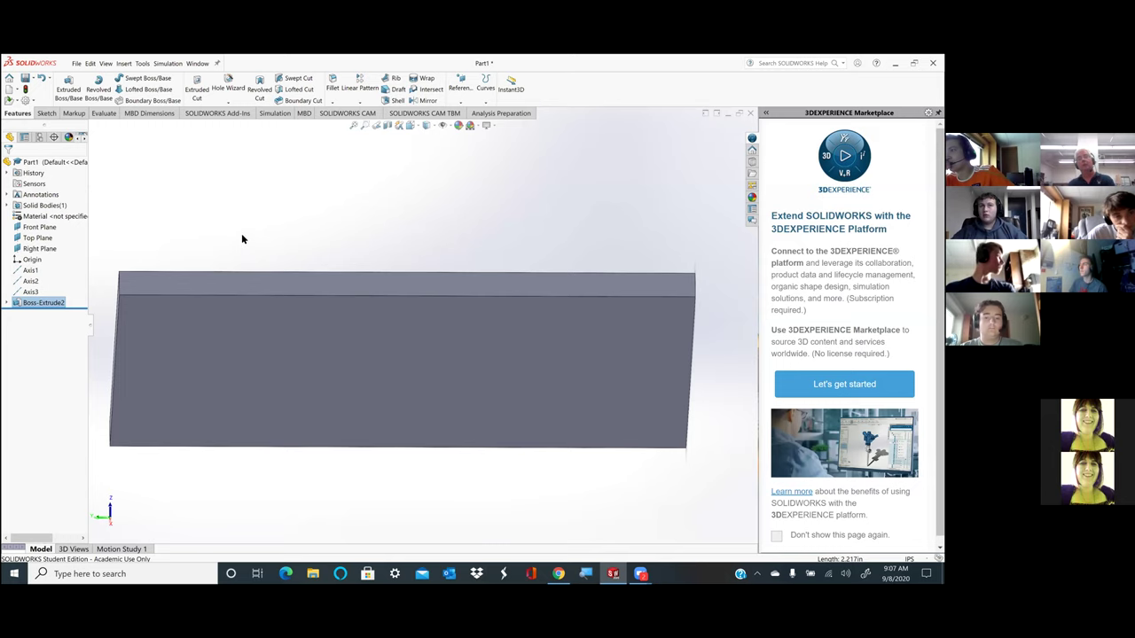
click(240, 333)
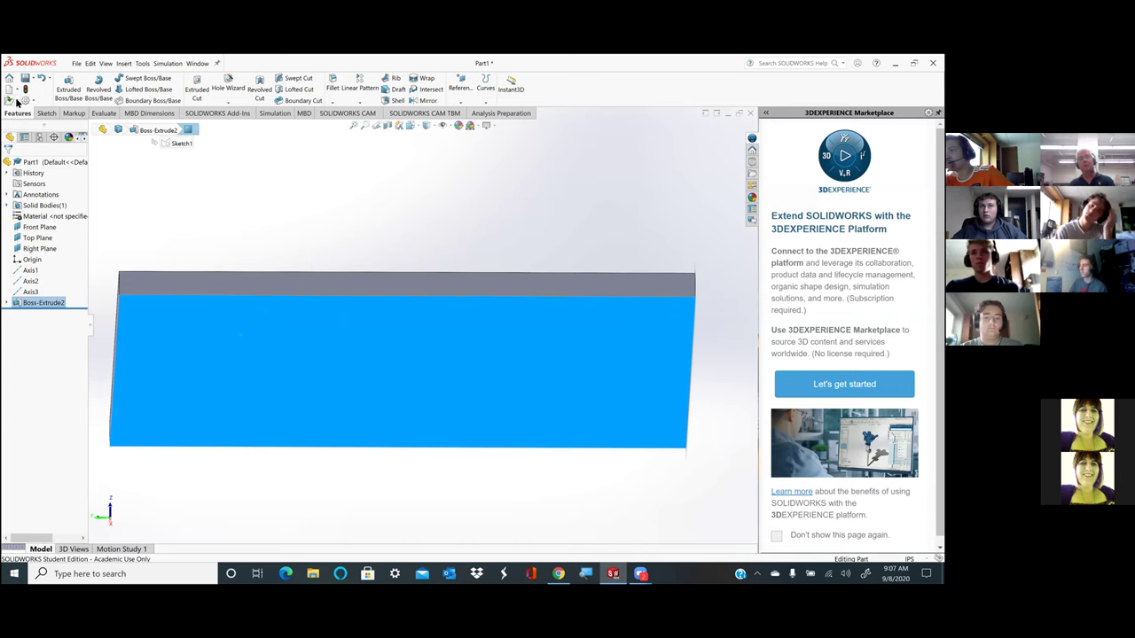
right_click(312, 316)
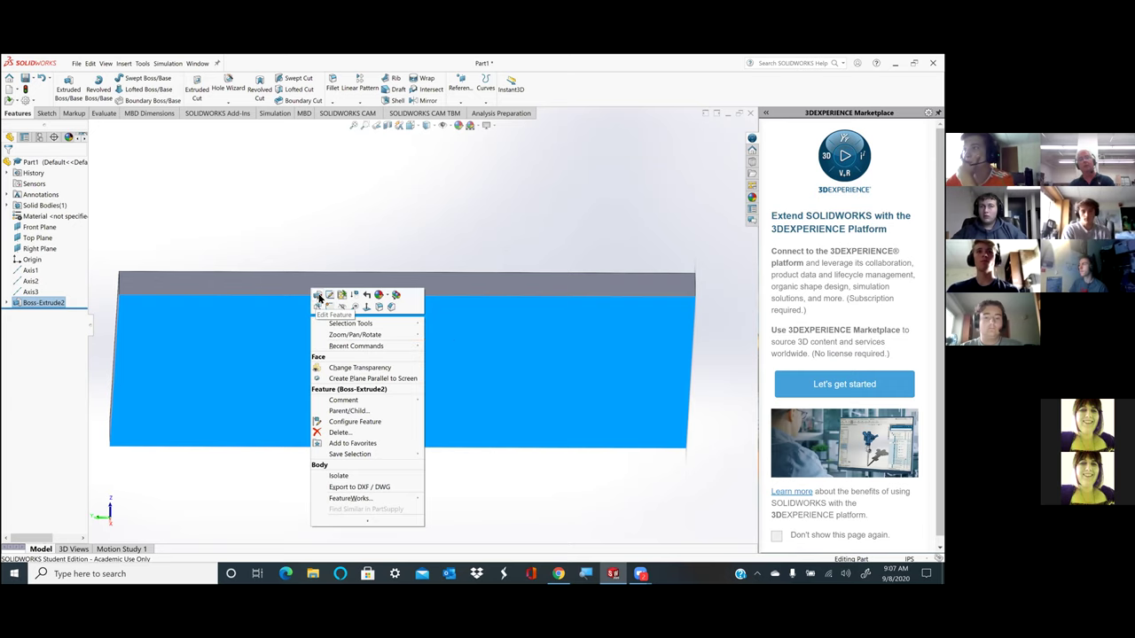
click(329, 295)
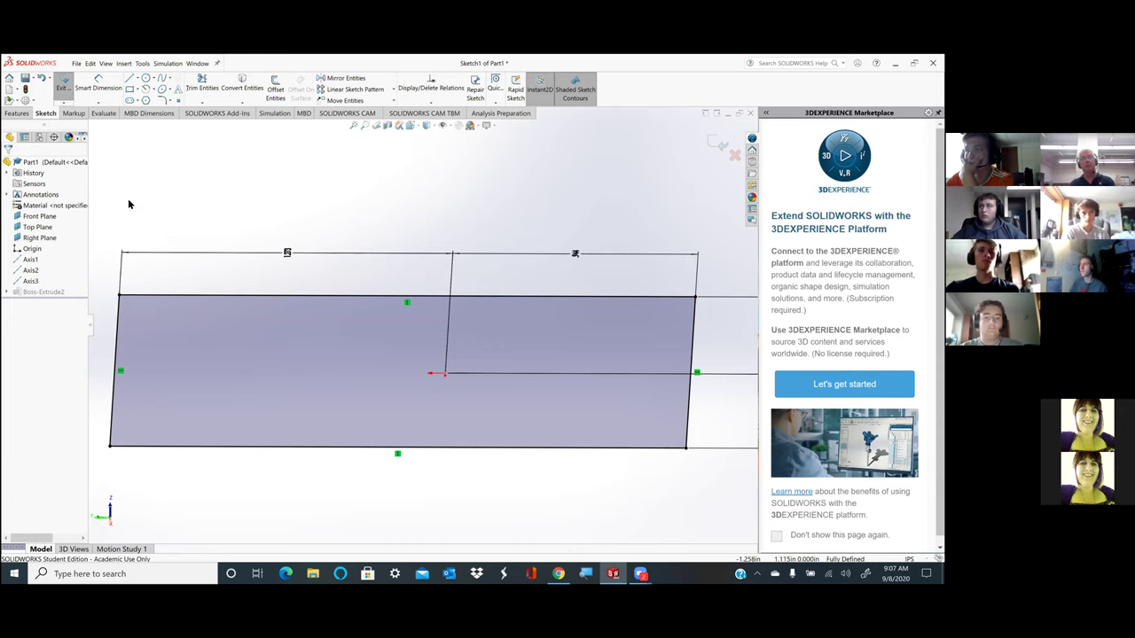
click(63, 83)
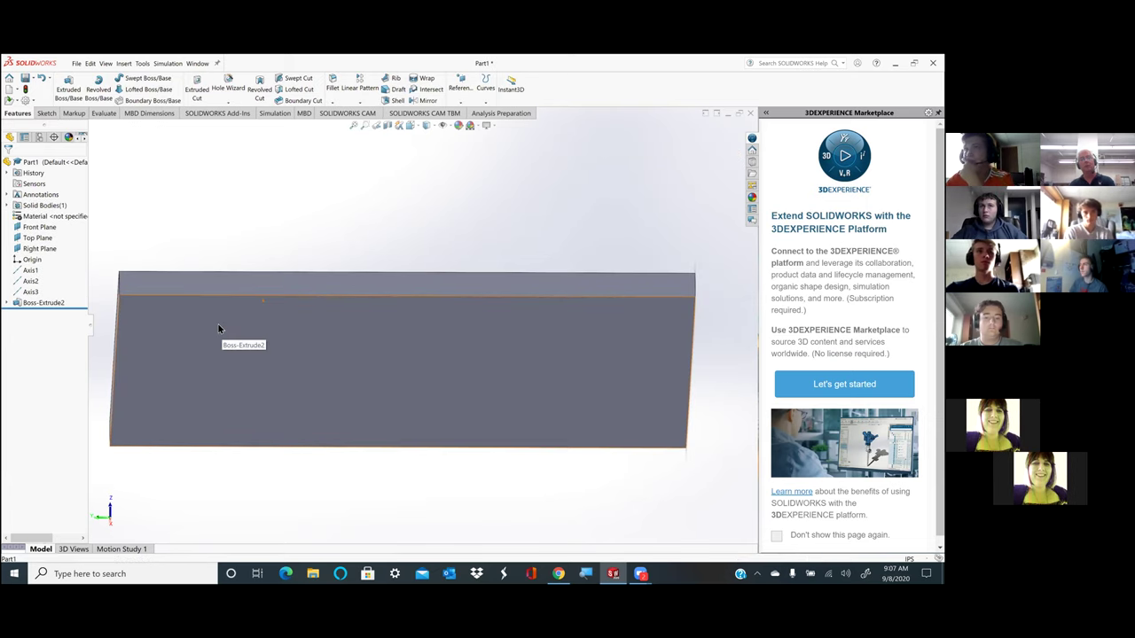
- Start a new sketch on the large rectangular face of the extruded plate
click(219, 329)
right_click(219, 327)
mouse_move(278, 336)
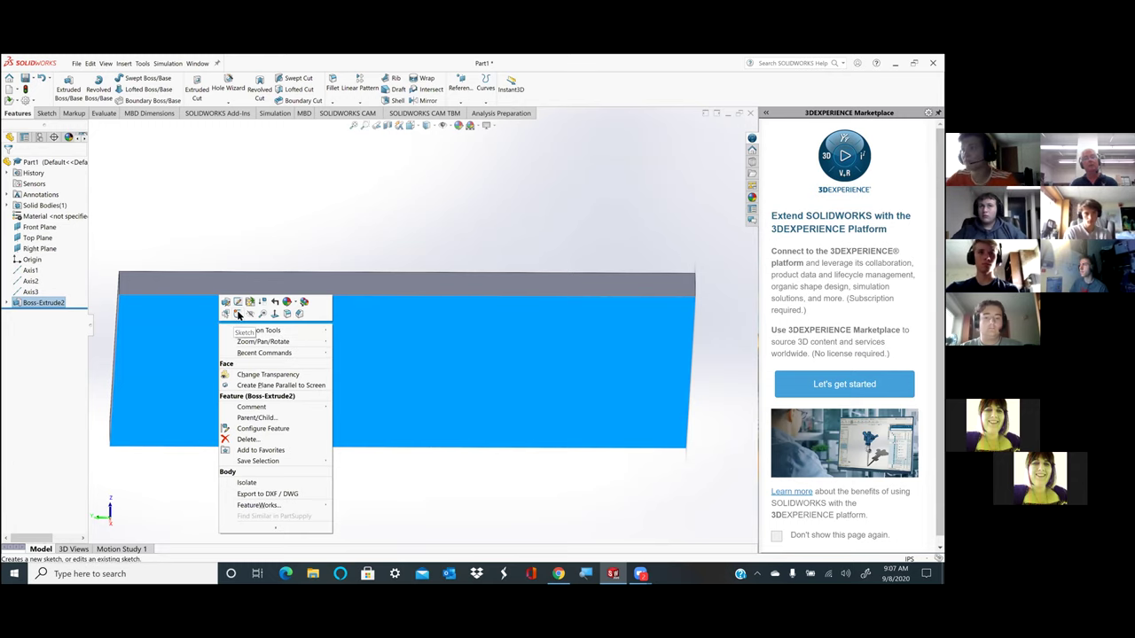
click(238, 315)
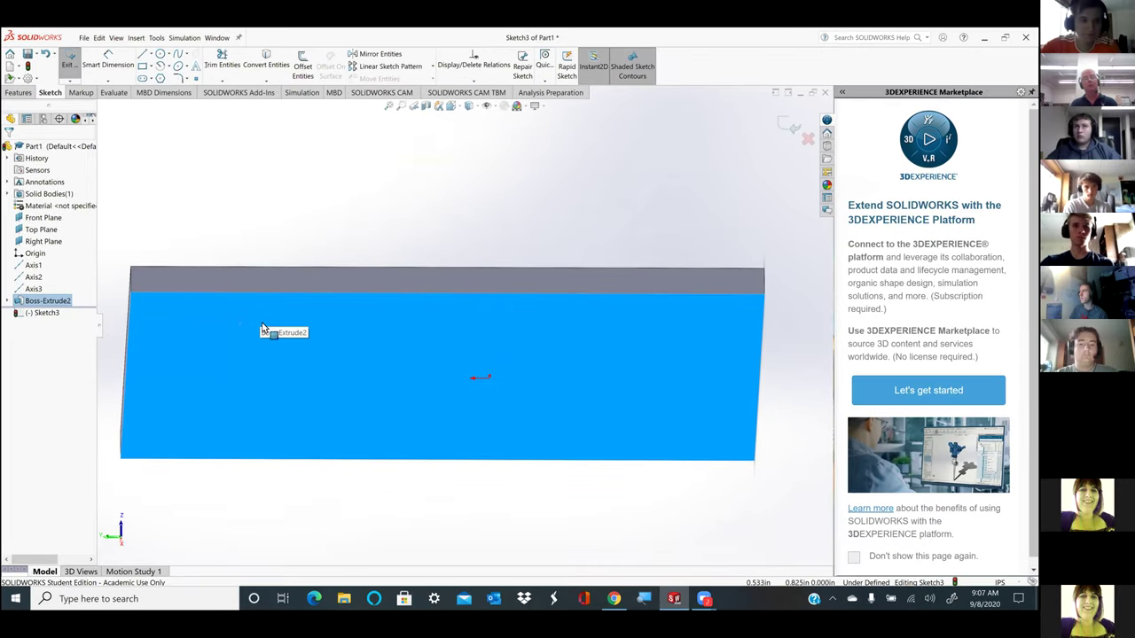
- Draw a three-sided polygon around an inscribed circle about 0.27 in across, outside the plate beyond its long edge
click(161, 78)
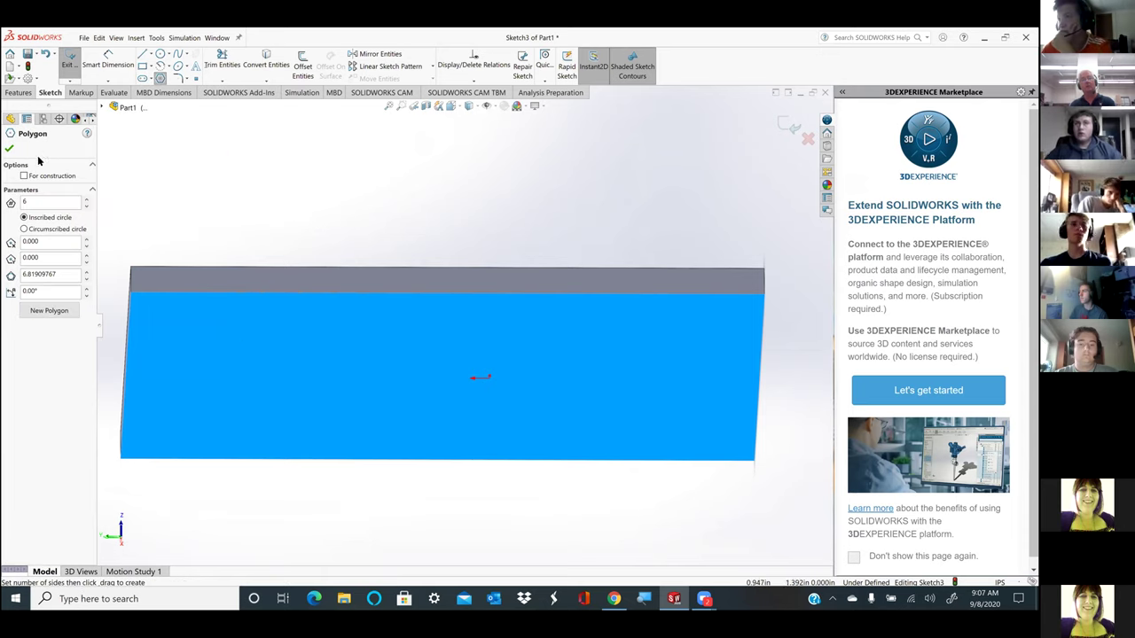
click(53, 201)
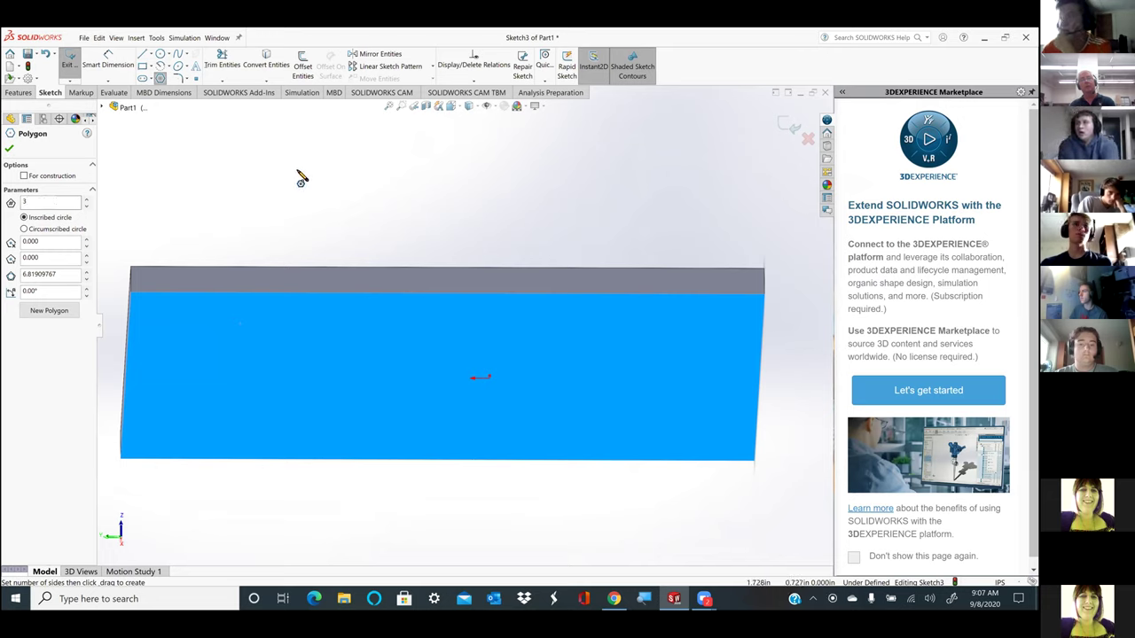
click(293, 153)
click(329, 180)
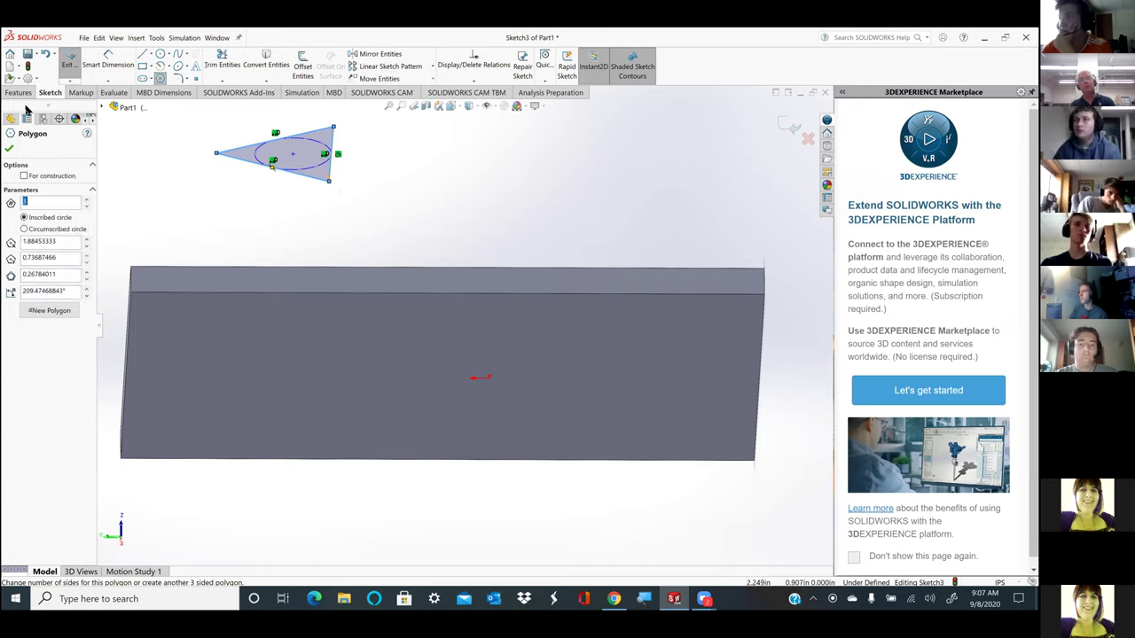
click(9, 149)
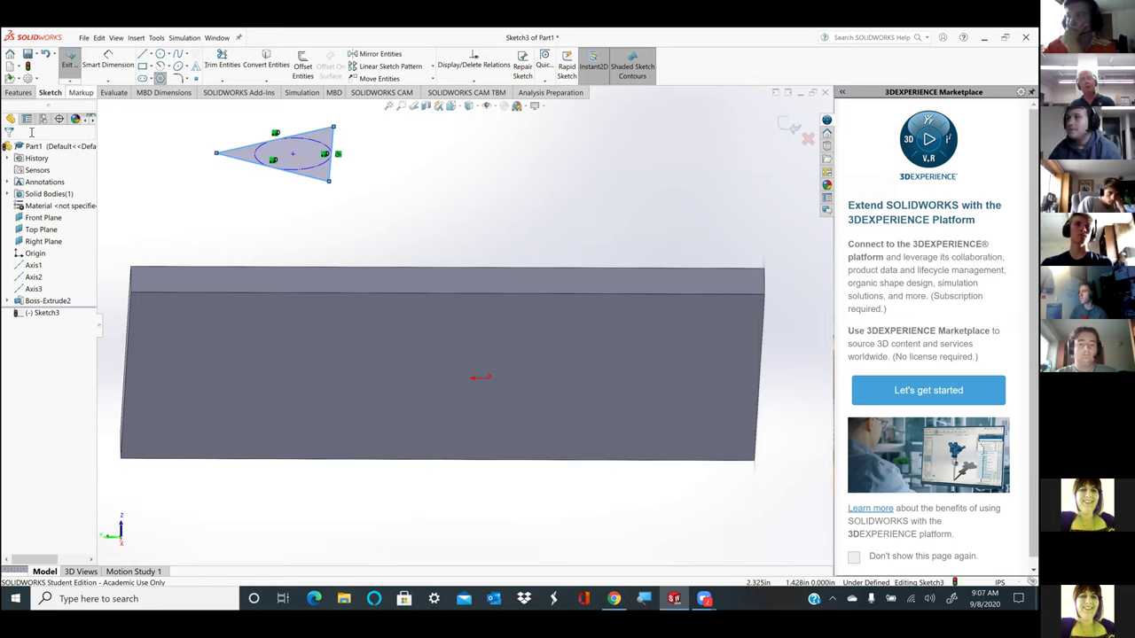
- Draw a second, smaller three-sided polygon on the plate's face near one end and view Sketch3 straight on
click(248, 334)
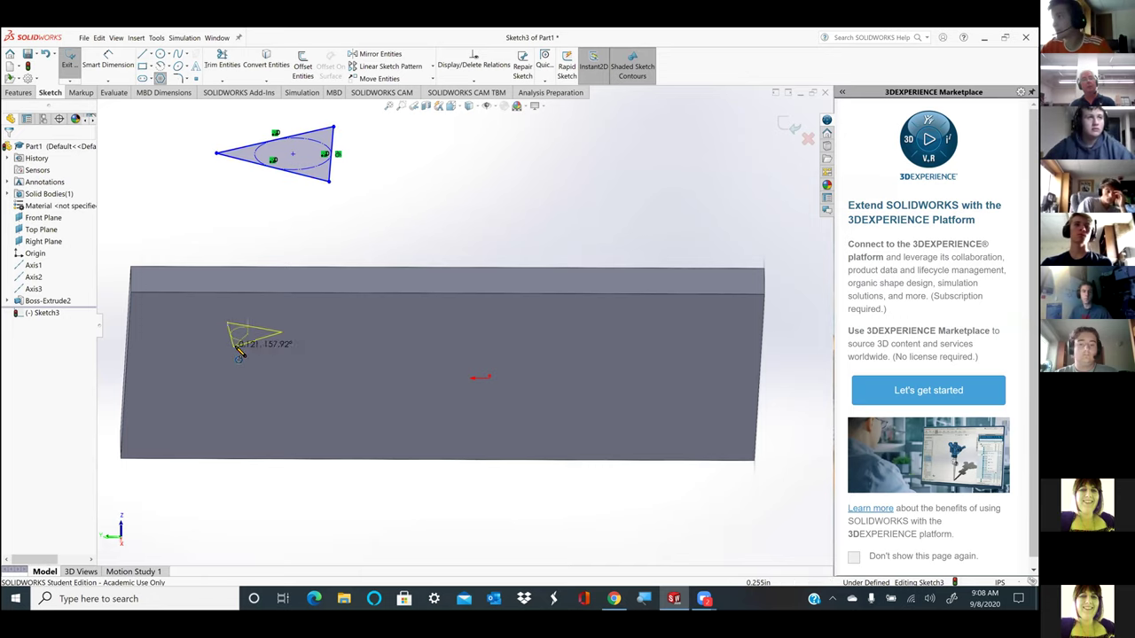
click(221, 351)
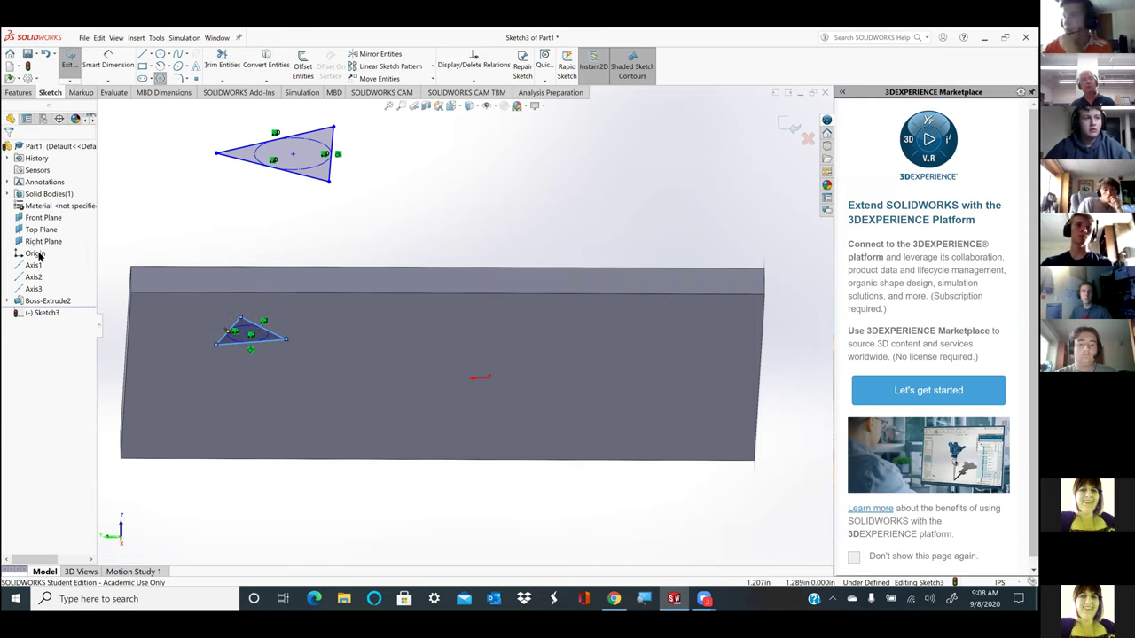
right_click(47, 316)
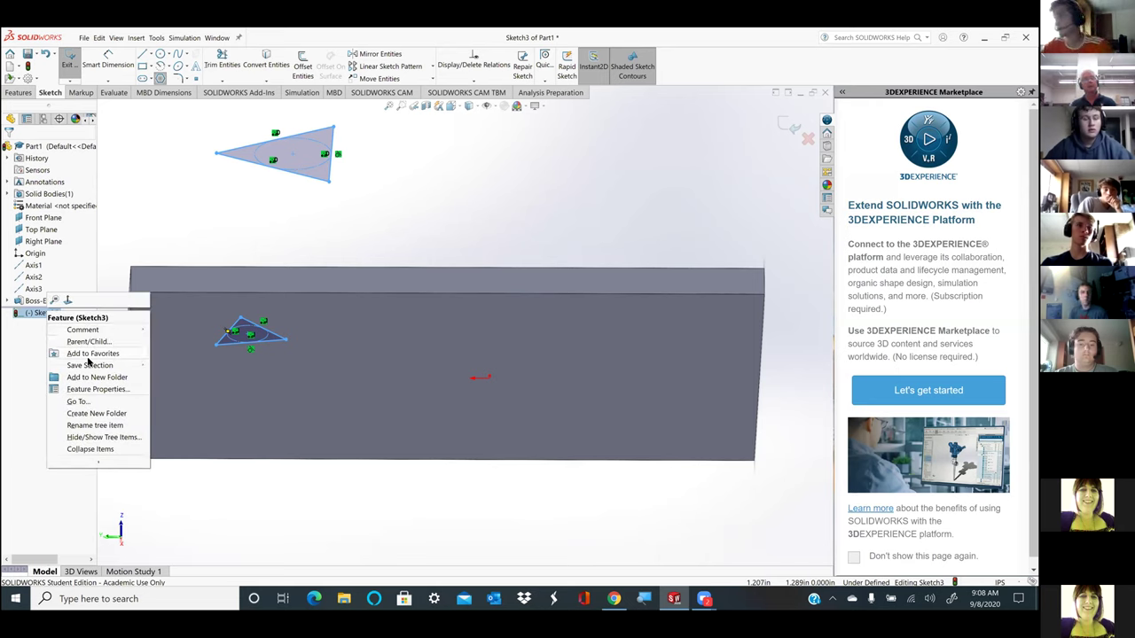
click(68, 301)
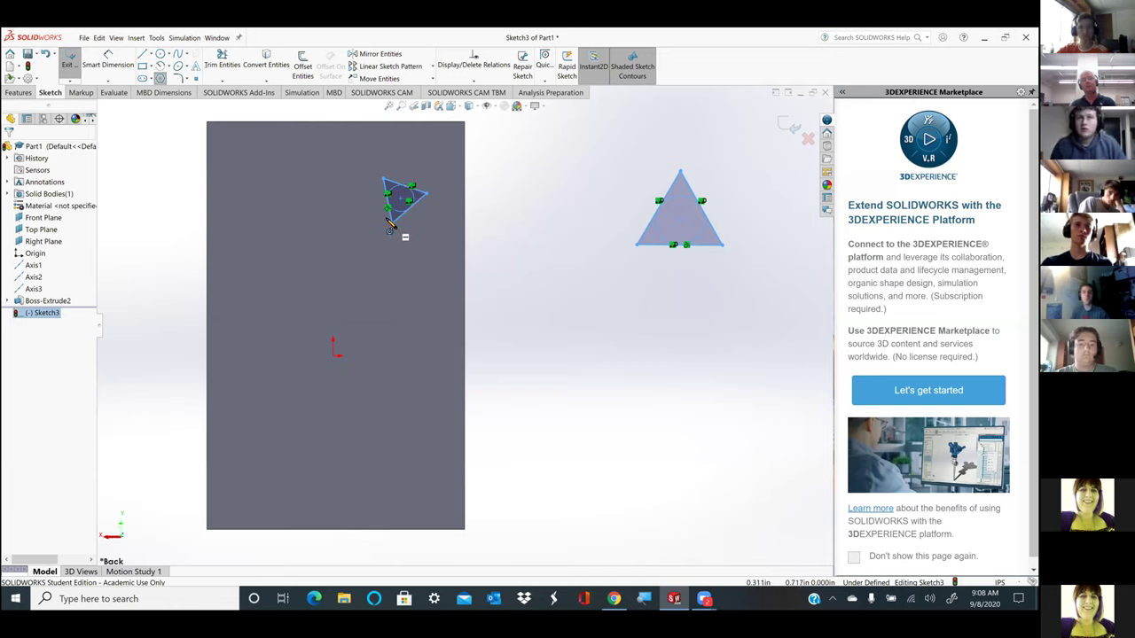
click(294, 295)
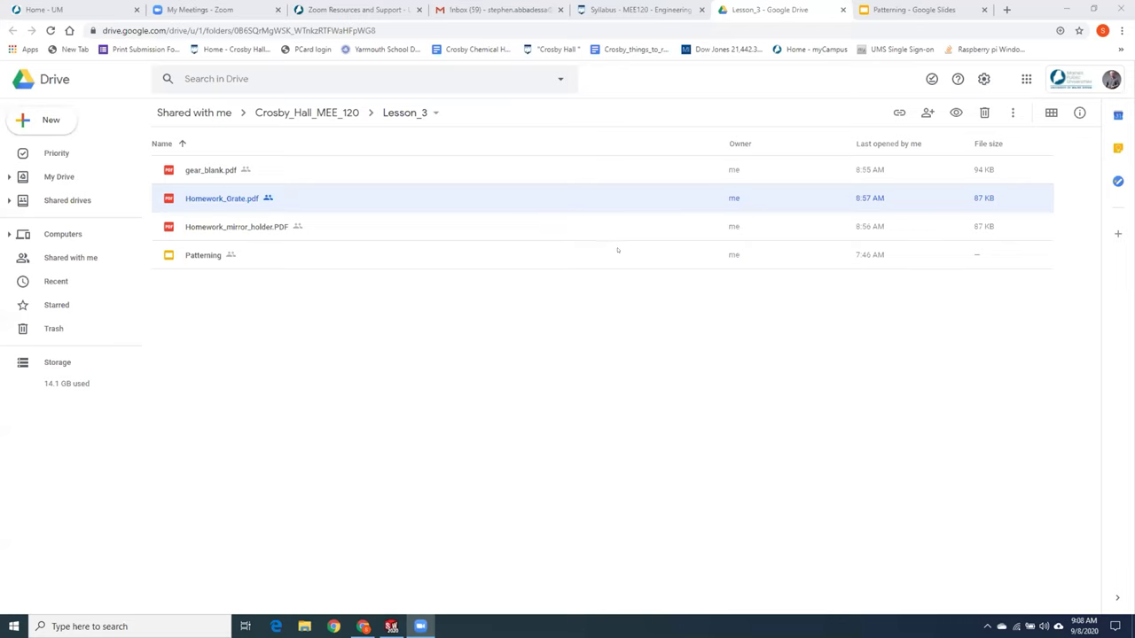
- Switch to the Lesson_3 folder in Google Drive and open Homework_mirror_holder.PDF to examine the drawing
click(617, 256)
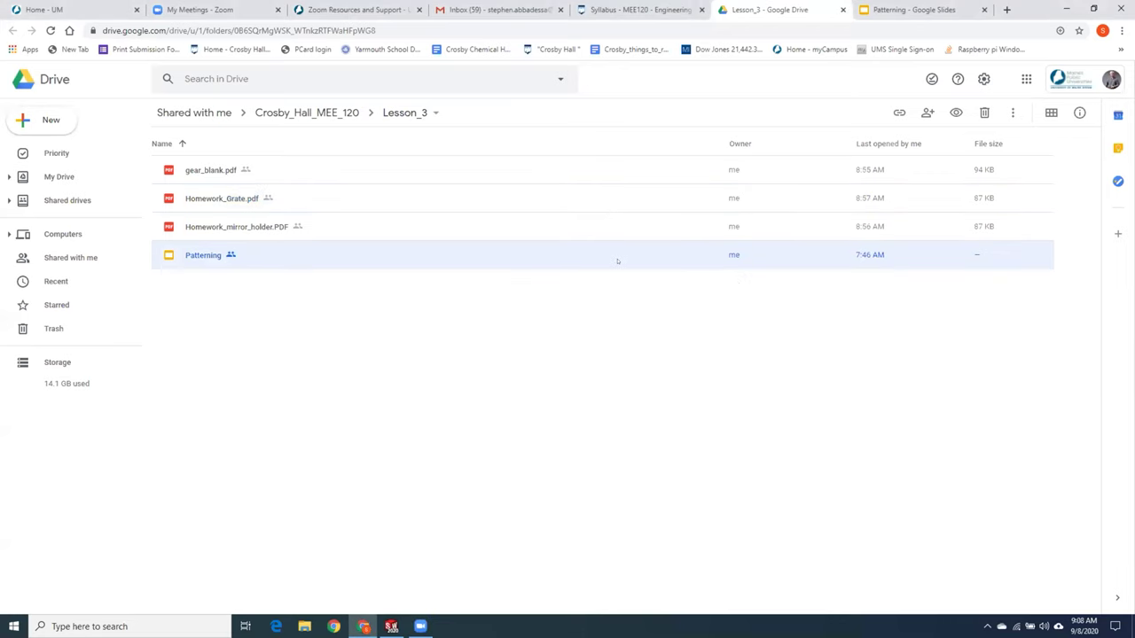
double_click(203, 226)
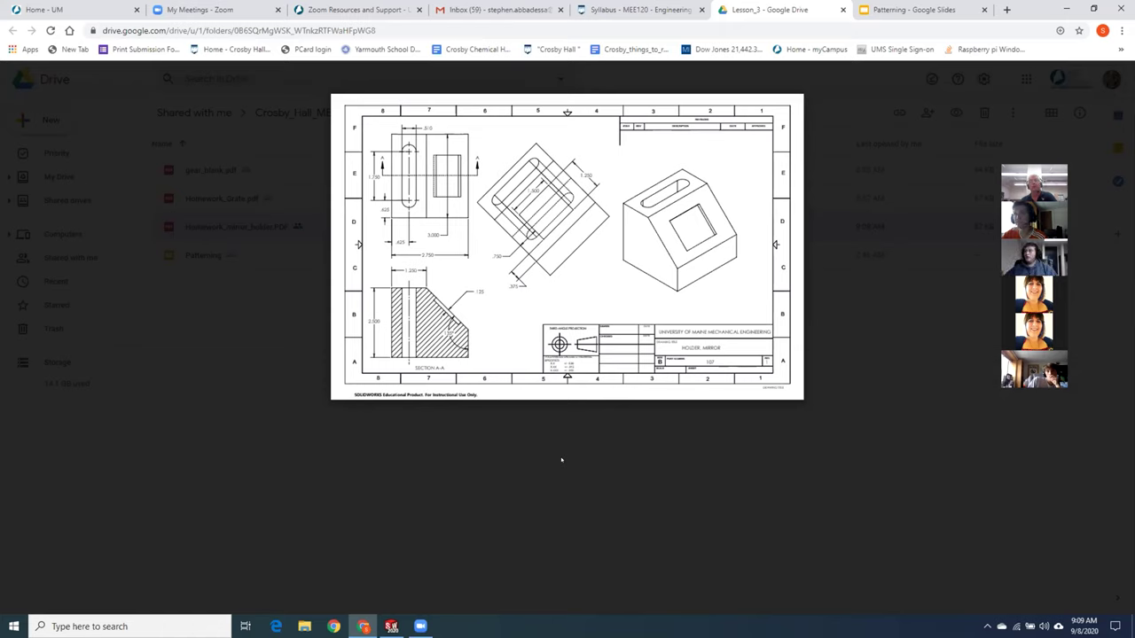
- Close the mirror holder drawing and review the lesson schedule, homework due dates and class meeting links on the MEE120 syllabus page
click(551, 458)
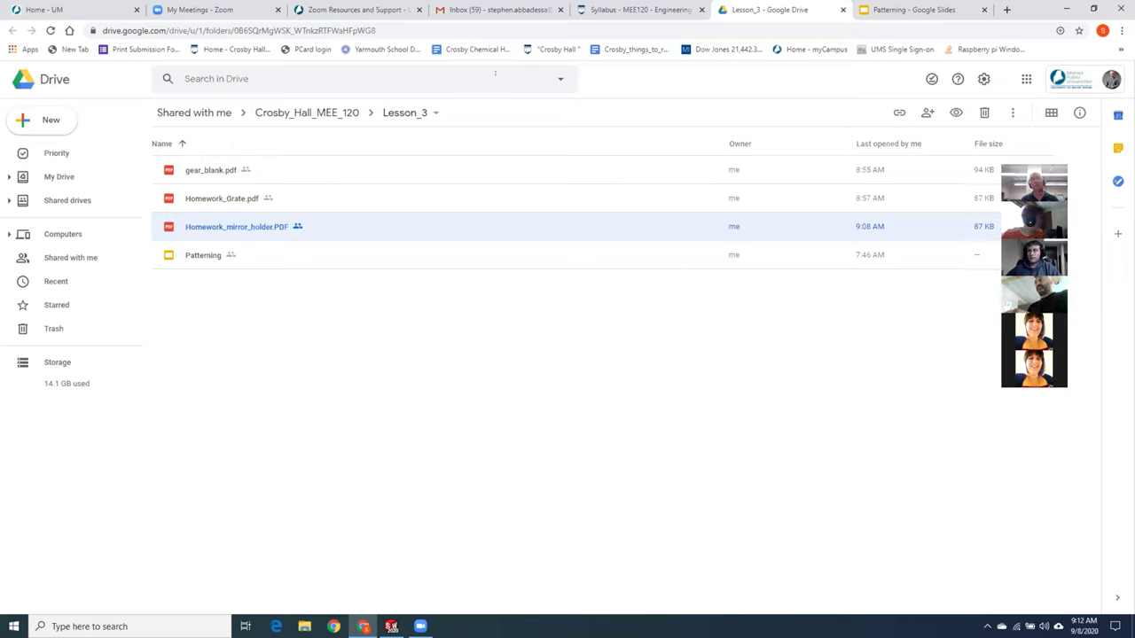
click(822, 394)
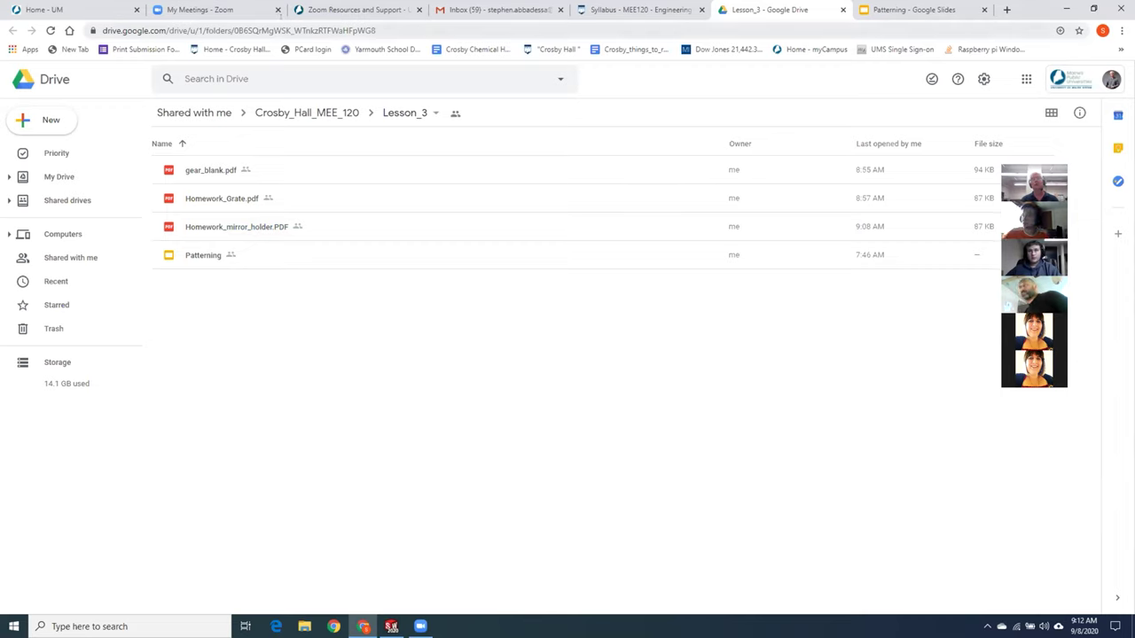
key(ctrl+shift+Tab)
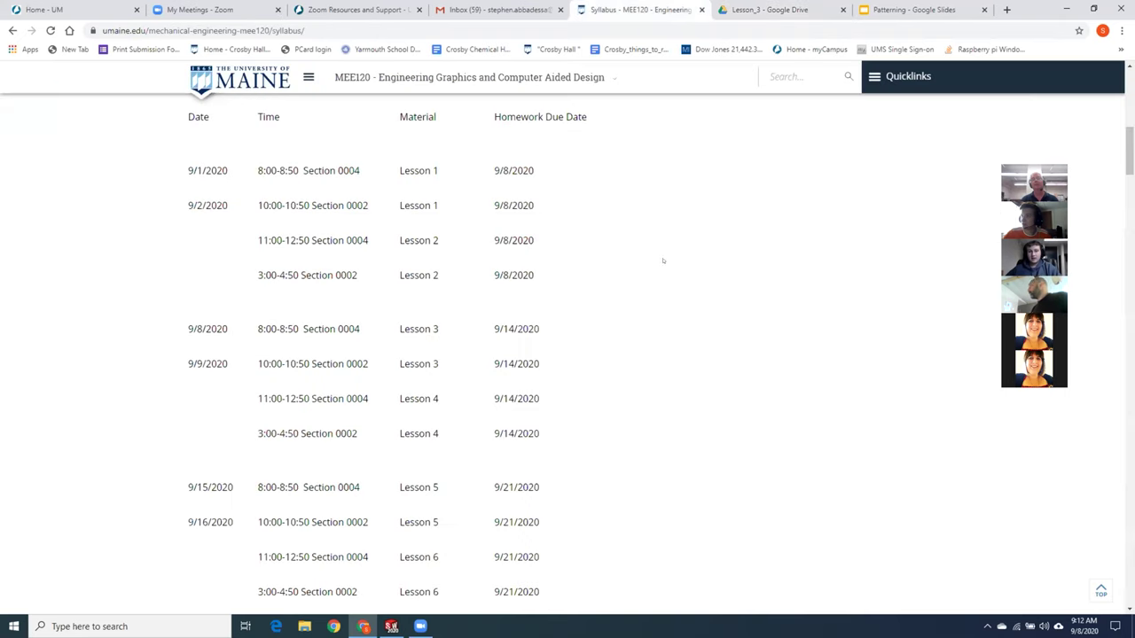
scroll(666, 252, up, 3)
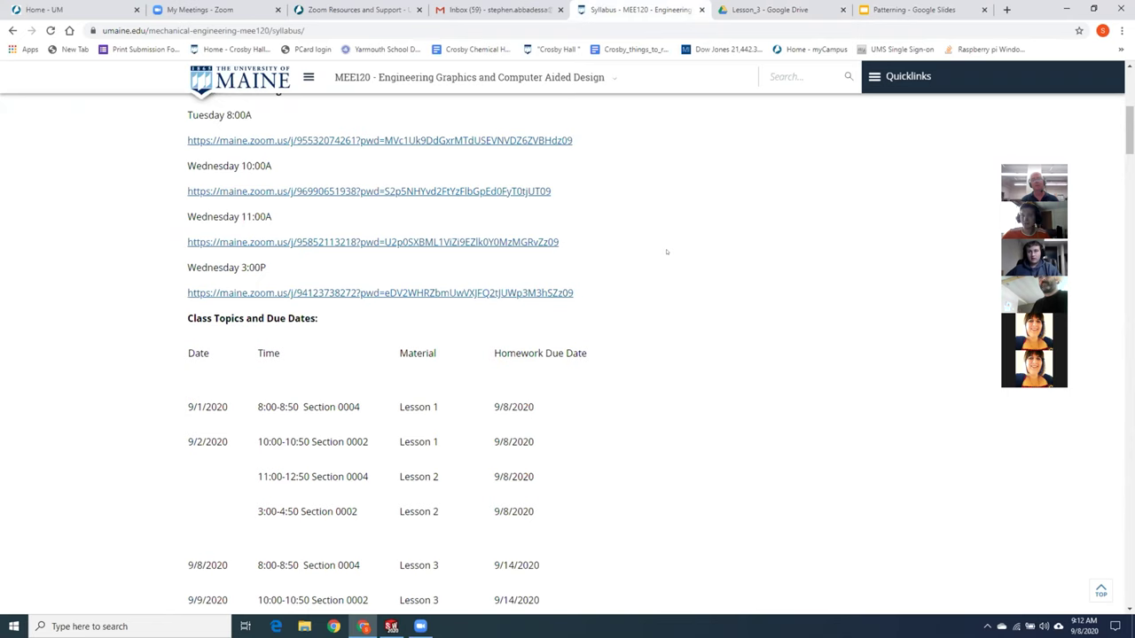
scroll(667, 252, up, 1)
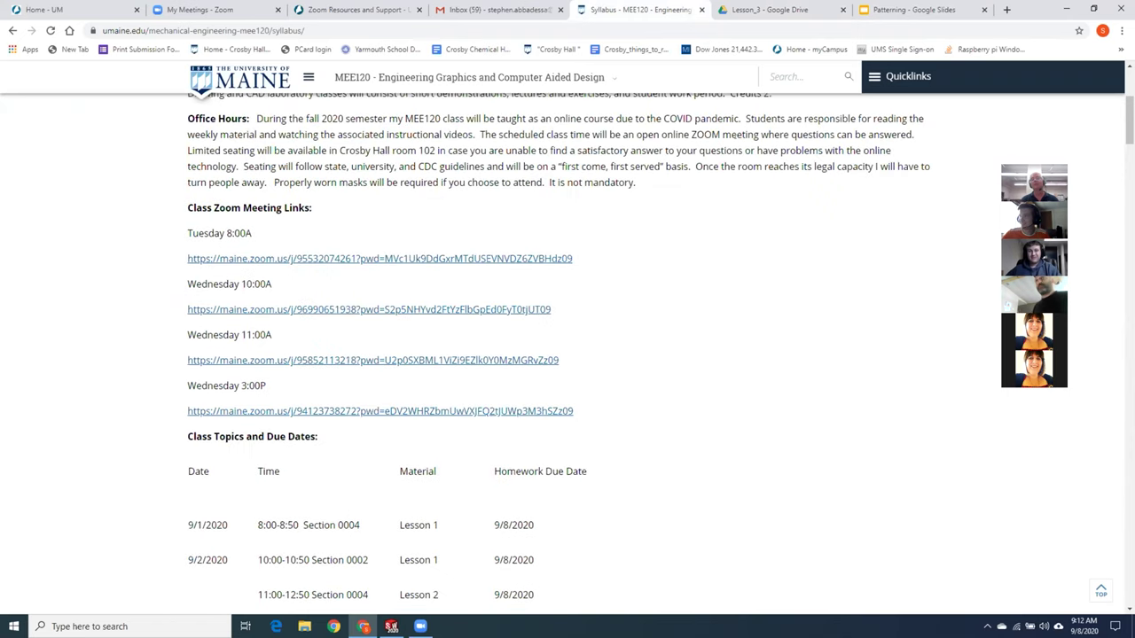
- Return to the Lesson_3 folder, look briefly at Homework_mirror_holder.PDF, and open Homework_Grate.pdf to examine the triangle grate drawing
click(768, 9)
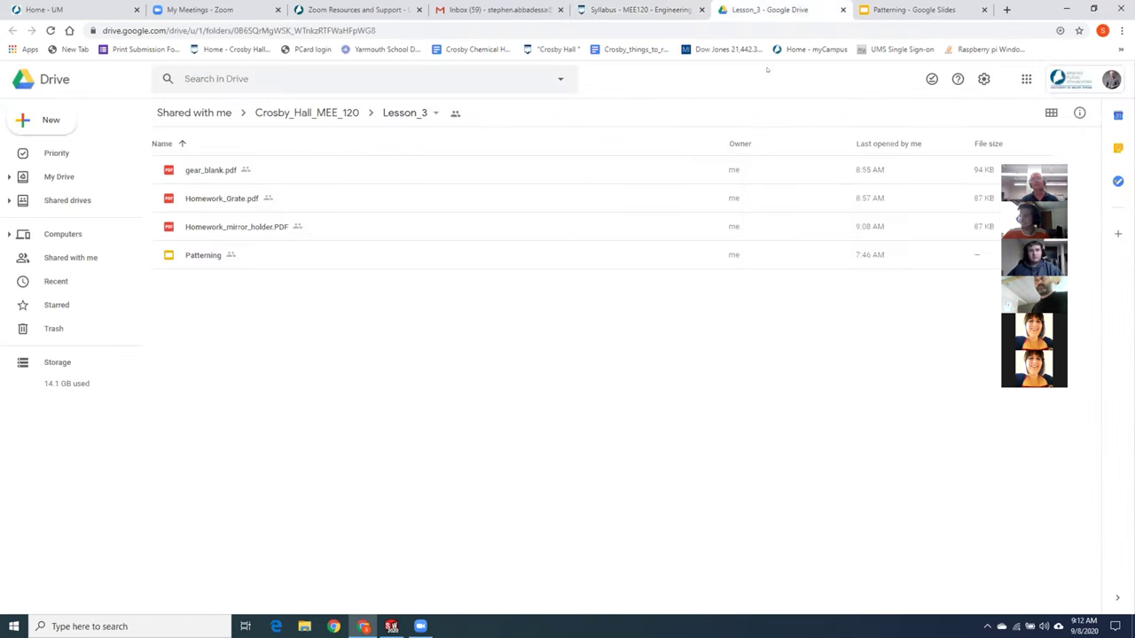
double_click(238, 228)
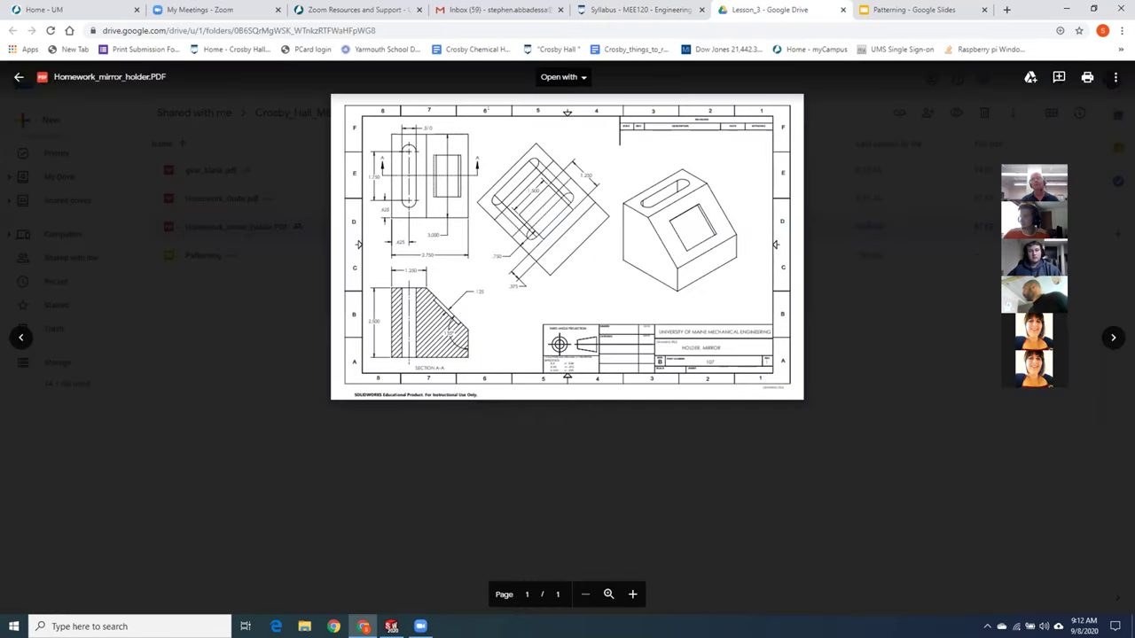
click(16, 78)
click(209, 201)
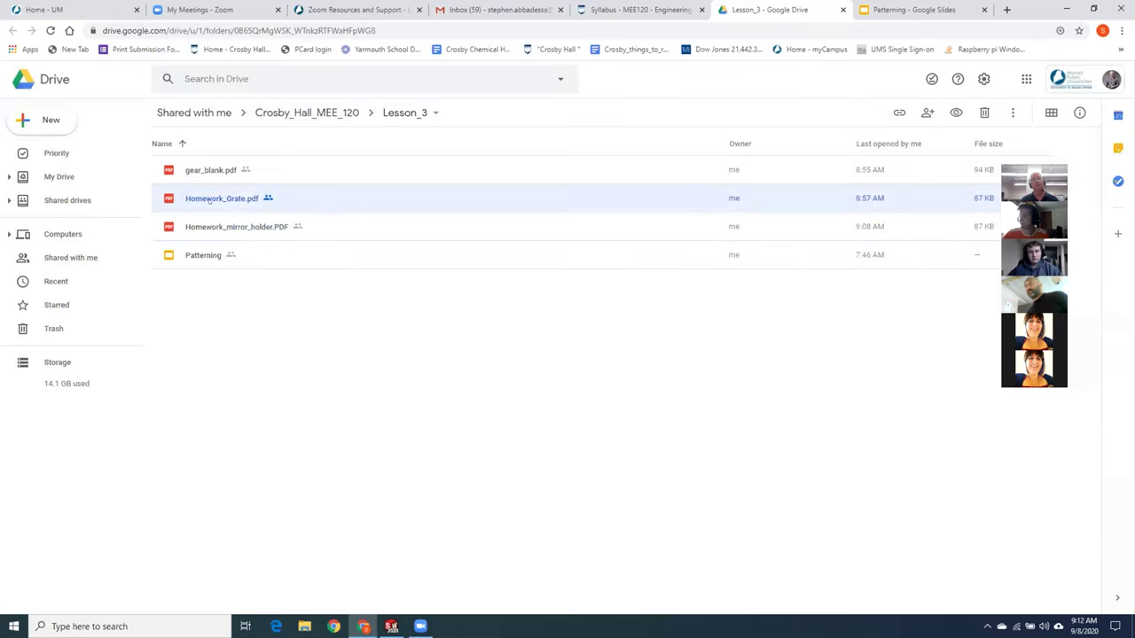
double_click(209, 200)
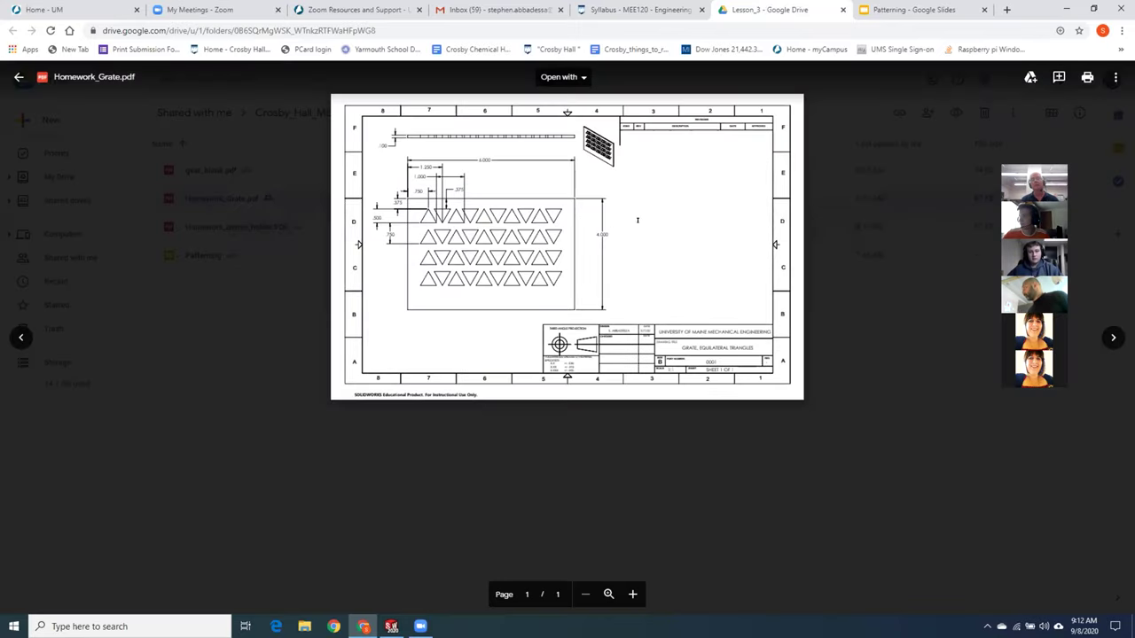
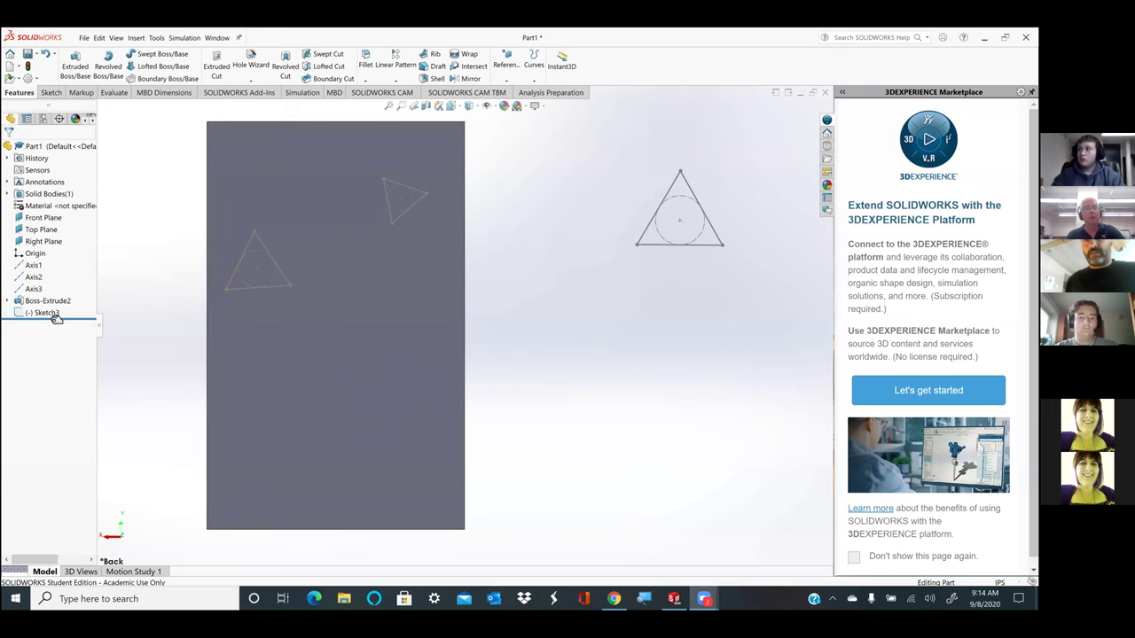
- Switch to SOLIDWORKS, reopen Sketch3 for editing, and move the larger triangle on the plate's face slightly downward by its centre
click(47, 314)
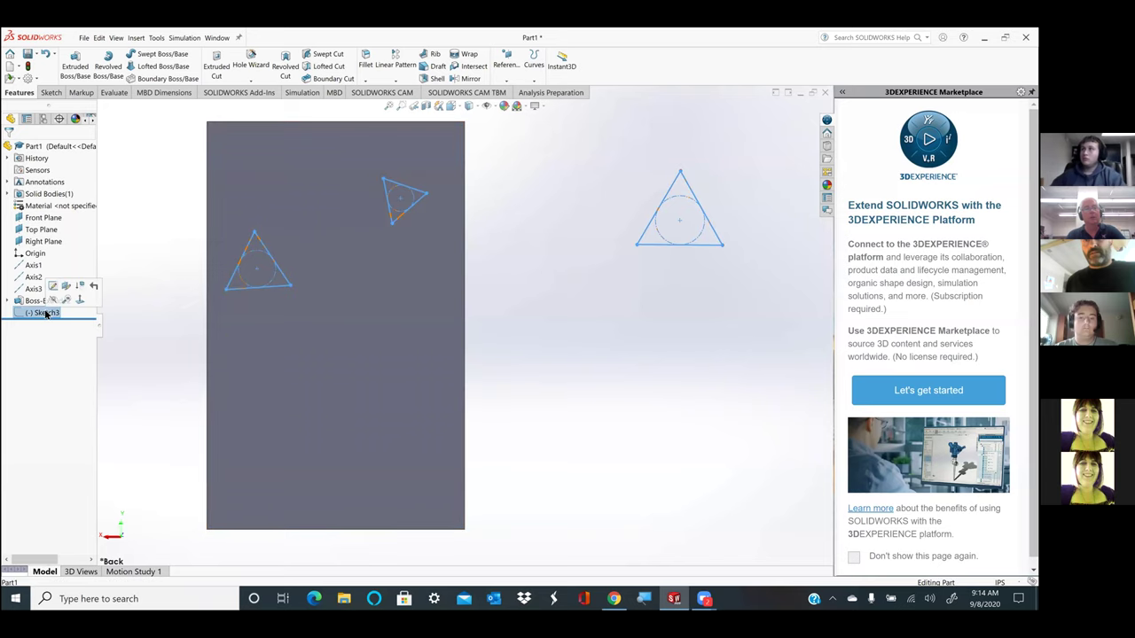
right_click(46, 313)
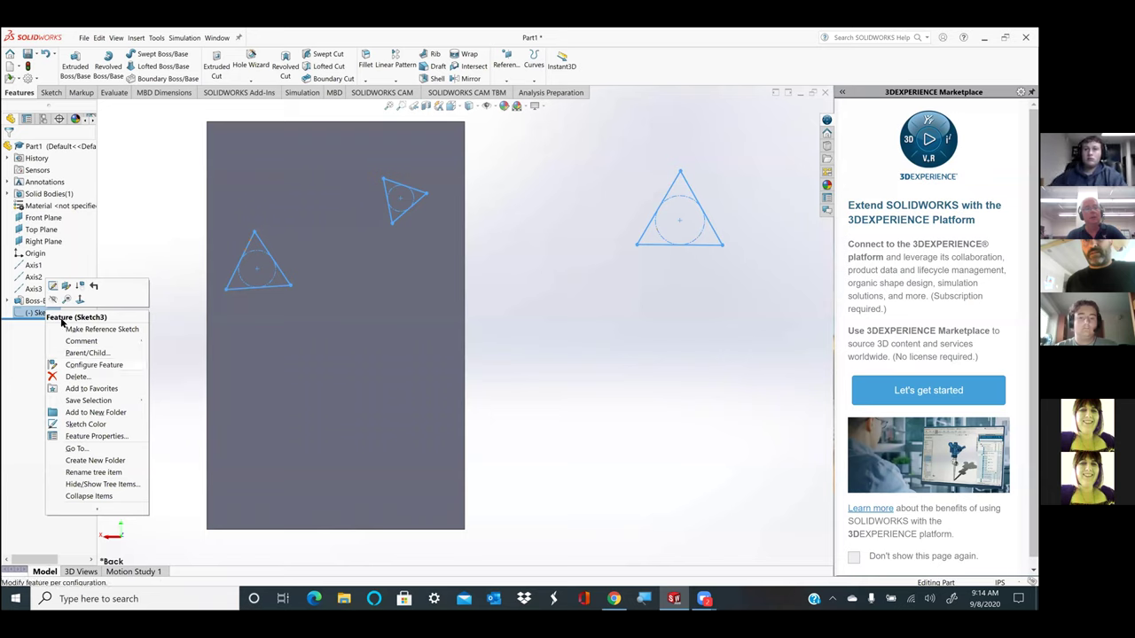
click(53, 286)
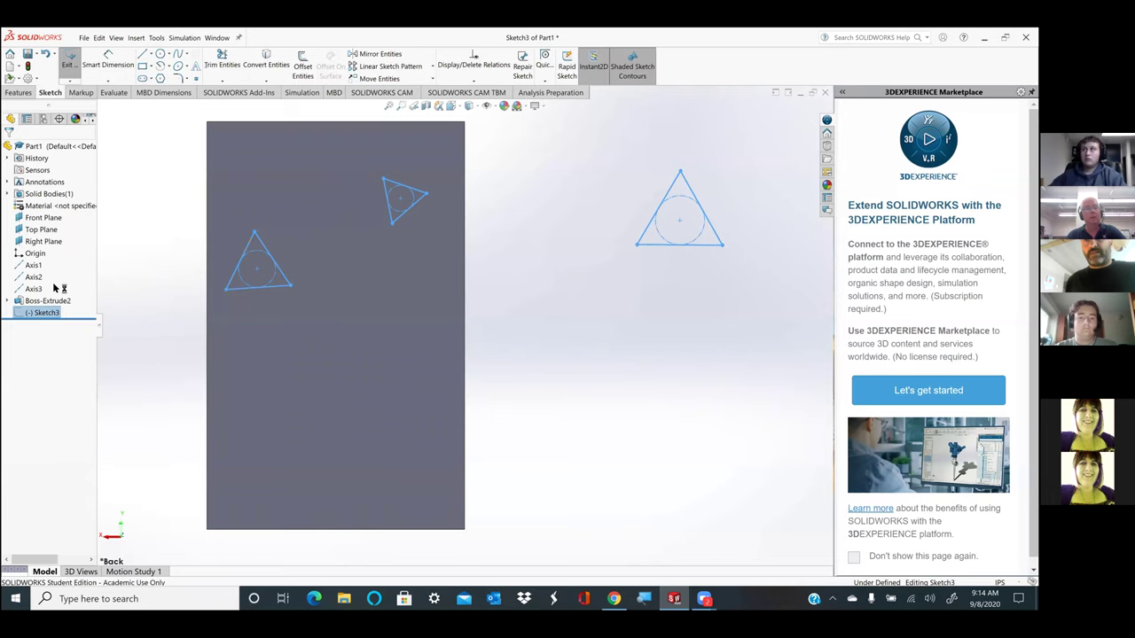
mouse_move(257, 268)
mouse_down()
mouse_move(256, 323)
mouse_move(257, 282)
mouse_up()
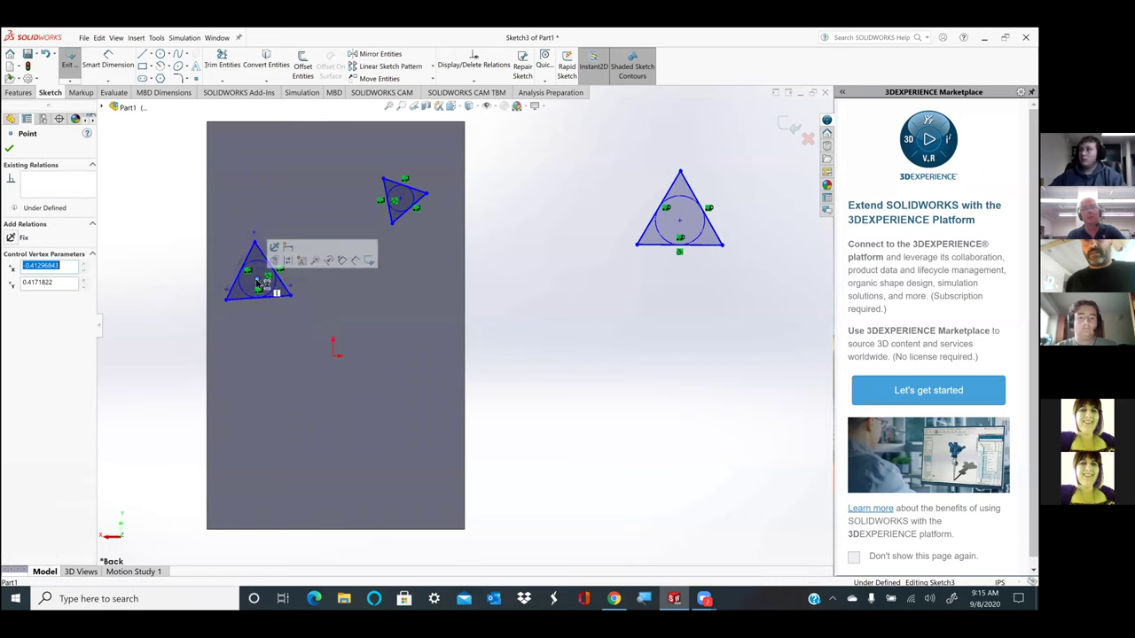
- Delete the smaller triangle on the plate's face and the triangle outside the plate
click(408, 198)
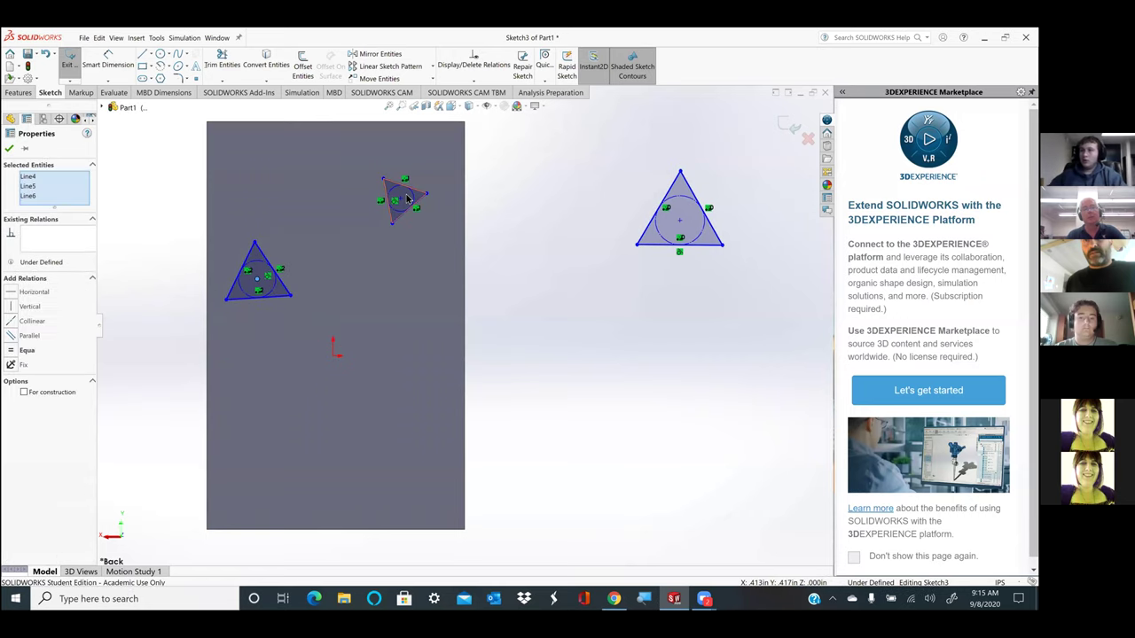
right_click(406, 199)
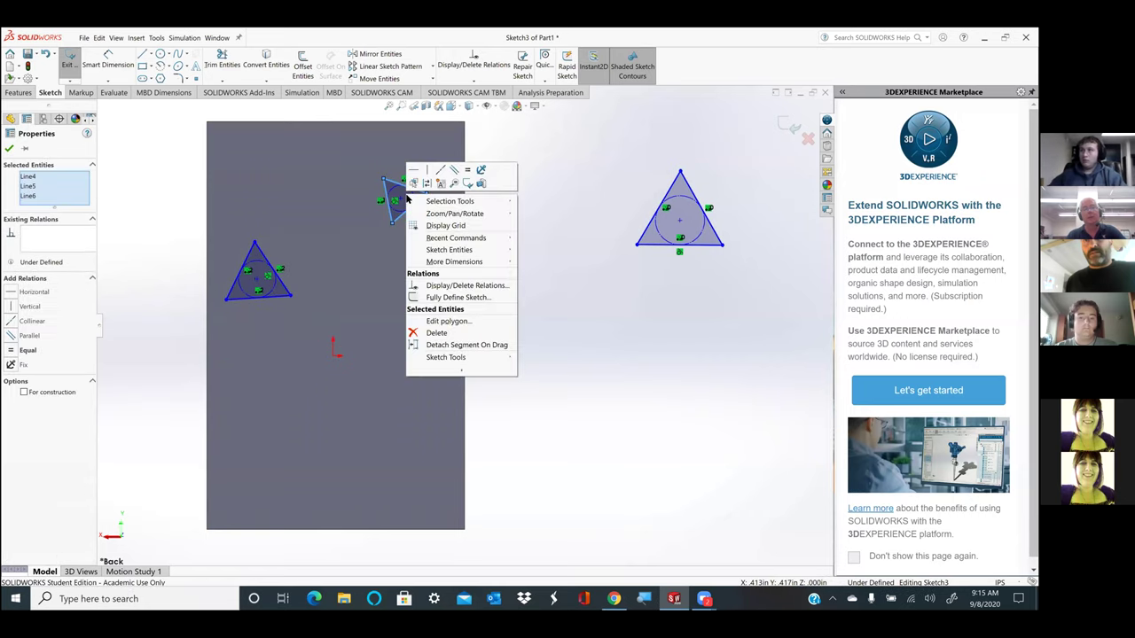
click(436, 332)
click(683, 221)
right_click(682, 222)
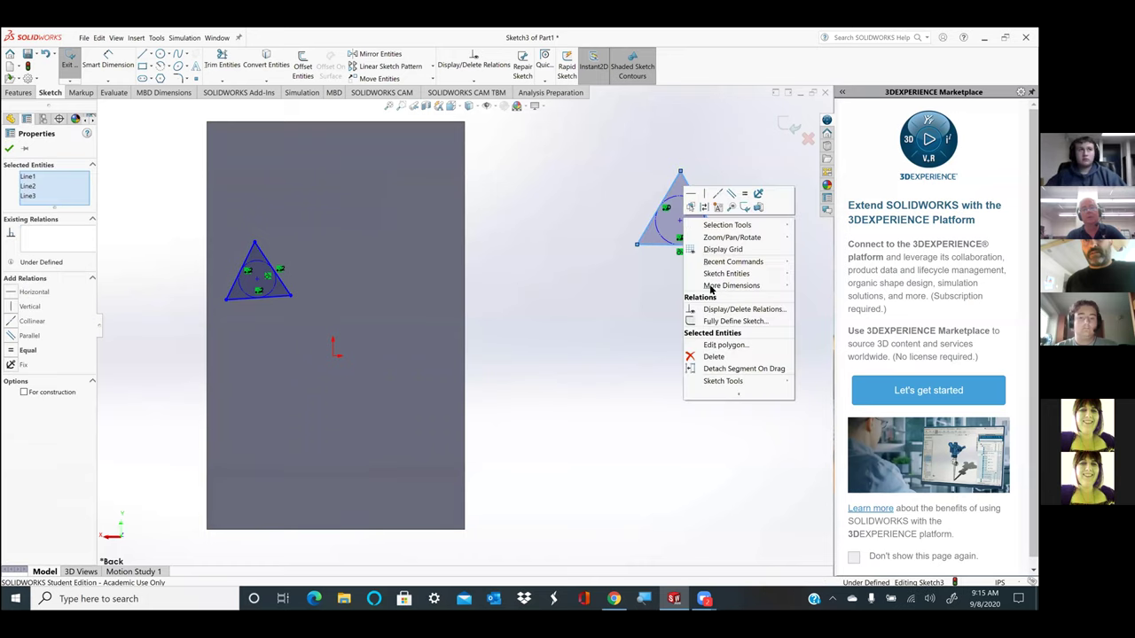
click(713, 357)
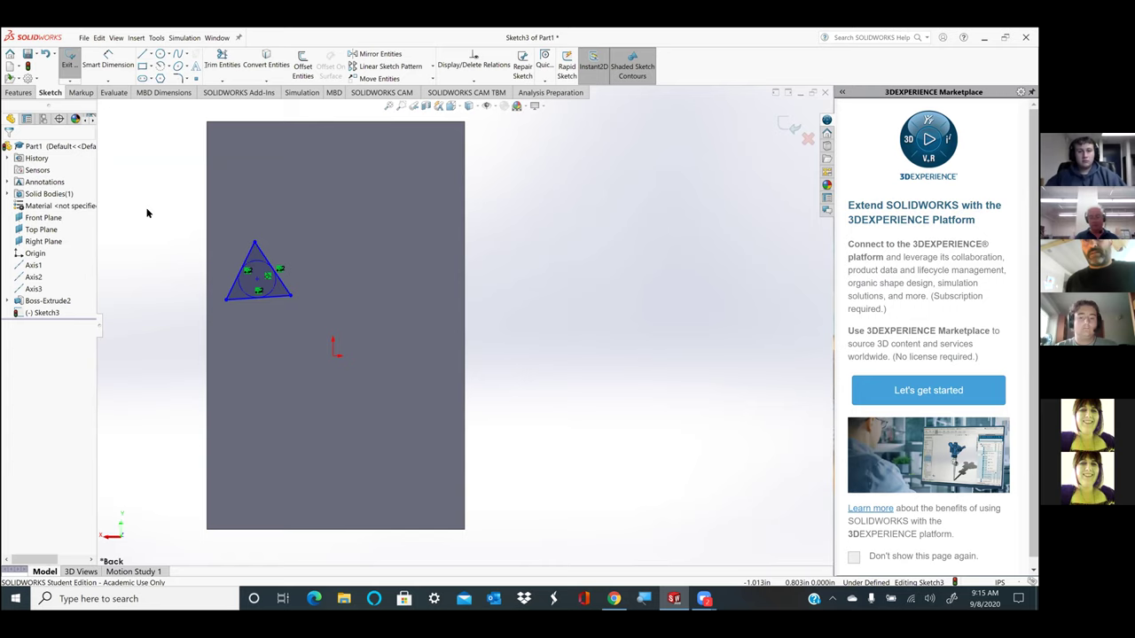
scroll(147, 213, down, 5)
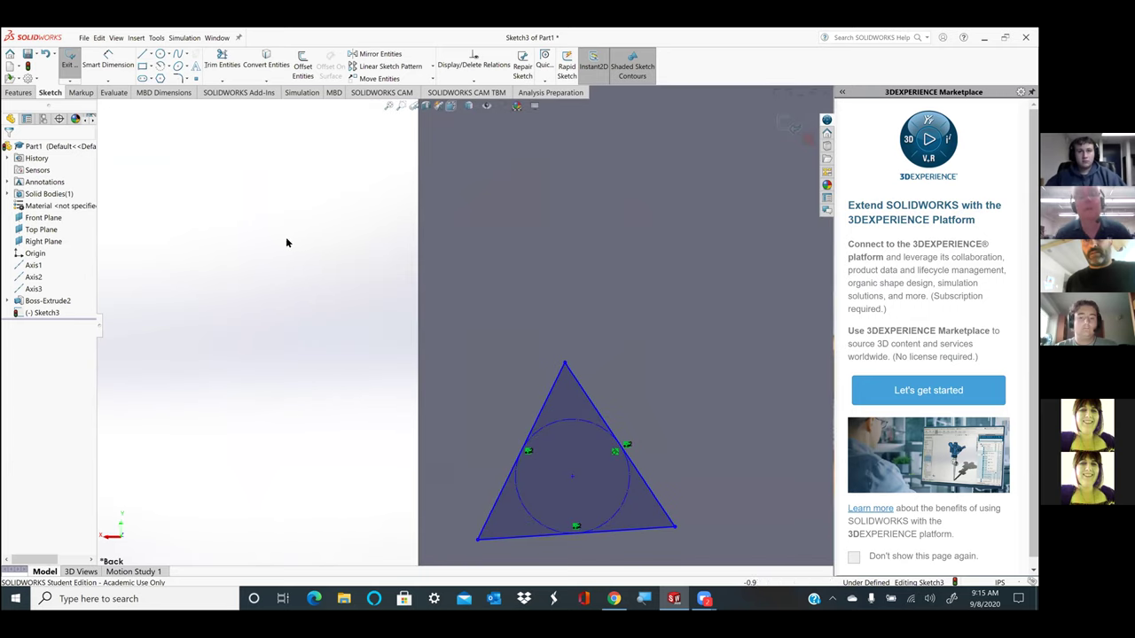
scroll(612, 217, down, 3)
scroll(625, 233, up, 3)
scroll(644, 221, up, 2)
scroll(638, 234, up, 3)
scroll(594, 282, up, 2)
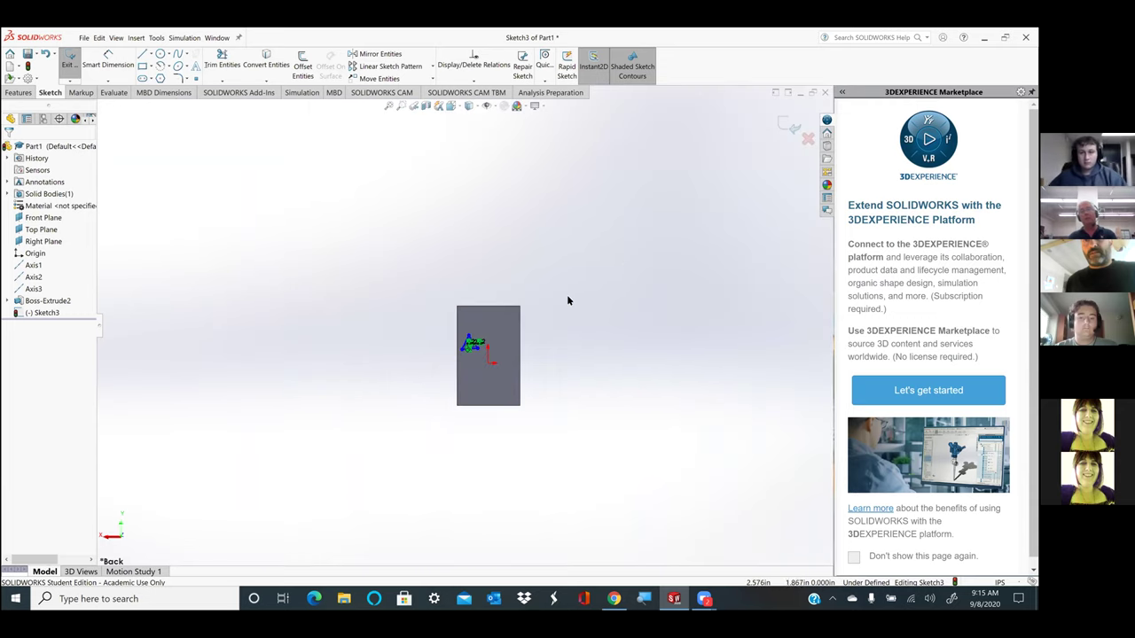
scroll(478, 350, down, 5)
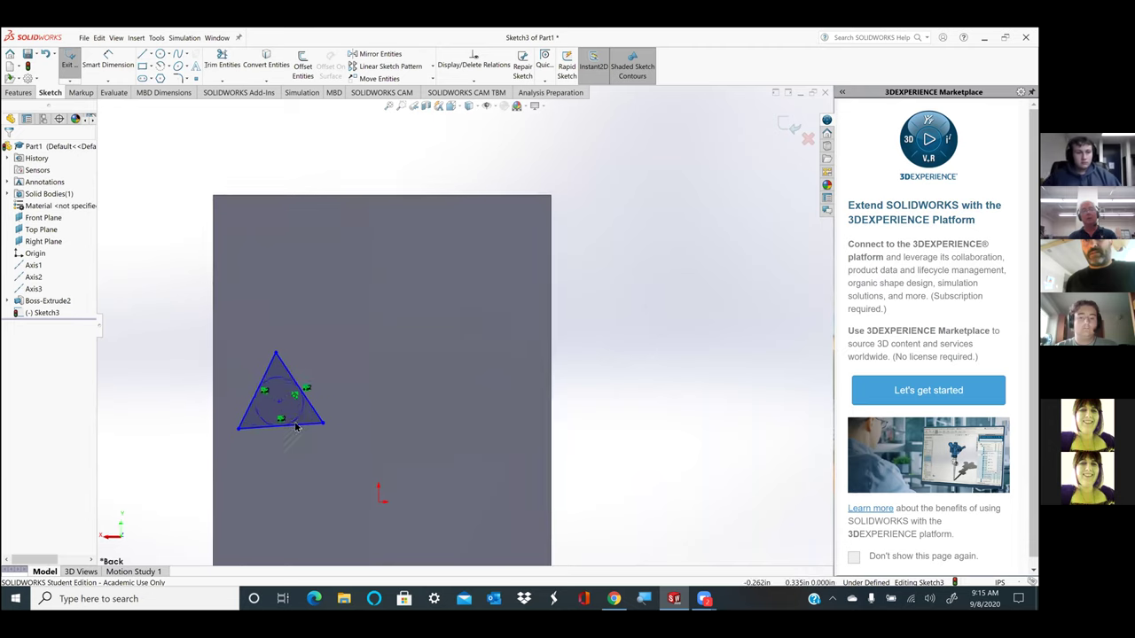
scroll(315, 426, down, 1)
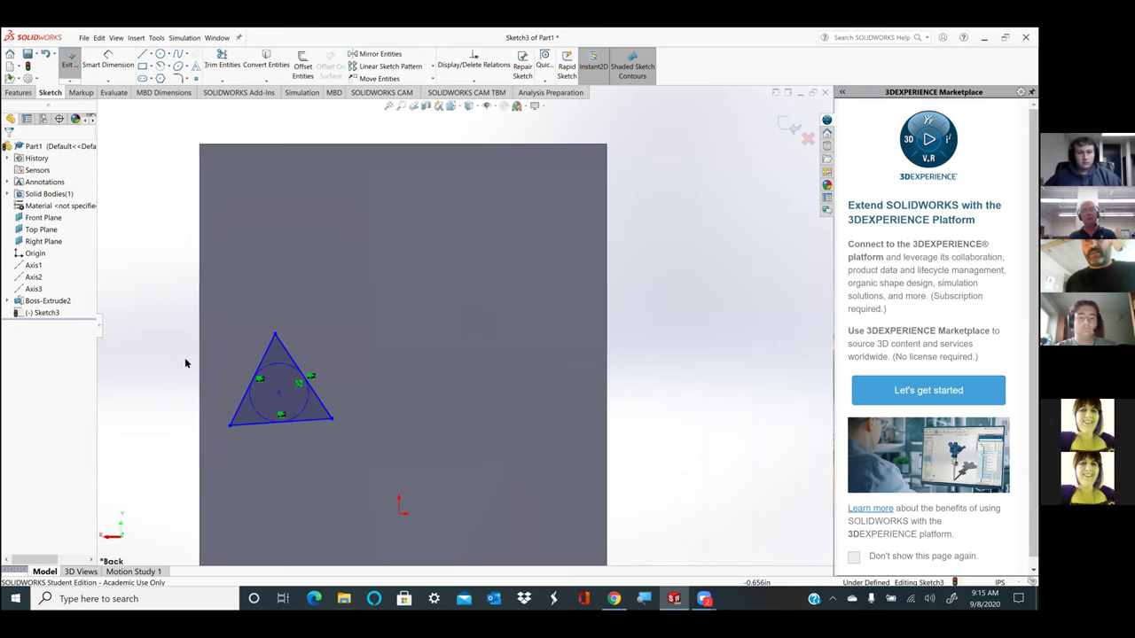
- Try a linear sketch pattern of the remaining triangle along the X-axis with 2 instances spaced 0.100 in
click(272, 394)
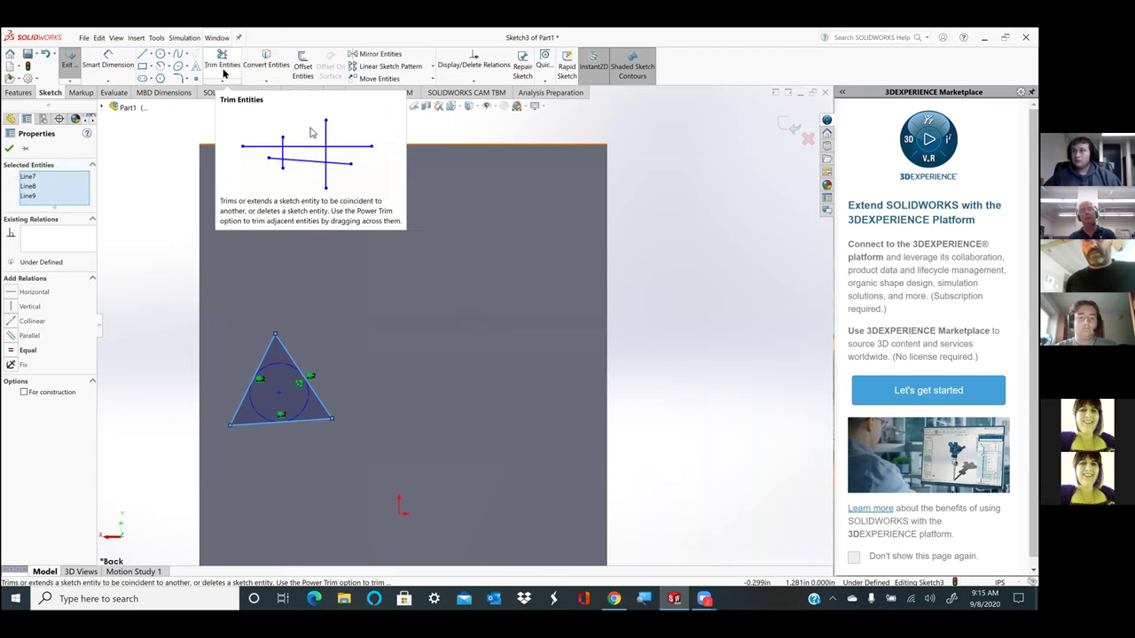
click(383, 67)
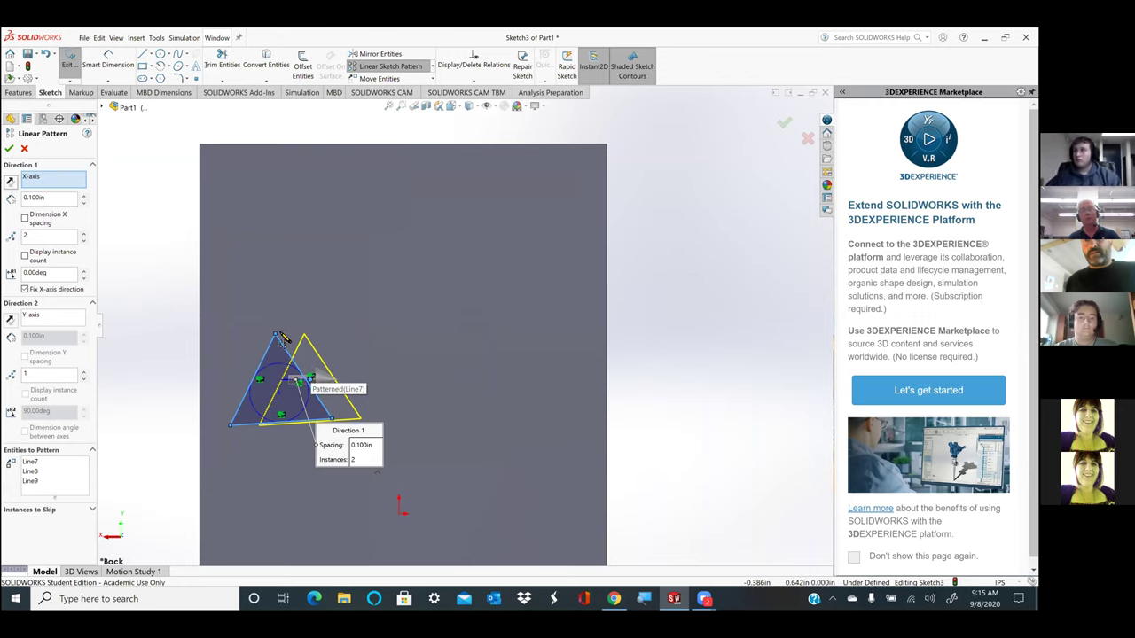
key(Return)
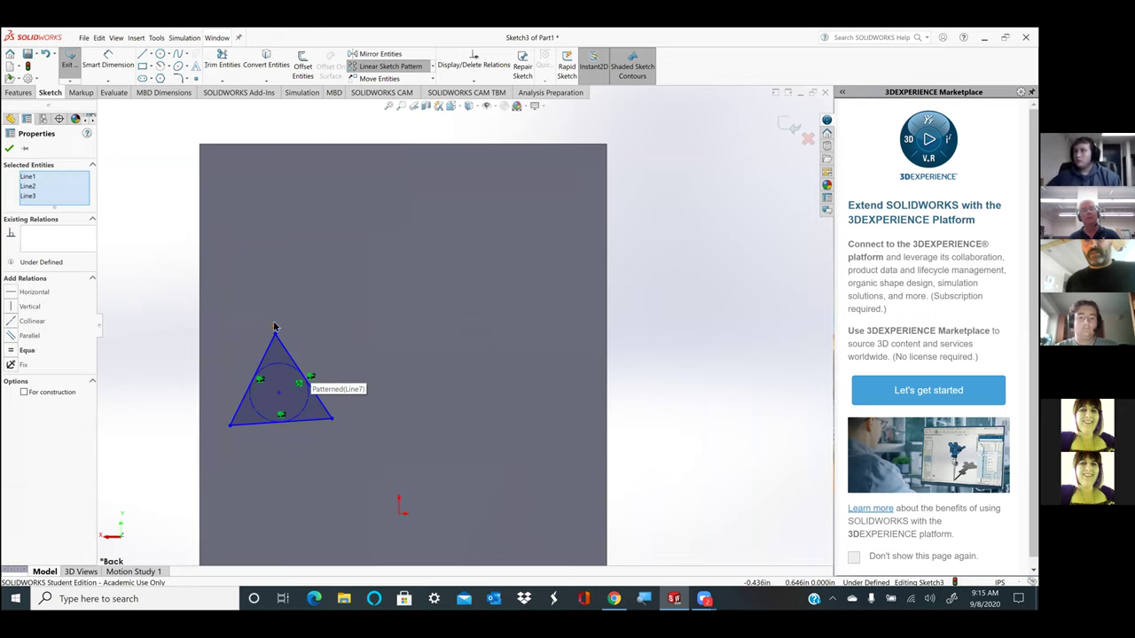
right_click(291, 392)
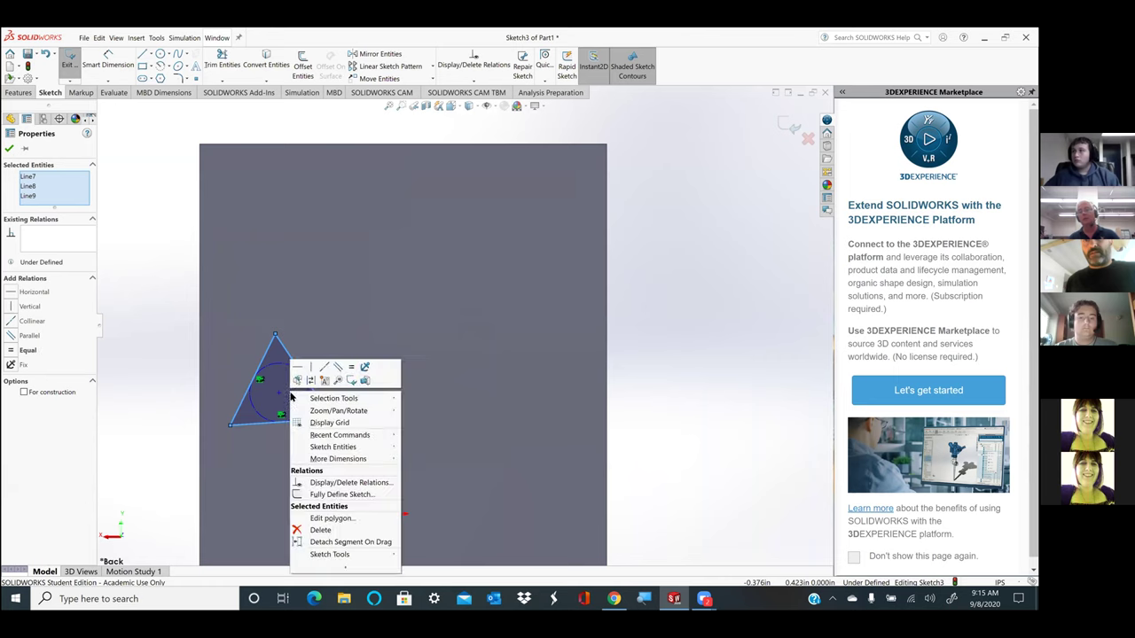
mouse_move(329, 572)
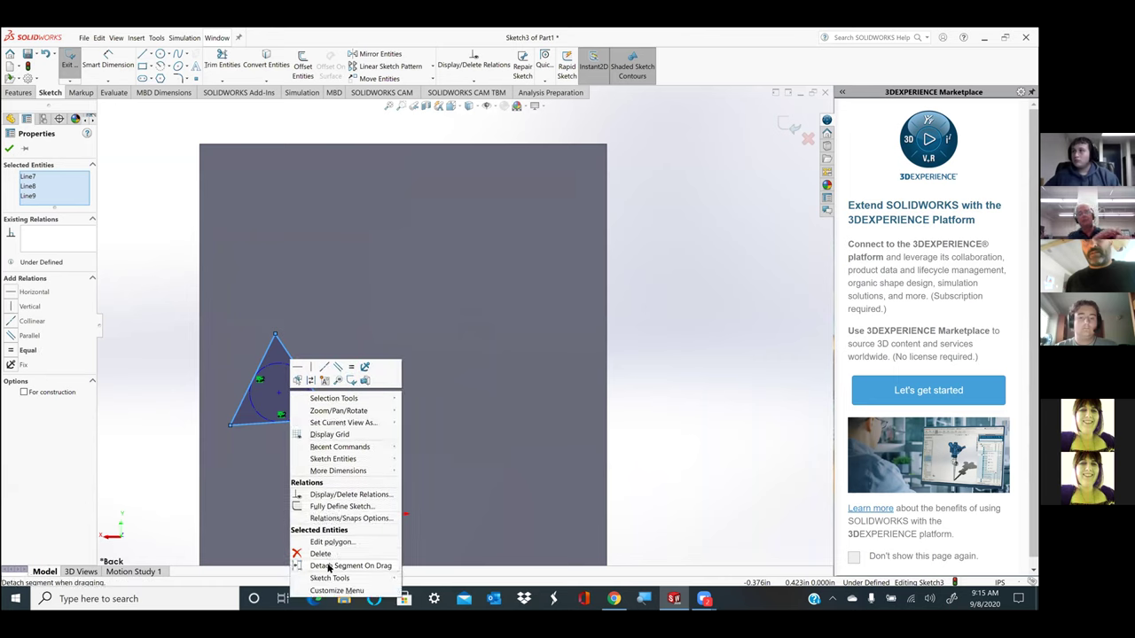
click(343, 508)
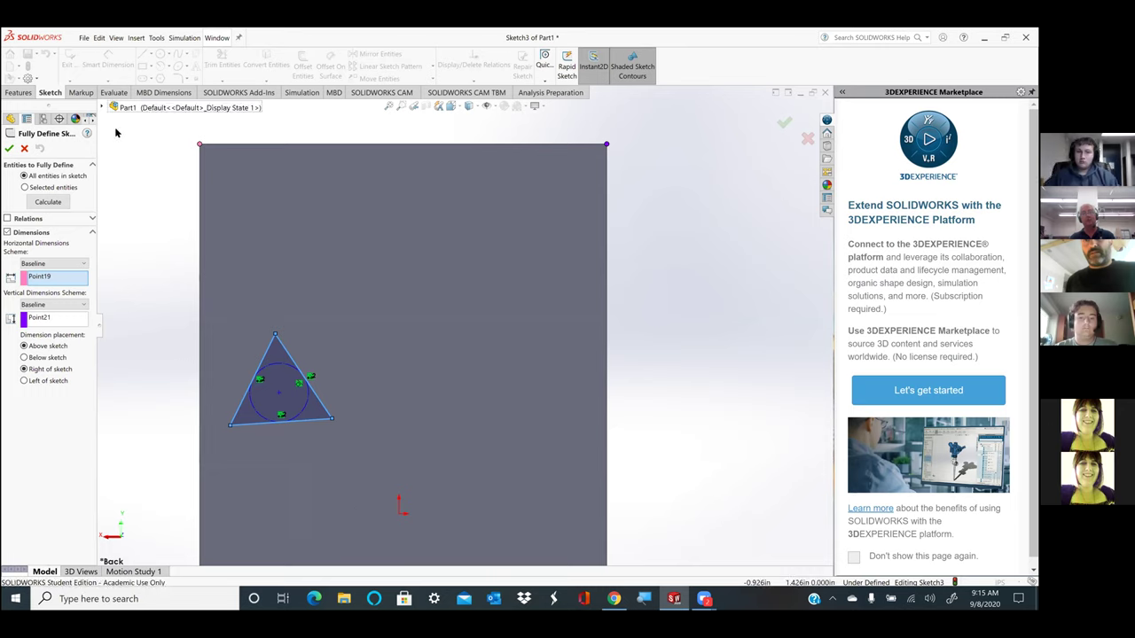
click(23, 147)
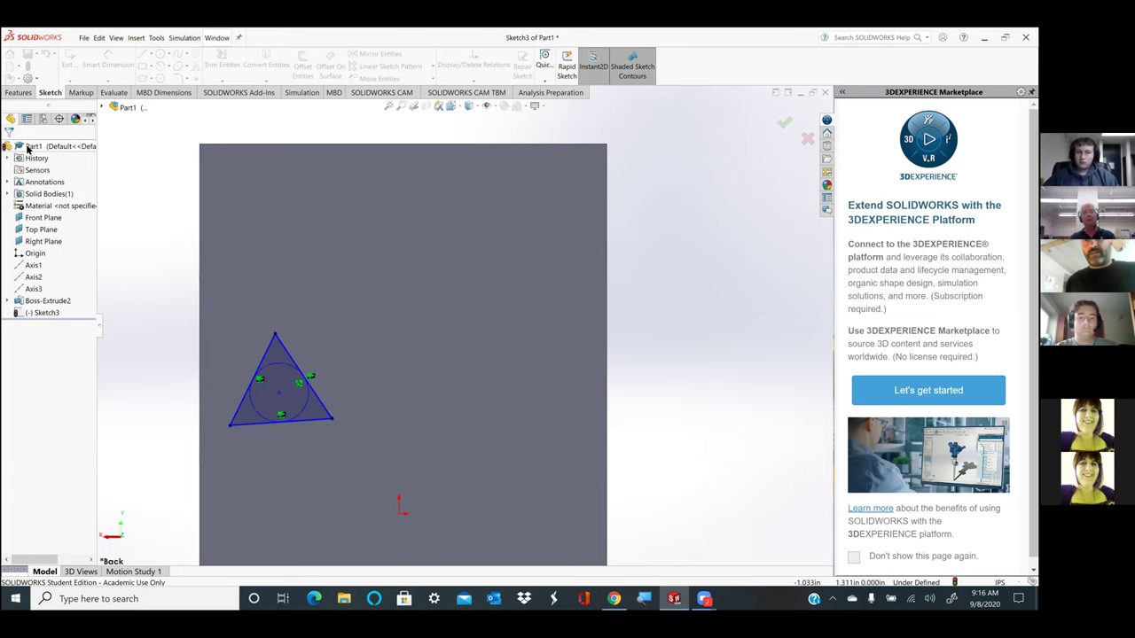
- Try to add an angular dimension between the triangle's two slanted sides, and discard it
click(107, 67)
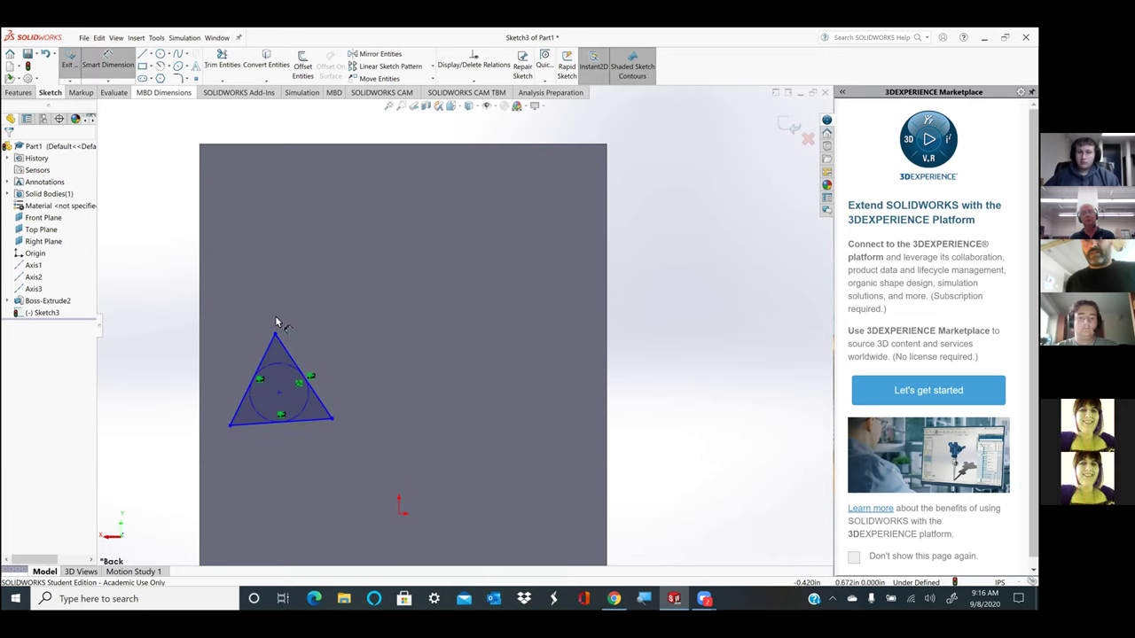
click(303, 377)
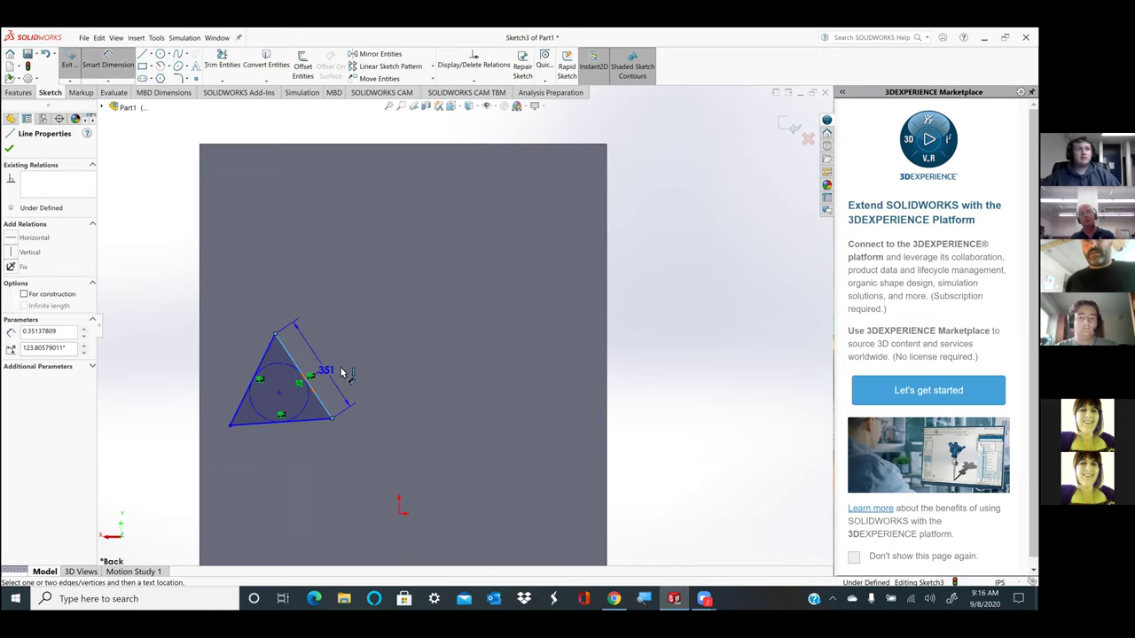
click(250, 394)
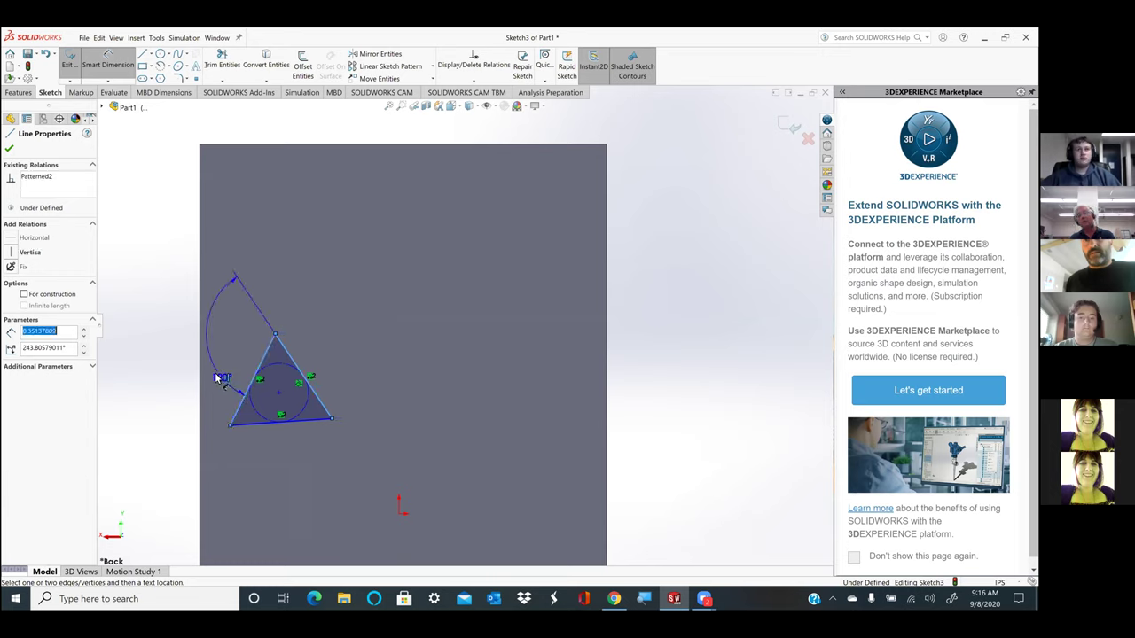
click(270, 421)
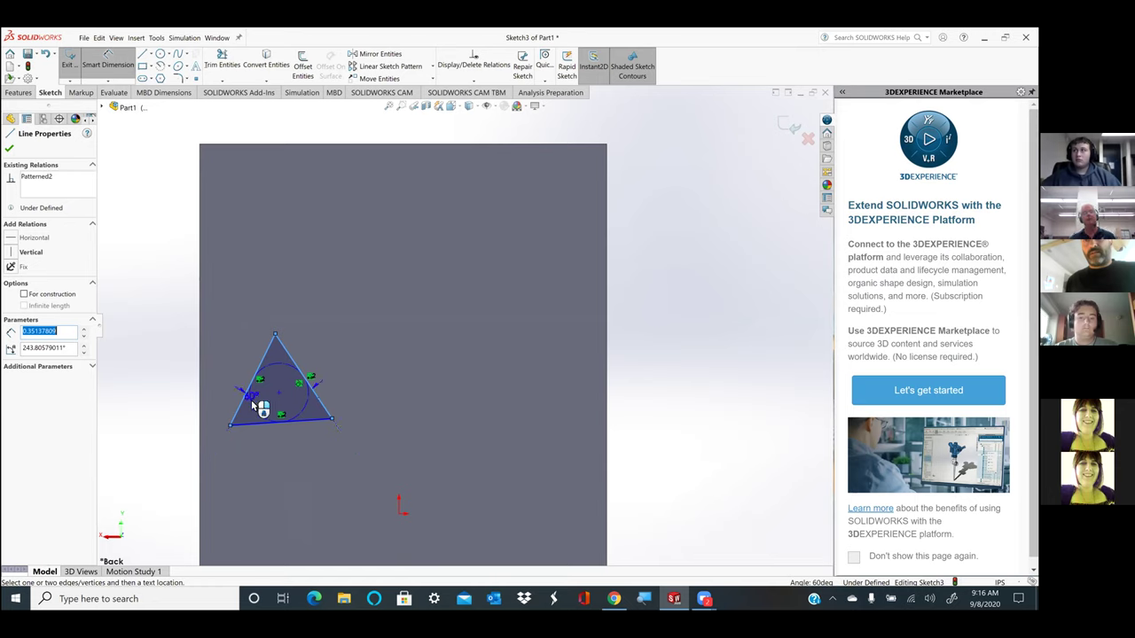
click(237, 462)
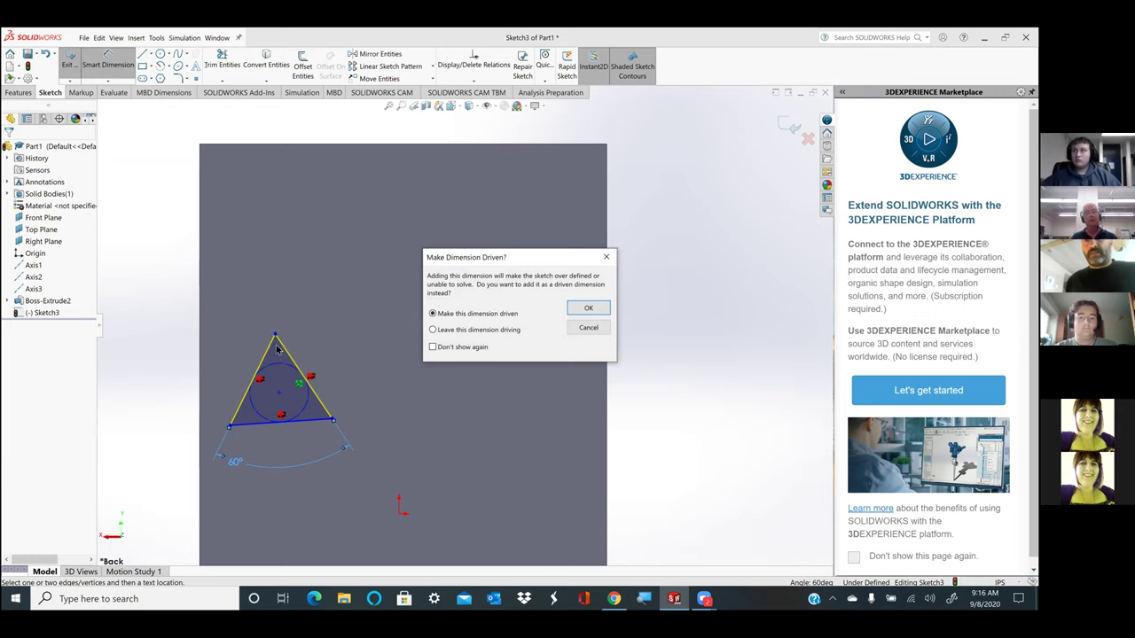
click(588, 327)
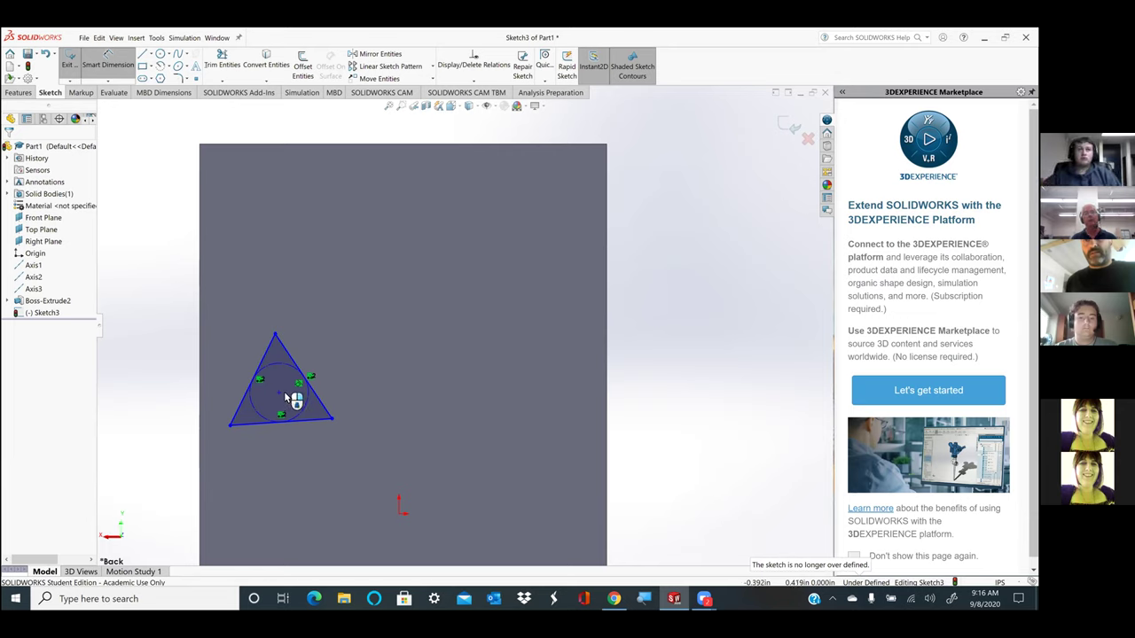
- Add a horizontal dimension for the width of the triangle's base on the plate's face, accepting its proposed value
click(236, 429)
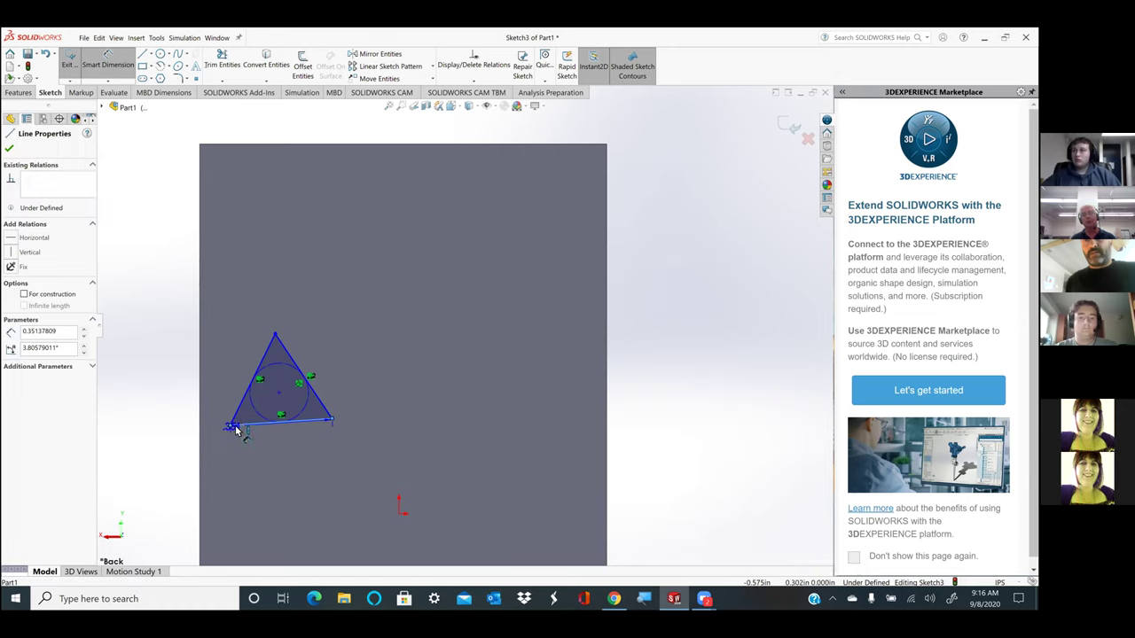
click(275, 335)
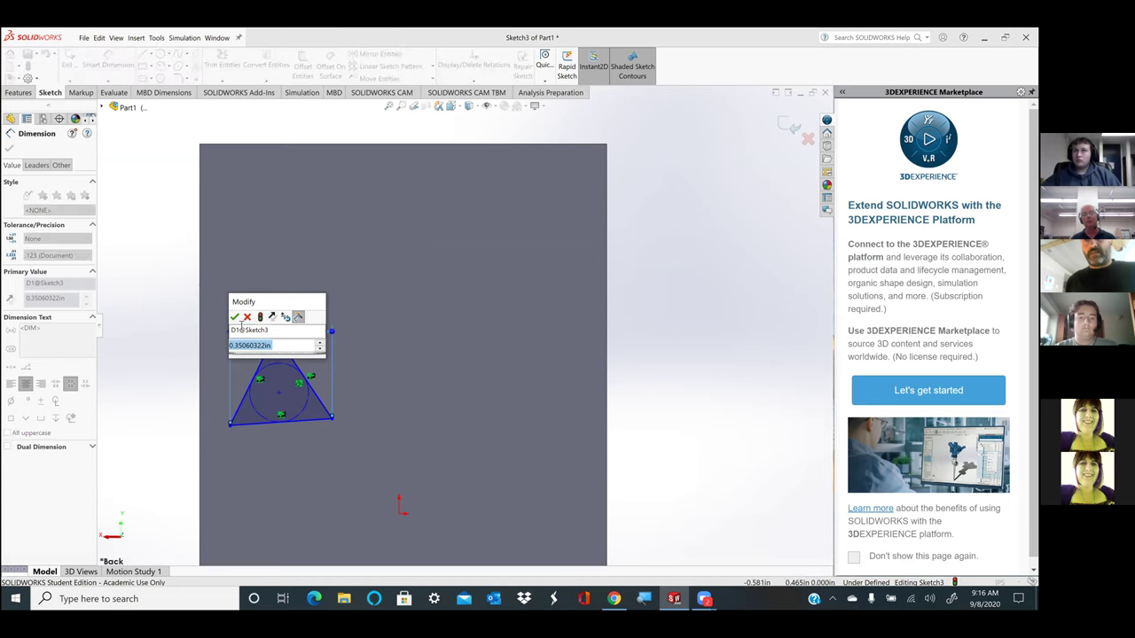
click(234, 317)
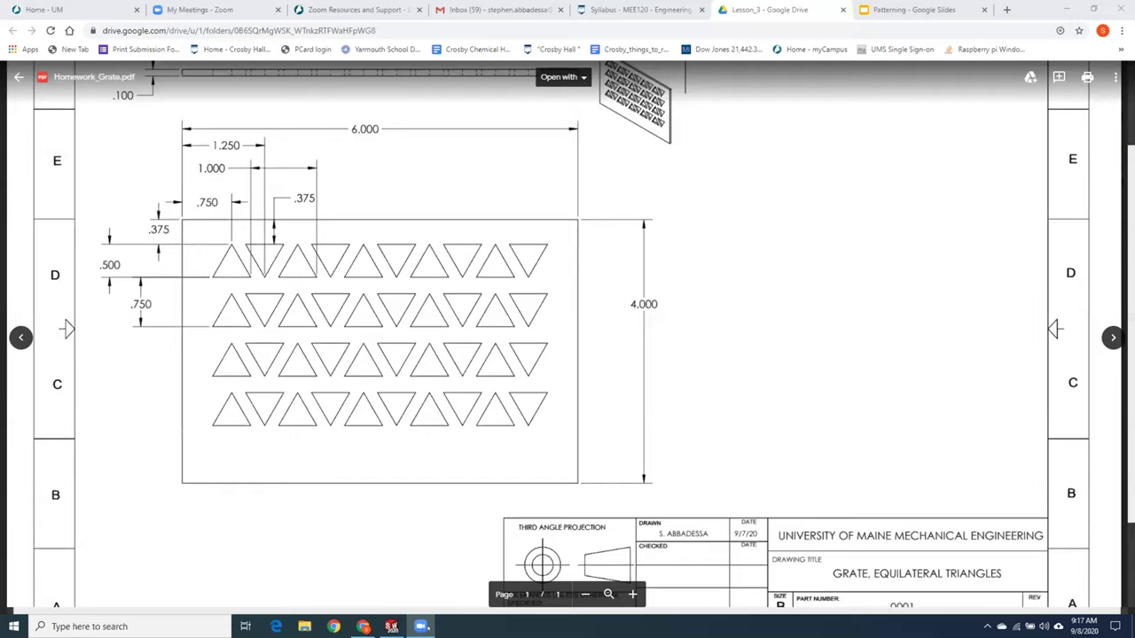
- Switch to SOLIDWORKS with Part3 and exit the open Sketch1
click(391, 626)
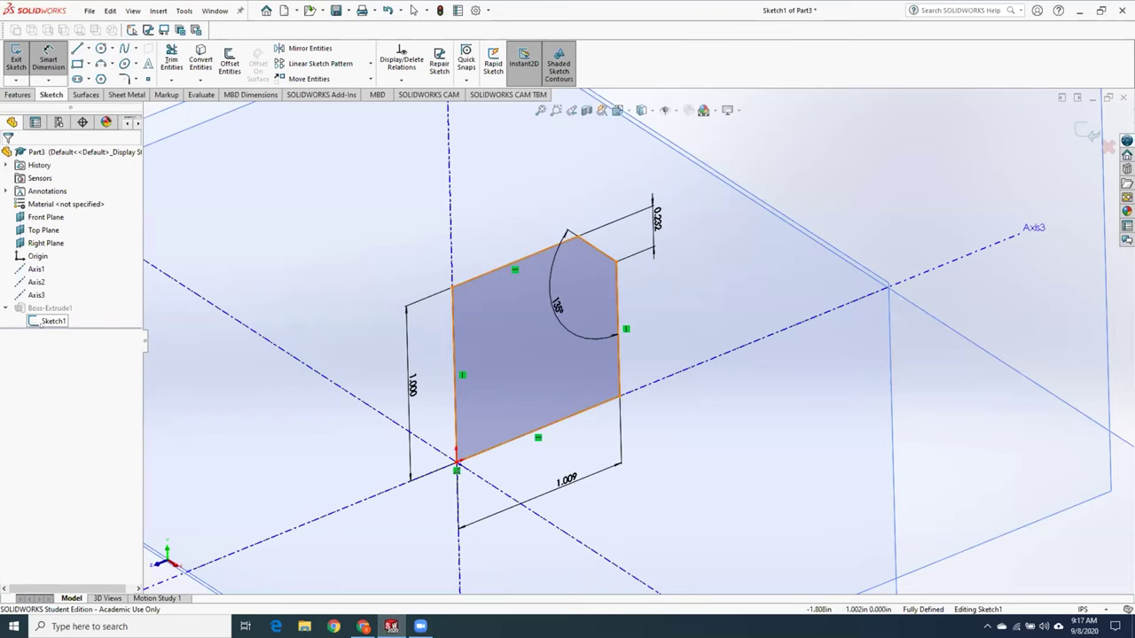
click(48, 61)
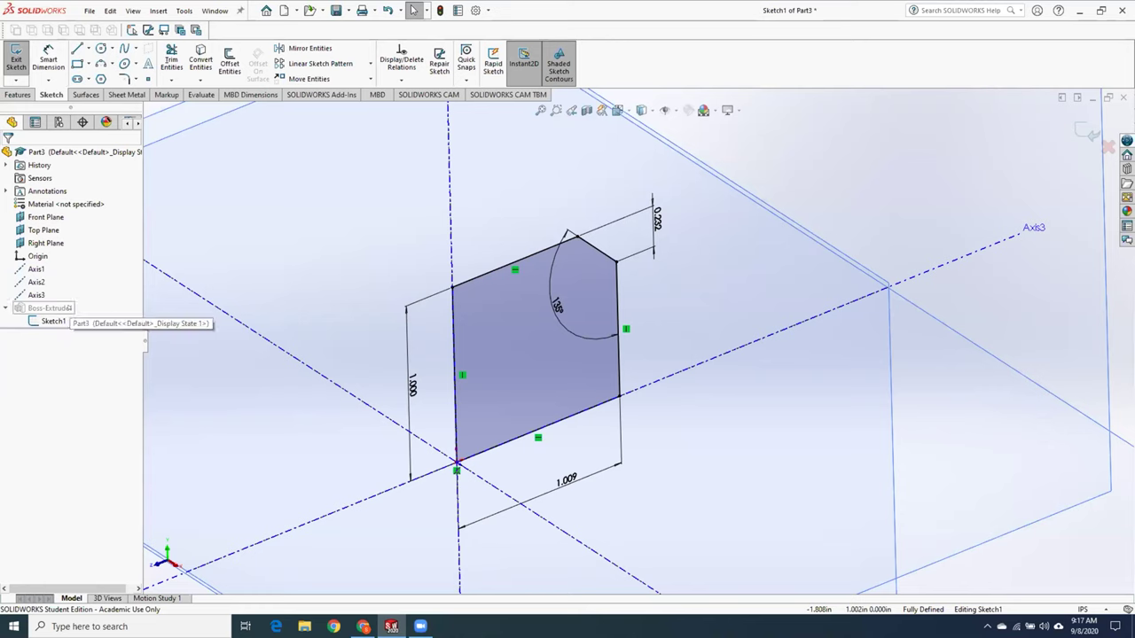
right_click(48, 320)
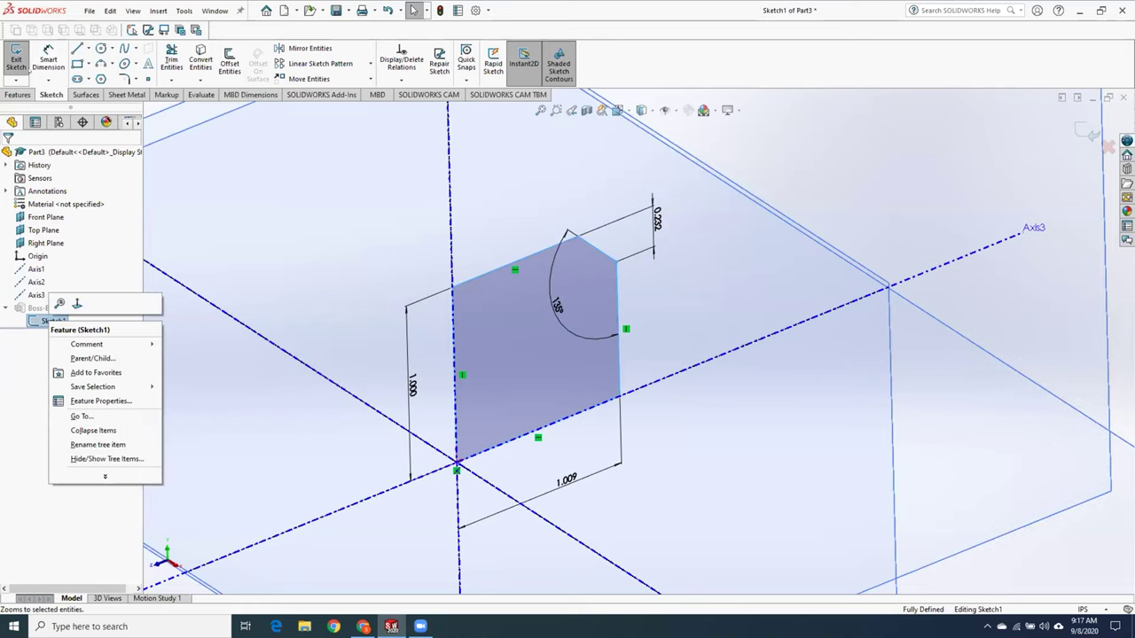
click(30, 67)
click(30, 68)
right_click(53, 335)
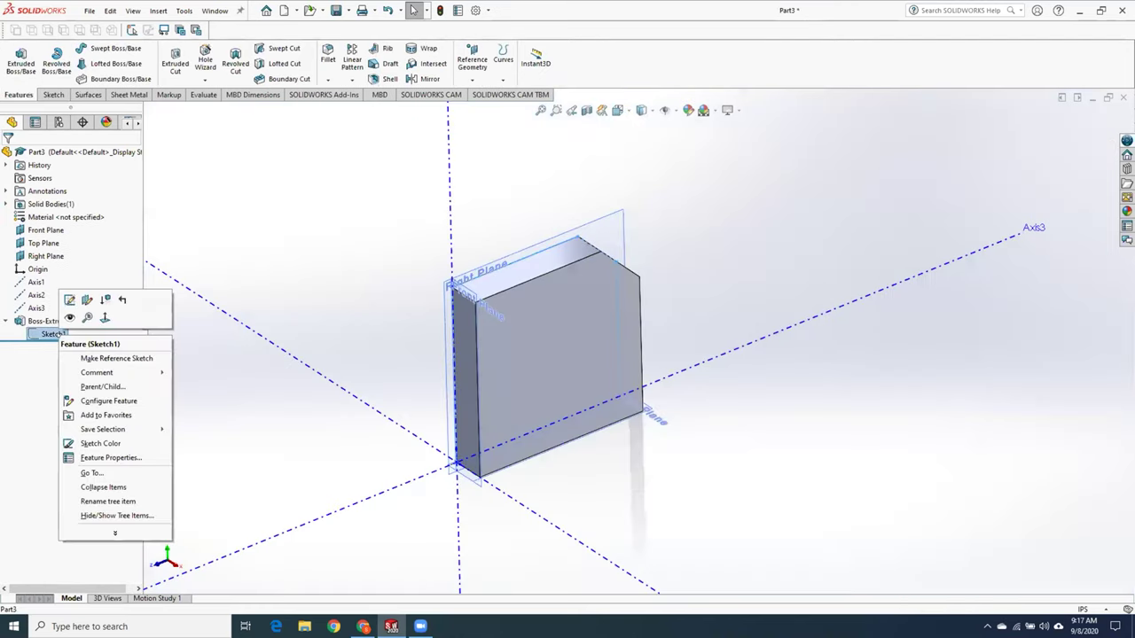
- Delete the Boss-Extrude1 feature while keeping its Sketch1
click(30, 320)
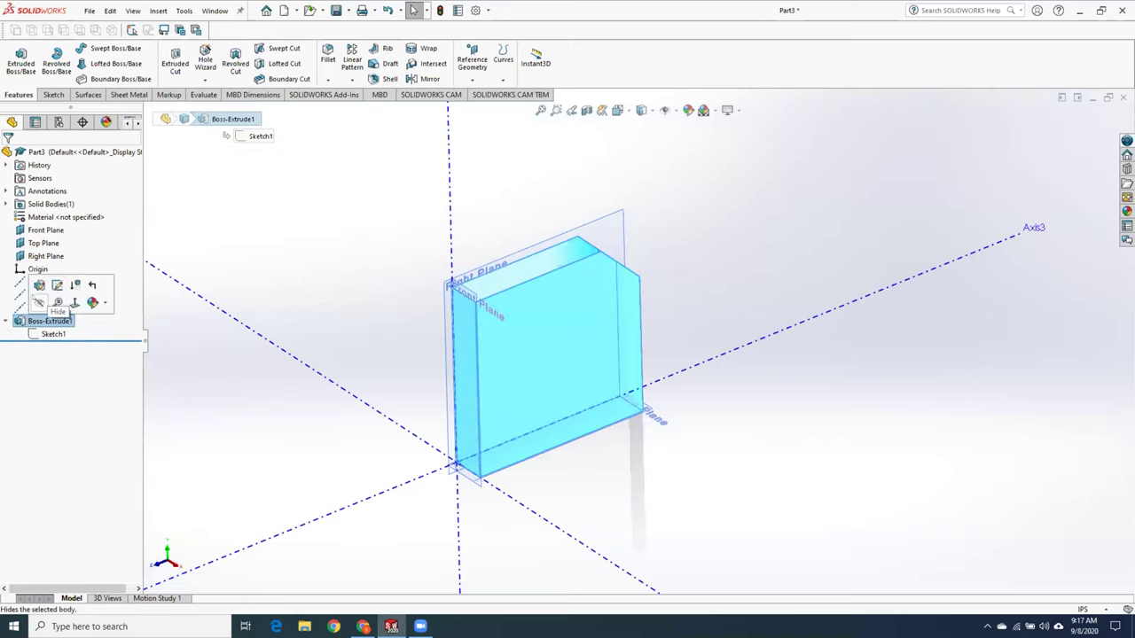
right_click(35, 321)
click(75, 386)
click(641, 255)
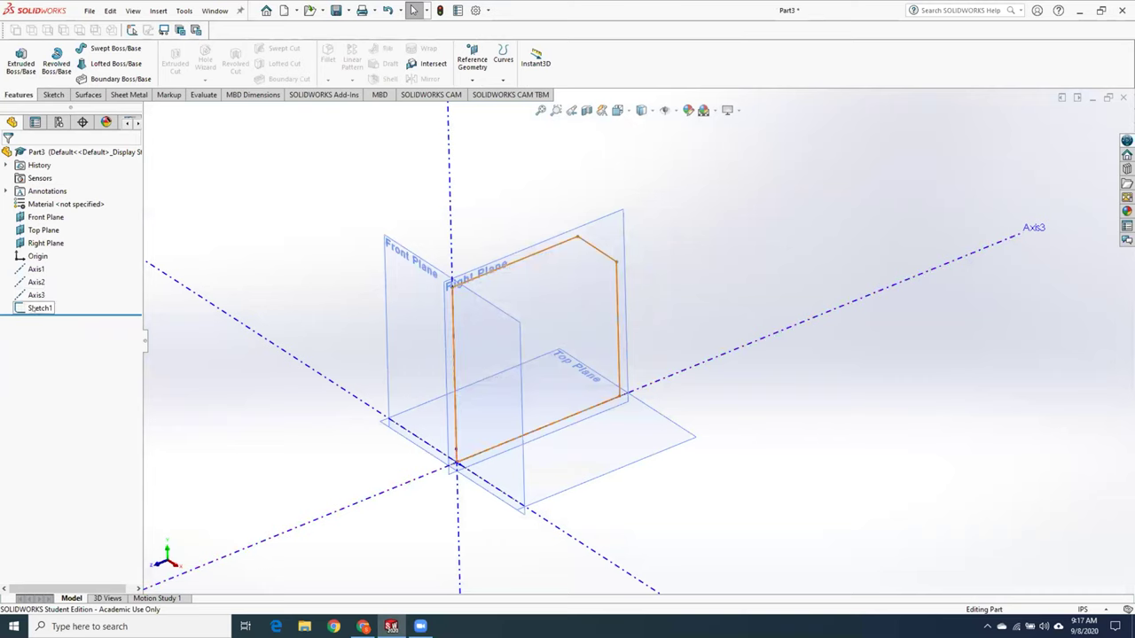
- Reopen Sketch1 for editing and delete all of its geometry and dimensions
right_click(40, 309)
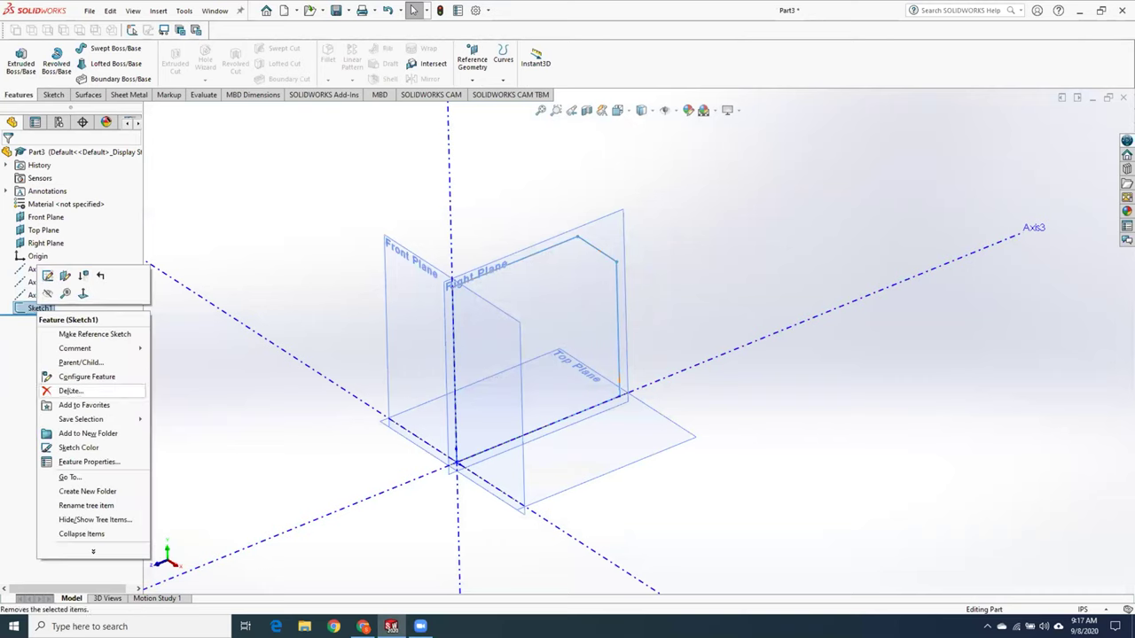
click(48, 276)
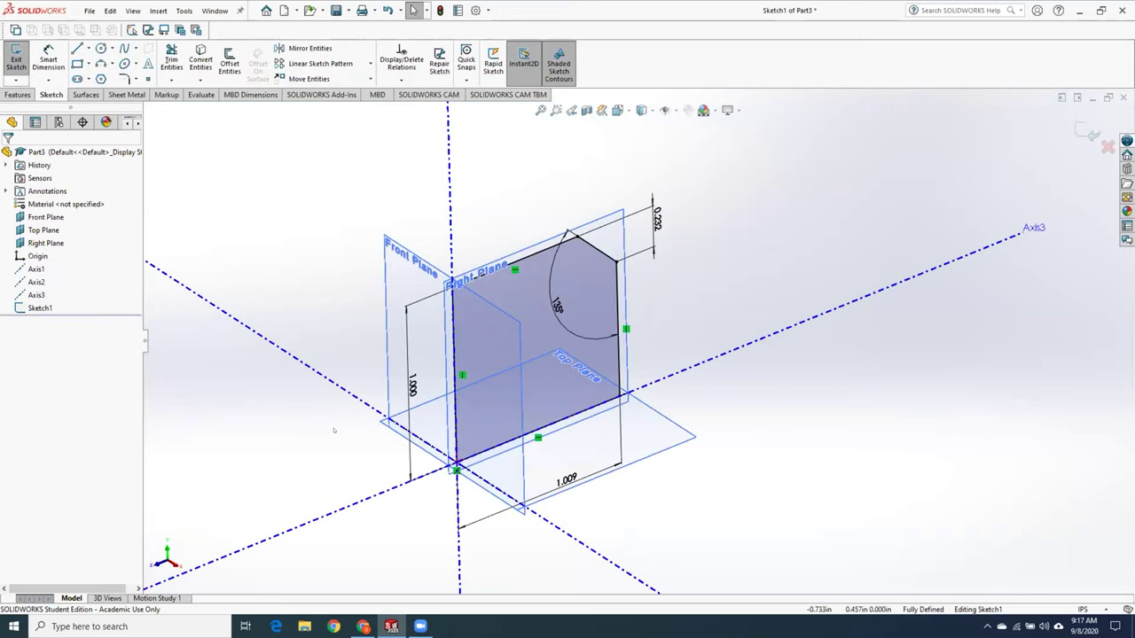
key(ctrl+a)
key(Delete)
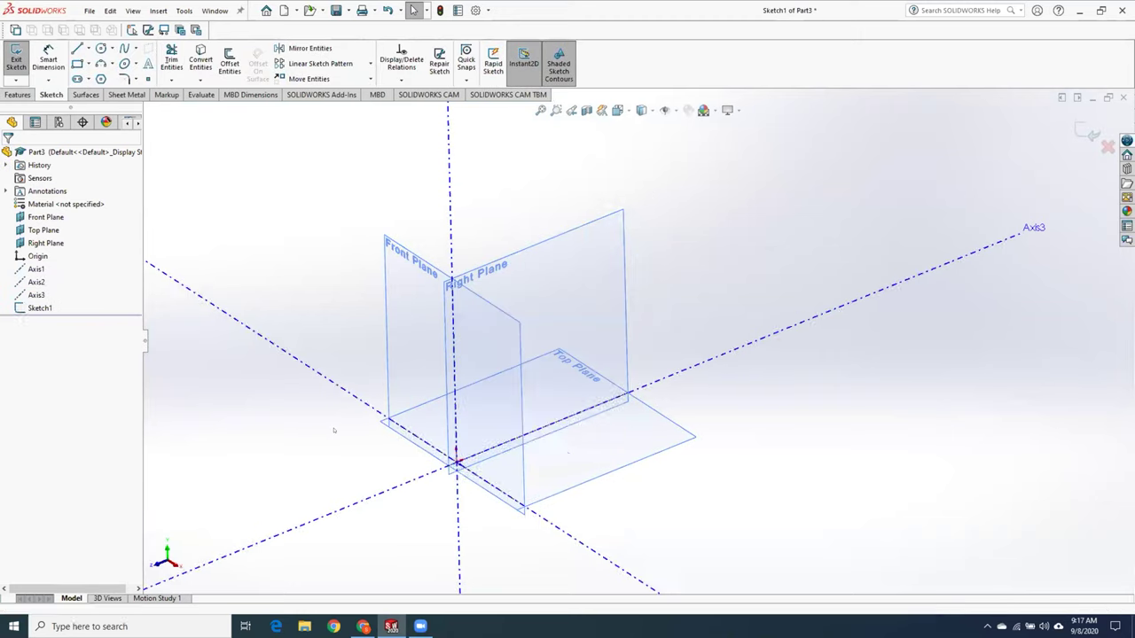
- Sketch a 3-sided polygon on the Right Plane with an inscribed circle about 0.51 in across
right_click(39, 295)
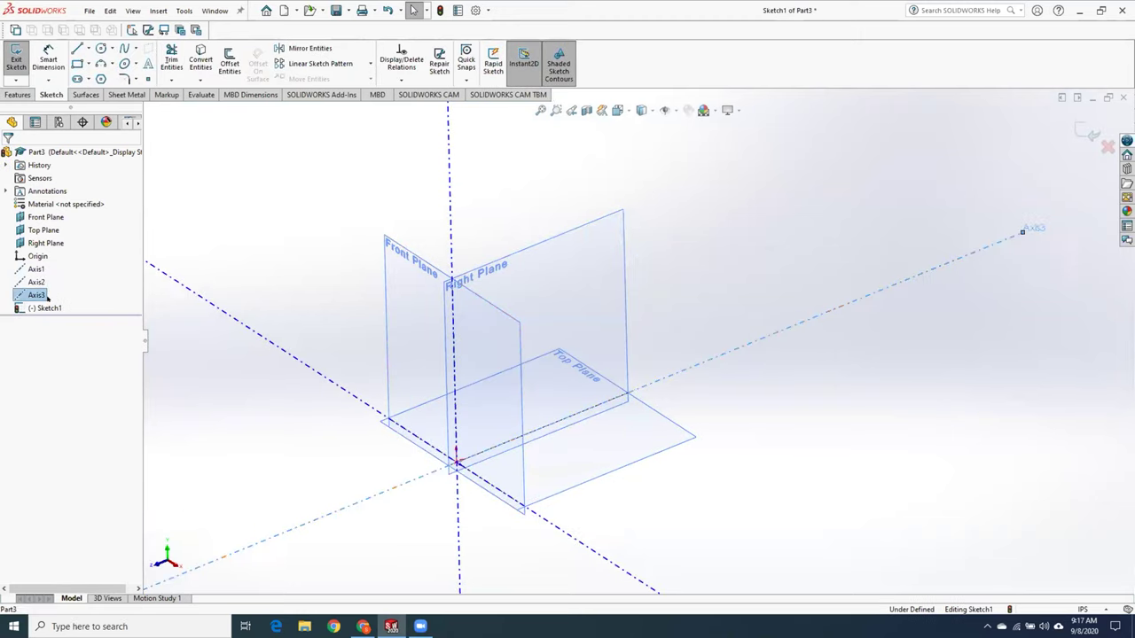
click(41, 309)
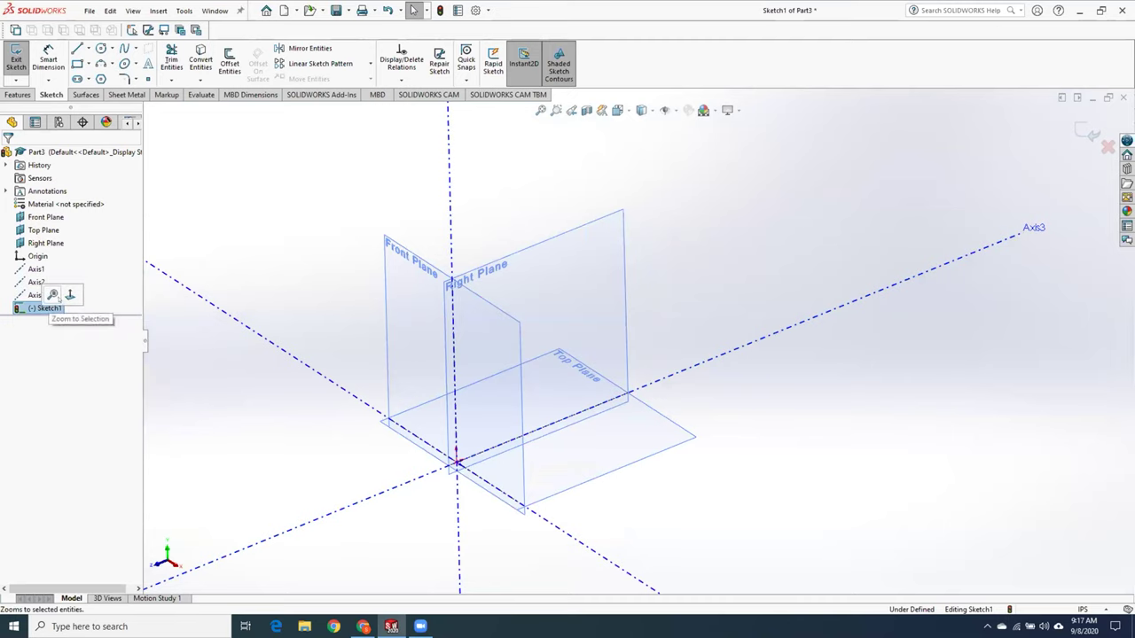
click(66, 295)
scroll(757, 219, down, 4)
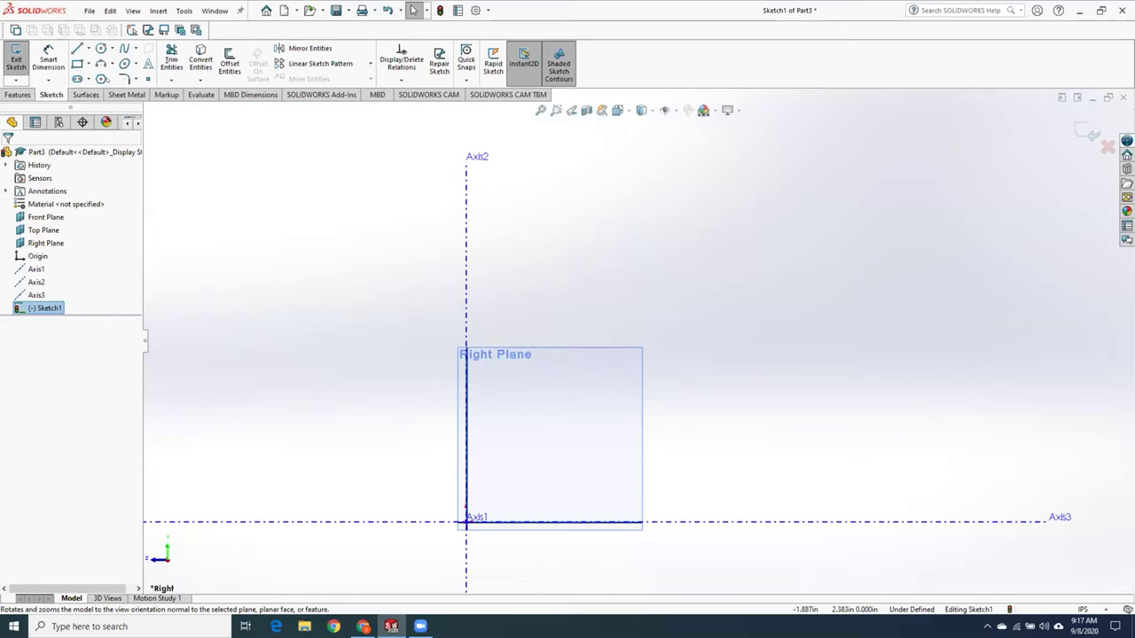
click(101, 79)
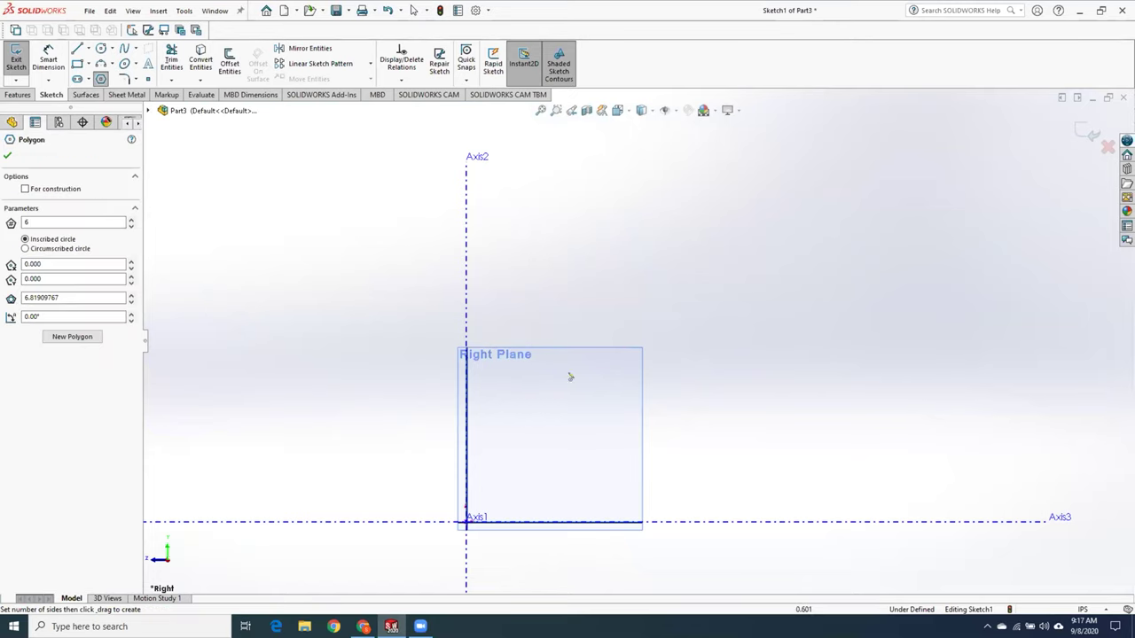
click(543, 386)
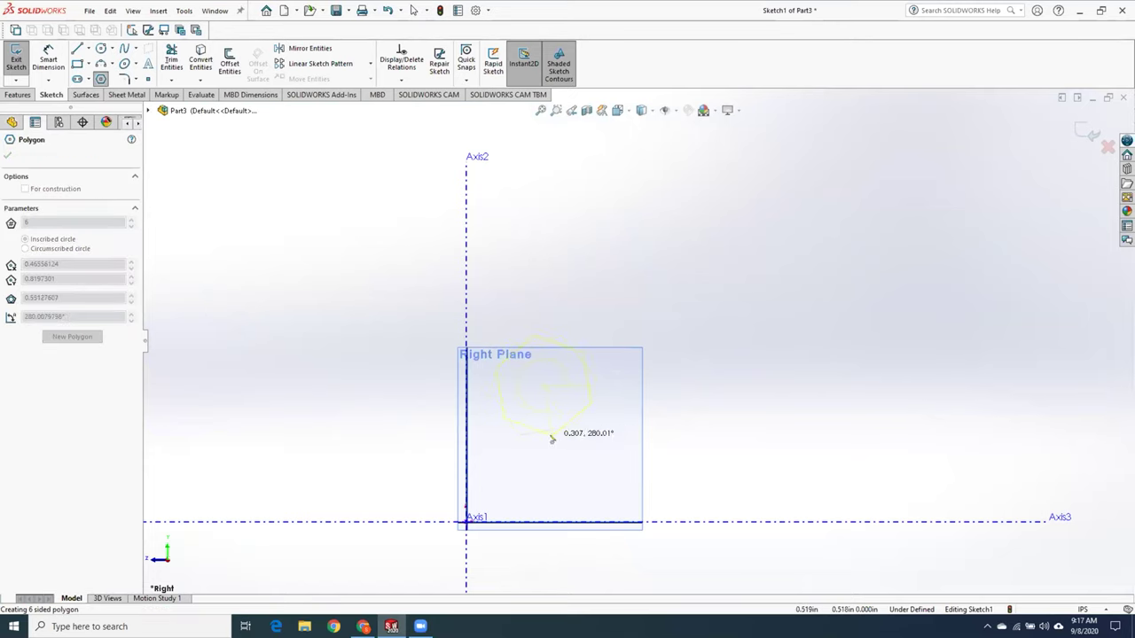
click(560, 431)
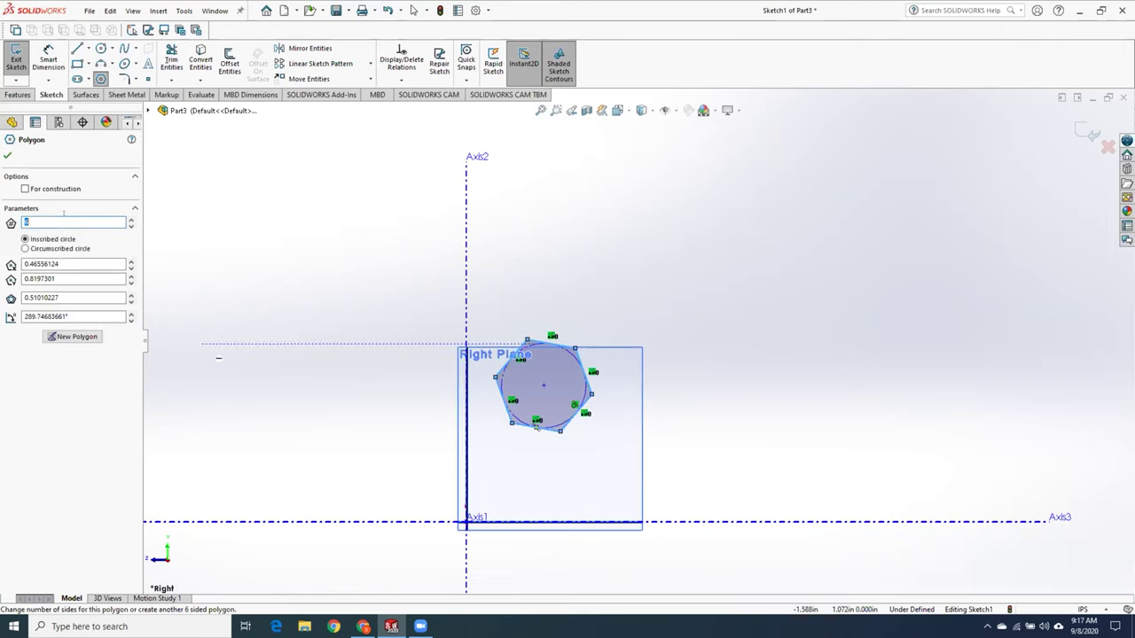
click(131, 225)
click(131, 225)
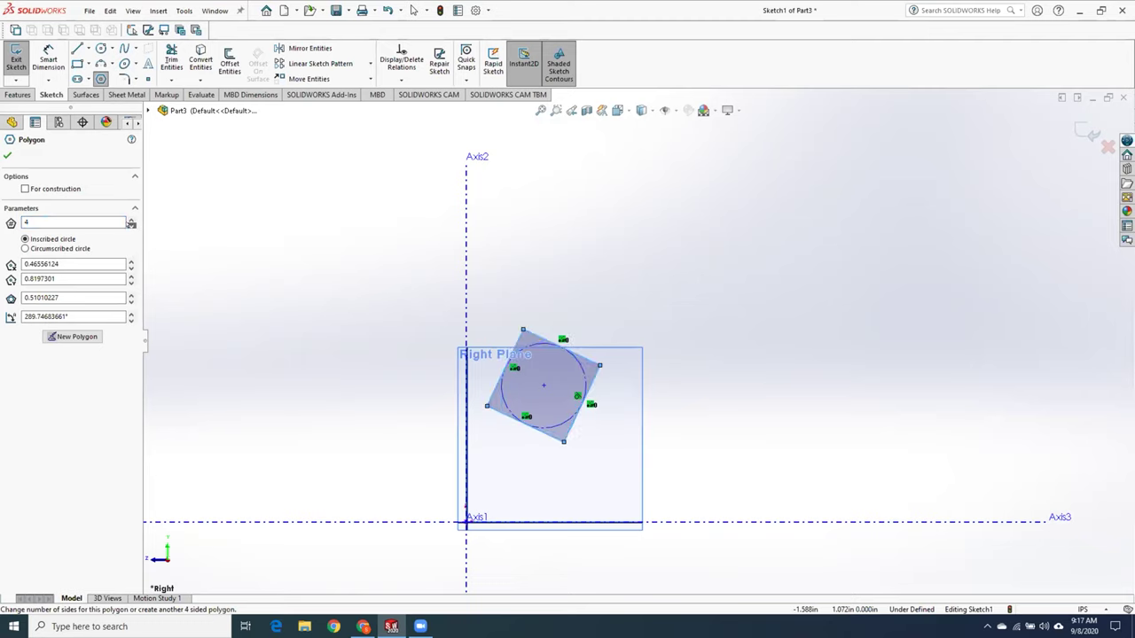
click(130, 226)
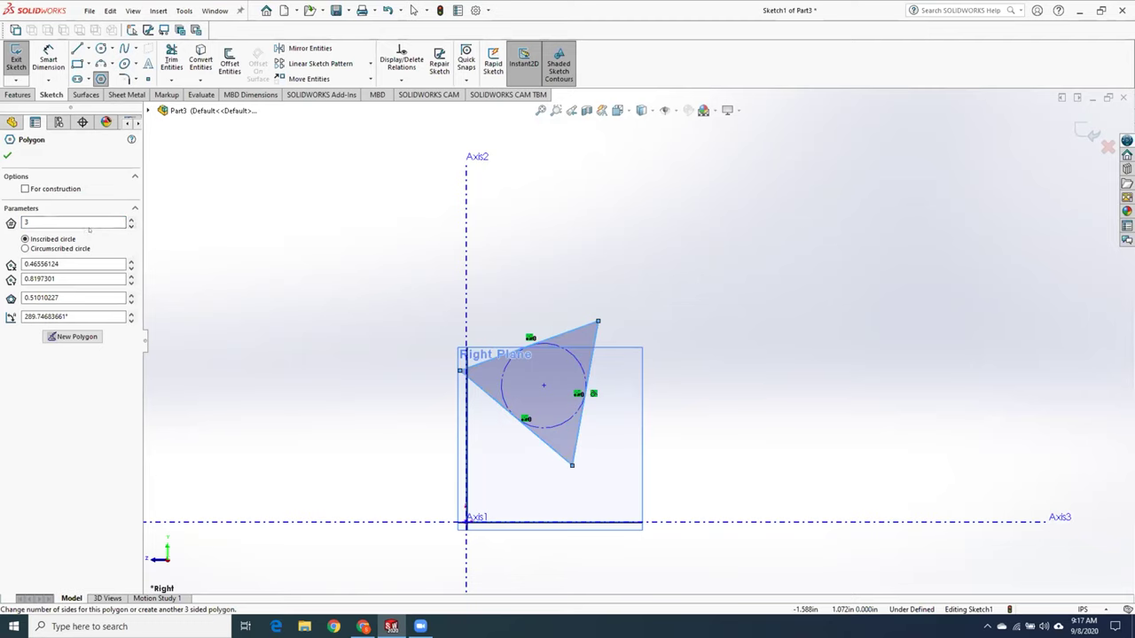
click(7, 155)
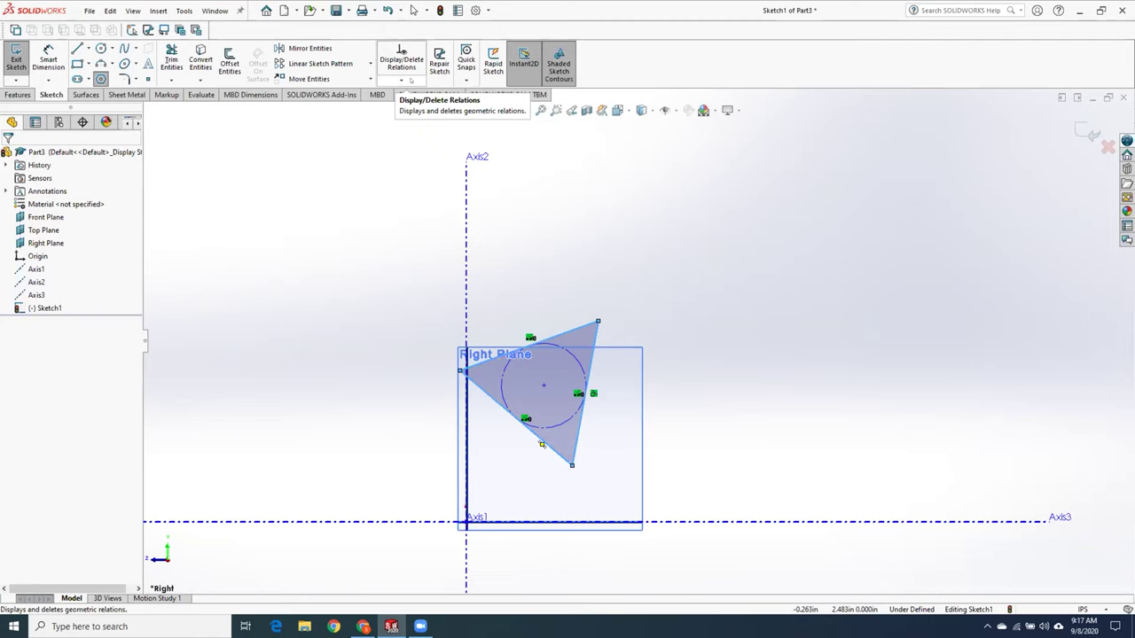
- Try to add a Horizontal relation to the triangle's sides, and clear the selected entities
click(410, 80)
click(421, 102)
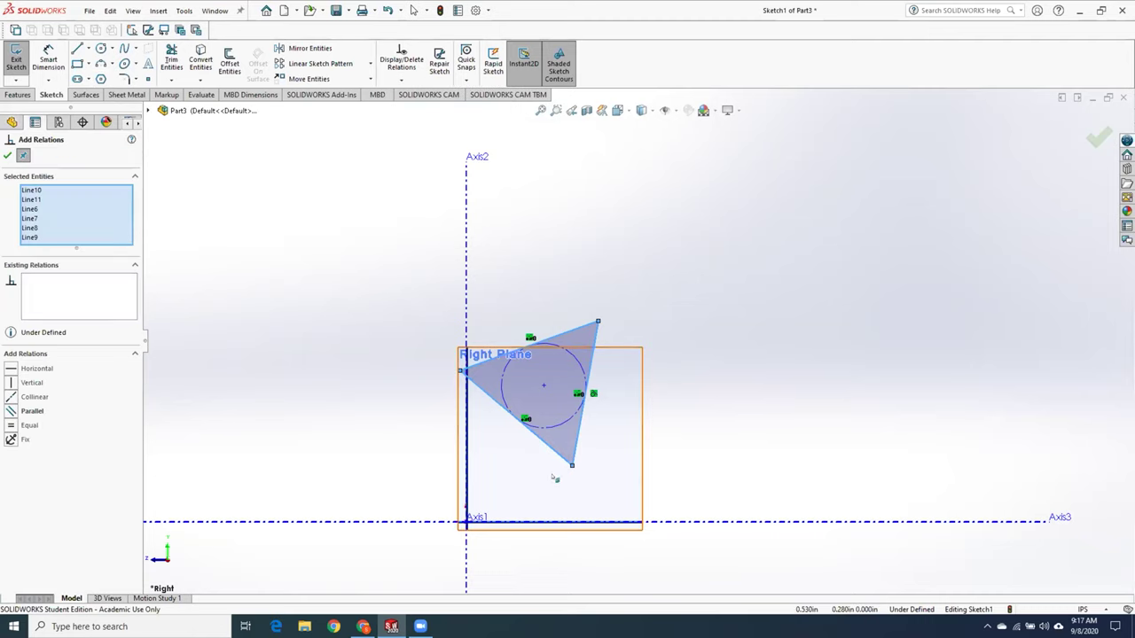
click(549, 448)
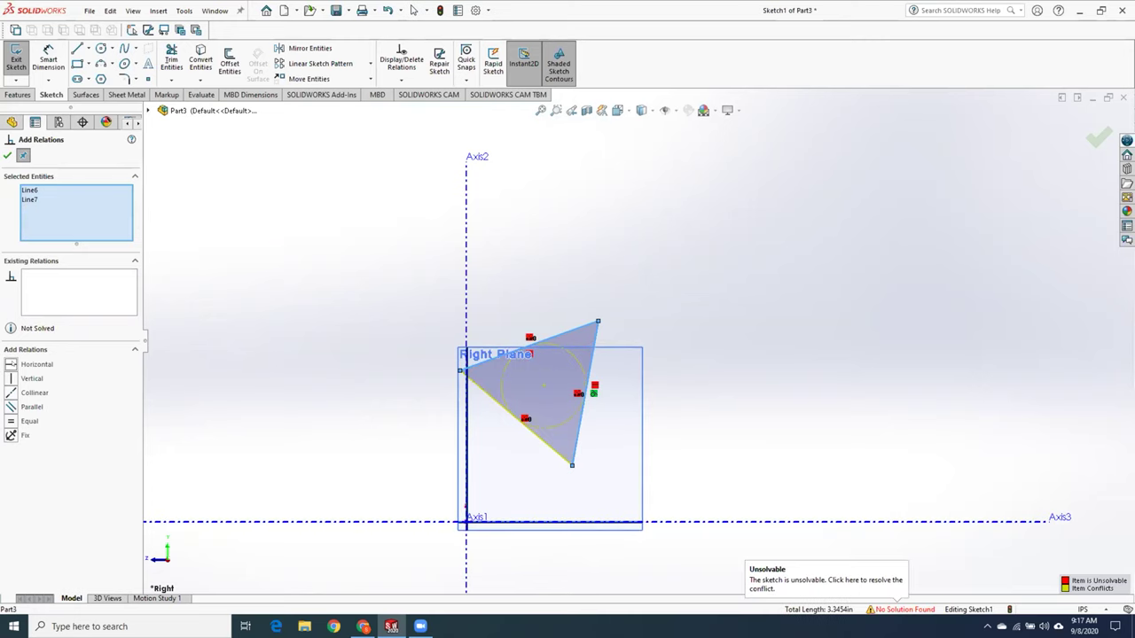
right_click(67, 210)
click(84, 217)
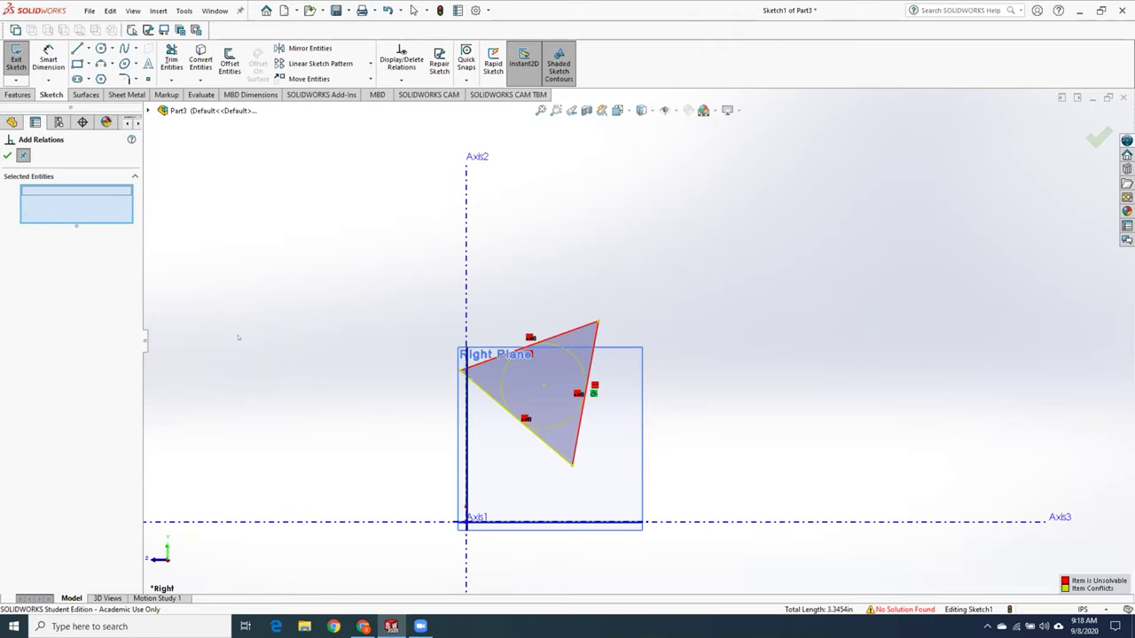
- Try to remove the conflicting relation on the triangle's steepest side, and close Add Relations
scroll(560, 403, down, 5)
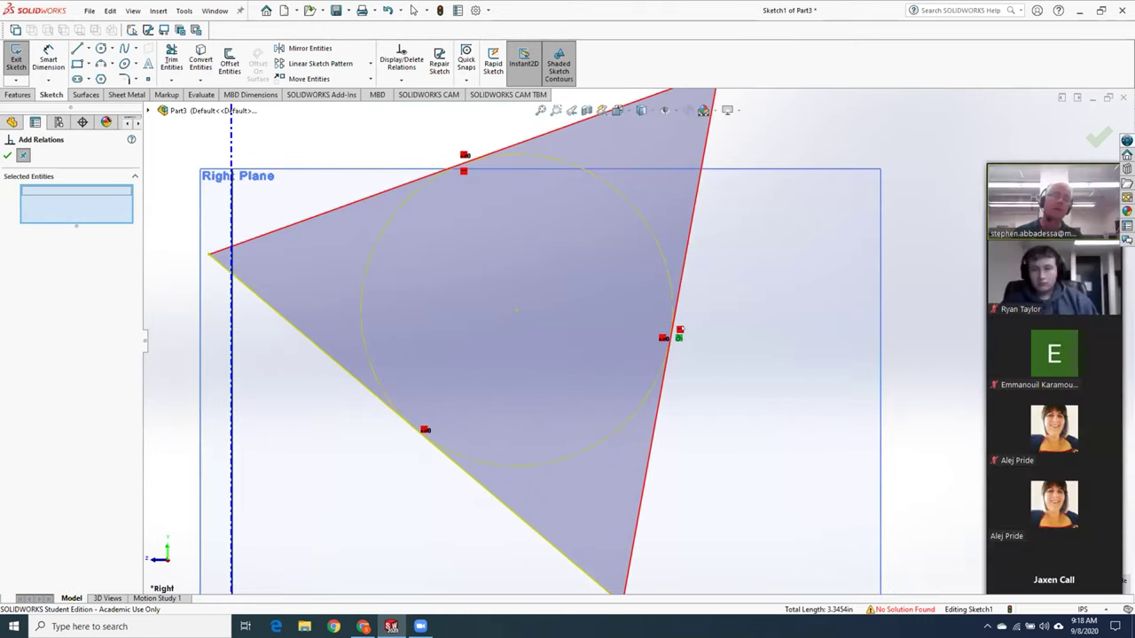
right_click(679, 331)
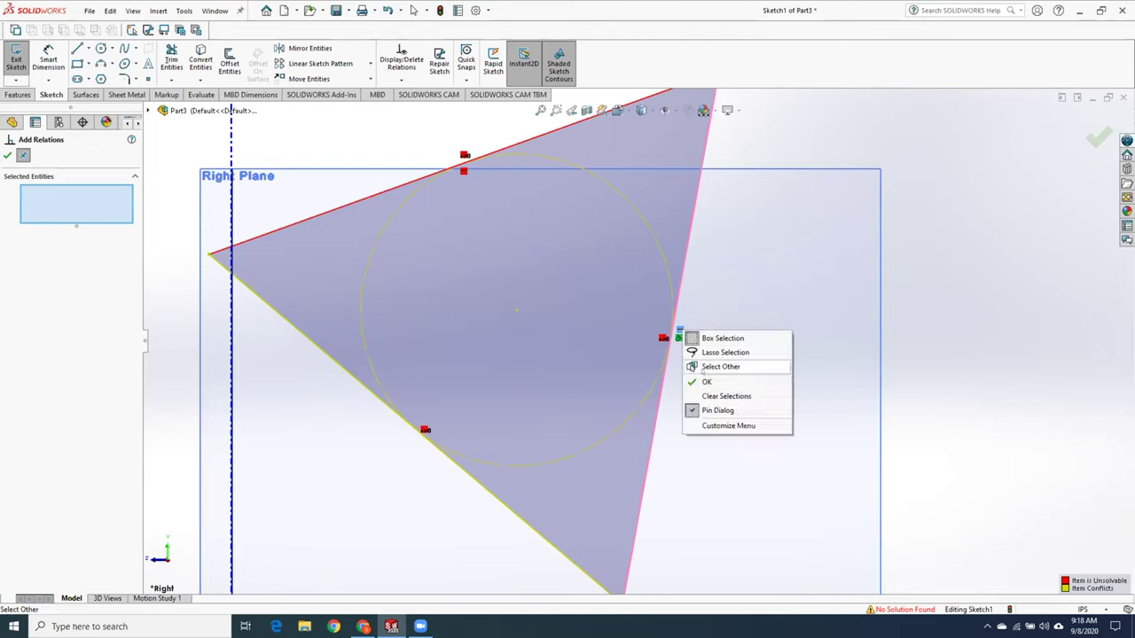
click(683, 329)
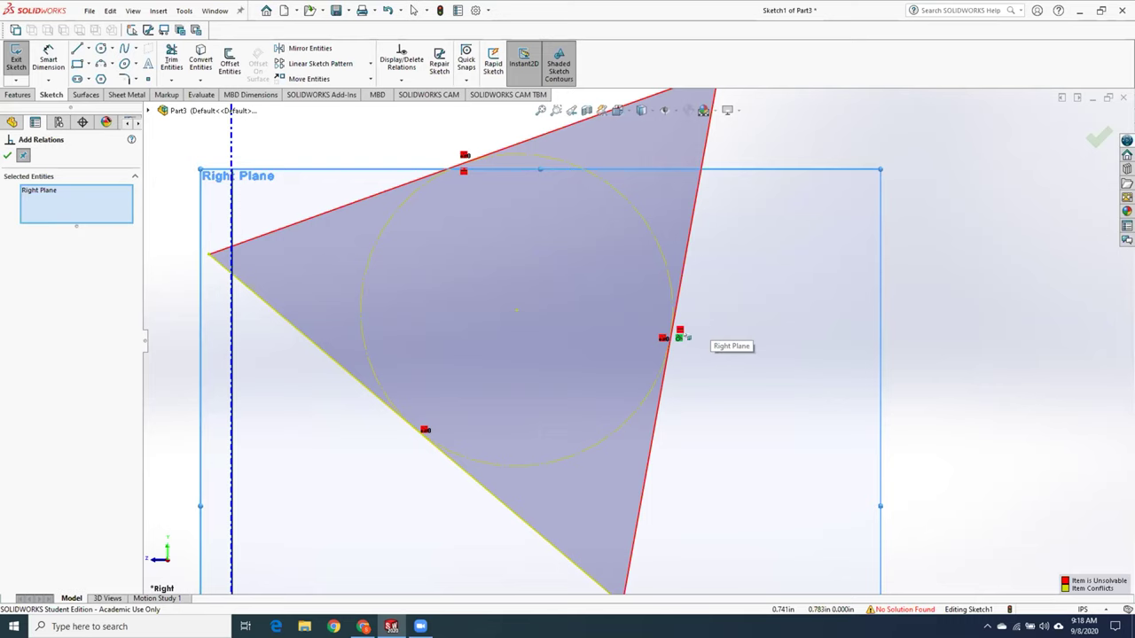
right_click(679, 333)
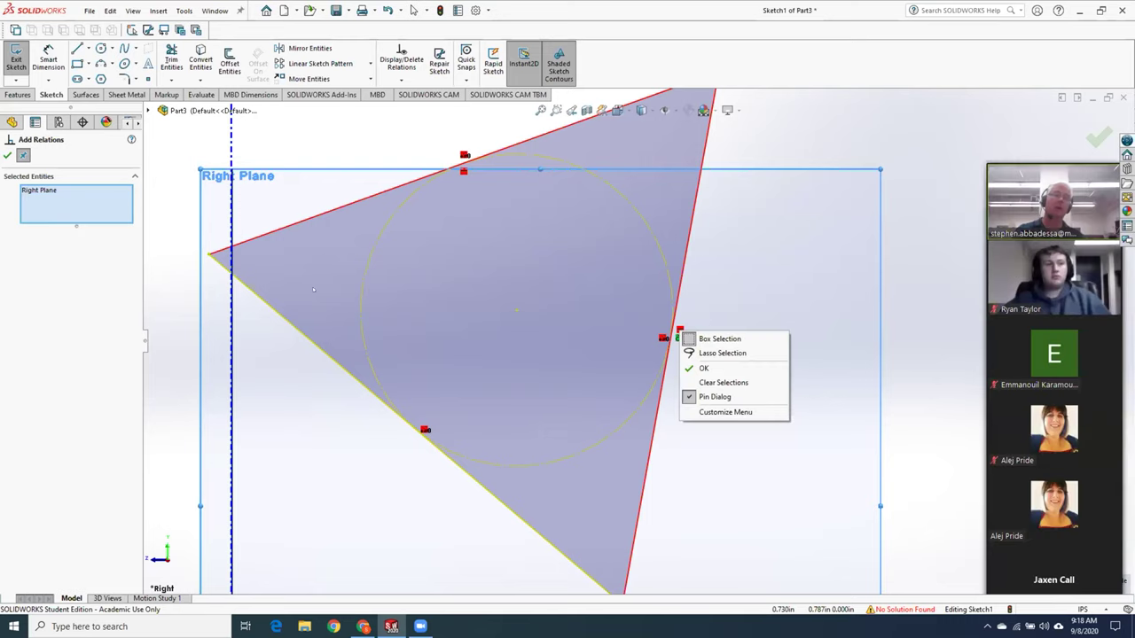
click(703, 367)
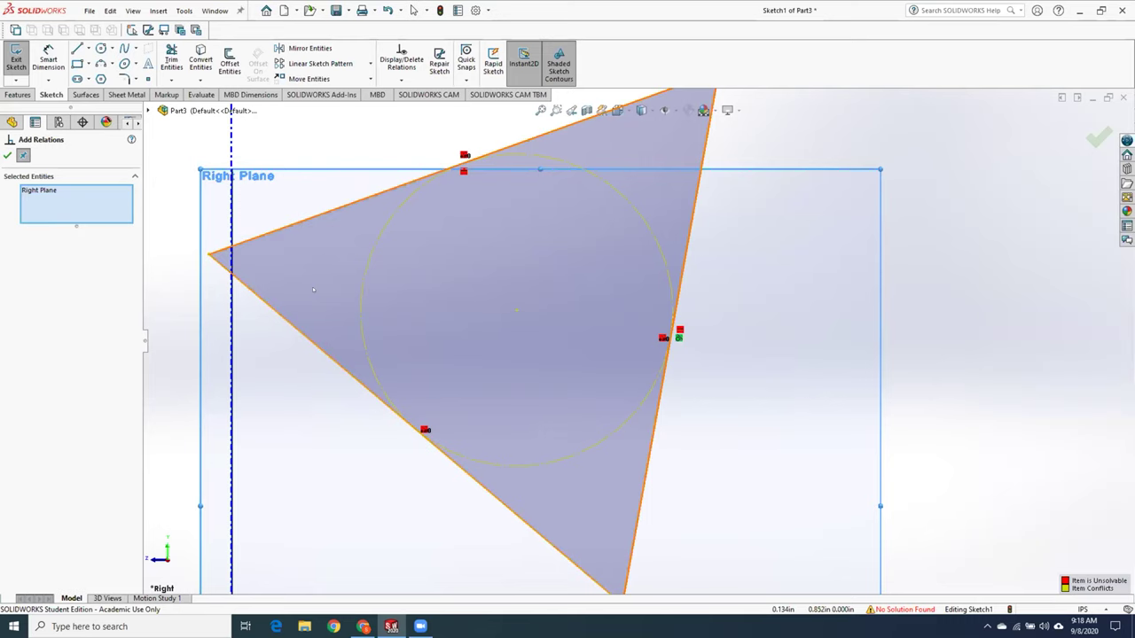
right_click(679, 331)
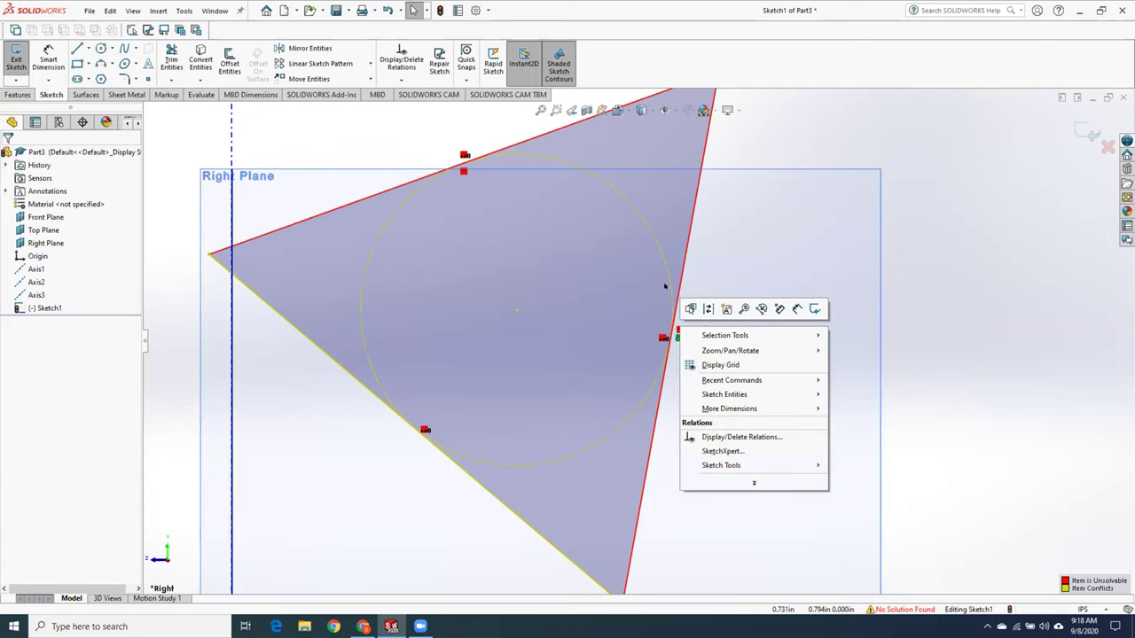
click(706, 242)
click(706, 240)
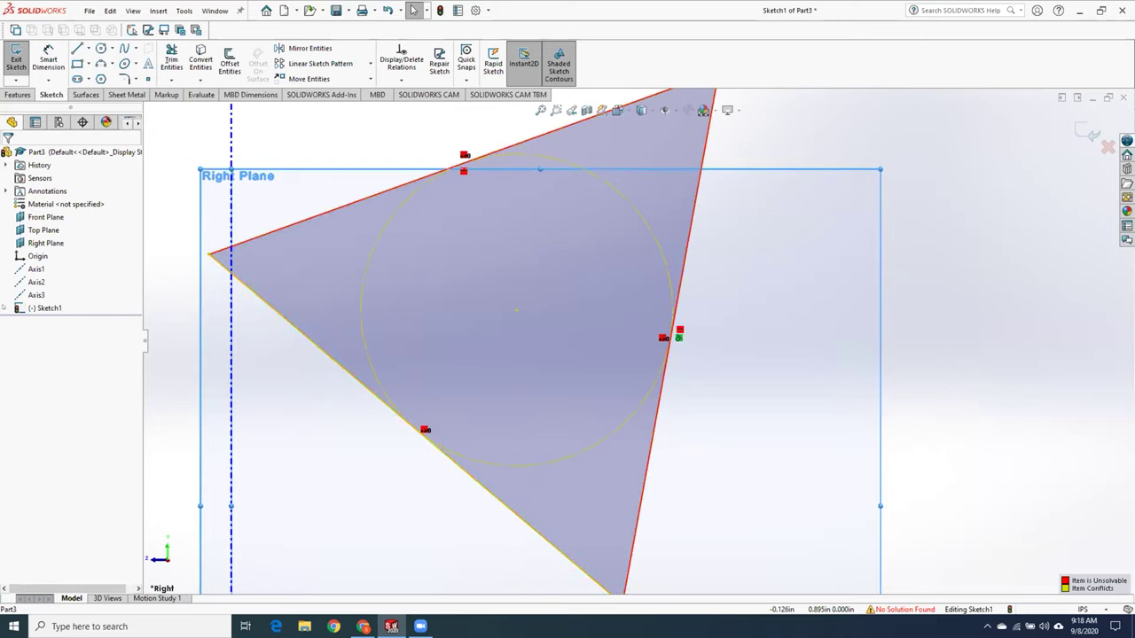
- Orient the view normal to Sketch1 and undo the conflicting relation on the triangle
right_click(45, 308)
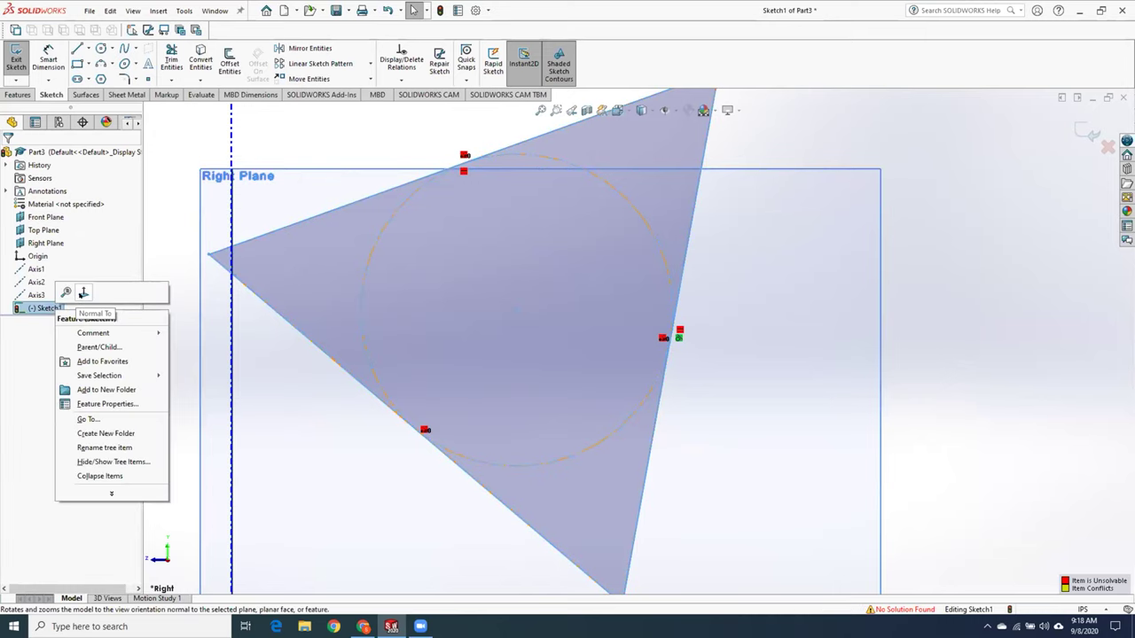
click(83, 293)
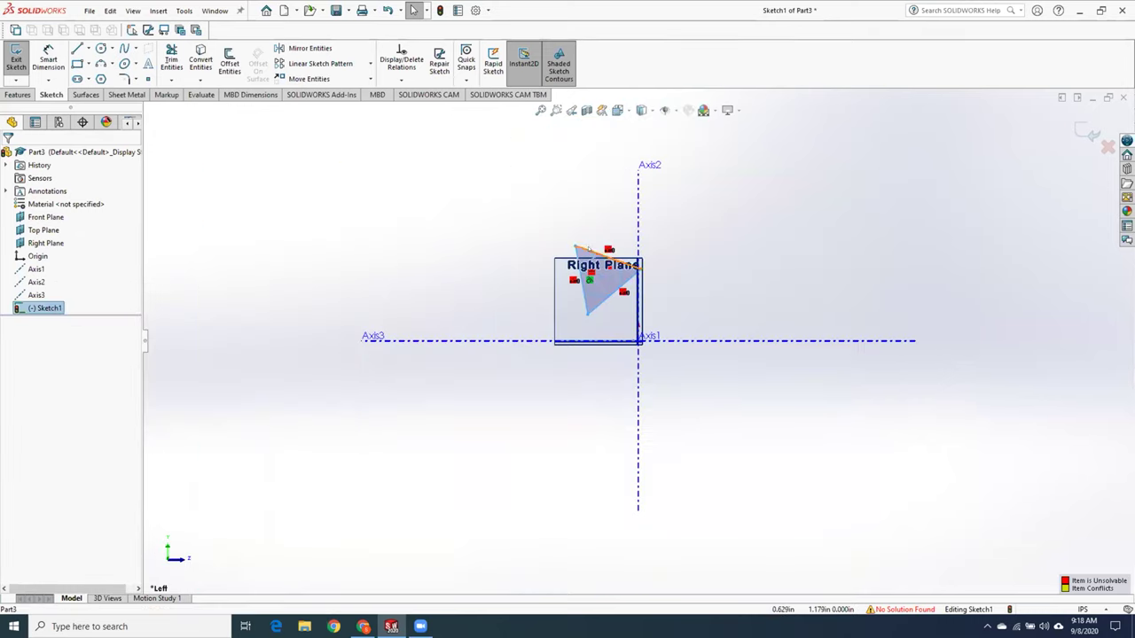
scroll(587, 248, down, 8)
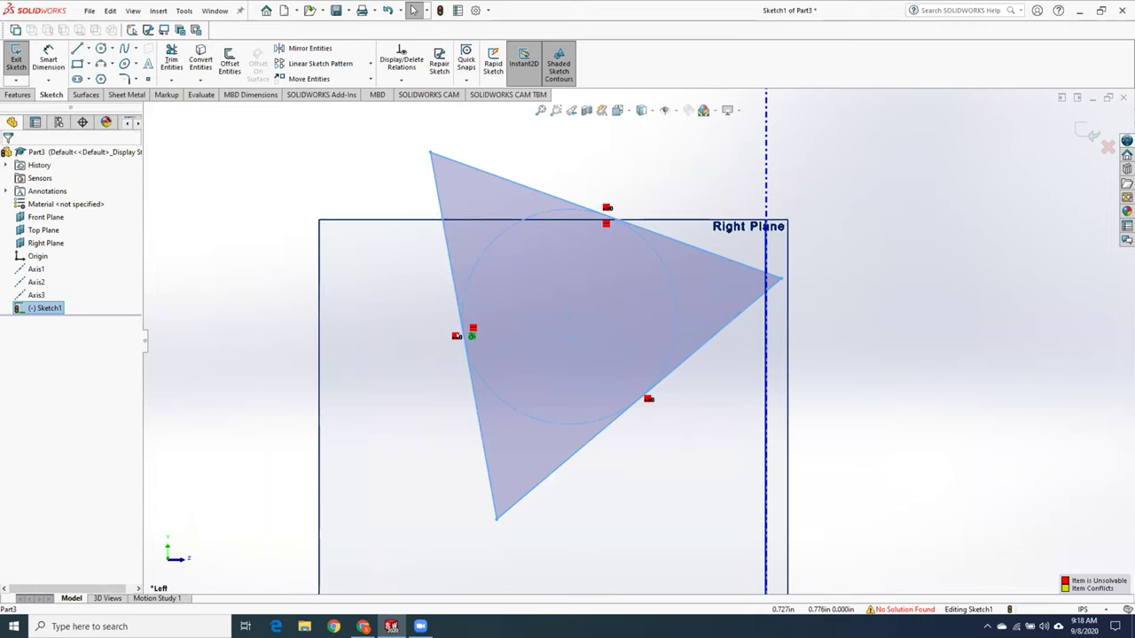
right_click(51, 307)
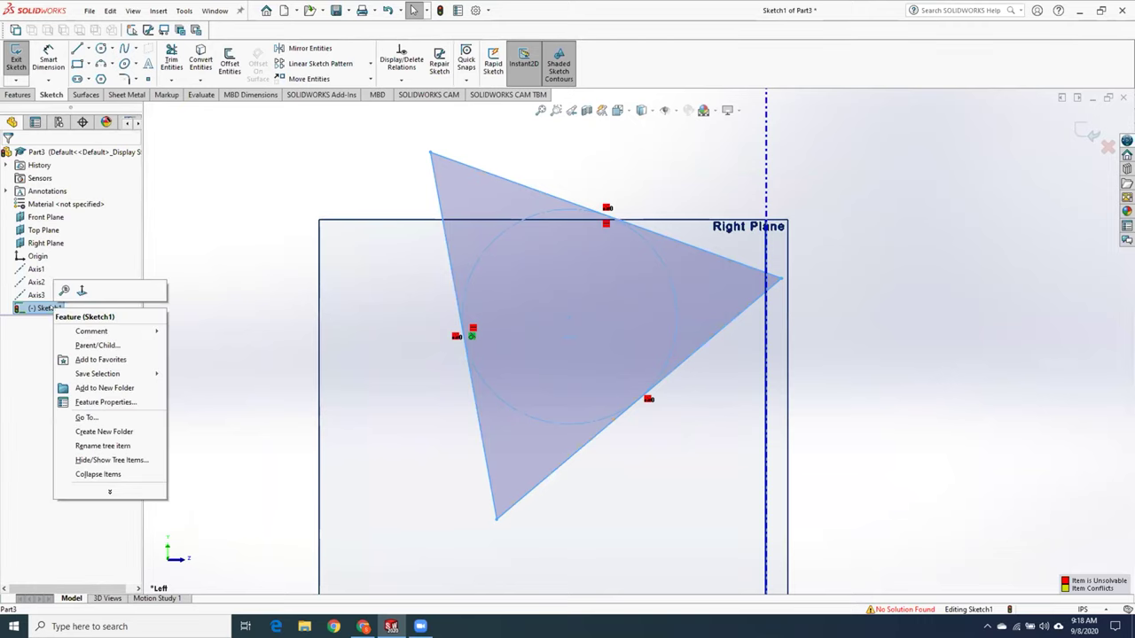
click(458, 337)
scroll(457, 337, down, 3)
scroll(505, 361, down, 2)
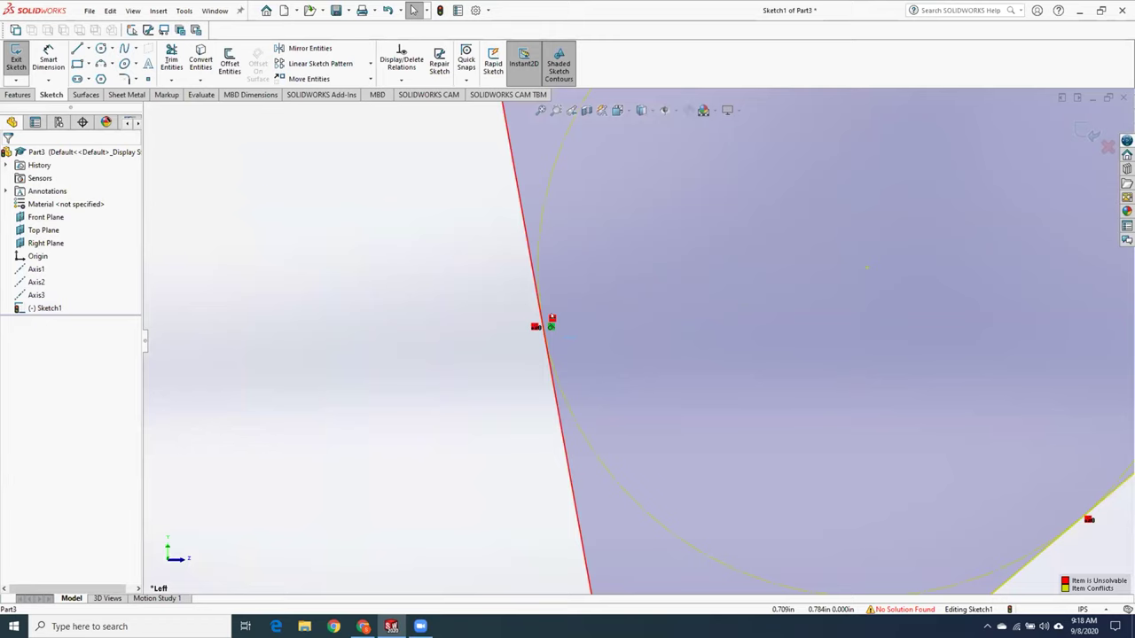
key(ctrl+z)
scroll(551, 319, up, 5)
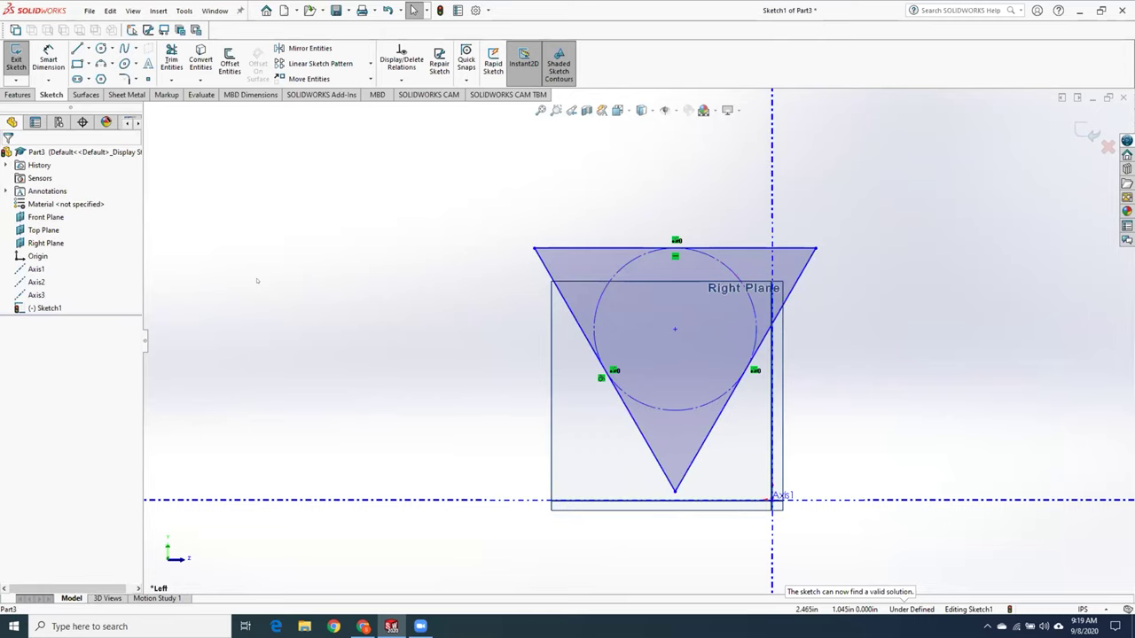
key(ctrl+a)
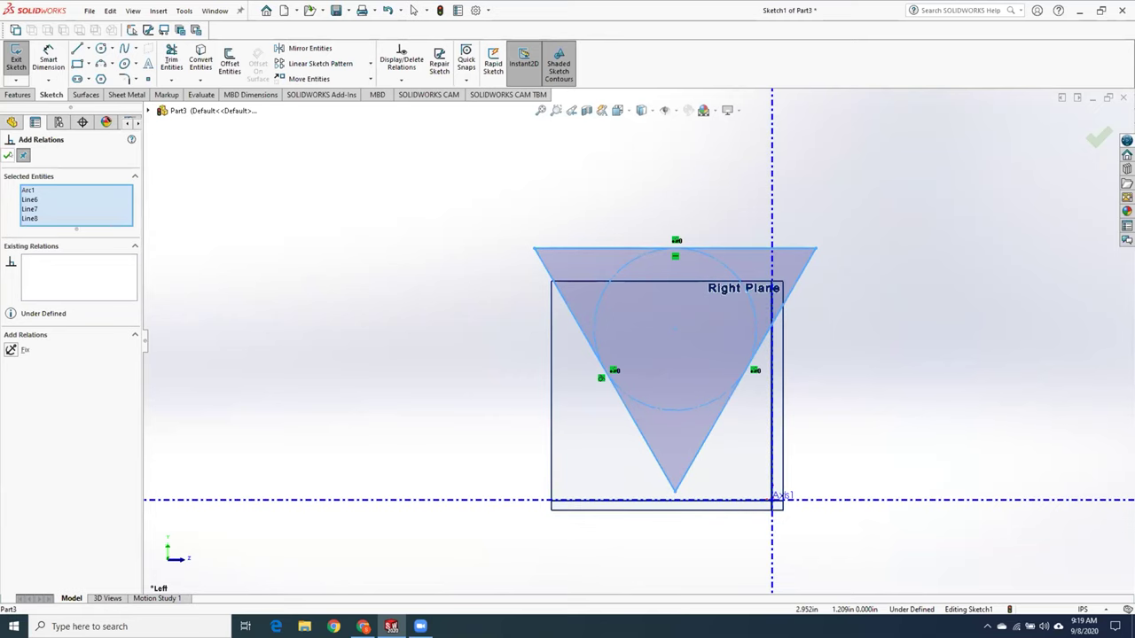
key(Escape)
drag(392, 190, 940, 533)
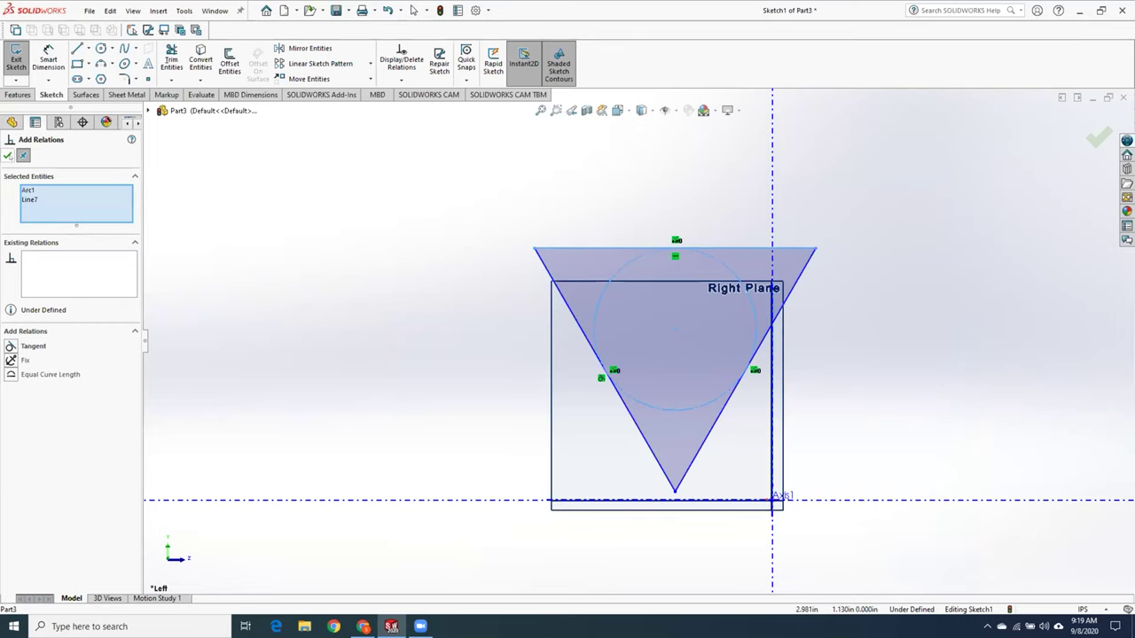
key(Escape)
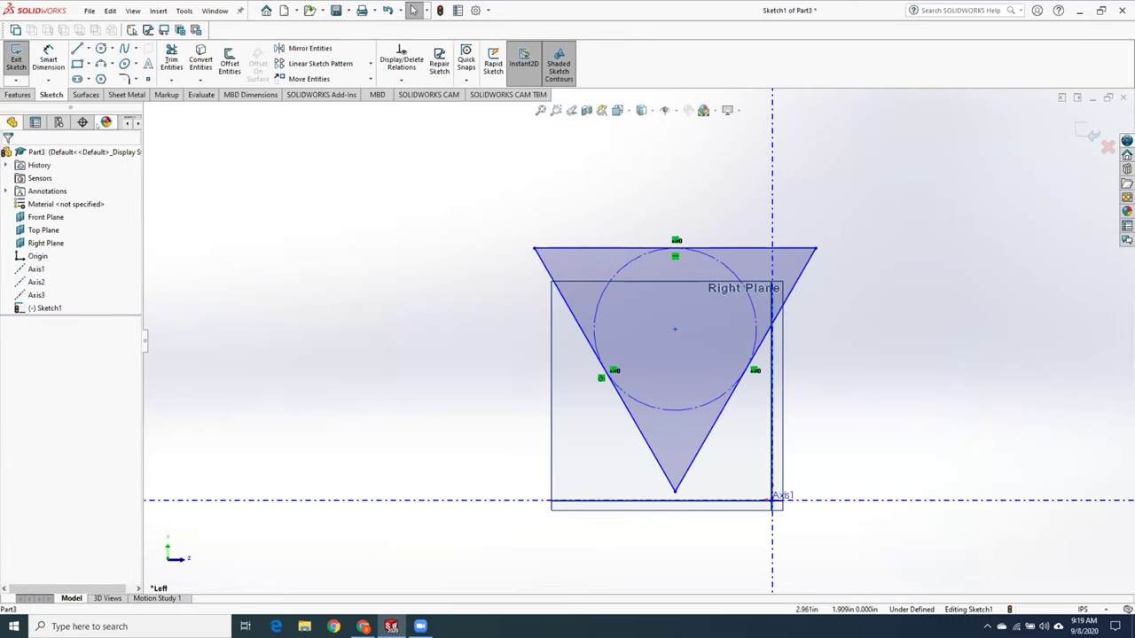
click(16, 62)
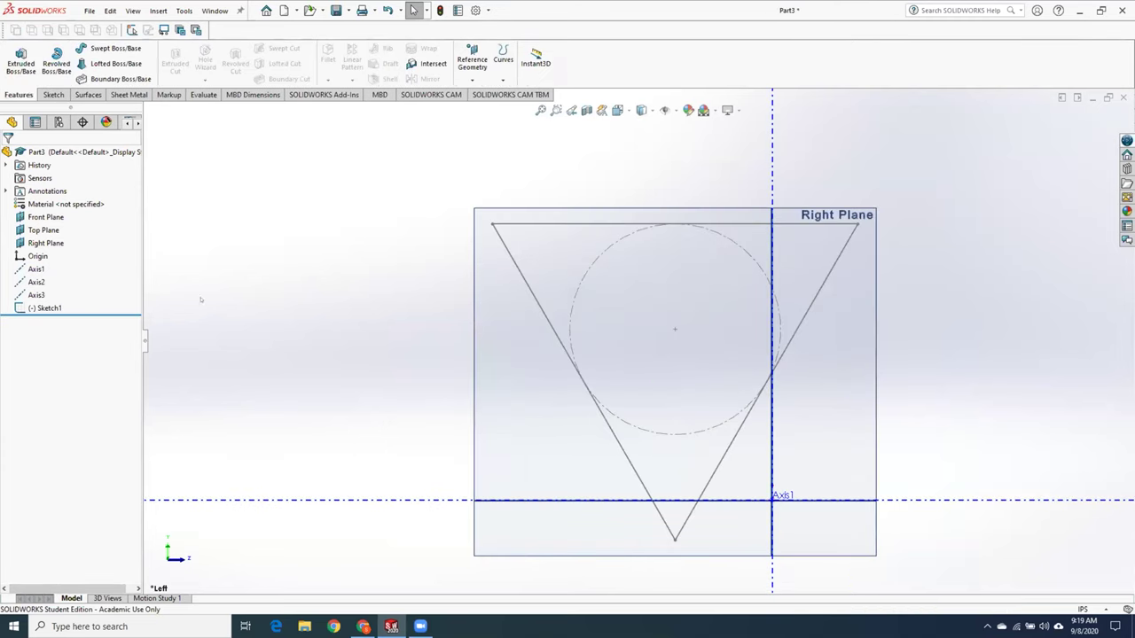
right_click(44, 308)
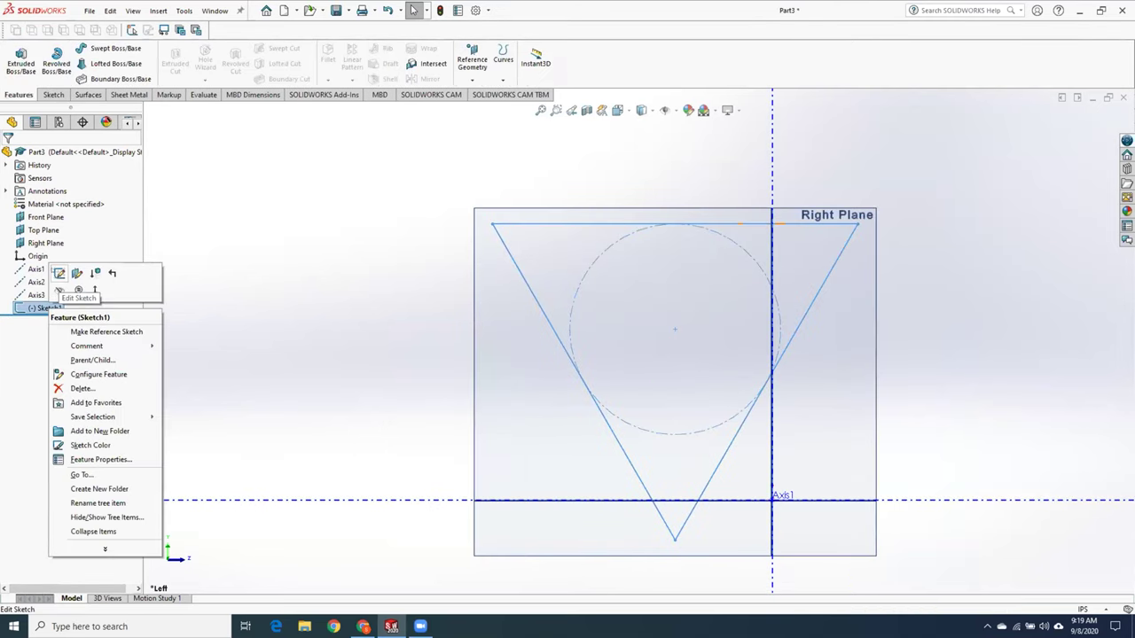
click(71, 291)
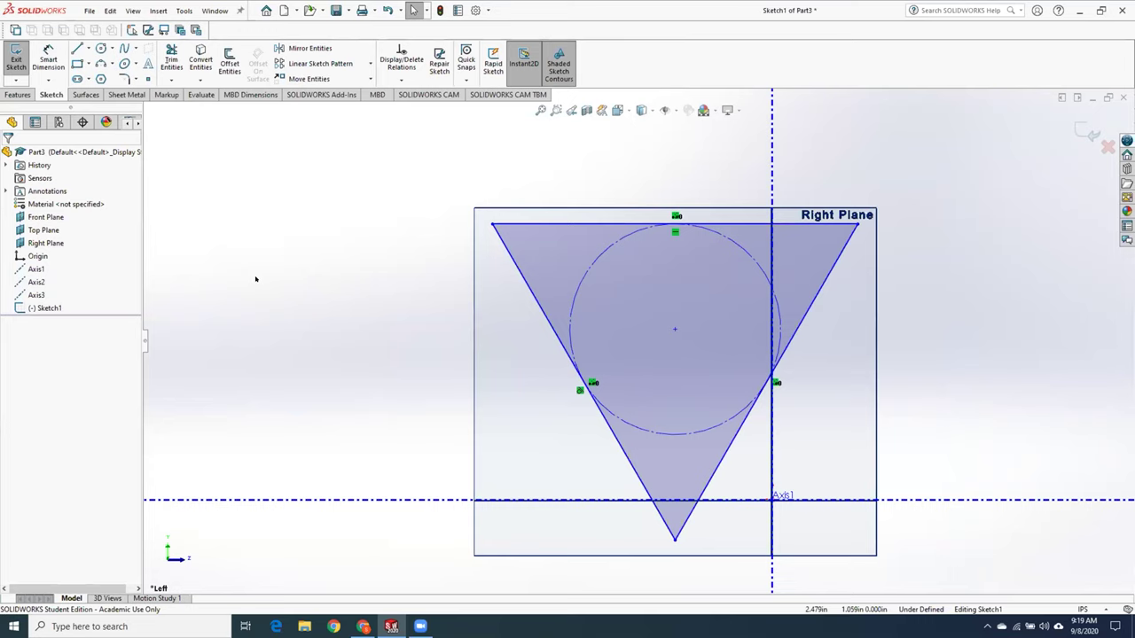
key(ctrl+a)
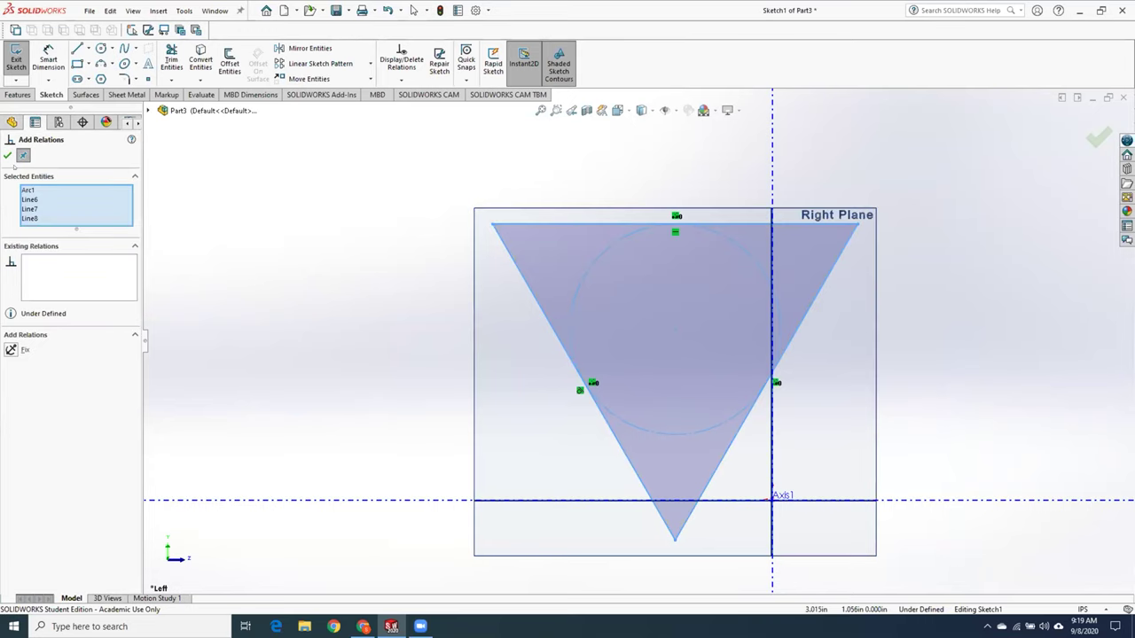
click(8, 157)
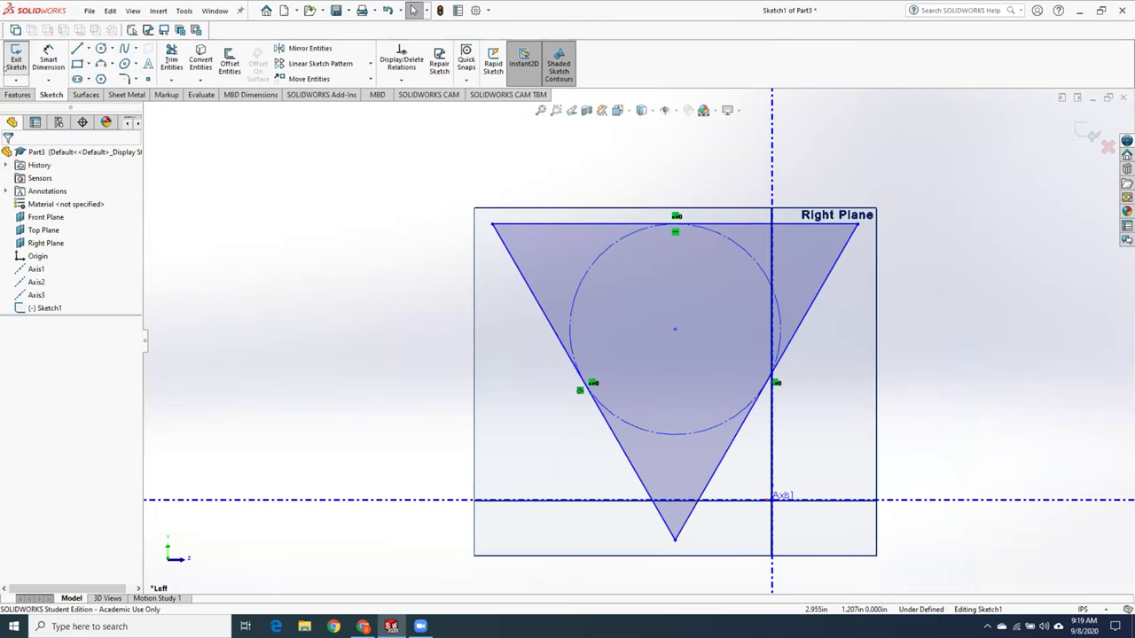
- Exit the sketch and delete Sketch1 from the part
click(16, 58)
right_click(46, 307)
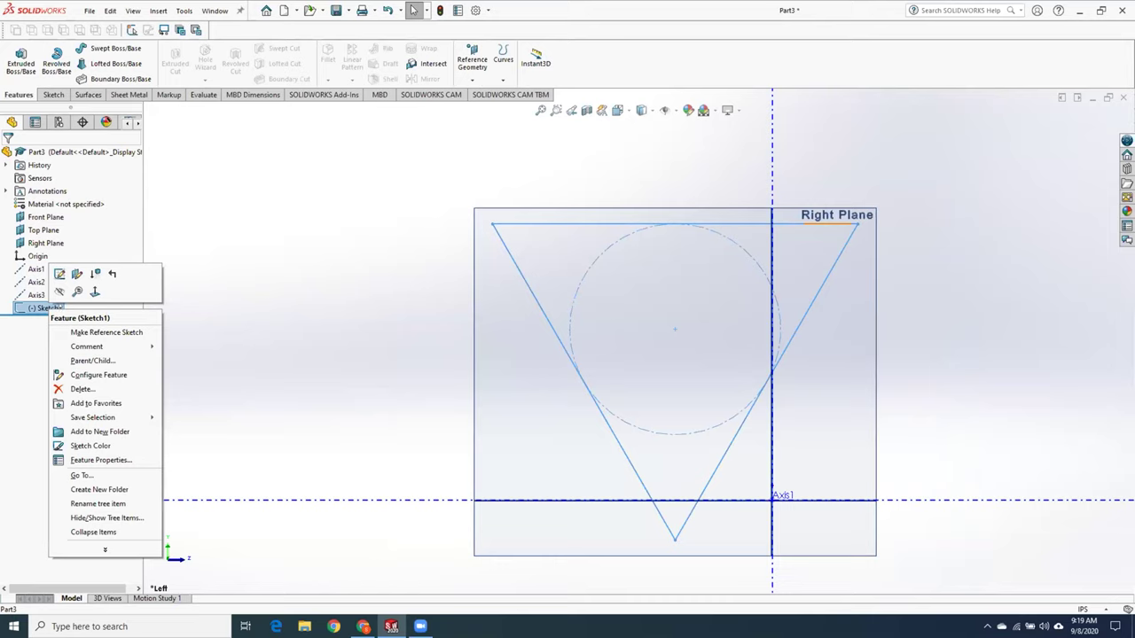
click(80, 401)
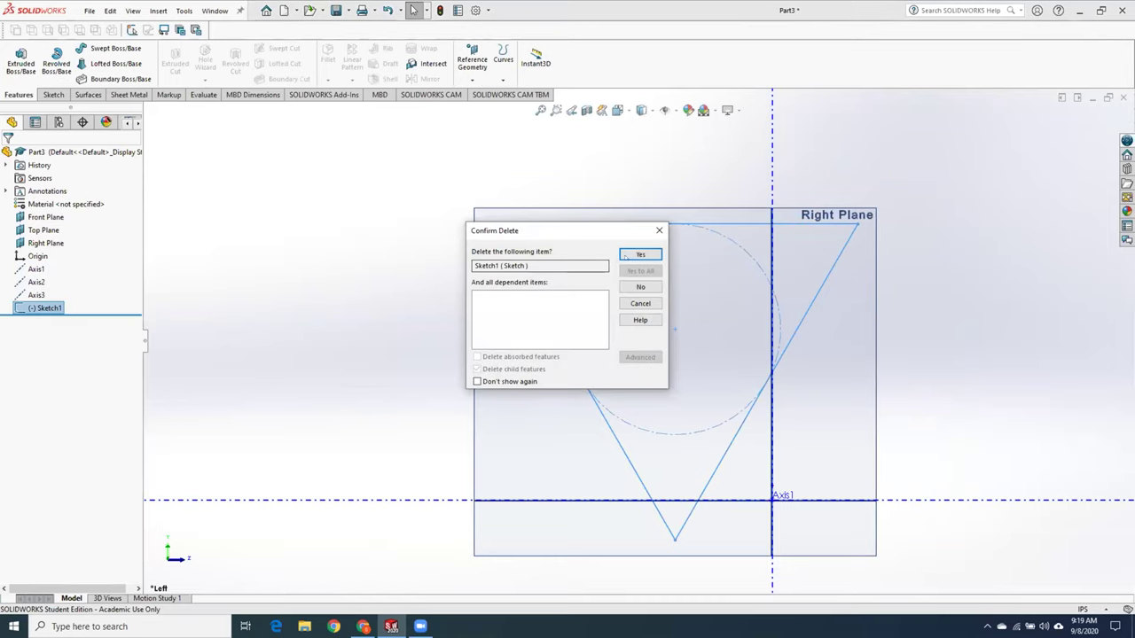
key(Return)
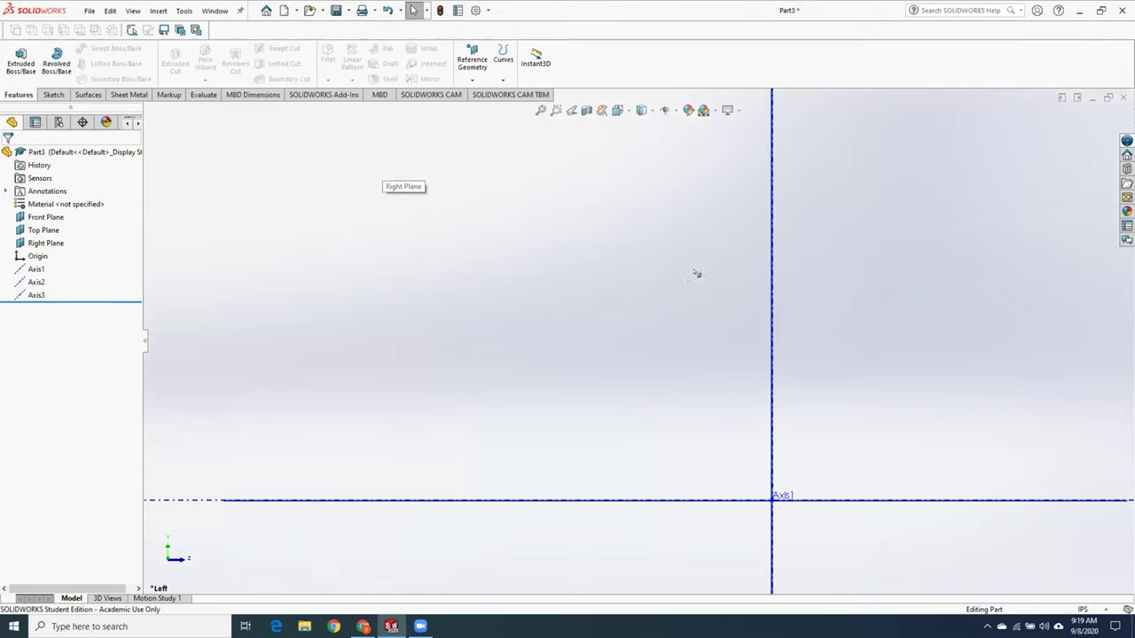
- Start a new sketch on the Right Plane
scroll(676, 286, up, 5)
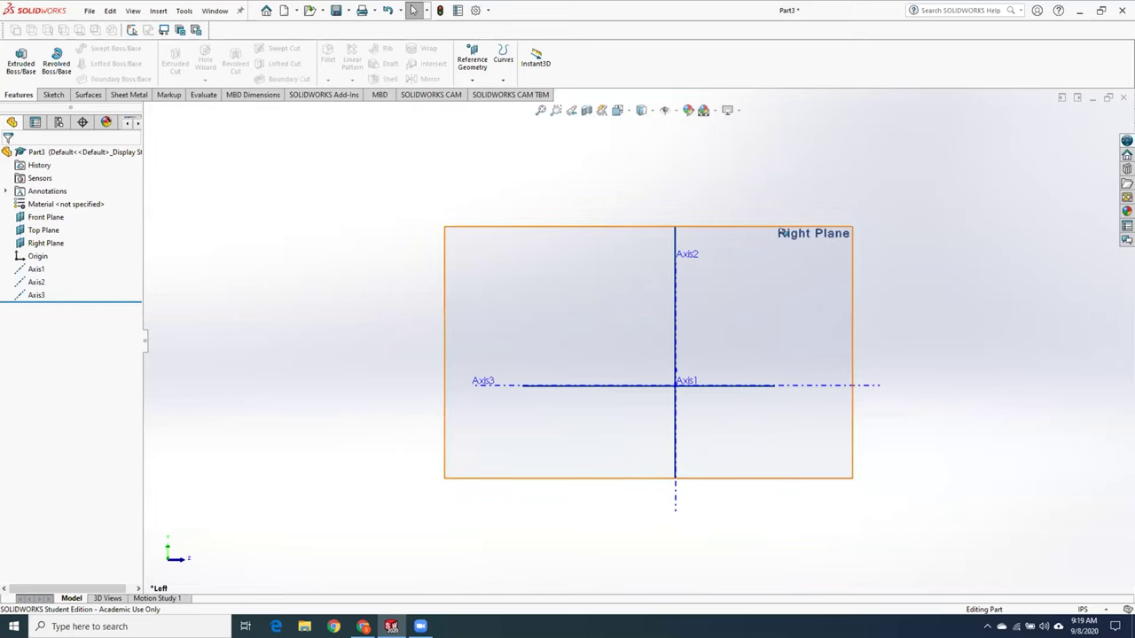
right_click(784, 232)
click(805, 210)
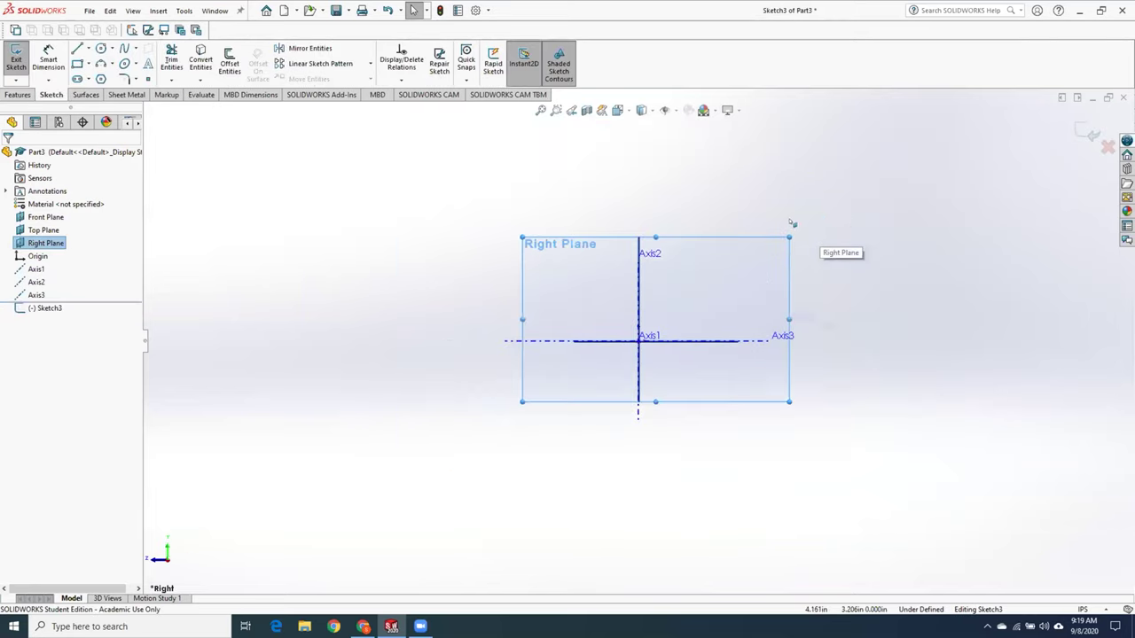
scroll(808, 222, down, 3)
scroll(732, 363, down, 2)
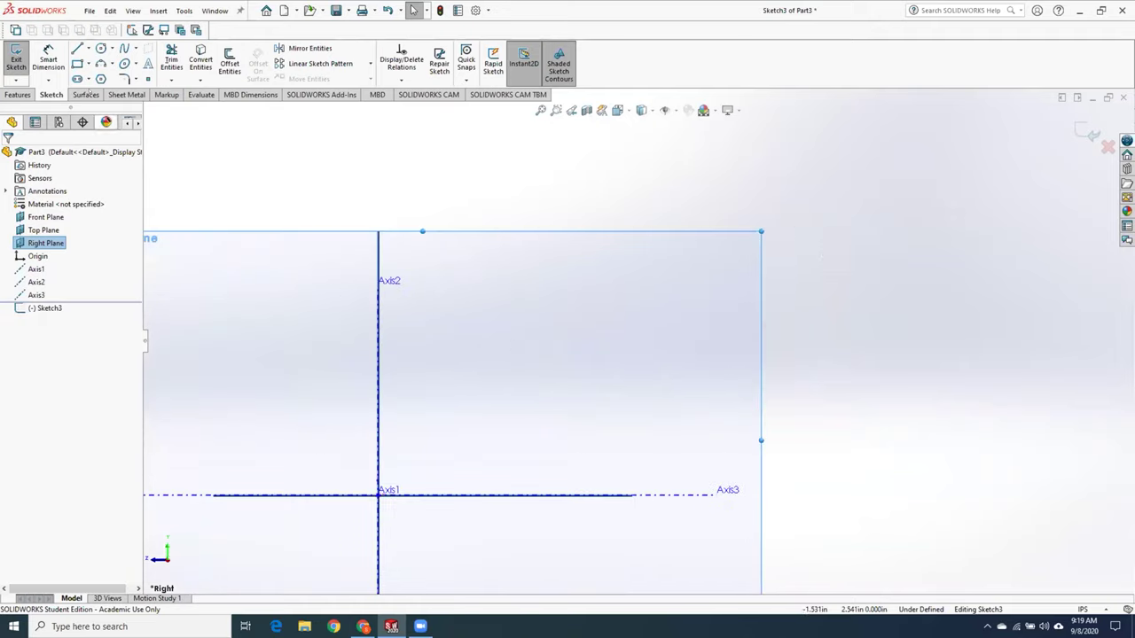
- Sketch a closed triangle from three connected lines above Axis3, with a horizontal base about 2 in long
click(77, 49)
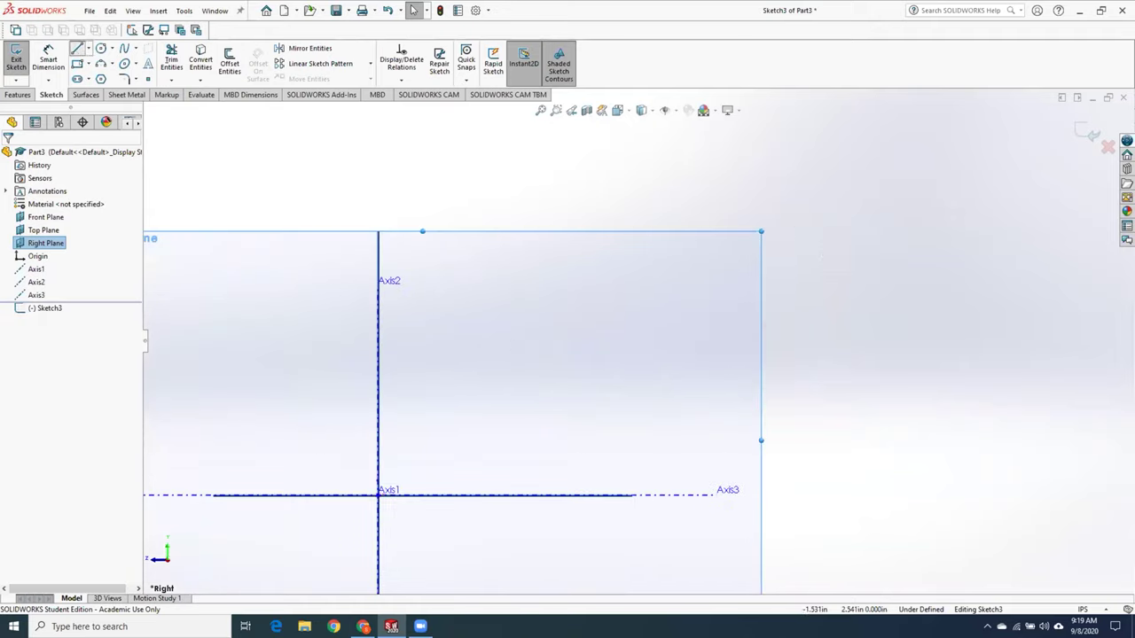
click(446, 416)
click(521, 240)
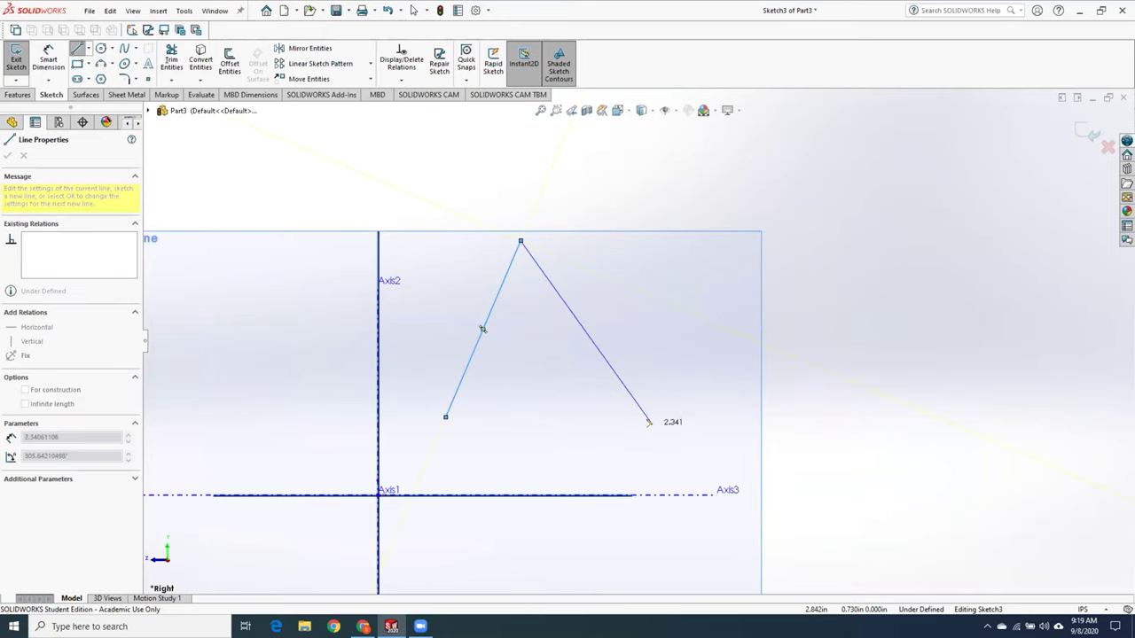
click(639, 417)
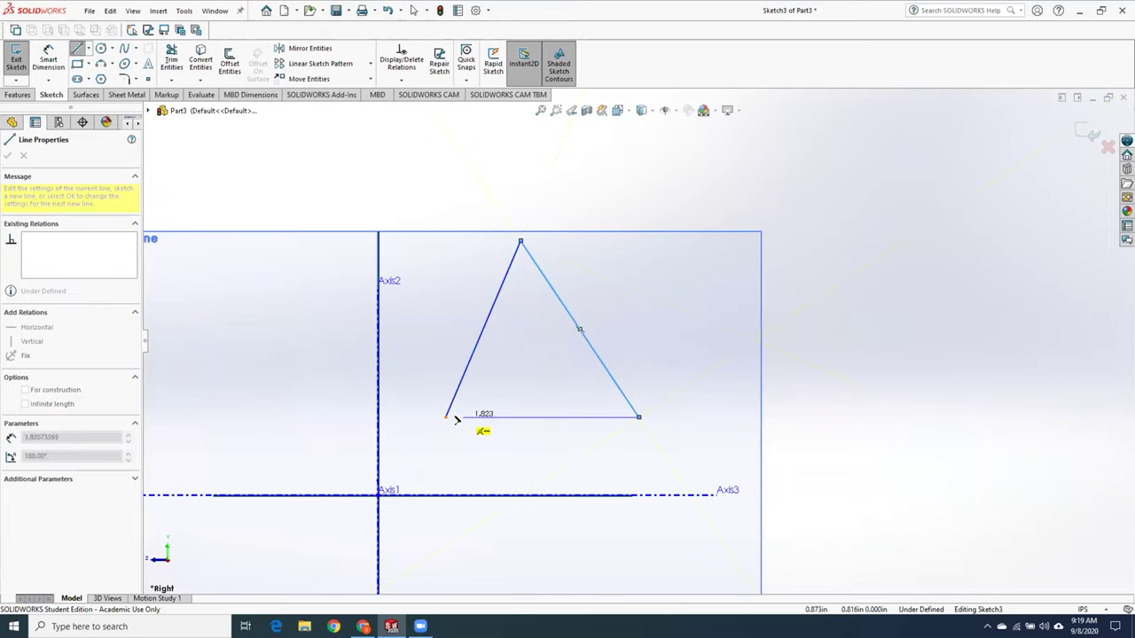
click(447, 416)
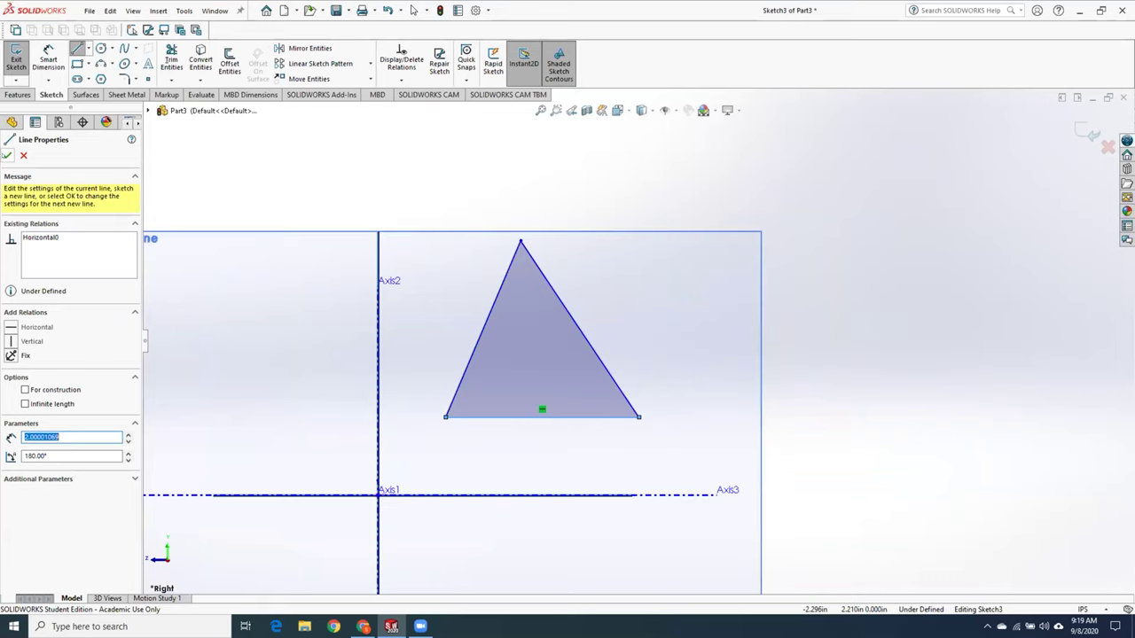
click(8, 156)
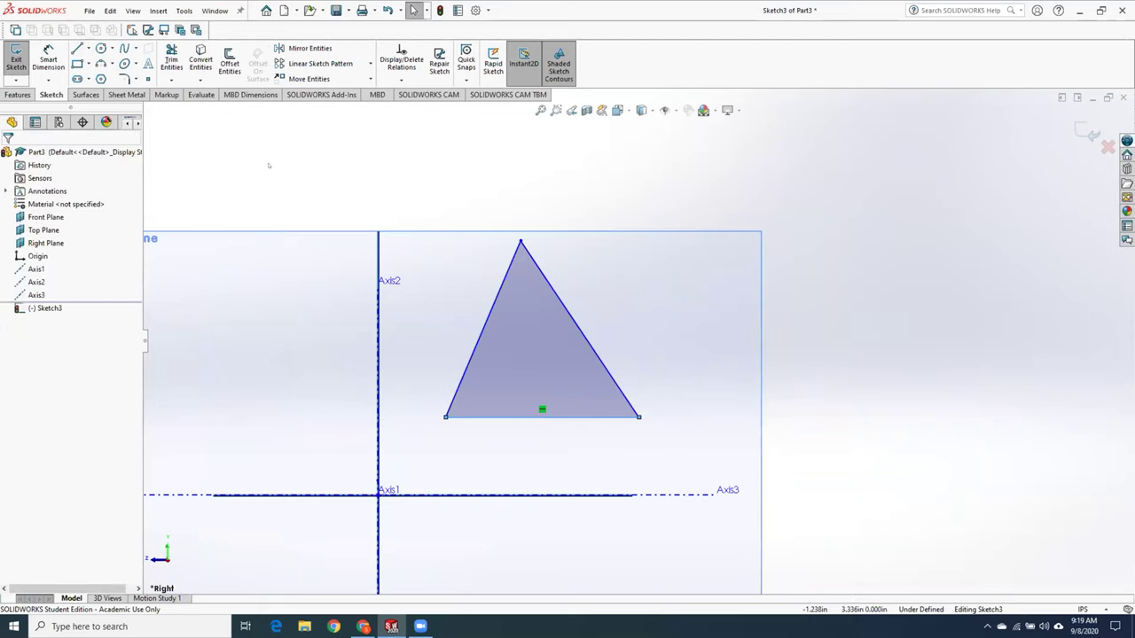
- Add an Equal relation between all three sides of the triangle
click(410, 81)
click(405, 121)
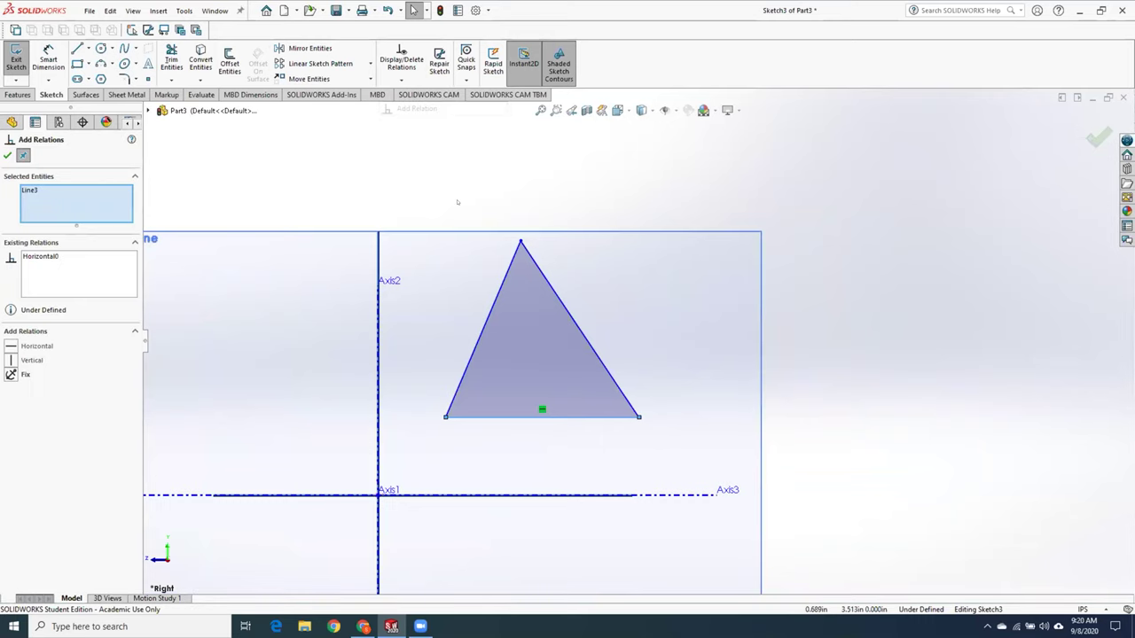
click(511, 268)
click(541, 271)
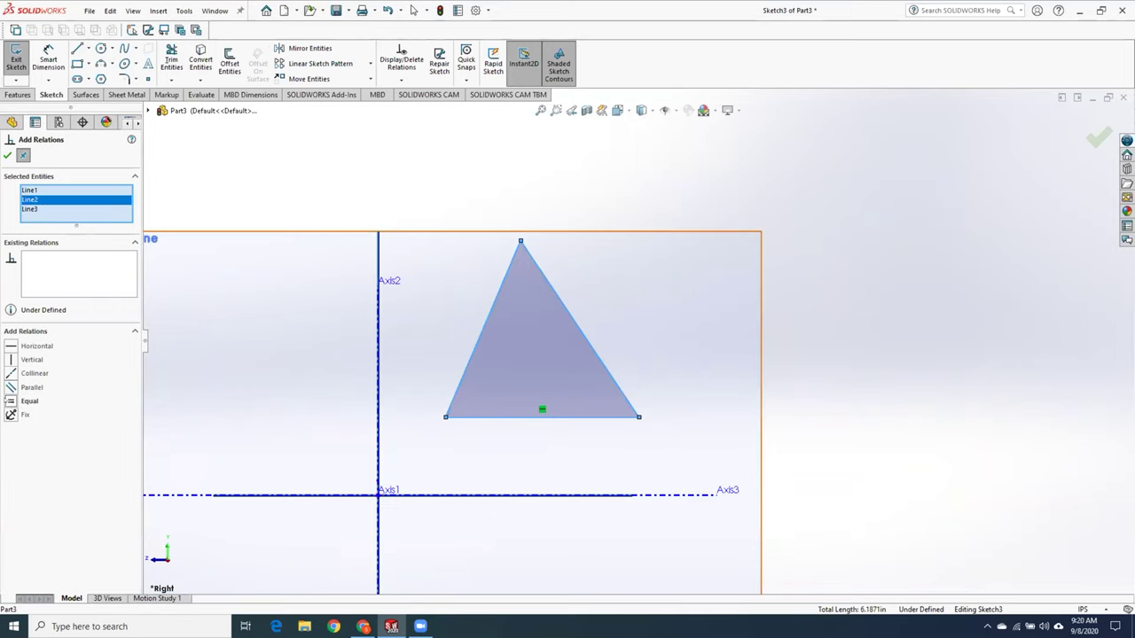
click(29, 401)
click(7, 155)
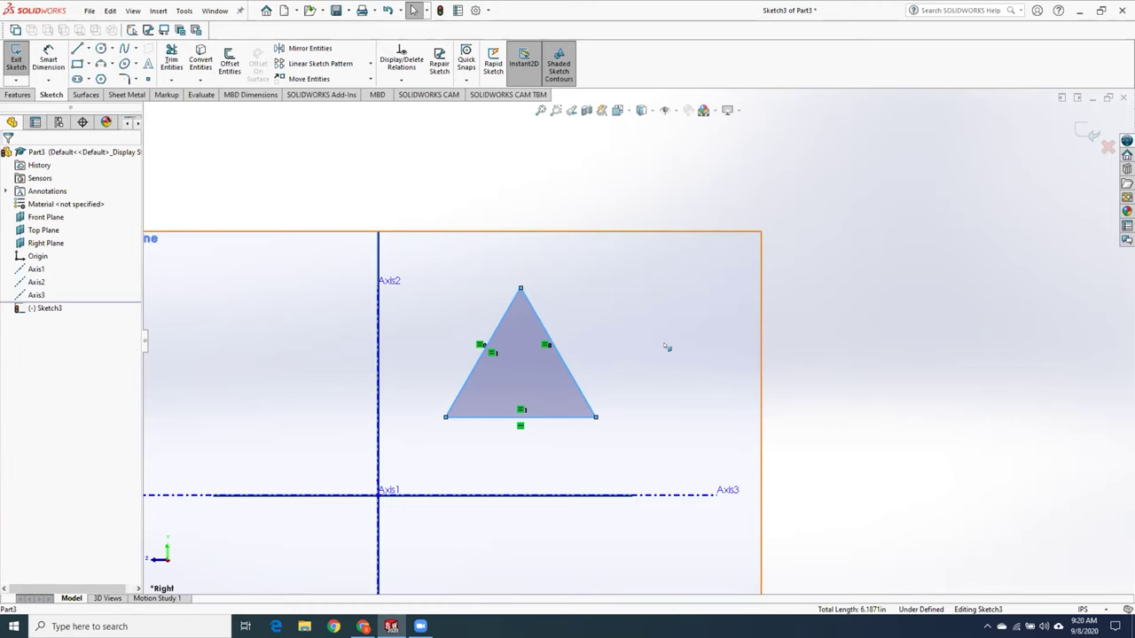
- Delete the equal-sided triangle and sketch a wide, irregular closed triangle from three lines, its base slightly off horizontal
key(ctrl+a)
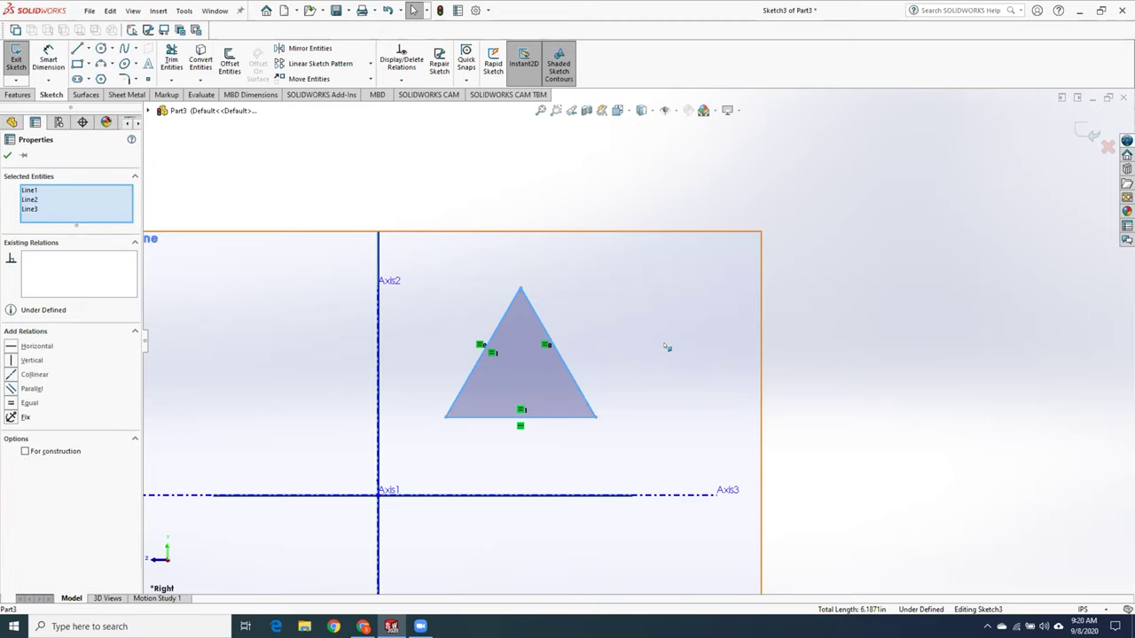
key(Delete)
key(l)
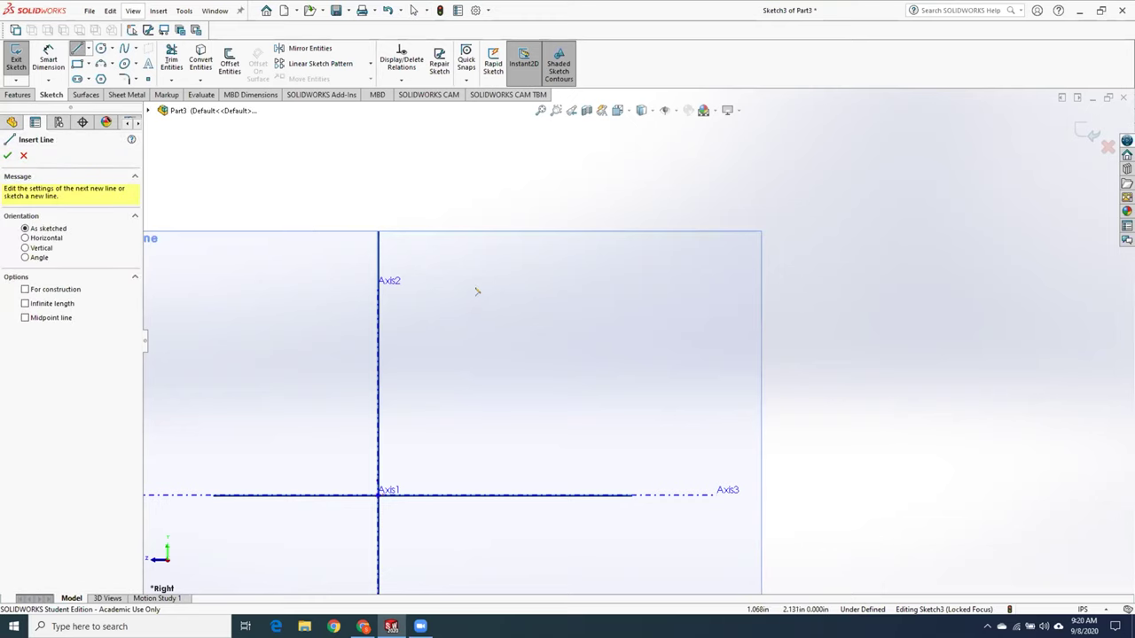
click(443, 417)
click(525, 247)
click(939, 408)
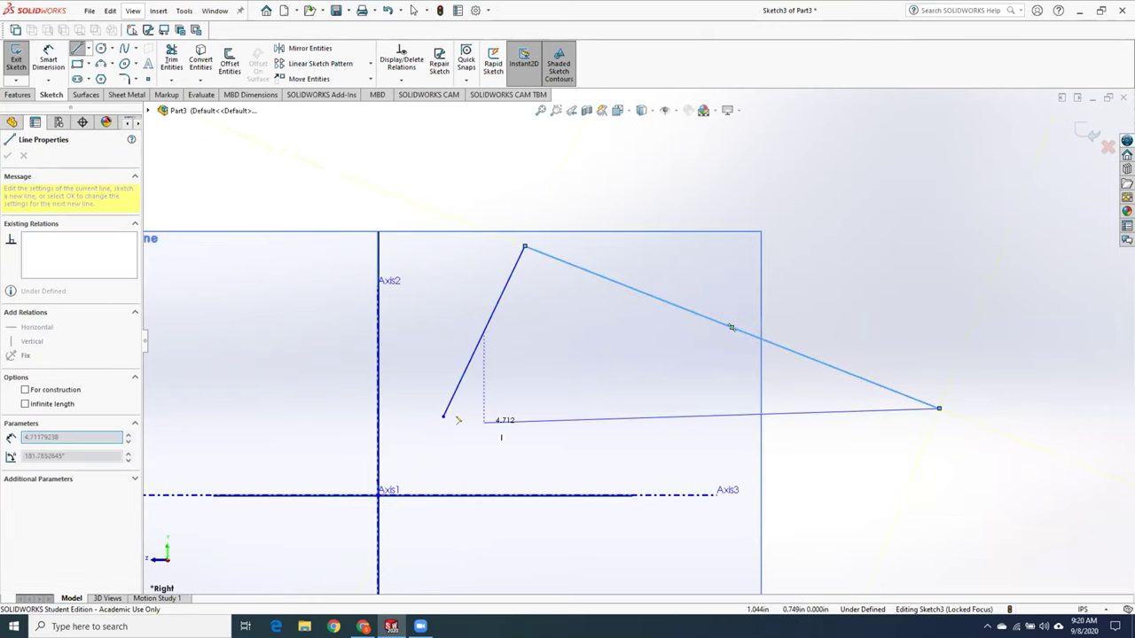
click(443, 417)
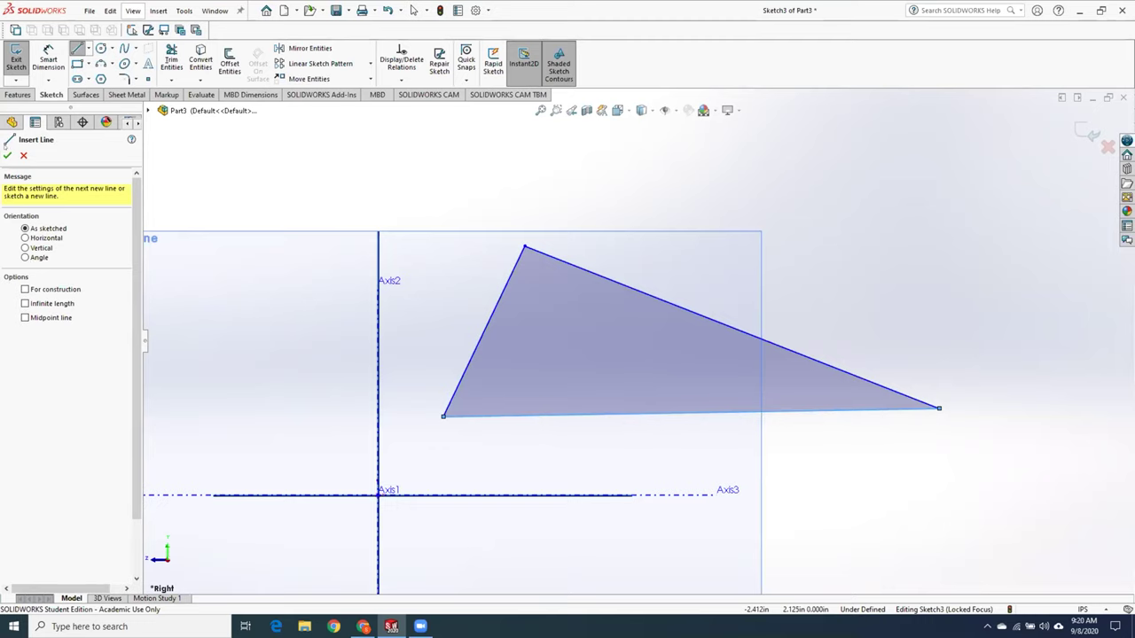
click(7, 155)
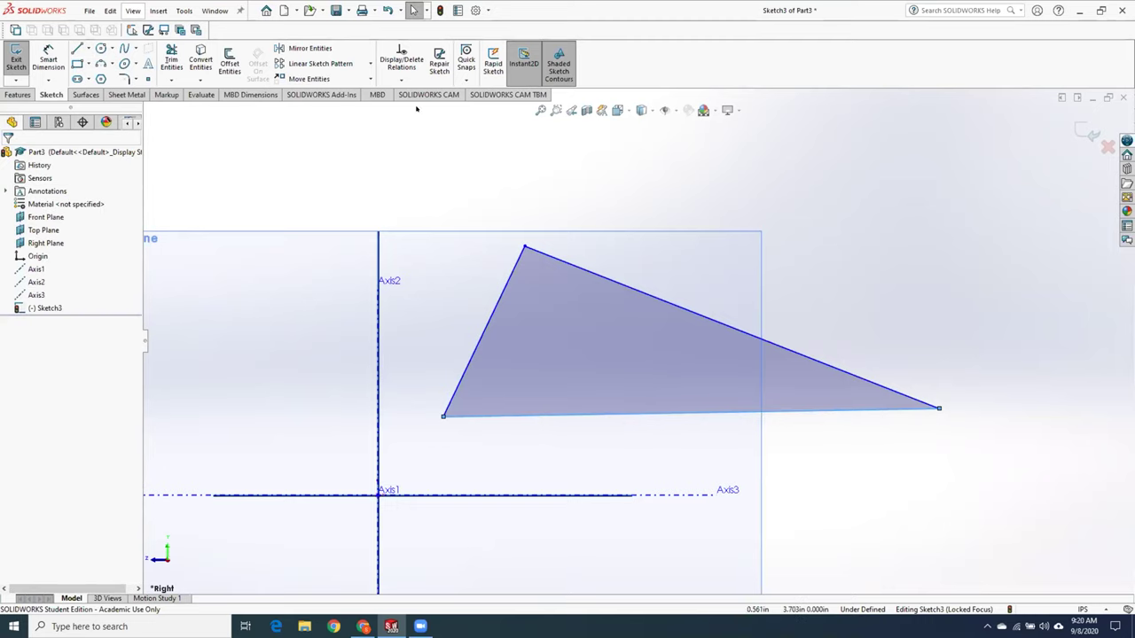
- Add an Equal relation between all three sides of the irregular triangle
click(407, 80)
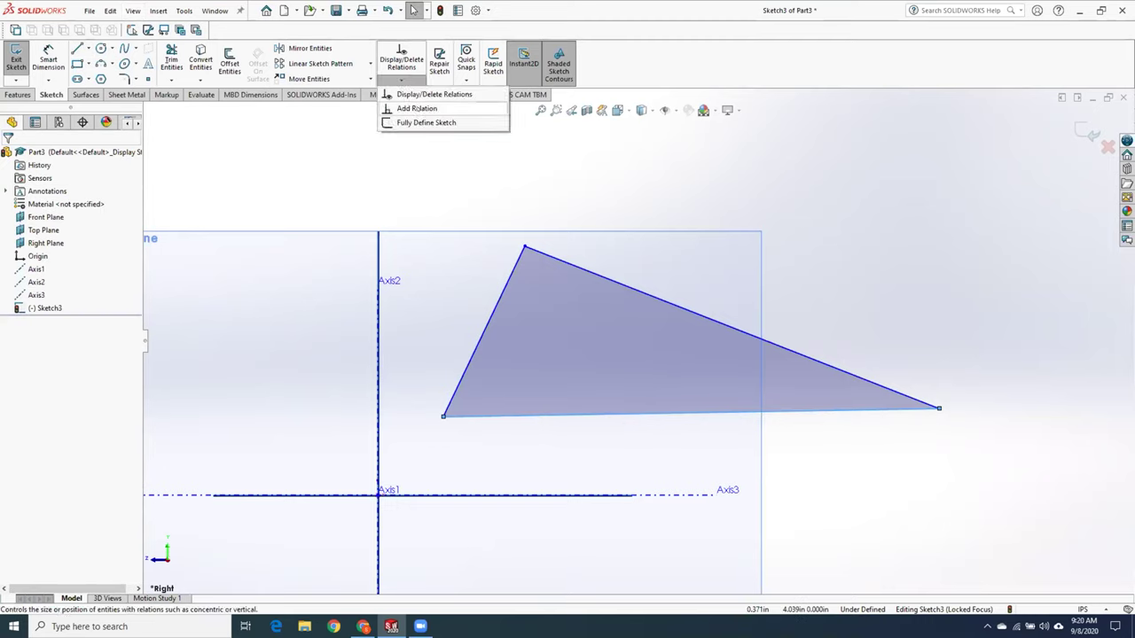
click(417, 109)
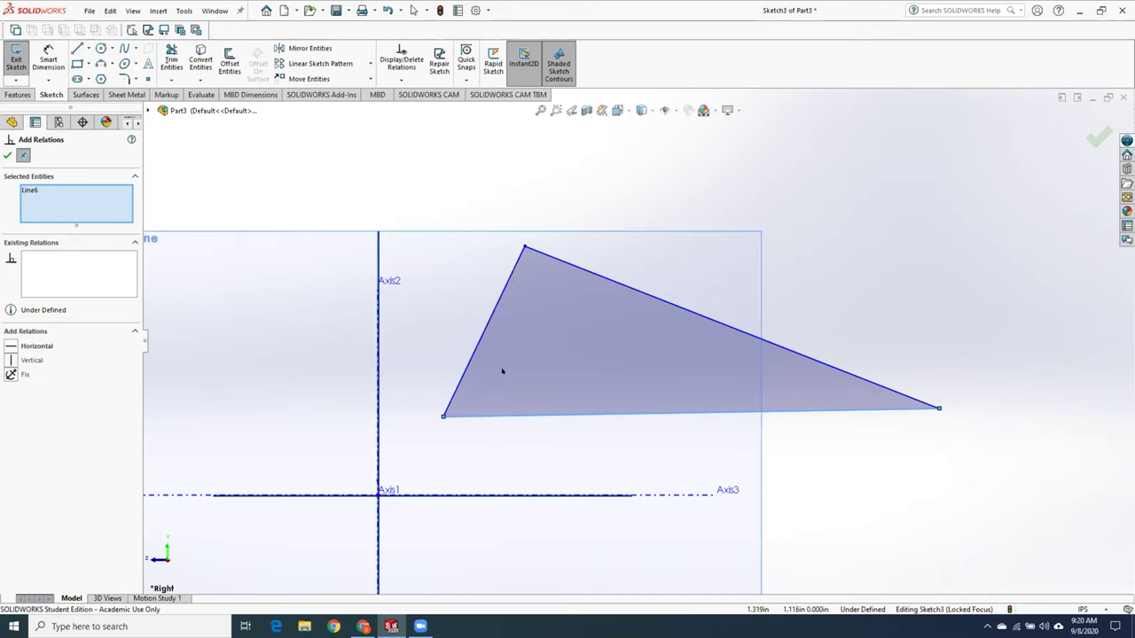
click(552, 258)
click(553, 258)
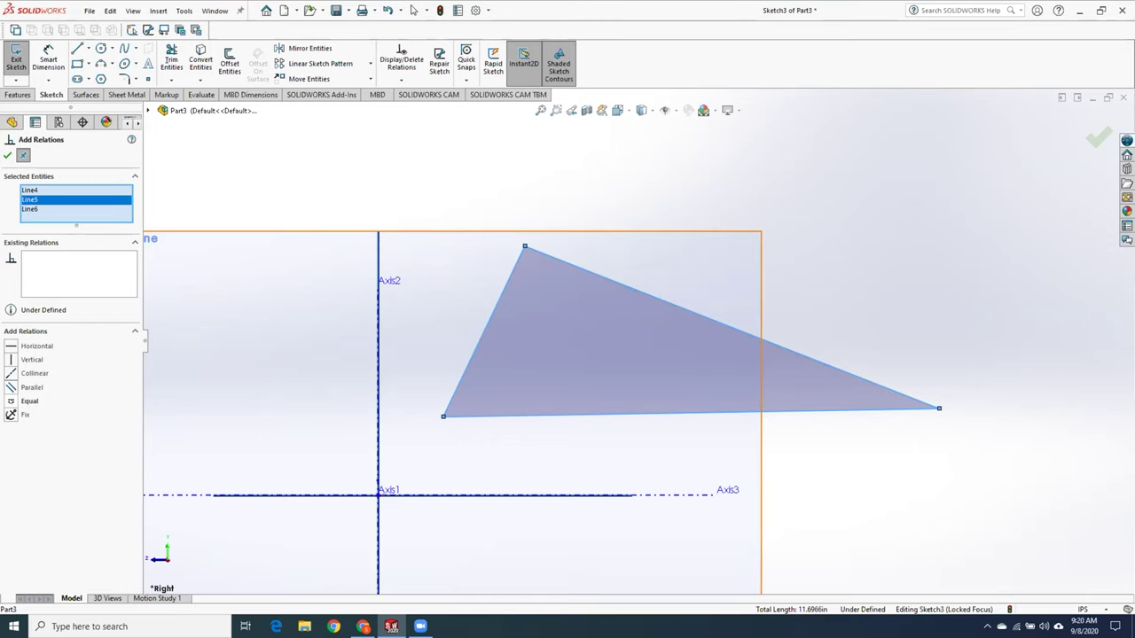
click(29, 401)
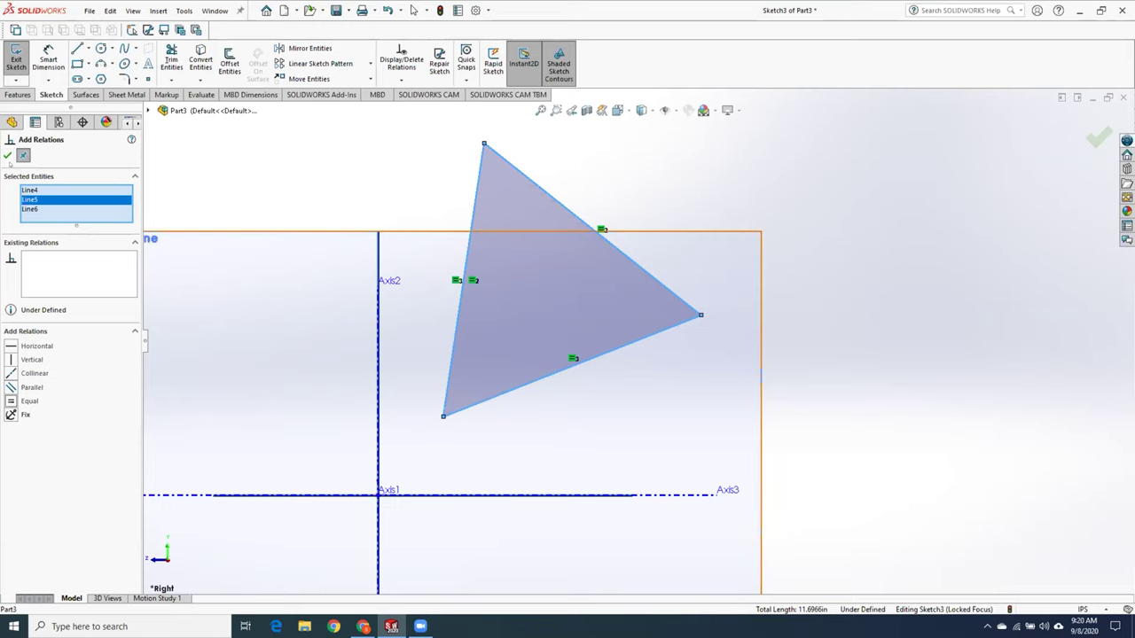
click(8, 156)
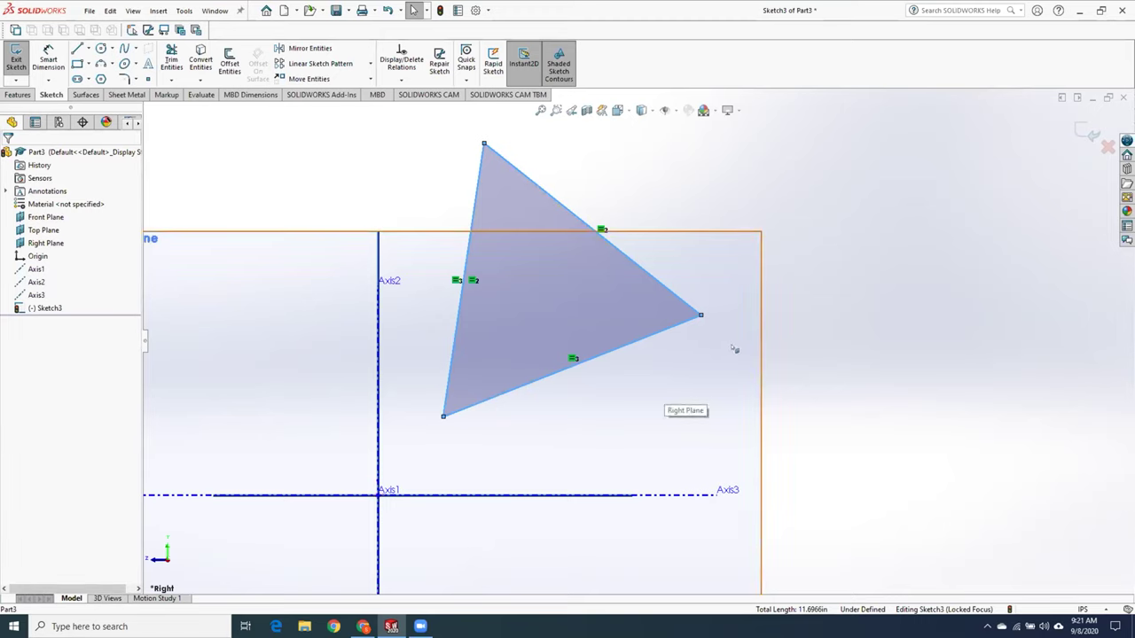
- Clear the preselected sides and add a Horizontal relation to the triangle's base line
click(402, 80)
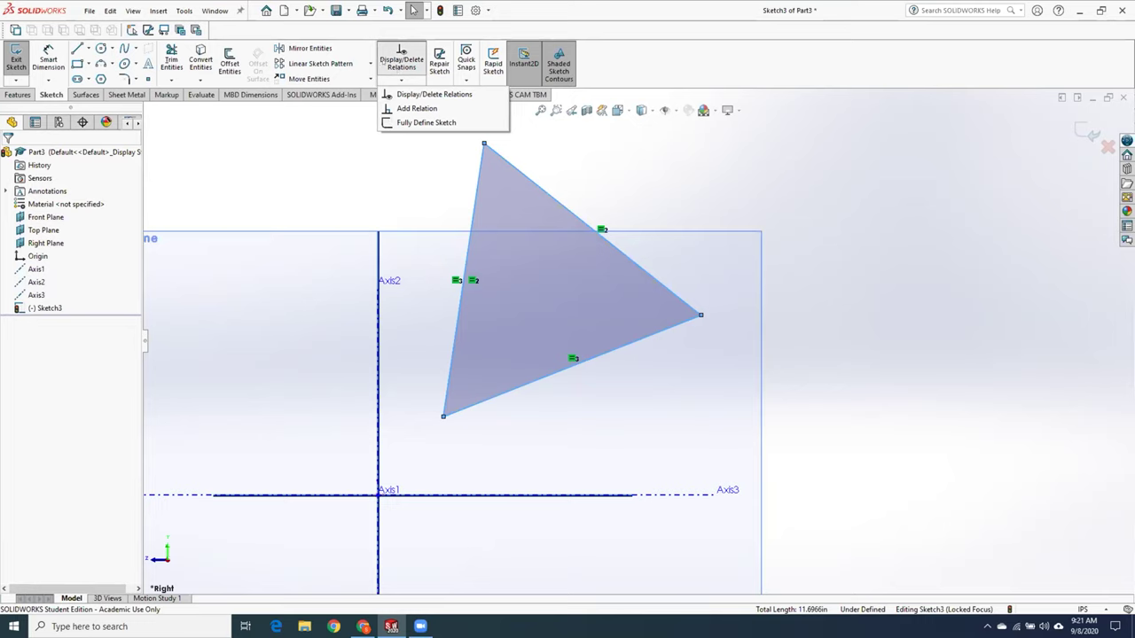
click(416, 108)
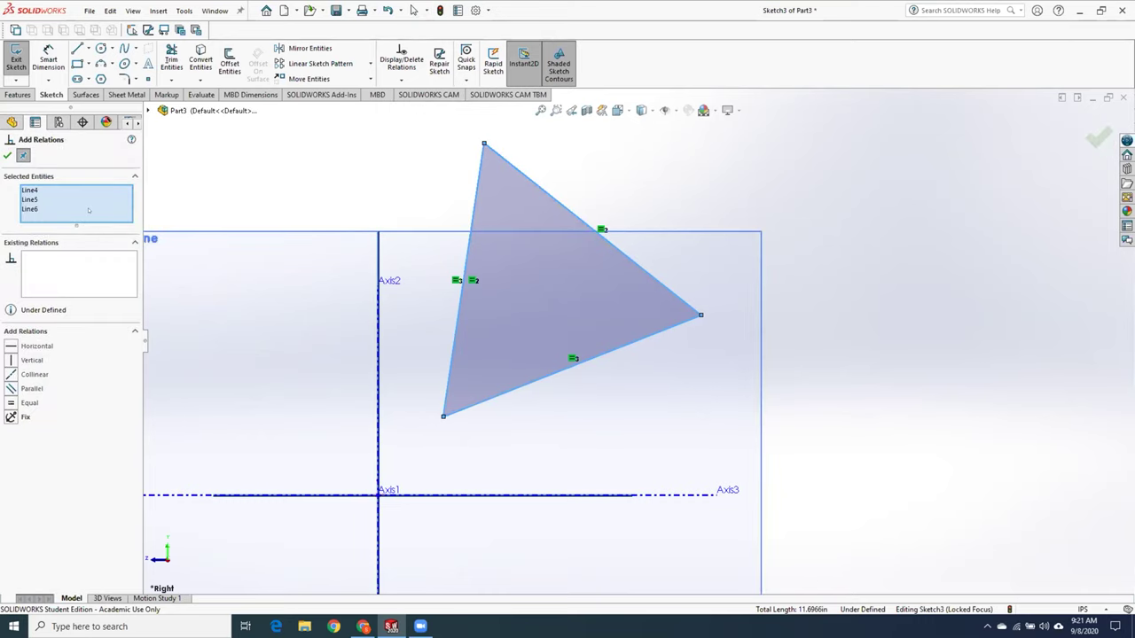
right_click(89, 210)
click(125, 218)
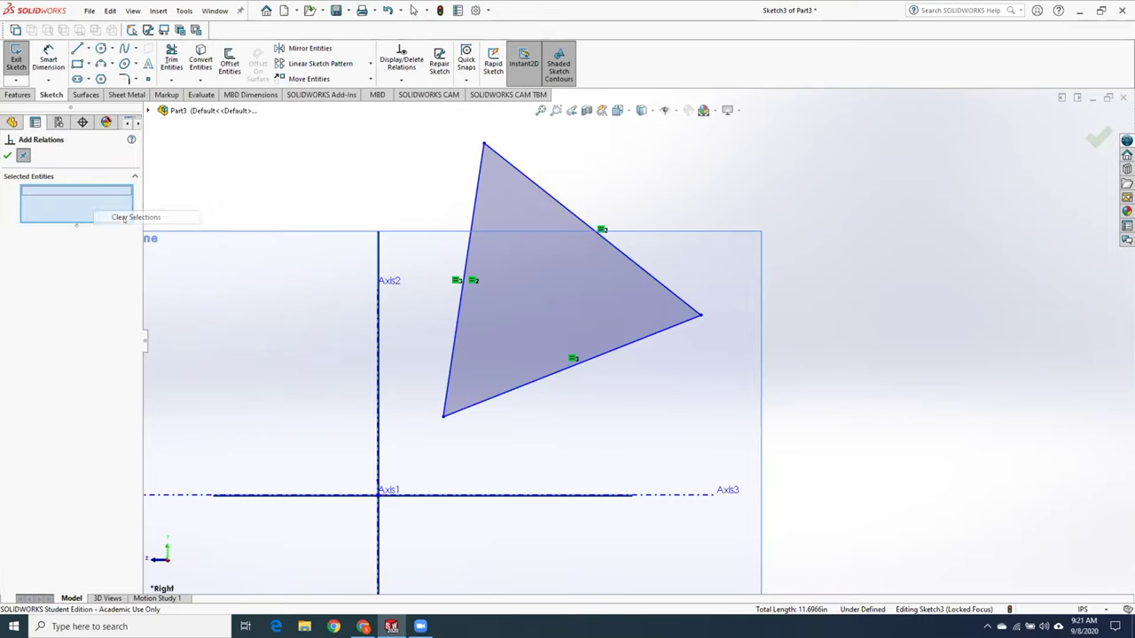
click(657, 333)
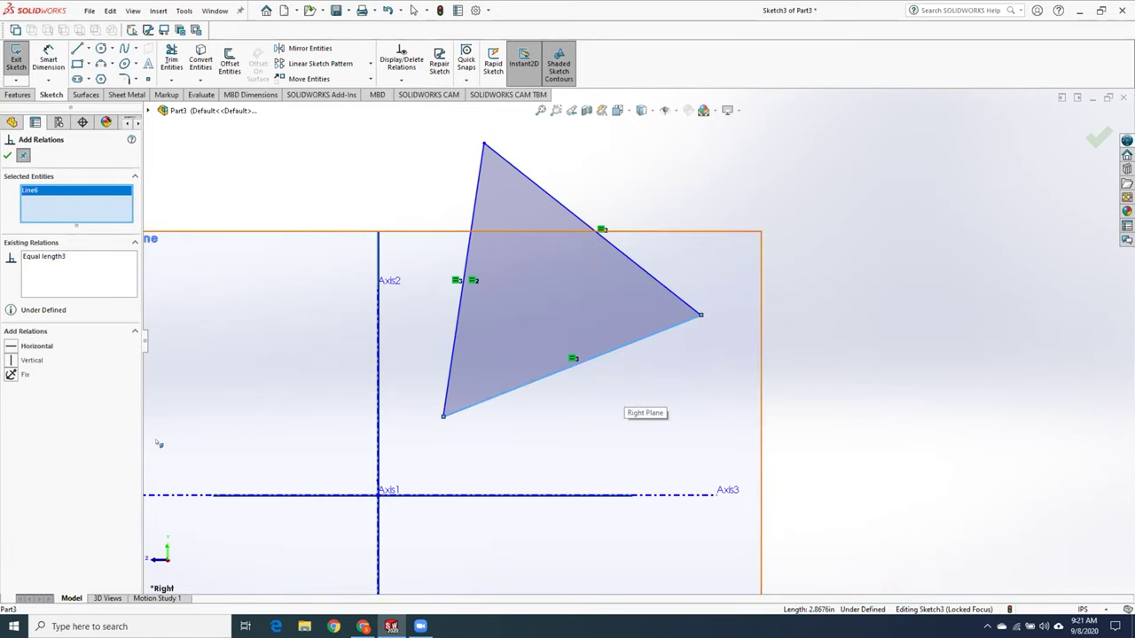
click(37, 346)
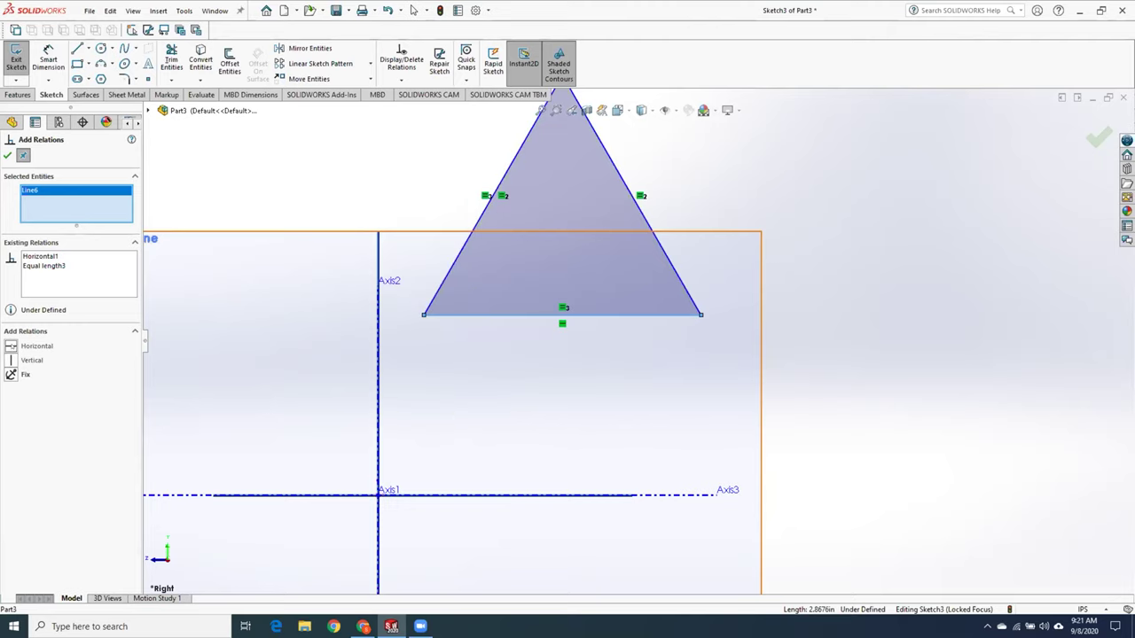
click(7, 155)
- Dimension the triangle's height from its base to its apex and set it to 1.0 in
key(z)
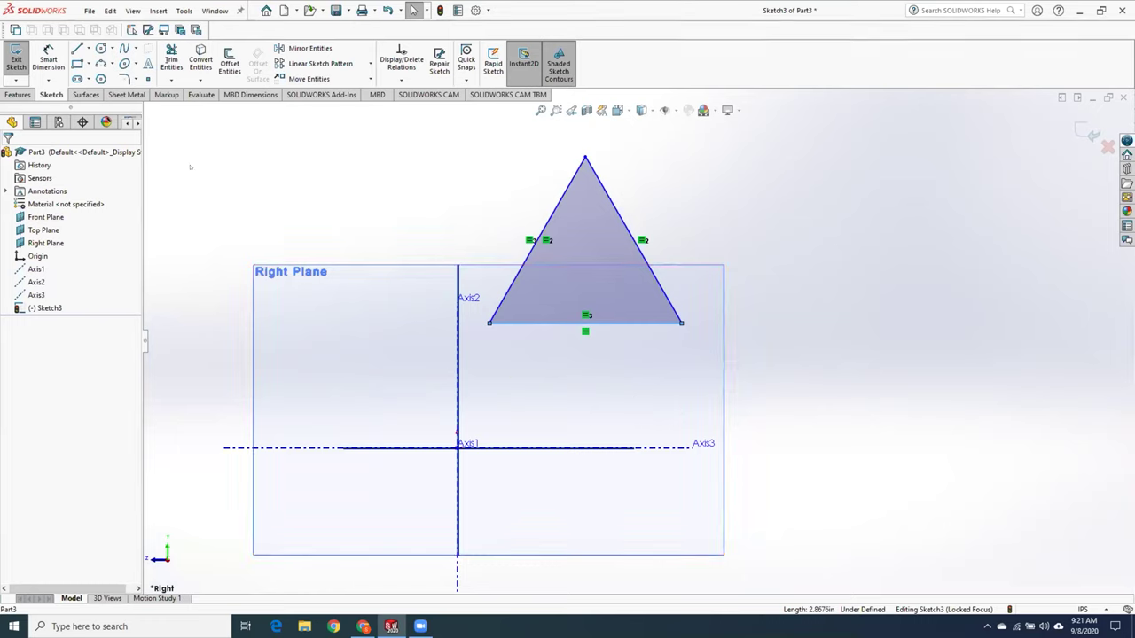
click(48, 60)
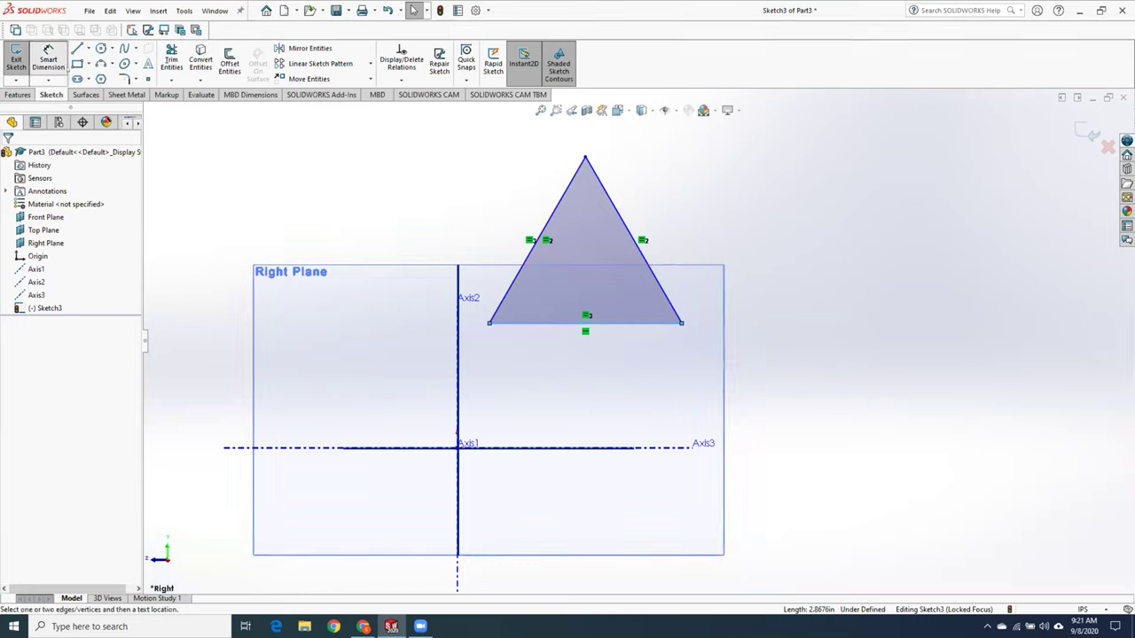
click(535, 322)
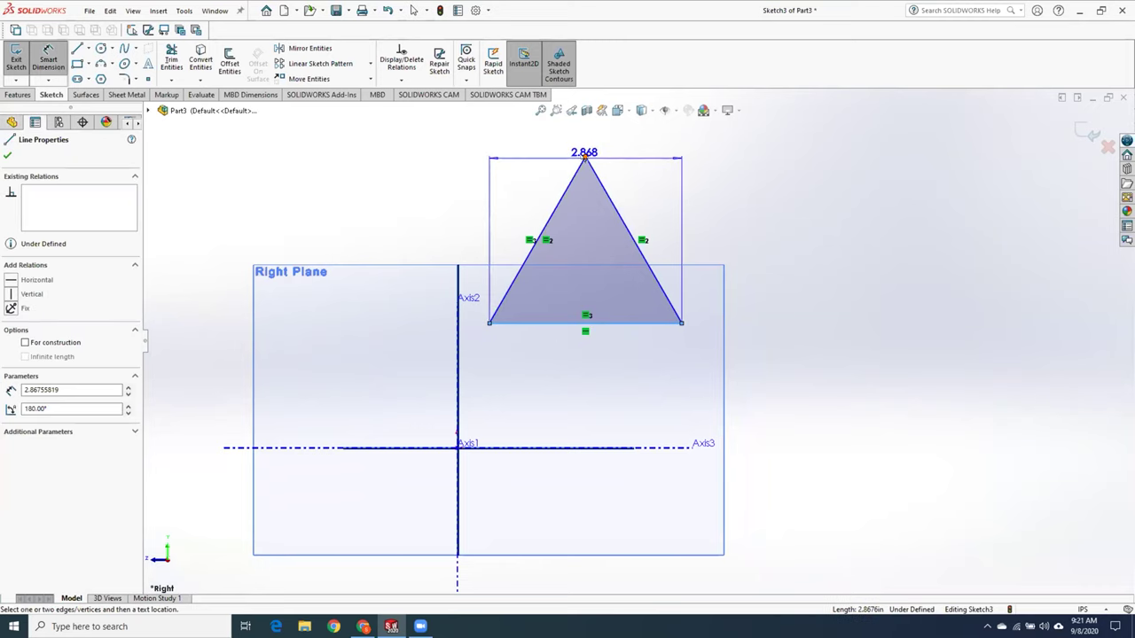
click(585, 158)
click(458, 190)
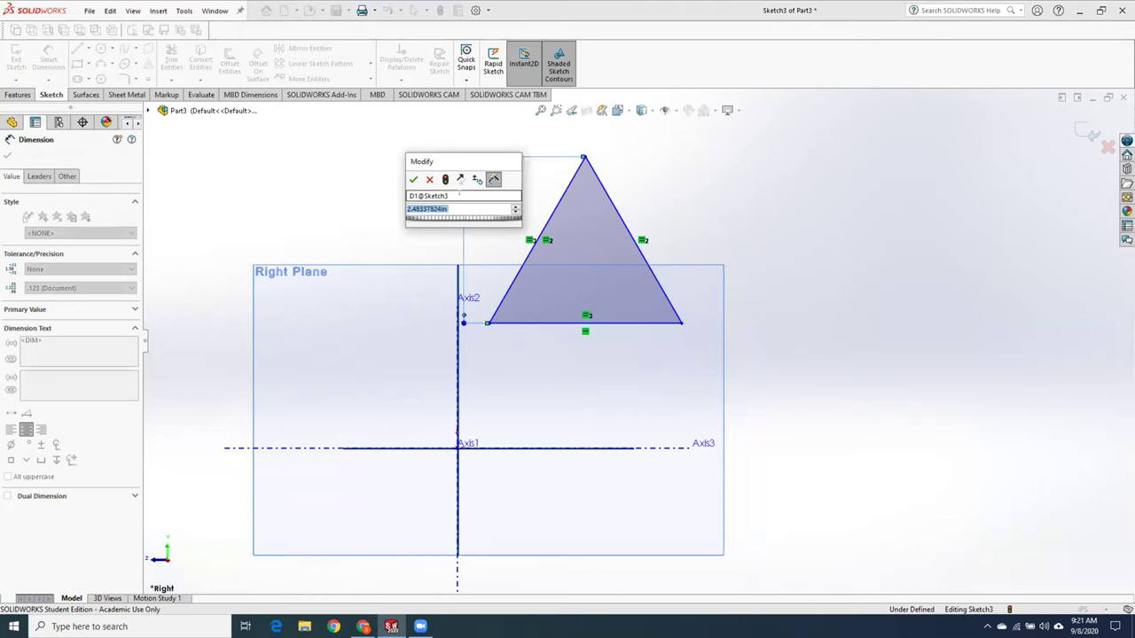
text(1.0in)
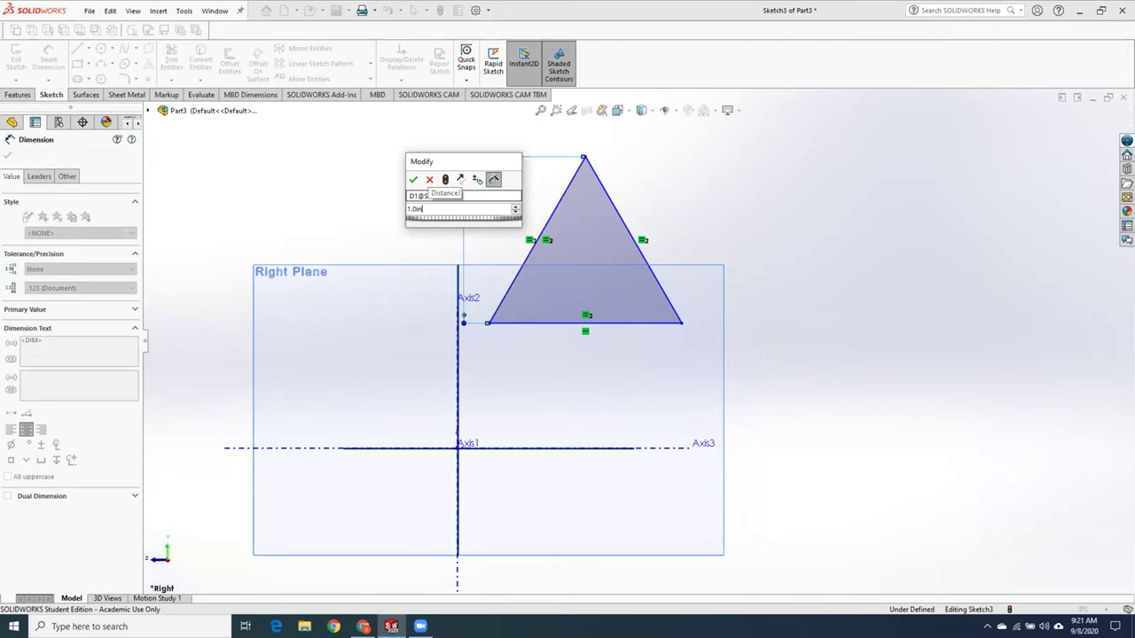
key(Return)
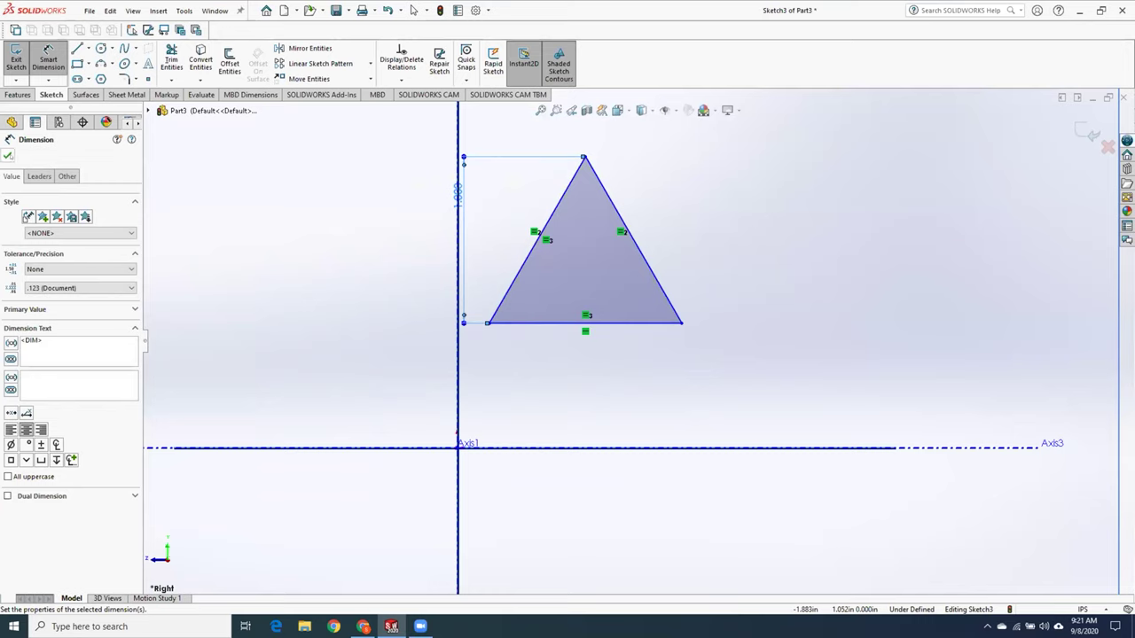
key(Escape)
- Move the triangle down closer to Axis3 and dimension its lower-left corner horizontally from Axis2, accepting the current distance
drag(633, 322, 750, 388)
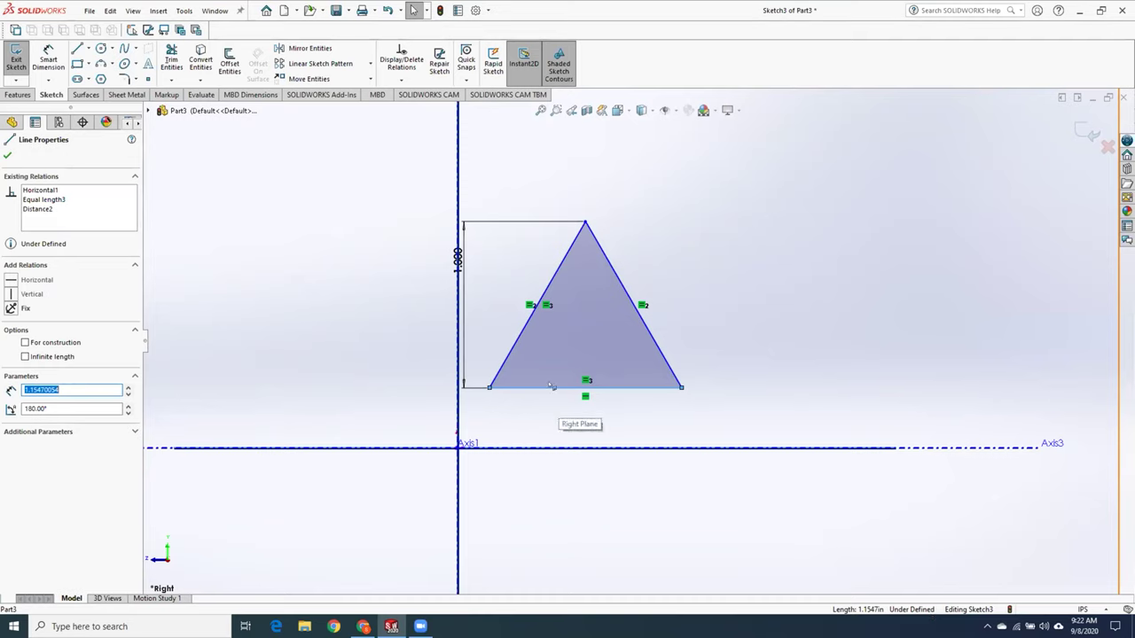
click(7, 155)
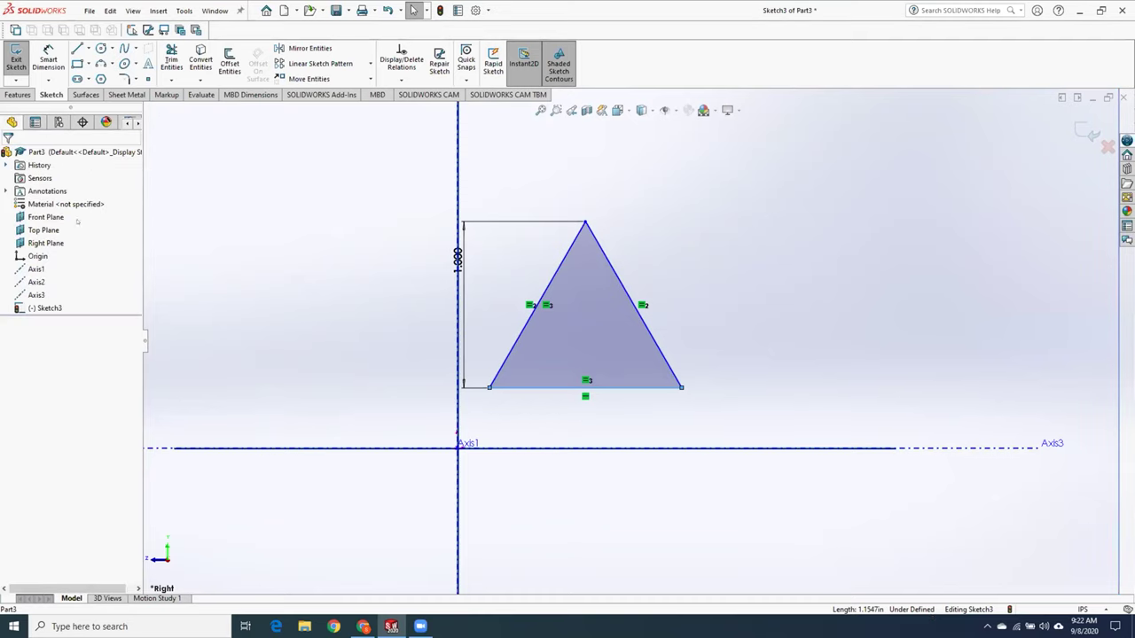
click(48, 53)
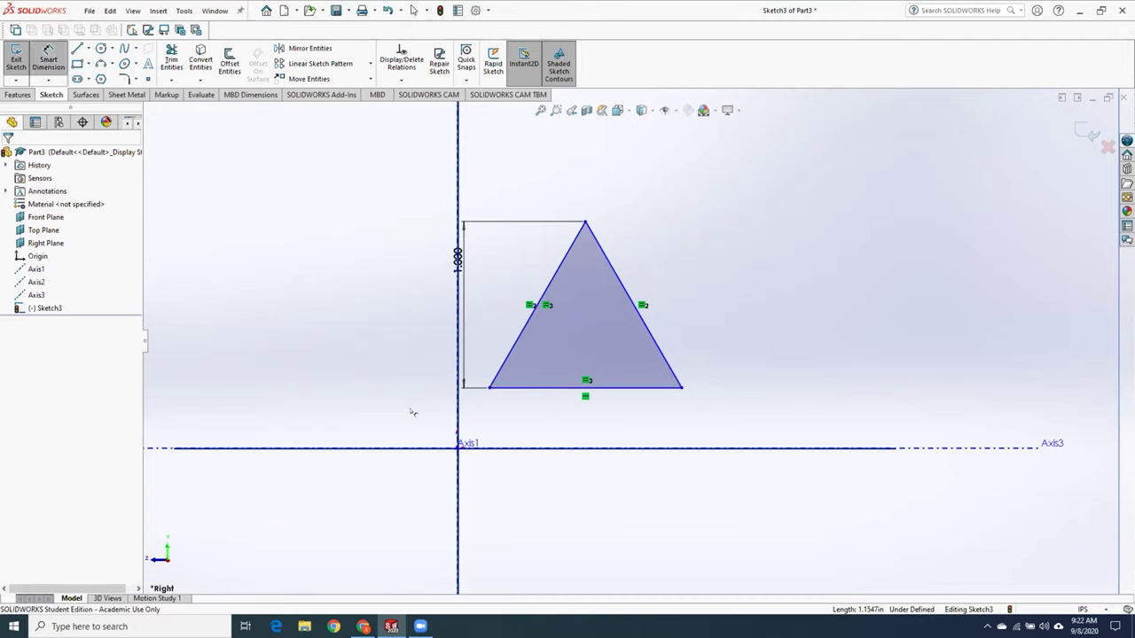
click(458, 413)
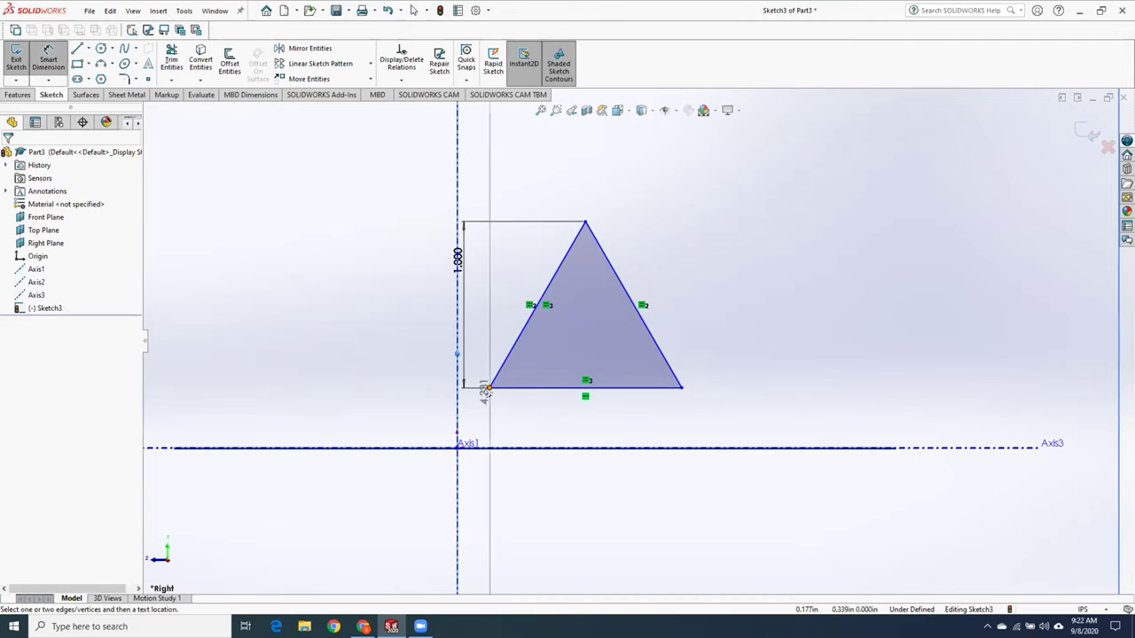
click(487, 387)
click(383, 403)
key(Return)
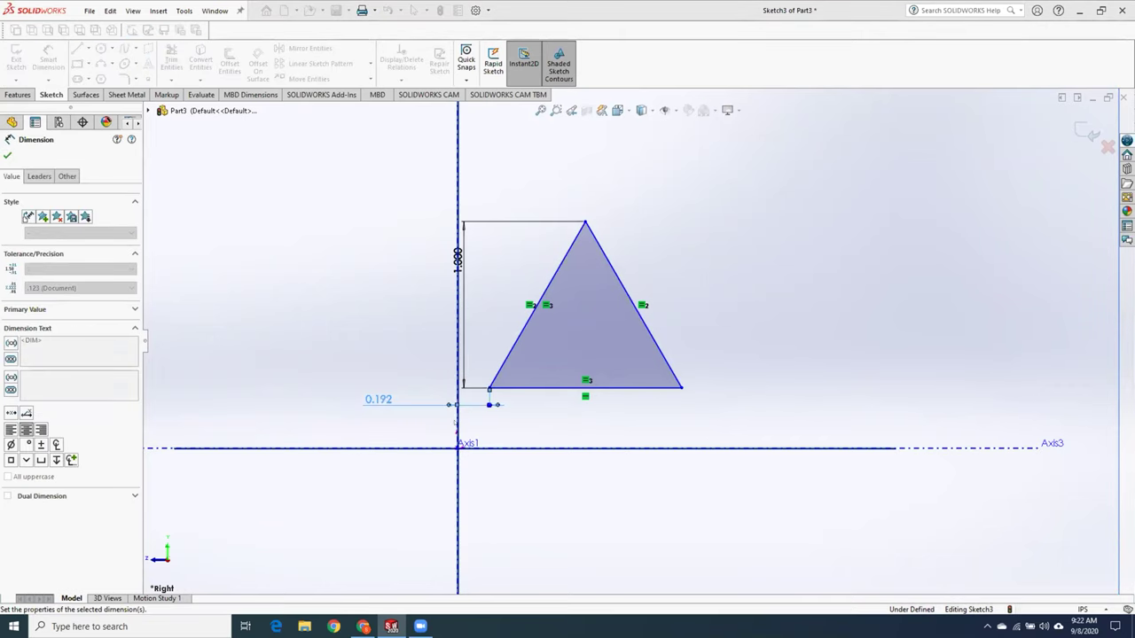
- Dimension the vertical distance between the triangle's base and Axis3, accepting the current value
click(638, 387)
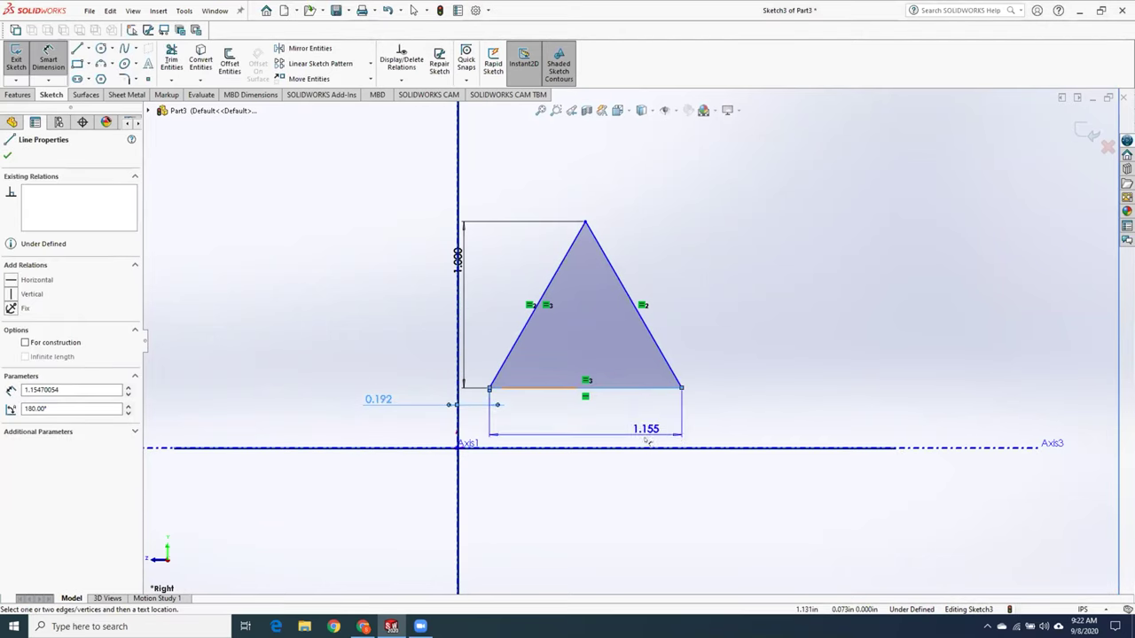
click(720, 446)
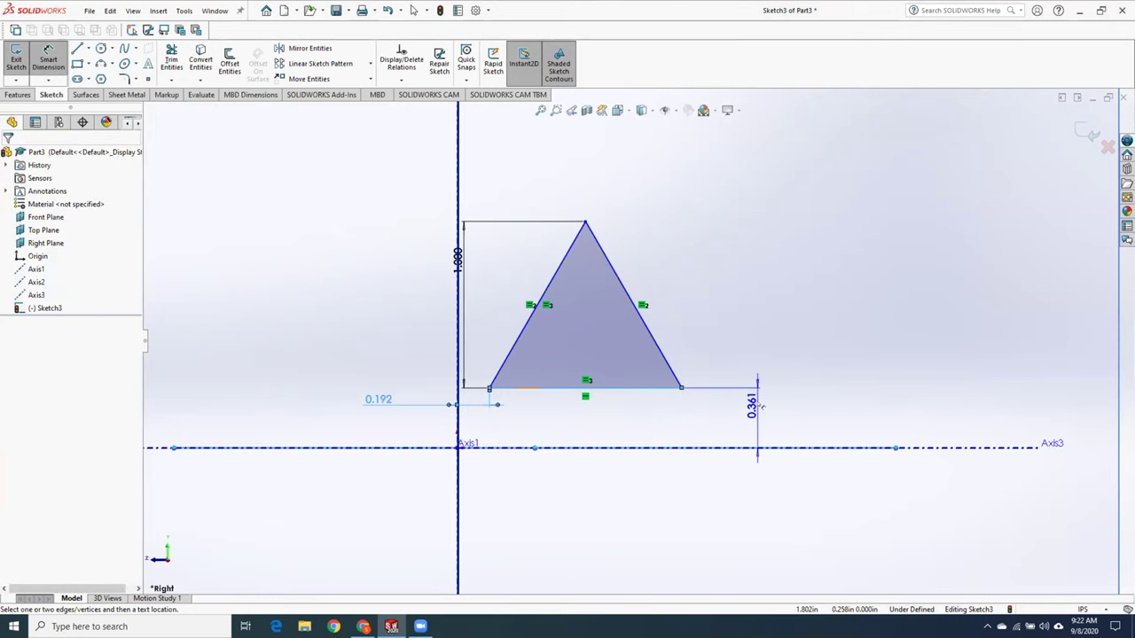
click(758, 426)
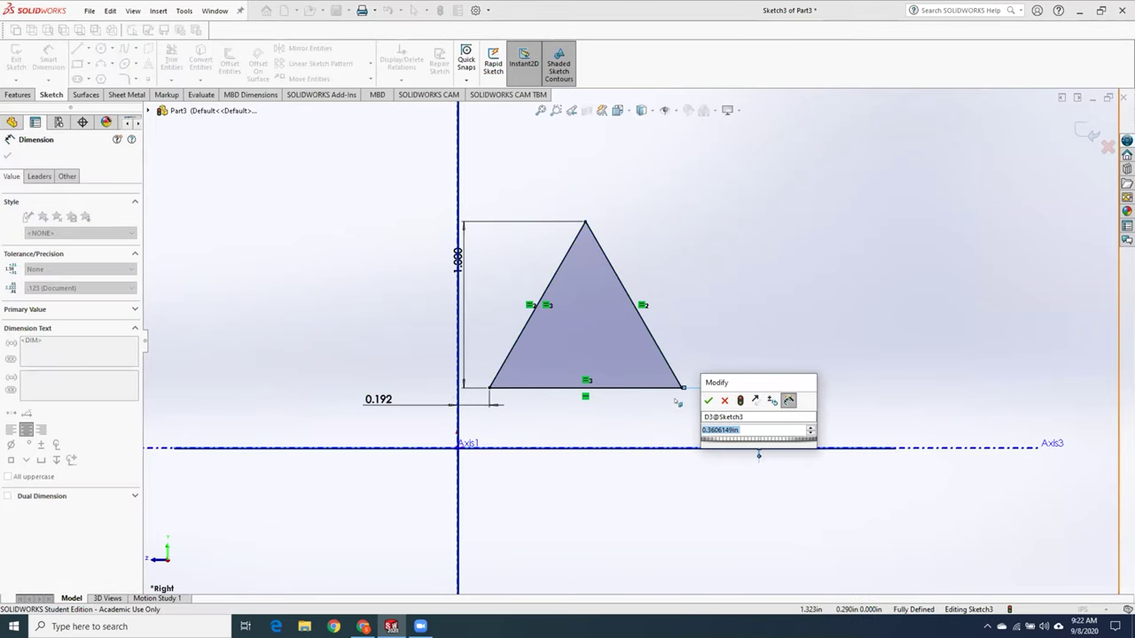
click(707, 399)
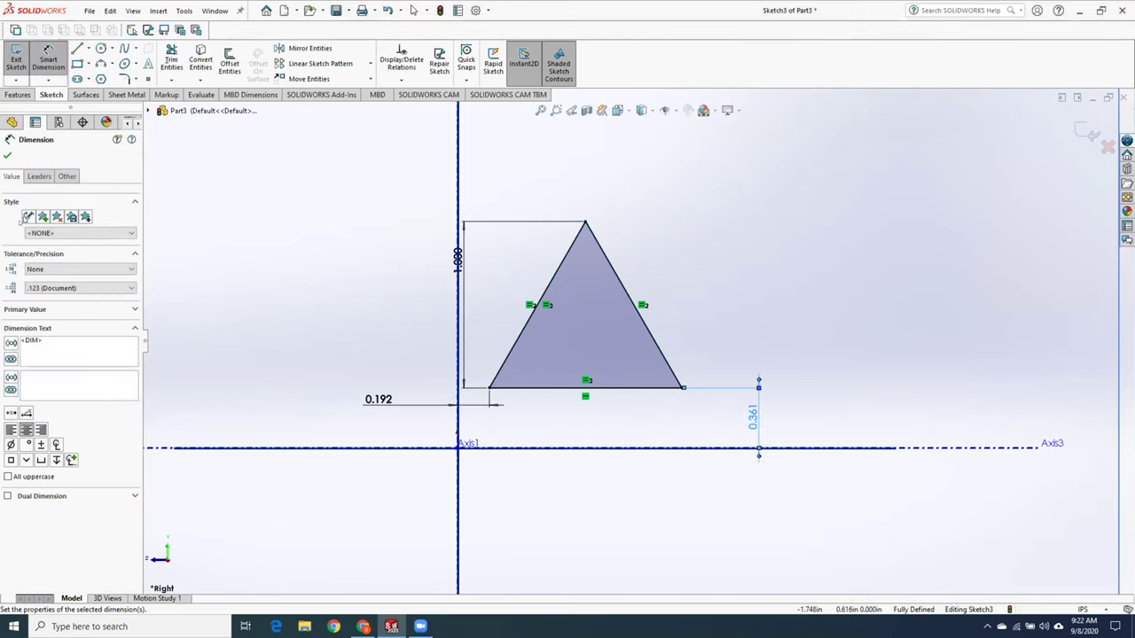
click(7, 155)
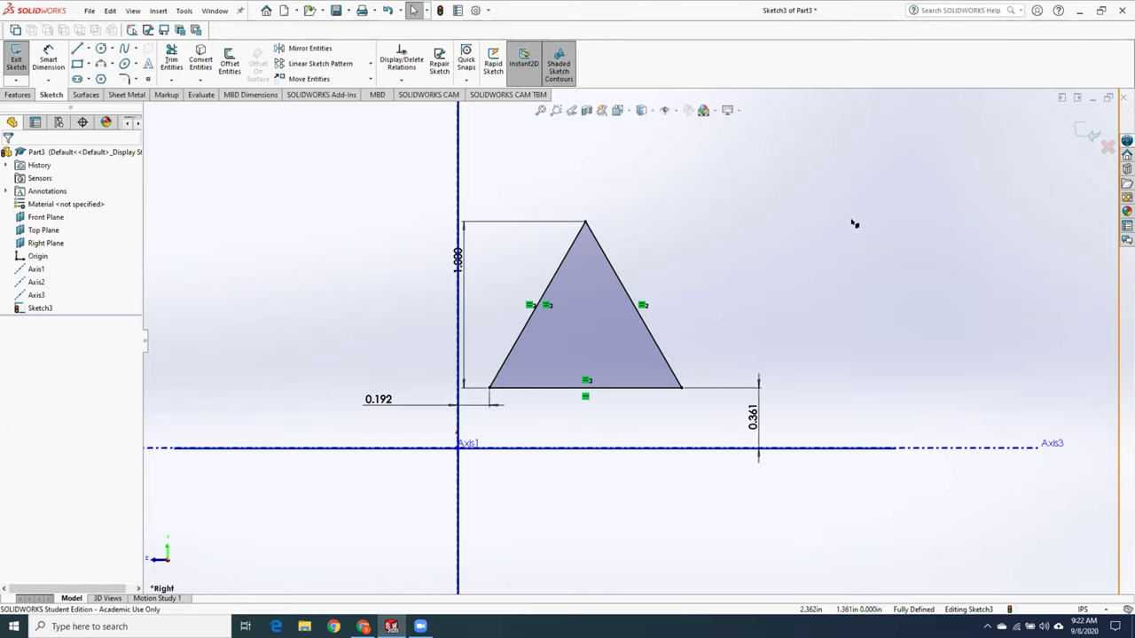
- Undo the two dimensions that locate the triangle from Axis2 and Axis3
scroll(854, 224, up, 3)
scroll(854, 223, down, 1)
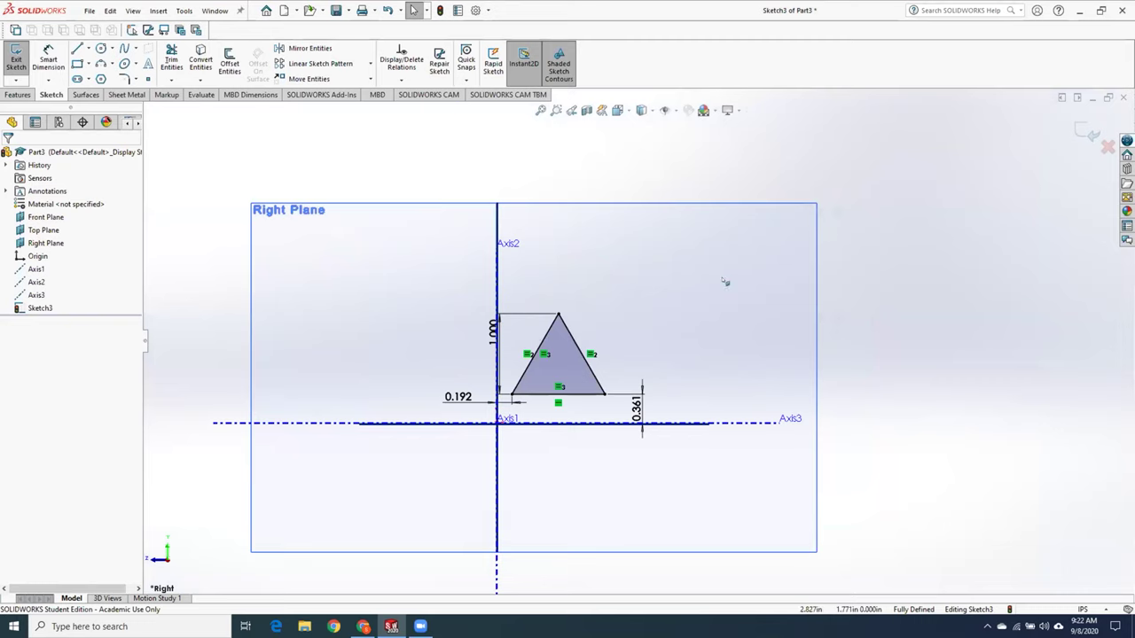
scroll(725, 282, down, 2)
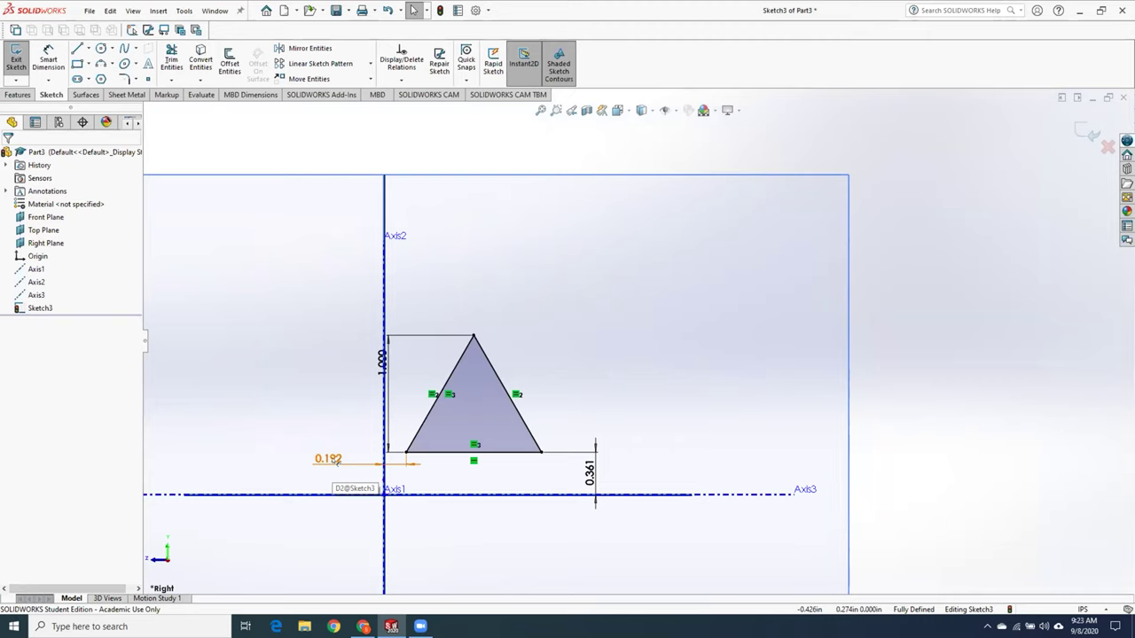
key(ctrl+z)
key(ctrl+z)
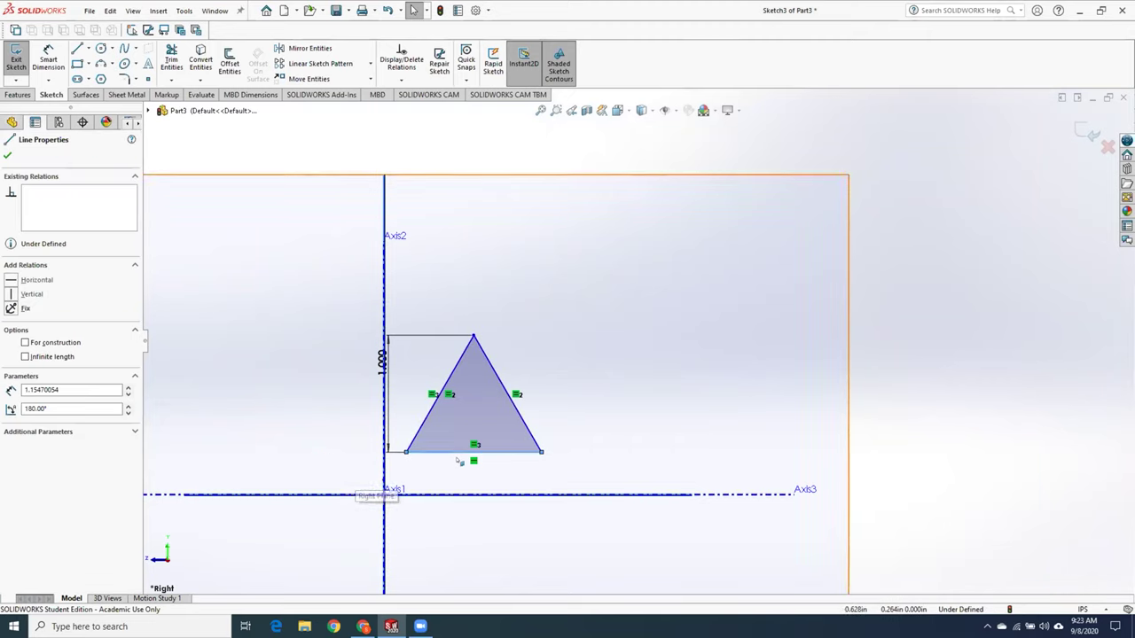
- Move the triangle by its lower-left corner to about 1.42 in from Axis2 and 0.98 in above Axis3
click(429, 459)
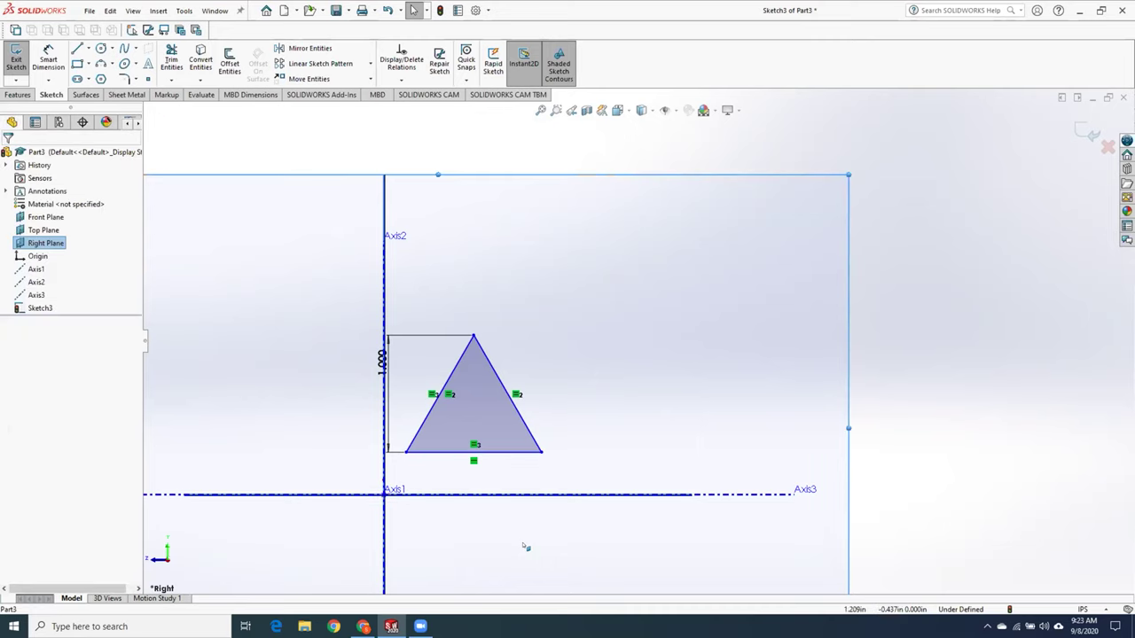
drag(408, 453, 550, 379)
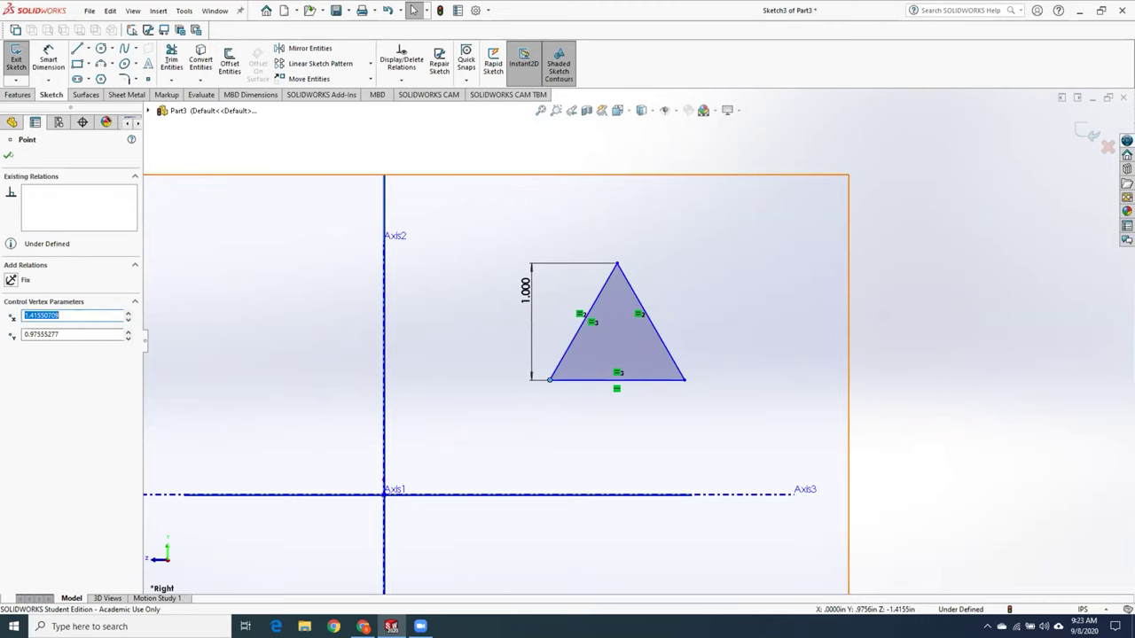
key(Escape)
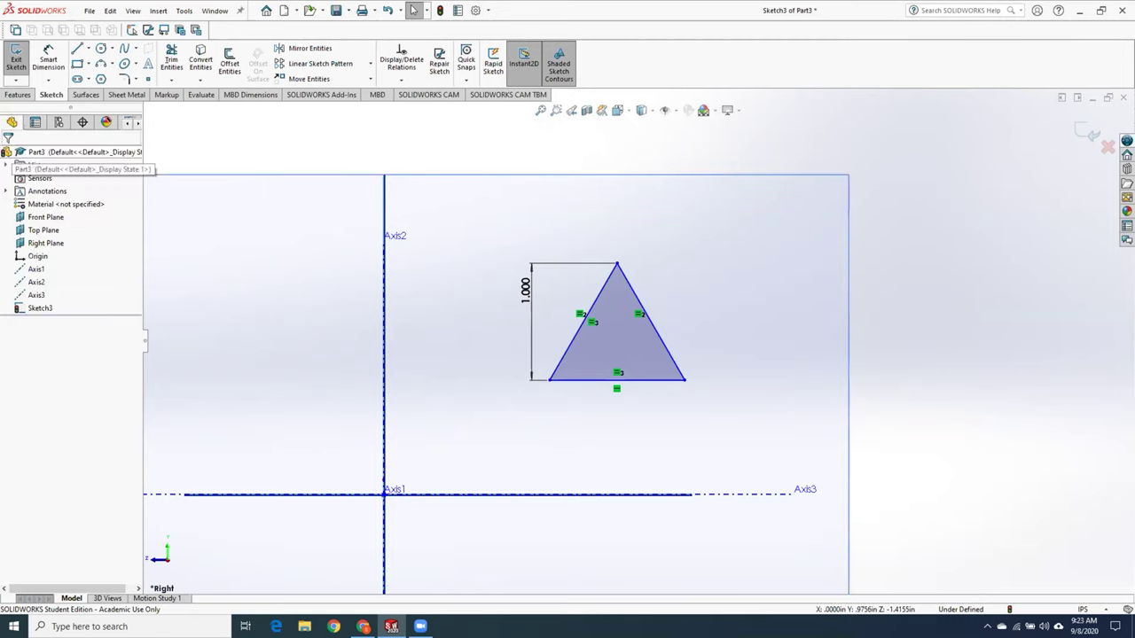
- Dimension the vertical distance from the triangle's base to Axis3 and set it to 0.5 in
click(48, 60)
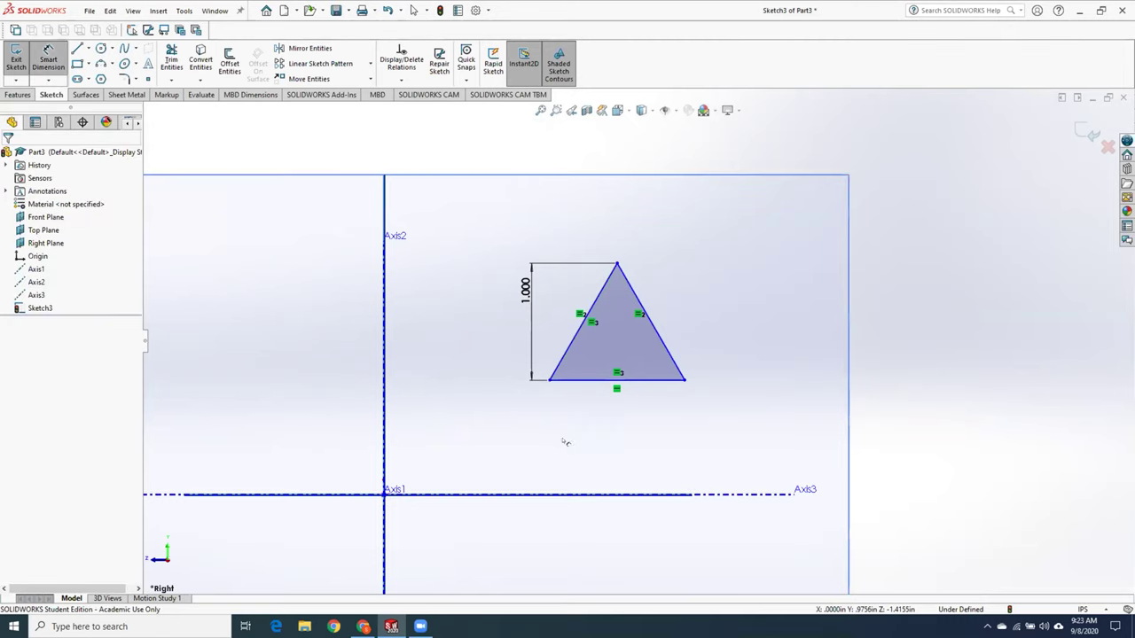
click(578, 379)
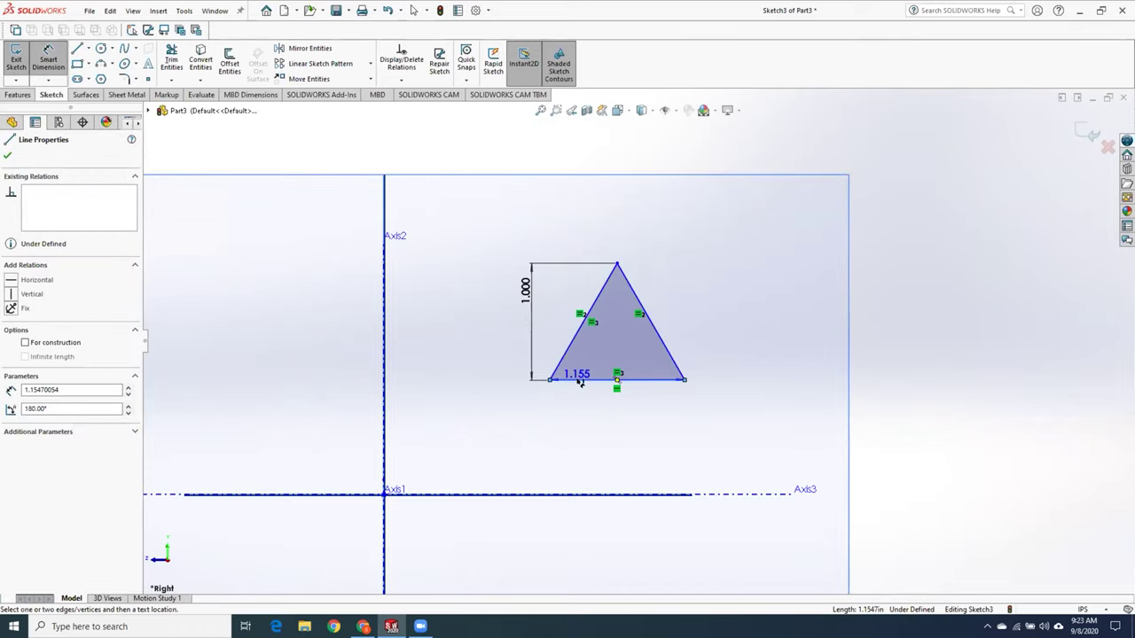
click(583, 494)
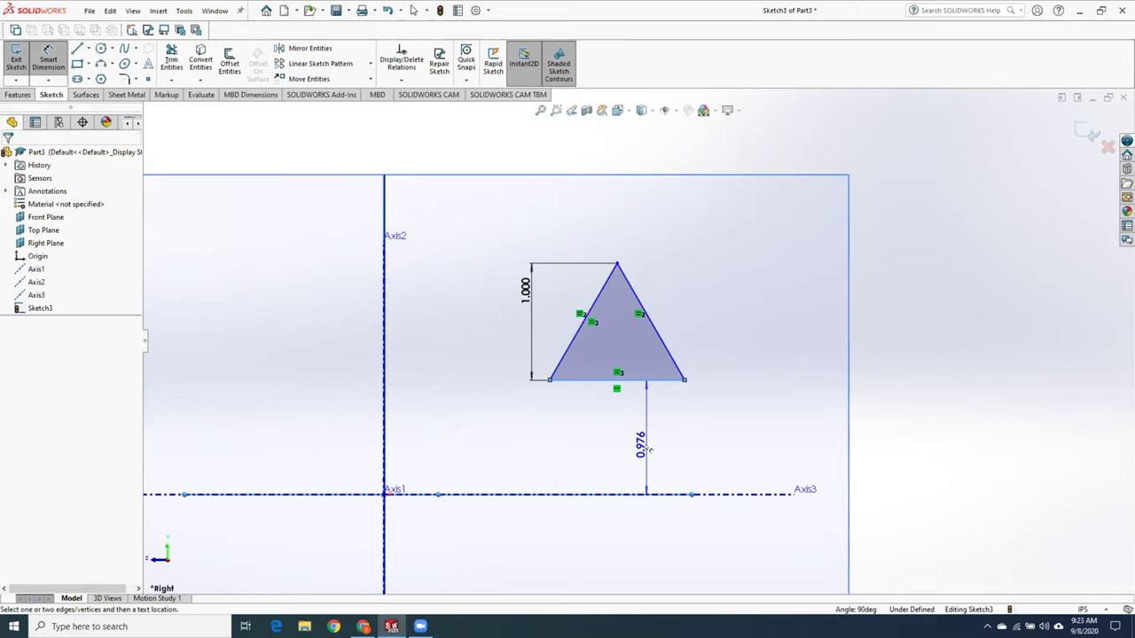
click(646, 448)
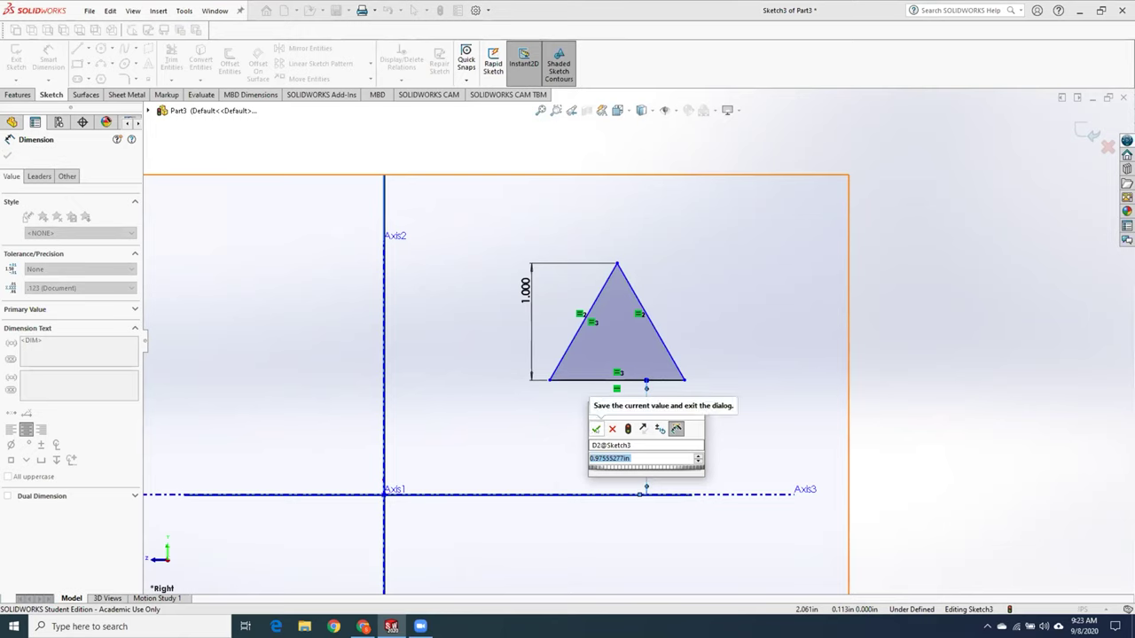
click(649, 457)
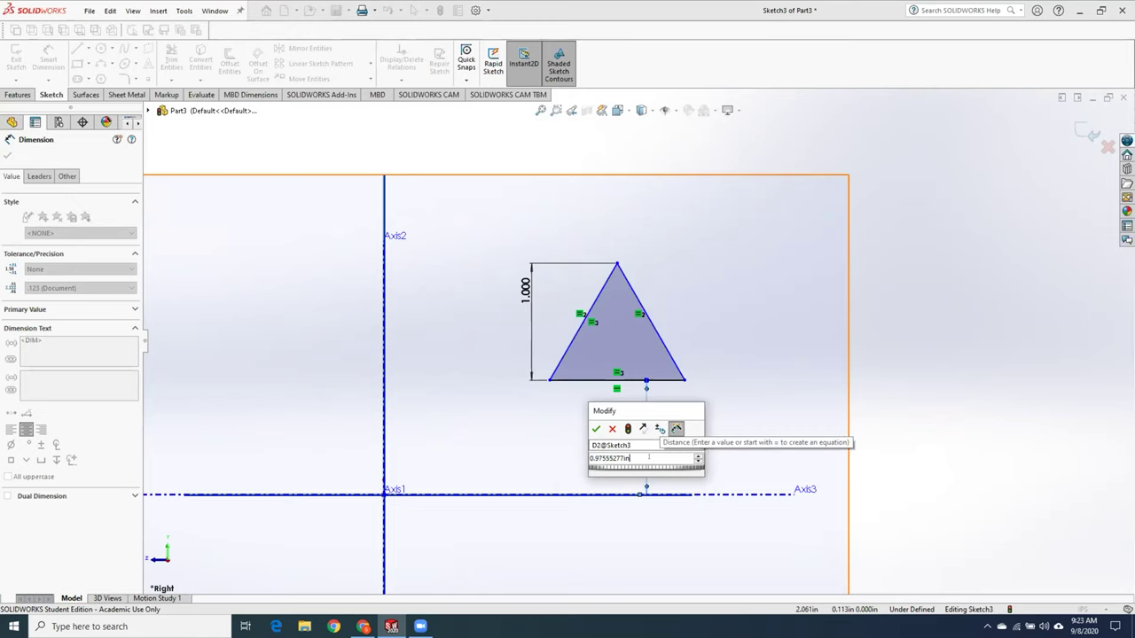
key(ctrl+a)
text(5in)
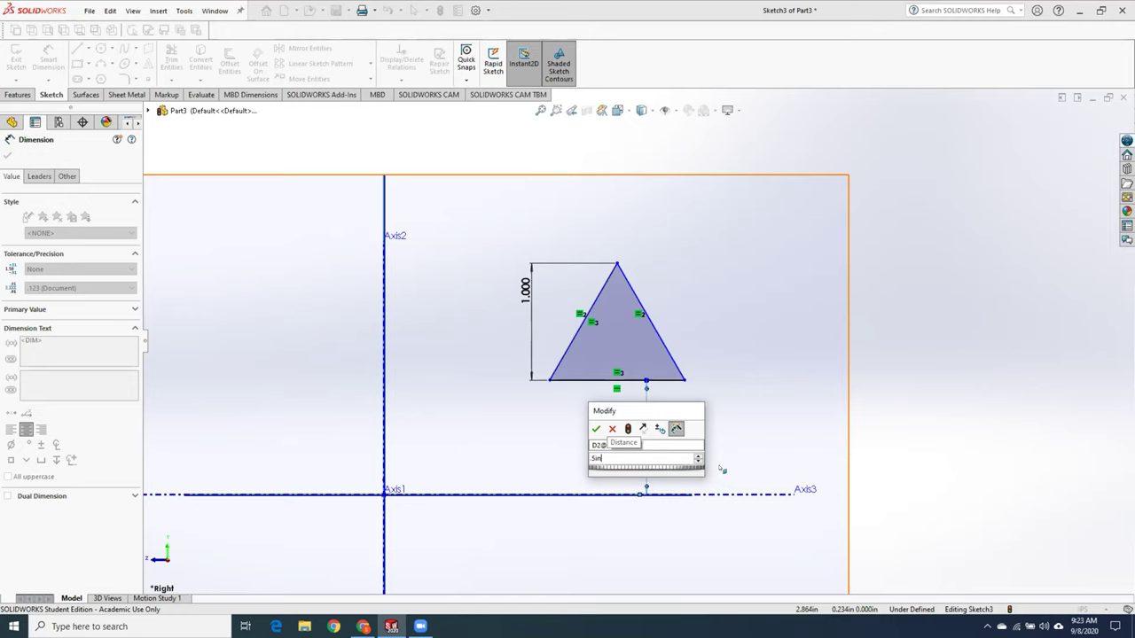
key(Return)
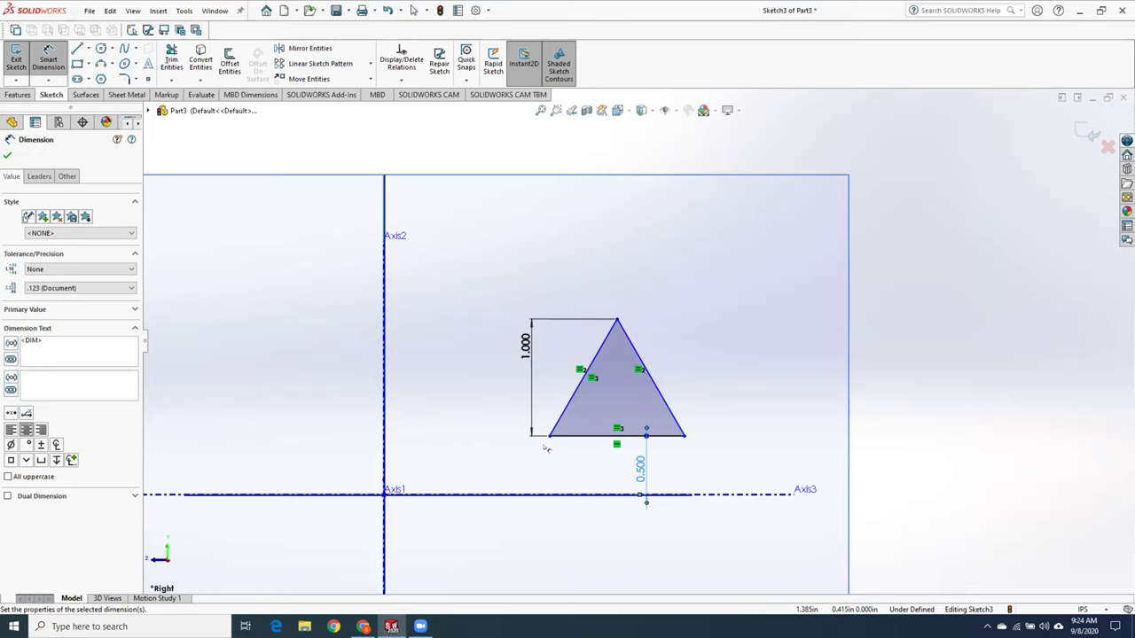
- Dimension the triangle's lower-left corner 0.5 in horizontally from Axis2 and place the dimension text below the triangle's base
click(48, 57)
click(550, 435)
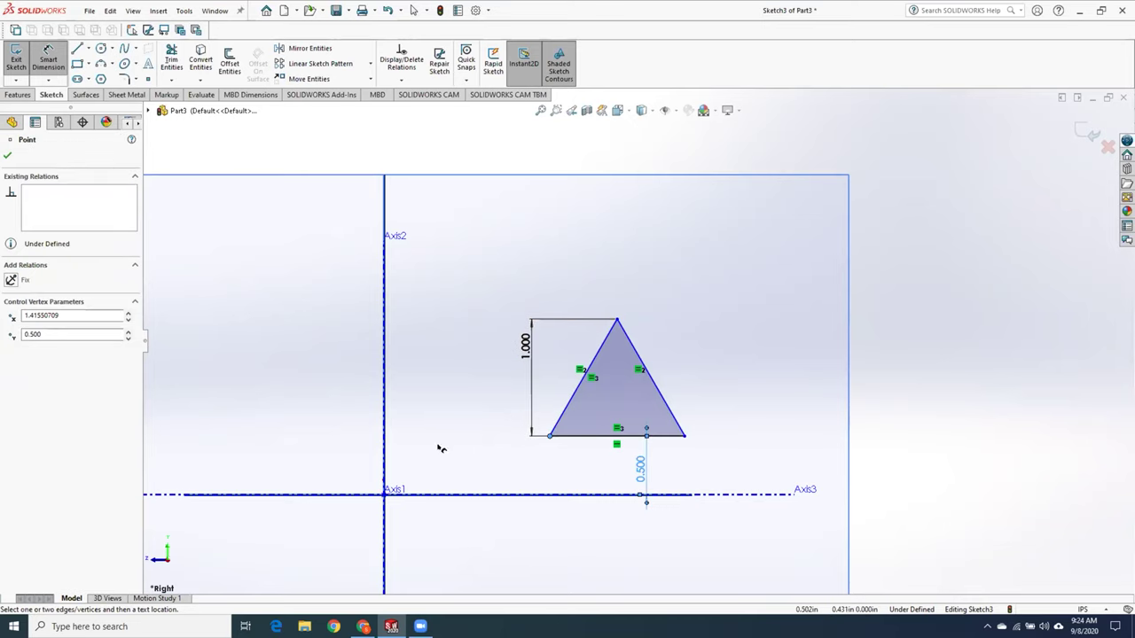
click(384, 423)
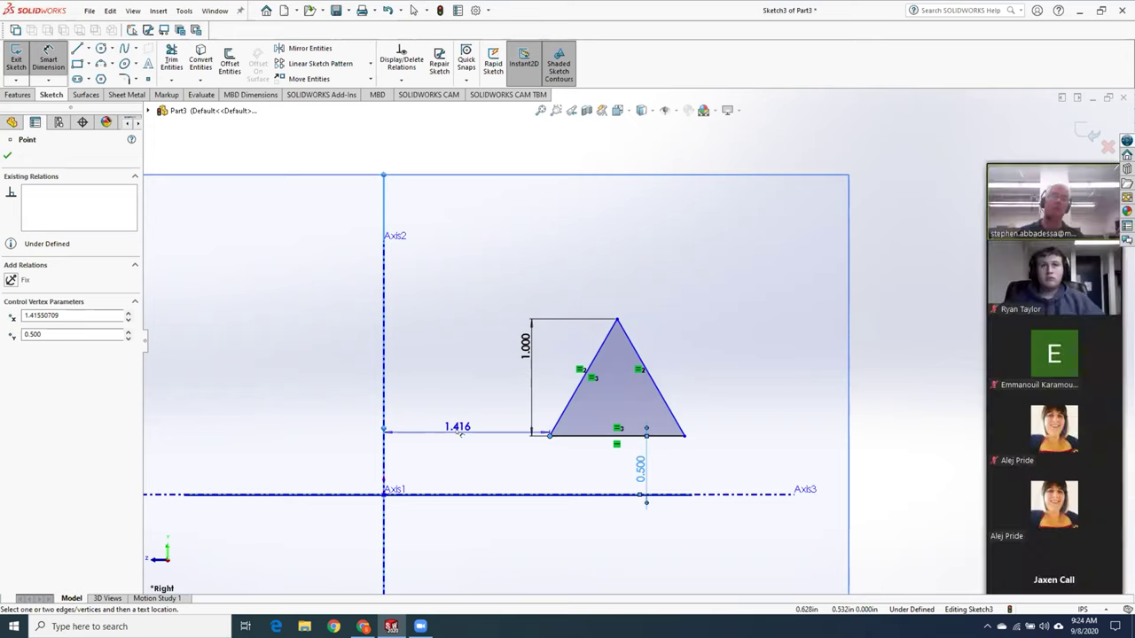
click(458, 432)
text(.5in)
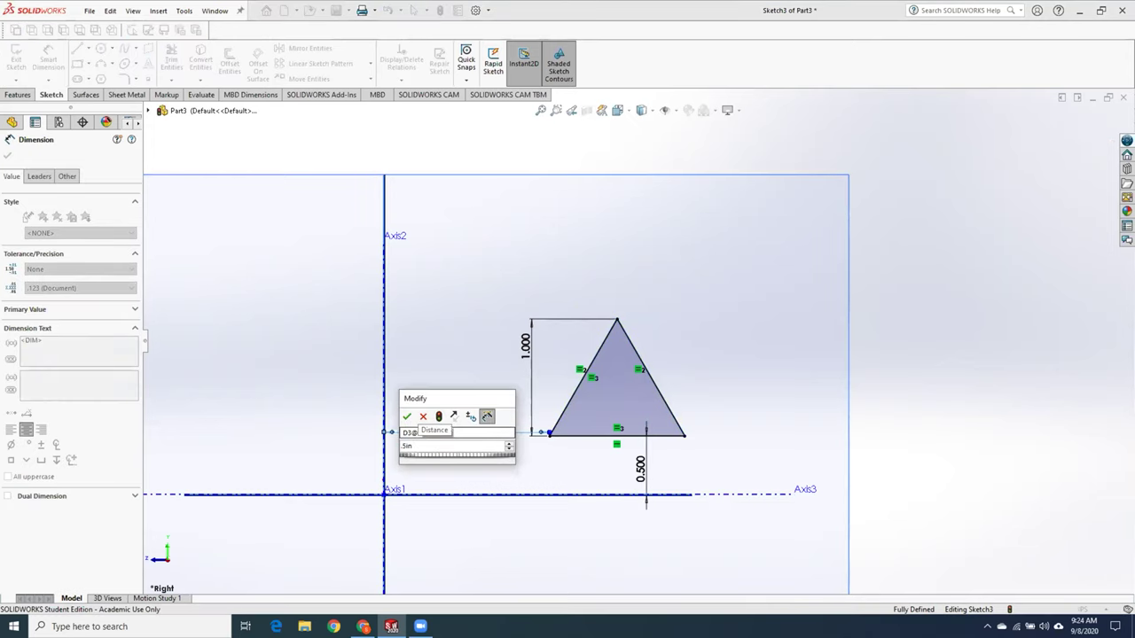
key(Return)
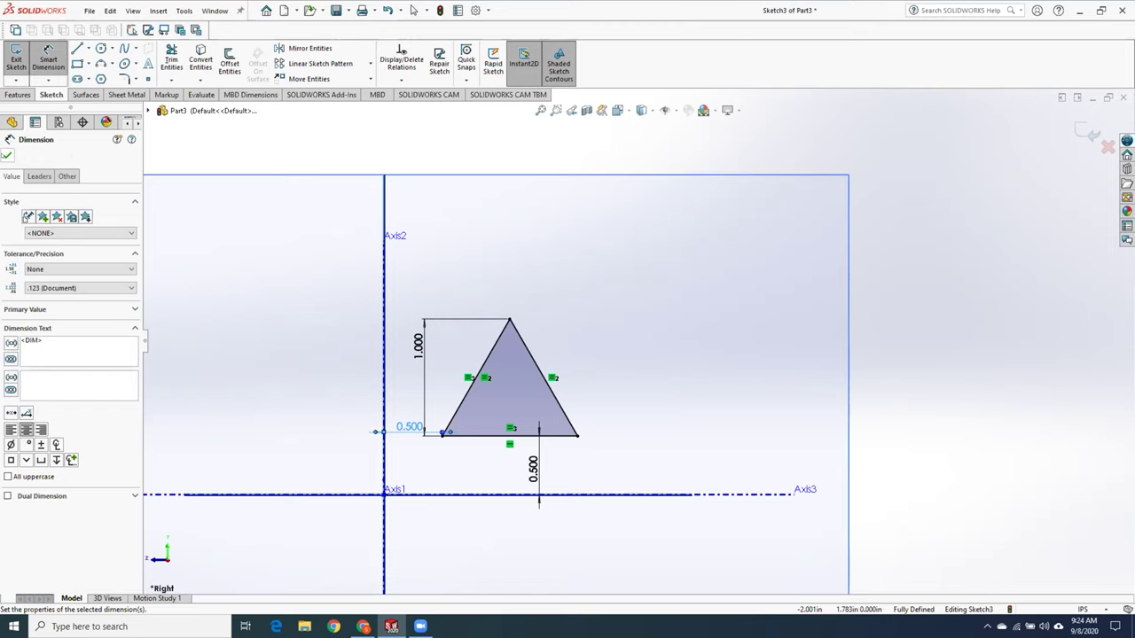
click(7, 155)
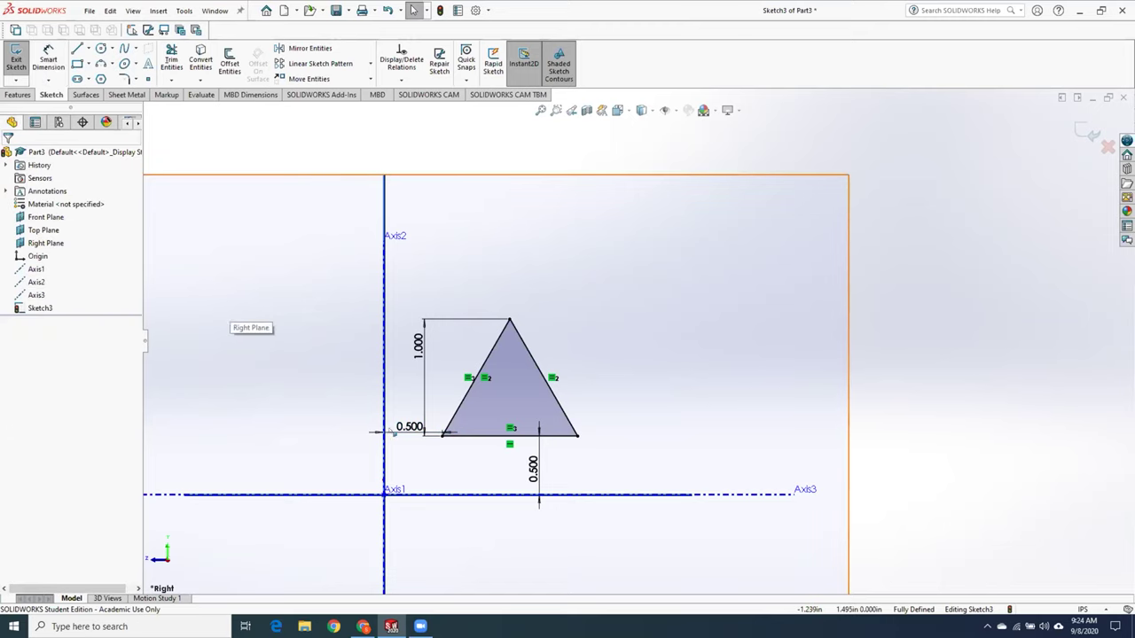
drag(409, 427, 411, 455)
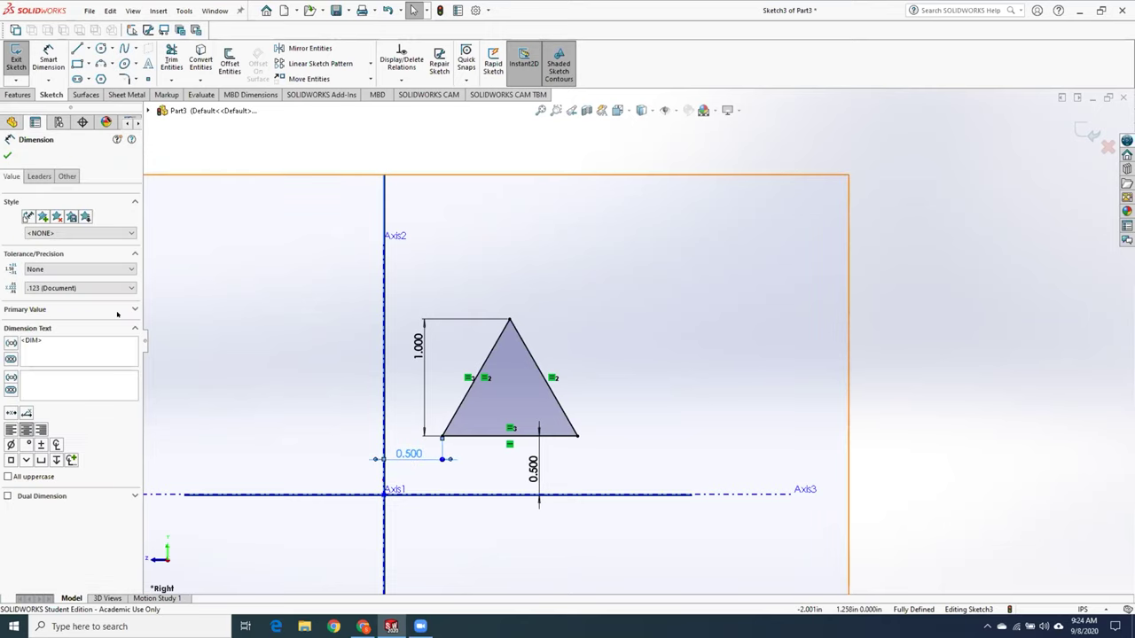
click(7, 155)
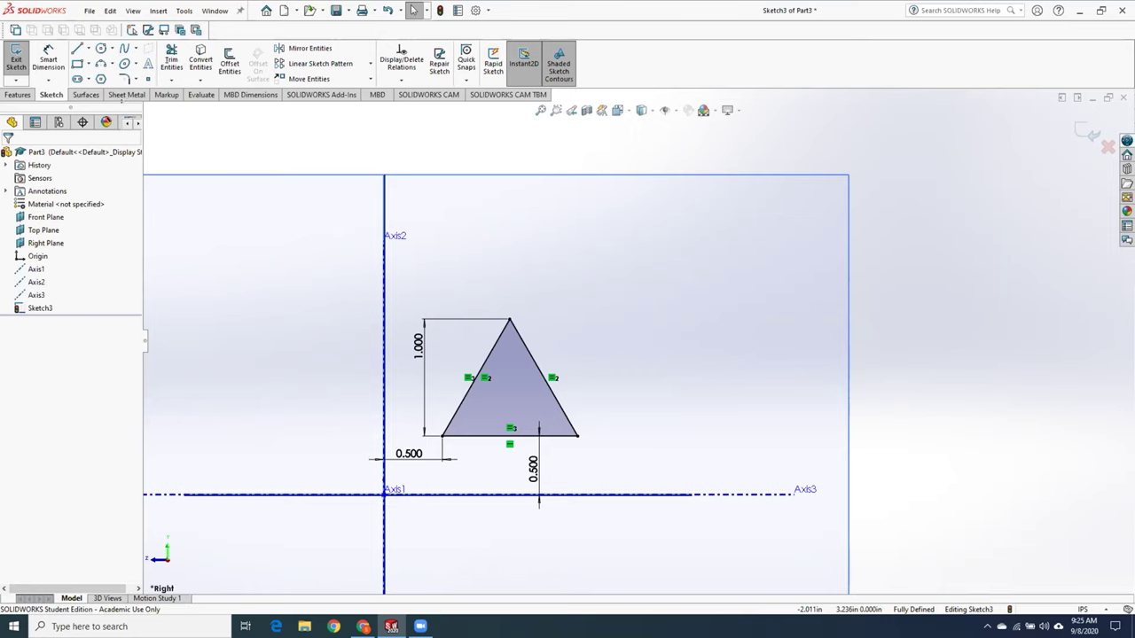
- Exit the sketch and extrude the triangle as a blind boss with a depth of 0.360 in
click(16, 60)
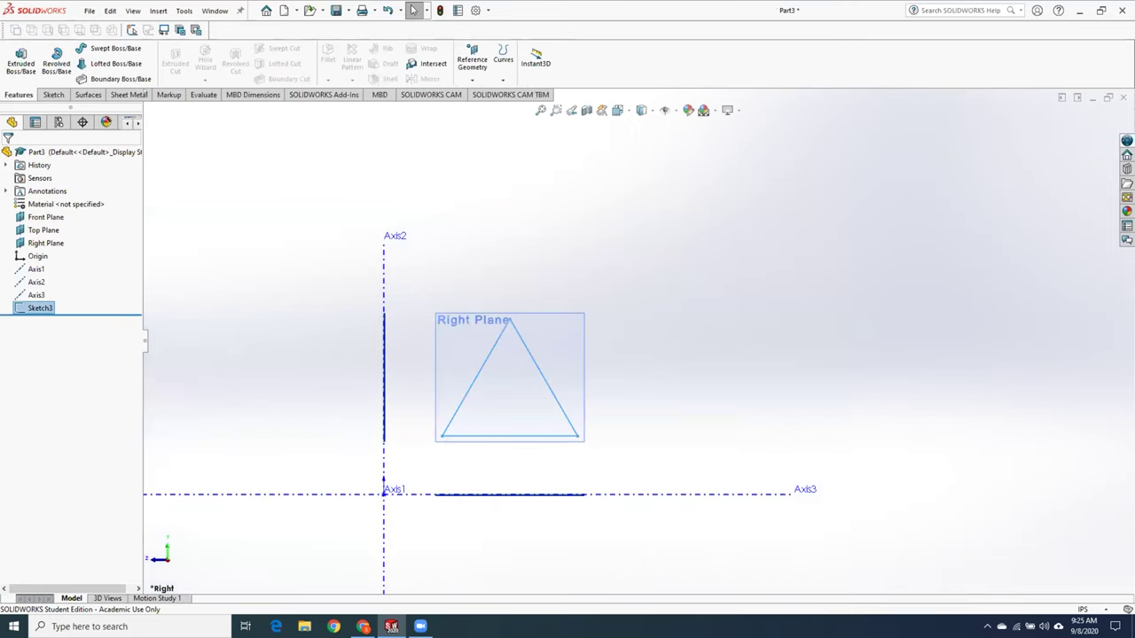
click(21, 60)
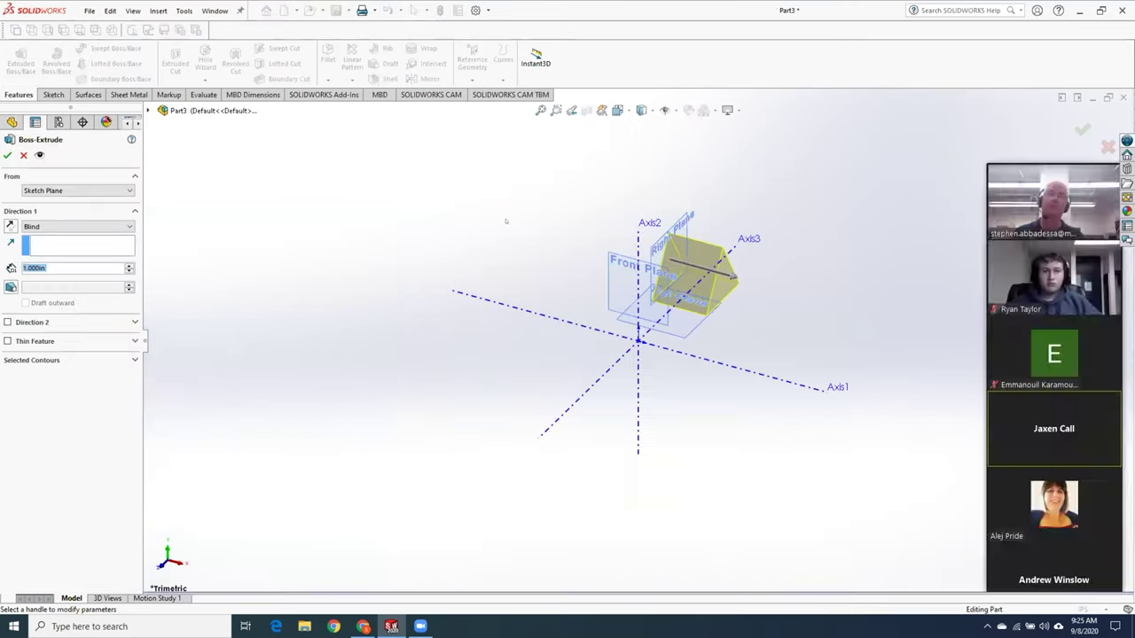
drag(732, 278, 681, 260)
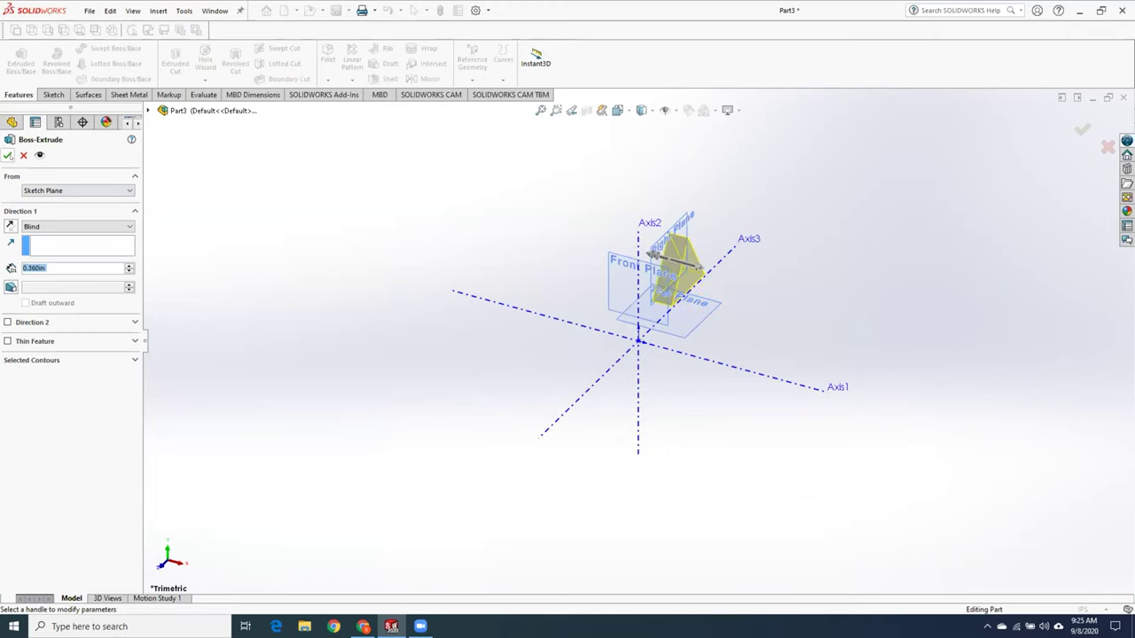
click(8, 155)
scroll(733, 271, down, 5)
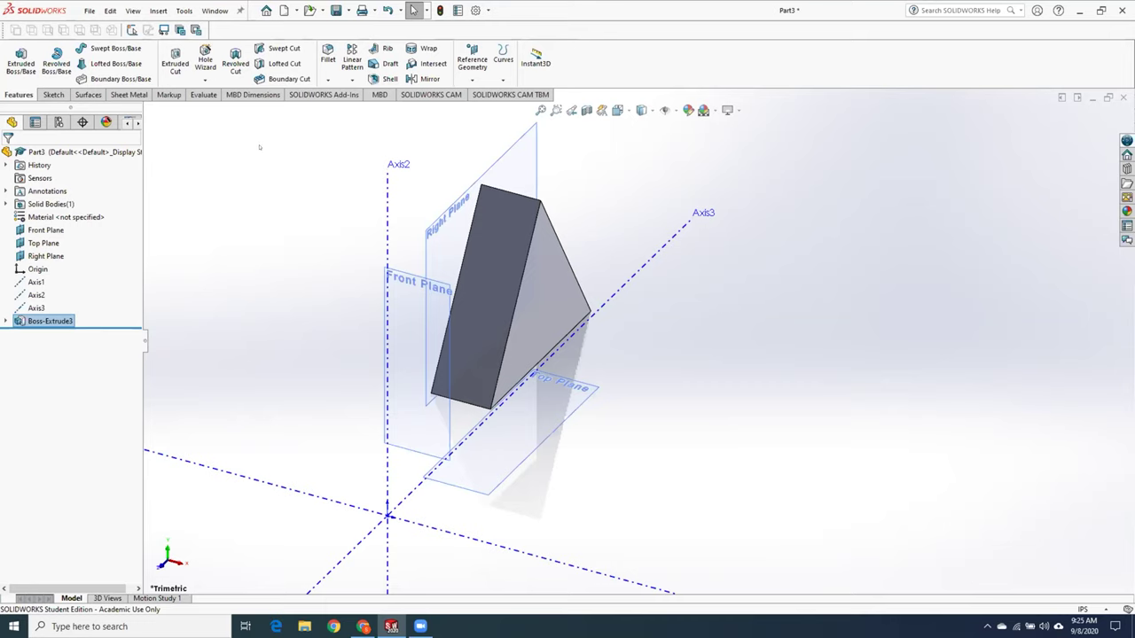
- Switch to Google Drive in the browser, close the grate drawing, and open gear_blank.pdf enlarged to read its dimensions
click(362, 626)
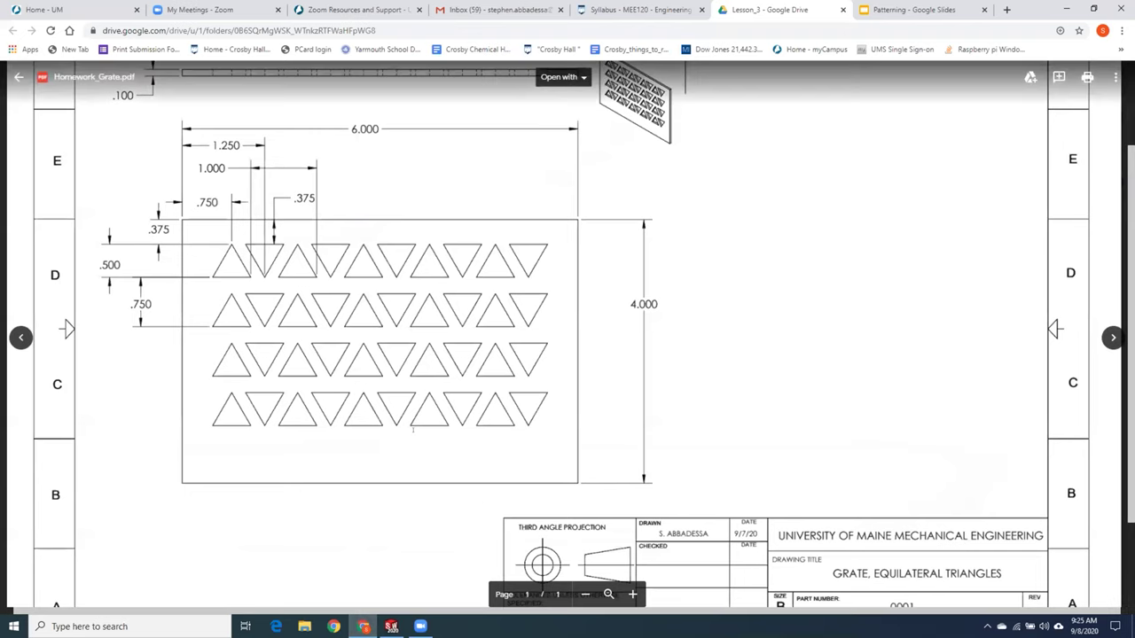
scroll(412, 429, up, 2)
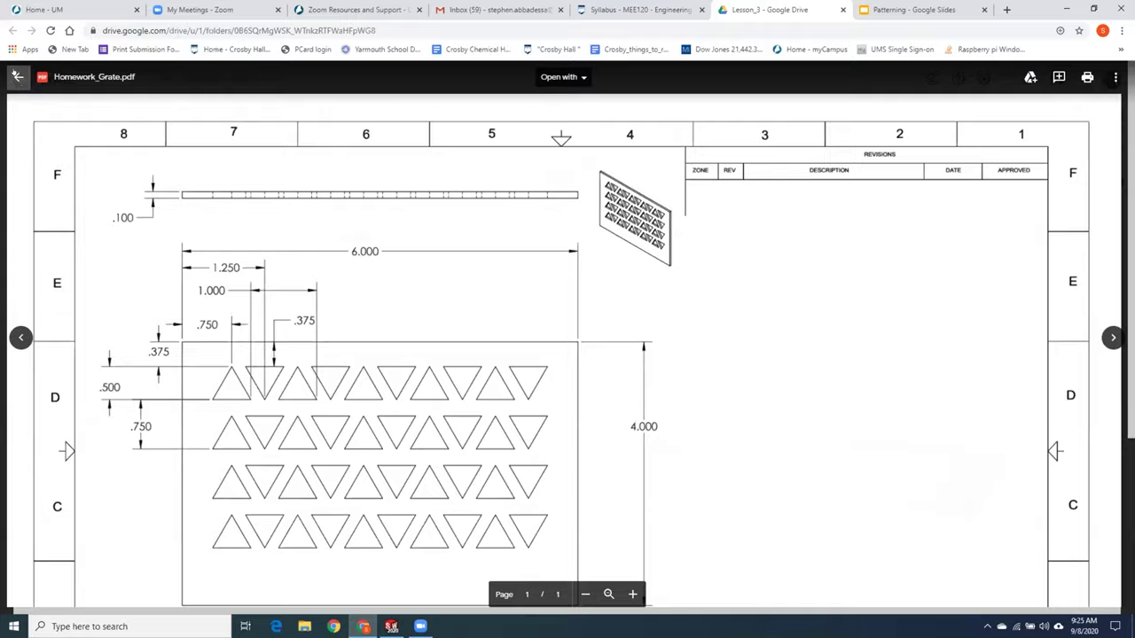
click(19, 76)
double_click(238, 172)
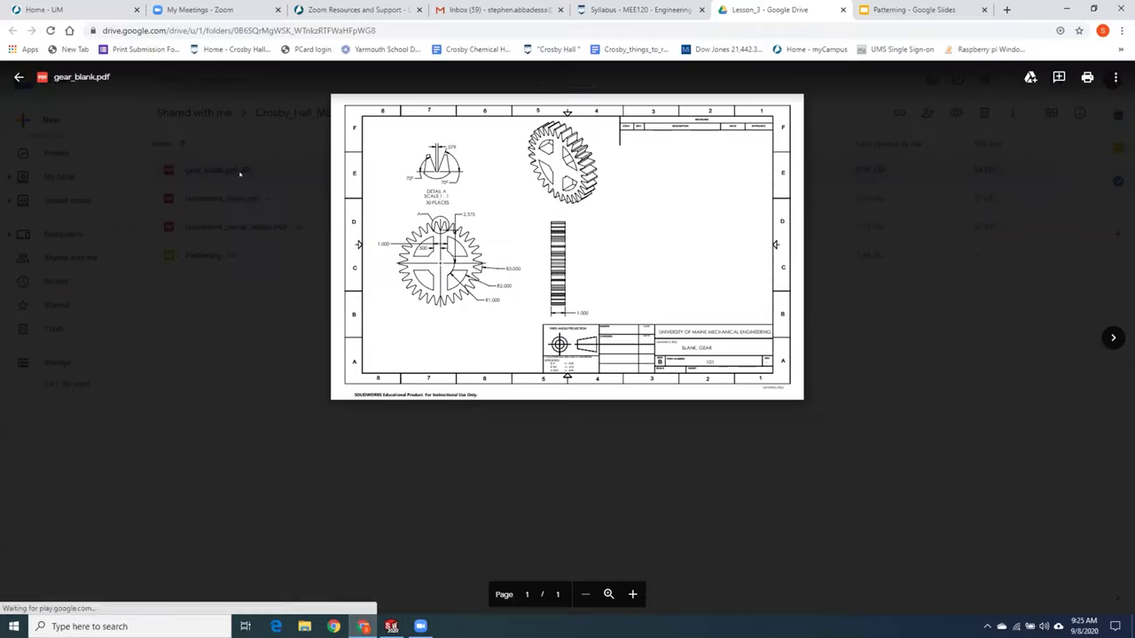
click(631, 594)
click(631, 594)
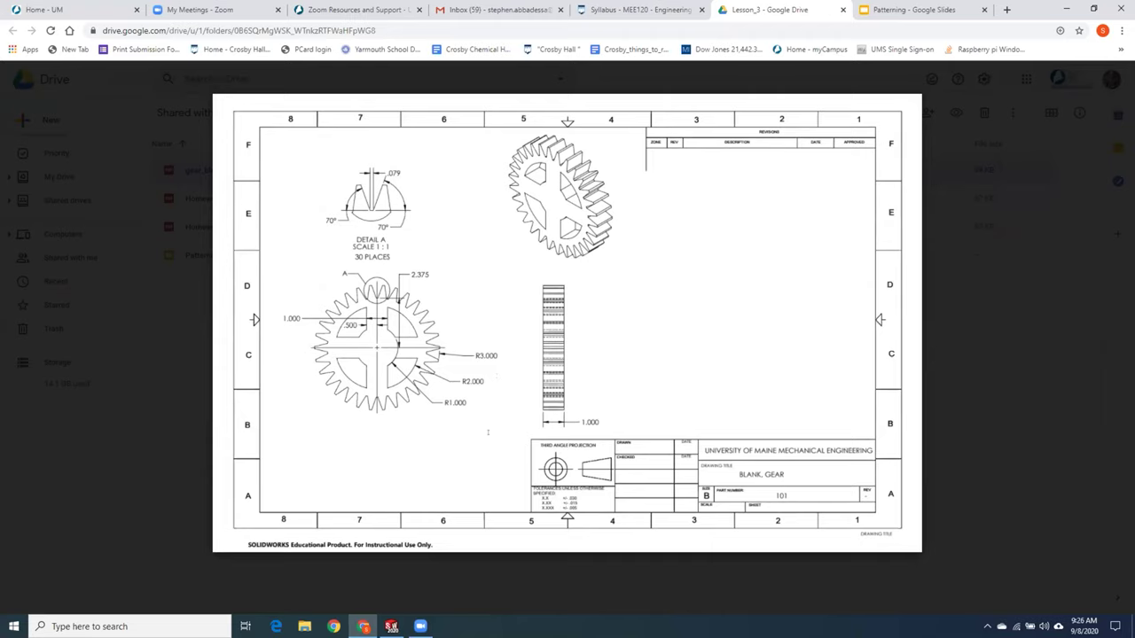
- Return to SOLIDWORKS and delete the triangular extrusion along with its sketch, keeping the three axes
click(391, 625)
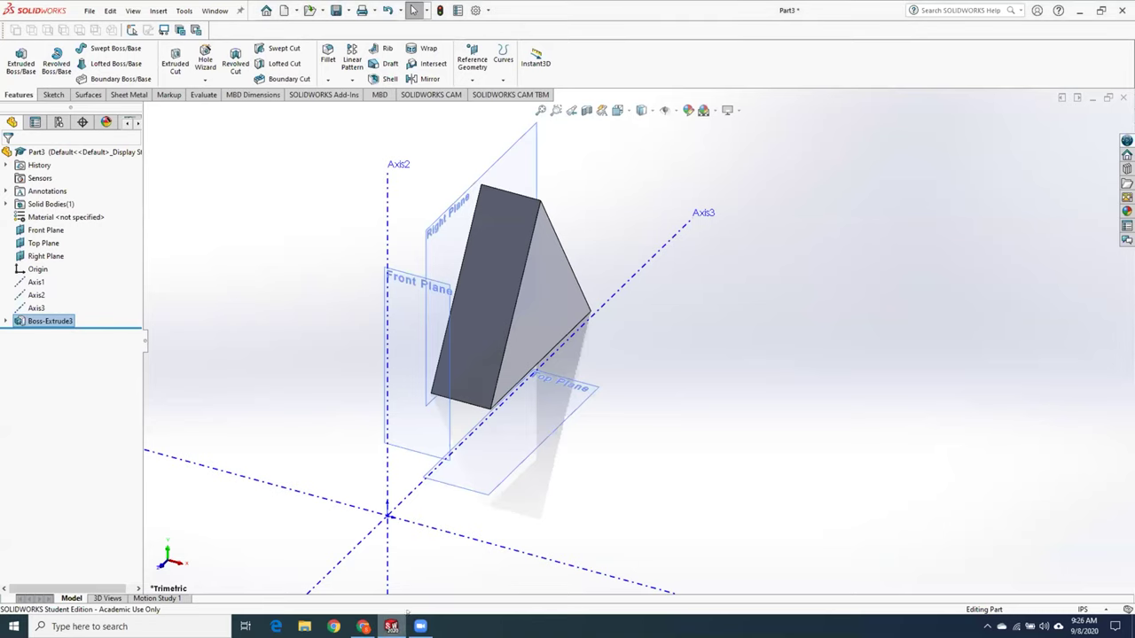
scroll(675, 364, up, 5)
middle_drag(761, 409, 720, 390)
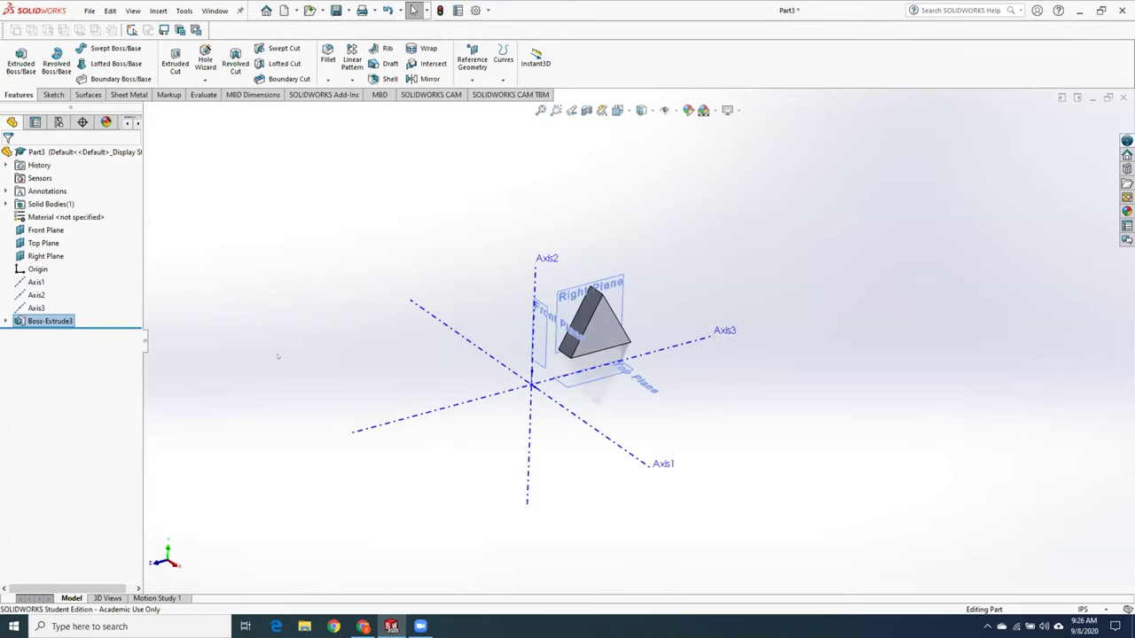
right_click(35, 321)
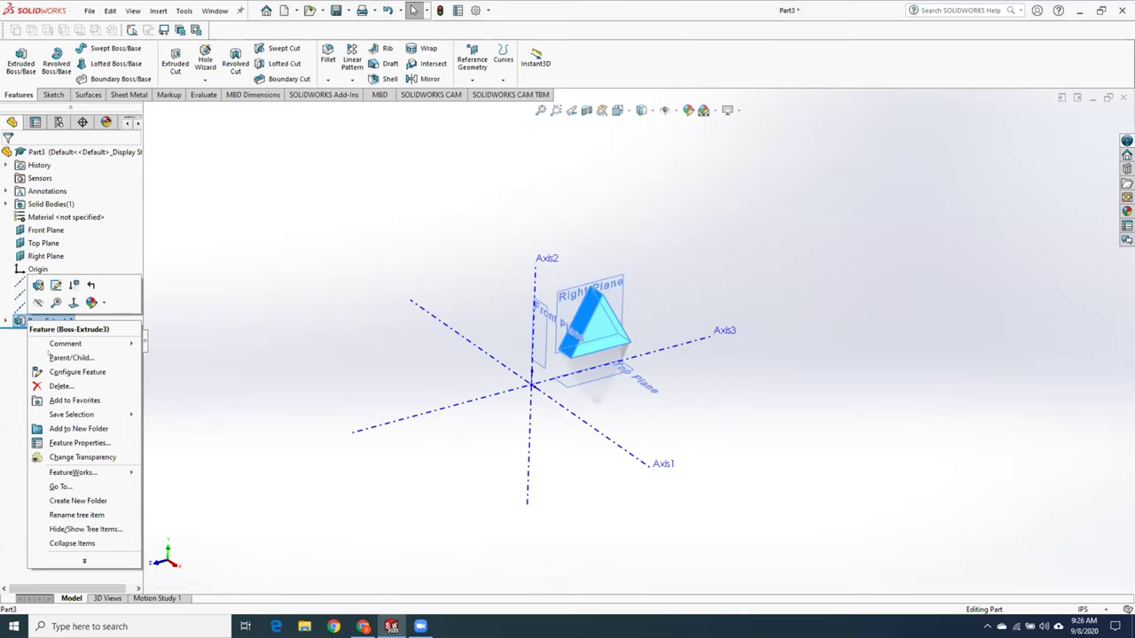
click(55, 386)
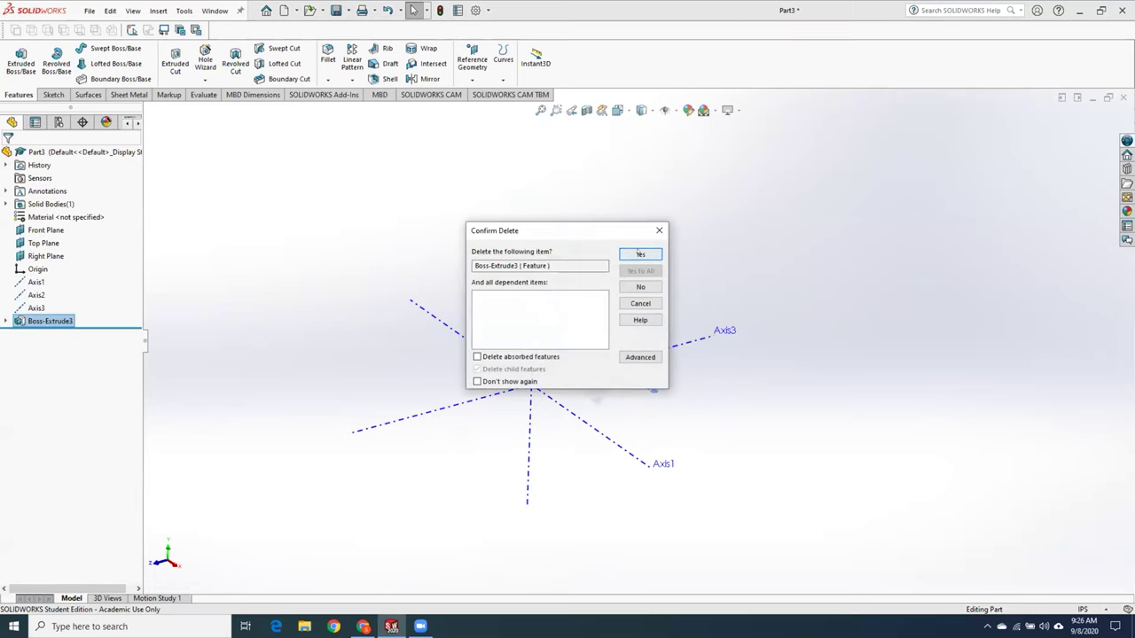
key(Return)
right_click(37, 308)
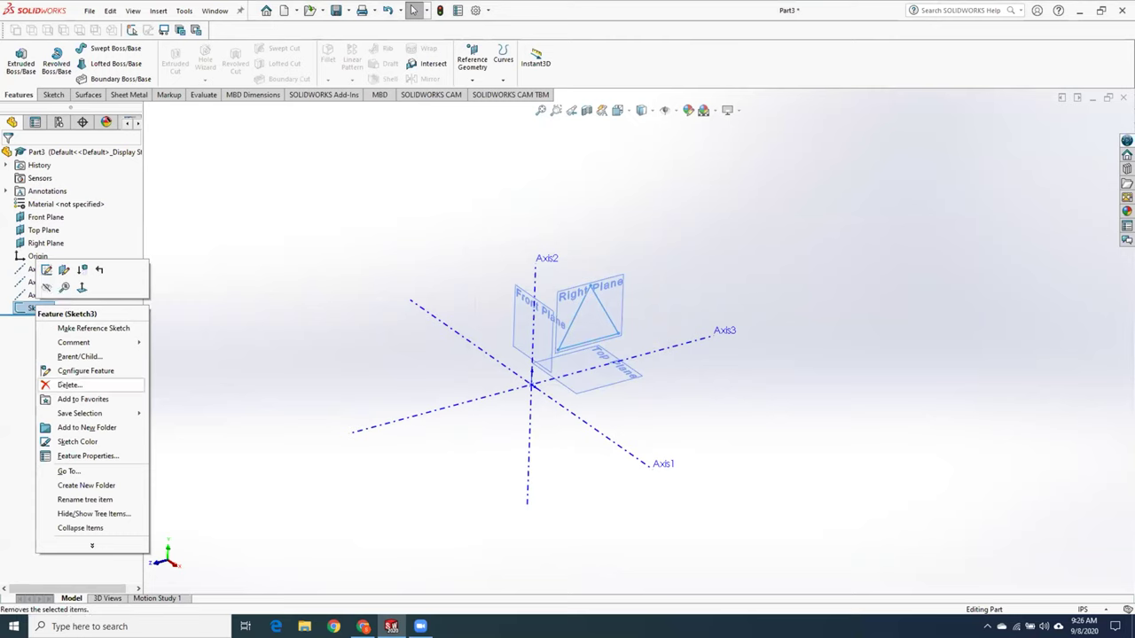
click(58, 385)
click(640, 254)
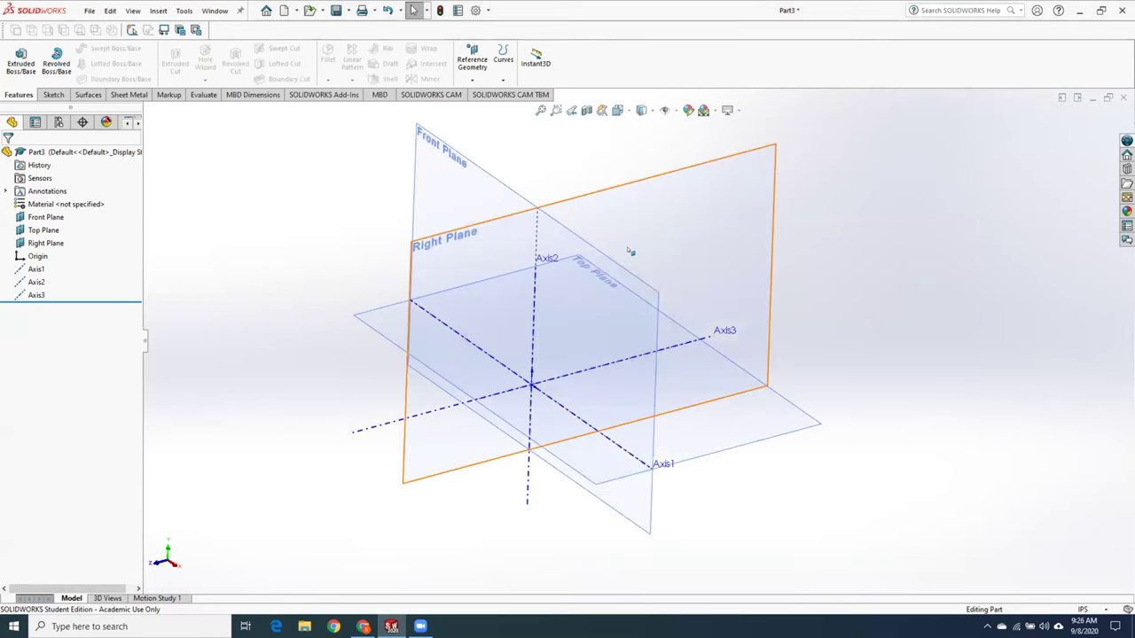
- Start a sketch on the Right Plane and draw a circle centred on the origin with a radius of about 2.26 in
right_click(648, 184)
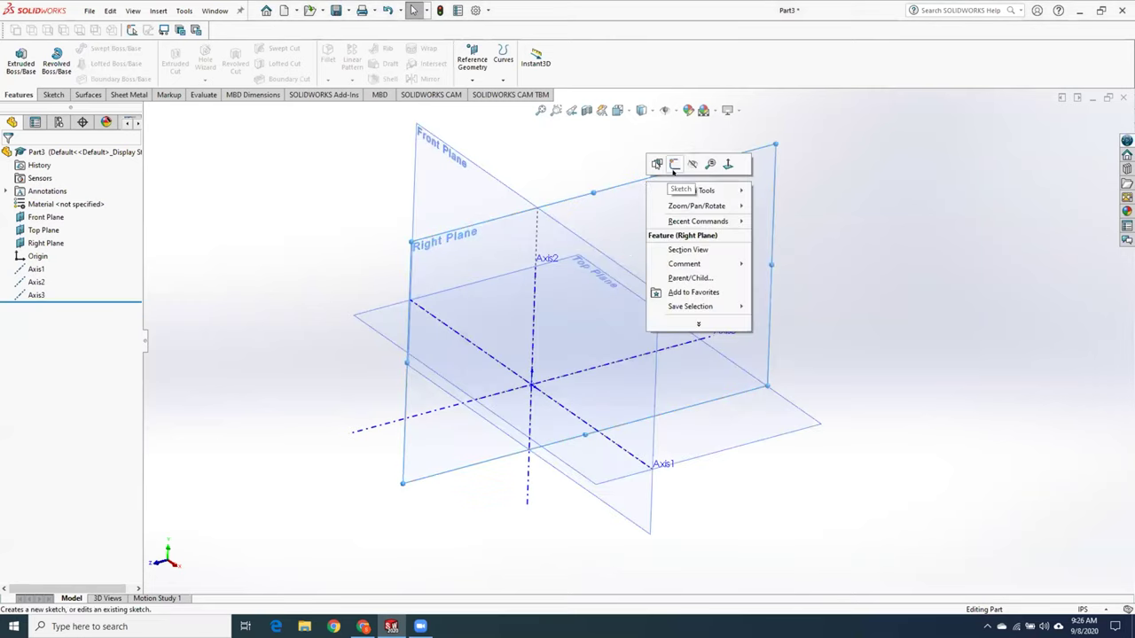
click(671, 161)
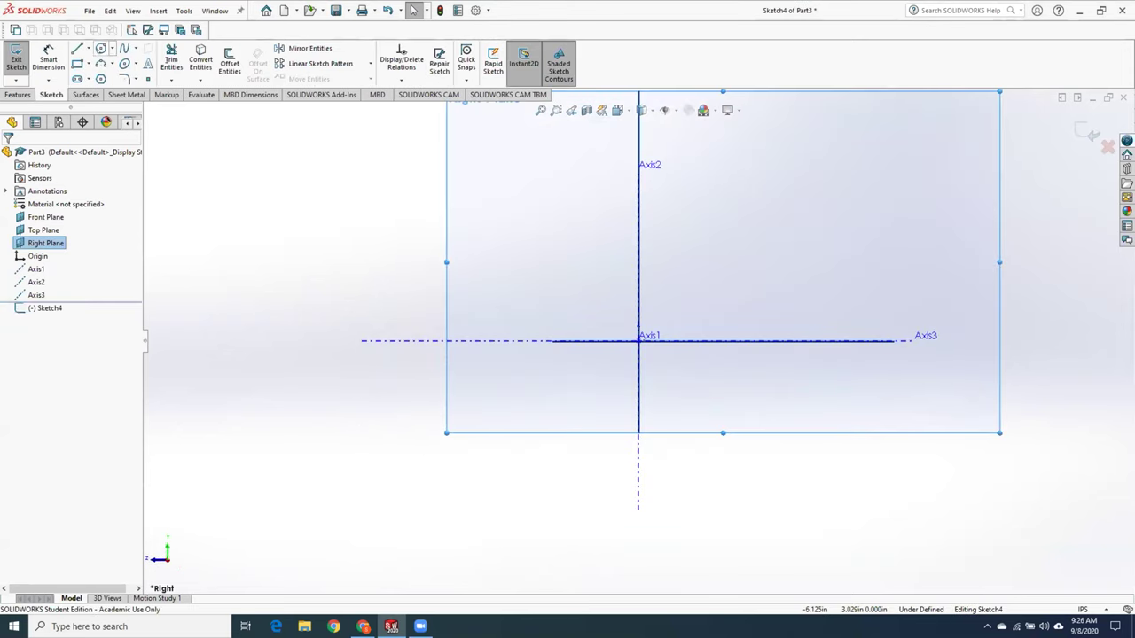
click(100, 48)
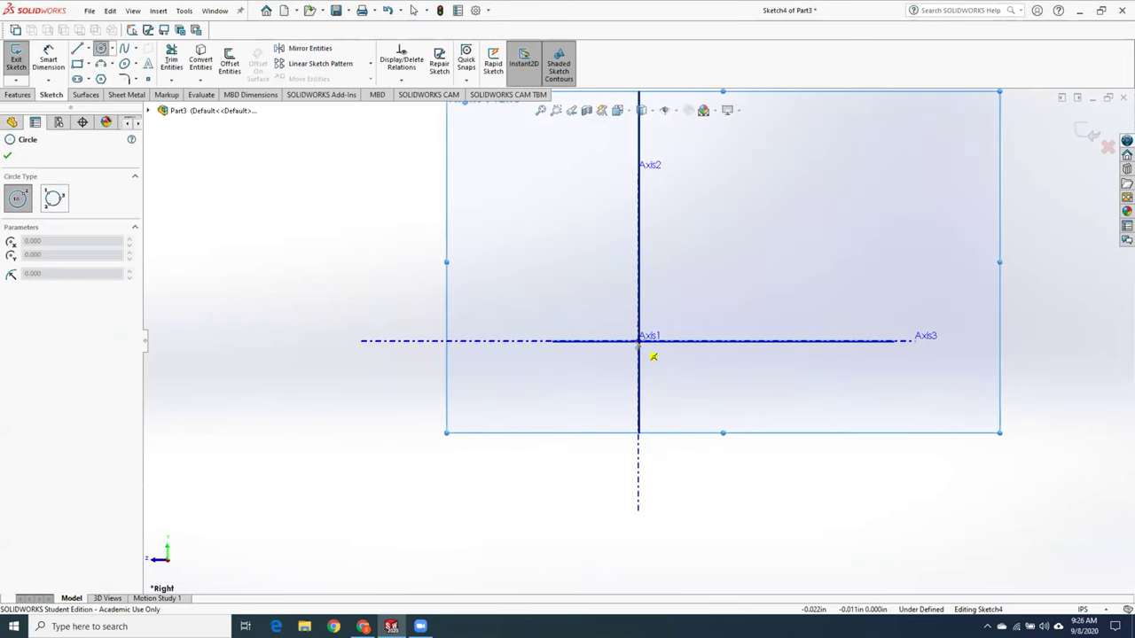
click(639, 341)
click(763, 467)
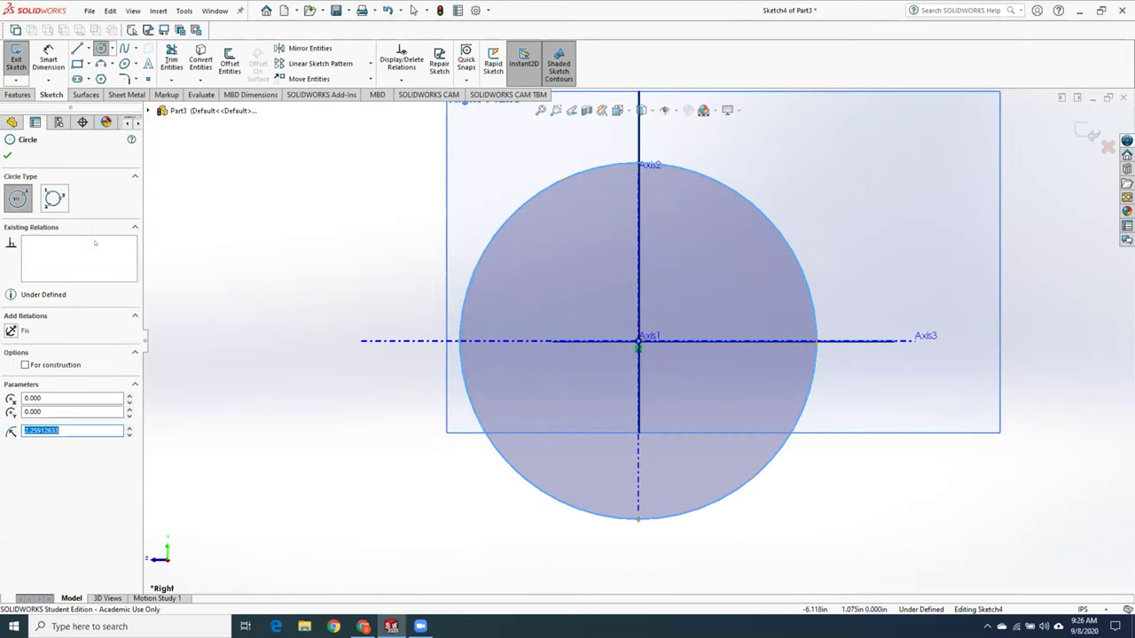
key(Escape)
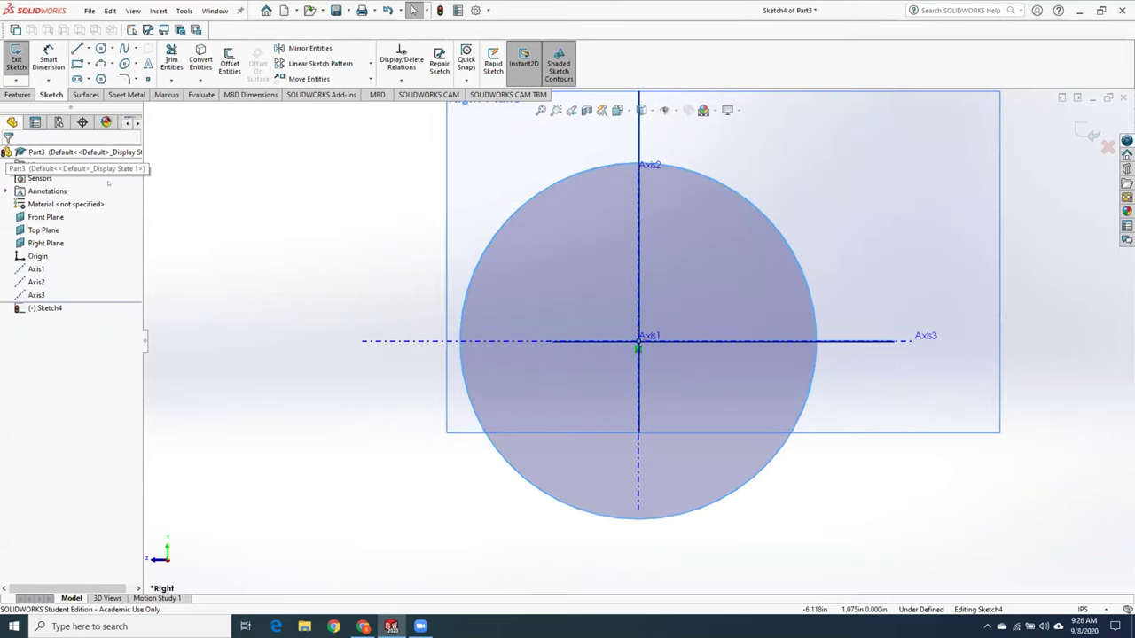
- Dimension the circle's diameter and set it to 6 in
click(505, 222)
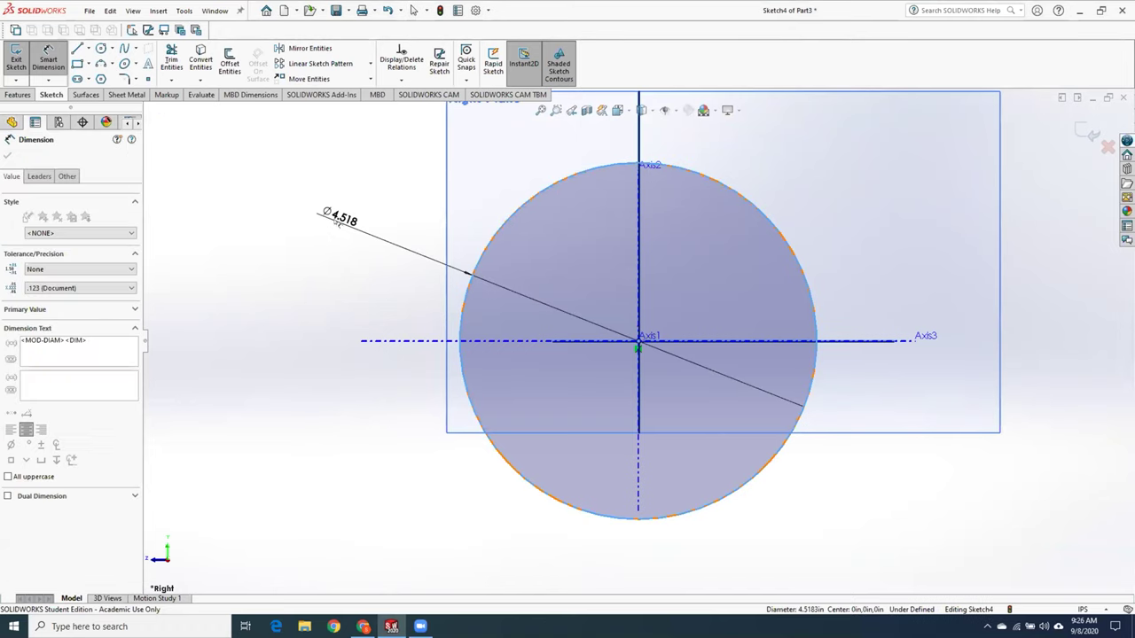
click(336, 217)
text(6)
key(Return)
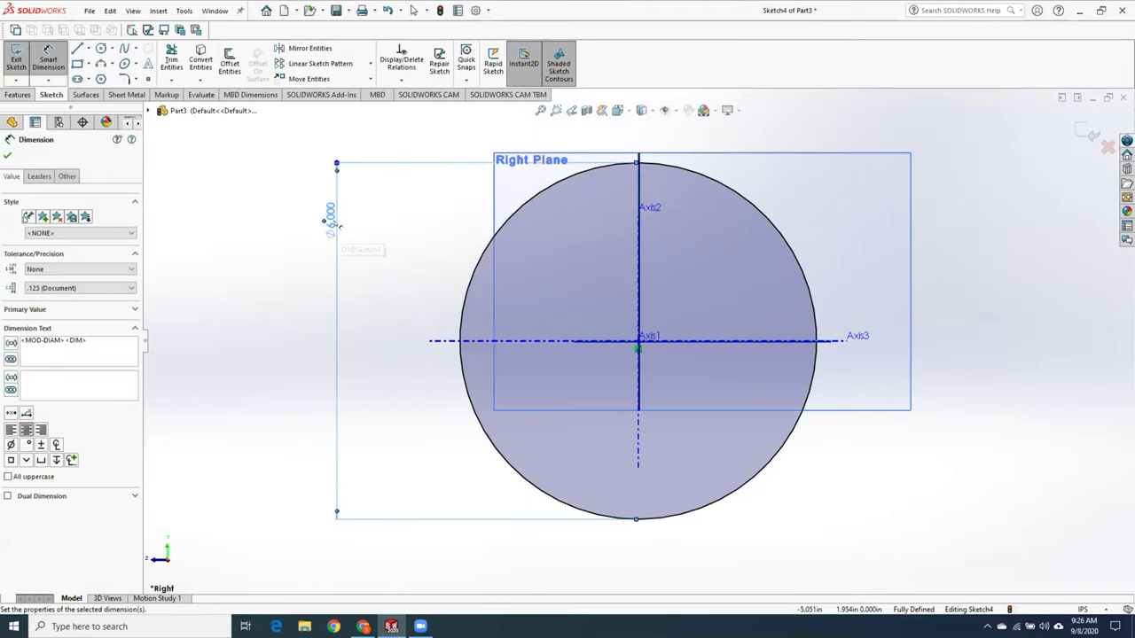
- Finish the dimension, exit the sketch and extrude the circle 1 in as a blind boss
click(8, 155)
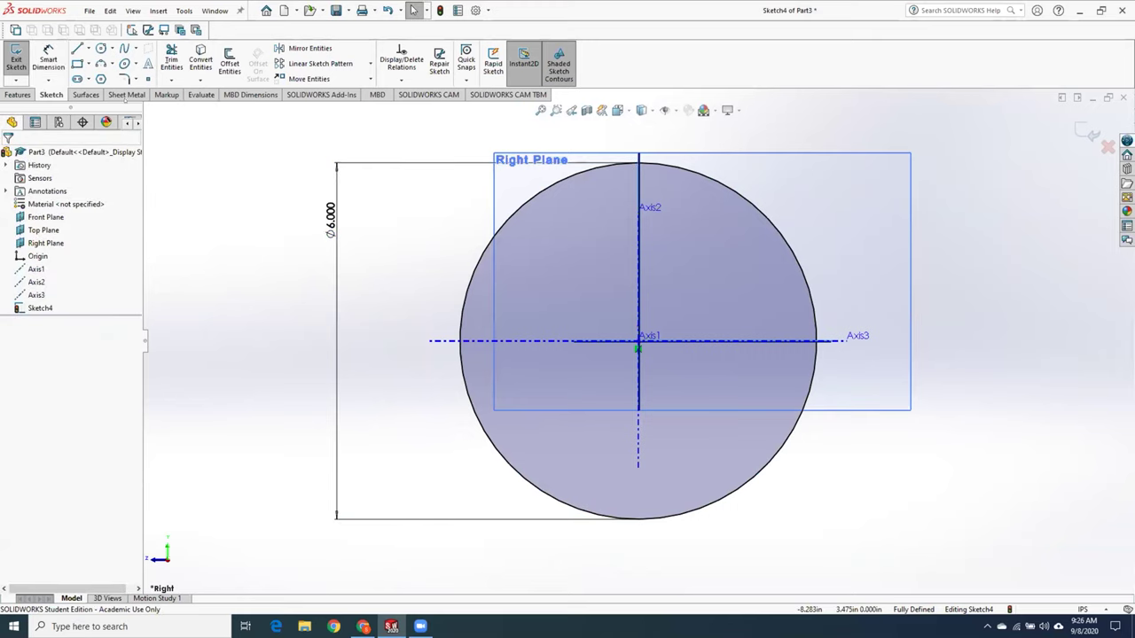
click(16, 58)
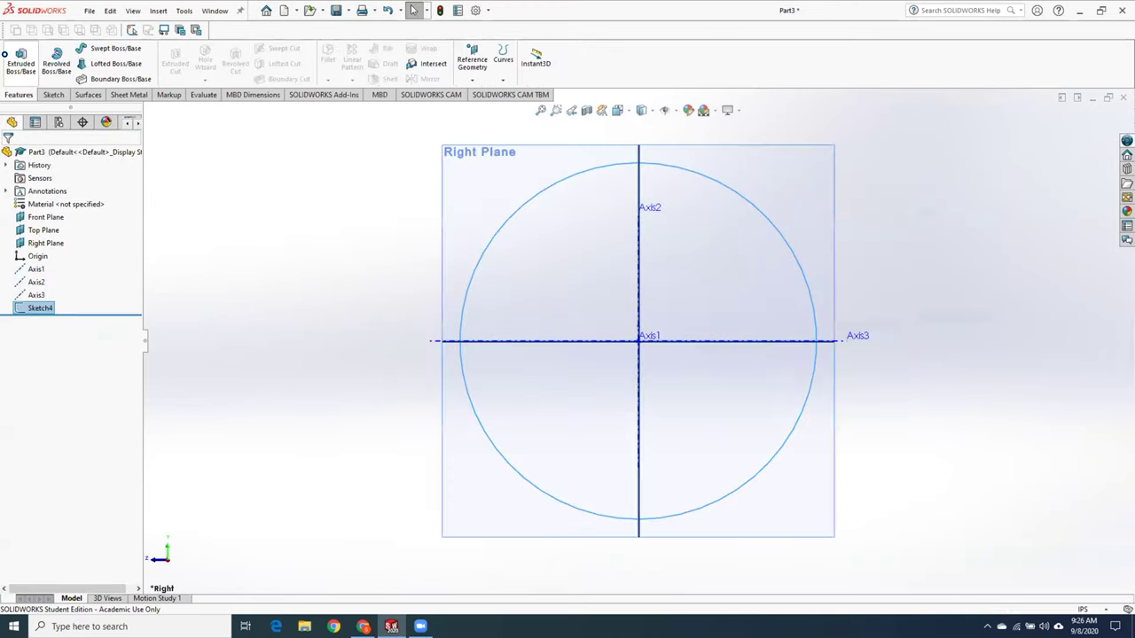
click(21, 62)
click(70, 266)
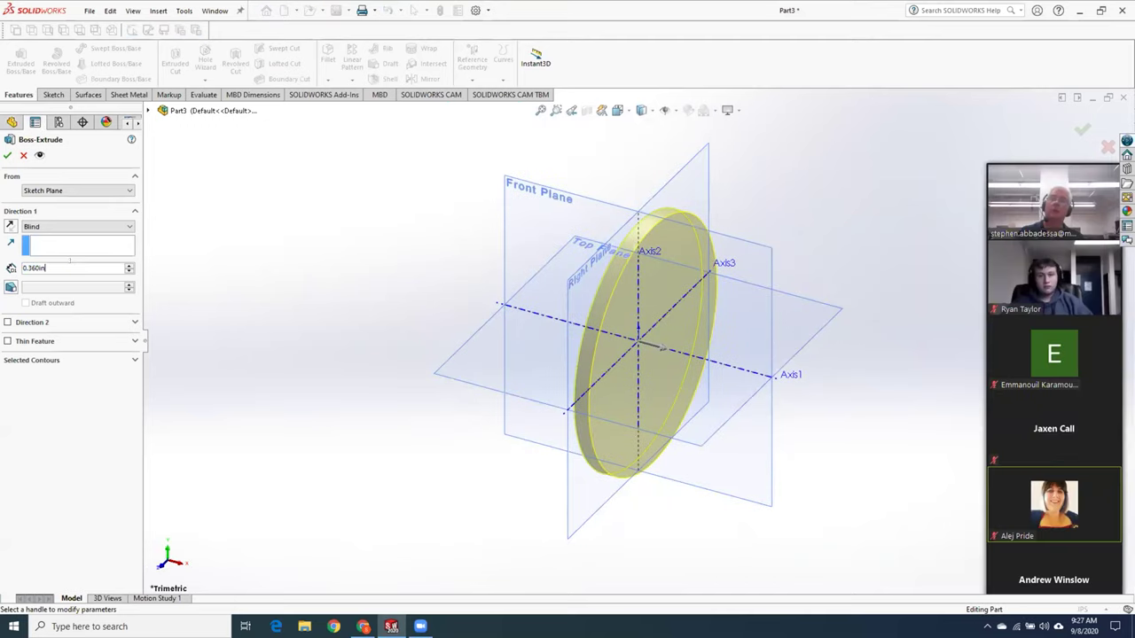
double_click(39, 267)
text(1)
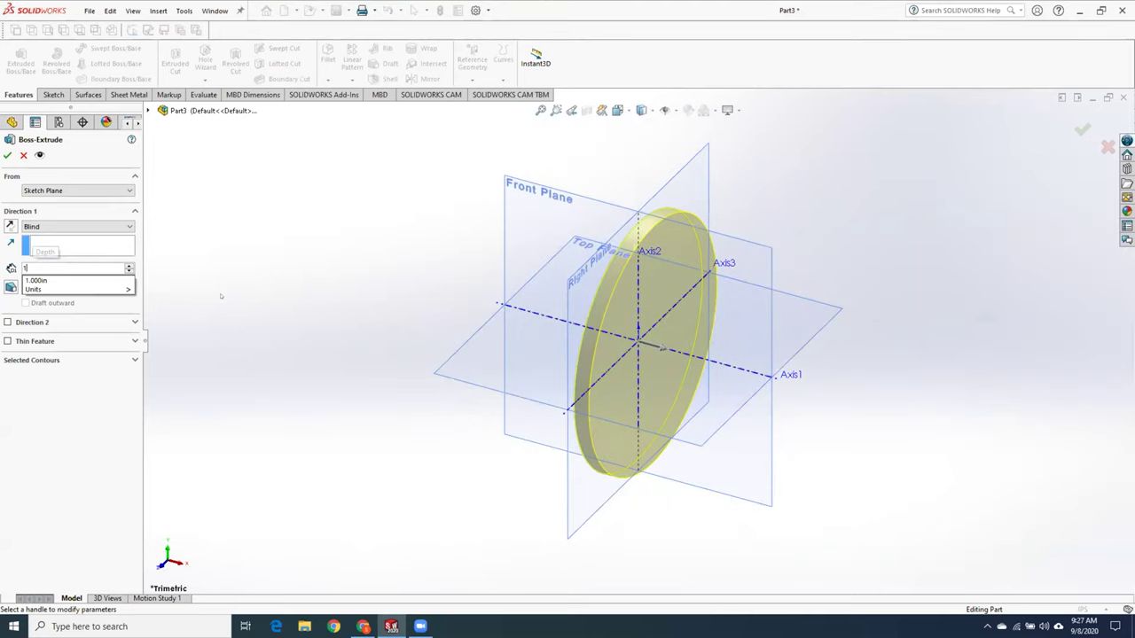
key(Return)
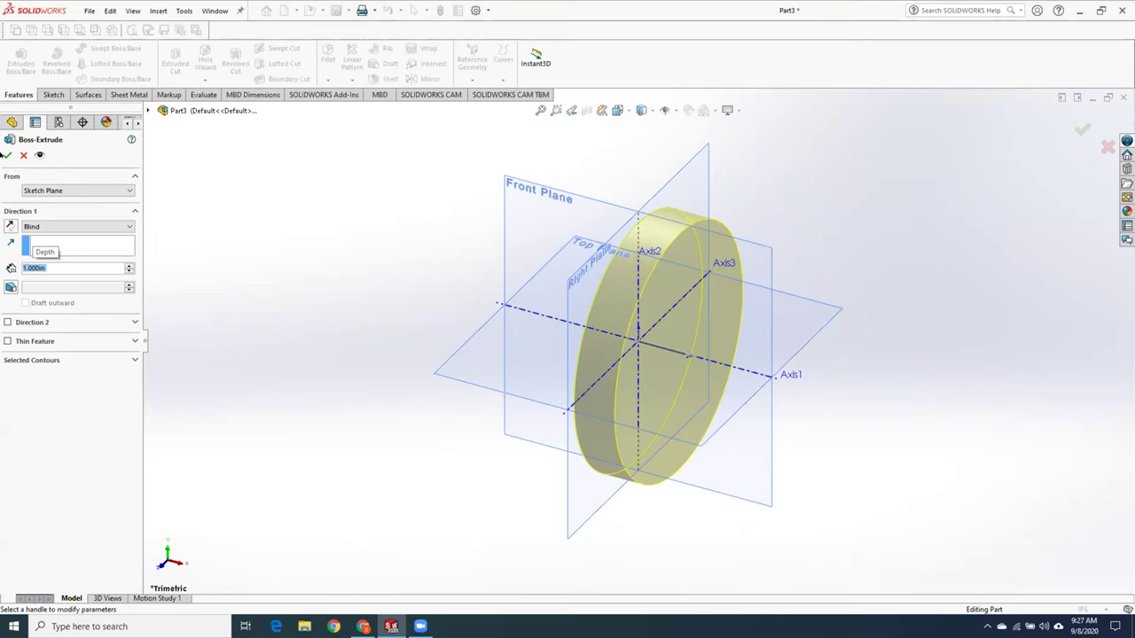
click(7, 154)
- Hide all axes and planes in the graphics view so only the disc and origin are displayed
middle_drag(383, 400, 295, 413)
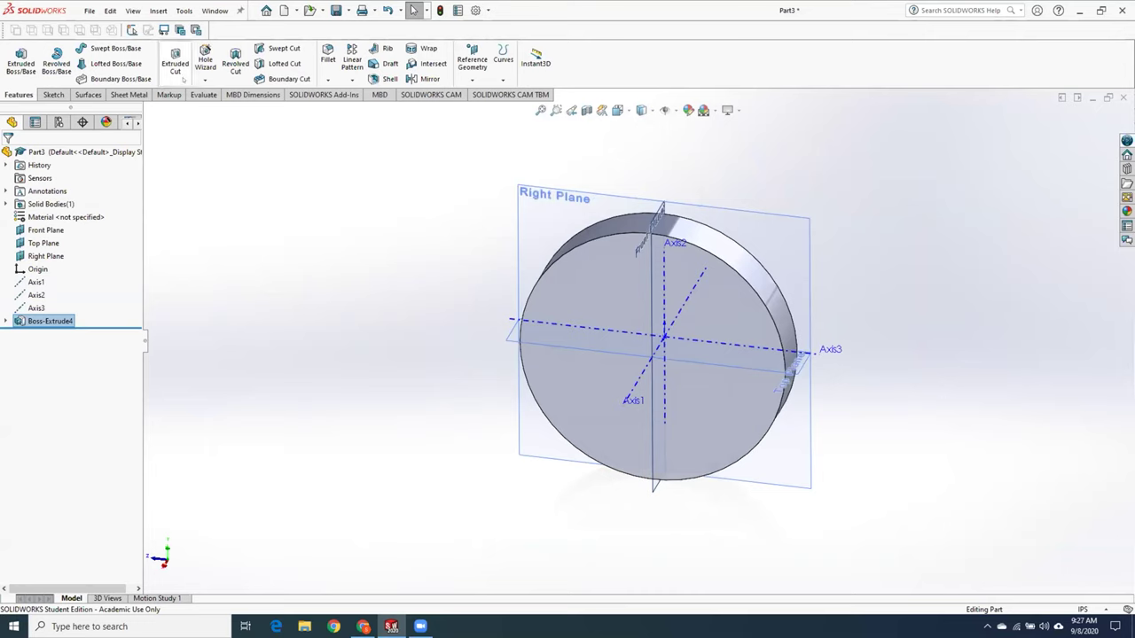
click(133, 11)
mouse_move(177, 112)
click(292, 141)
click(324, 326)
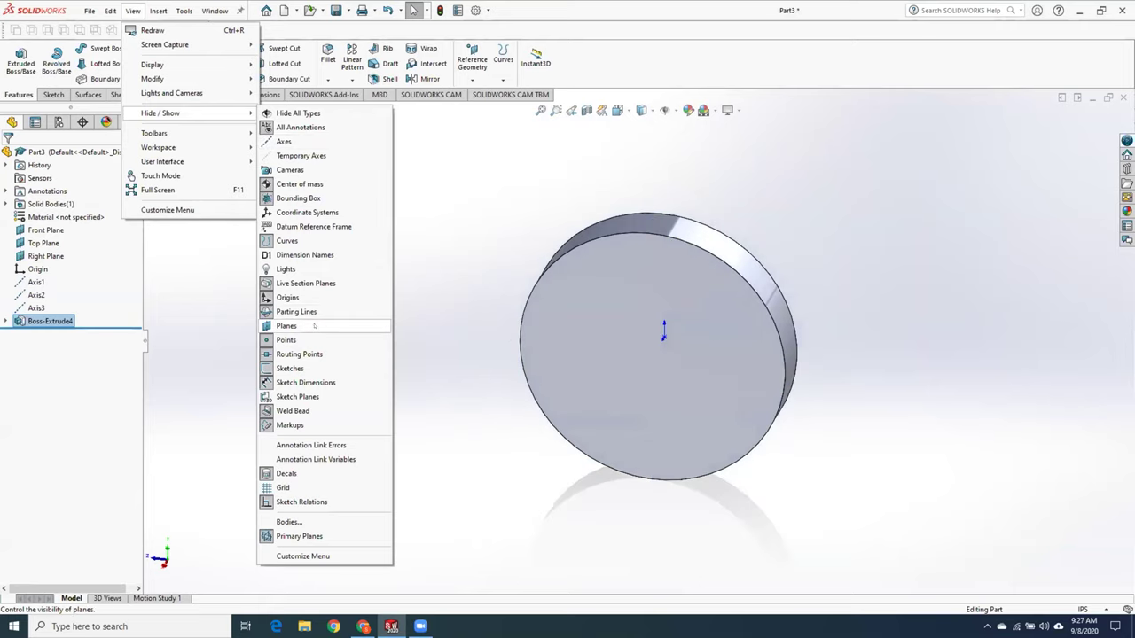
key(Escape)
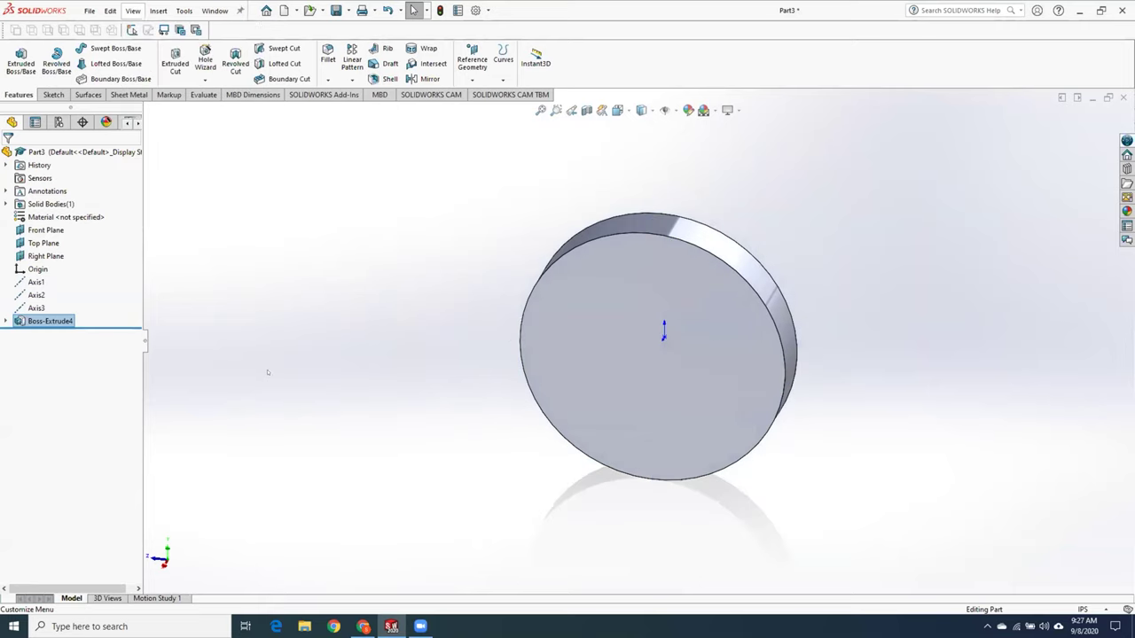
click(257, 365)
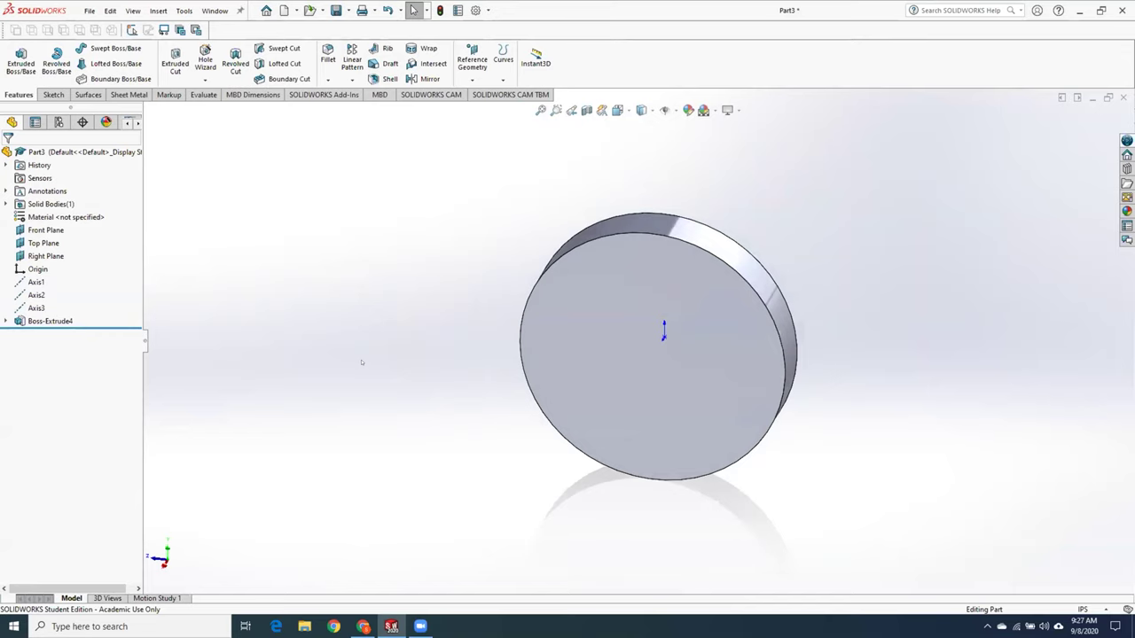
- Start a sketch on the disc's front face and draw a zigzag chain of lines outlining rough gear teeth across the upper rim
right_click(592, 373)
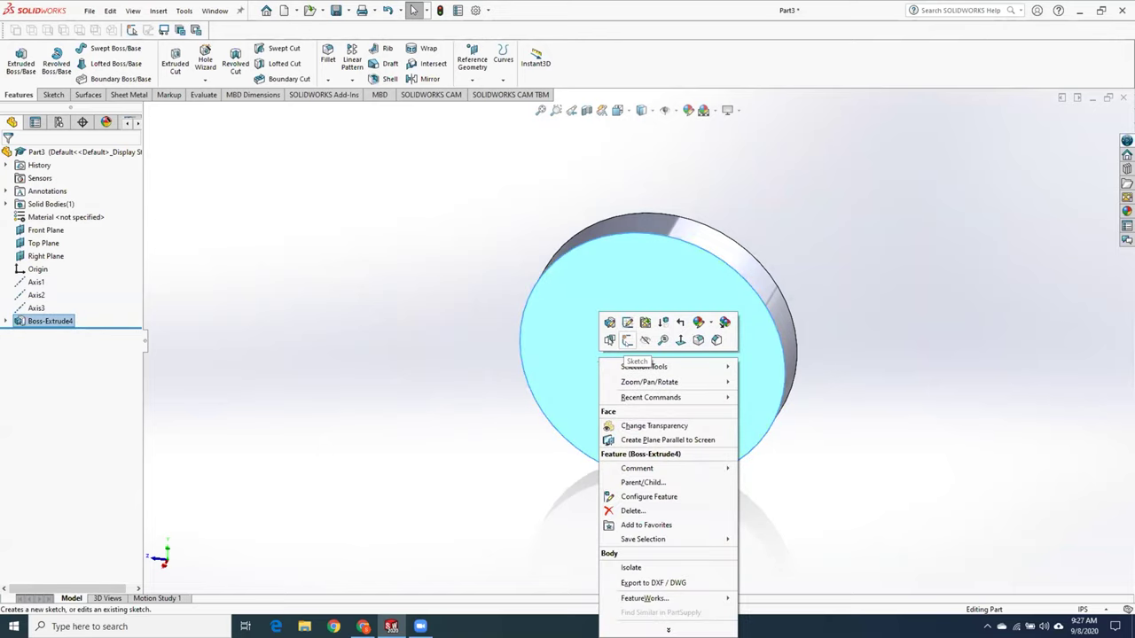
click(627, 341)
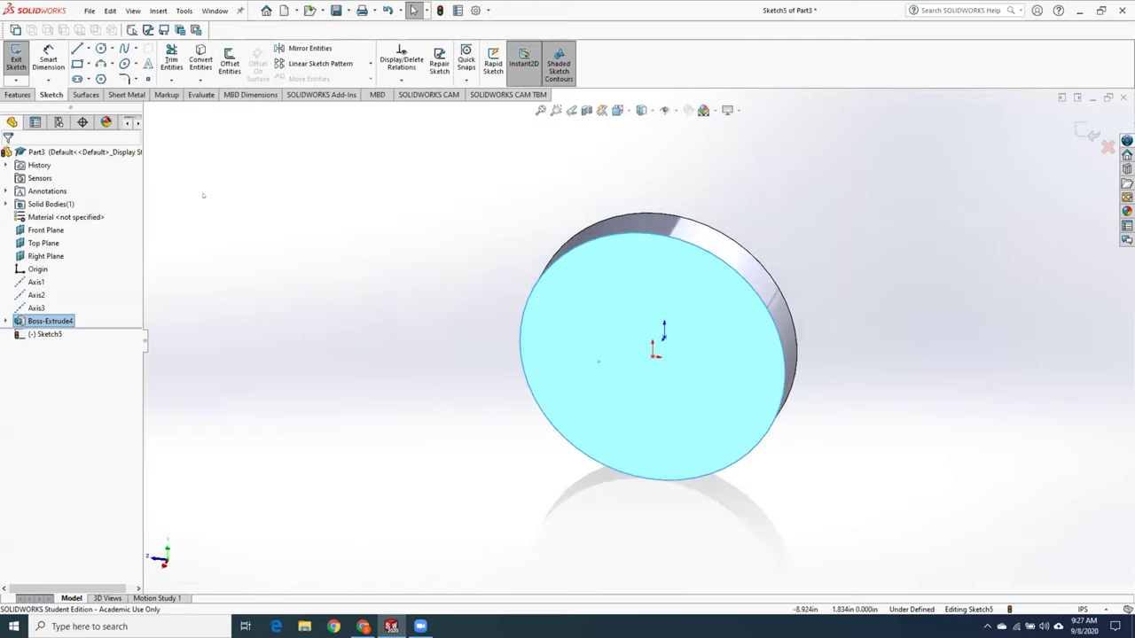
key(l)
key(l)
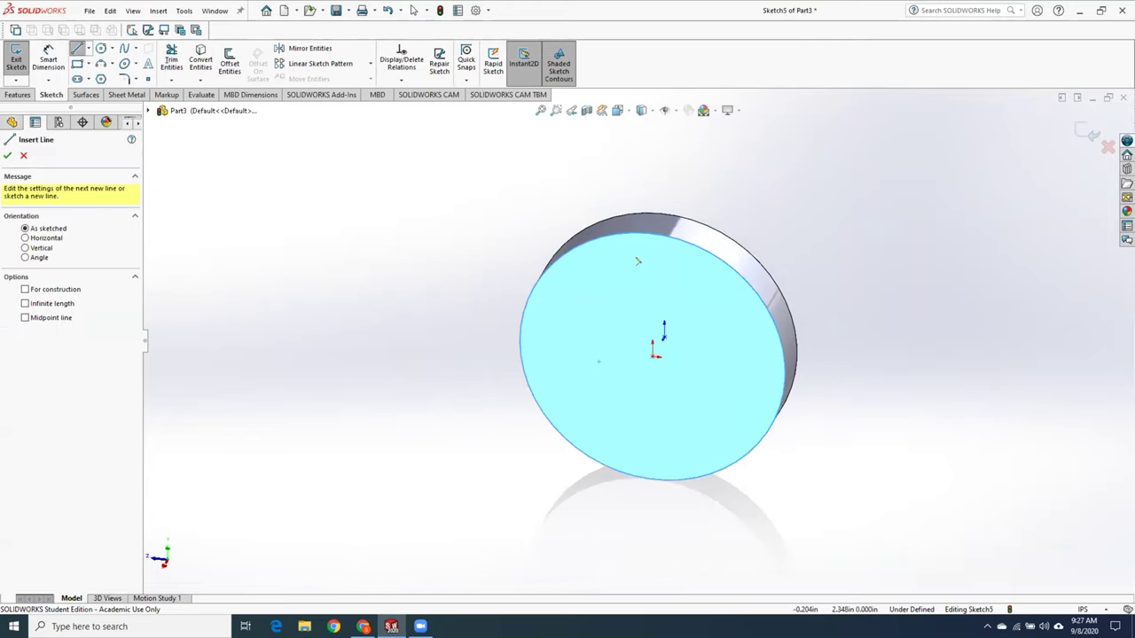
click(623, 220)
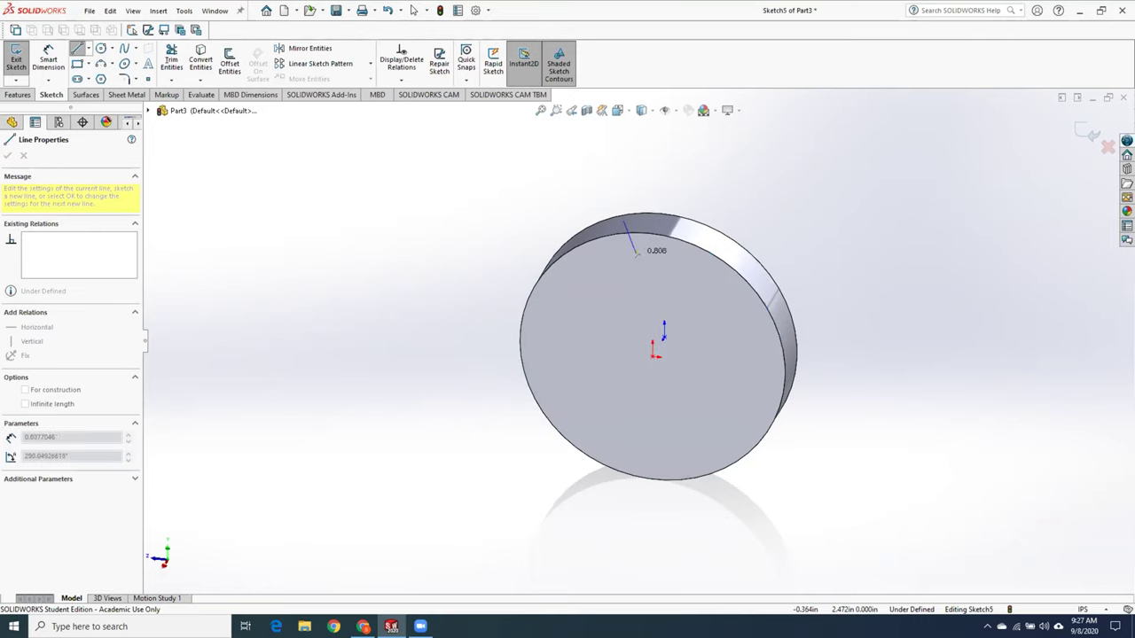
click(638, 260)
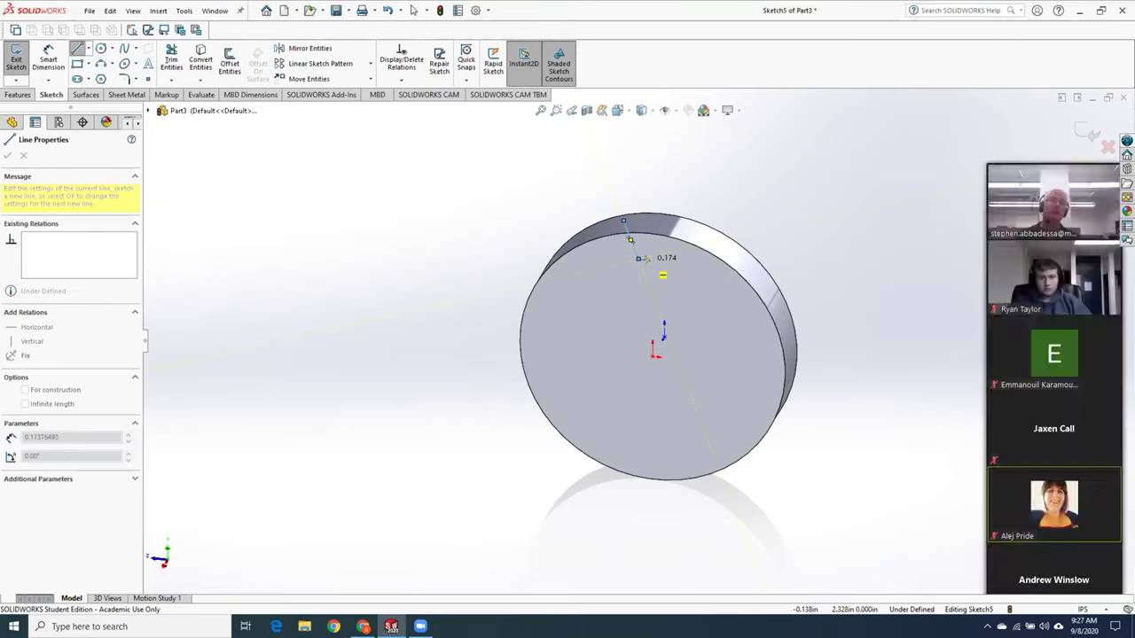
click(657, 226)
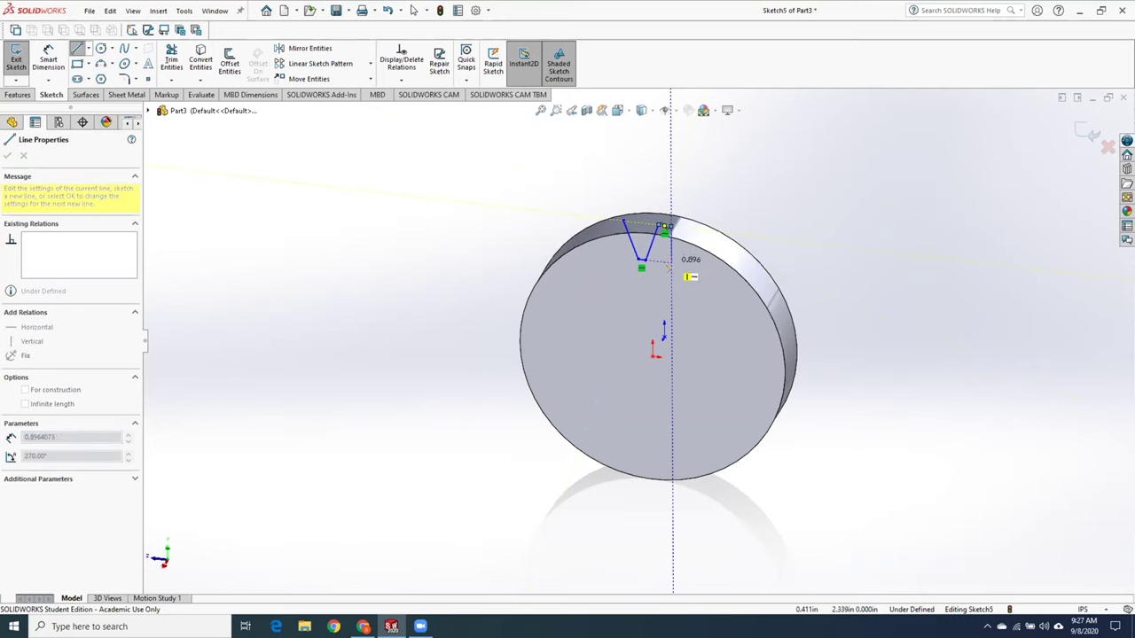
click(671, 263)
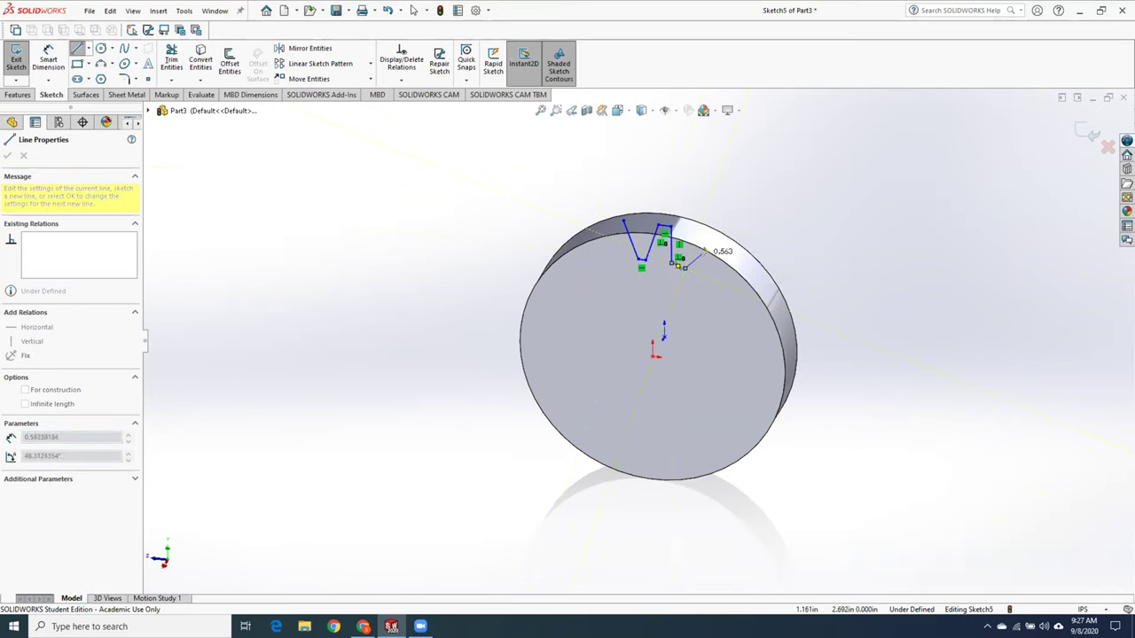
click(683, 266)
click(714, 250)
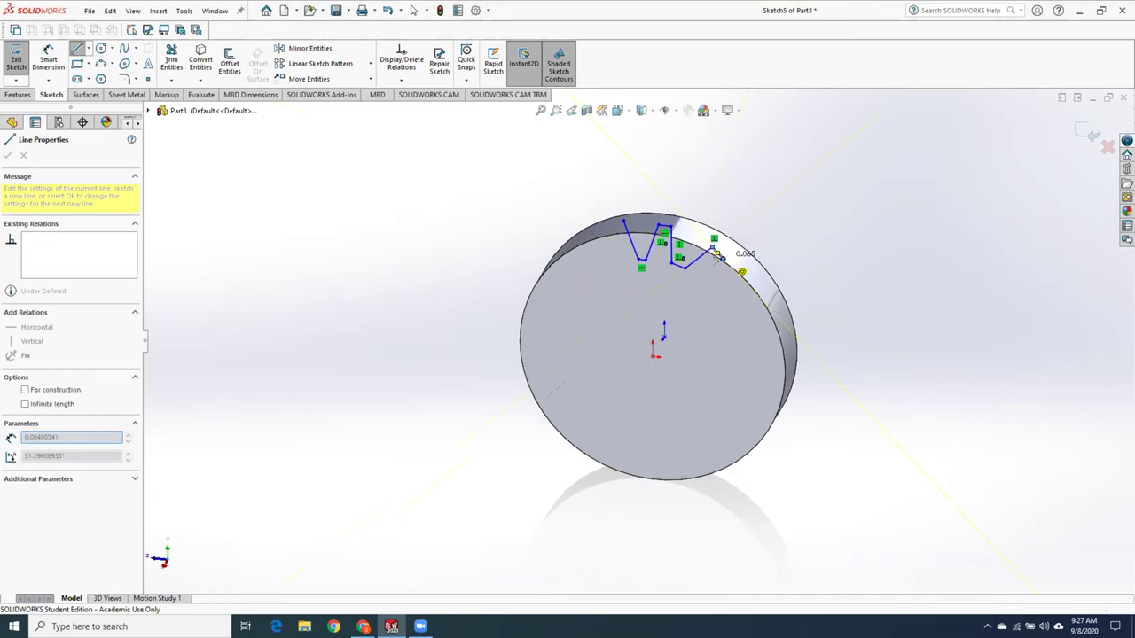
double_click(714, 280)
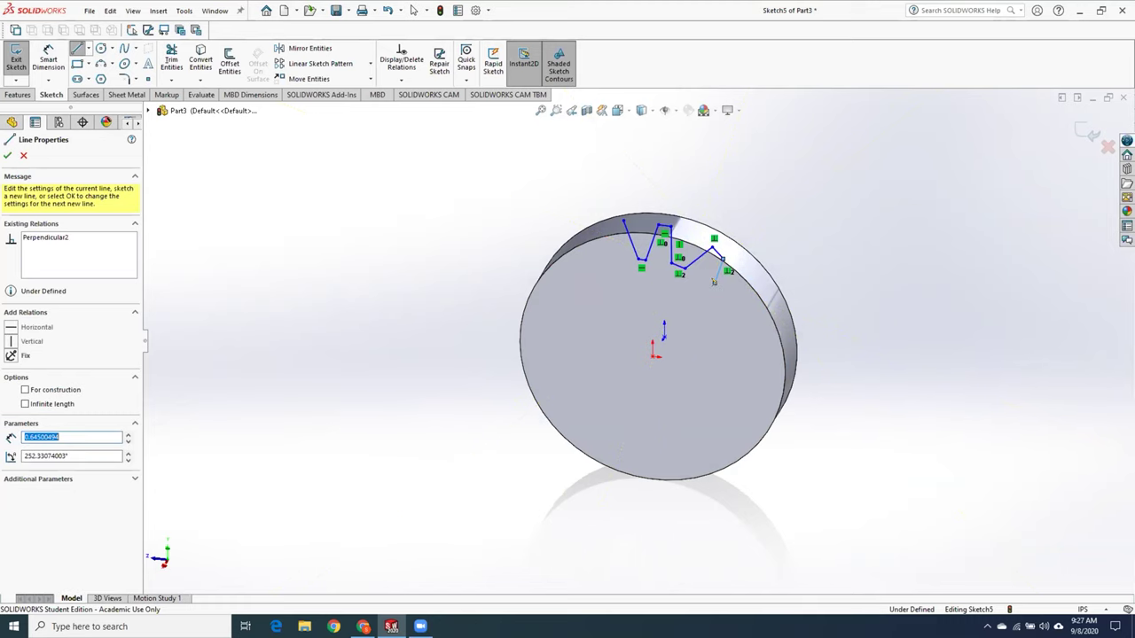
click(714, 282)
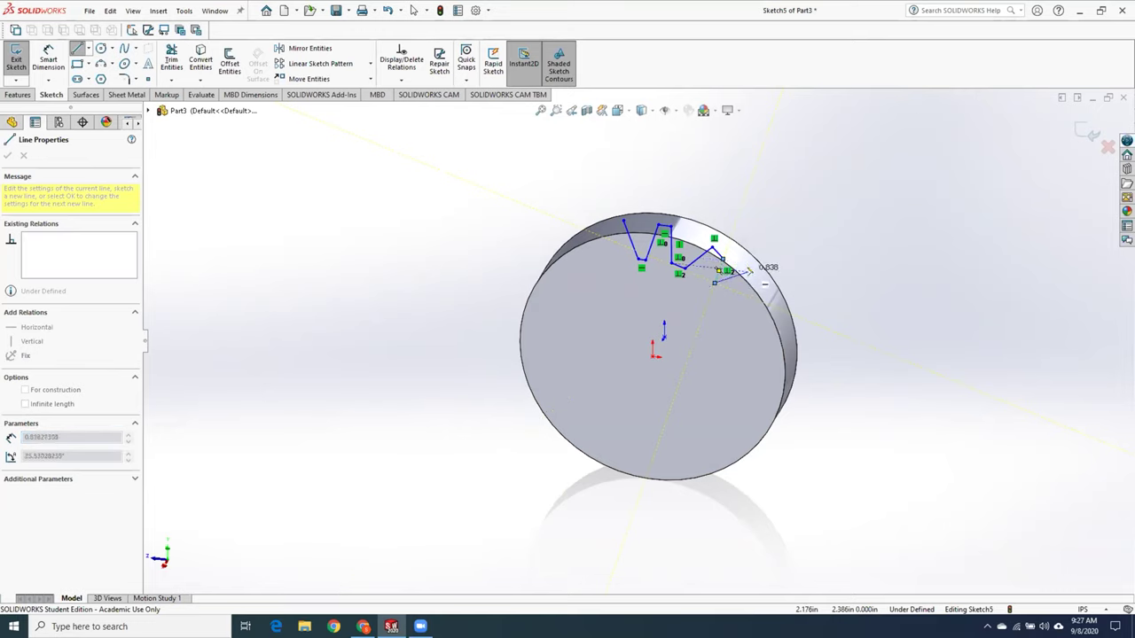
double_click(749, 271)
key(Escape)
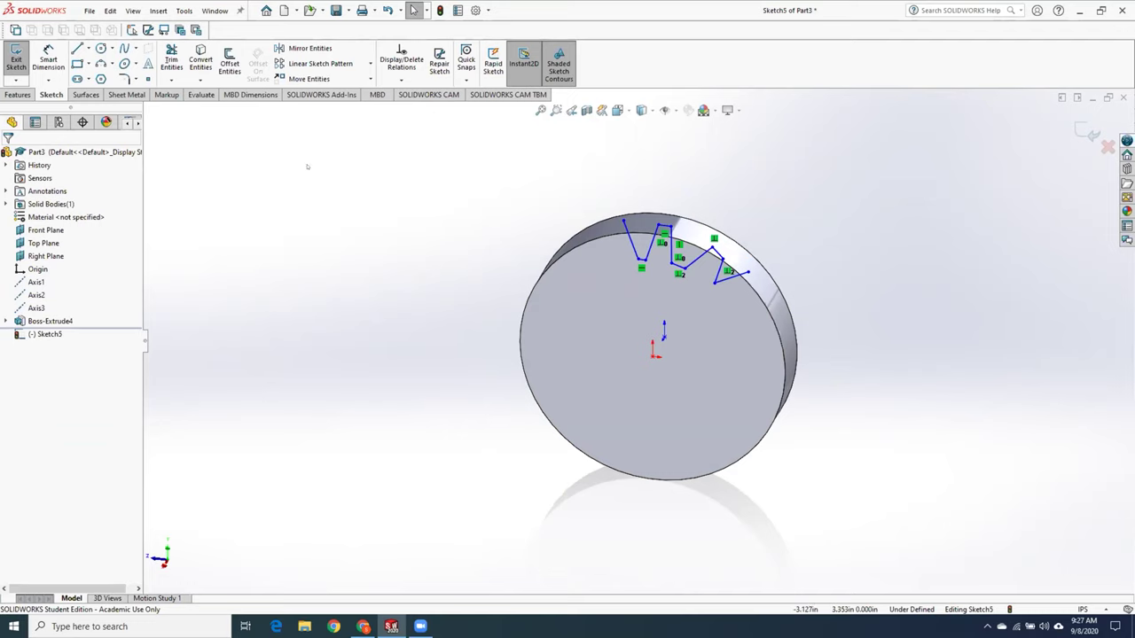
- Draw two circles centred on the origin: one of about 4.22 in radius, another of about 3.29 in radius through the tooth profile's first endpoint
click(100, 48)
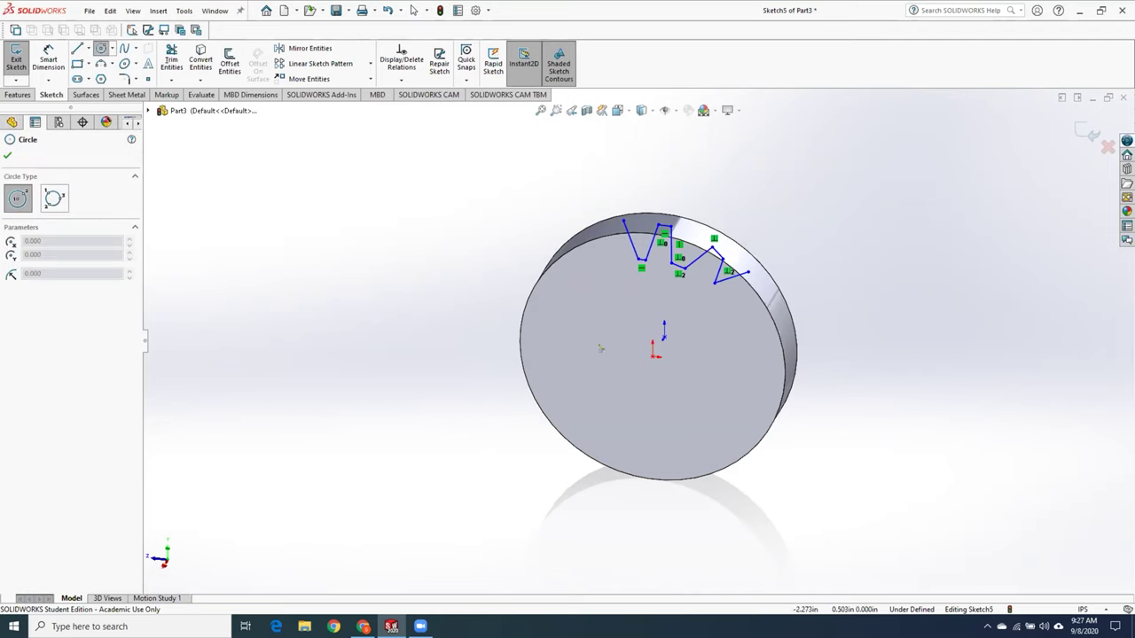
click(653, 356)
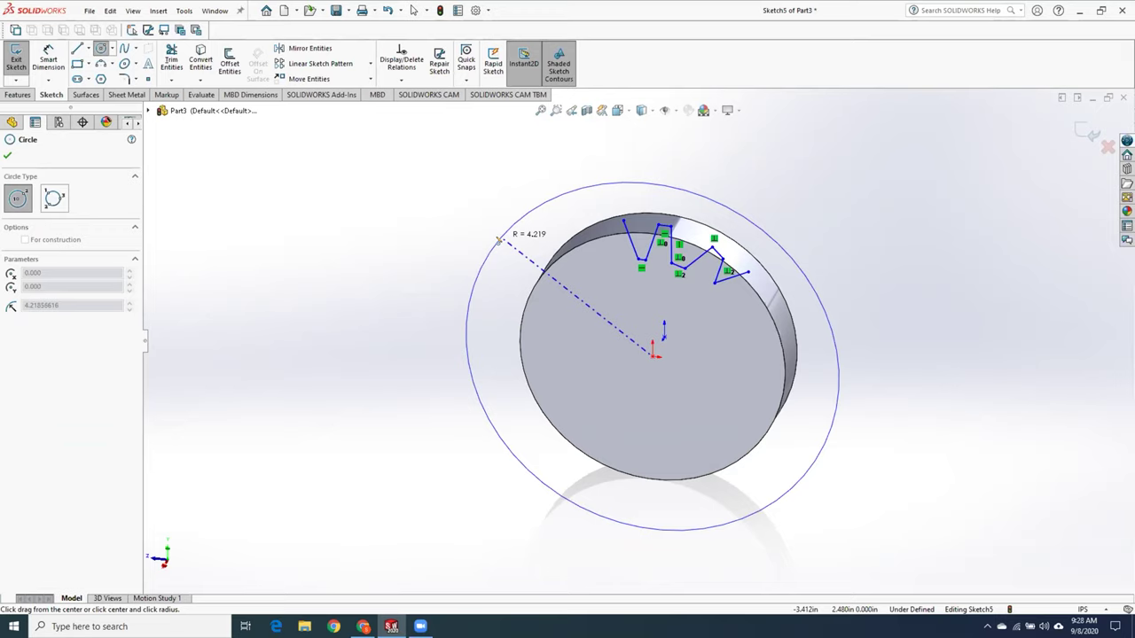
click(470, 310)
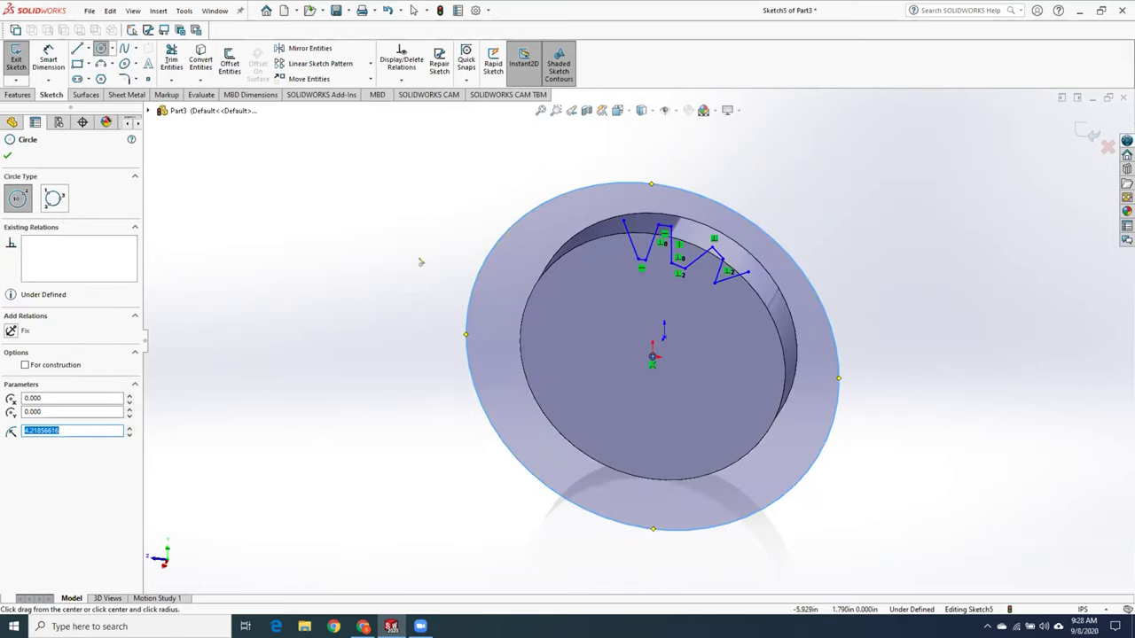
click(652, 355)
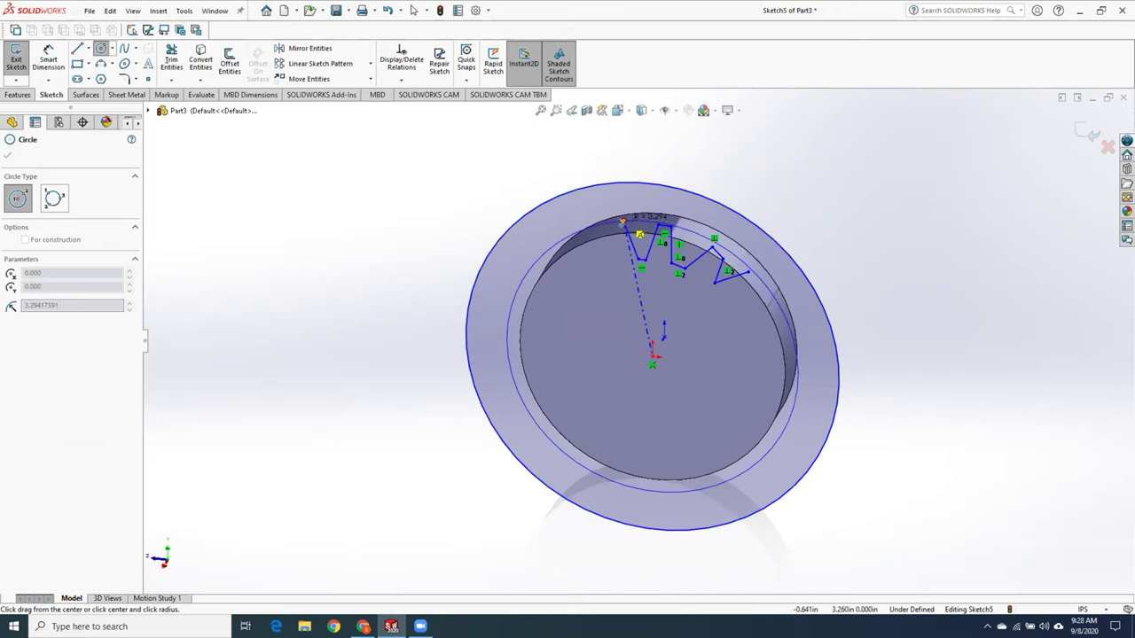
click(623, 219)
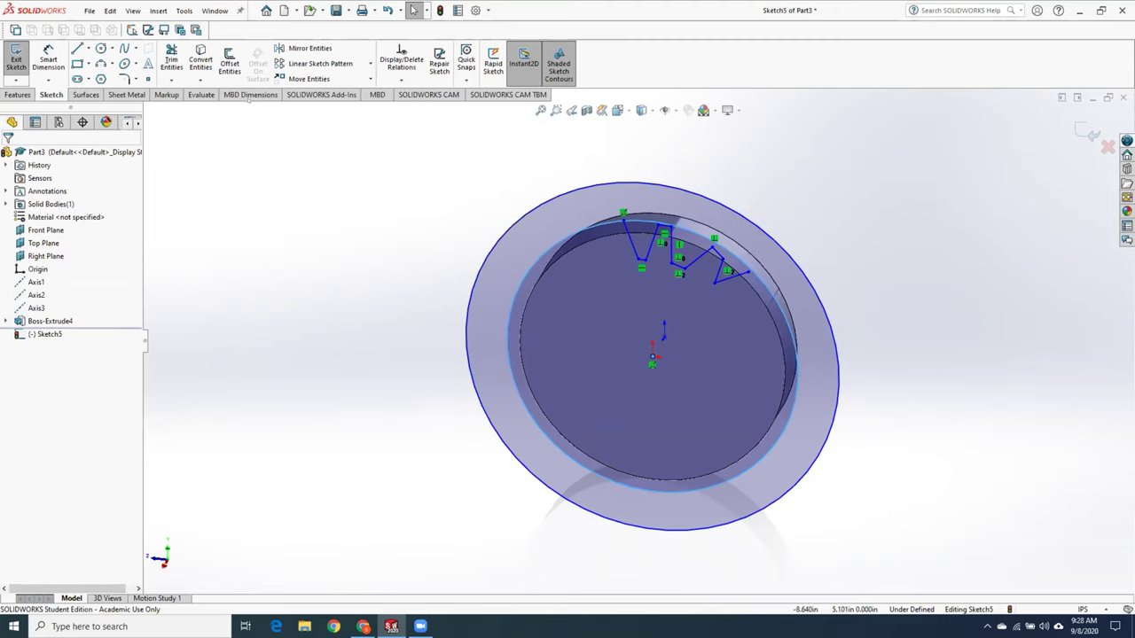
- Extend the last line of the tooth profile to meet the inner circle
click(171, 80)
click(195, 108)
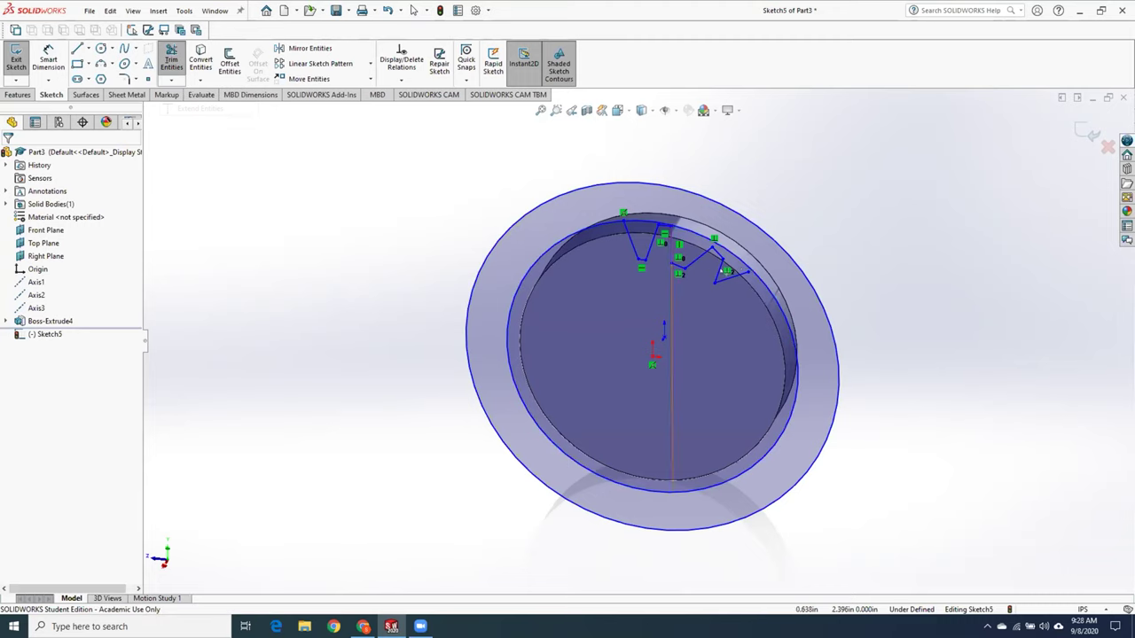
click(715, 281)
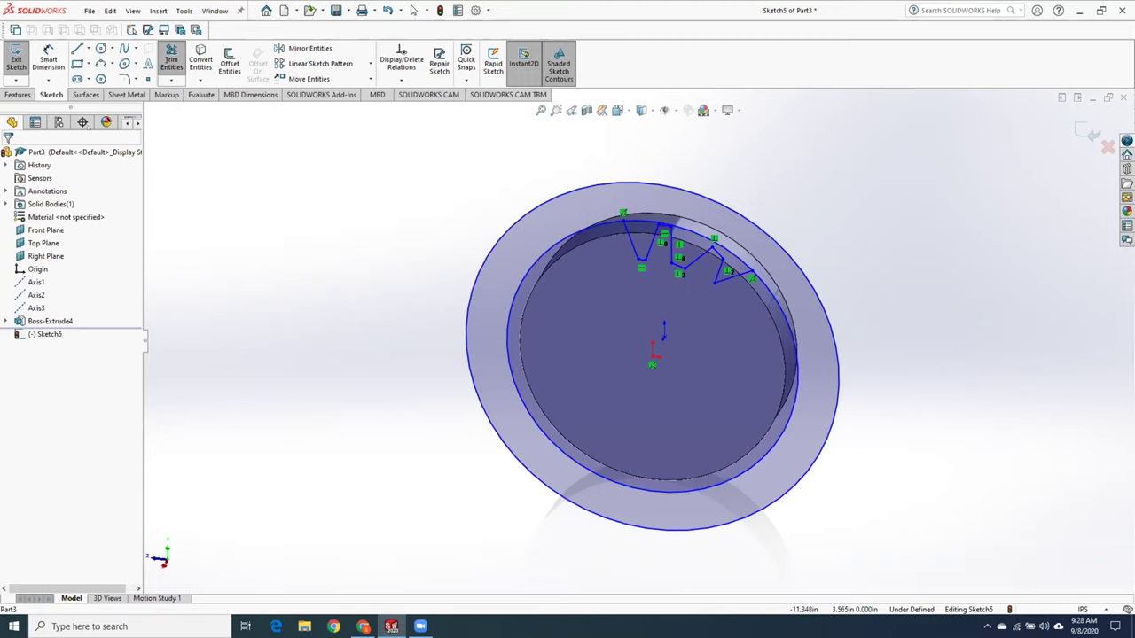
- Trim away the inner circle's arc between the two ends of the tooth profile with Power trim
click(171, 59)
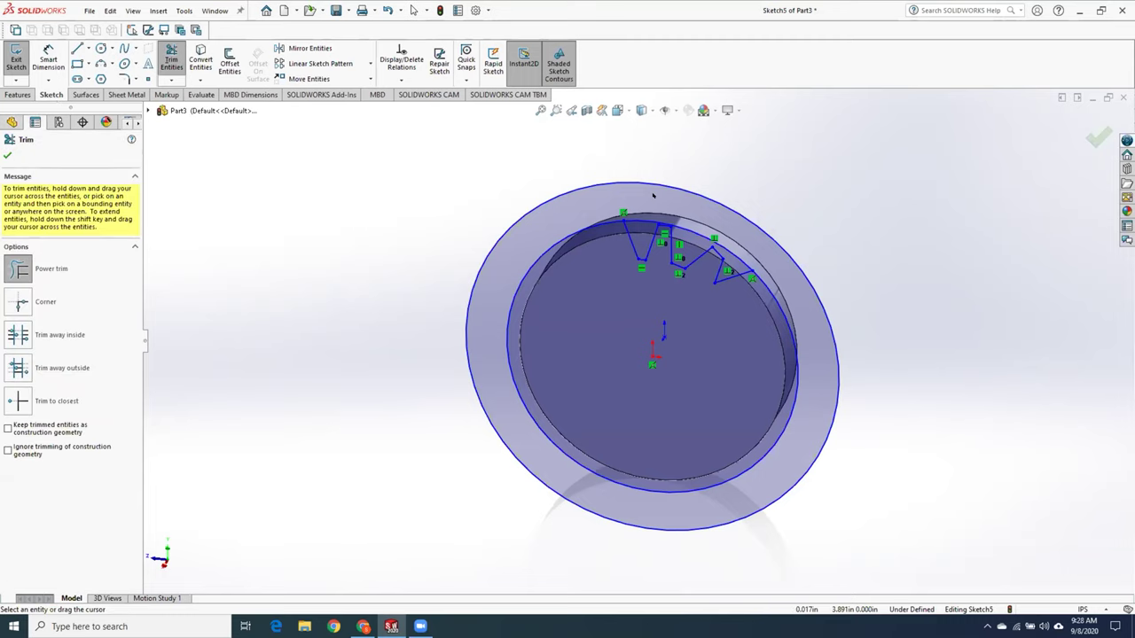
drag(645, 211, 638, 221)
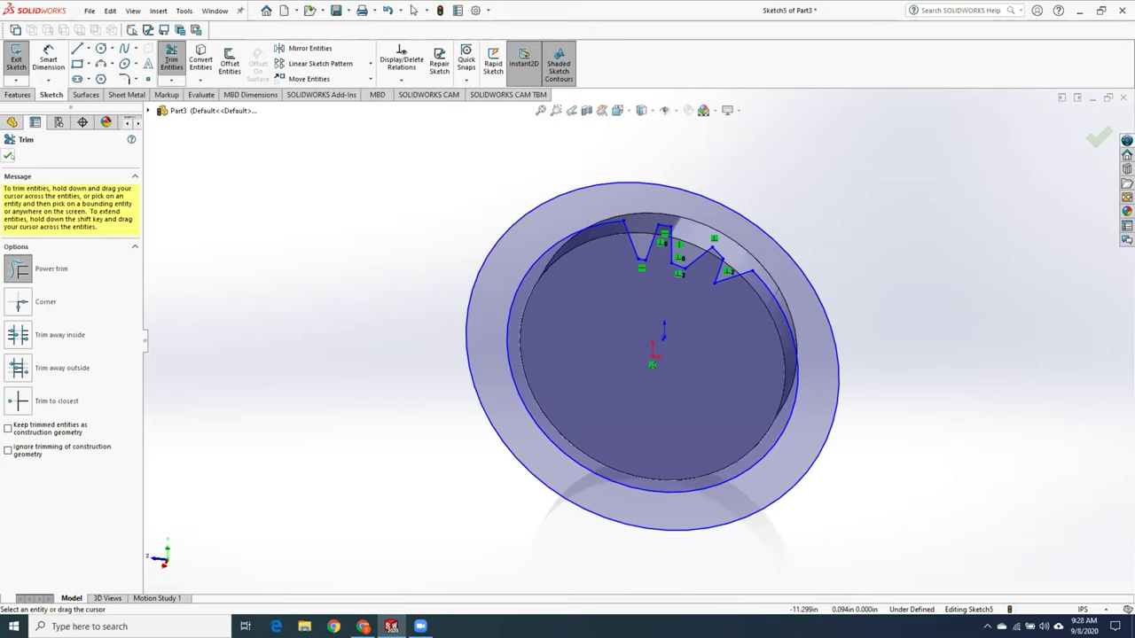
click(8, 155)
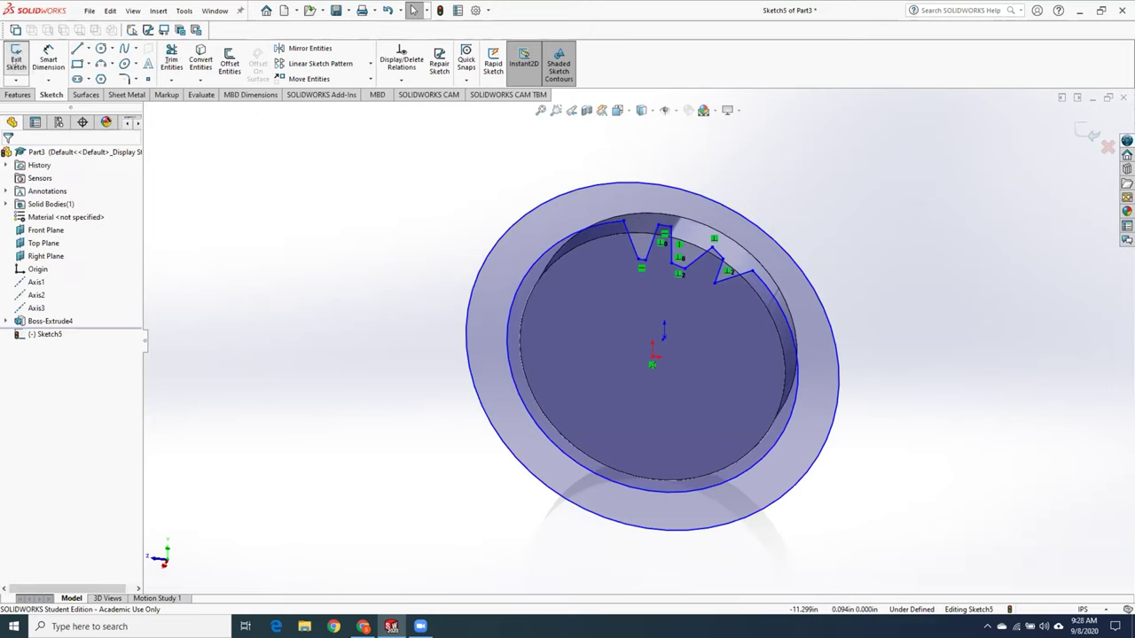
- Exit the sketch and make a blind extruded cut of the profile 1 in deep to form the teeth on the disc
click(16, 58)
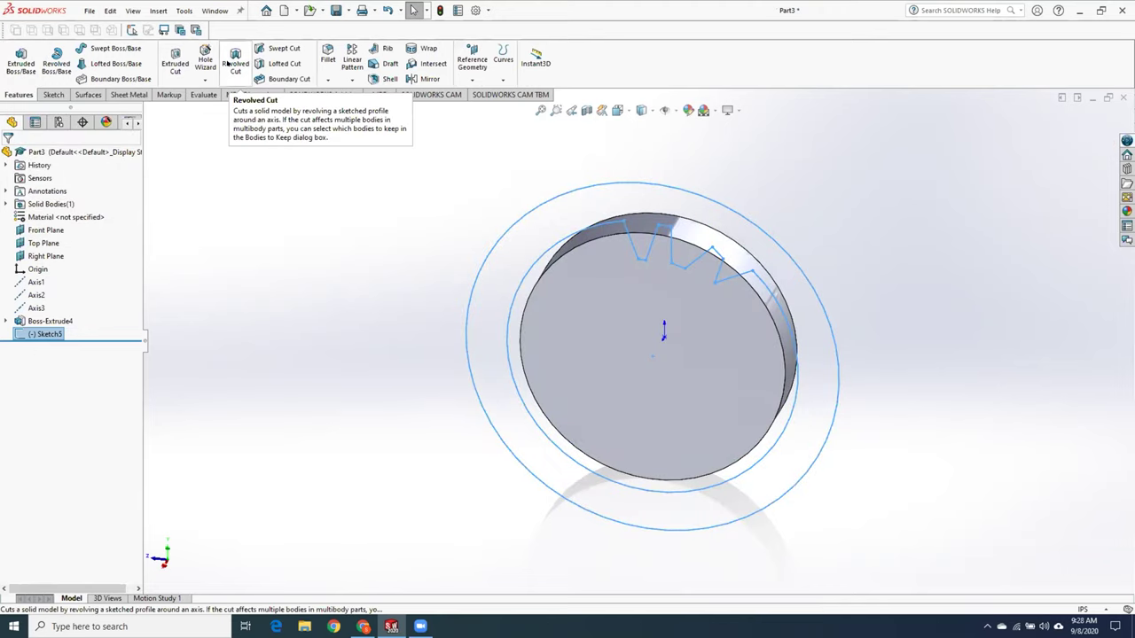
click(226, 65)
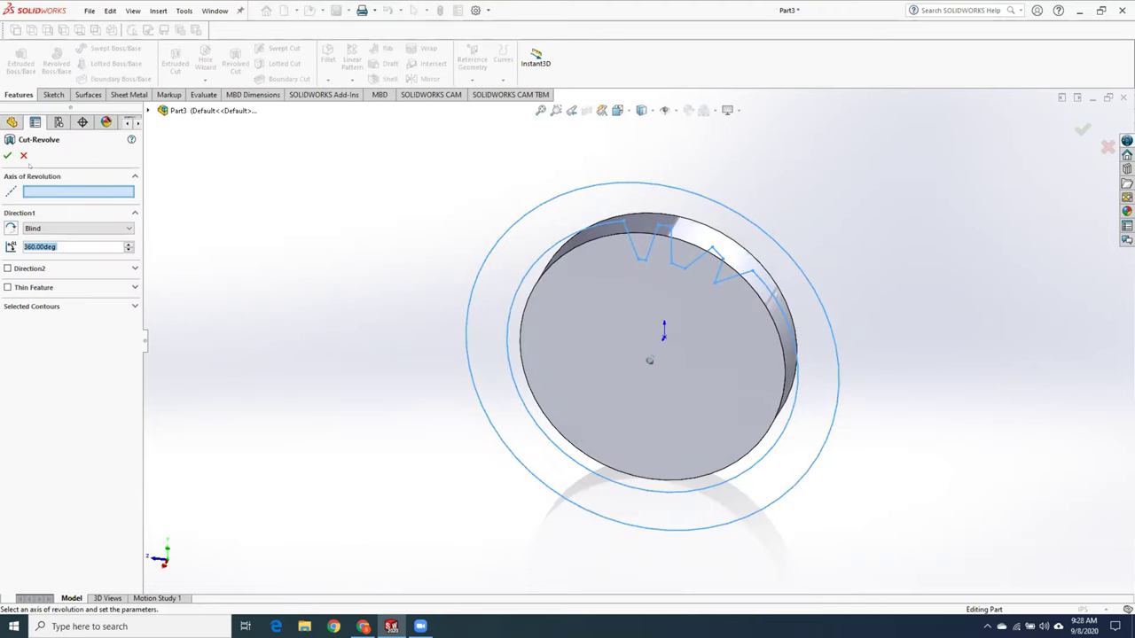
click(23, 155)
click(175, 64)
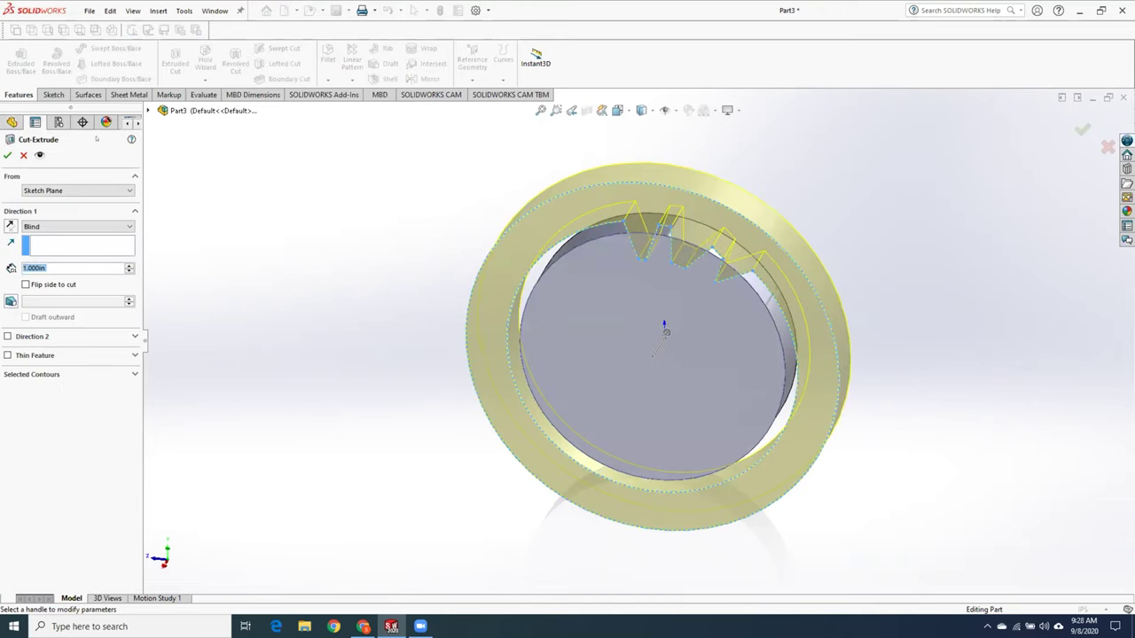
click(7, 155)
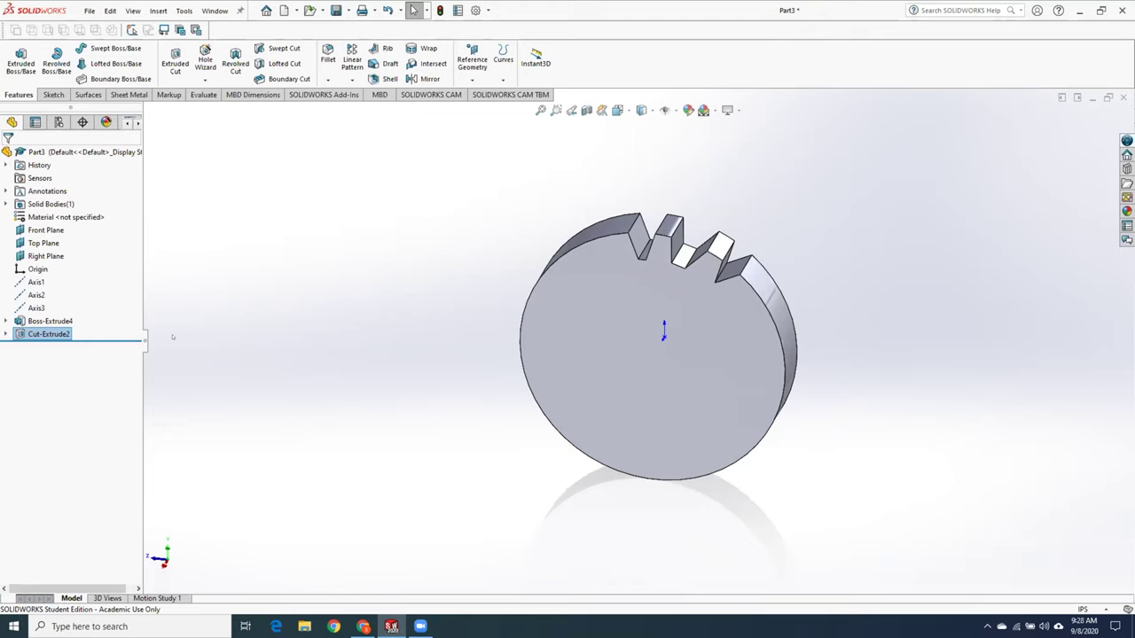
middle_drag(873, 373, 874, 346)
scroll(759, 316, down, 4)
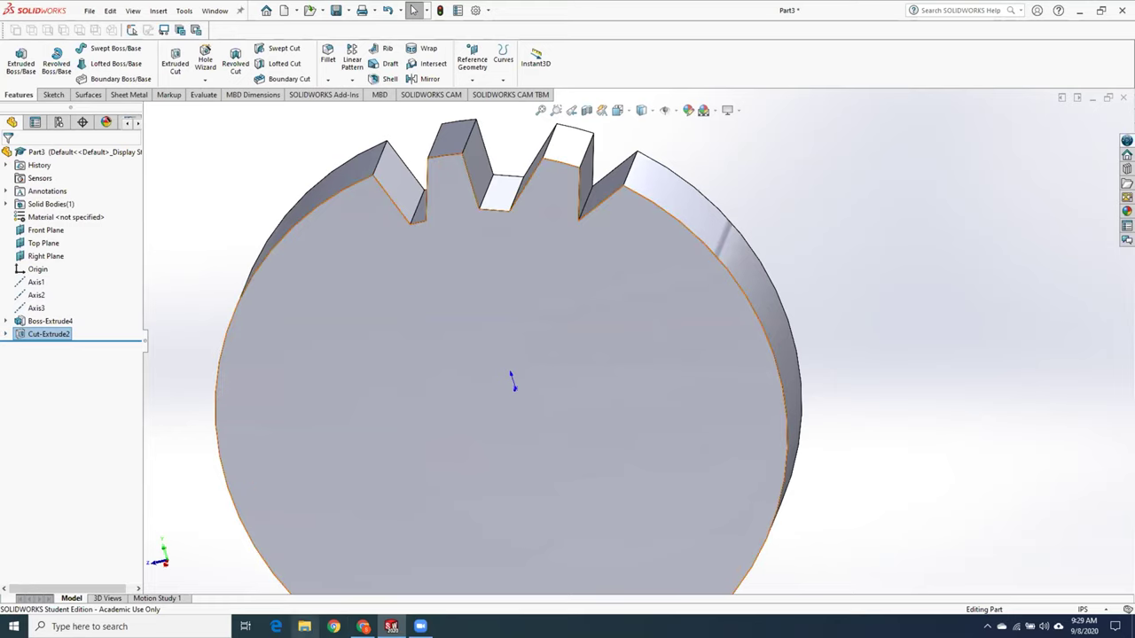
- Switch to Chrome and examine the gear blank drawing
click(363, 627)
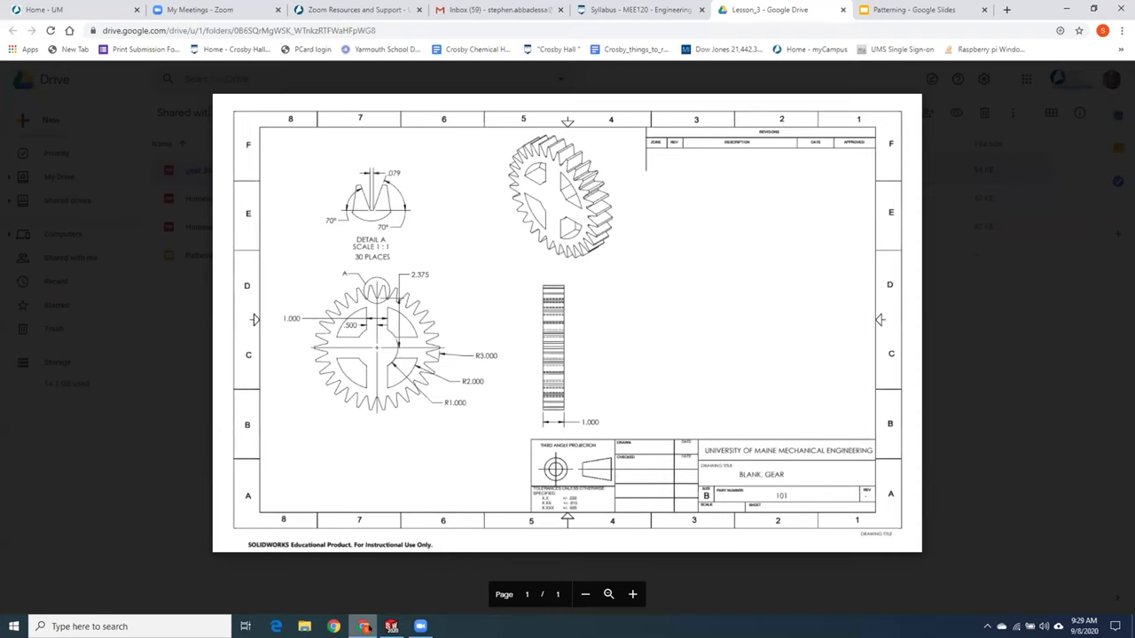
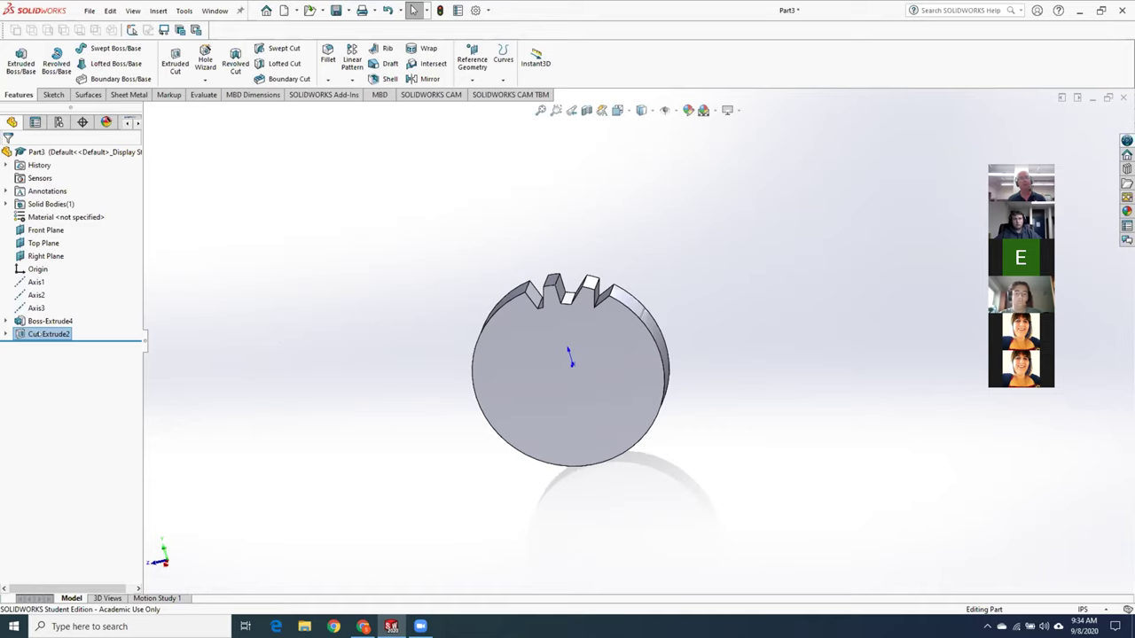
- Delete the extruded tooth cut and its leftover profile sketch so only the plain disc remains
right_click(42, 334)
click(73, 398)
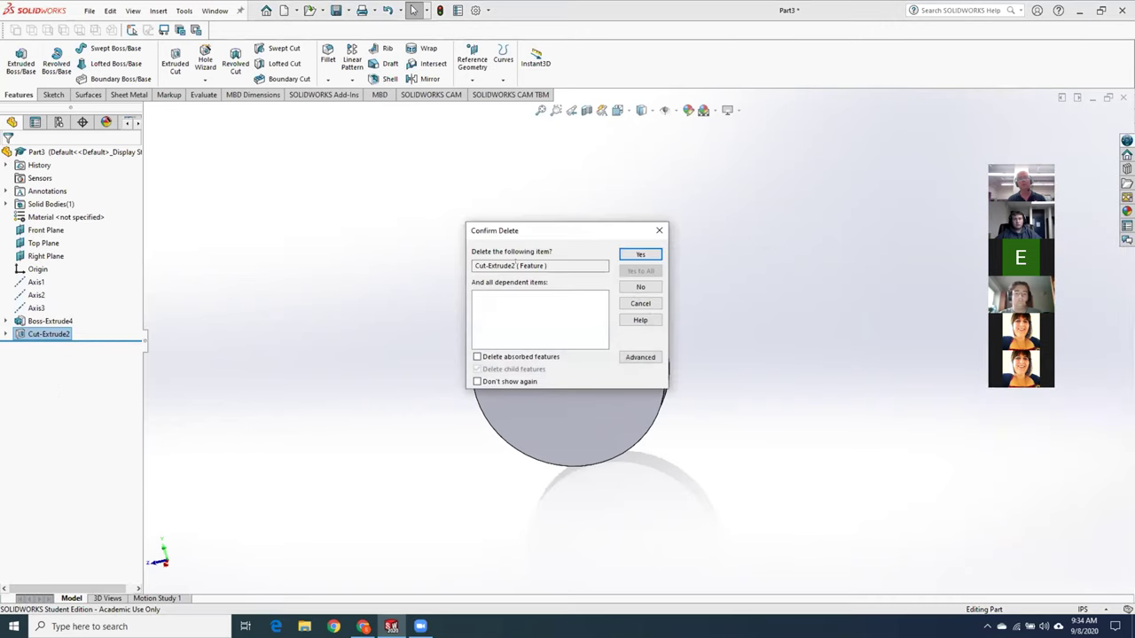
click(638, 252)
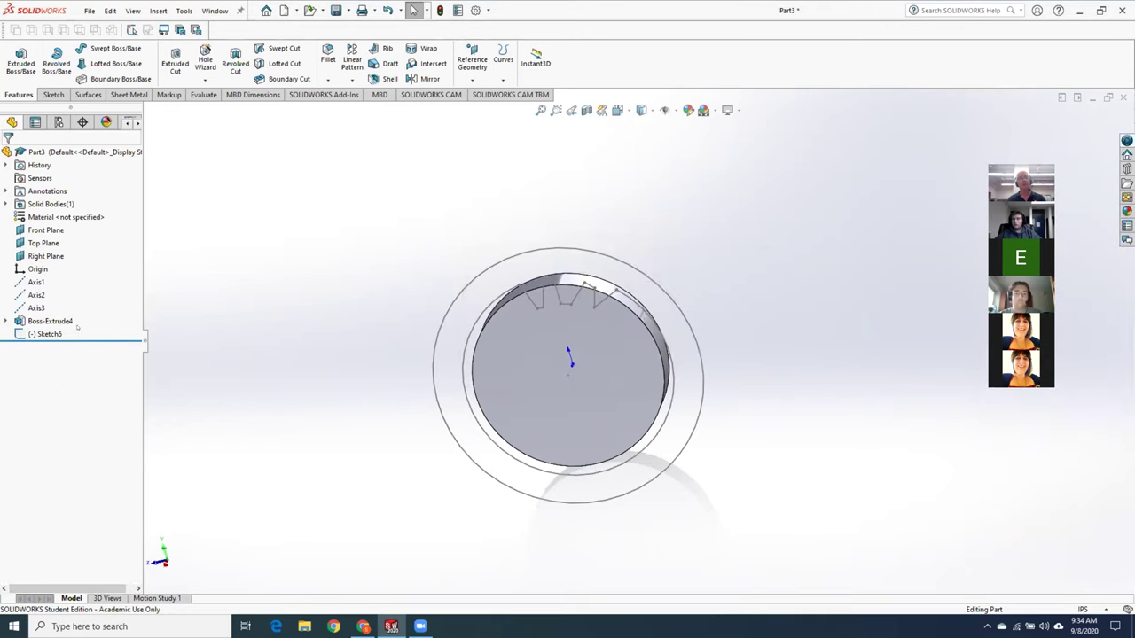
right_click(42, 334)
click(71, 415)
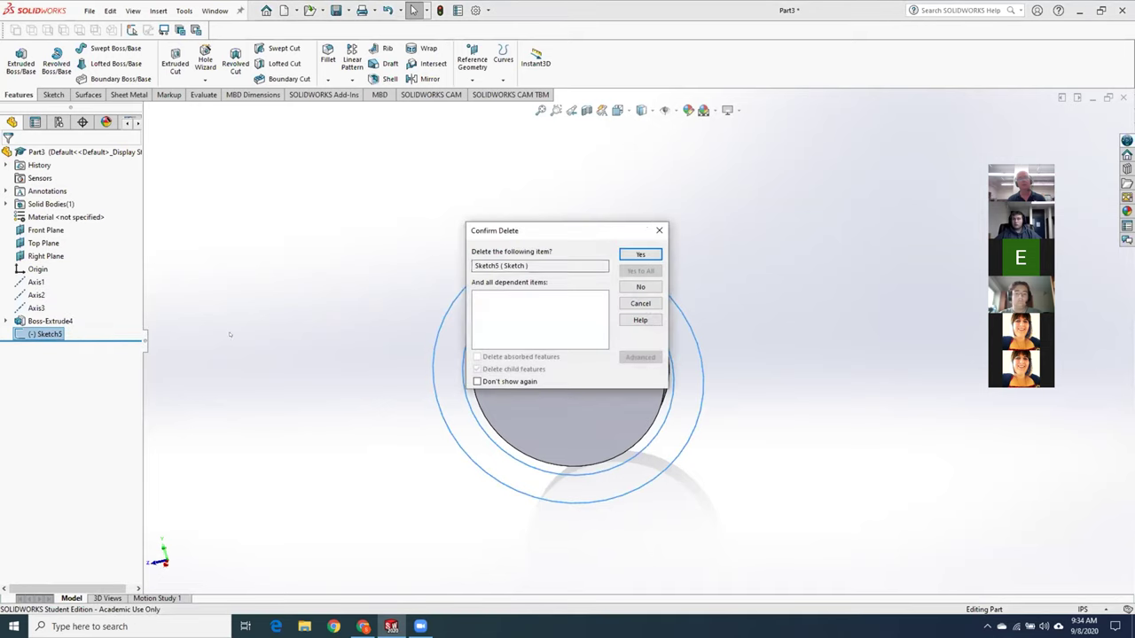
click(636, 255)
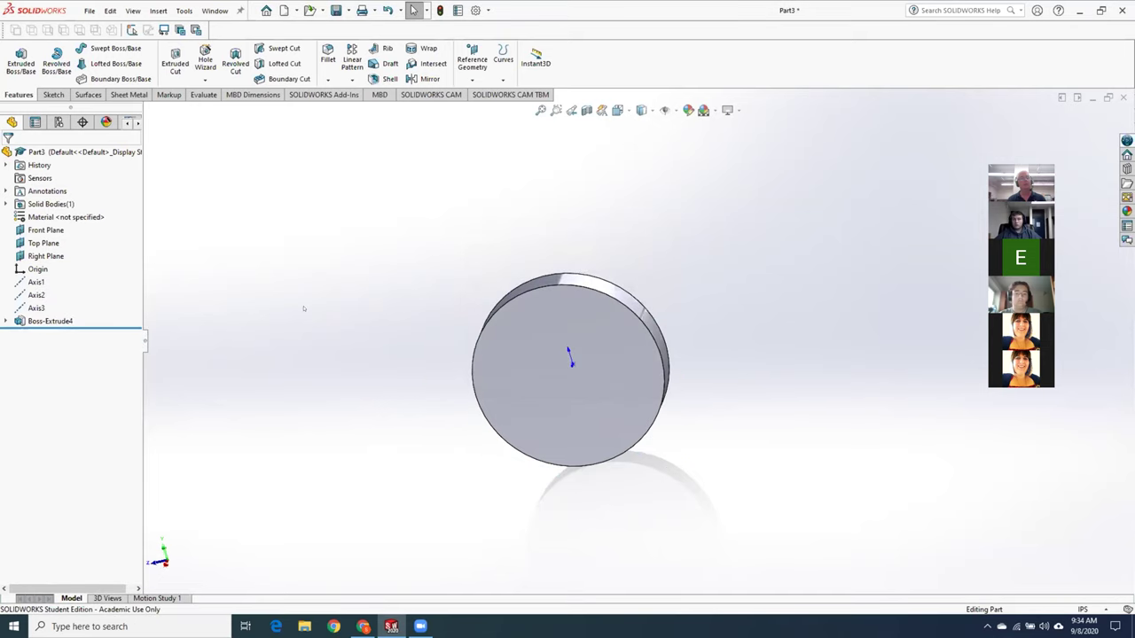
- Start a new sketch on the disc's flat circular front face
right_click(517, 362)
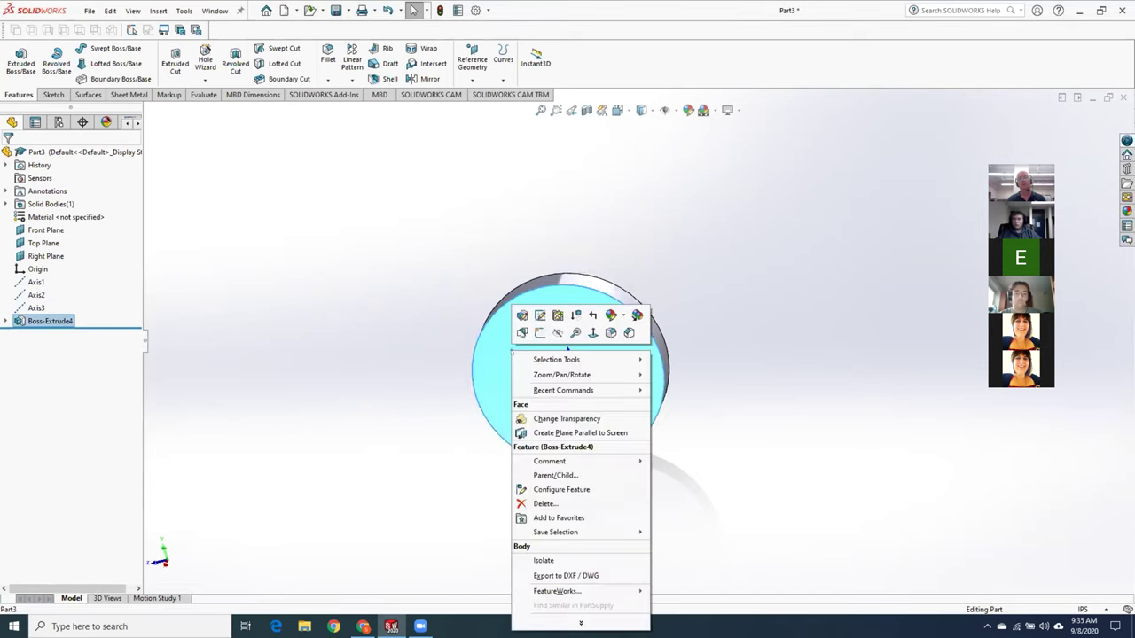
click(540, 333)
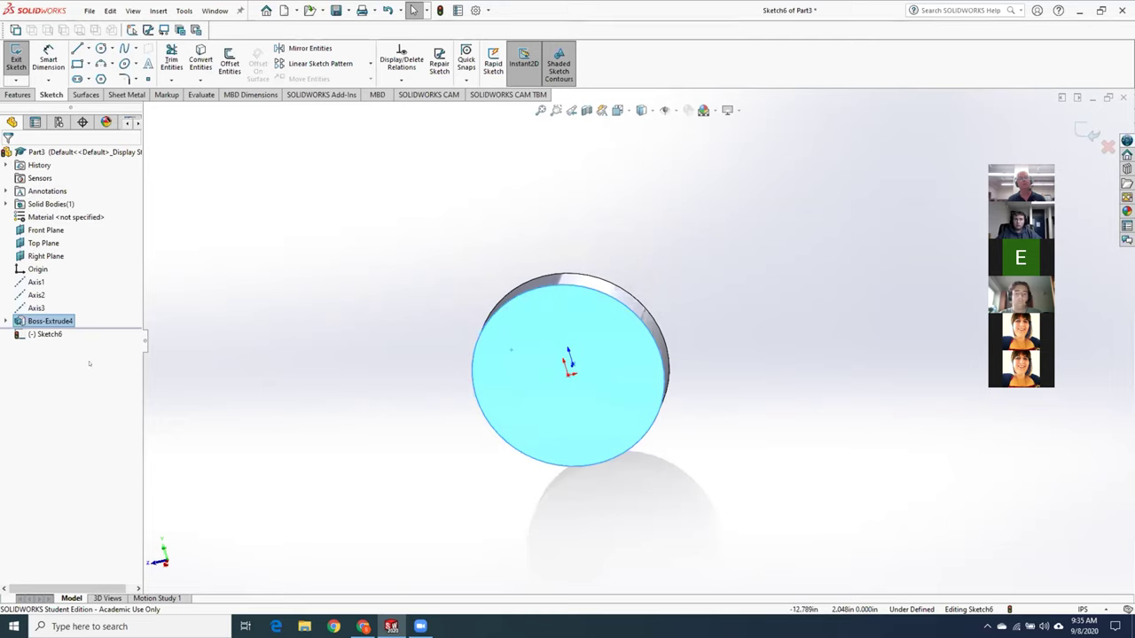
right_click(56, 334)
click(80, 319)
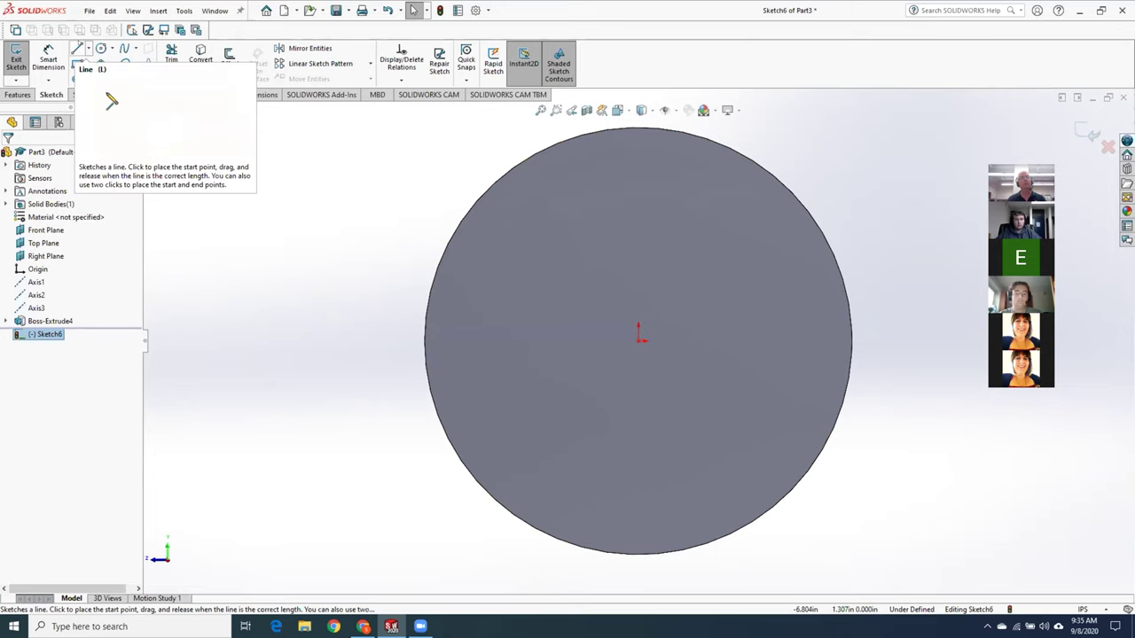
- Sketch an L of two connected lines on the face: a vertical one about 2.1 in long and a horizontal one about 3.43 in long
click(78, 48)
click(534, 240)
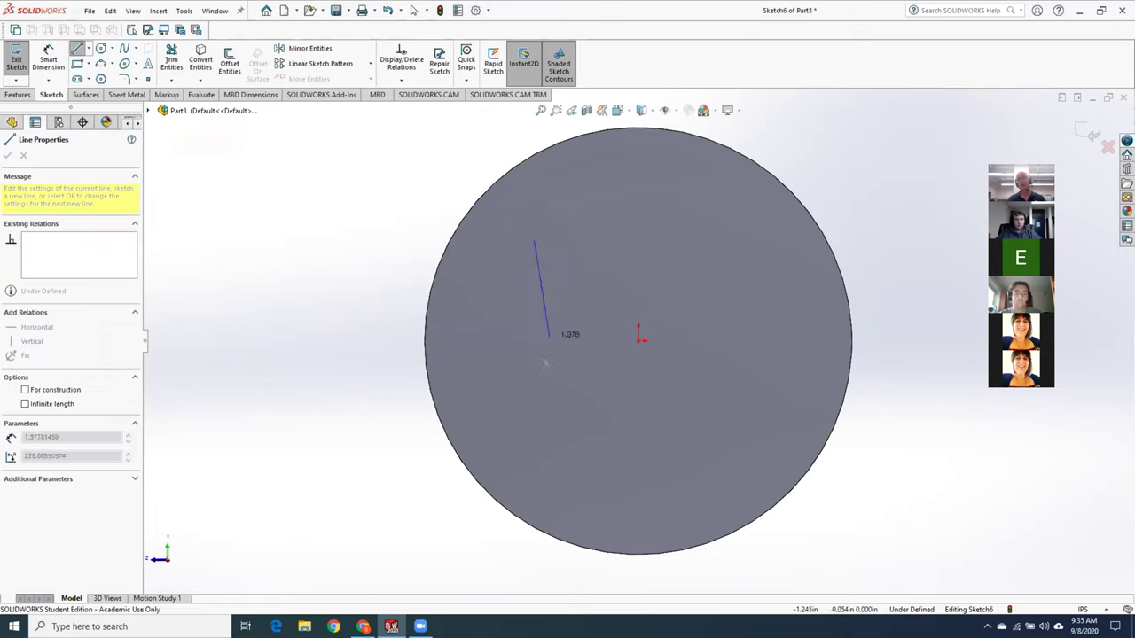
click(533, 389)
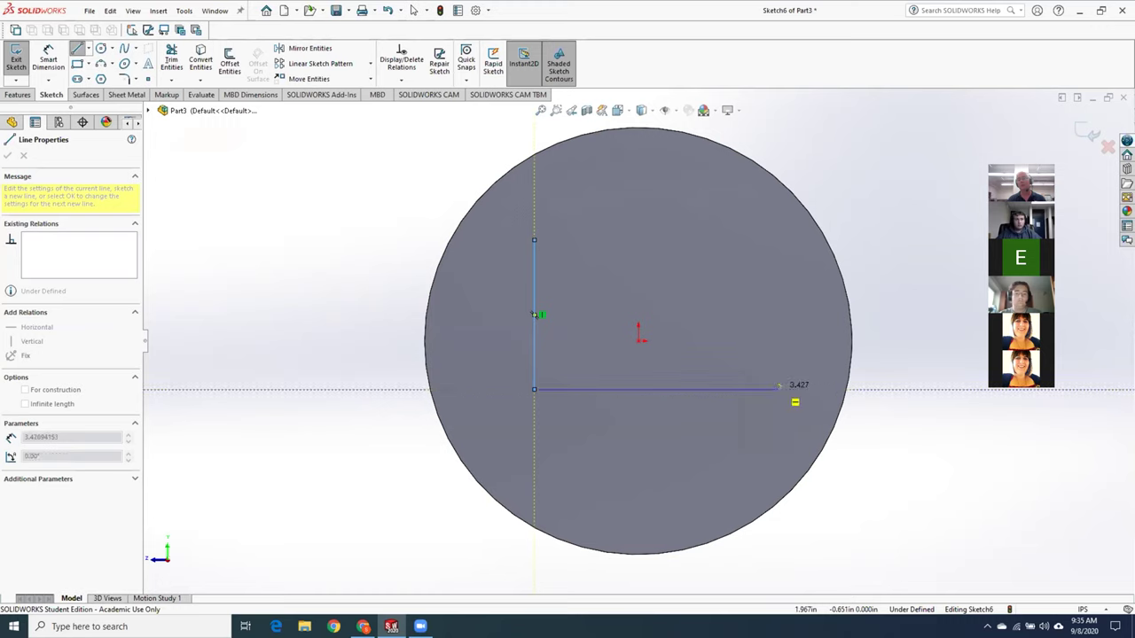
double_click(778, 388)
key(Escape)
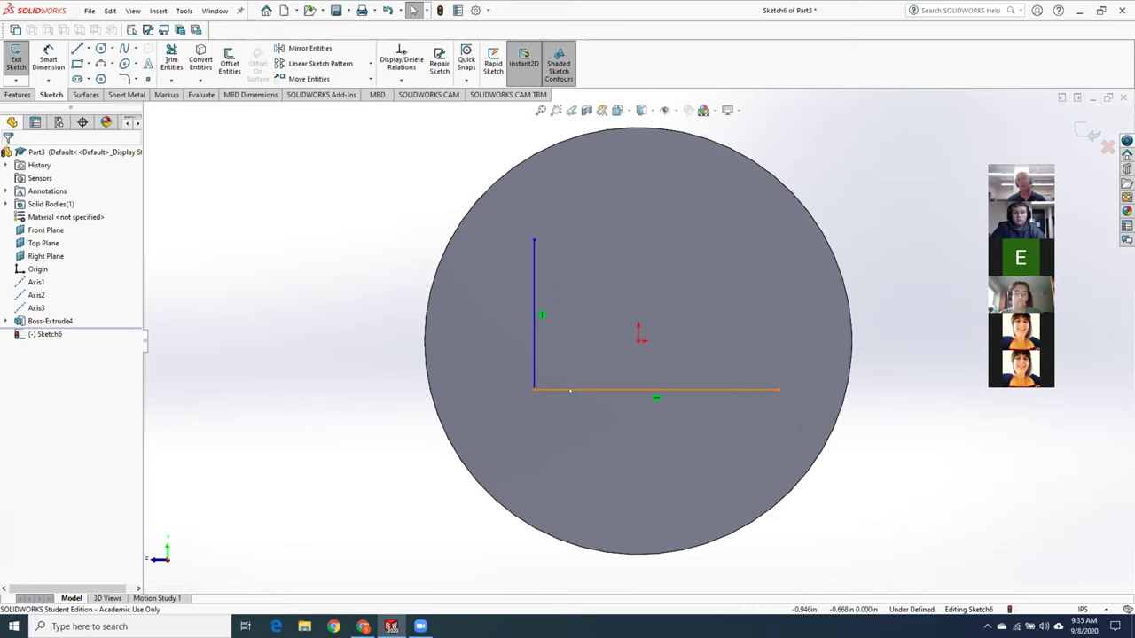
- Round the corner between the vertical and horizontal lines with a 0.8 in sketch fillet
click(125, 79)
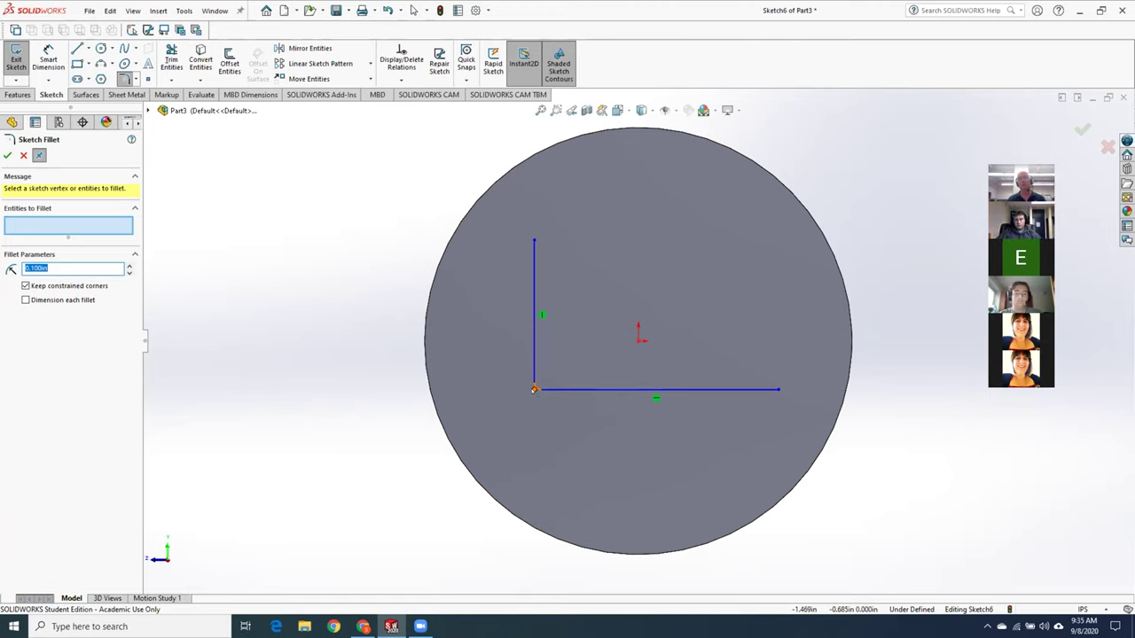
click(534, 389)
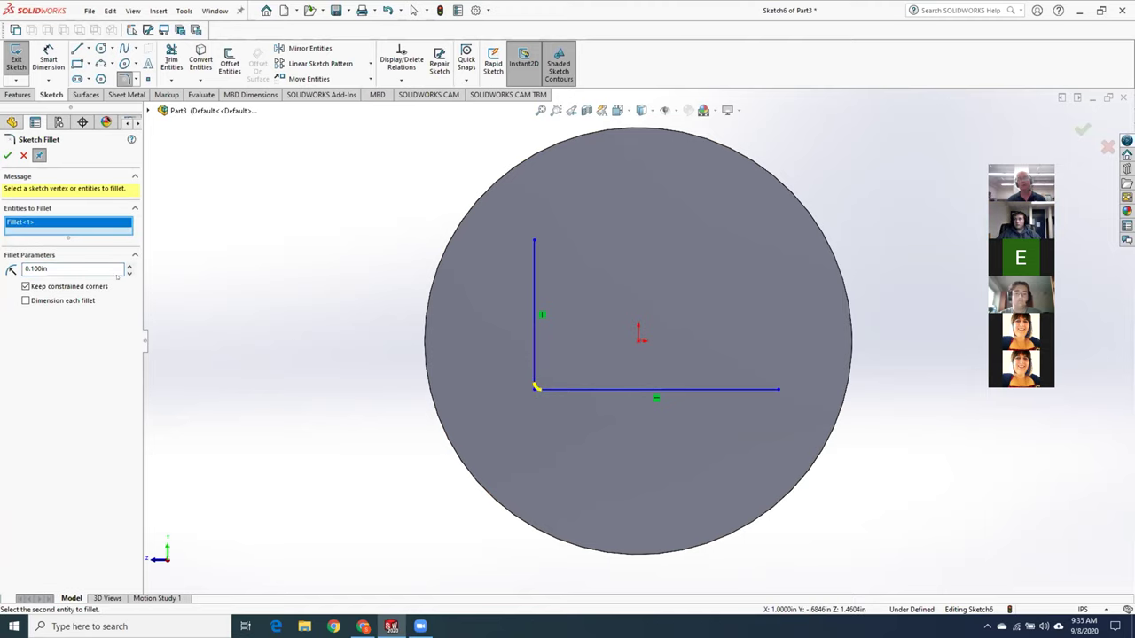
scroll(129, 268, up, 5)
scroll(129, 268, up, 2)
click(7, 155)
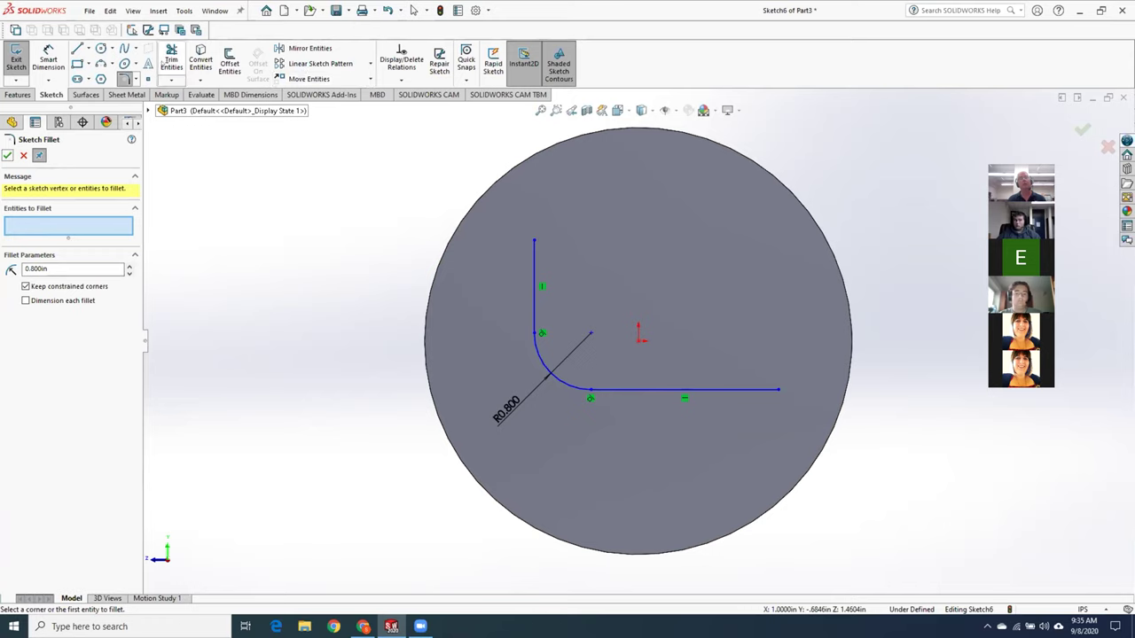
- Close the profile with a wavy spline from the vertical line's upper end through five intermediate points to the horizontal line's far end
click(123, 47)
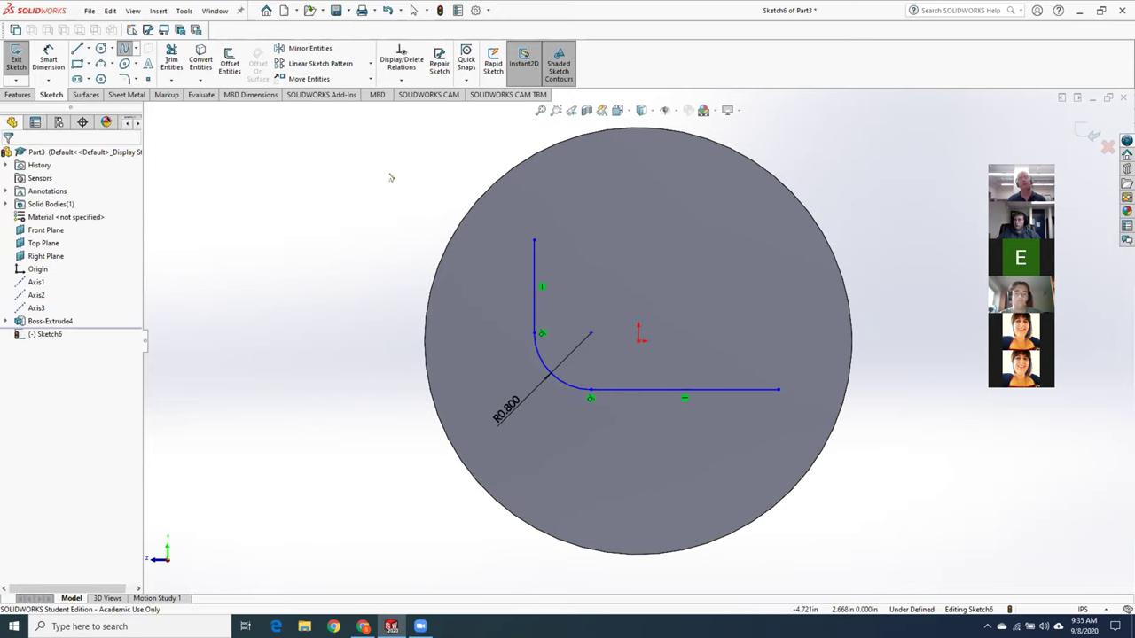
click(534, 240)
click(591, 220)
click(628, 246)
click(705, 266)
click(740, 316)
click(797, 337)
click(778, 390)
key(Escape)
key(Escape)
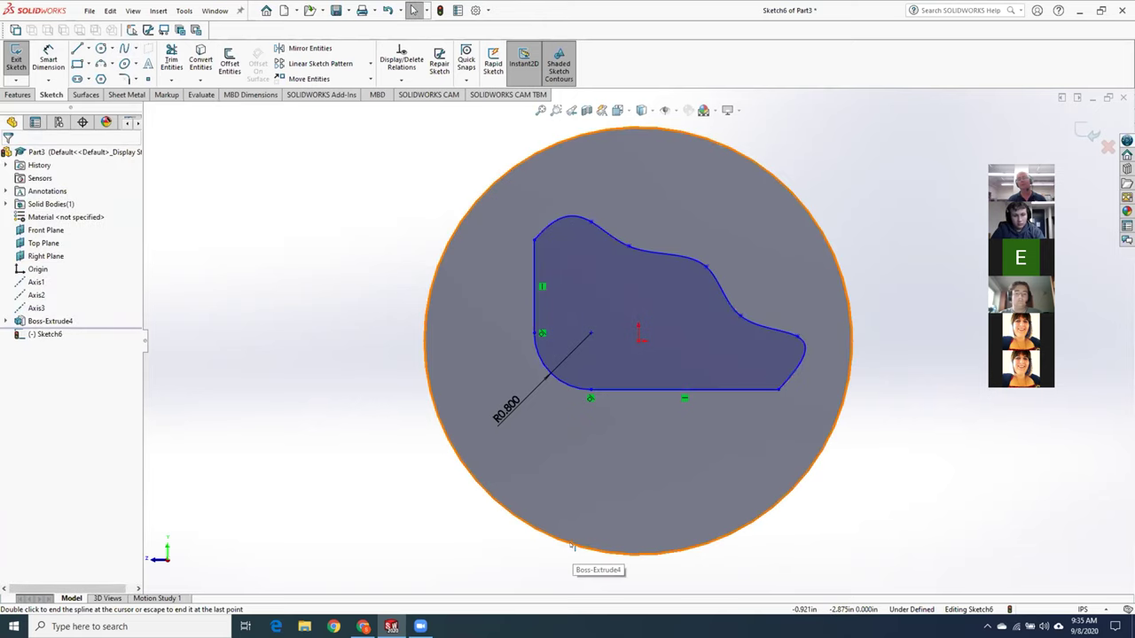
- Delete the spline that closes the profile
mouse_move(646, 468)
middle_down()
mouse_move(630, 489)
mouse_move(638, 500)
middle_up()
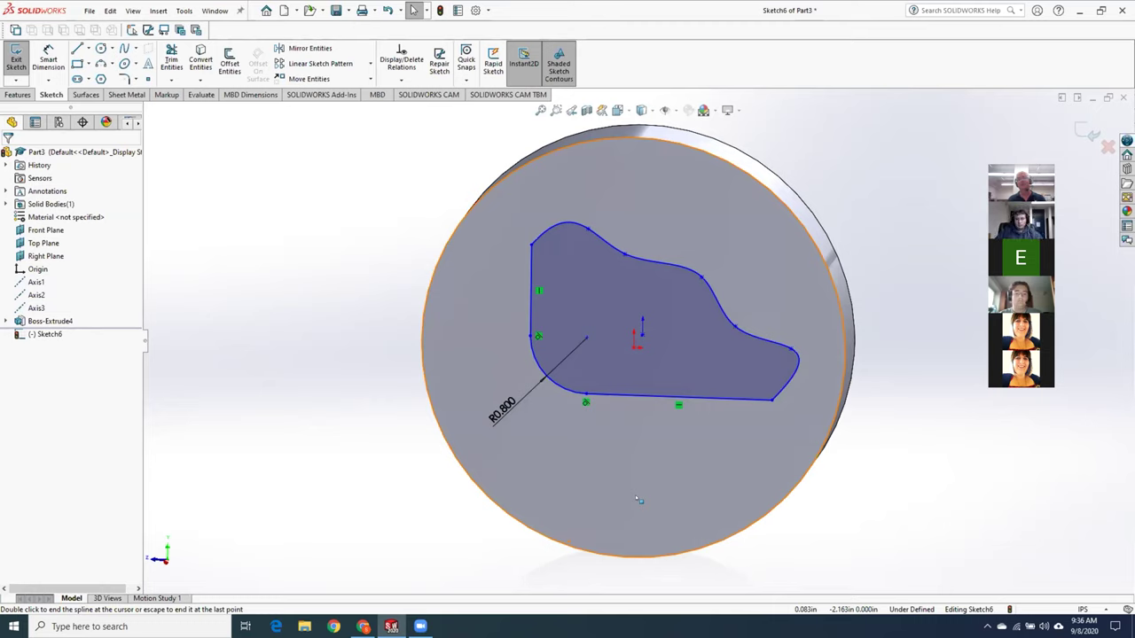
right_click(608, 250)
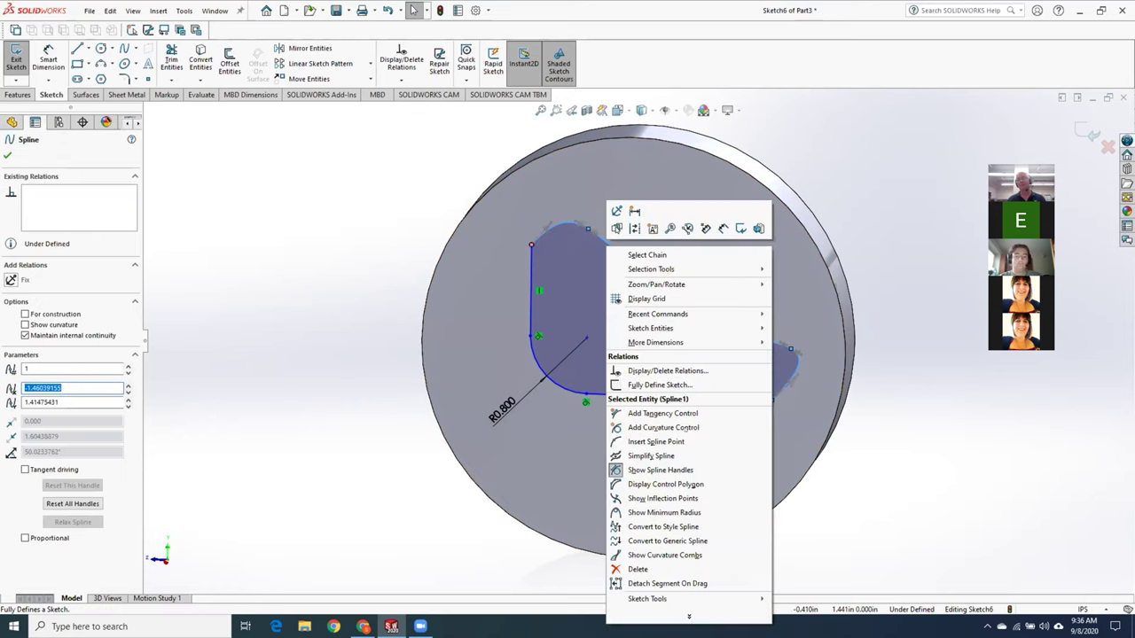
click(667, 583)
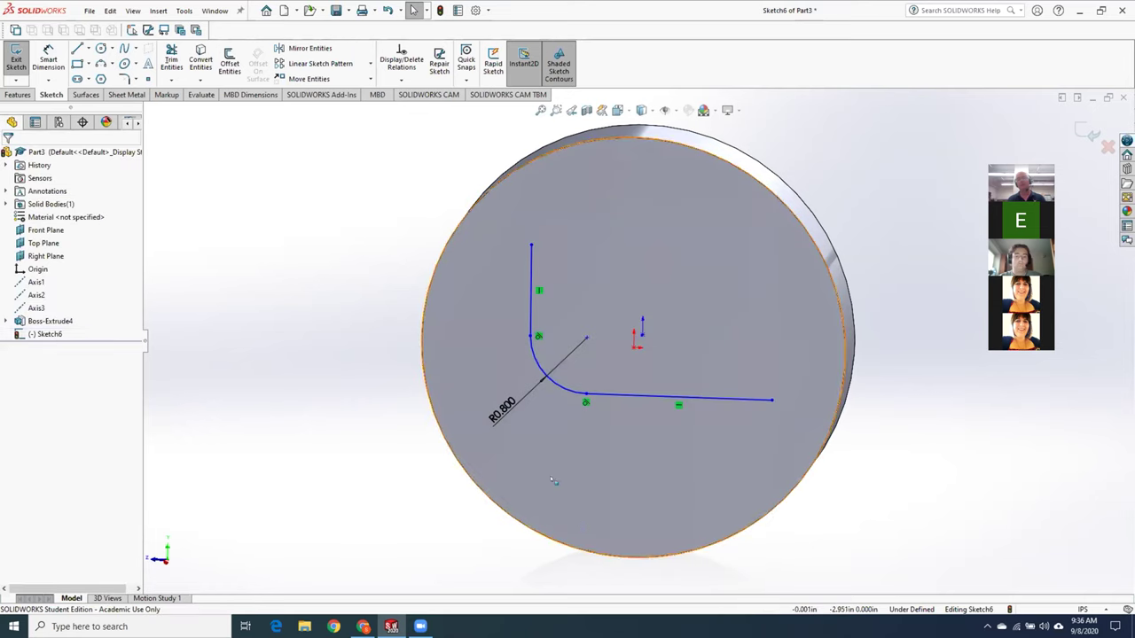
click(101, 64)
click(111, 64)
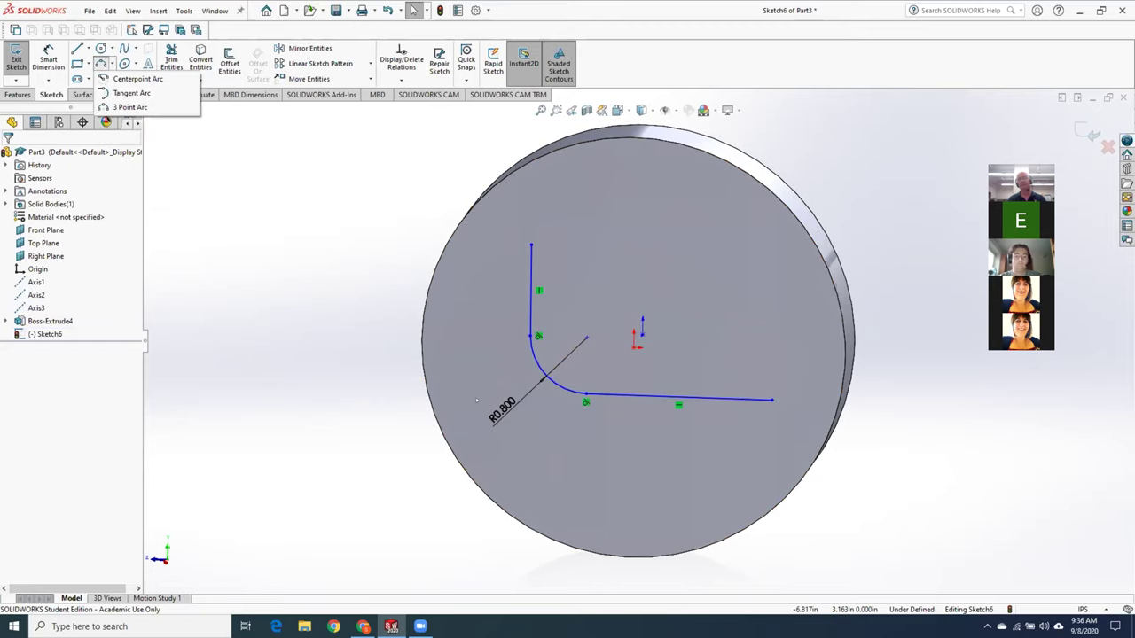
key(Escape)
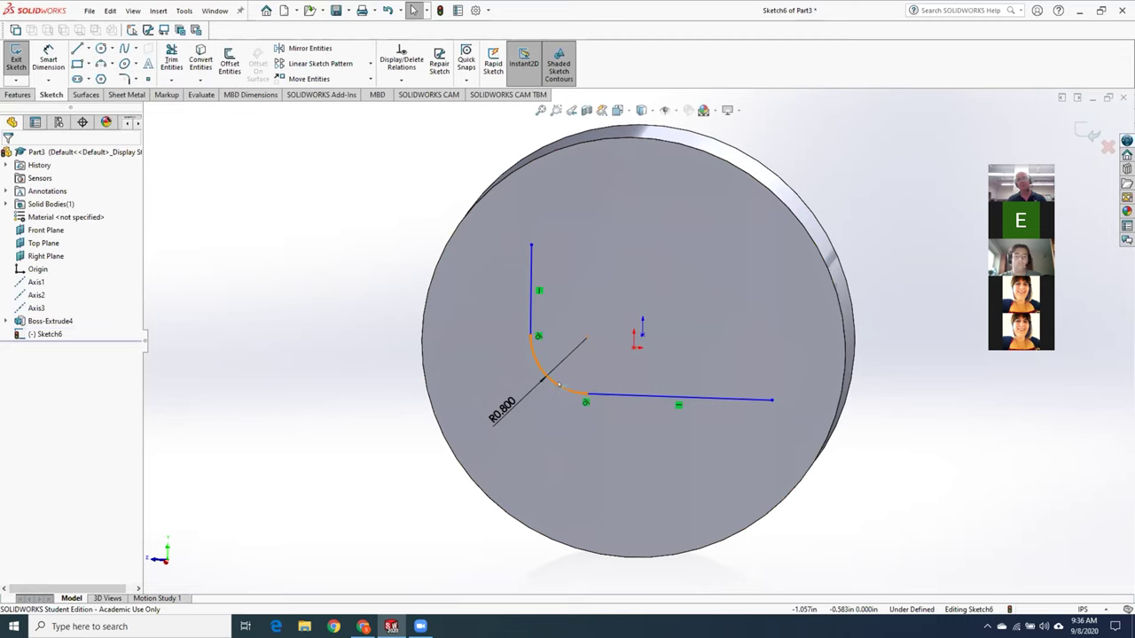
- Delete the fillet arc and stretch the two lines' inner ends towards the former corner, leaving a small gap between them
right_click(558, 383)
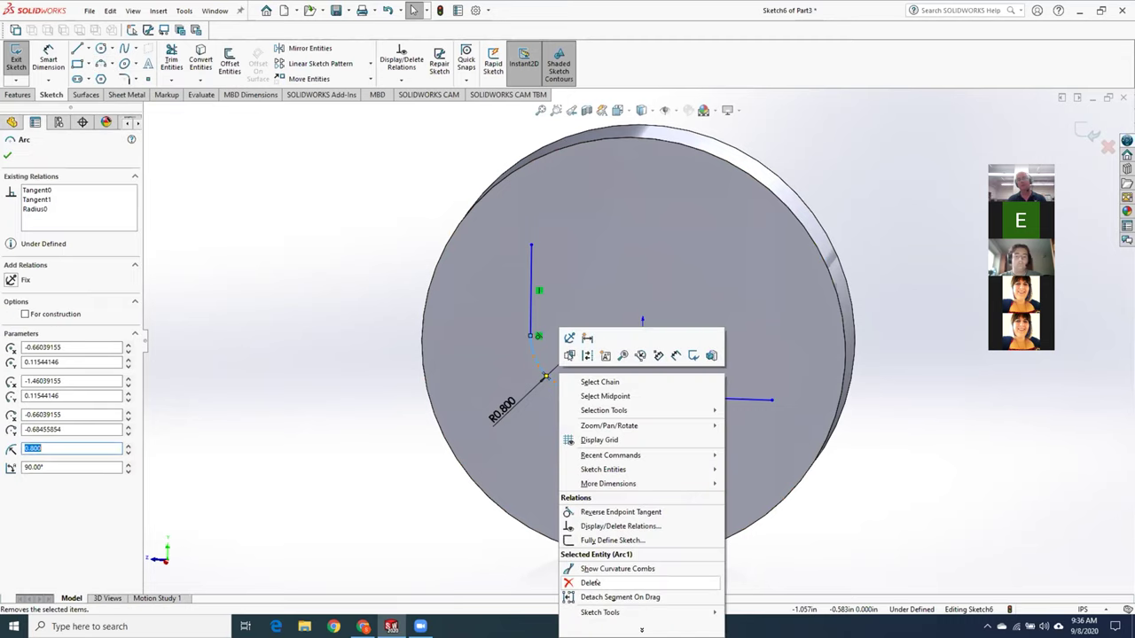
click(589, 582)
click(501, 313)
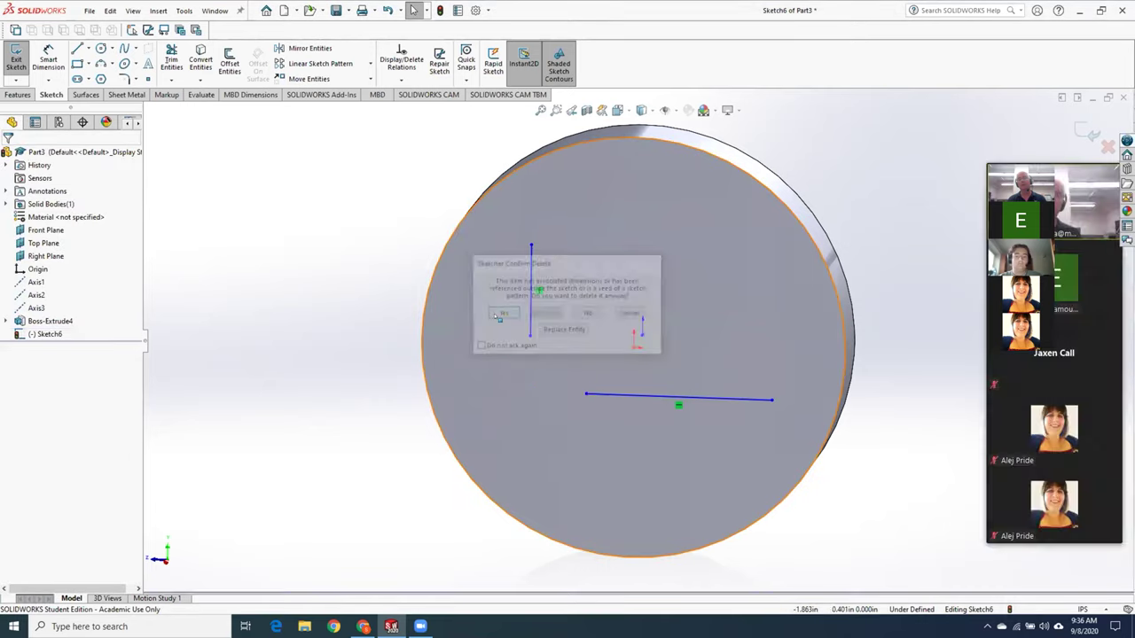
drag(529, 331, 527, 370)
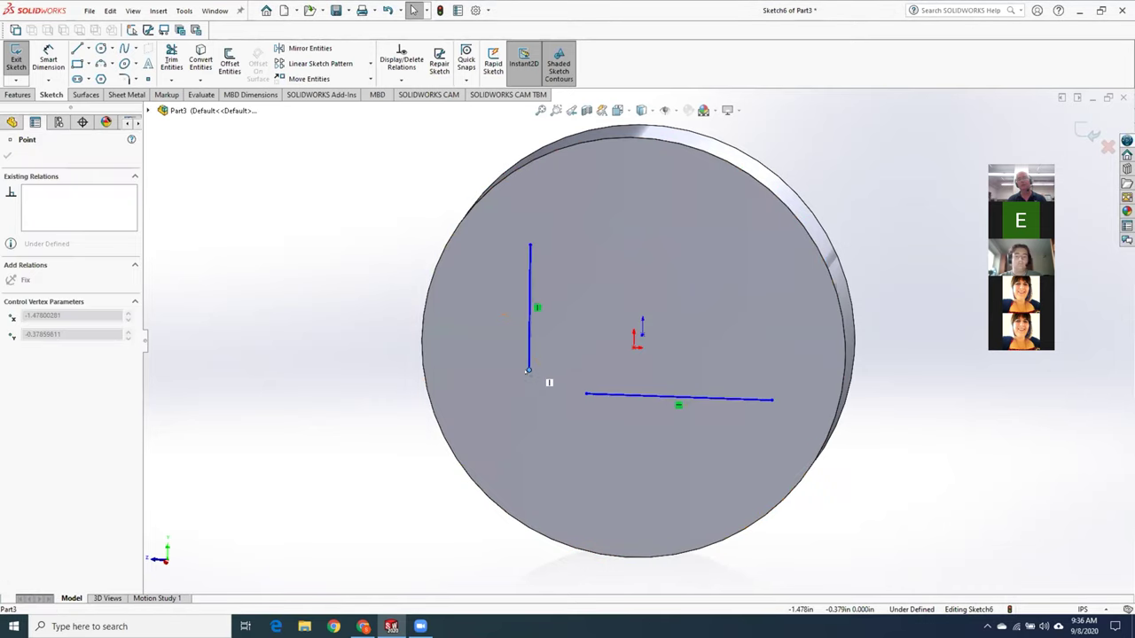
drag(585, 393, 534, 393)
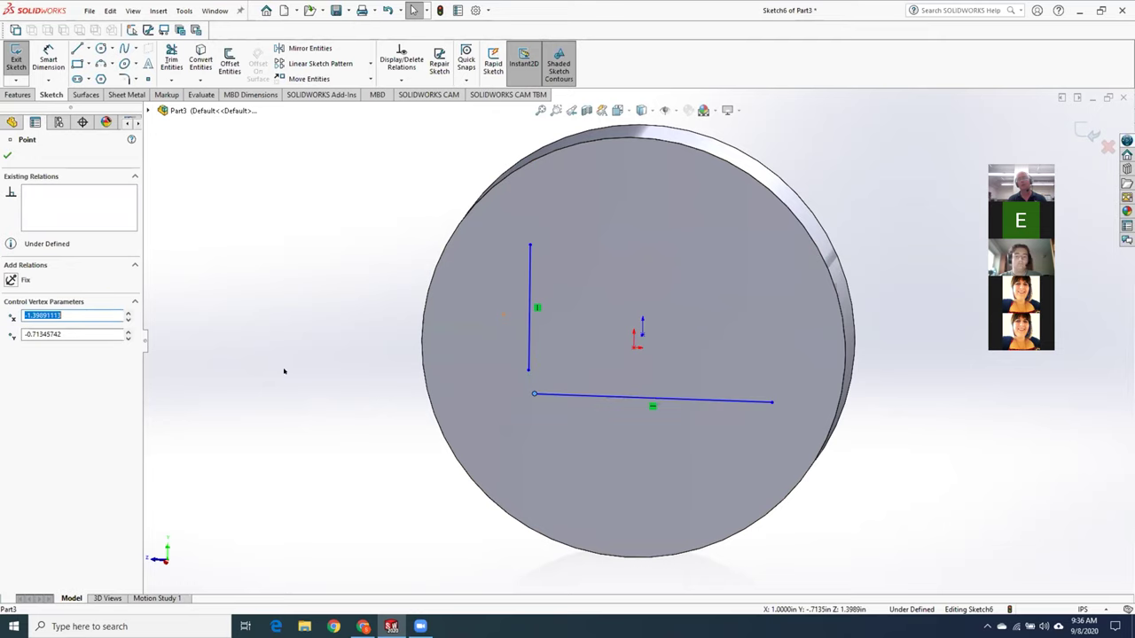
click(219, 259)
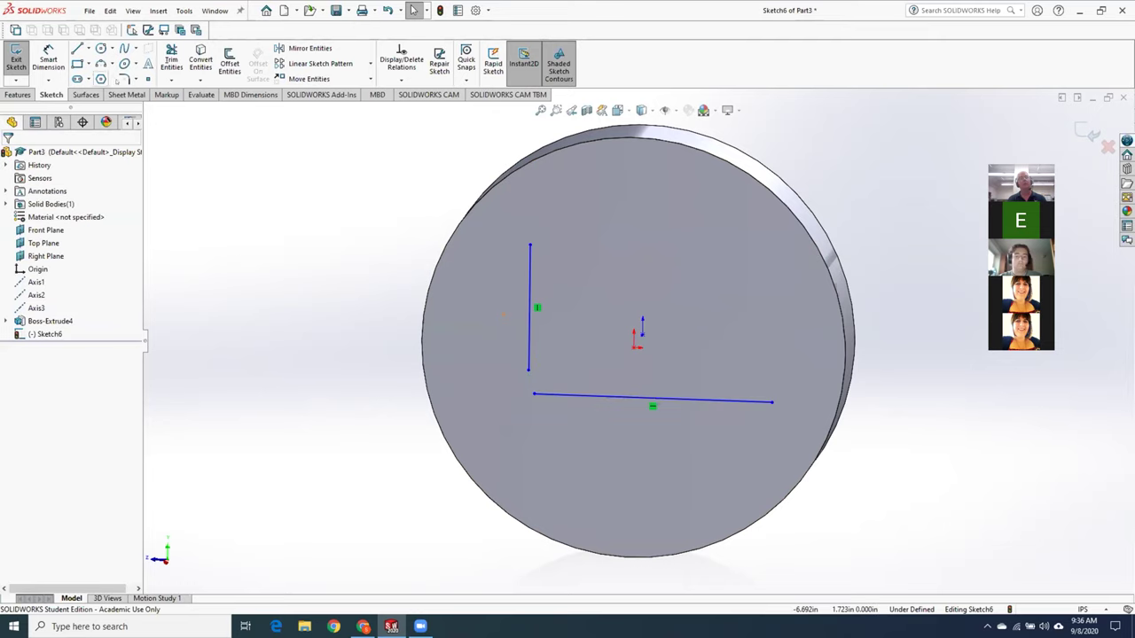
- Sketch a centerpoint arc of about 1.03 in radius spanning about 138° near the disc's upper edge
click(135, 64)
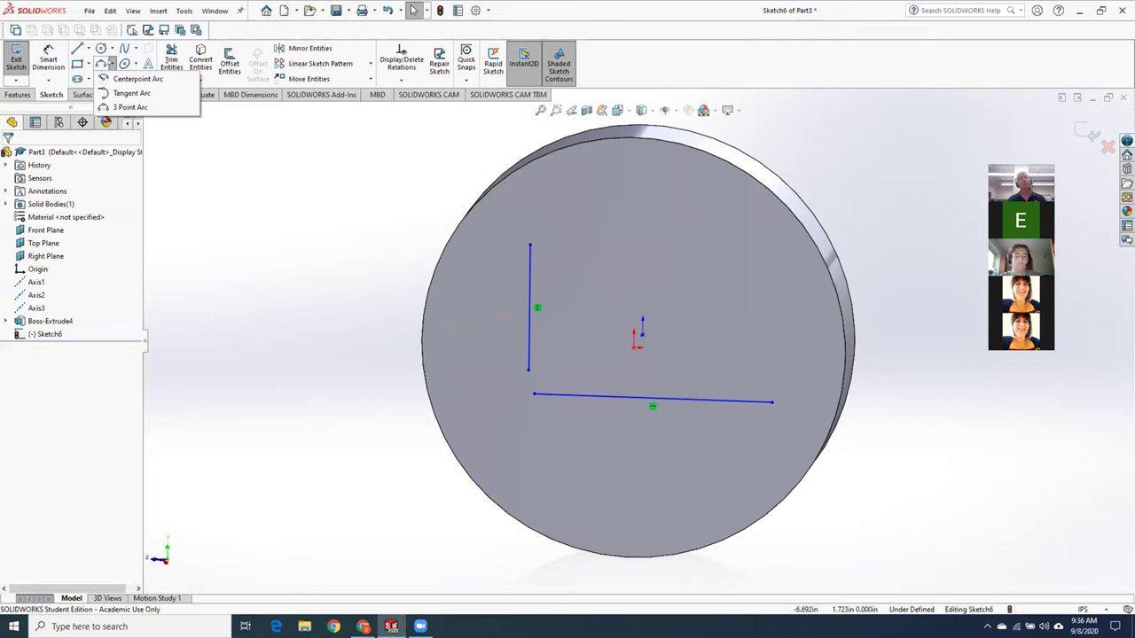
click(112, 64)
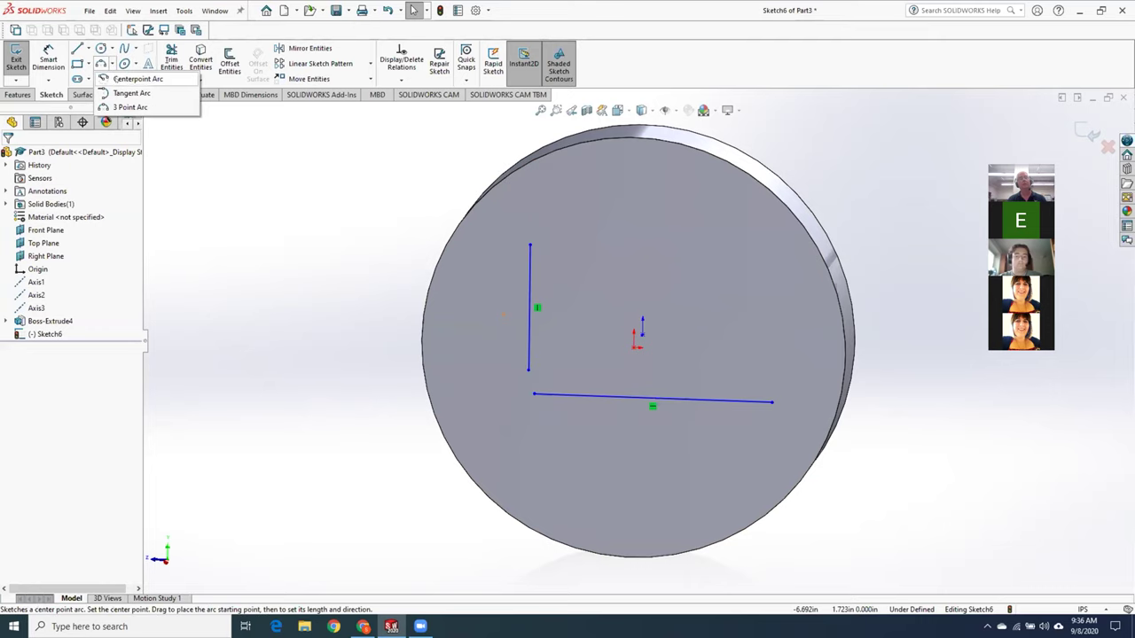
click(132, 79)
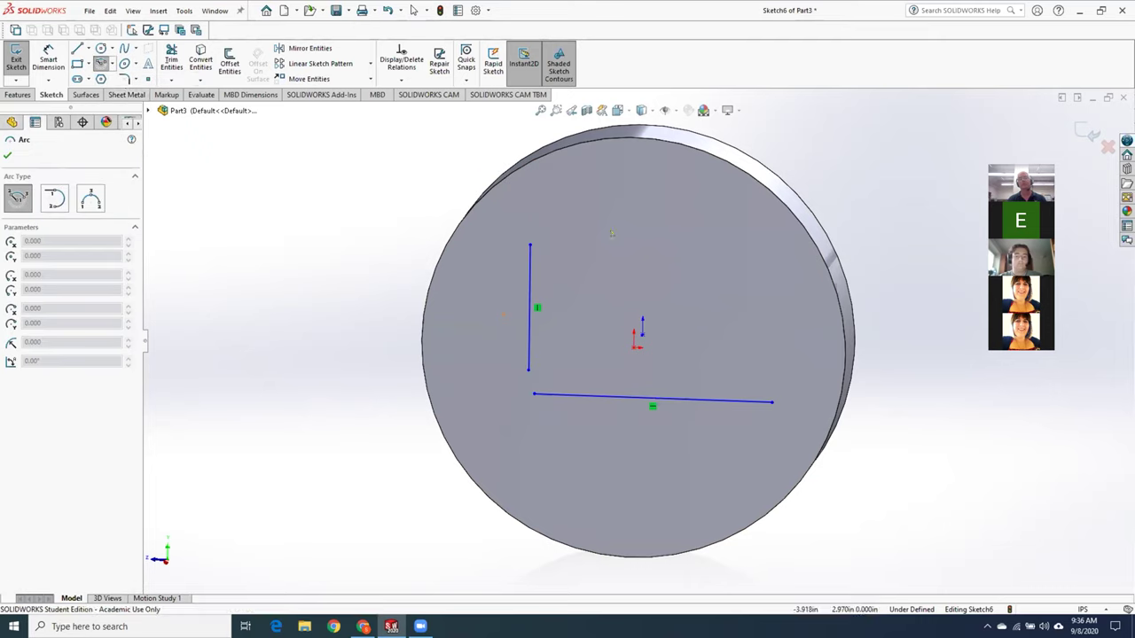
click(664, 231)
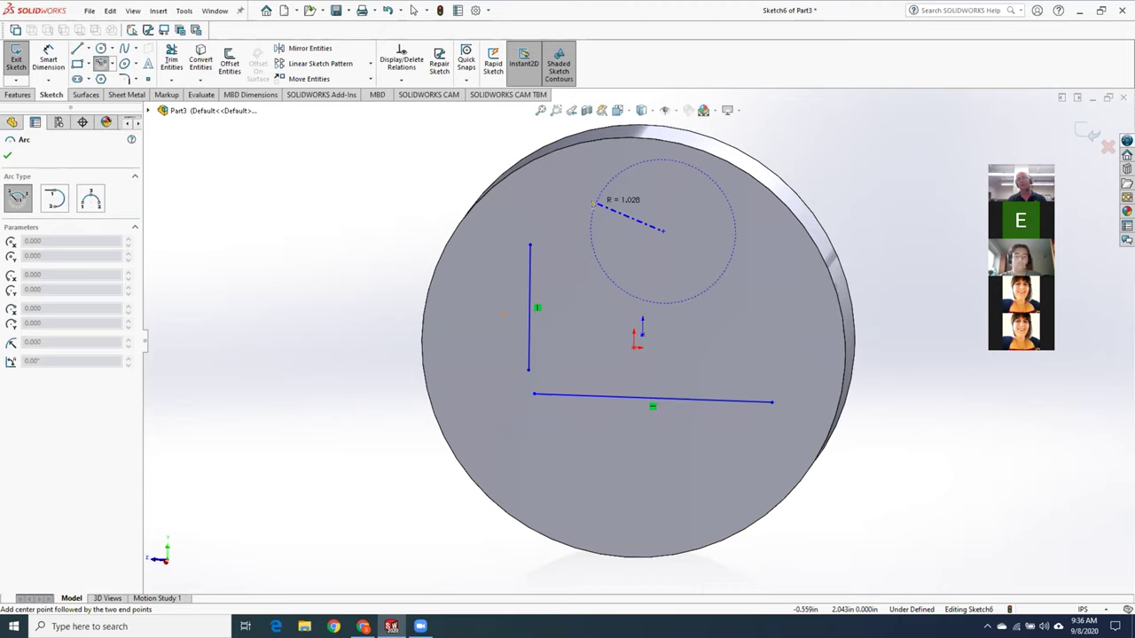
click(594, 203)
click(725, 210)
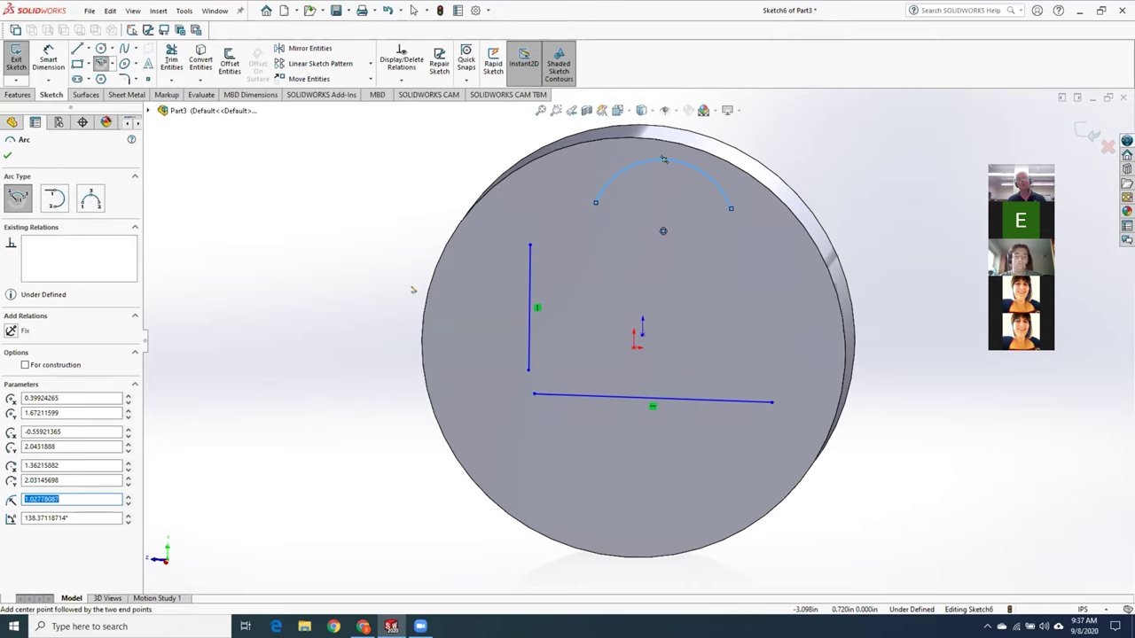
key(Escape)
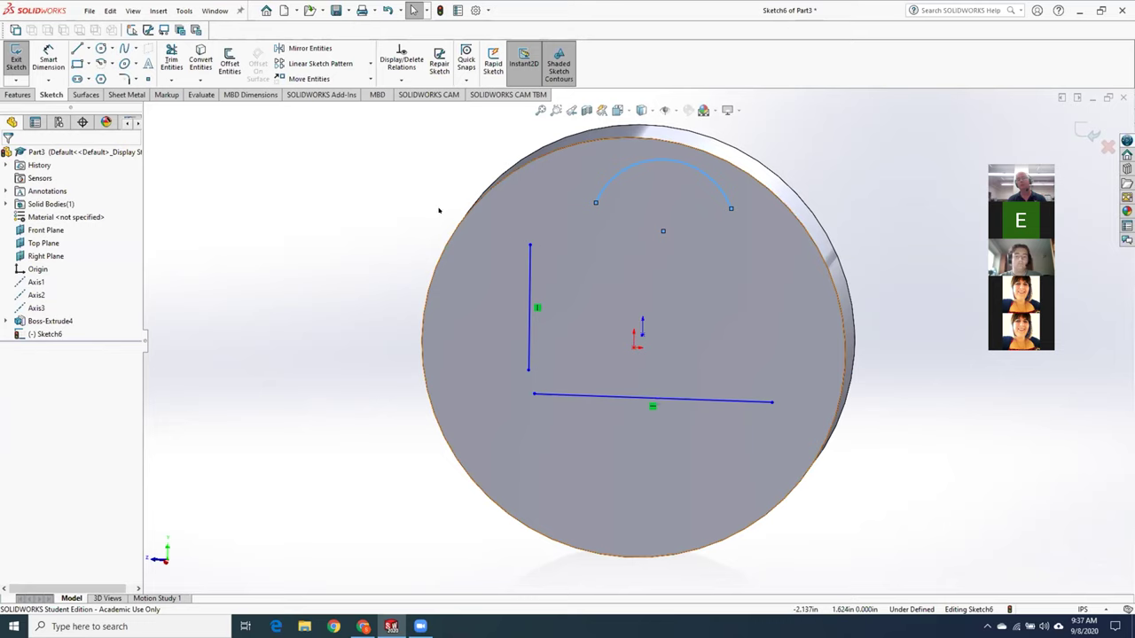
- Add a Merge relation between the arc's left endpoint and the vertical line's upper endpoint
click(401, 166)
click(406, 81)
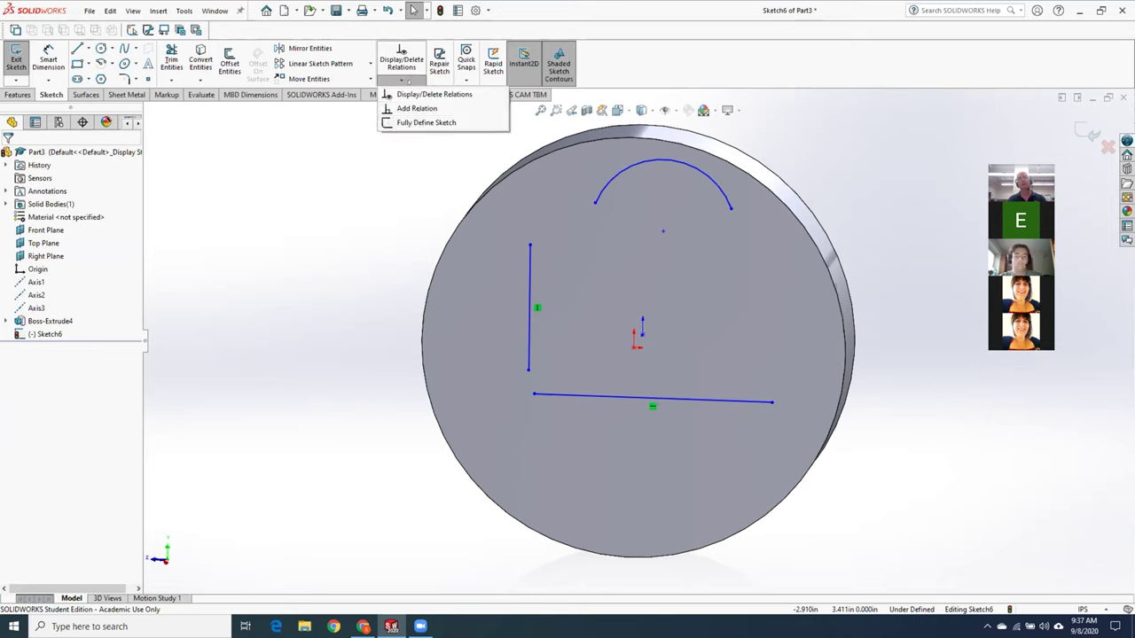
click(417, 108)
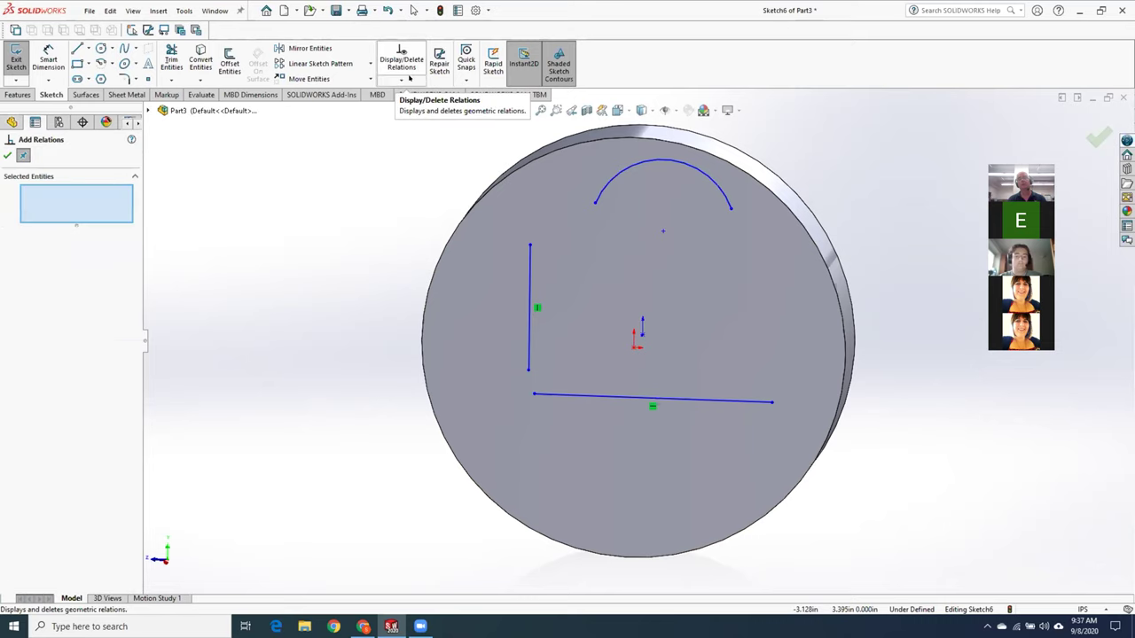
click(408, 79)
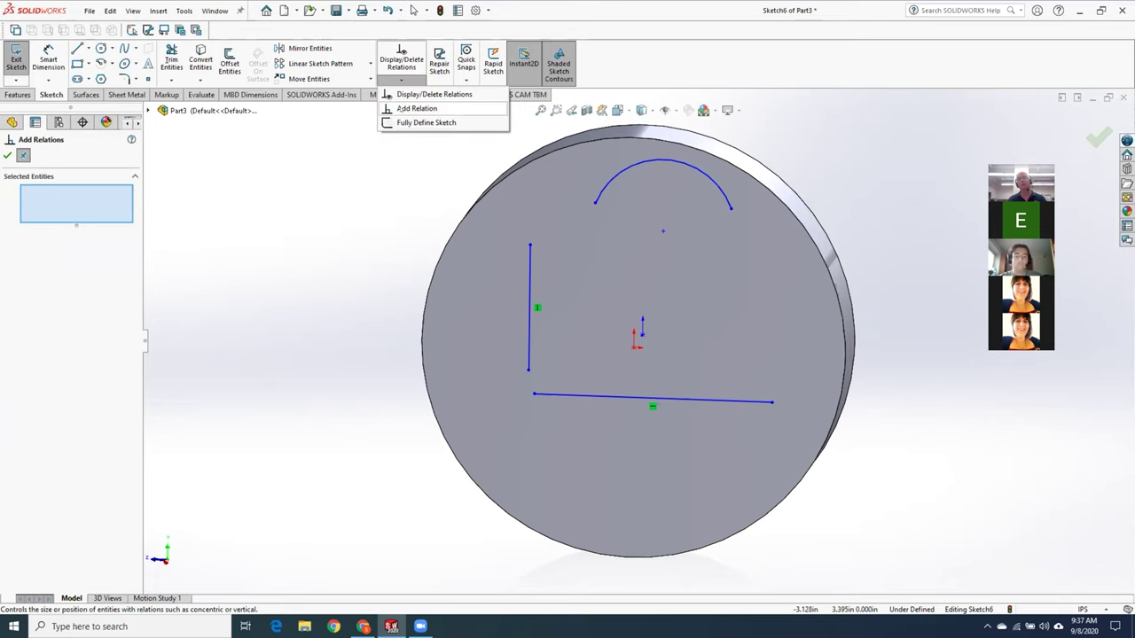
click(416, 108)
click(596, 204)
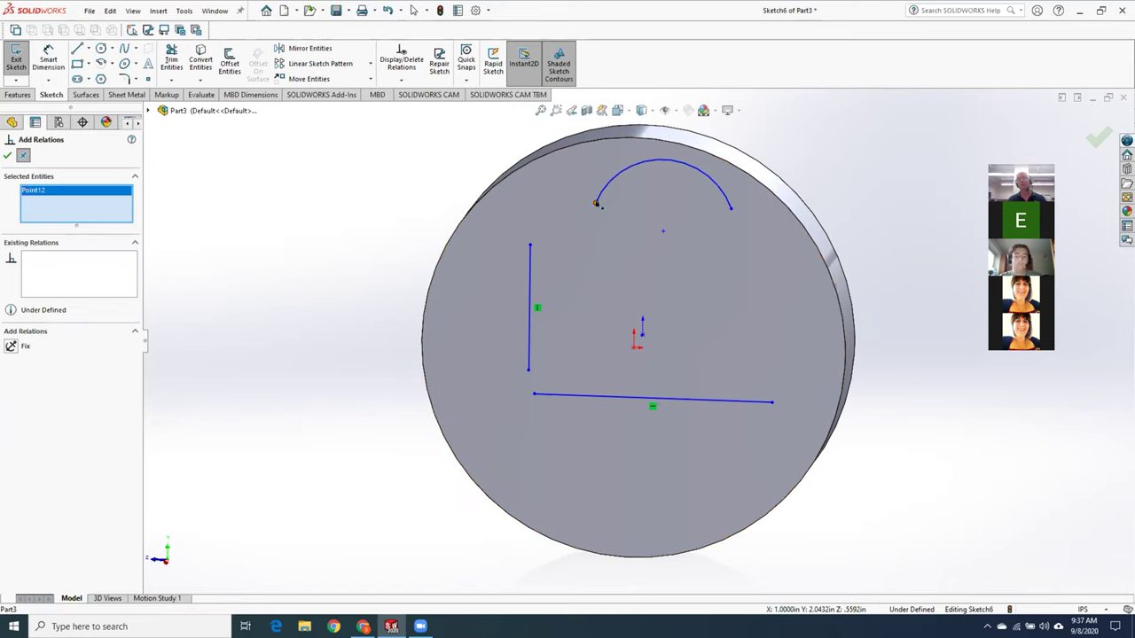
click(530, 244)
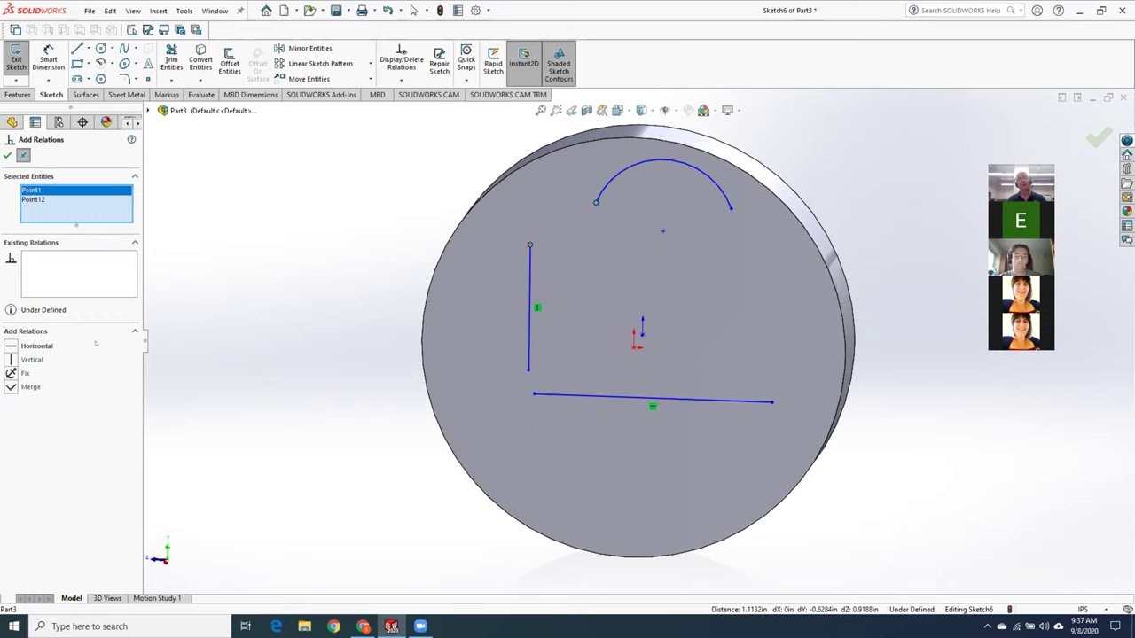
click(30, 386)
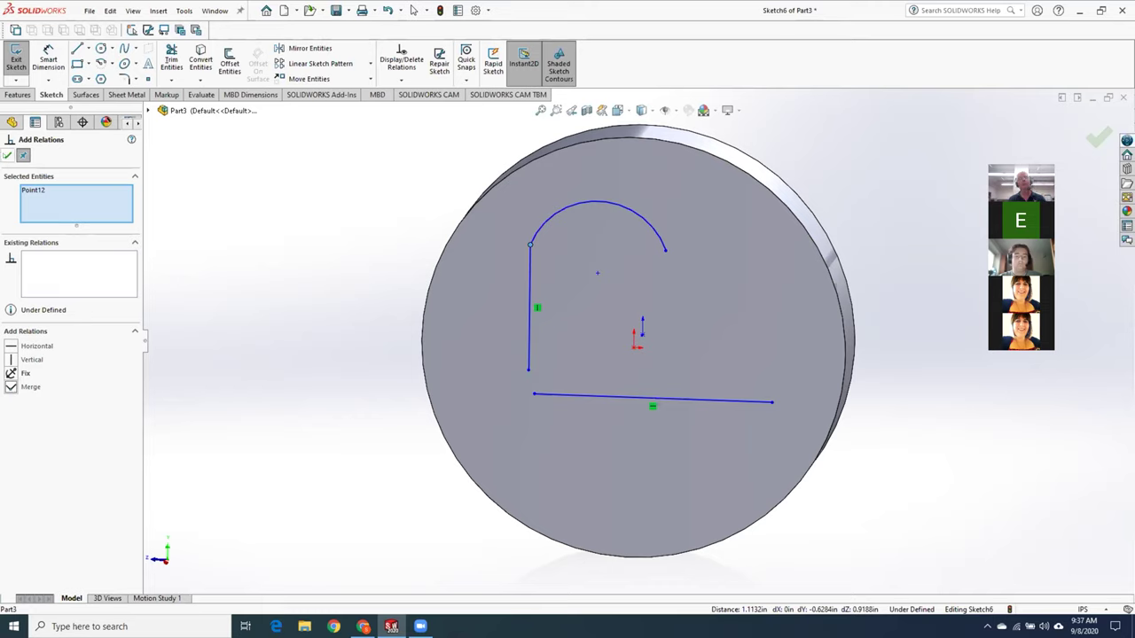
click(7, 155)
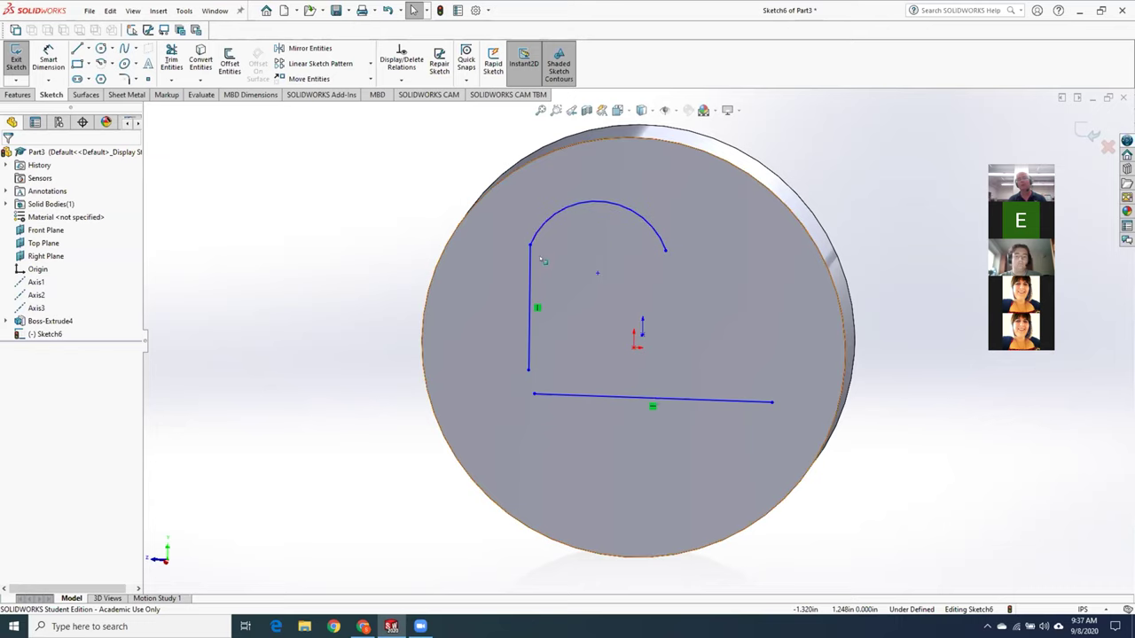
- Add a Tangent relation between the vertical line and the arc joined to its upper end
scroll(538, 246, down, 3)
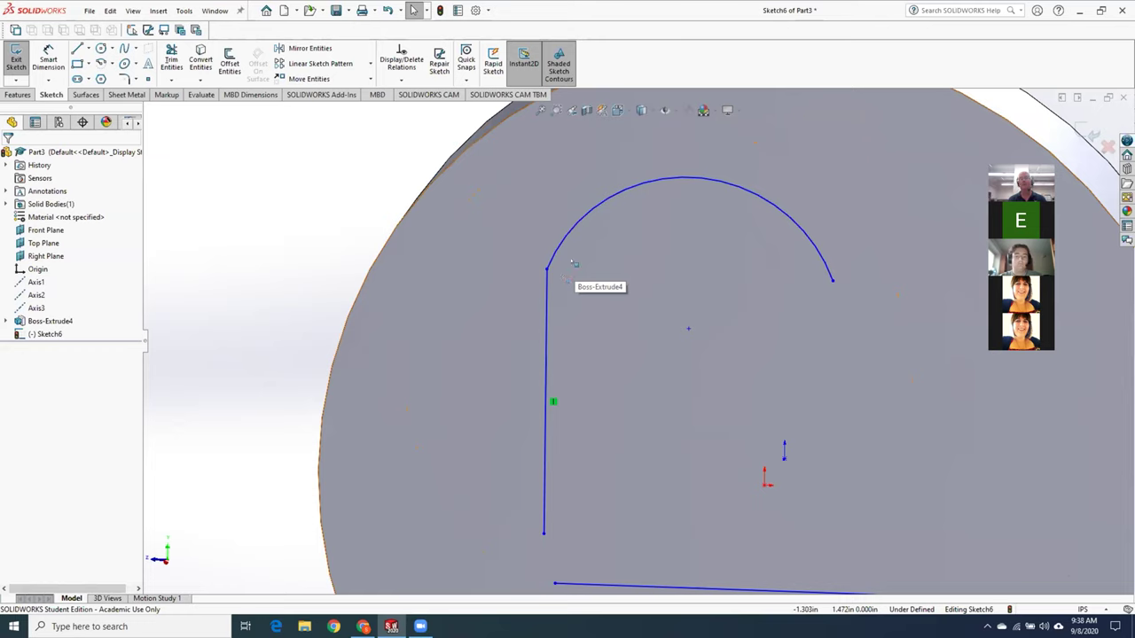
click(400, 80)
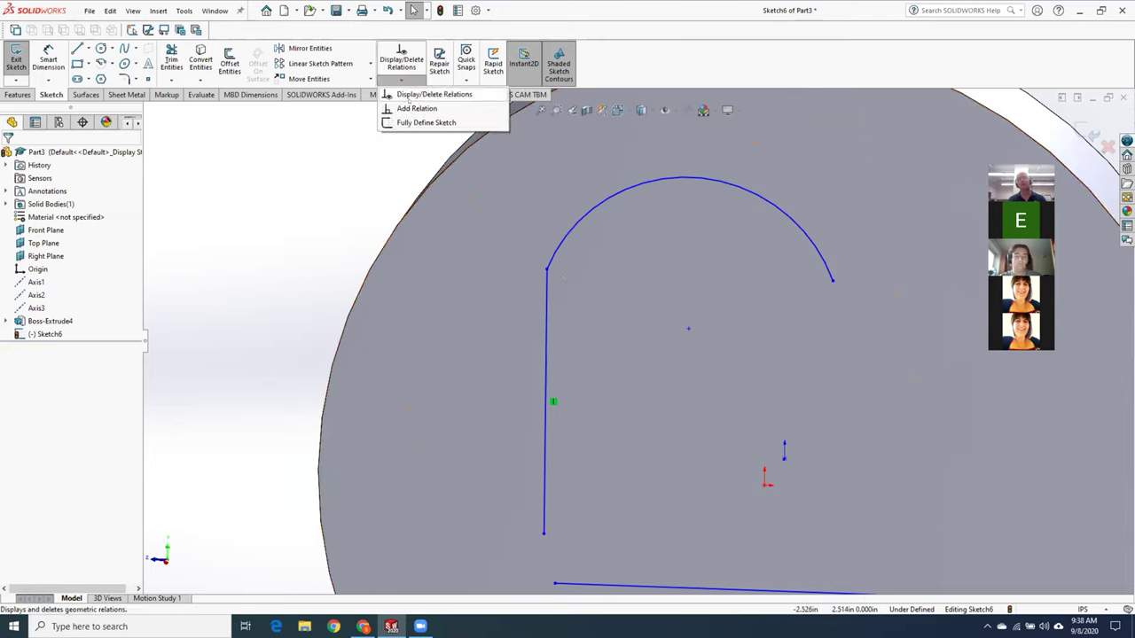
click(417, 108)
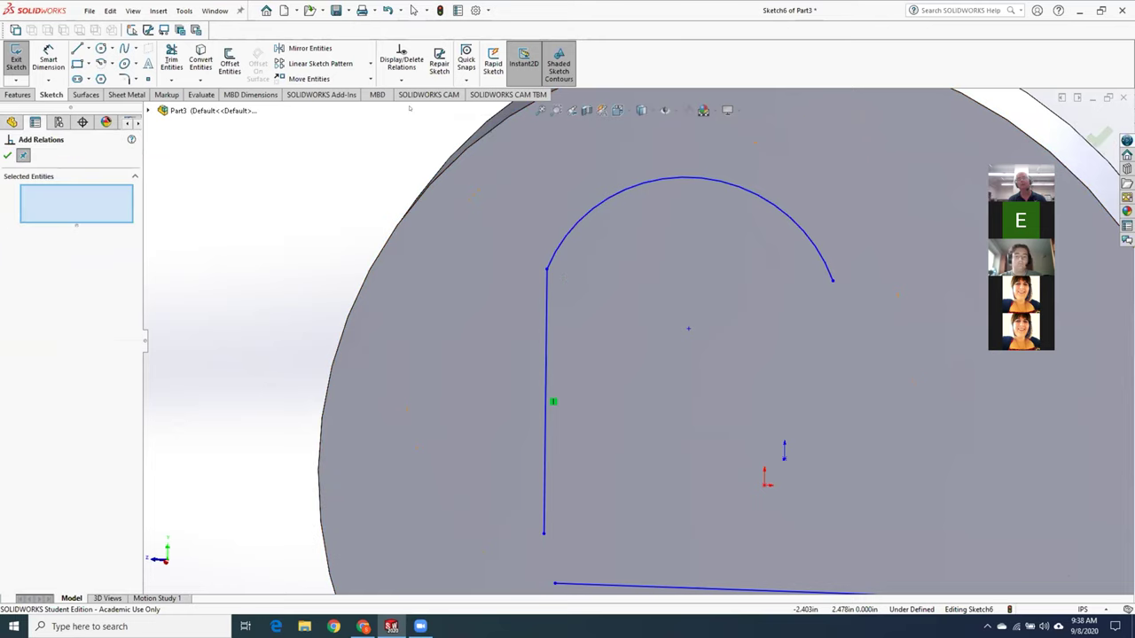
click(548, 301)
click(552, 255)
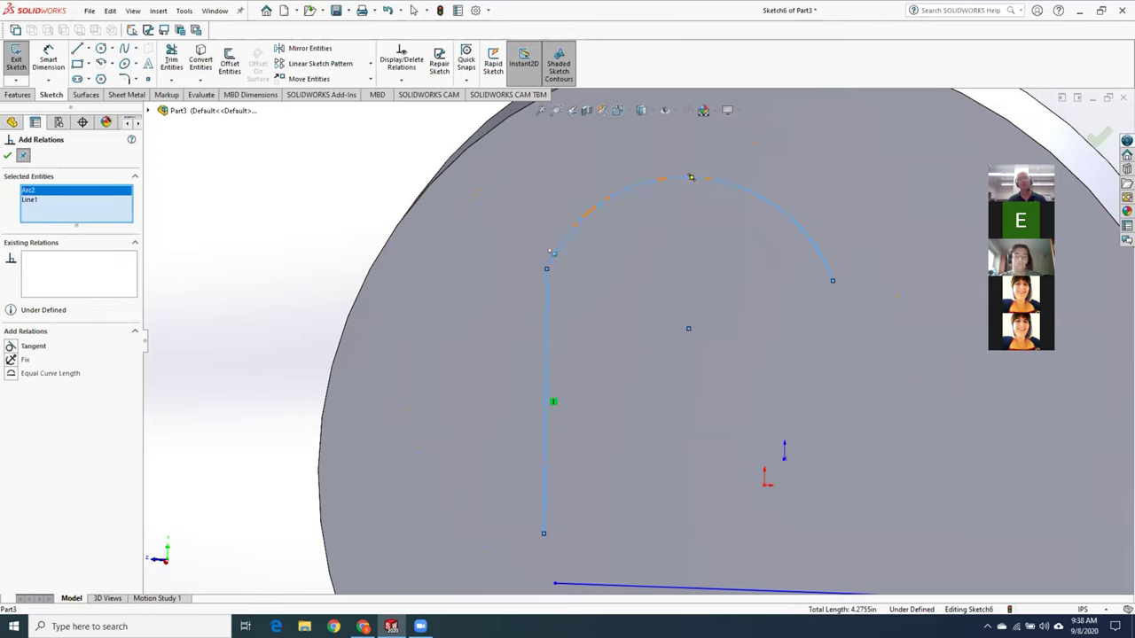
click(10, 345)
click(7, 155)
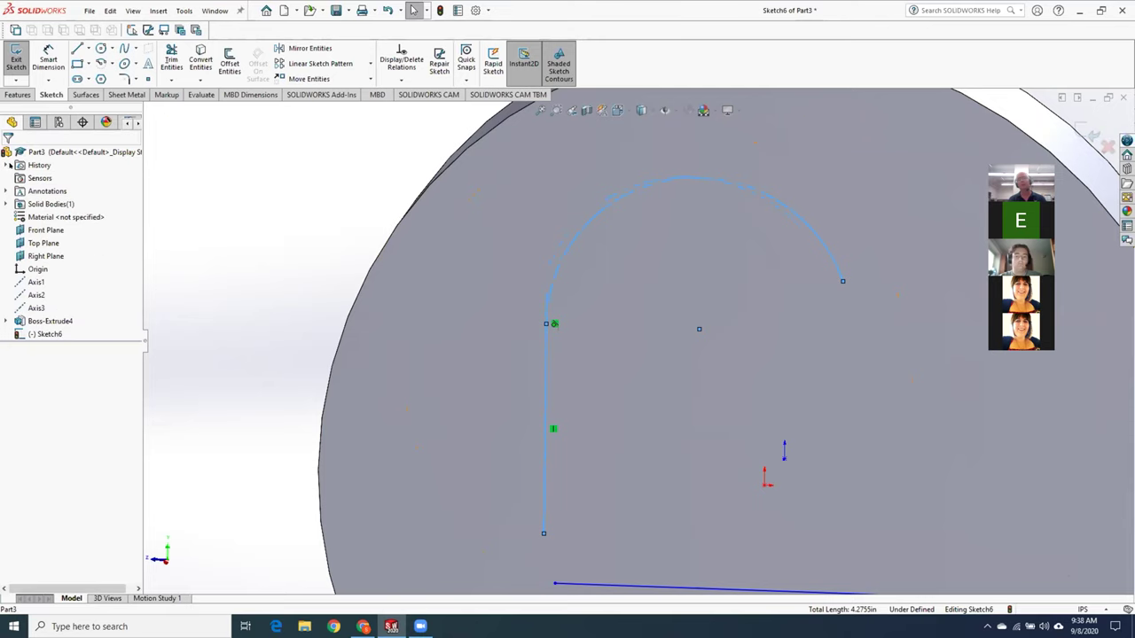
click(257, 187)
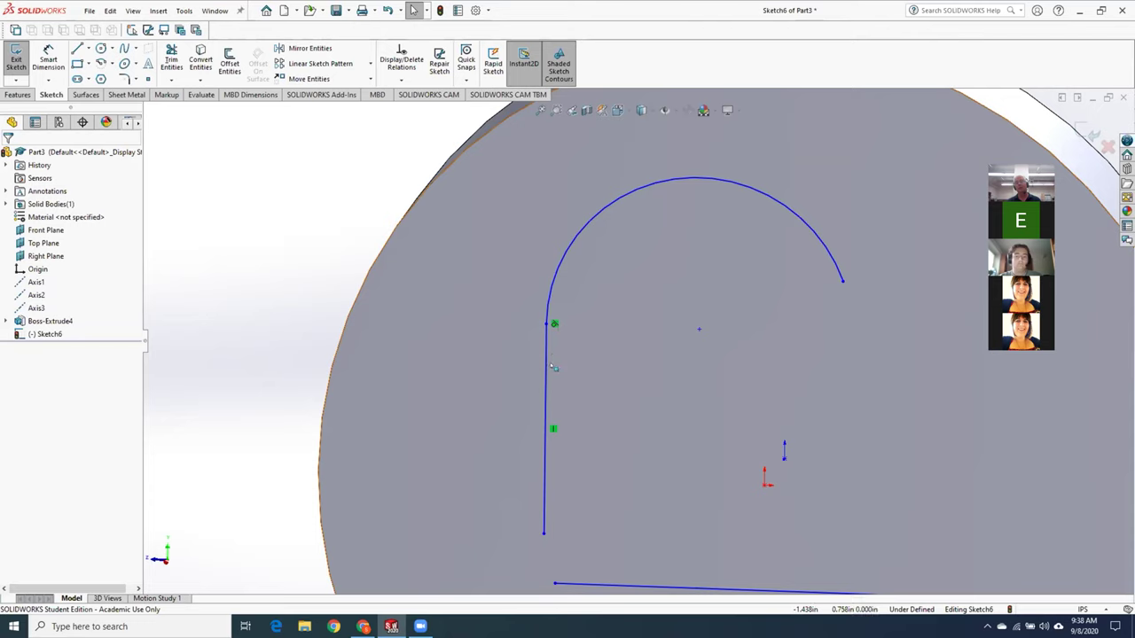
- Remove the line's vertical relation and swing its lower end outward to about X -2.56, Y 0.51 in
click(547, 429)
key(Escape)
drag(543, 532, 383, 397)
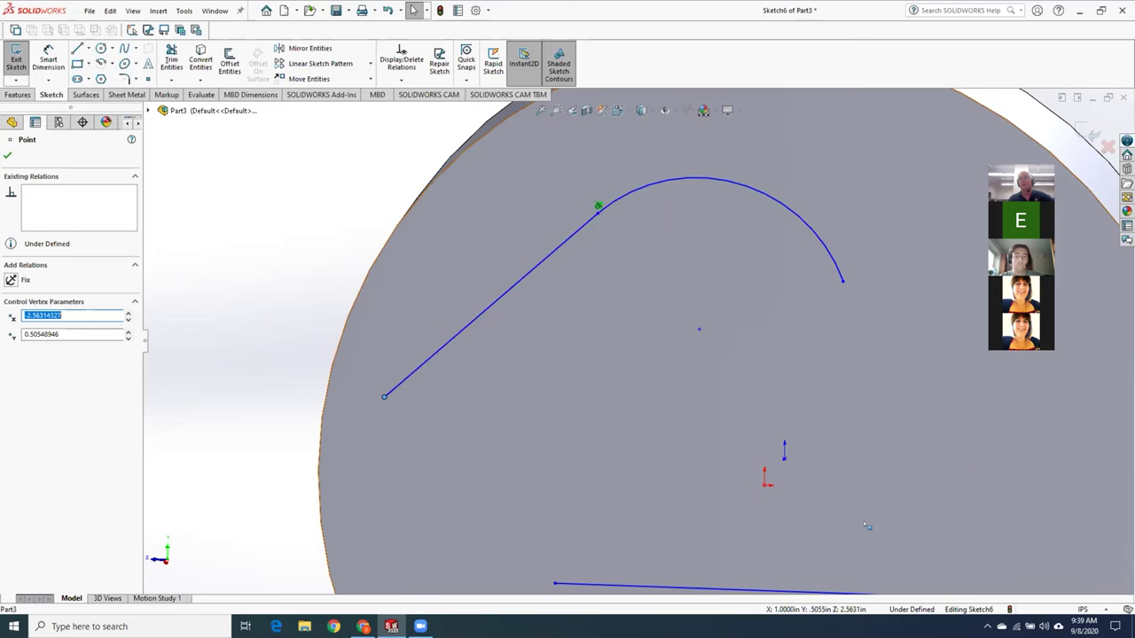
- Move the upper arc's centre to the right so the arc and its tangent line shift across the disc
key(z)
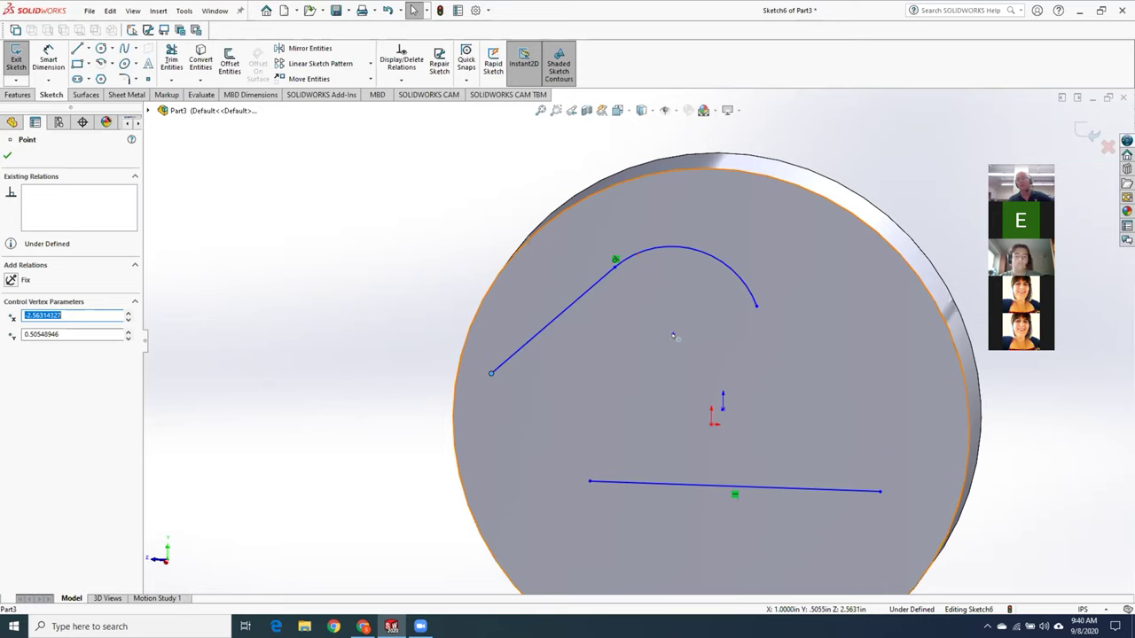
drag(673, 335, 753, 322)
click(373, 526)
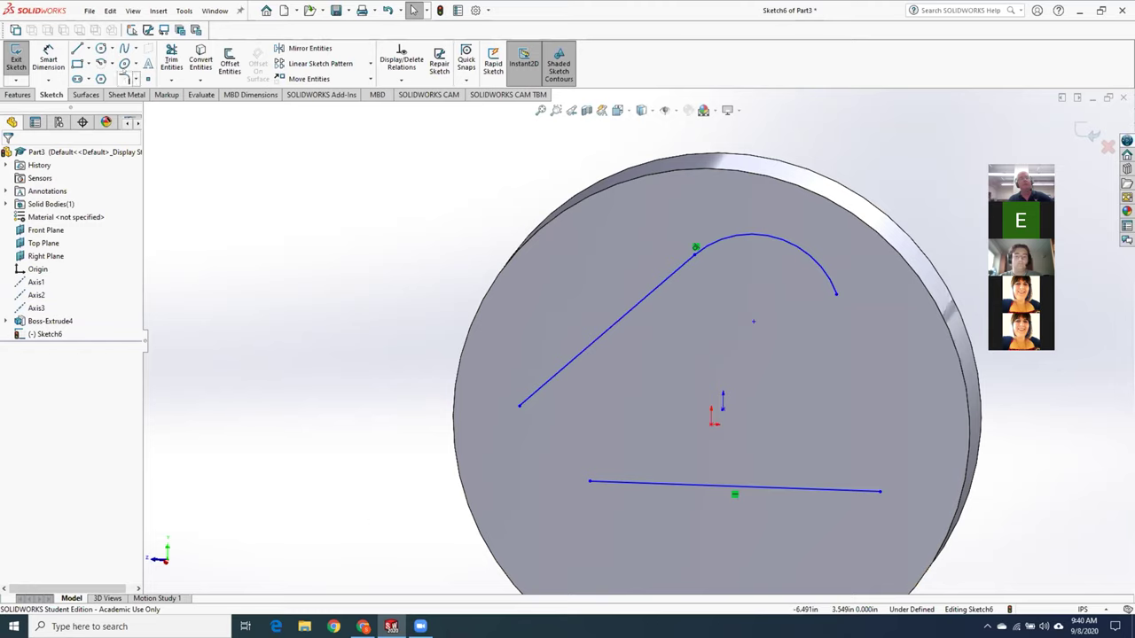
- Sketch a tangent arc from the horizontal line's left end to the slanted line's lower end
click(111, 63)
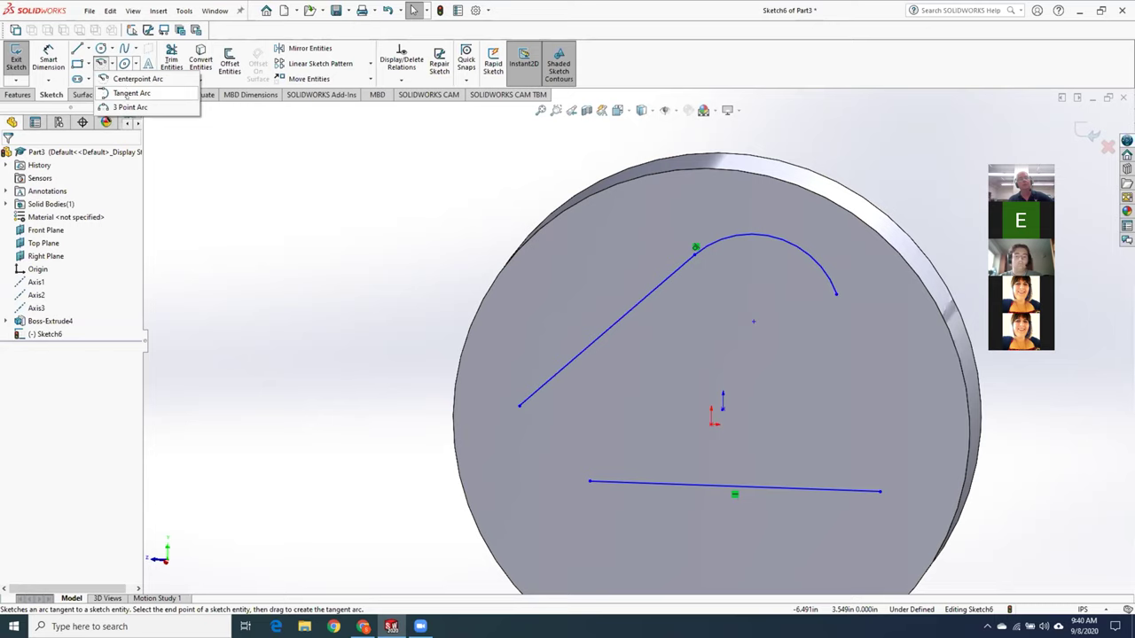
click(126, 95)
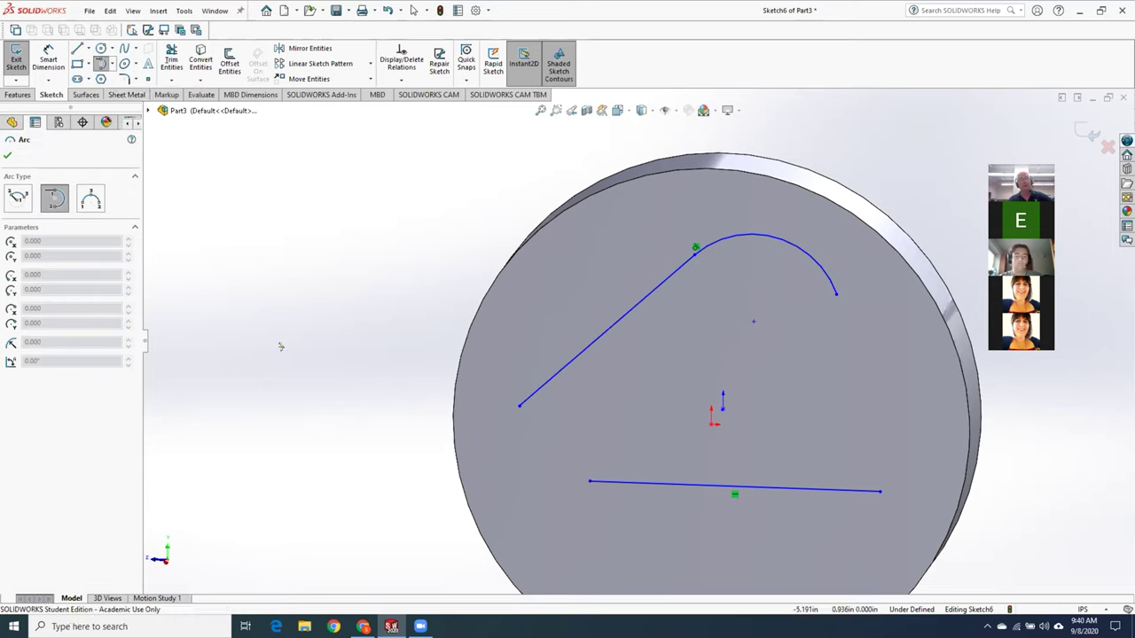
click(590, 480)
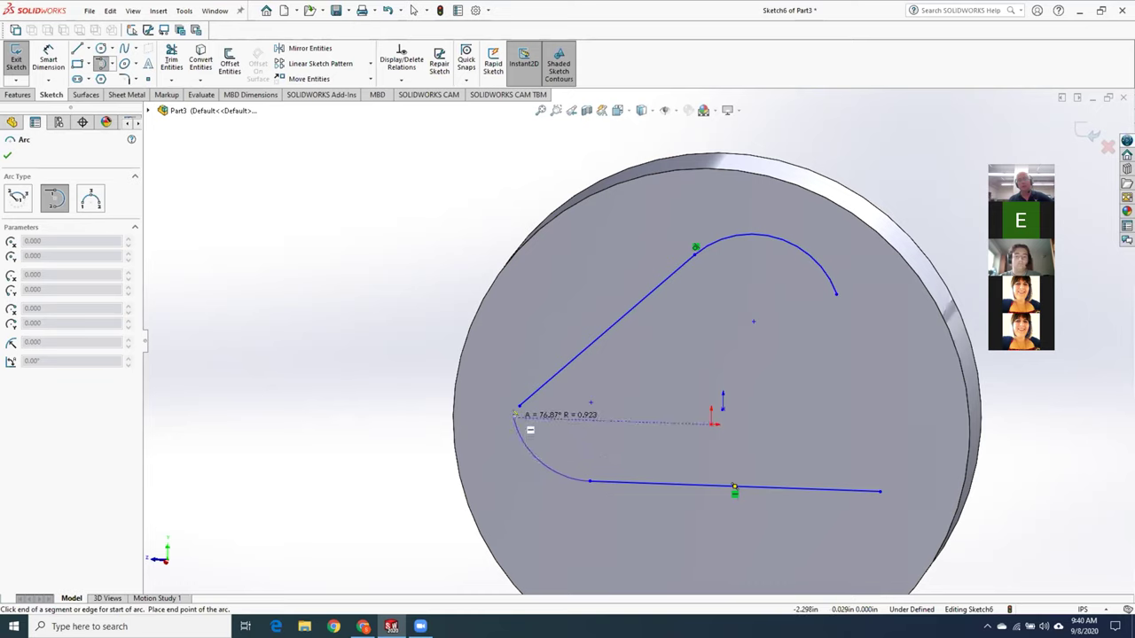
click(519, 407)
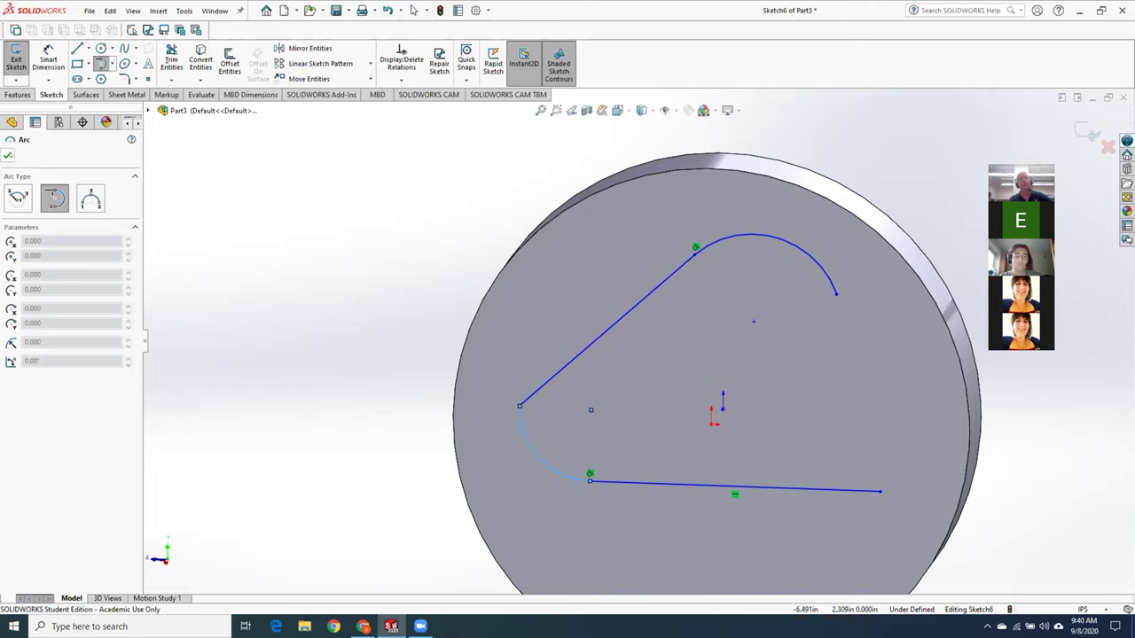
key(Escape)
click(343, 326)
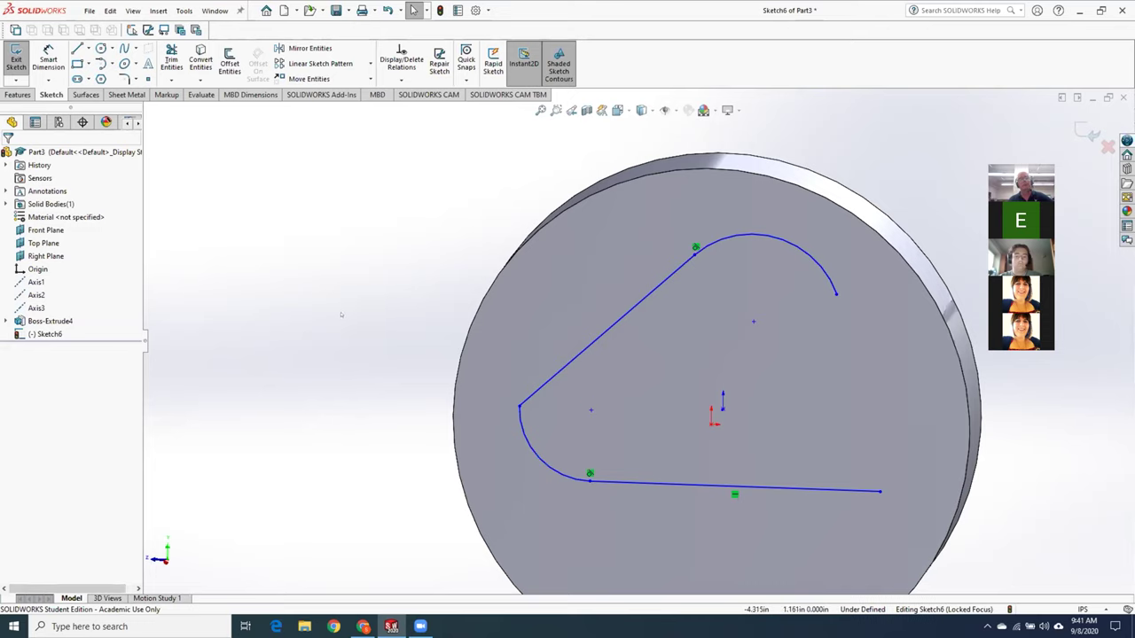
click(112, 63)
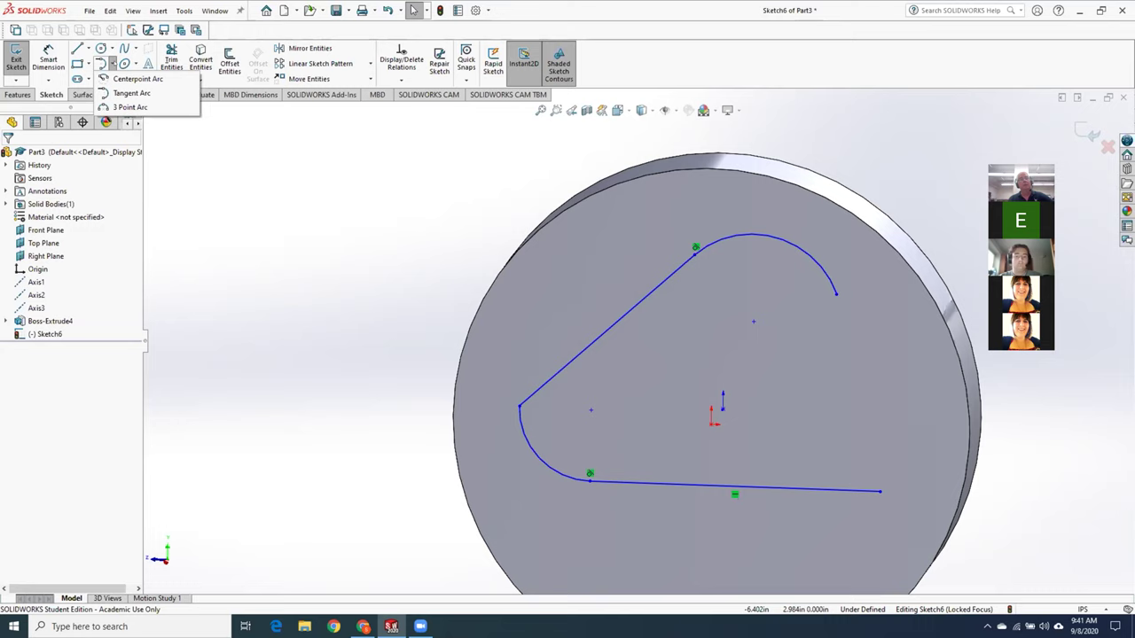
click(128, 109)
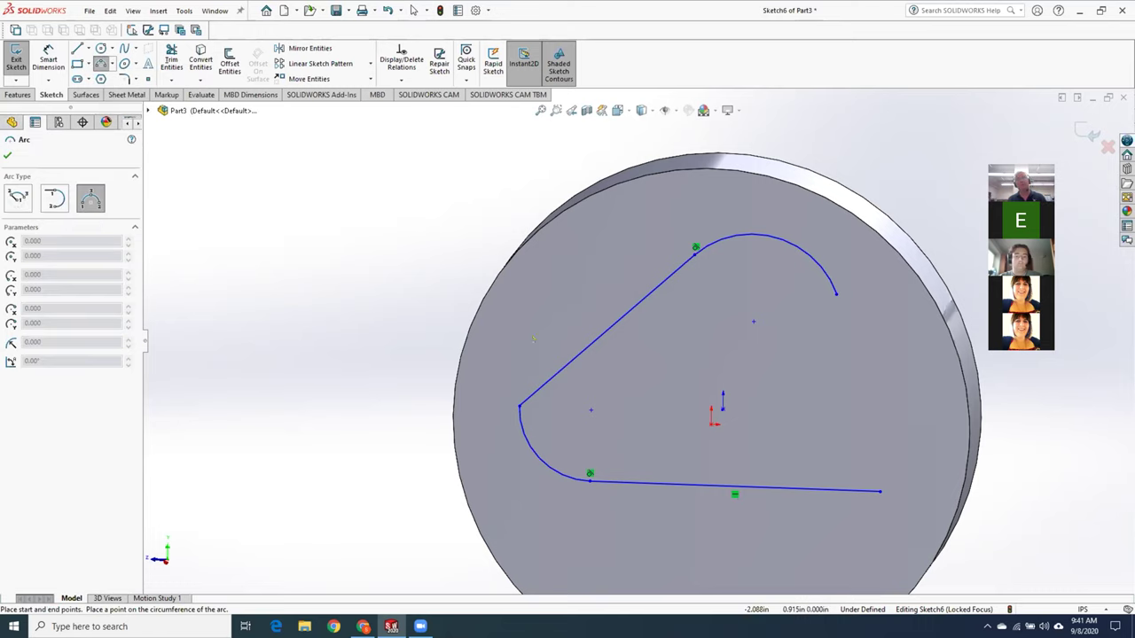
key(Escape)
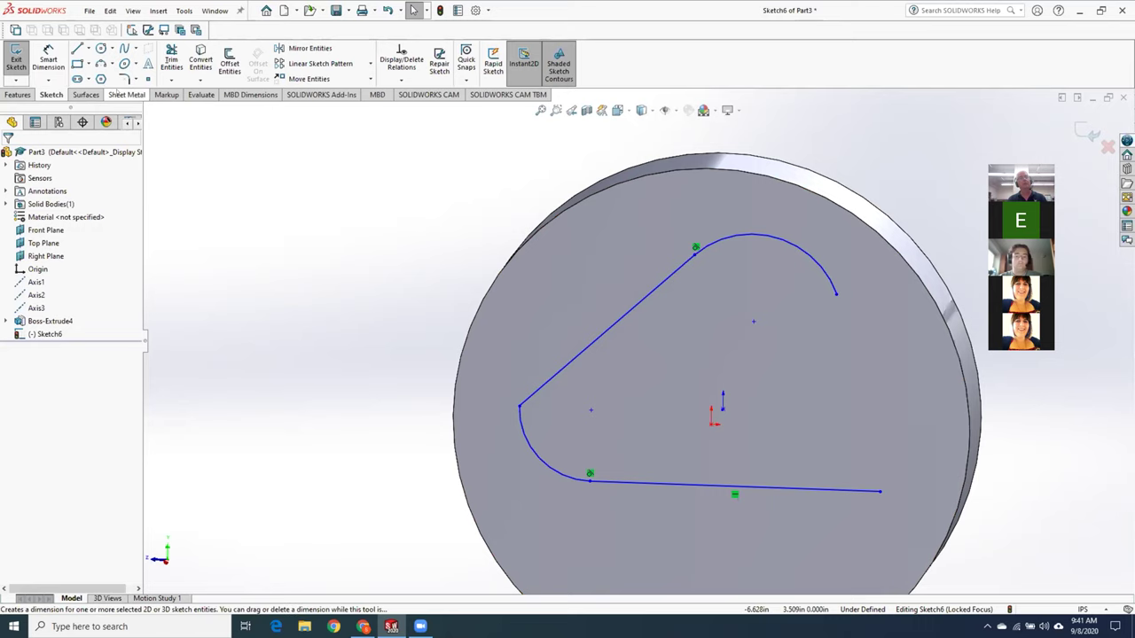
- Sketch a corner rectangle of about 1.87 by 0.64 in around the origin, above the horizontal line
click(77, 64)
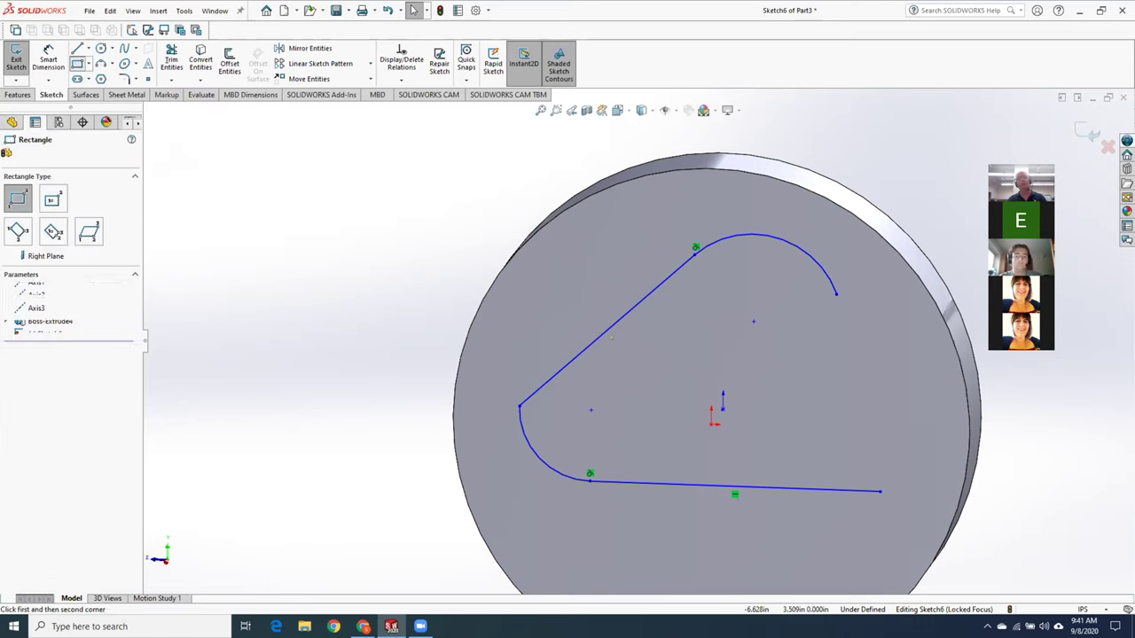
click(647, 375)
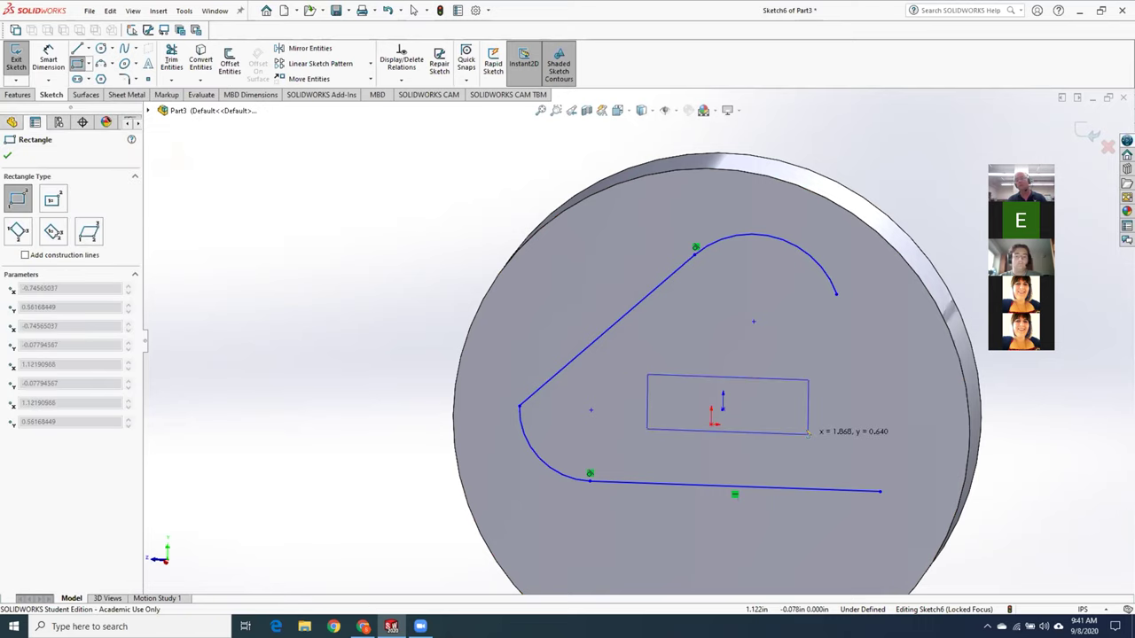
click(807, 433)
key(Escape)
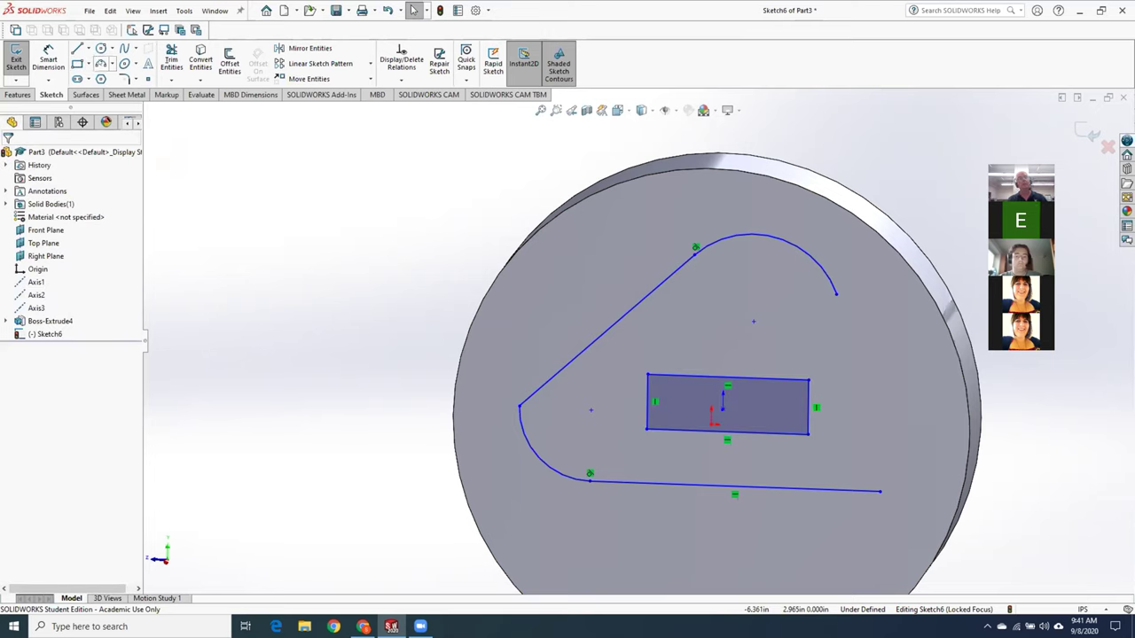
- Cap the rectangle's right end with a 3 Point Arc of about 0.33 in radius and 206°, and delete the straight side it replaces
click(100, 64)
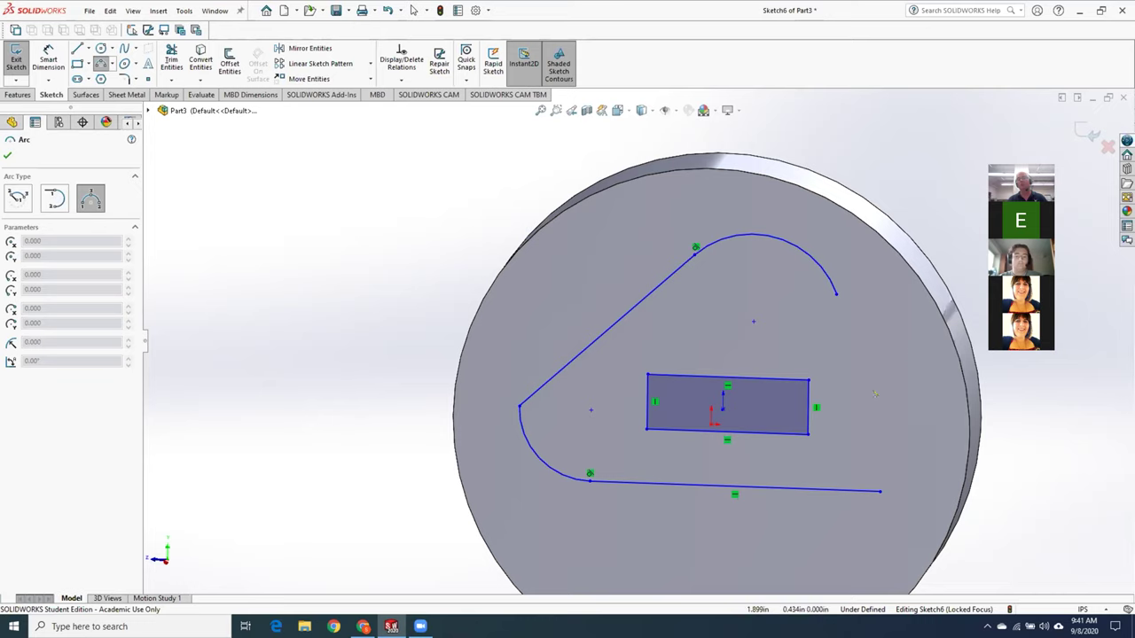
click(807, 378)
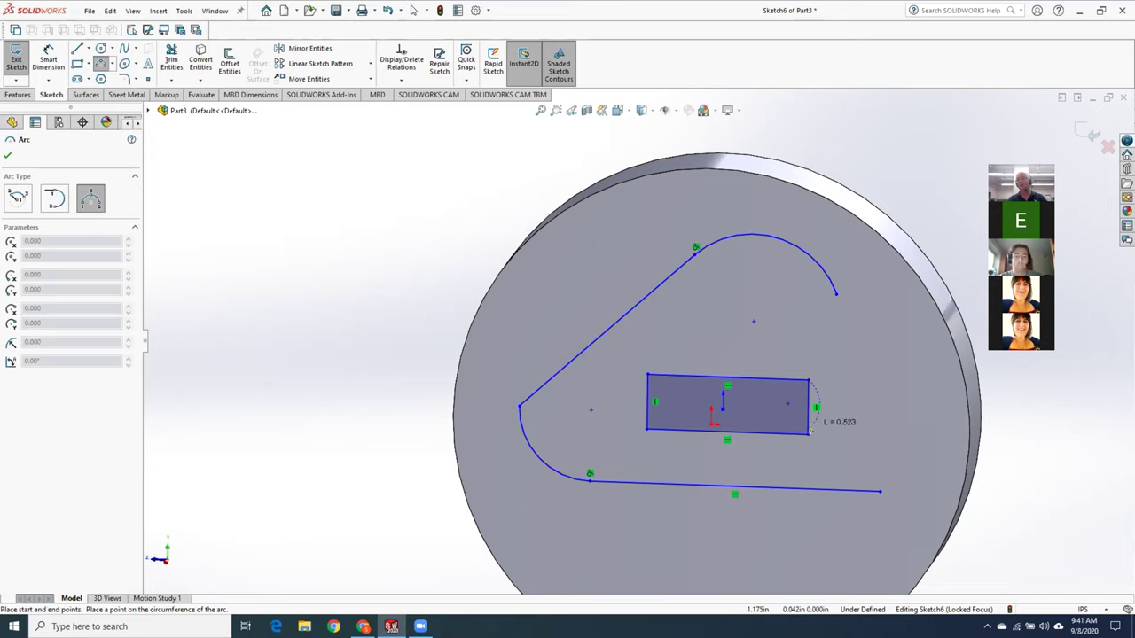
click(809, 433)
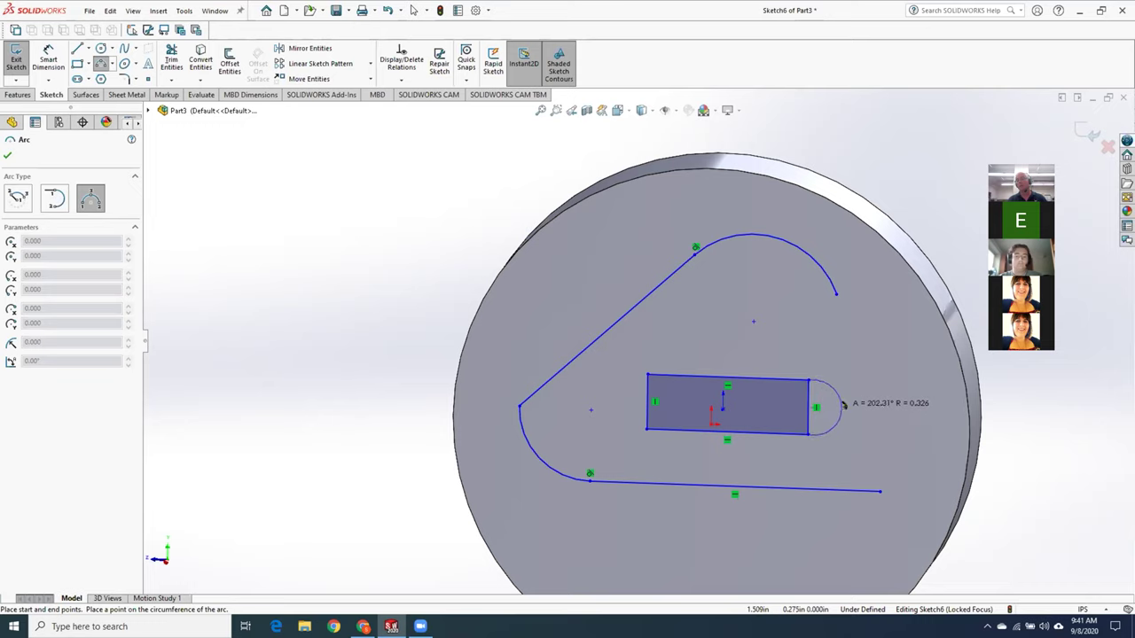
click(842, 408)
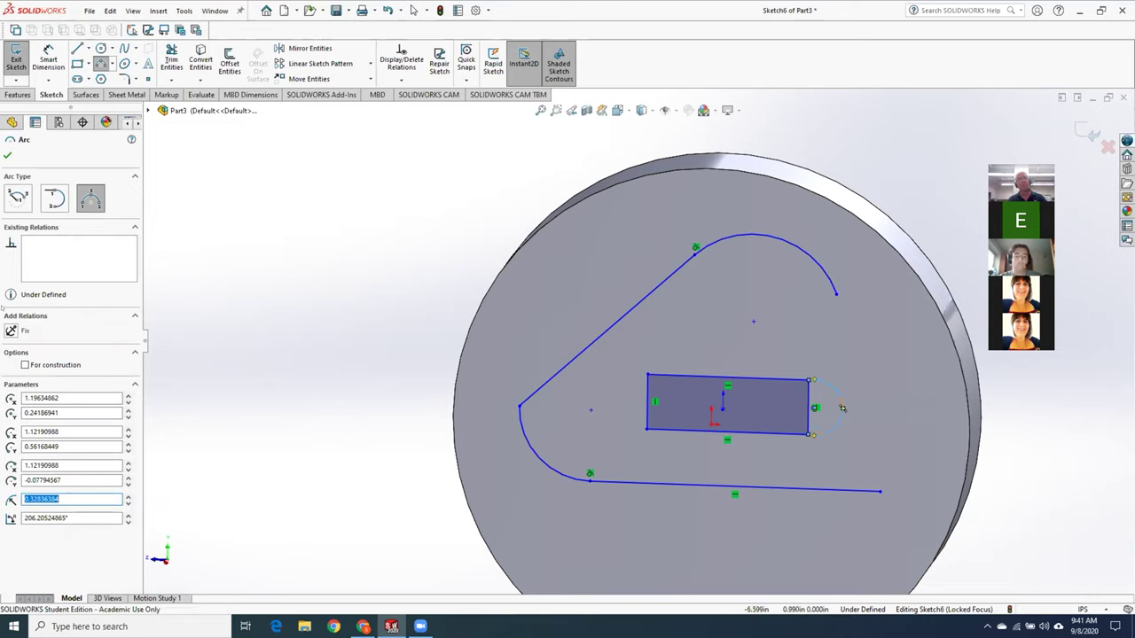
key(Escape)
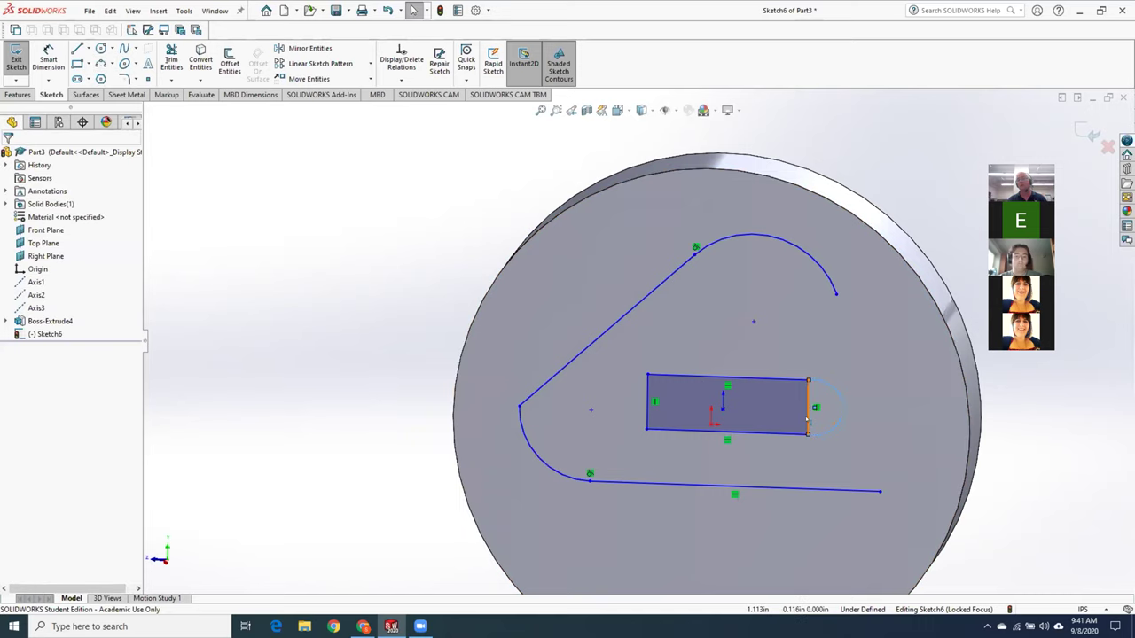
right_click(808, 413)
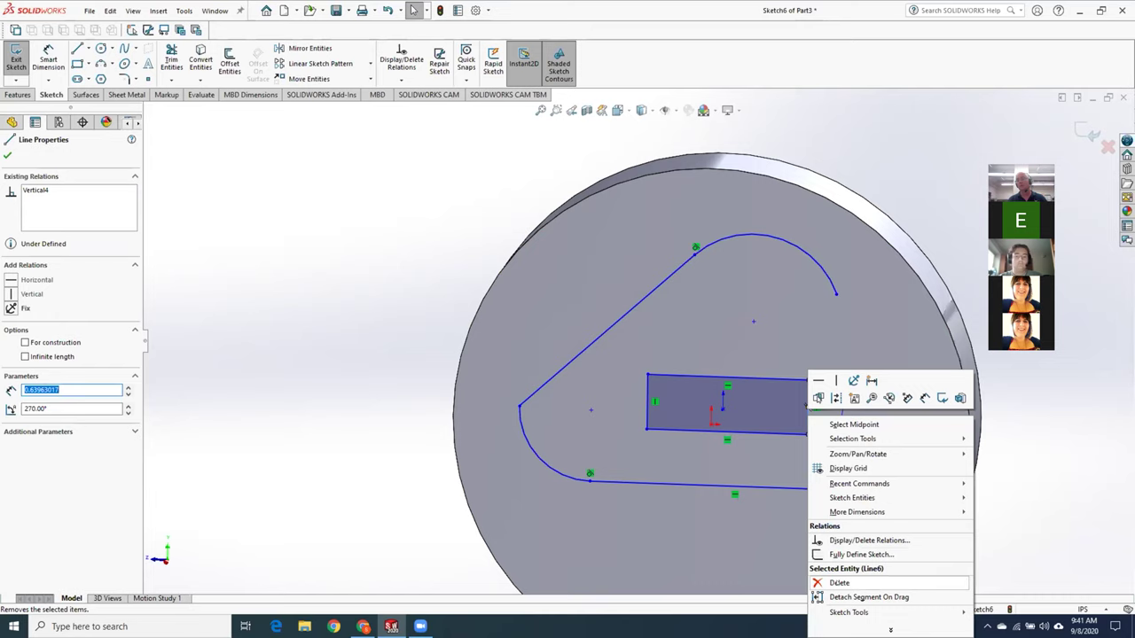
click(833, 583)
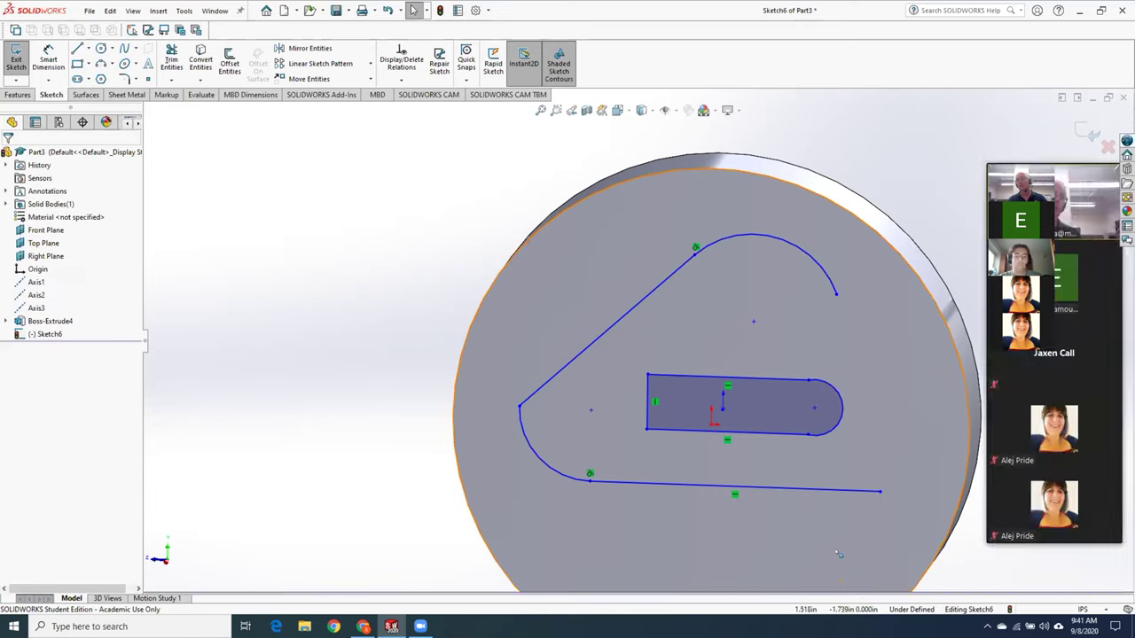
- Add a Tangent relation between the end-cap arc and the rectangle's upper line
click(401, 80)
click(416, 109)
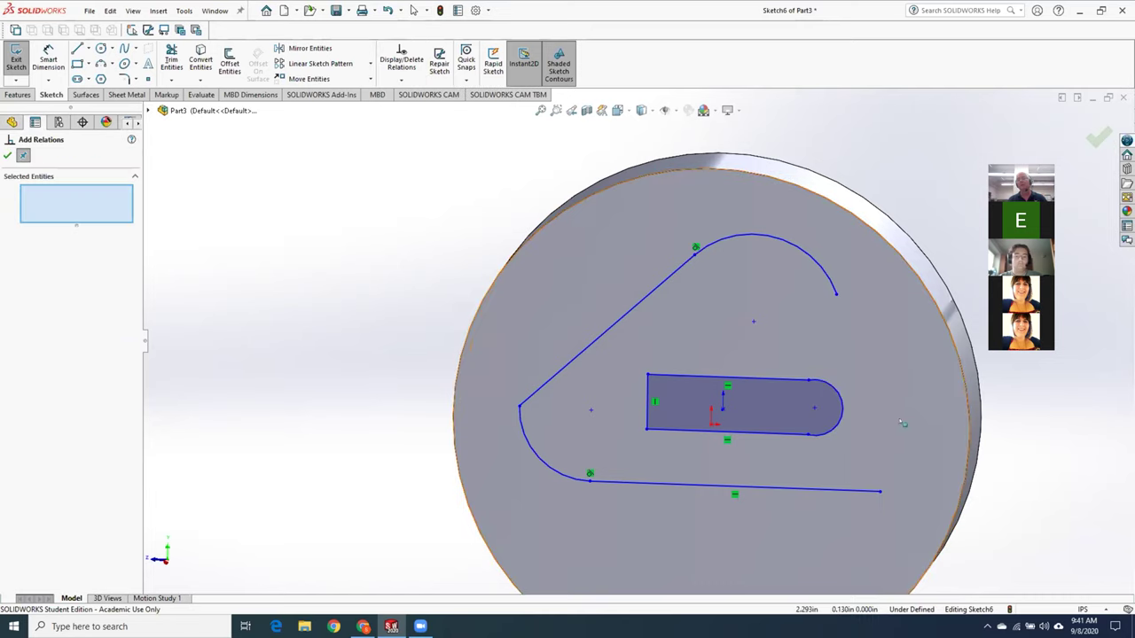
click(839, 410)
click(784, 380)
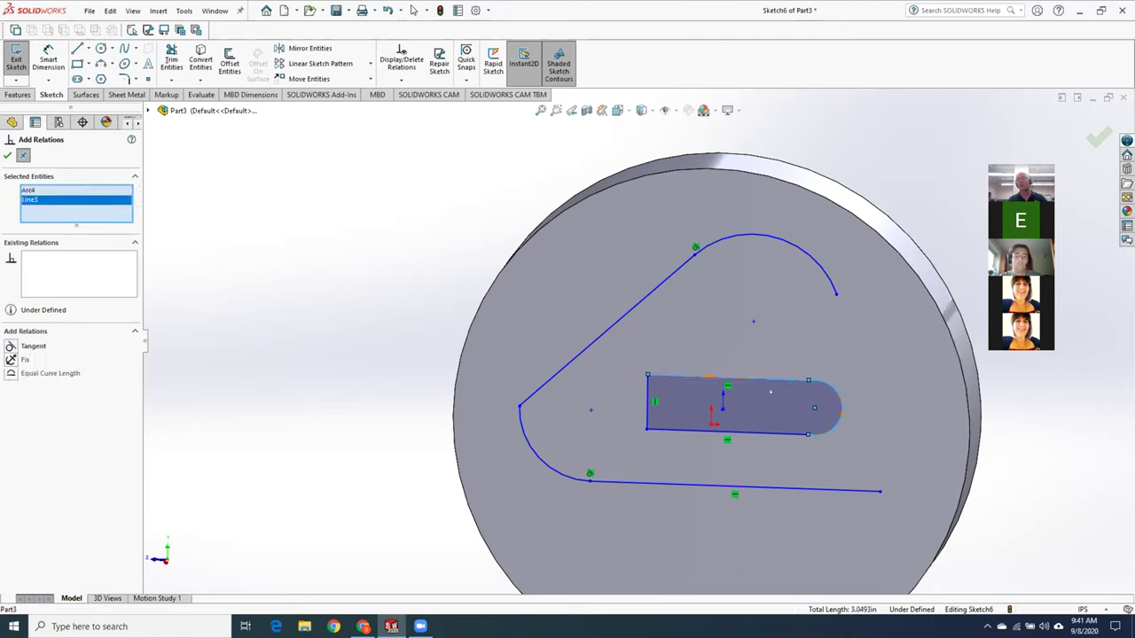
click(33, 345)
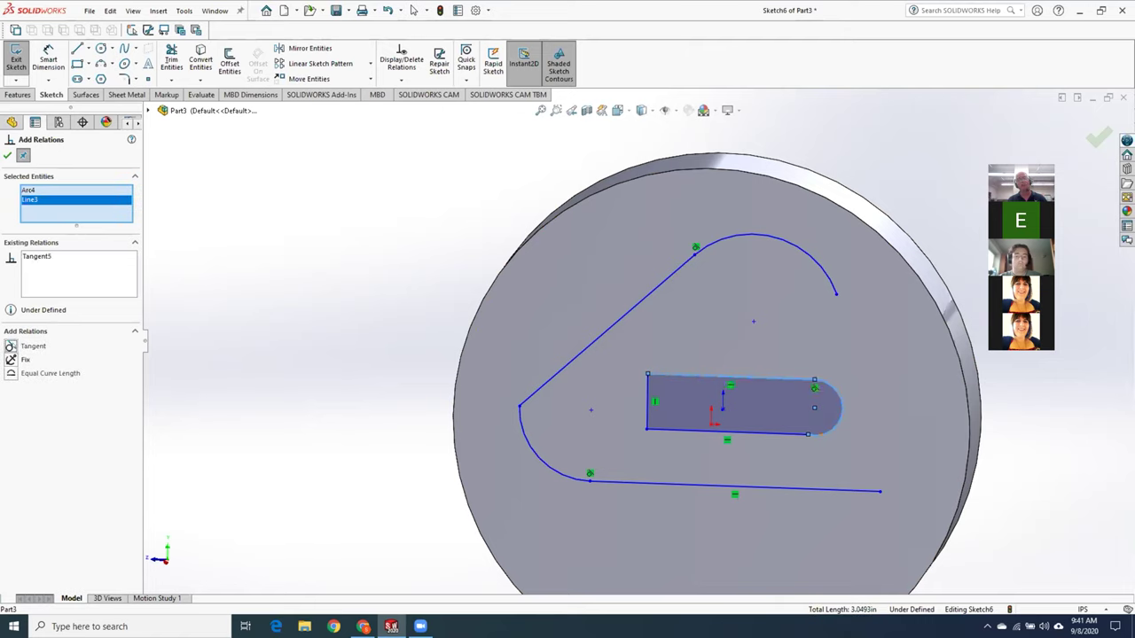